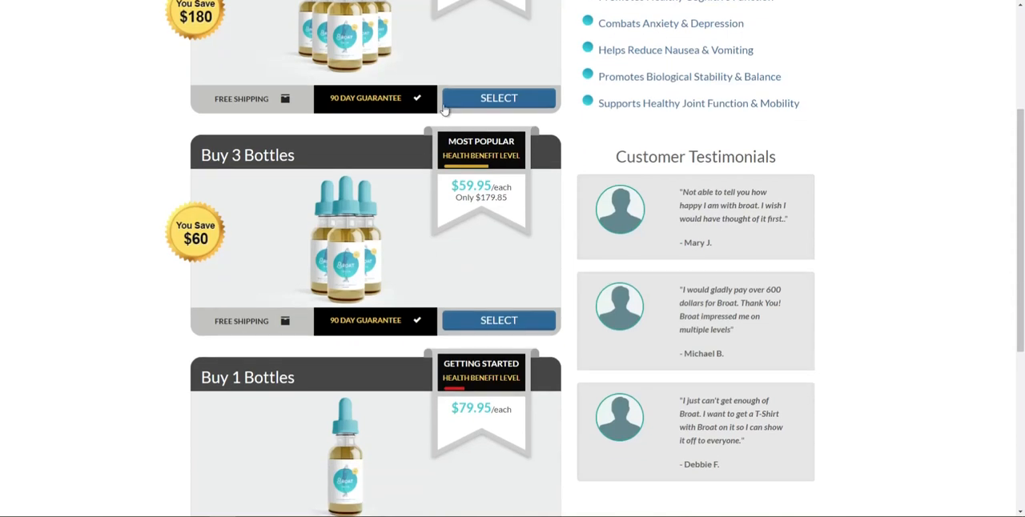
Review the Broat checkout page's package options, selecting the 6-bottle package to examine the order summary and payment form
{"action": "scroll", "coordinate": [561, 304], "scroll_direction": "up", "scroll_amount": 3}
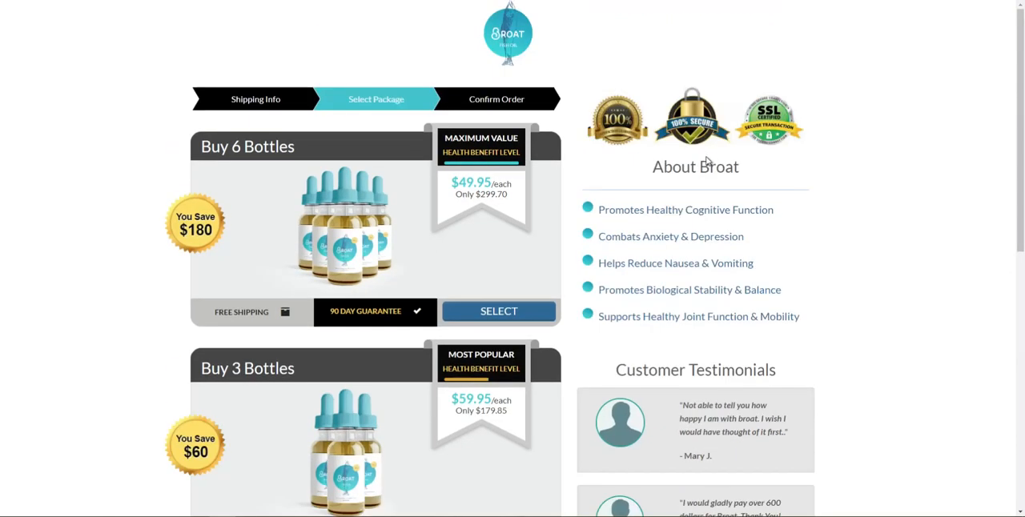
{"action": "scroll", "coordinate": [715, 262], "scroll_direction": "down", "scroll_amount": 2}
{"action": "scroll", "coordinate": [749, 302], "scroll_direction": "down", "scroll_amount": 1}
{"action": "scroll", "coordinate": [561, 229], "scroll_direction": "up", "scroll_amount": 3}
{"action": "left_click", "coordinate": [512, 310]}
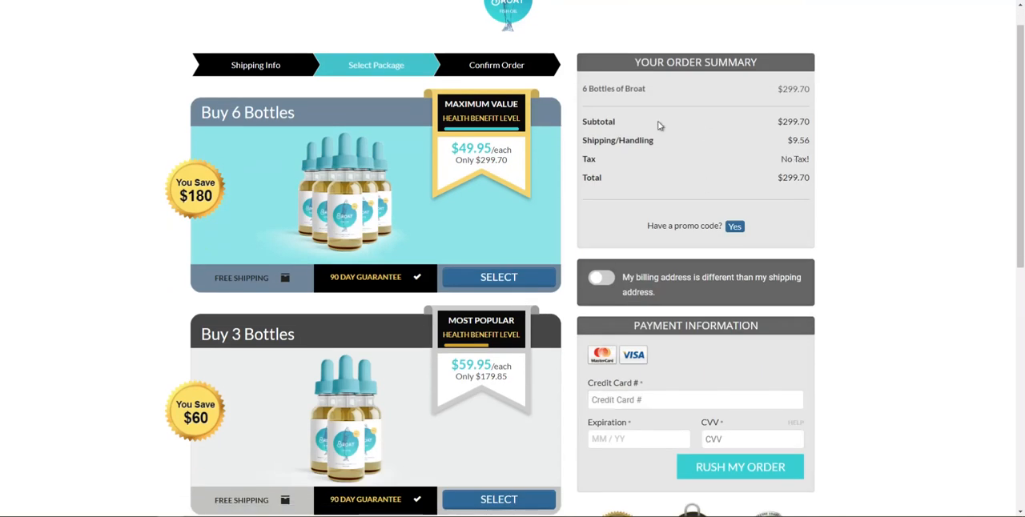
{"action": "scroll", "coordinate": [651, 101], "scroll_direction": "down", "scroll_amount": 3}
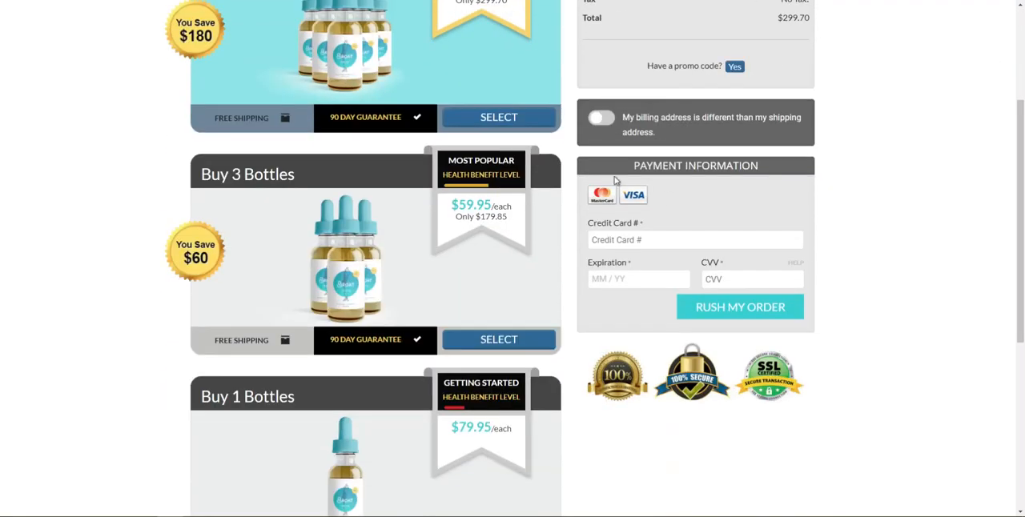
{"action": "scroll", "coordinate": [615, 181], "scroll_direction": "up", "scroll_amount": 3}
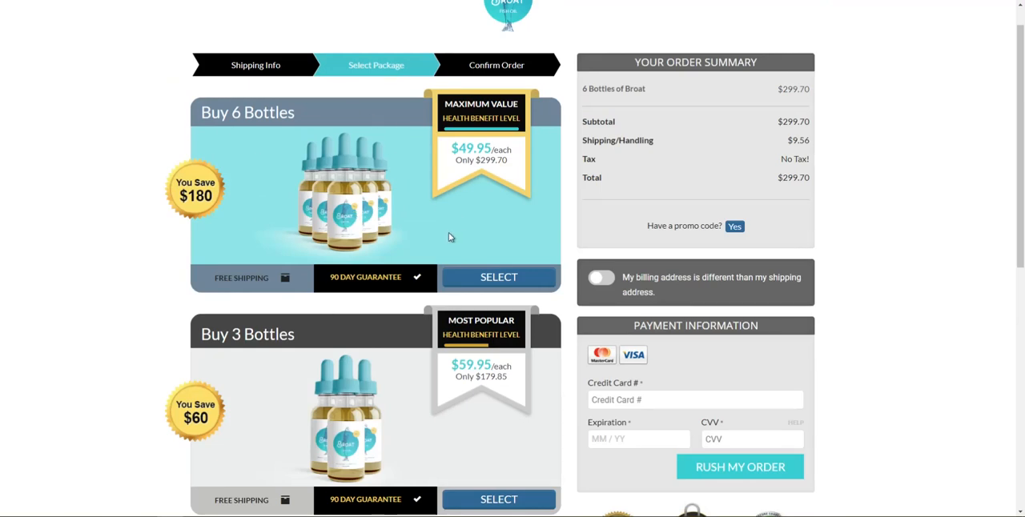
{"action": "scroll", "coordinate": [449, 239], "scroll_direction": "up", "scroll_amount": 1}
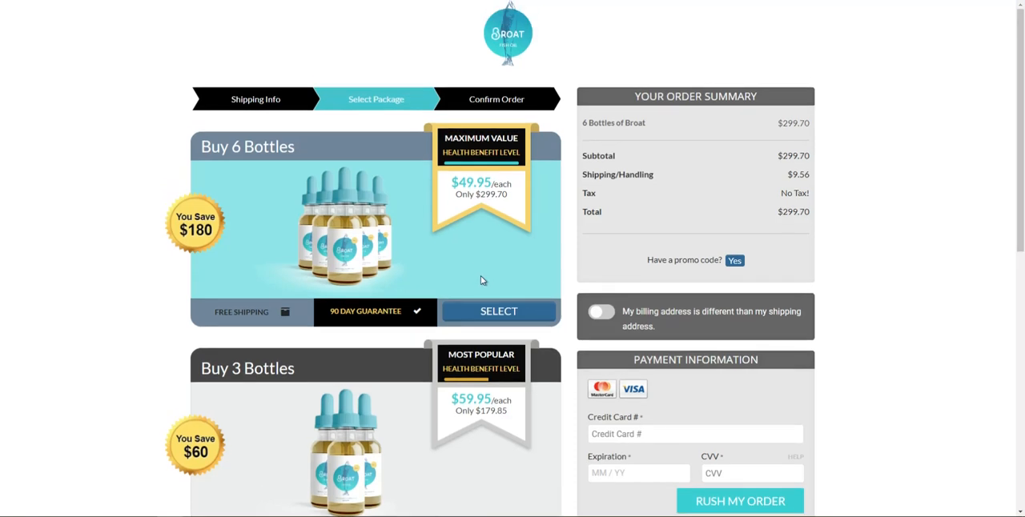
Switch to the UltraCart StoreFronts page list and open the Broat Step 2 page in the visual editor
{"action": "mouse_move", "coordinate": [160, 513]}
{"action": "left_click", "coordinate": [112, 477]}
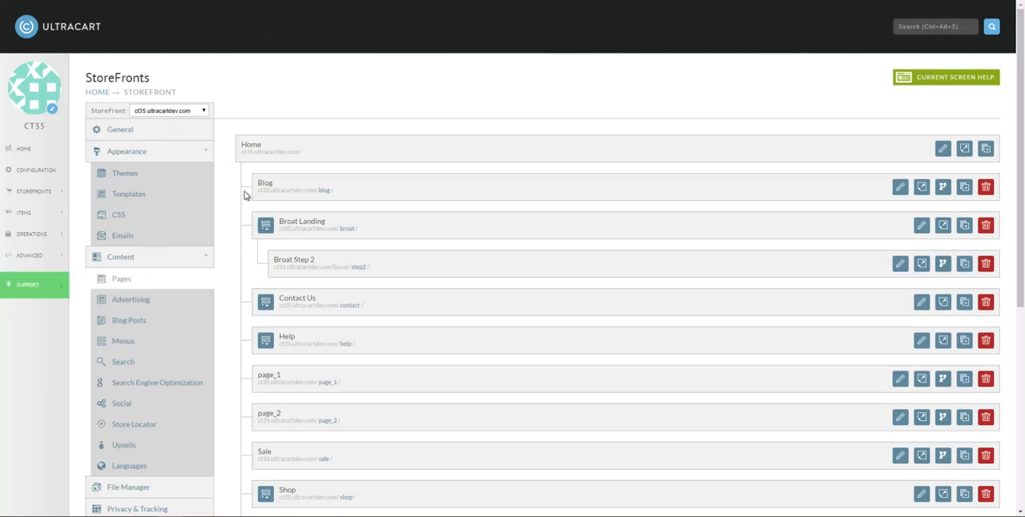
{"action": "left_click", "coordinate": [920, 264]}
{"action": "left_click", "coordinate": [638, 398]}
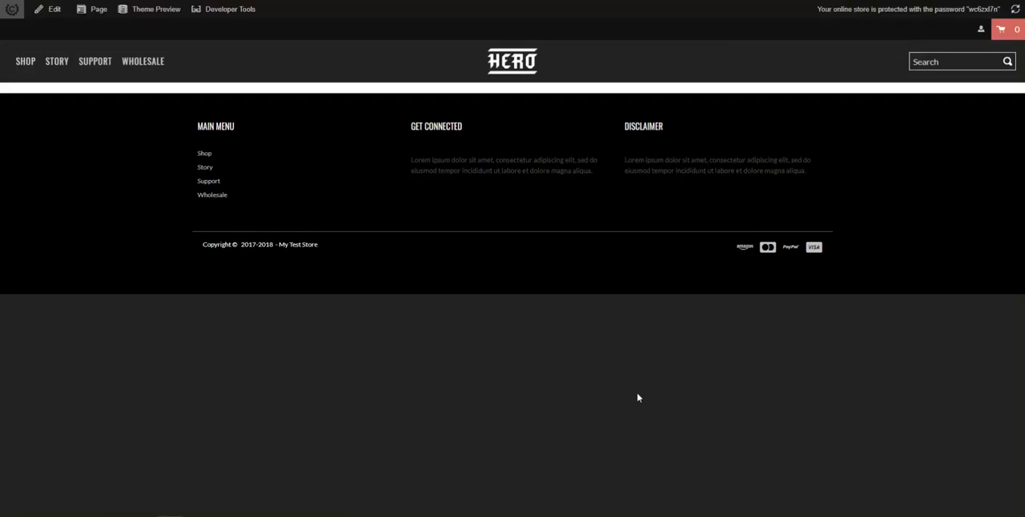
{"action": "left_click", "coordinate": [53, 10]}
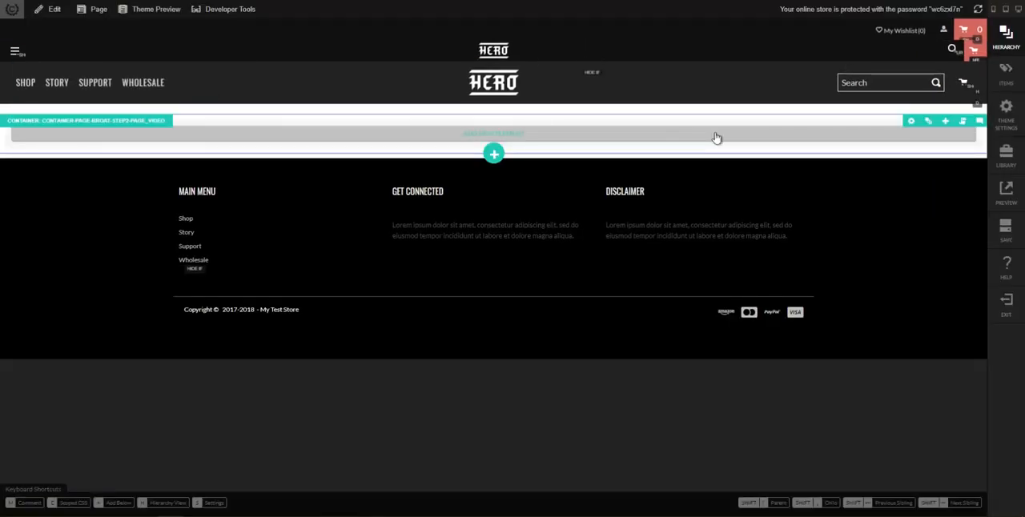
Add a Section element to the empty content container of the Broat Step 2 page
{"action": "left_click", "coordinate": [716, 138]}
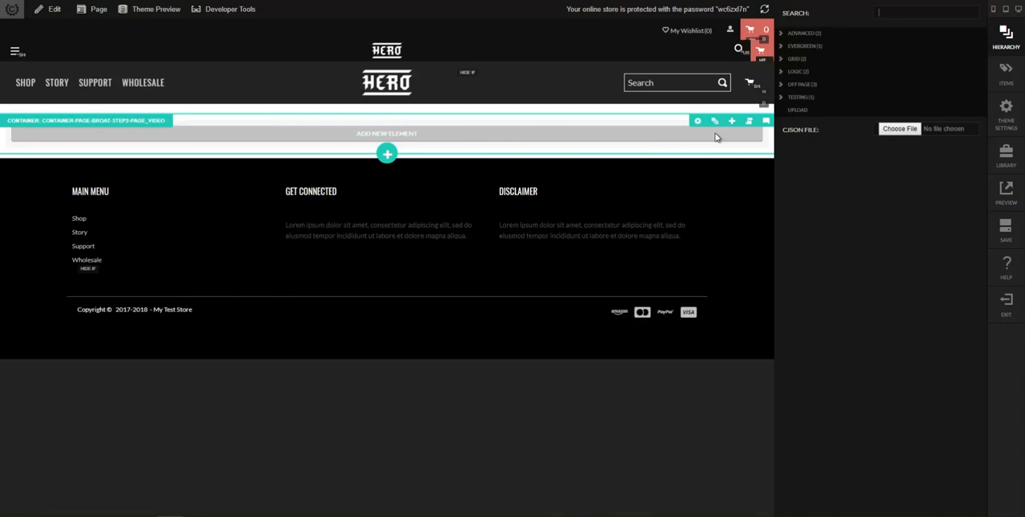
{"action": "type", "text": "sectio"}
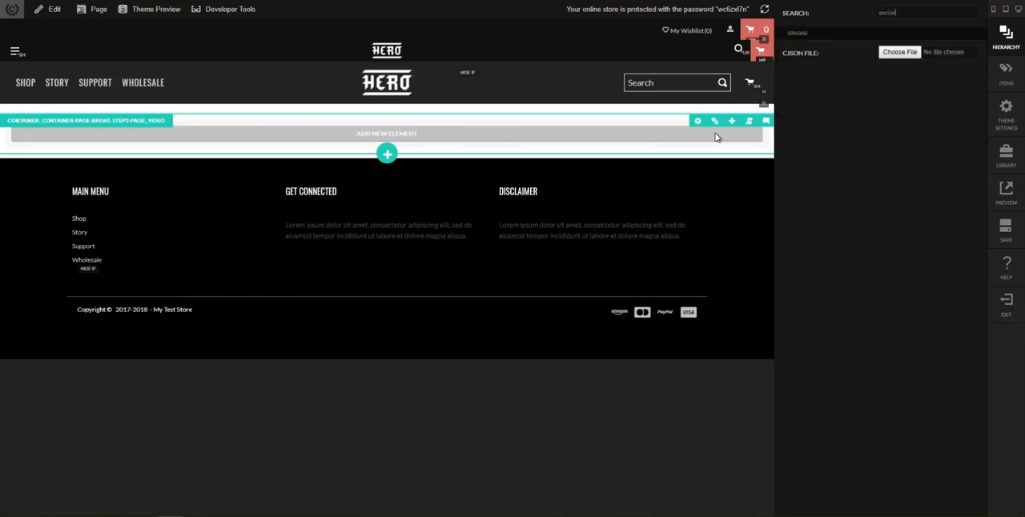
{"action": "type", "text": "n"}
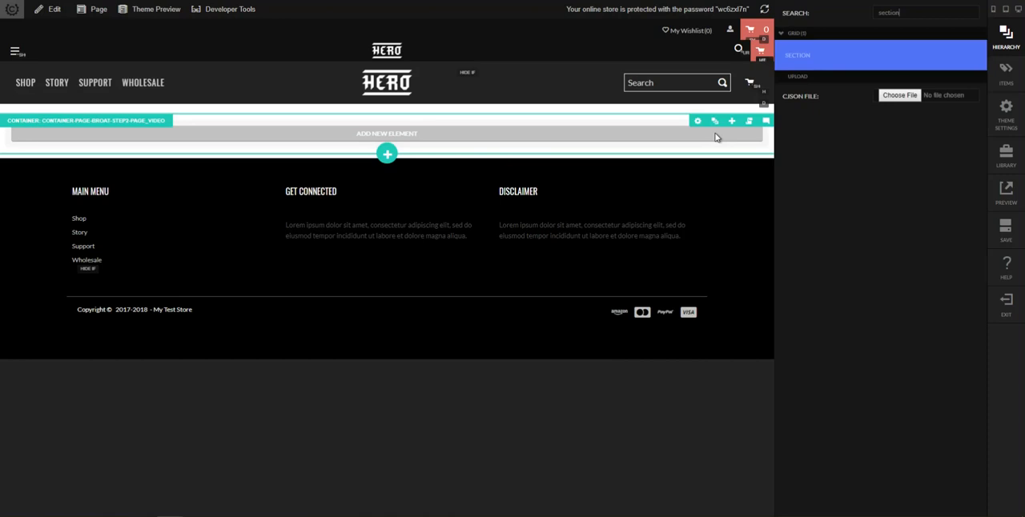
{"action": "key", "text": "Return"}
Switch to the reference Checkout 2 page to examine its column layout, and return to the Broat Step 2 editor
{"action": "mouse_move", "coordinate": [169, 515]}
{"action": "left_click", "coordinate": [215, 505]}
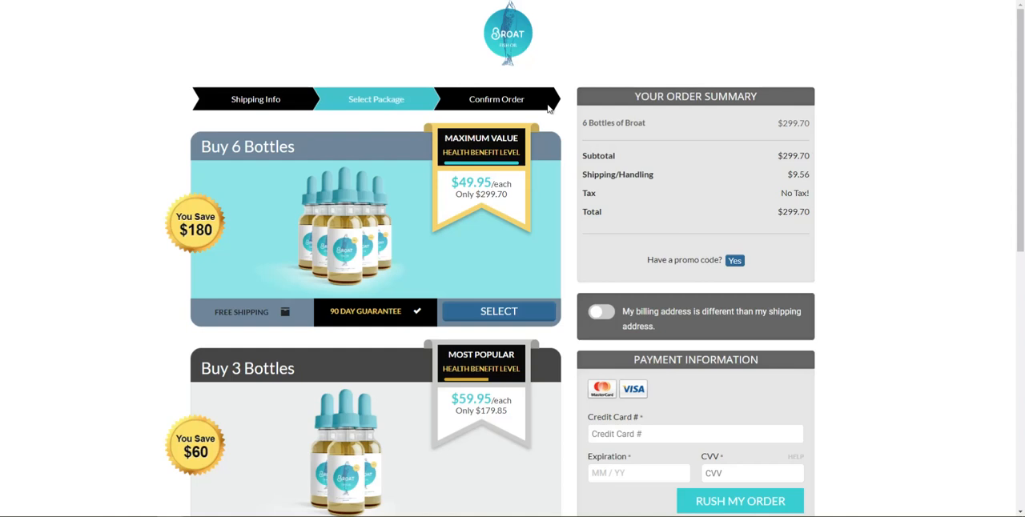
{"action": "scroll", "coordinate": [430, 297], "scroll_direction": "down", "scroll_amount": 2}
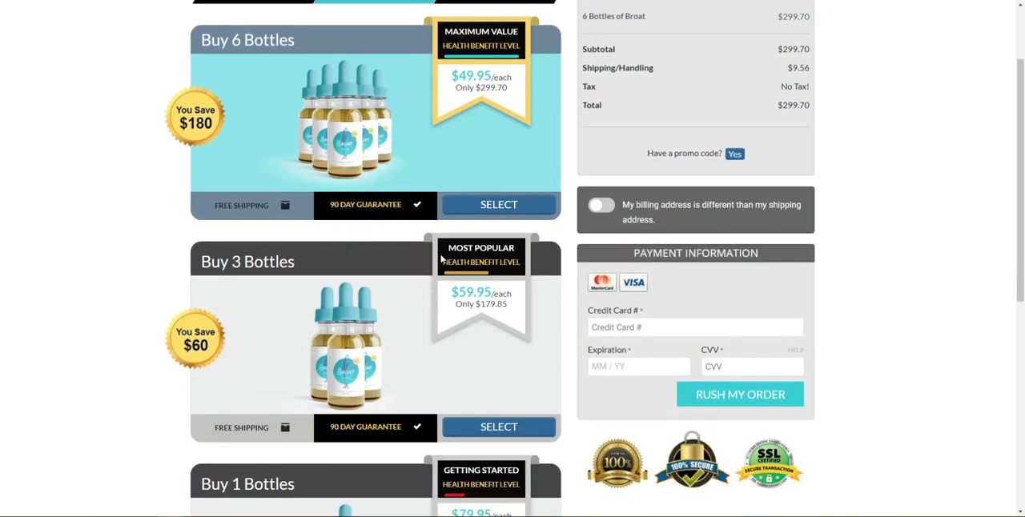
{"action": "scroll", "coordinate": [550, 304], "scroll_direction": "up", "scroll_amount": 1}
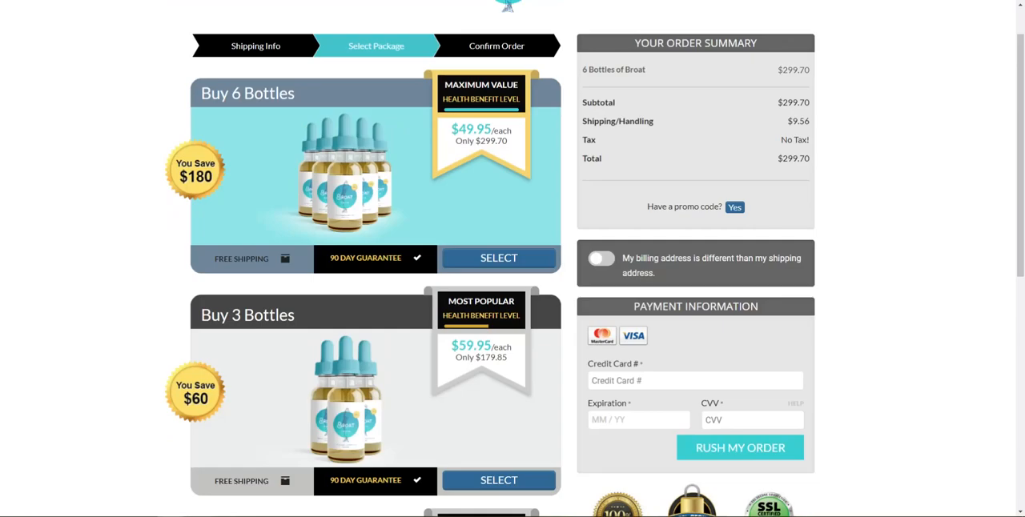
{"action": "left_click", "coordinate": [170, 516]}
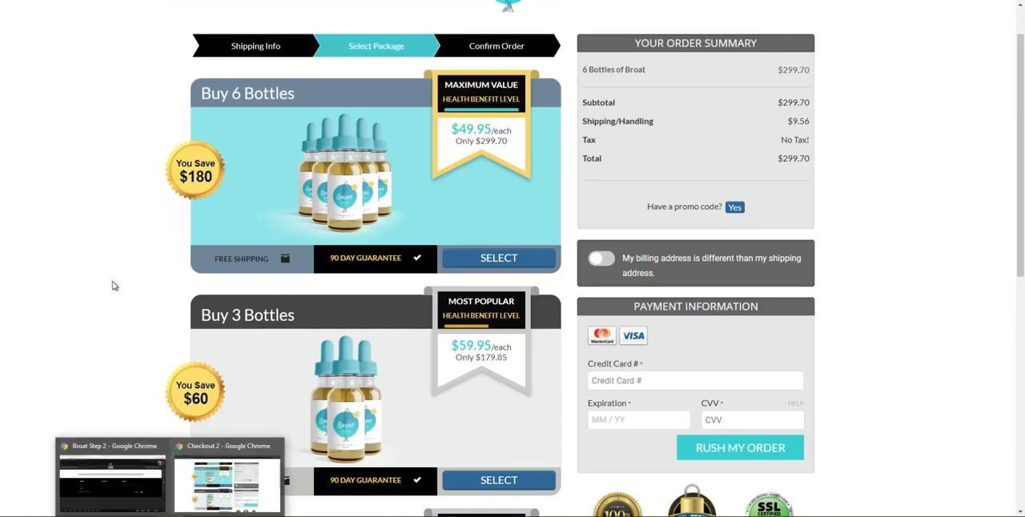
{"action": "left_click", "coordinate": [210, 472]}
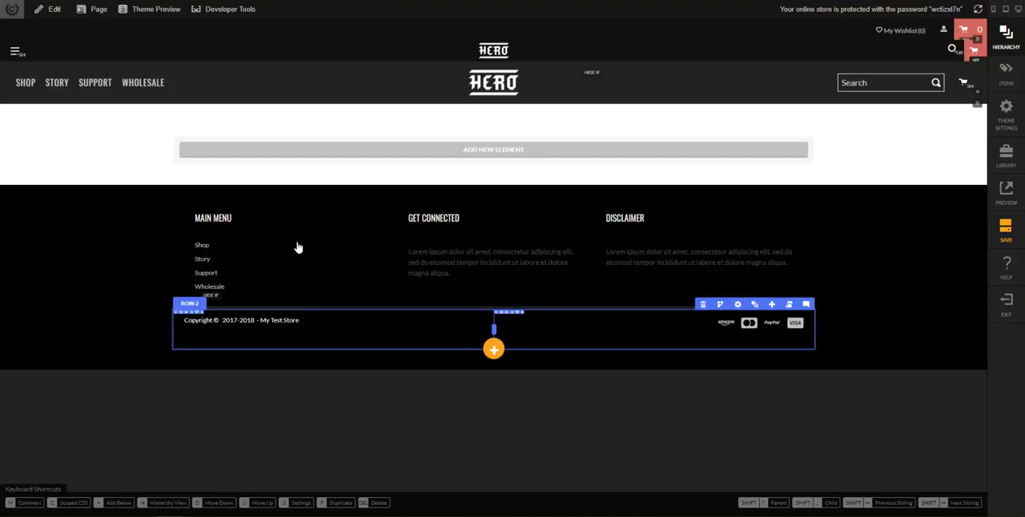
Add a Row element inside the new section using the two-column 8/4 width layout
{"action": "type", "text": "h"}
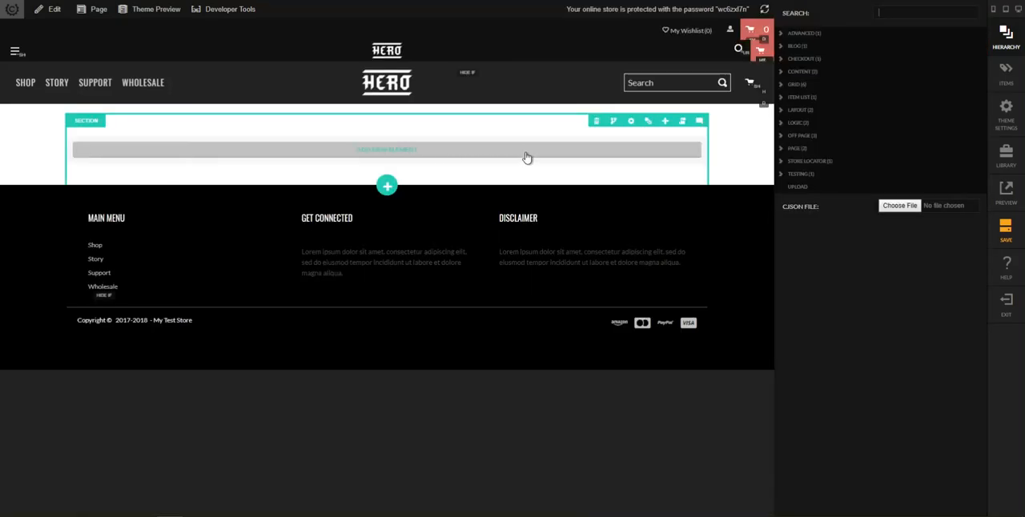
{"action": "type", "text": "row"}
{"action": "key", "text": "Down"}
{"action": "key", "text": "Return"}
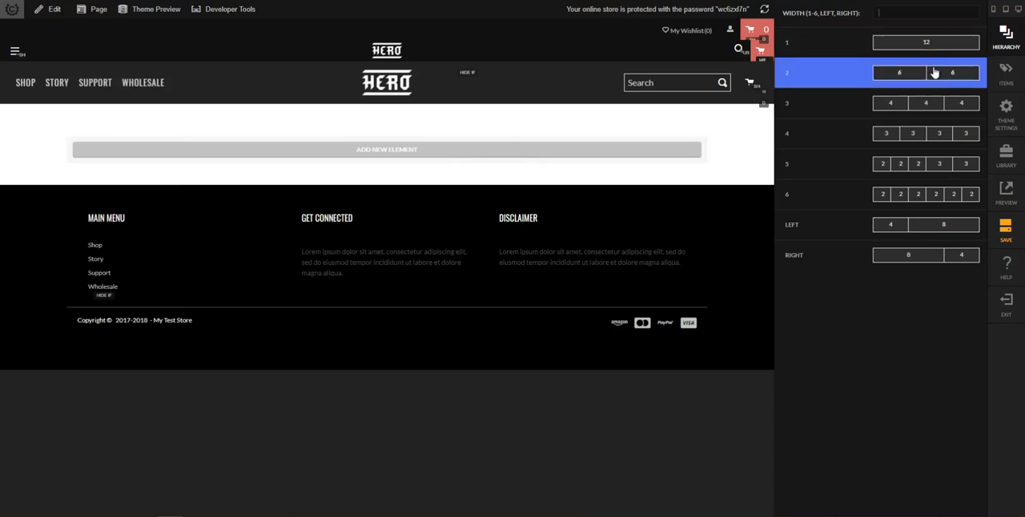
{"action": "left_click", "coordinate": [925, 263]}
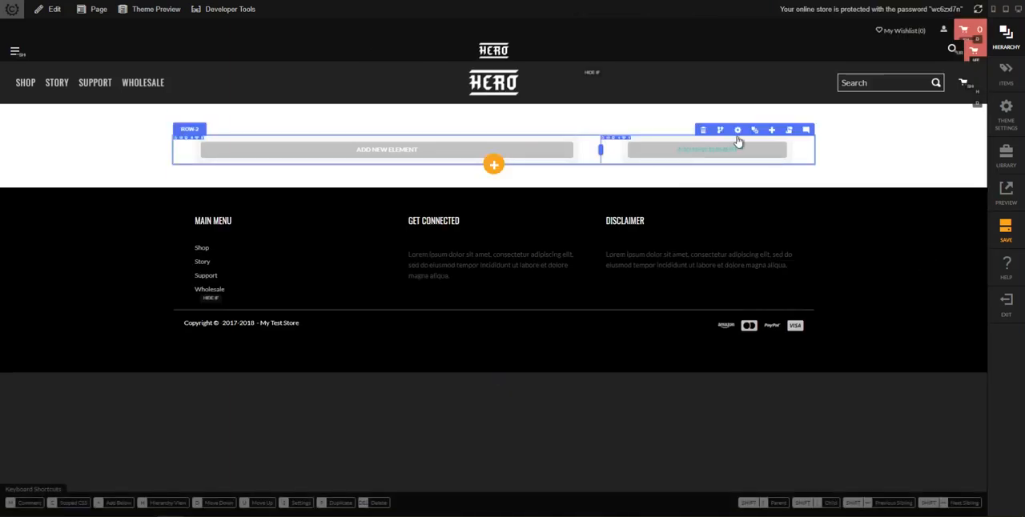
Zero the margin and padding of the two-column row and all layers beneath it
{"action": "left_click", "coordinate": [759, 131]}
{"action": "left_click", "coordinate": [920, 286]}
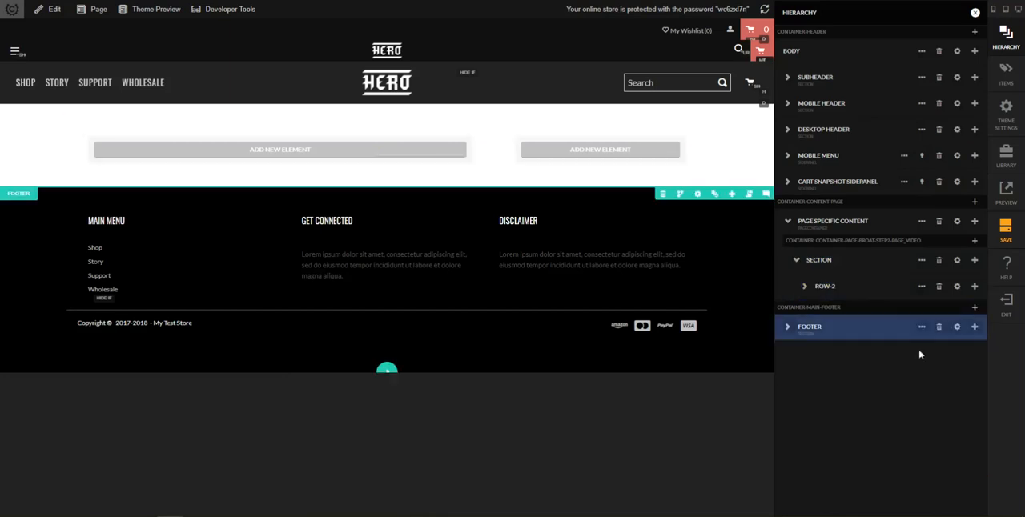
{"action": "left_click", "coordinate": [921, 383]}
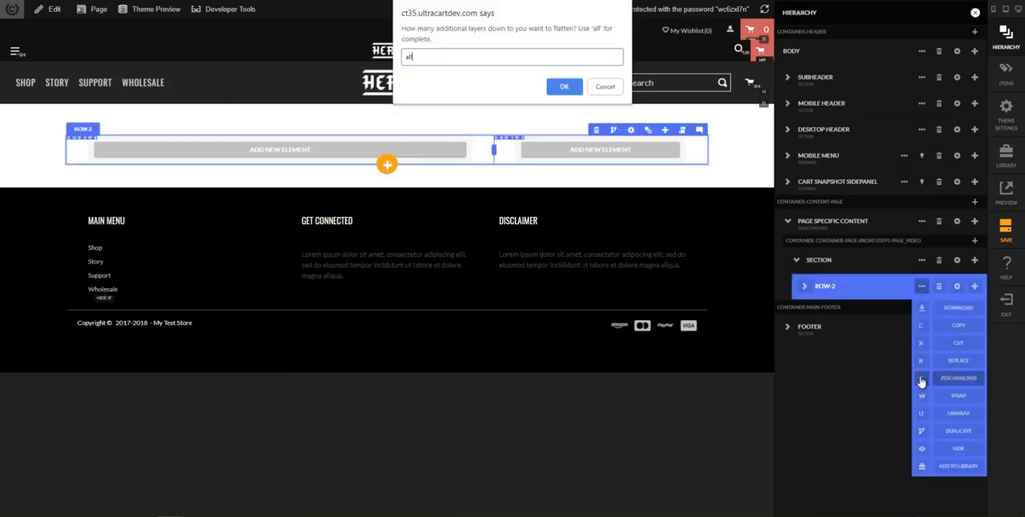
{"action": "key", "text": "Return"}
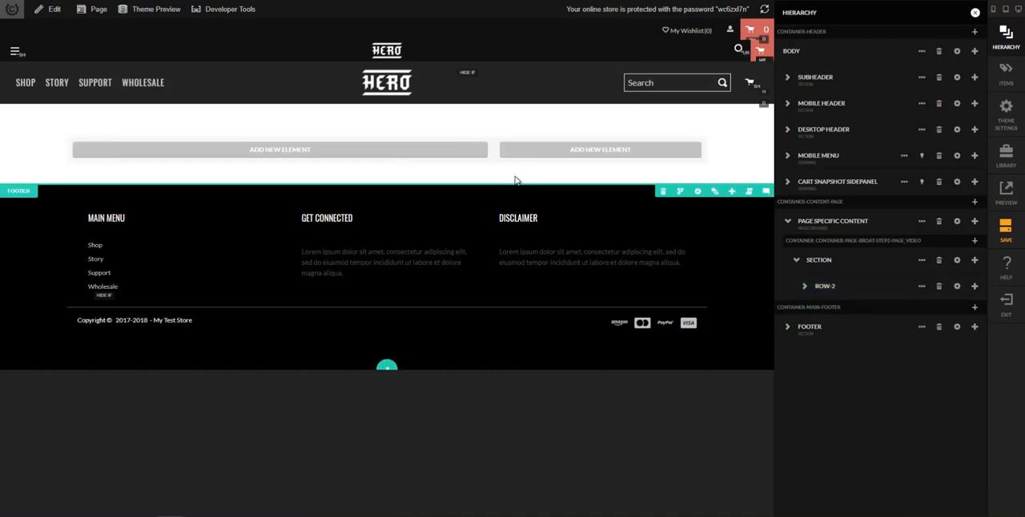
{"action": "key", "text": "h"}
{"action": "left_click", "coordinate": [453, 157]}
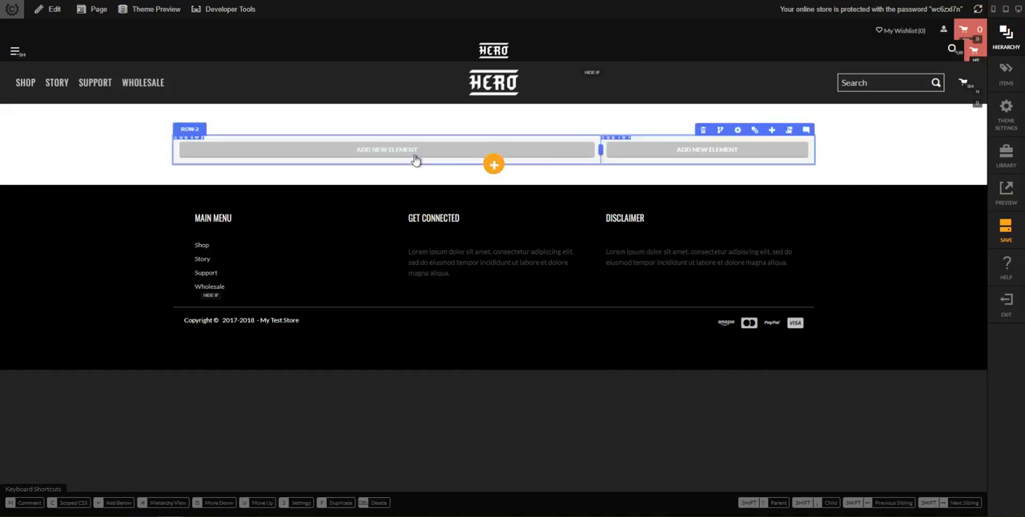
Add a progress chevron element to the wide column of the row
{"action": "left_click", "coordinate": [417, 154]}
{"action": "mouse_move", "coordinate": [990, 35]}
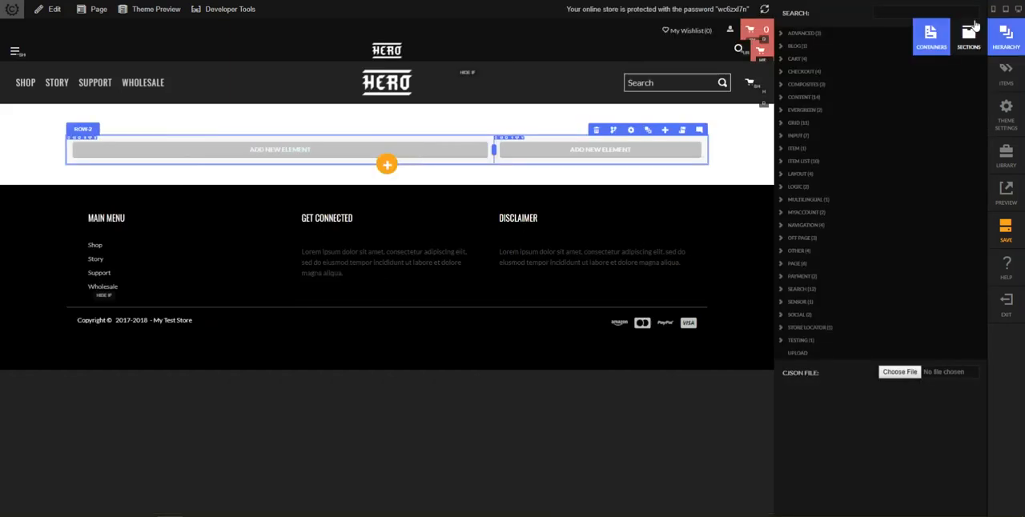
{"action": "type", "text": "progress"}
{"action": "key", "text": "Return"}
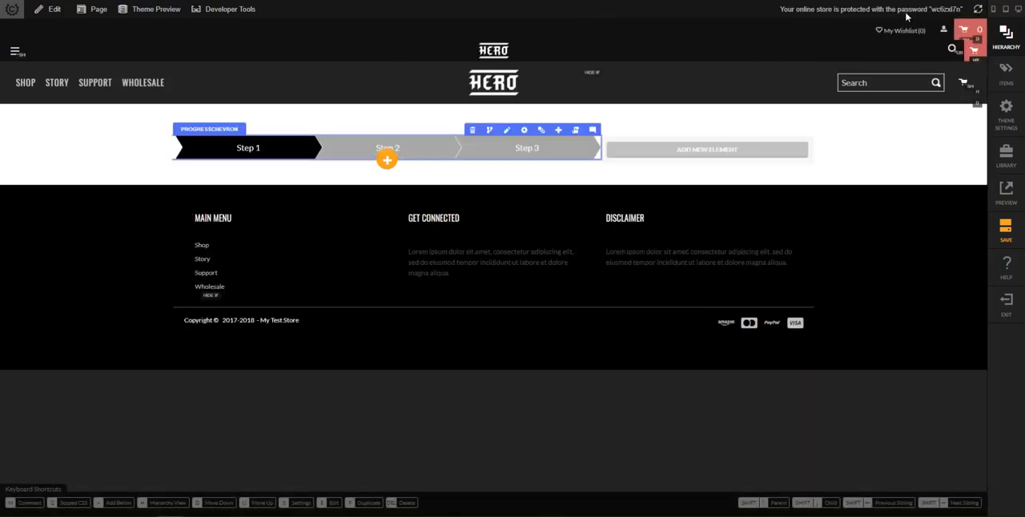
Set the progress chevron's steps to Shipping Info, Select Package and Confirm Order, with Select Package as the active step
{"action": "left_click", "coordinate": [523, 130]}
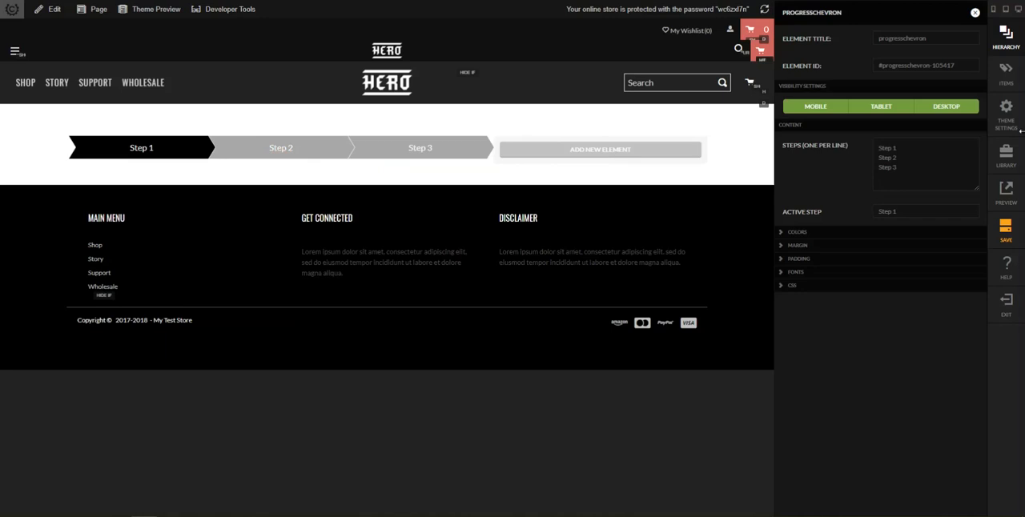
{"action": "left_click_drag", "start_coordinate": [915, 173], "coordinate": [861, 149]}
{"action": "type", "text": "Shipping Info Select Package Confirm Order"}
{"action": "key", "text": "Tab"}
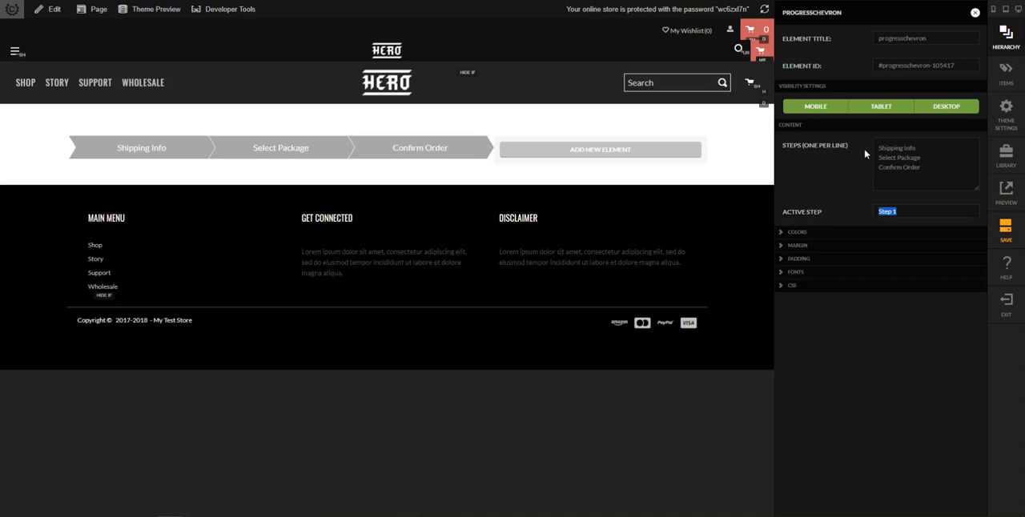
{"action": "left_click_drag", "start_coordinate": [921, 157], "coordinate": [870, 161]}
{"action": "triple_click", "coordinate": [901, 216]}
{"action": "type", "text": "Select Package"}
Set the progress chevron's background color to black
{"action": "left_click", "coordinate": [818, 231]}
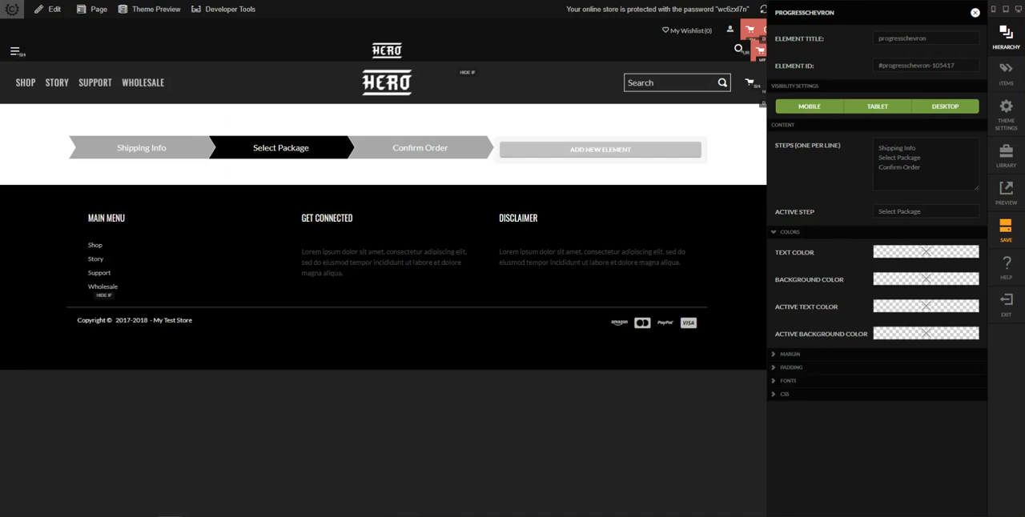
{"action": "left_click", "coordinate": [908, 280]}
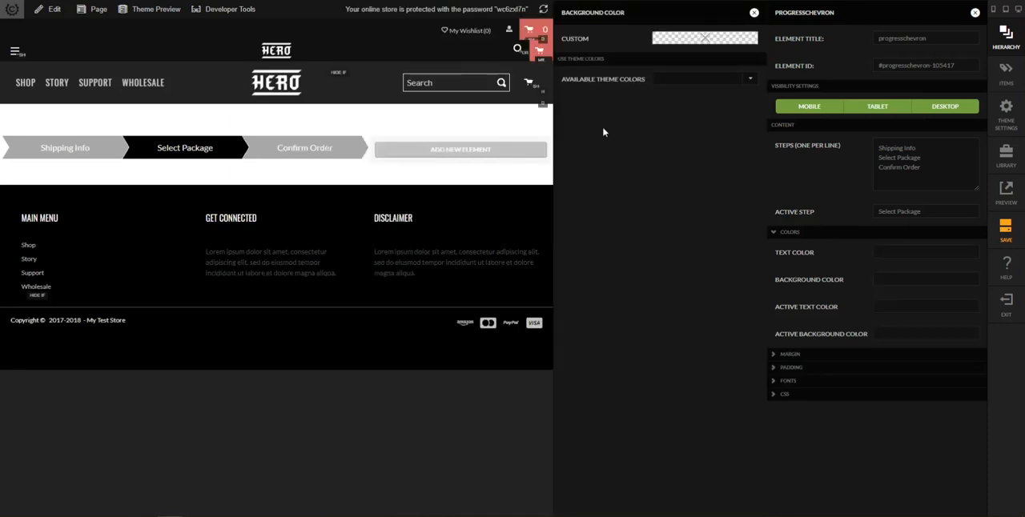
{"action": "left_click", "coordinate": [706, 40]}
{"action": "type", "text": "black"}
{"action": "key", "text": "Return"}
Set the progress chevron's active background color to turquoise and close its settings
{"action": "left_click", "coordinate": [908, 335]}
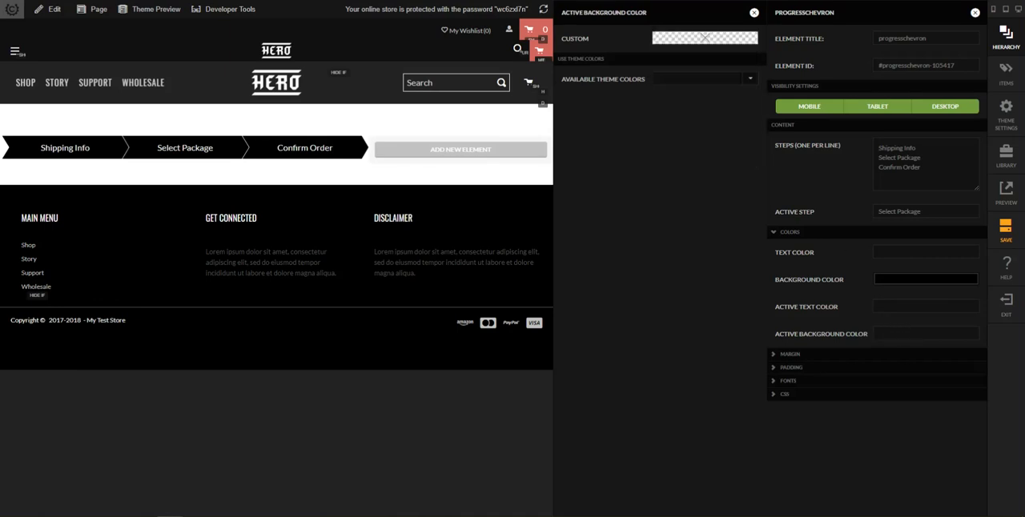
{"action": "left_click", "coordinate": [705, 38]}
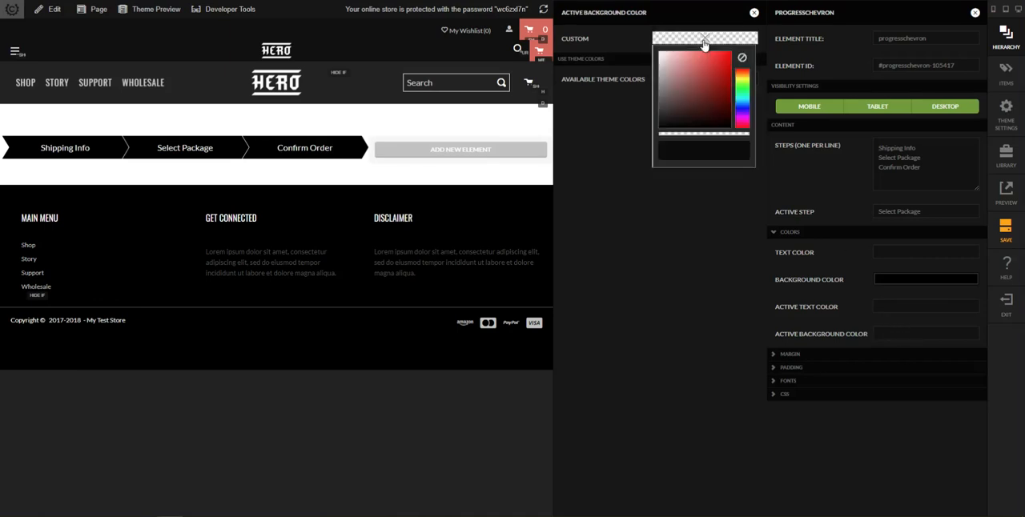
{"action": "type", "text": "rgb(54, 198, 209)"}
{"action": "left_click", "coordinate": [681, 305]}
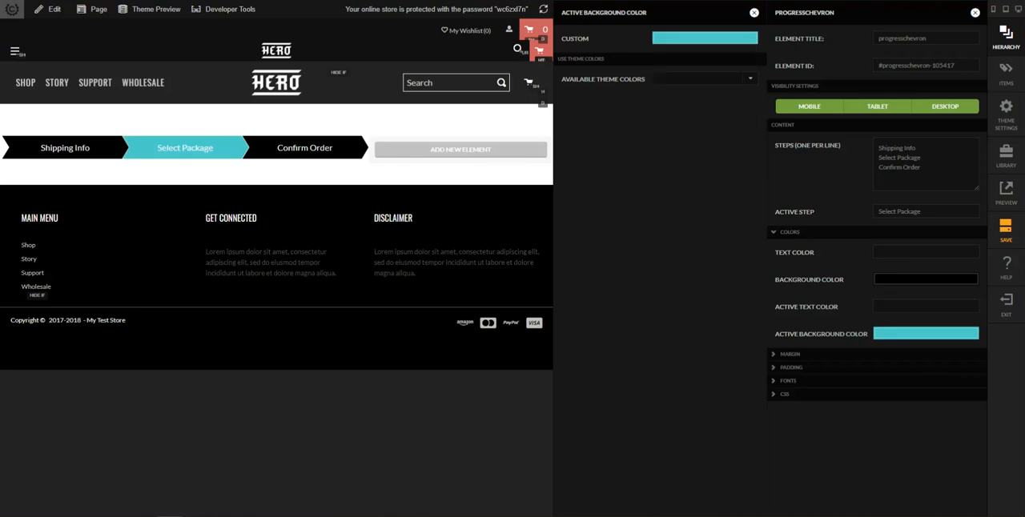
{"action": "left_click", "coordinate": [754, 14]}
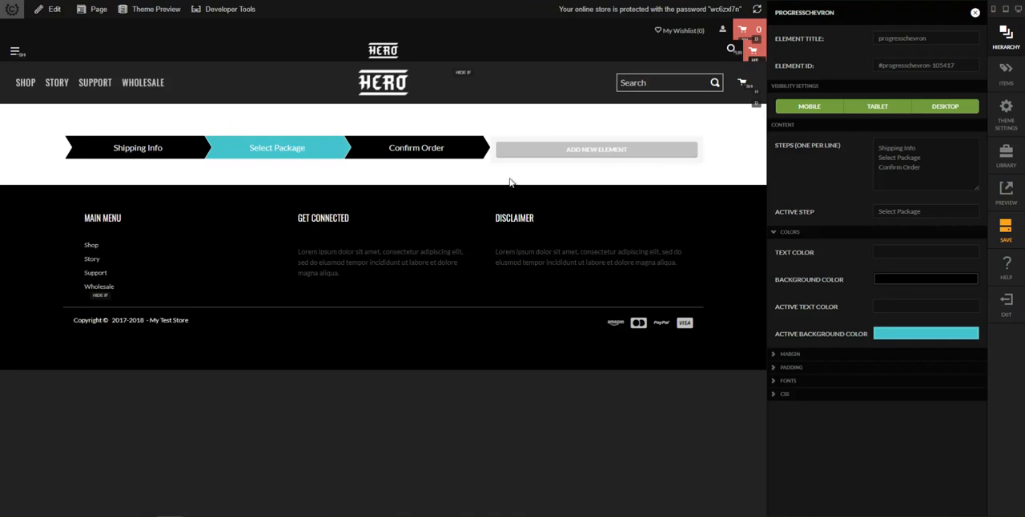
{"action": "left_click", "coordinate": [578, 173]}
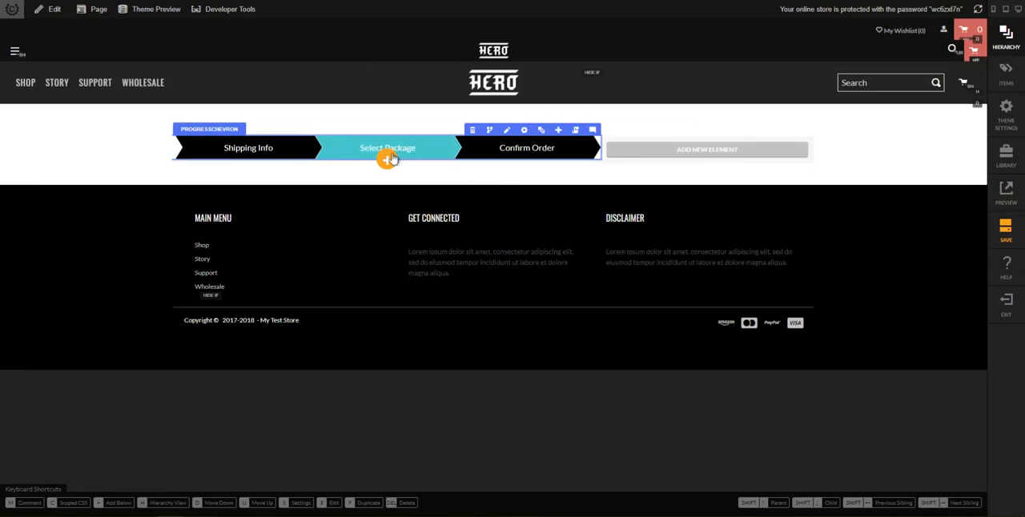
Show the page hierarchy, and on the reference page switch the package selection to 3 bottles and back to 6 bottles
{"action": "left_click", "coordinate": [540, 131]}
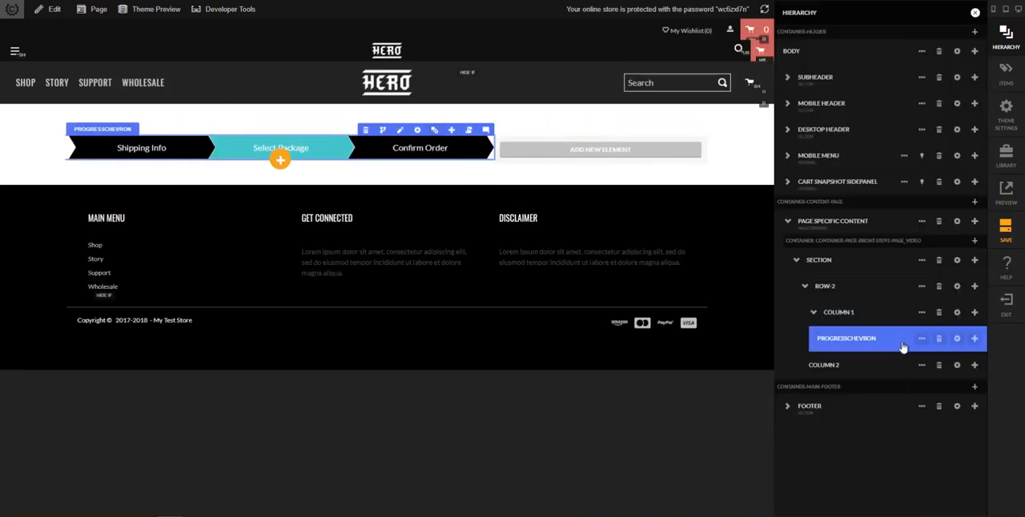
{"action": "mouse_move", "coordinate": [169, 515]}
{"action": "left_click", "coordinate": [228, 484]}
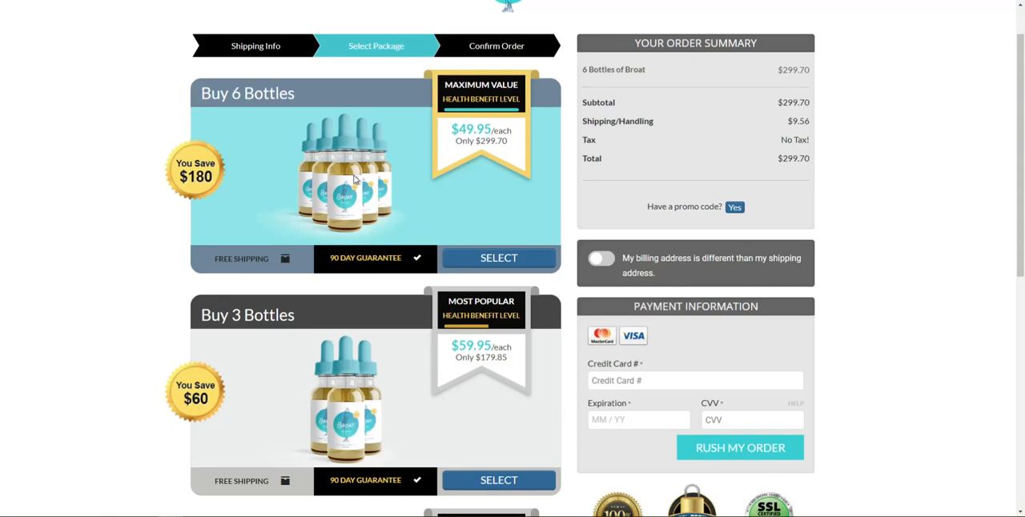
{"action": "scroll", "coordinate": [483, 486], "scroll_direction": "down", "scroll_amount": 3}
{"action": "scroll", "coordinate": [495, 282], "scroll_direction": "up", "scroll_amount": 2}
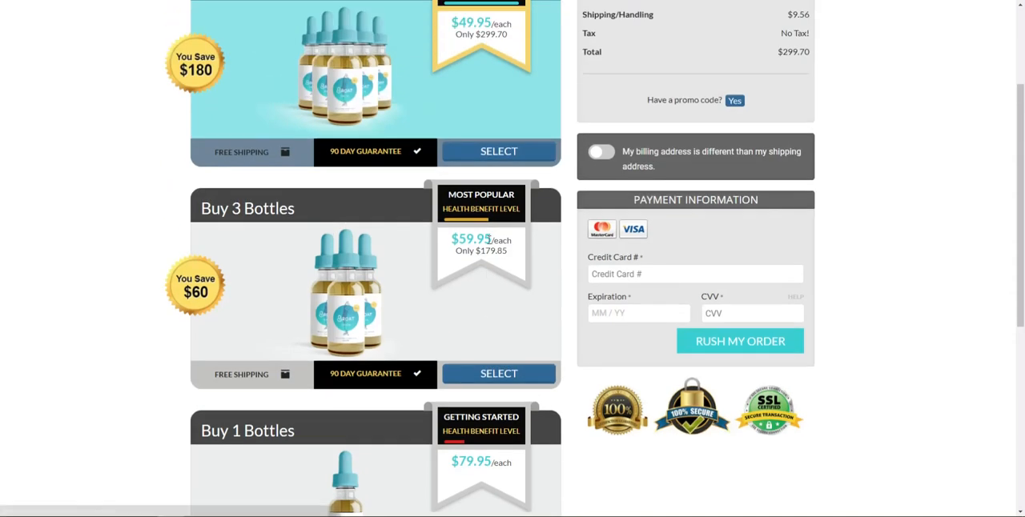
{"action": "scroll", "coordinate": [529, 403], "scroll_direction": "up", "scroll_amount": 1}
{"action": "left_click", "coordinate": [499, 427]}
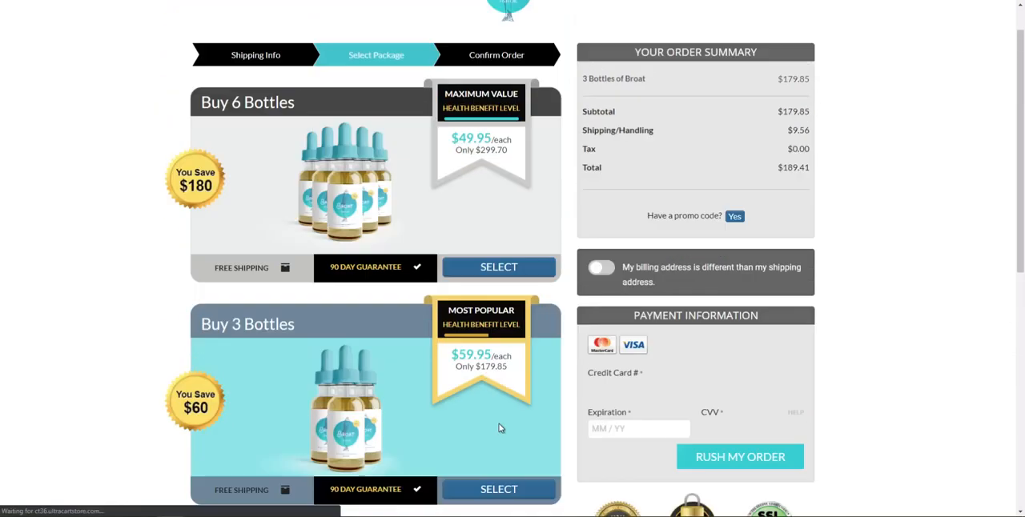
{"action": "left_click", "coordinate": [517, 278]}
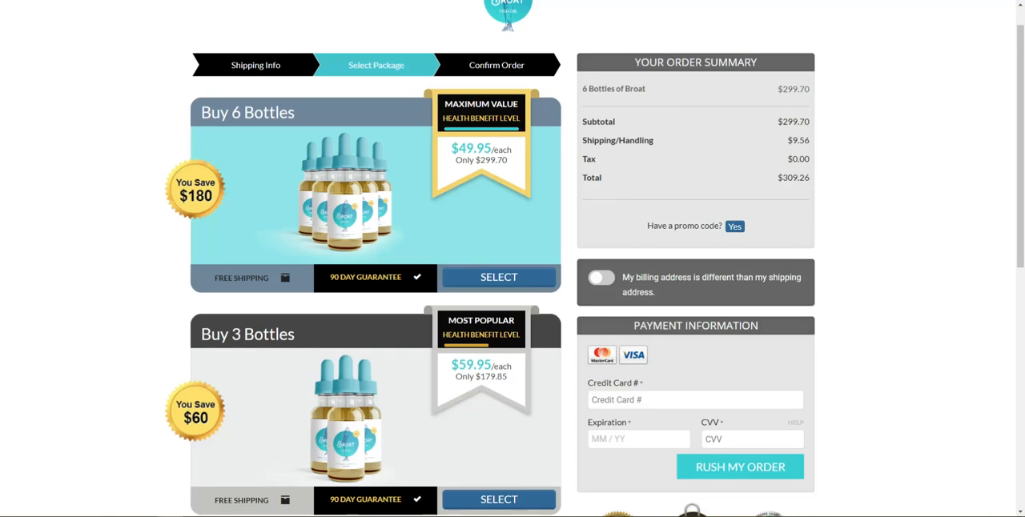
{"action": "mouse_move", "coordinate": [170, 515]}
{"action": "left_click", "coordinate": [110, 485]}
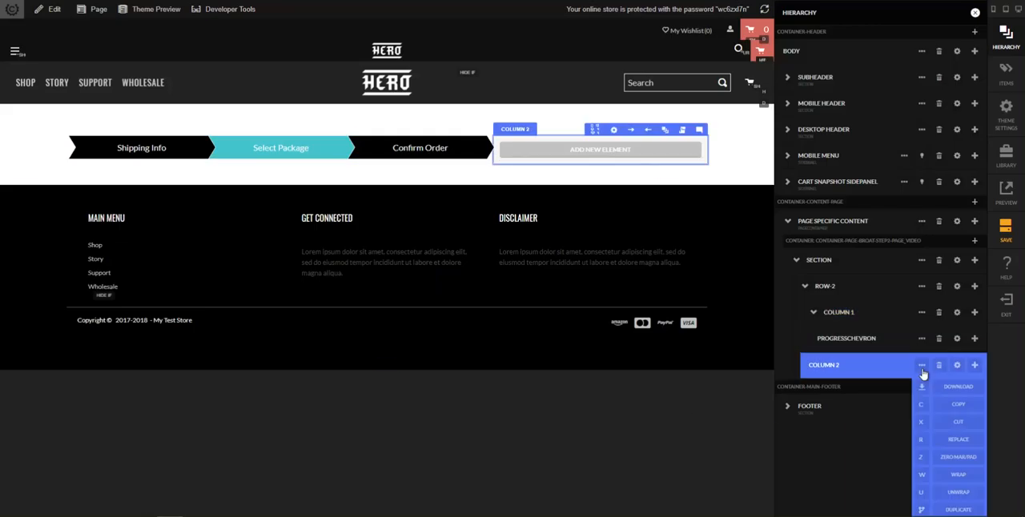
Add a Button element below the progress chevron and replace it with a Button Group
{"action": "left_click", "coordinate": [974, 338]}
{"action": "left_click", "coordinate": [973, 363]}
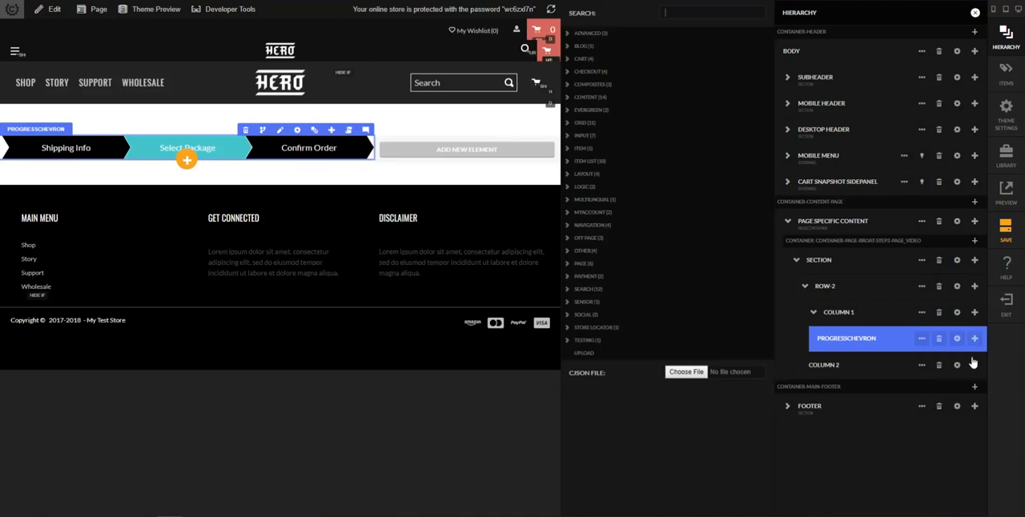
{"action": "type", "text": "button"}
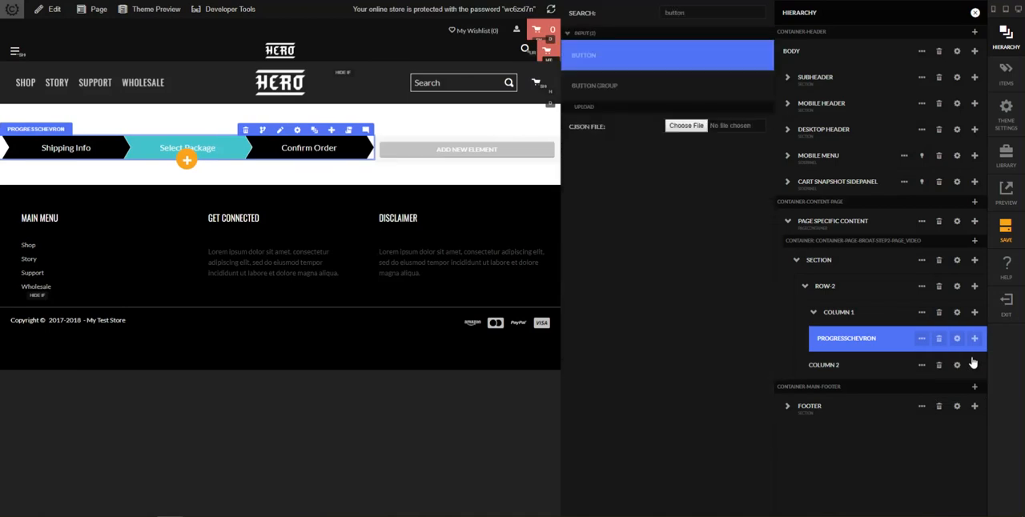
{"action": "key", "text": "Return"}
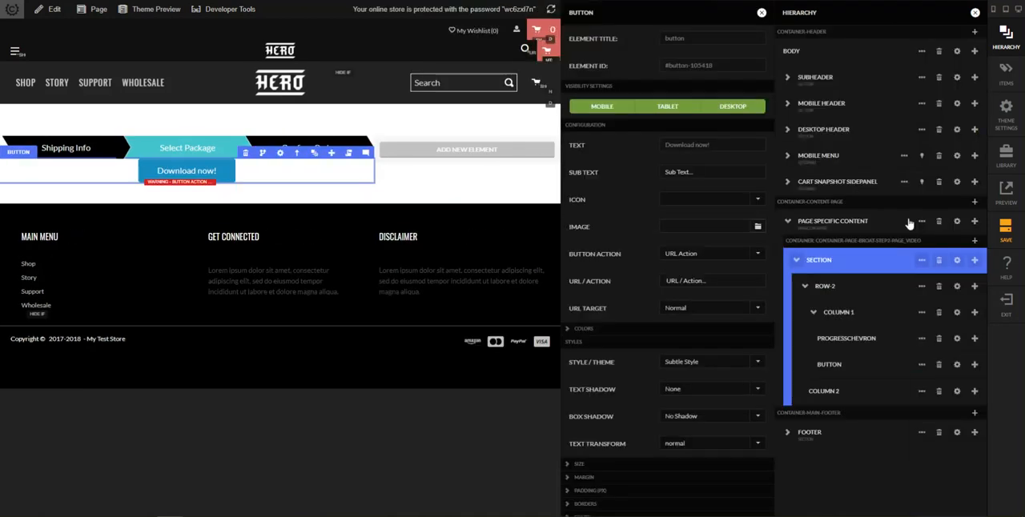
{"action": "left_click", "coordinate": [761, 13]}
{"action": "mouse_move", "coordinate": [923, 366]}
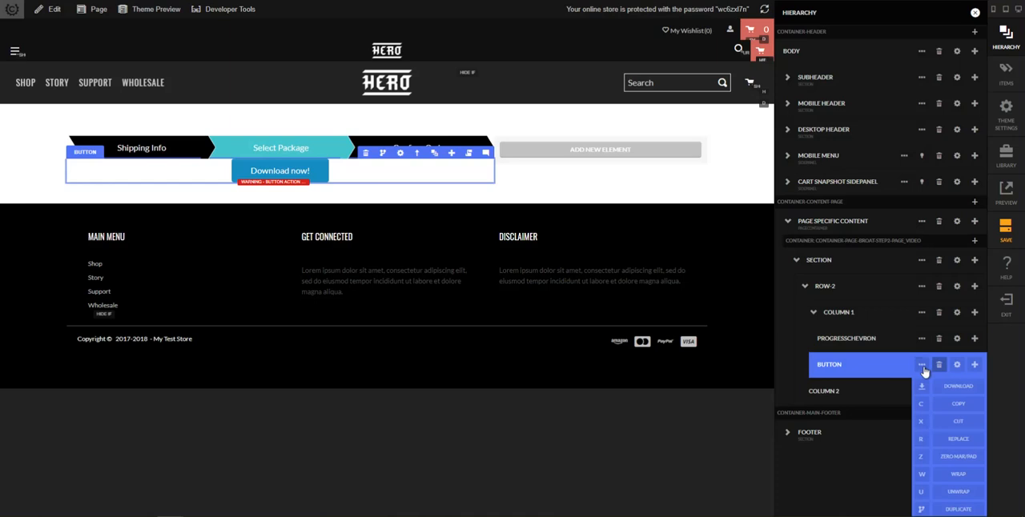
{"action": "left_click", "coordinate": [921, 439]}
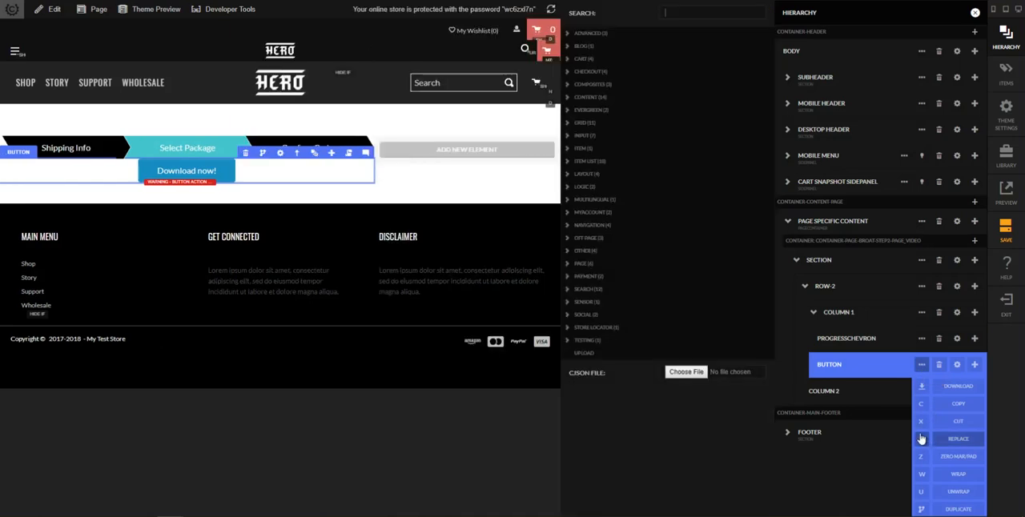
{"action": "type", "text": "button grou"}
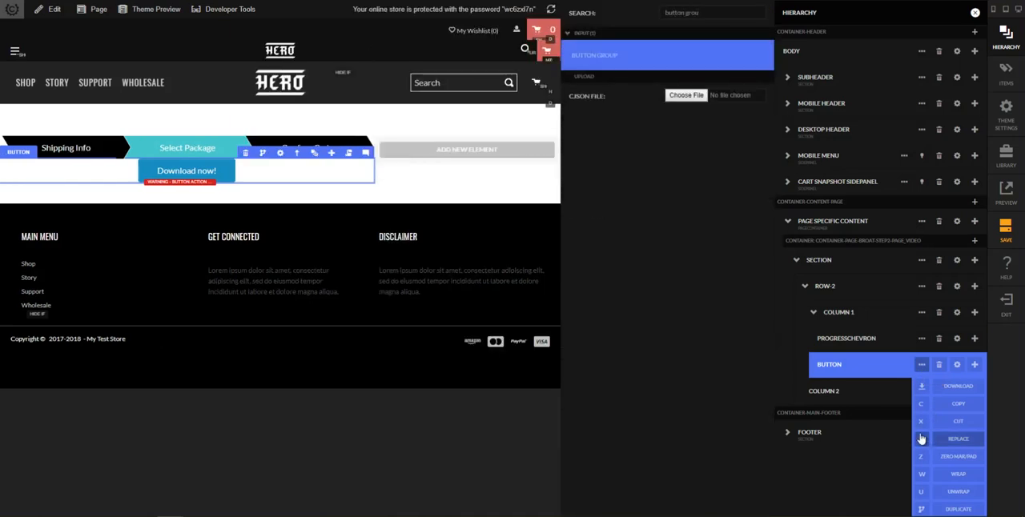
{"action": "key", "text": "Return"}
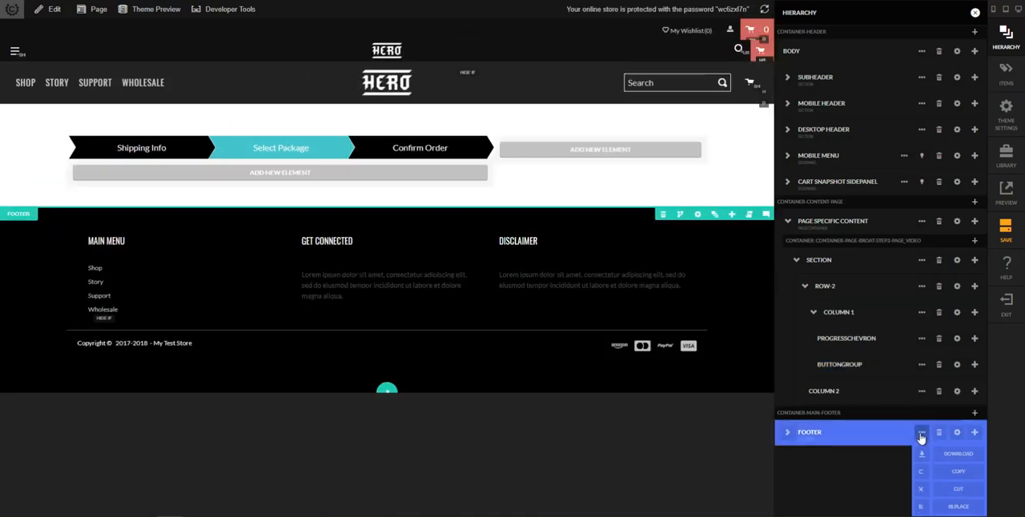
Set the button group's Remember State to Yes and close its settings
{"action": "left_click", "coordinate": [956, 365]}
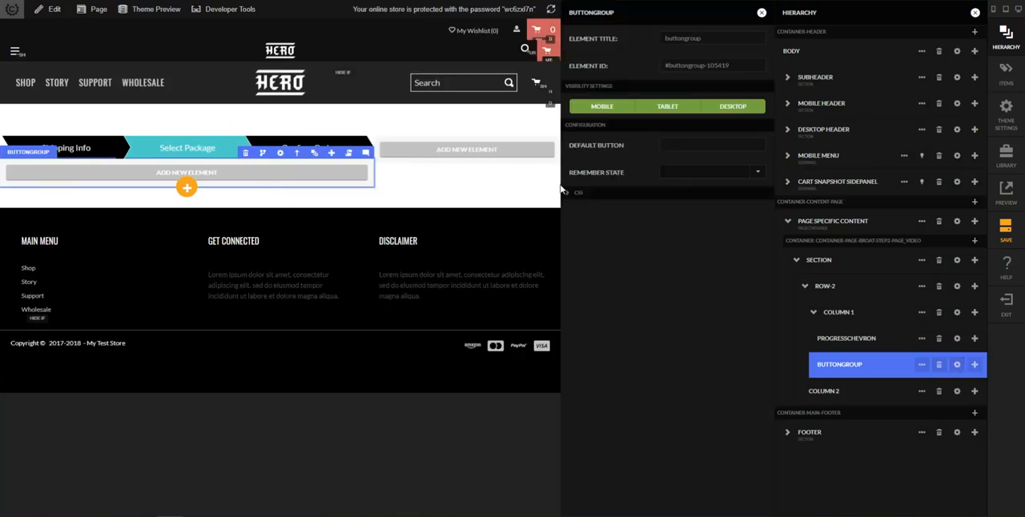
{"action": "left_click", "coordinate": [713, 175]}
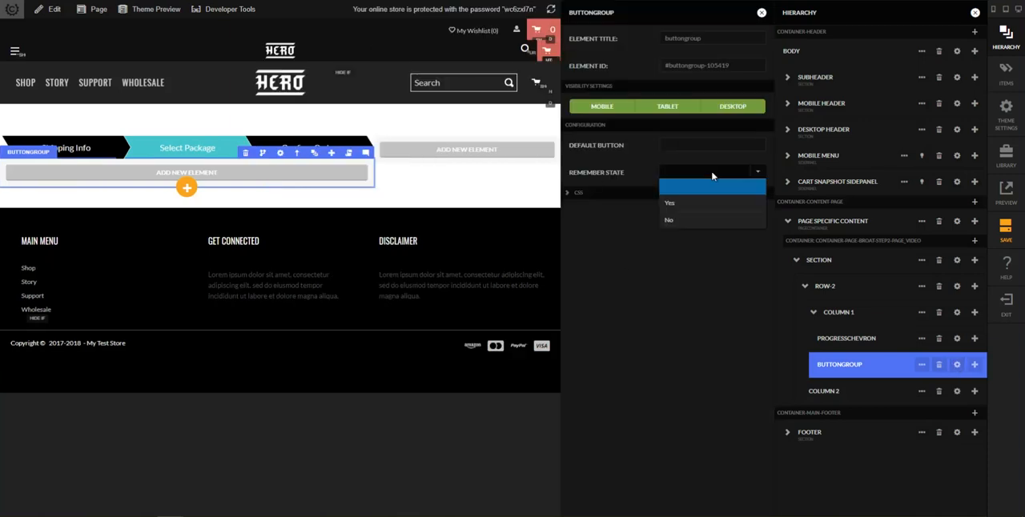
{"action": "left_click", "coordinate": [685, 205]}
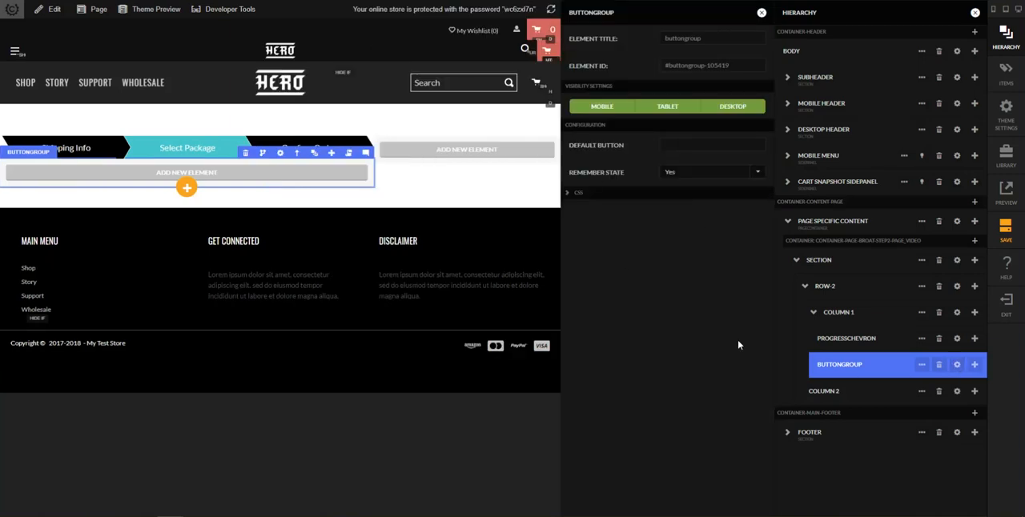
{"action": "left_click", "coordinate": [761, 14]}
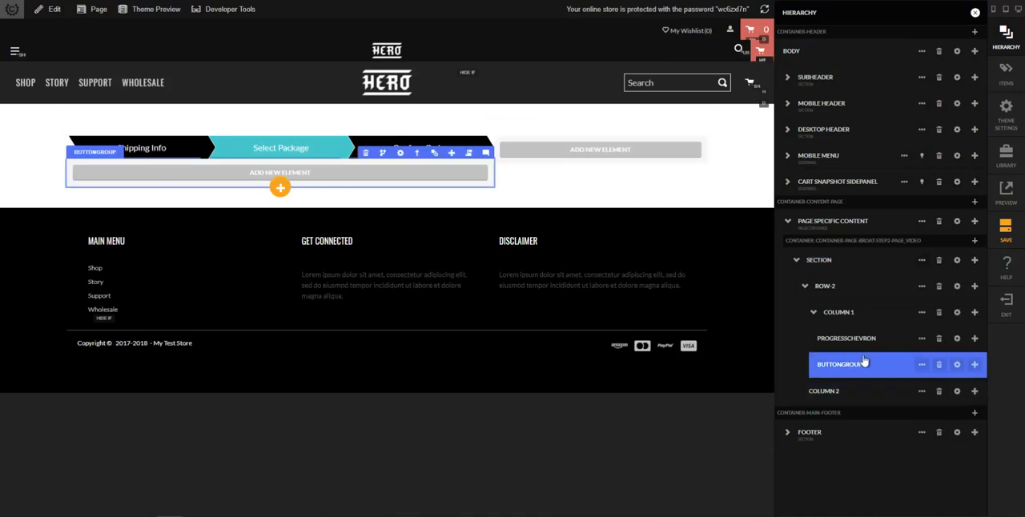
Add an Item element inside the button group and give it the item ID 6BOTTLE
{"action": "left_click", "coordinate": [974, 364]}
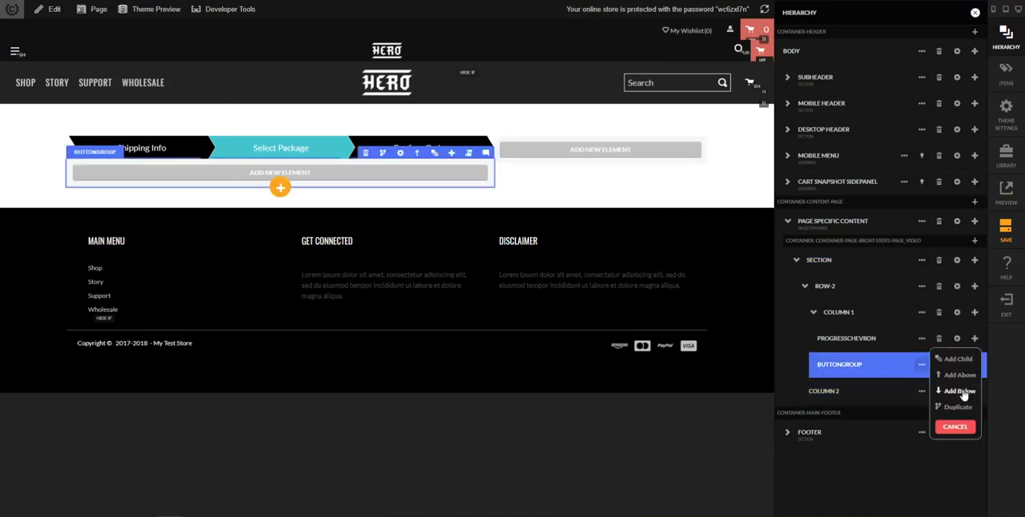
{"action": "left_click", "coordinate": [955, 362]}
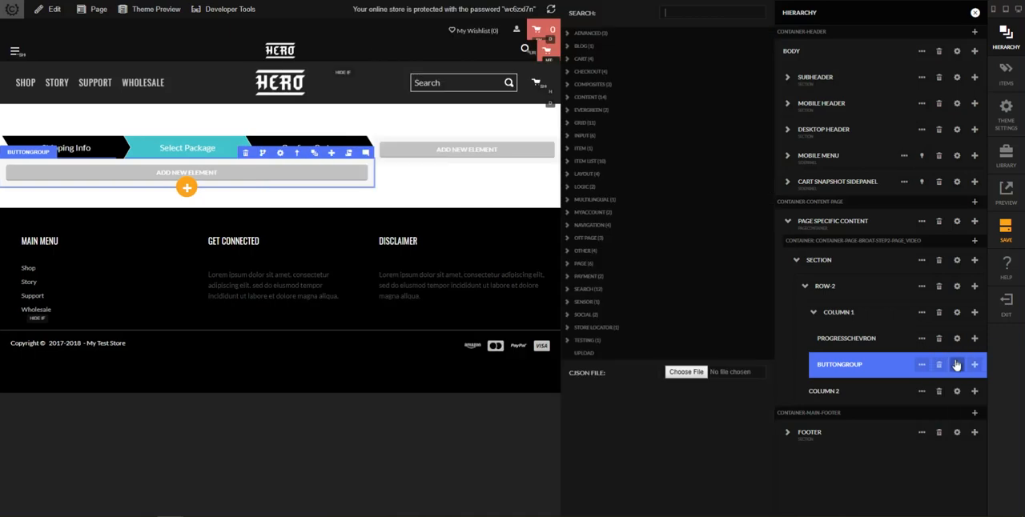
{"action": "type", "text": "item"}
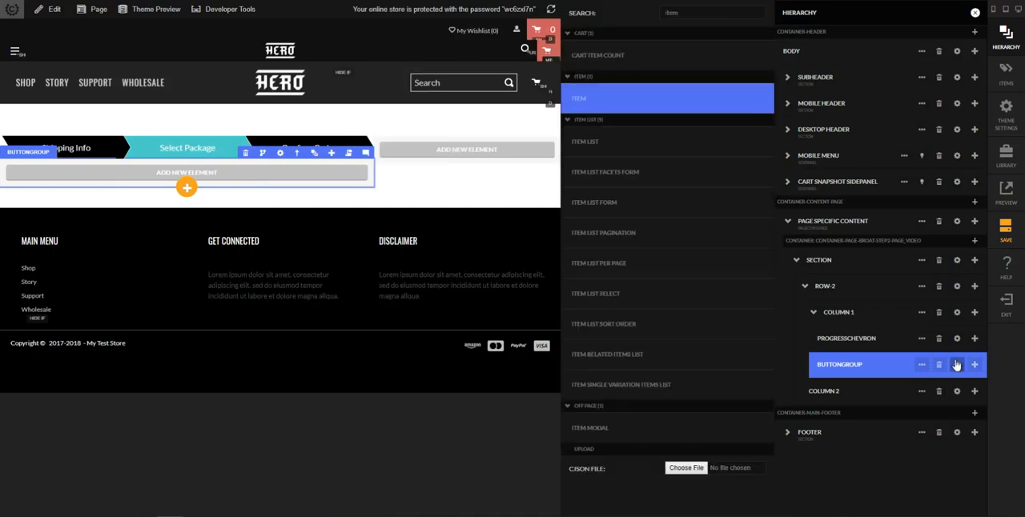
{"action": "key", "text": "Return"}
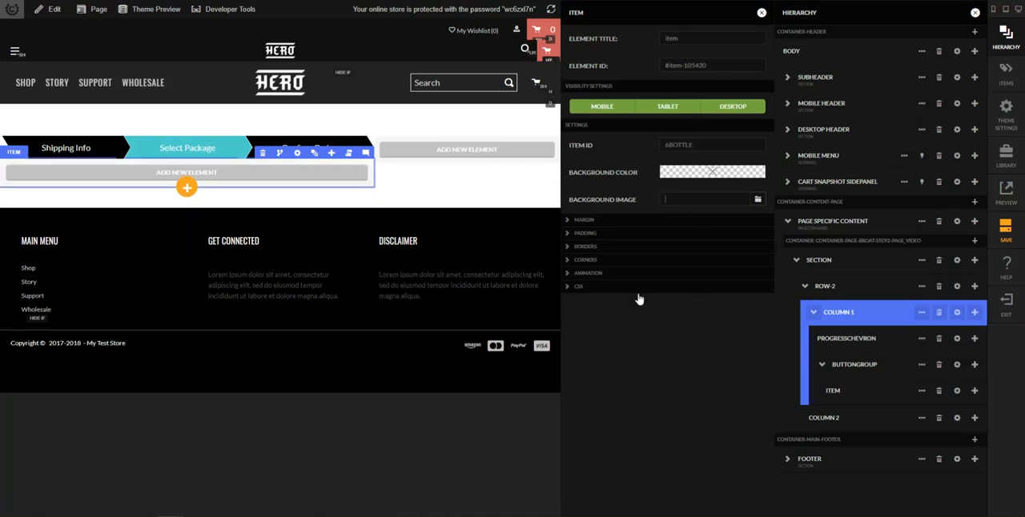
Set the item's mobile-up margins to 40 px top, 0 right, 30 px bottom and 0 left, and close its settings
{"action": "left_click", "coordinate": [635, 222]}
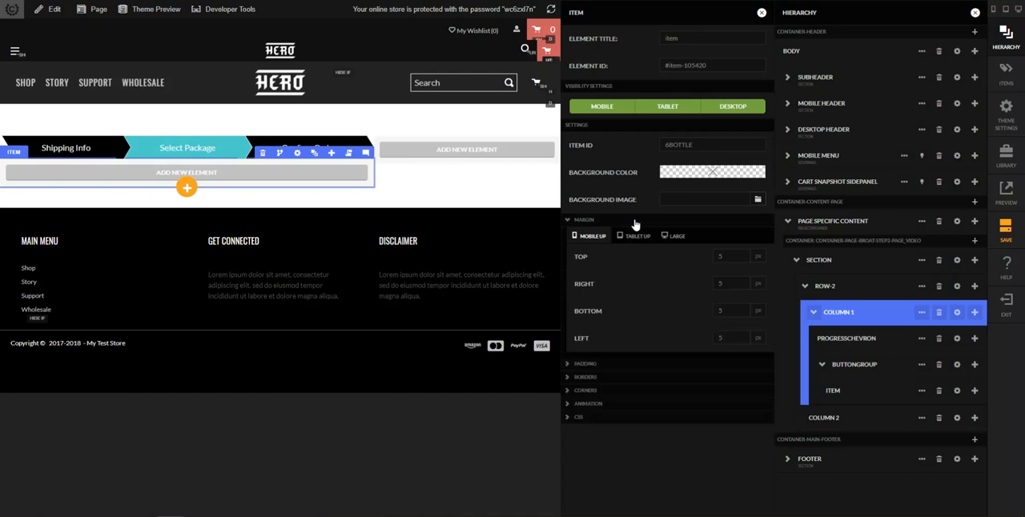
{"action": "double_click", "coordinate": [724, 257]}
{"action": "type", "text": "40"}
{"action": "key", "text": "Tab"}
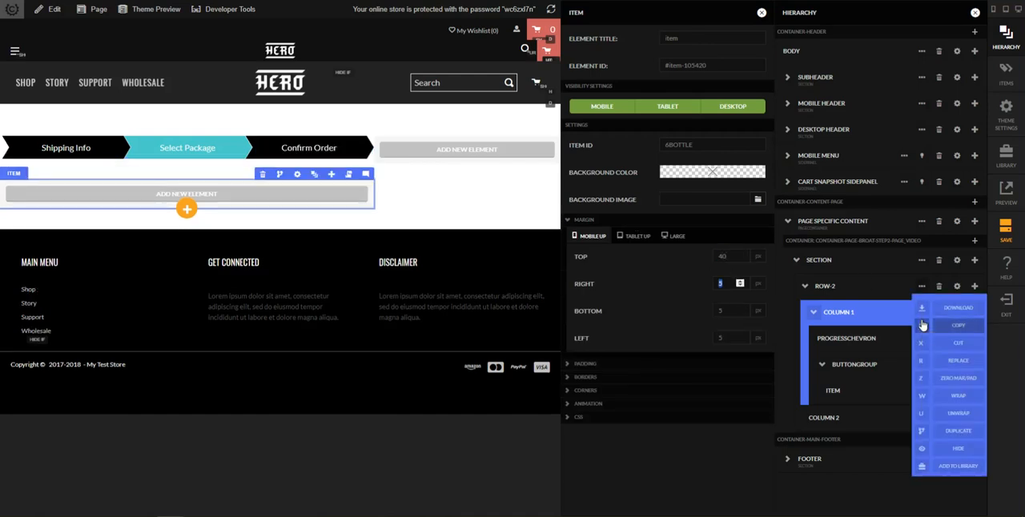
{"action": "type", "text": "0"}
{"action": "key", "text": "Tab"}
{"action": "type", "text": "30"}
{"action": "key", "text": "Tab"}
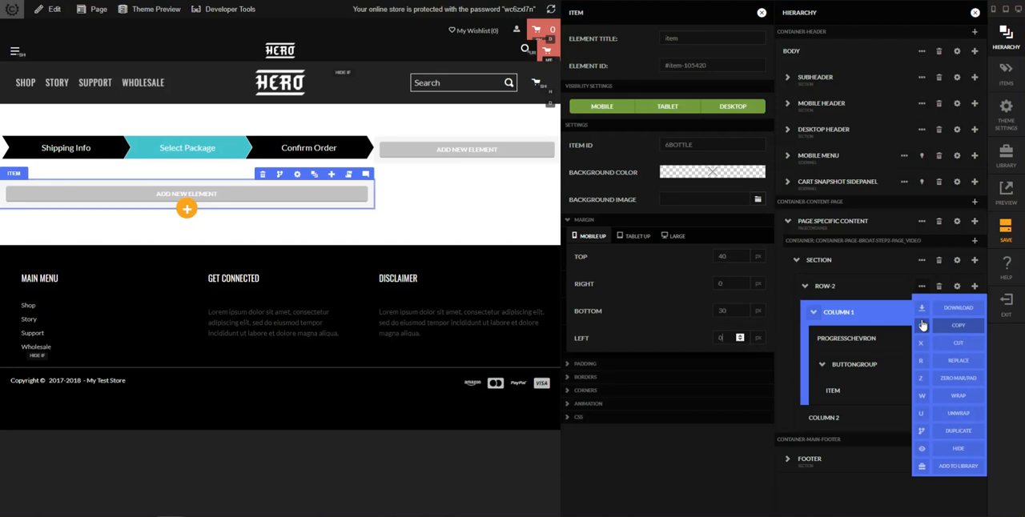
{"action": "left_click", "coordinate": [762, 13]}
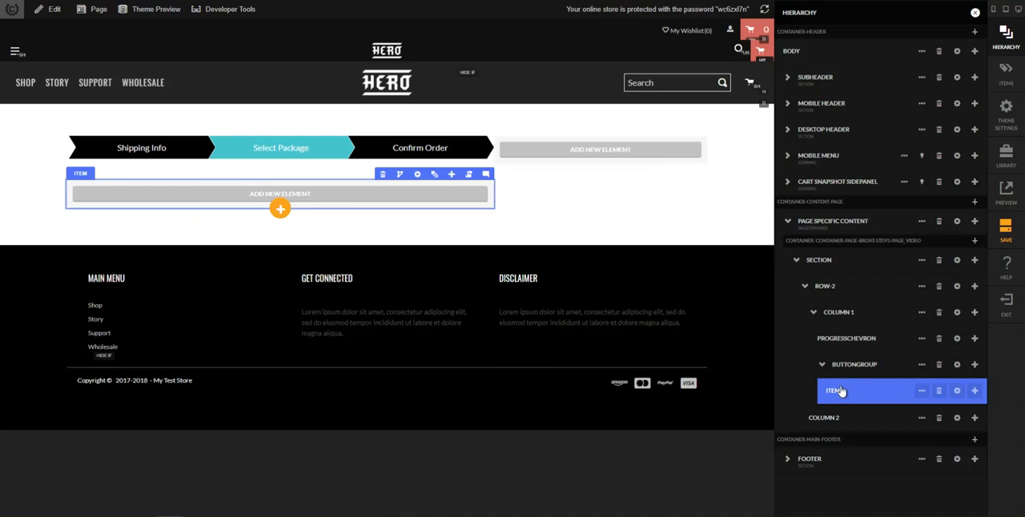
Check the package box layout on the reference page, and add a one-column row inside the item
{"action": "mouse_move", "coordinate": [190, 499]}
{"action": "left_click", "coordinate": [224, 489]}
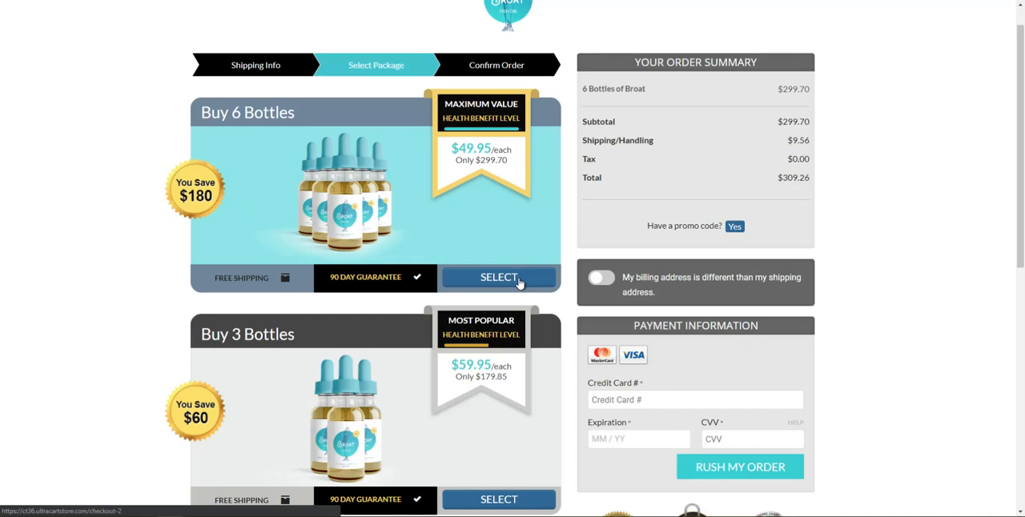
{"action": "scroll", "coordinate": [481, 256], "scroll_direction": "down", "scroll_amount": 2}
{"action": "scroll", "coordinate": [465, 240], "scroll_direction": "up", "scroll_amount": 3}
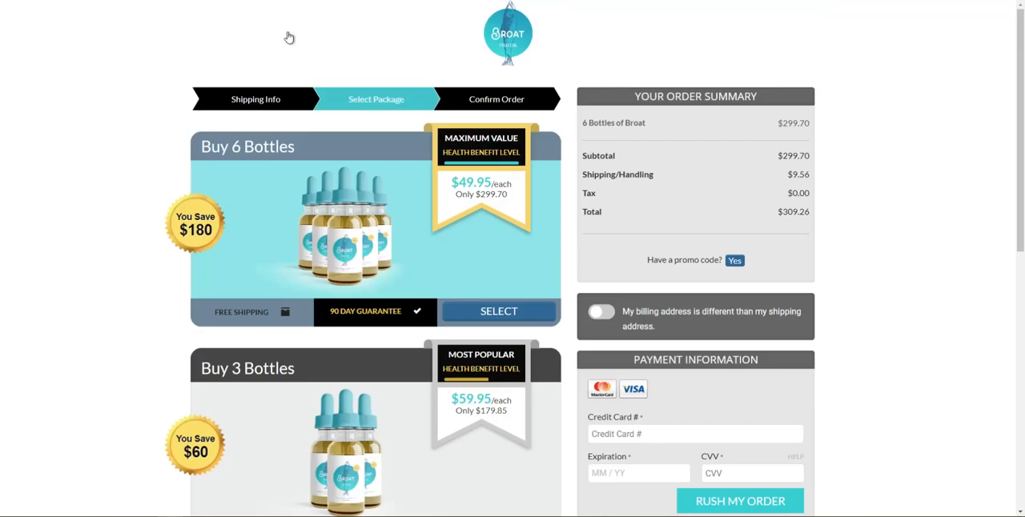
{"action": "mouse_move", "coordinate": [170, 515]}
{"action": "left_click", "coordinate": [137, 505]}
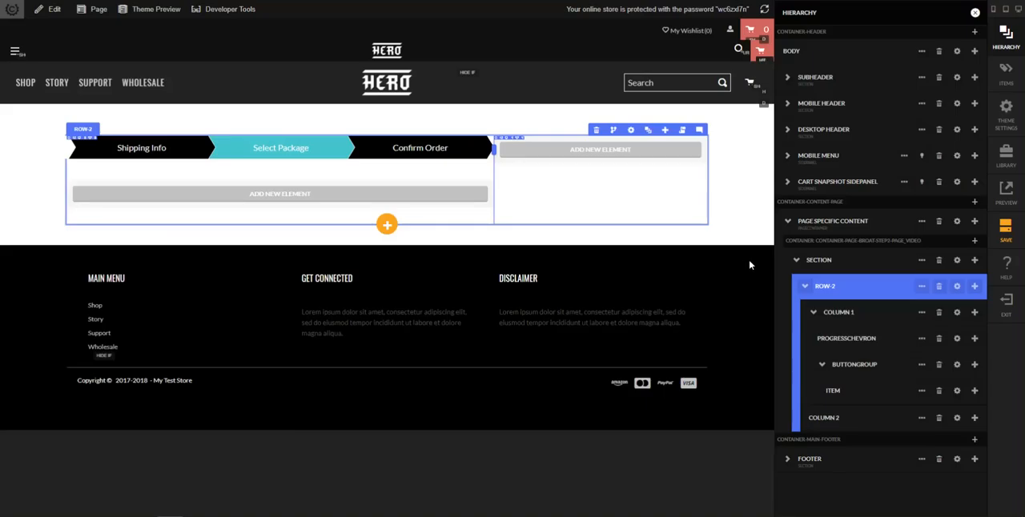
{"action": "left_click", "coordinate": [974, 390]}
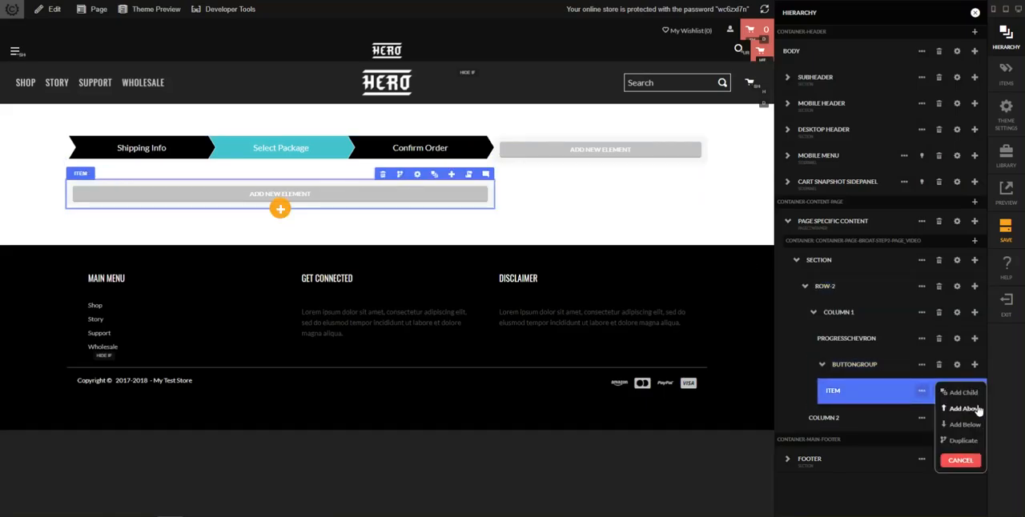
{"action": "left_click", "coordinate": [963, 392]}
{"action": "type", "text": "row"}
{"action": "key", "text": "Return"}
{"action": "type", "text": "1"}
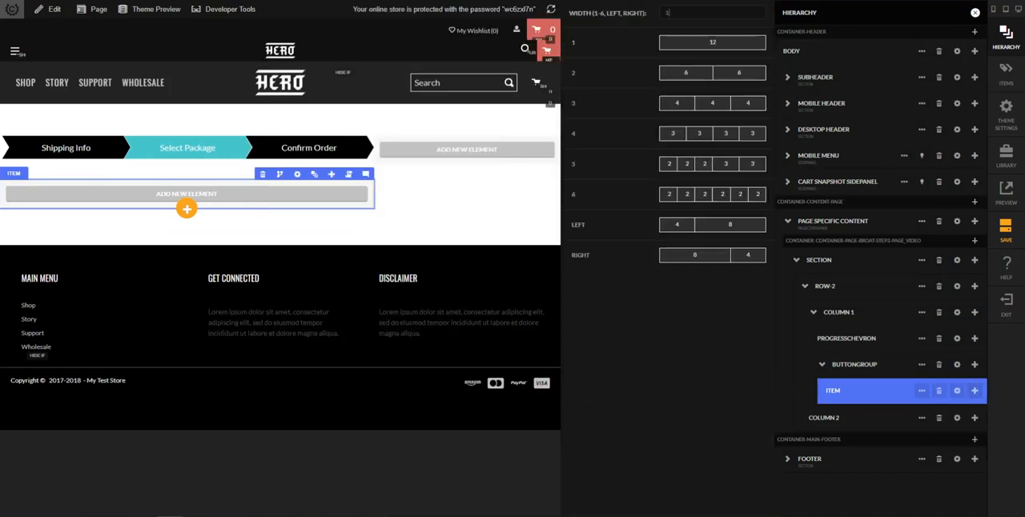
{"action": "key", "text": "Return"}
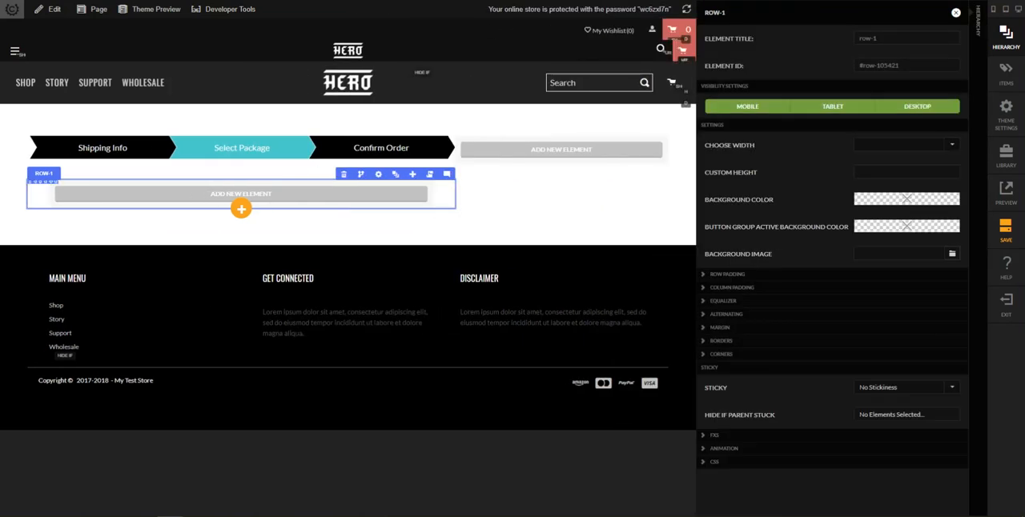
{"action": "left_click", "coordinate": [983, 407]}
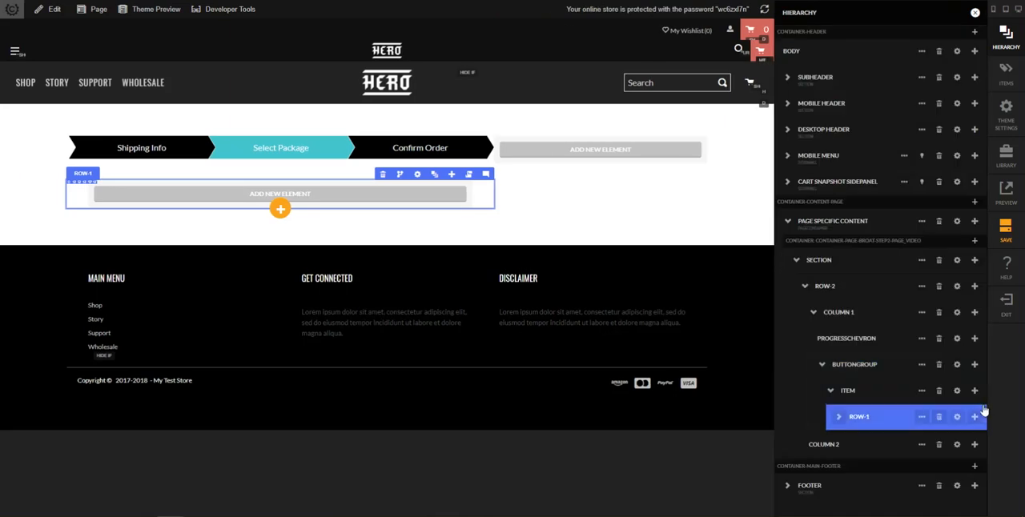
Add a three-column row of equal widths below the one-column row and close its settings
{"action": "left_click", "coordinate": [975, 417]}
{"action": "left_click", "coordinate": [973, 446]}
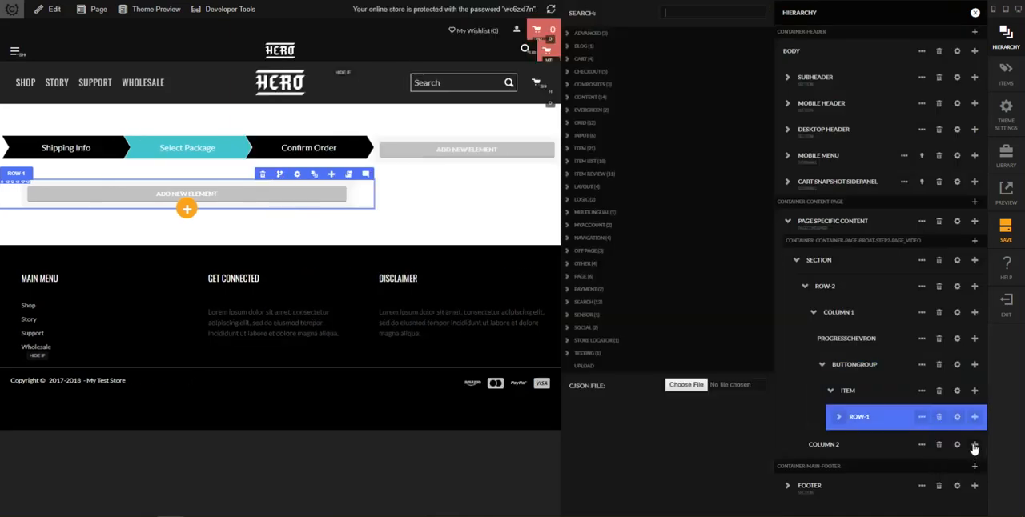
{"action": "type", "text": "row"}
{"action": "key", "text": "Return"}
{"action": "type", "text": "3"}
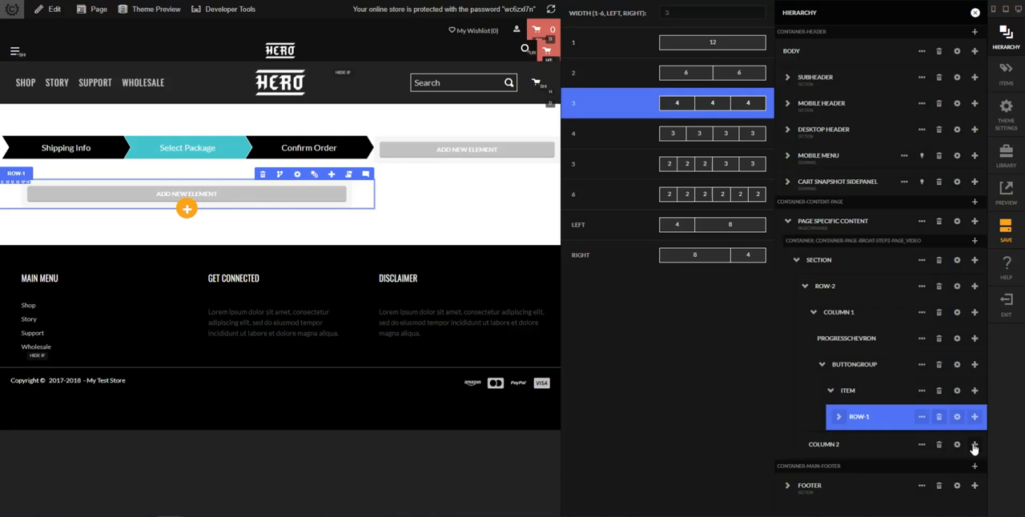
{"action": "key", "text": "Return"}
{"action": "left_click", "coordinate": [985, 413]}
Add another three-column row of equal widths below the existing three-column row inside the item, and close its settings
{"action": "left_click", "coordinate": [973, 442]}
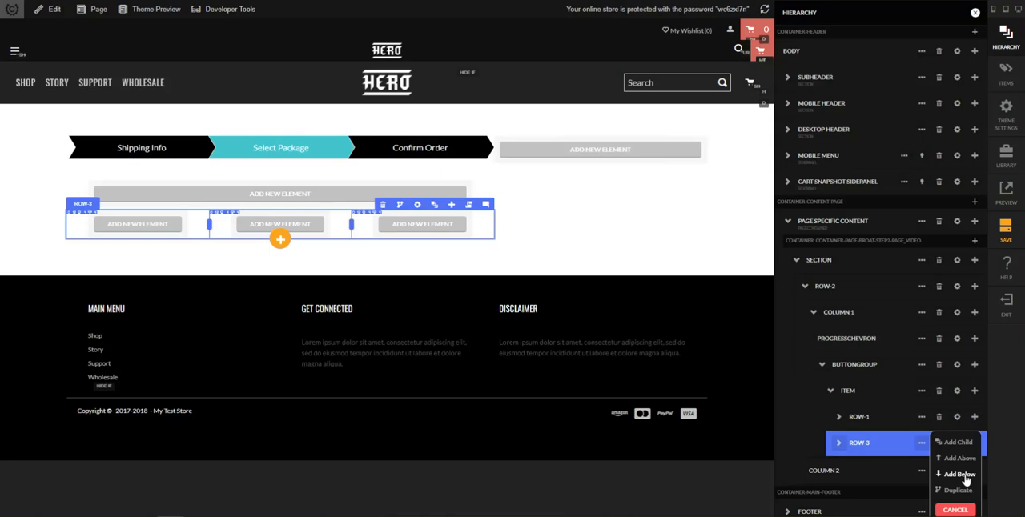
{"action": "left_click", "coordinate": [959, 475]}
{"action": "key", "text": "Return"}
{"action": "type", "text": "3"}
{"action": "key", "text": "Return"}
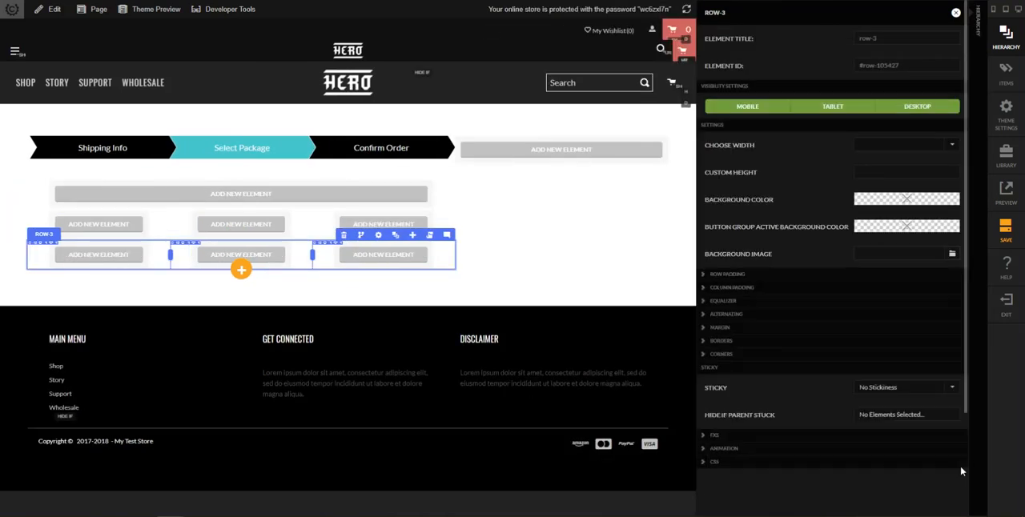
{"action": "left_click", "coordinate": [973, 380]}
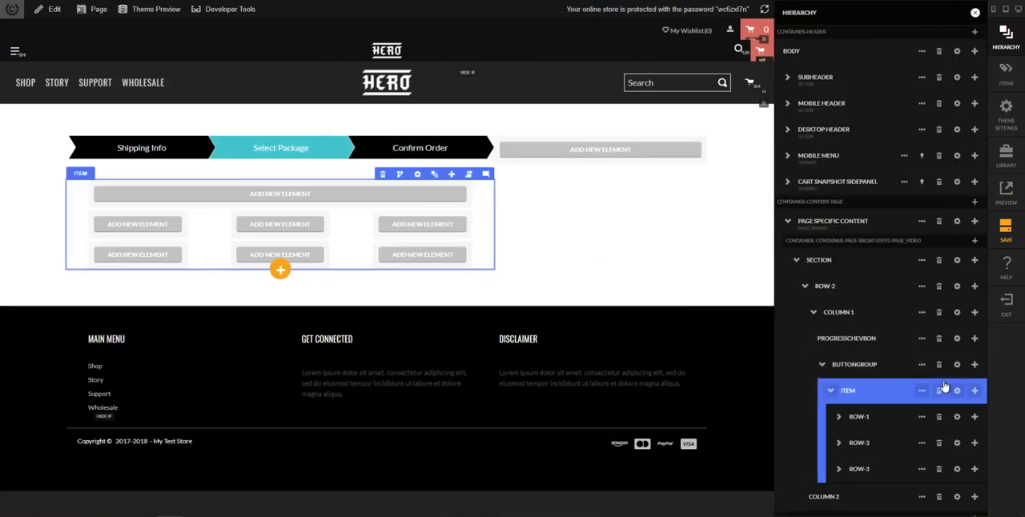
Zero the margins and padding of the item's one-column row through all of its layers
{"action": "left_click", "coordinate": [918, 418]}
{"action": "scroll", "coordinate": [917, 421], "scroll_direction": "down", "scroll_amount": 2}
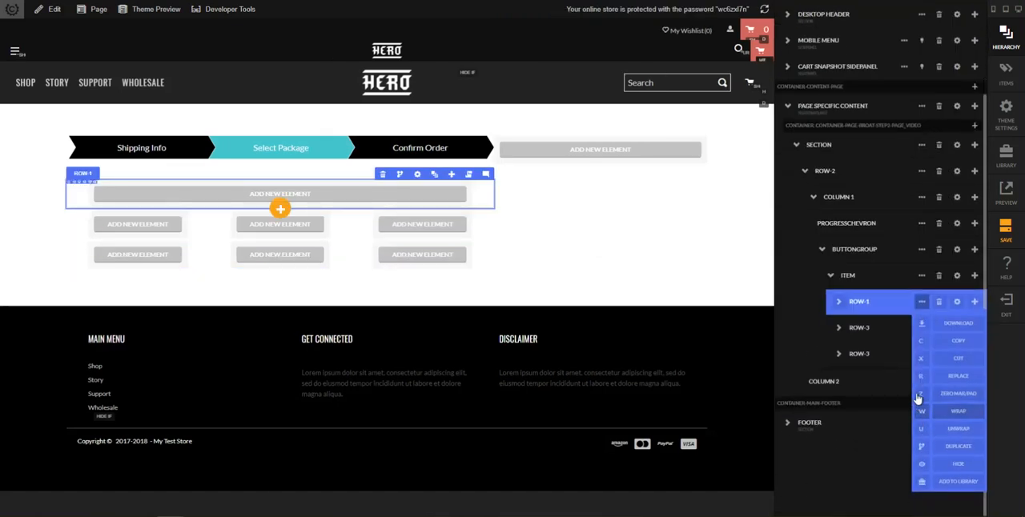
{"action": "left_click", "coordinate": [923, 396]}
{"action": "type", "text": "all"}
{"action": "key", "text": "Return"}
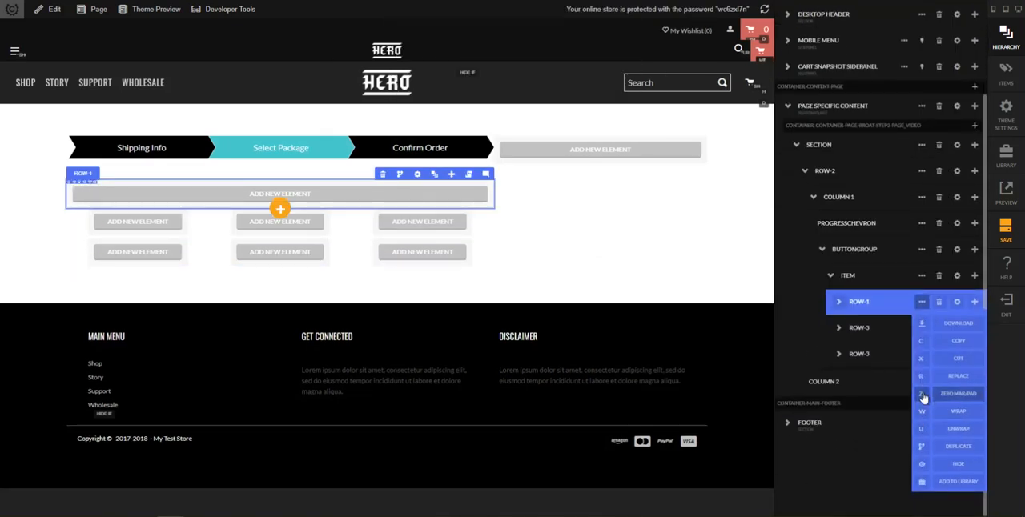
Zero the margins and padding of the item's first three-column row through all layers
{"action": "left_click", "coordinate": [922, 327]}
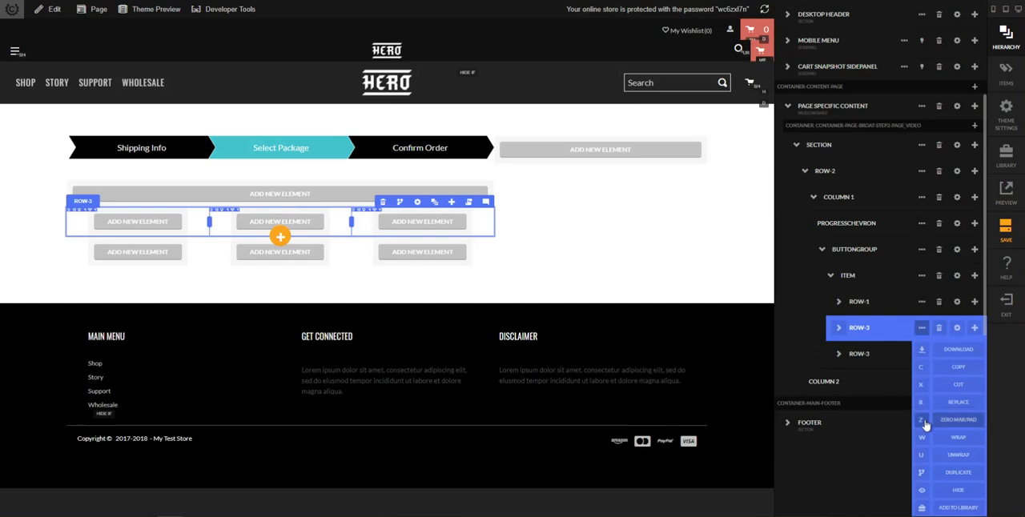
{"action": "left_click", "coordinate": [921, 425]}
{"action": "type", "text": "all"}
{"action": "key", "text": "Return"}
{"action": "left_click", "coordinate": [921, 423]}
Zero the margins and padding of the item's second three-column row through all layers, and close the hierarchy
{"action": "left_click", "coordinate": [922, 353]}
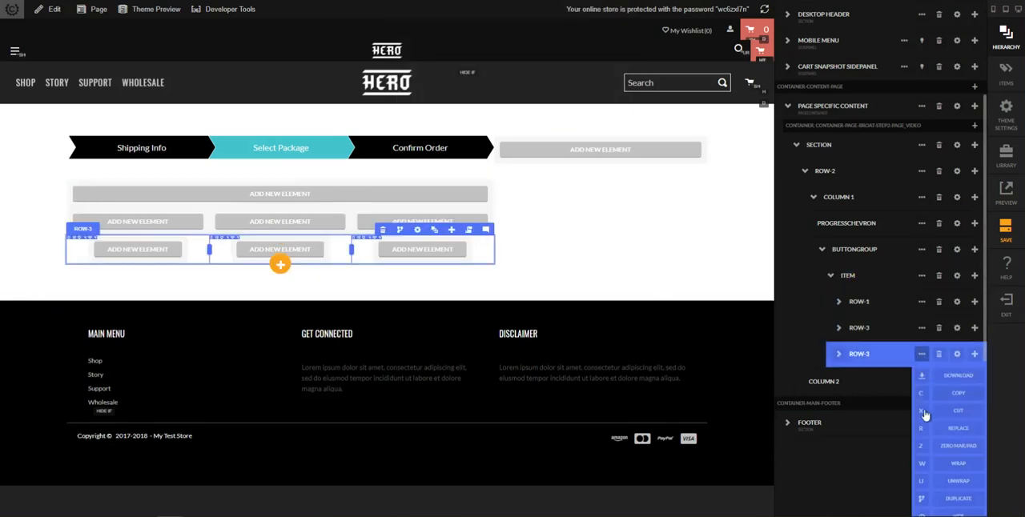
{"action": "left_click", "coordinate": [921, 445]}
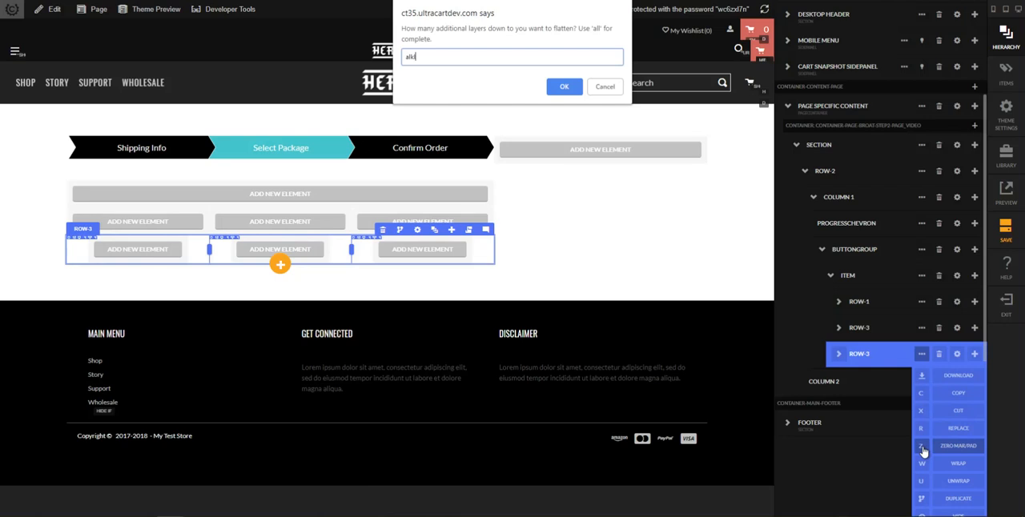
{"action": "type", "text": "all"}
{"action": "key", "text": "Return"}
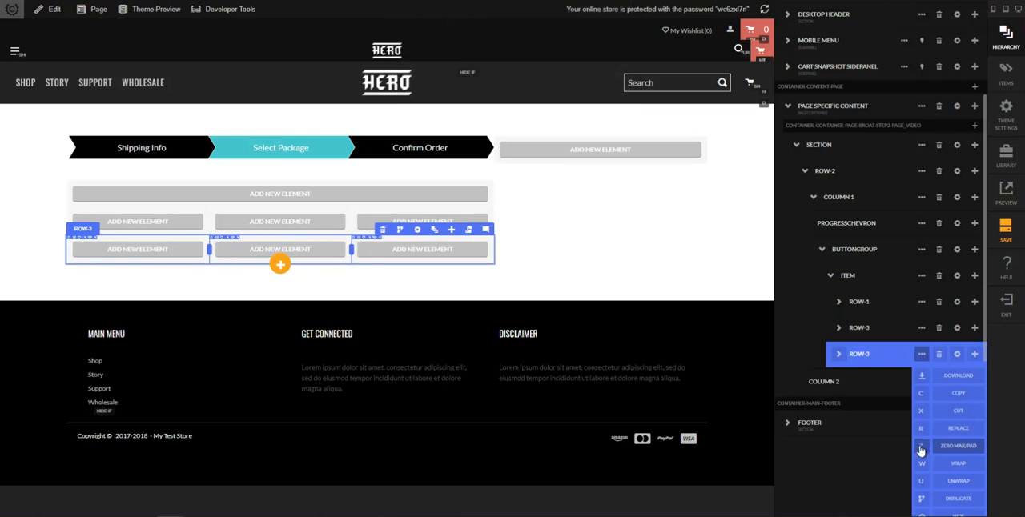
{"action": "left_click", "coordinate": [607, 261]}
Examine how the 6-bottle package stacks in the mobile view of the reference page, and return to the editor
{"action": "mouse_move", "coordinate": [170, 516]}
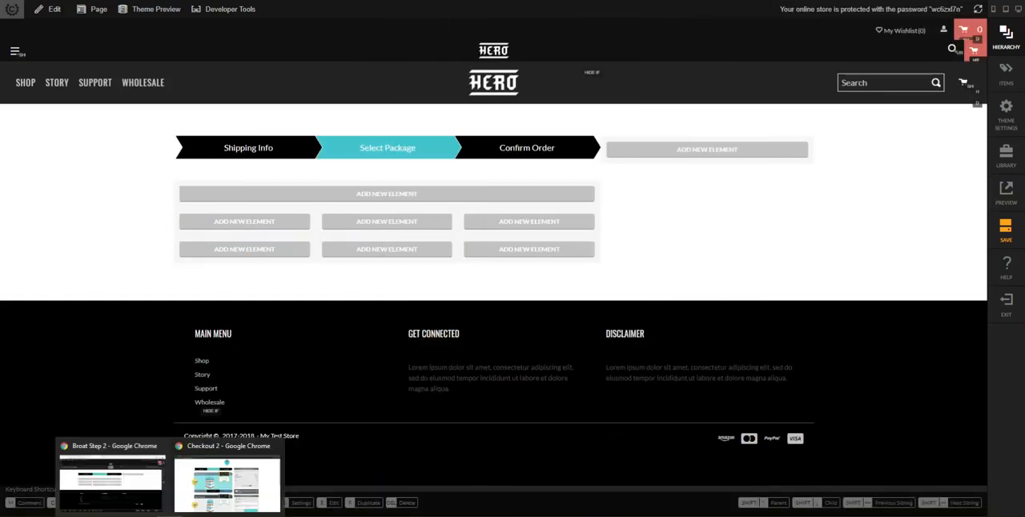
{"action": "left_click", "coordinate": [224, 485]}
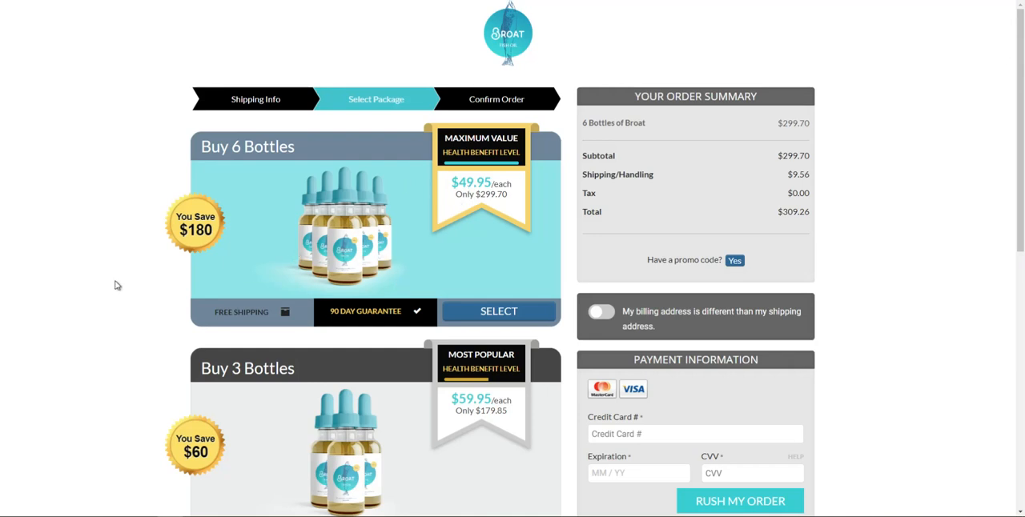
{"action": "key", "text": "F12"}
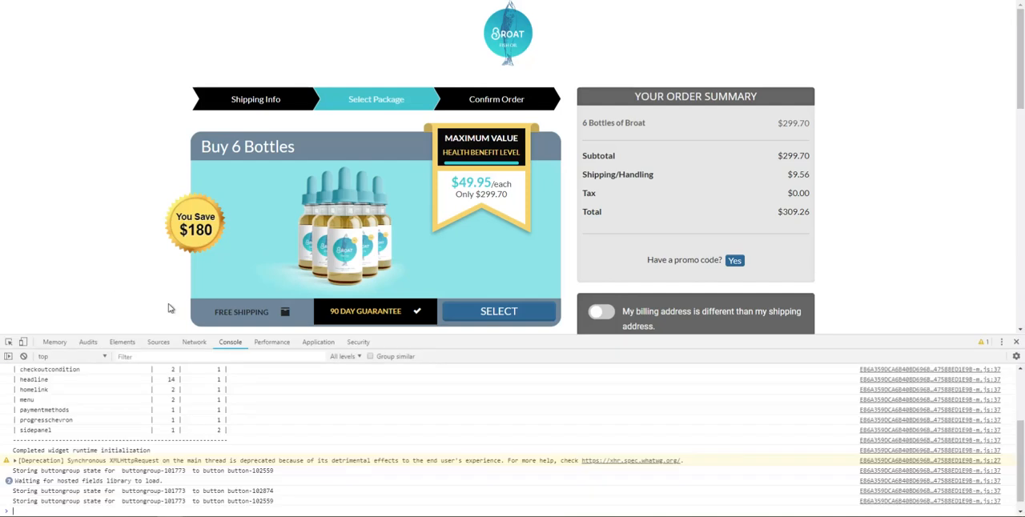
{"action": "left_click", "coordinate": [23, 342]}
{"action": "scroll", "coordinate": [473, 228], "scroll_direction": "down", "scroll_amount": 2}
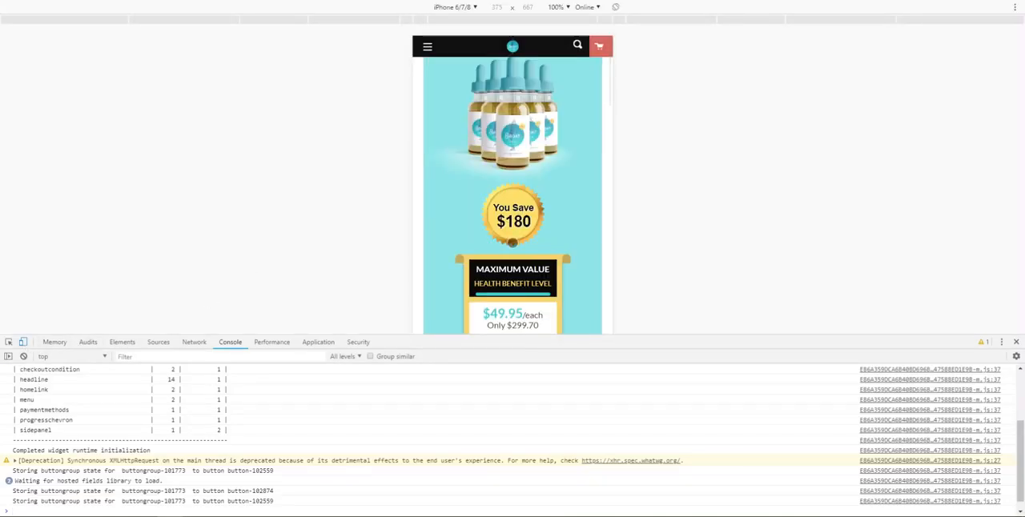
{"action": "scroll", "coordinate": [496, 221], "scroll_direction": "down", "scroll_amount": 2}
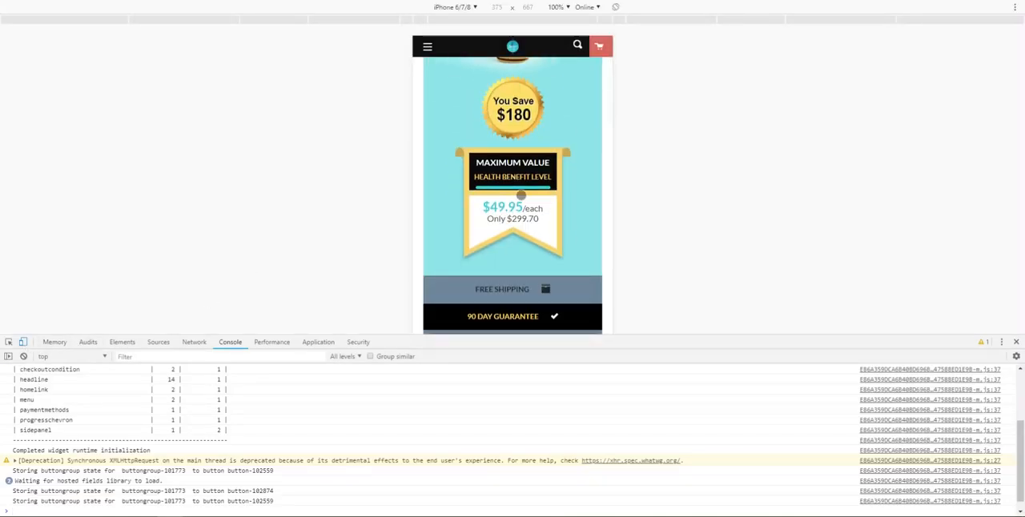
{"action": "scroll", "coordinate": [475, 181], "scroll_direction": "up", "scroll_amount": 2}
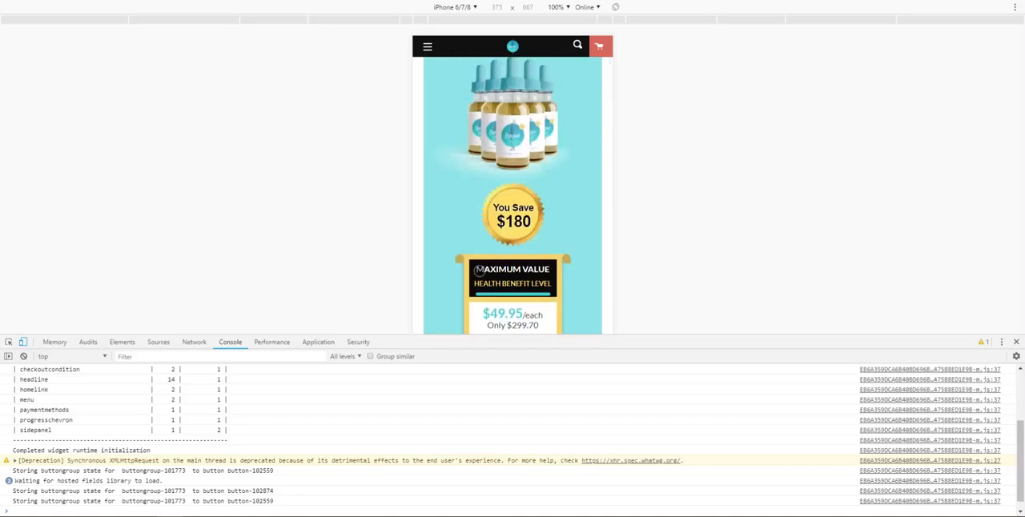
{"action": "left_click", "coordinate": [23, 342]}
{"action": "mouse_move", "coordinate": [142, 504]}
{"action": "left_click", "coordinate": [264, 472]}
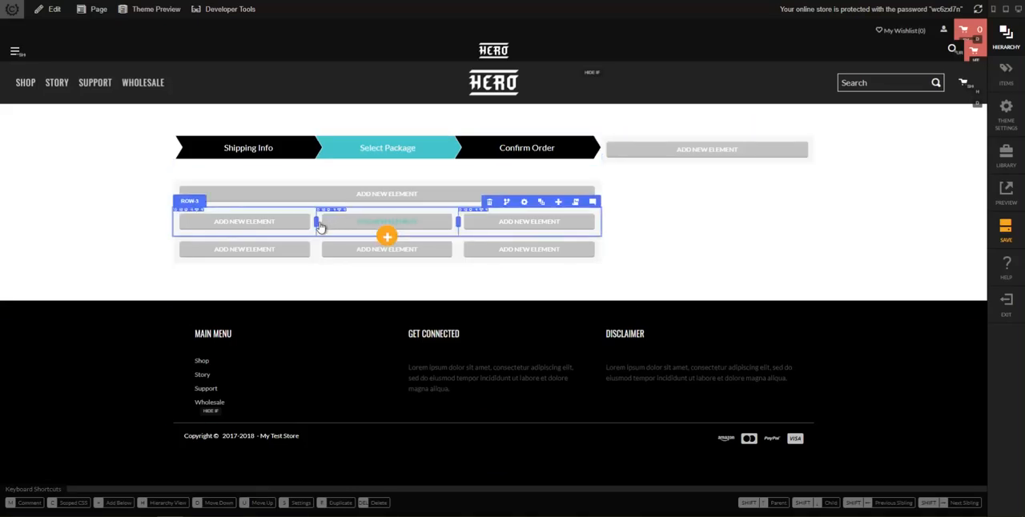
Rename the first column of the item's upper three-column row to PRODUCT IMAGE COLUMN in the hierarchy
{"action": "left_click", "coordinate": [541, 202]}
{"action": "left_click", "coordinate": [840, 419]}
{"action": "scroll", "coordinate": [850, 421], "scroll_direction": "down", "scroll_amount": 1}
{"action": "left_click", "coordinate": [840, 417]}
{"action": "left_click", "coordinate": [840, 365]}
{"action": "scroll", "coordinate": [869, 424], "scroll_direction": "down", "scroll_amount": 1}
{"action": "double_click", "coordinate": [868, 368]}
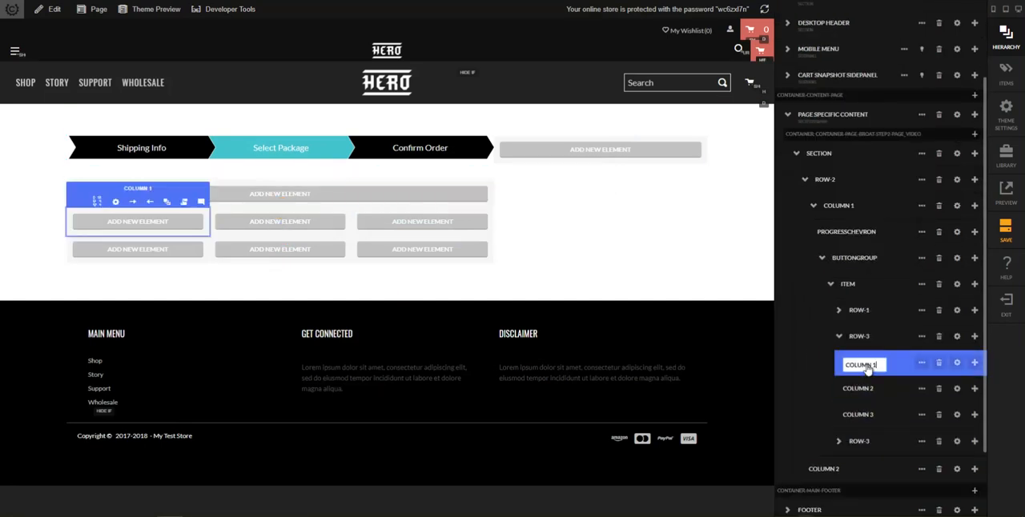
{"action": "key", "text": "ctrl+a"}
{"action": "type", "text": "PRODUCT IMAGE COLUMN"}
{"action": "key", "text": "Return"}
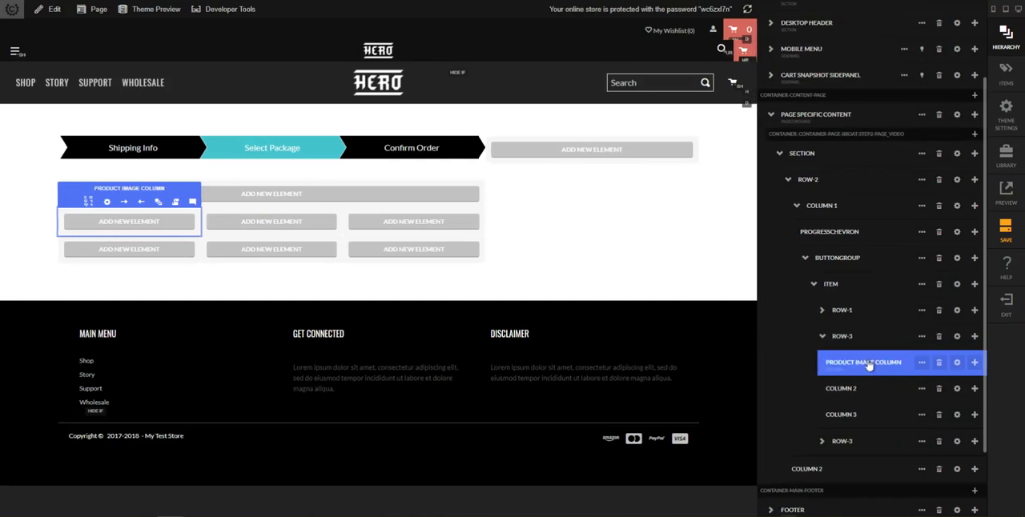
Rename the second column of that row to SAVINGS SEAL COLUMN
{"action": "left_click", "coordinate": [849, 390]}
{"action": "double_click", "coordinate": [849, 390]}
{"action": "type", "text": "SAV"}
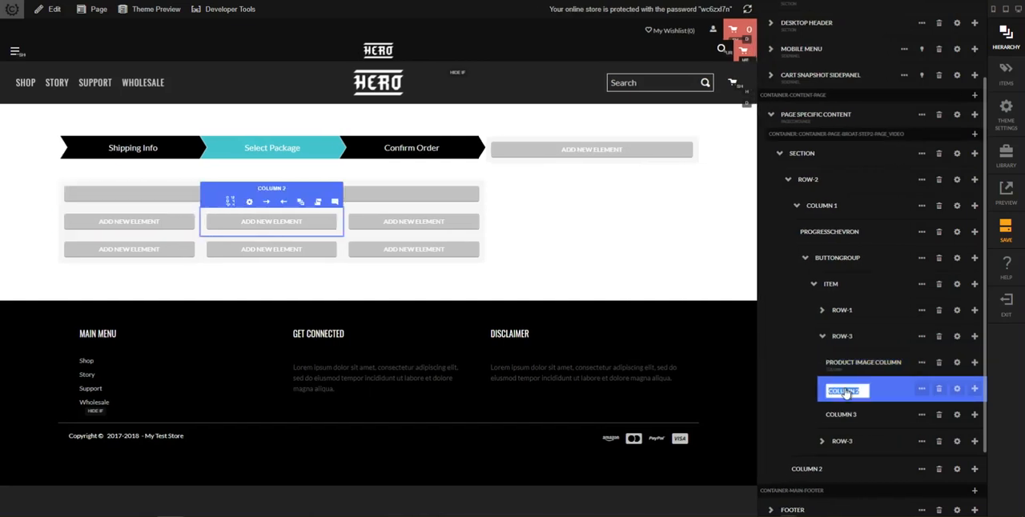
{"action": "type", "text": "INGS SEAL COLUMN"}
{"action": "key", "text": "Return"}
Rename the third column of that row to PRICING COLUMN
{"action": "left_click", "coordinate": [838, 413]}
{"action": "double_click", "coordinate": [839, 414]}
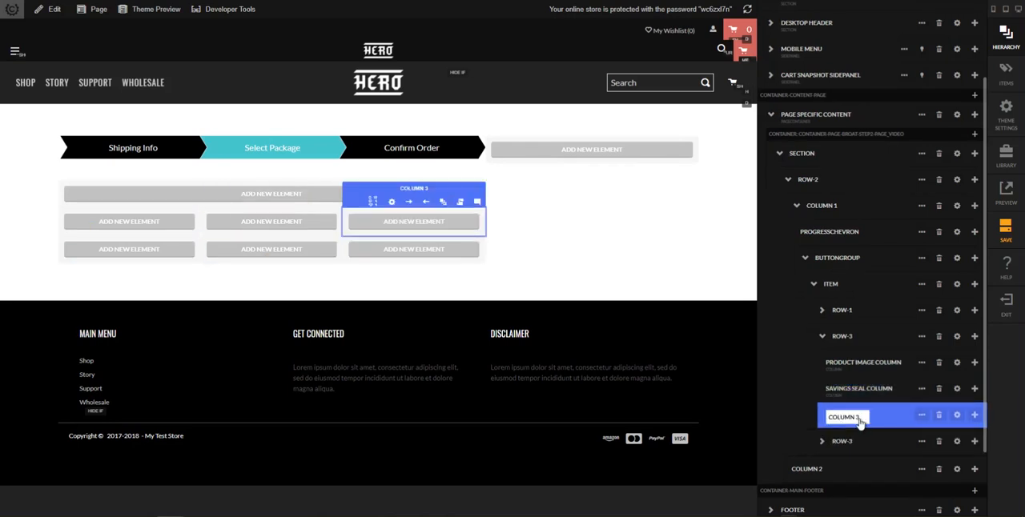
{"action": "key", "text": "BackSpace"}
{"action": "type", "text": "B"}
{"action": "type", "text": "RICING COLUM"}
{"action": "type", "text": "N"}
{"action": "key", "text": "Return"}
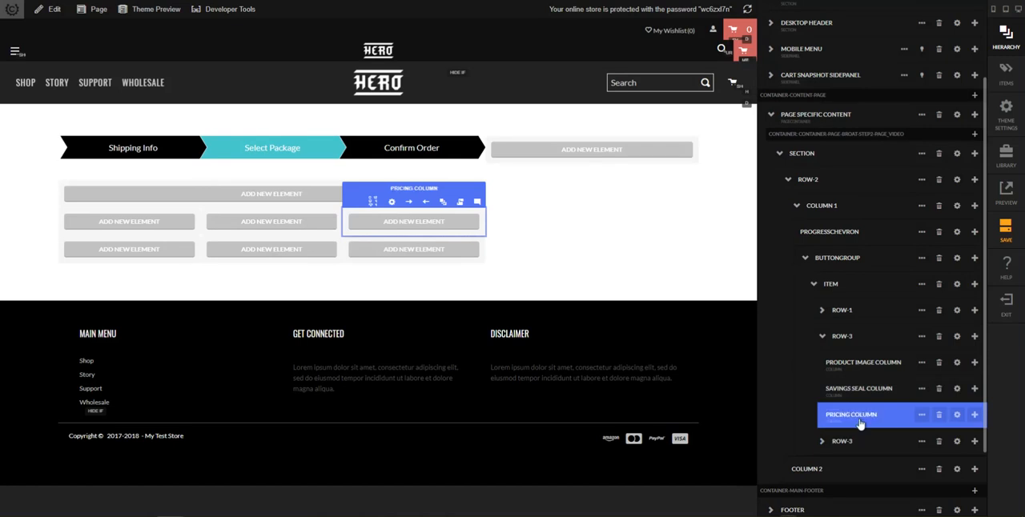
Set the product image column's medium (tablet) column count to 6 and return to the hierarchy
{"action": "left_click", "coordinate": [872, 362]}
{"action": "left_click", "coordinate": [955, 363]}
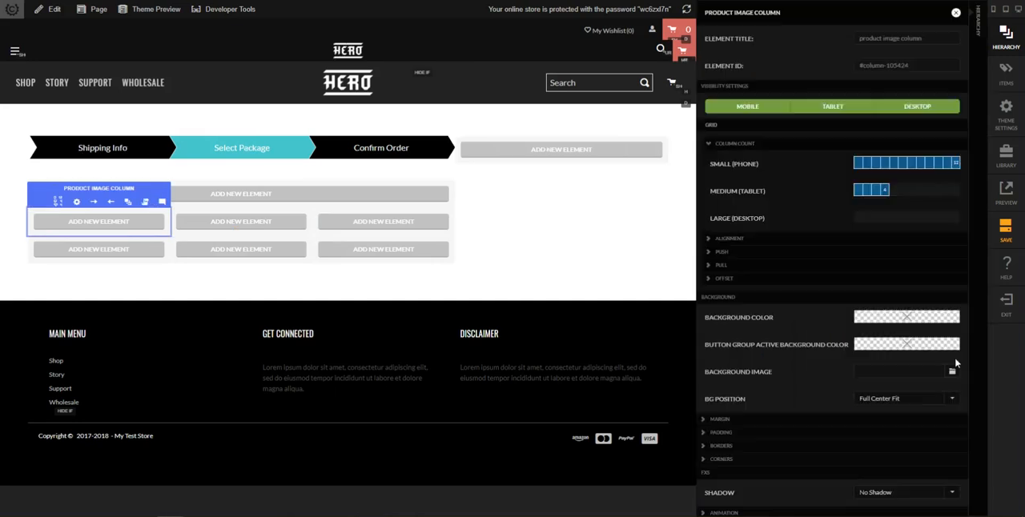
{"action": "left_click", "coordinate": [906, 195]}
{"action": "left_click", "coordinate": [979, 278]}
Set the savings seal column's medium (tablet) column count to 2 and return to the hierarchy
{"action": "left_click", "coordinate": [881, 470]}
{"action": "left_click", "coordinate": [958, 496]}
{"action": "left_click", "coordinate": [957, 497]}
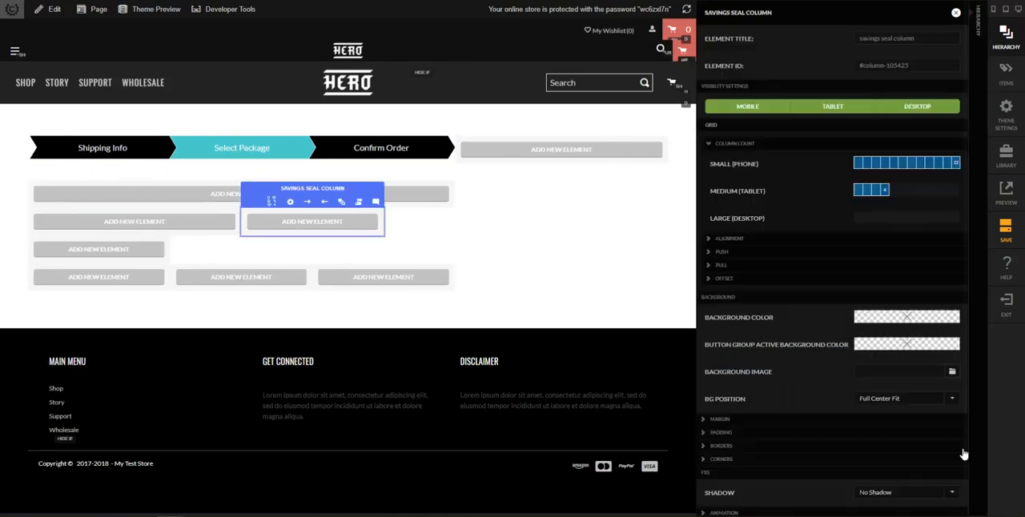
{"action": "left_click", "coordinate": [905, 194]}
{"action": "left_click", "coordinate": [871, 197]}
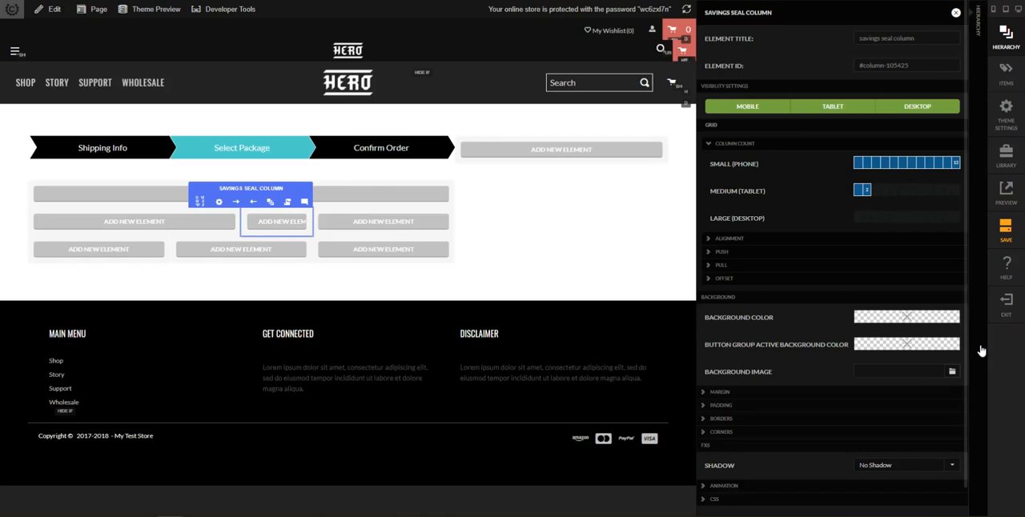
{"action": "left_click", "coordinate": [984, 352]}
Compare the order of product image, savings seal and pricing banner in the reference page's mobile and desktop views
{"action": "scroll", "coordinate": [921, 363], "scroll_direction": "down", "scroll_amount": 1}
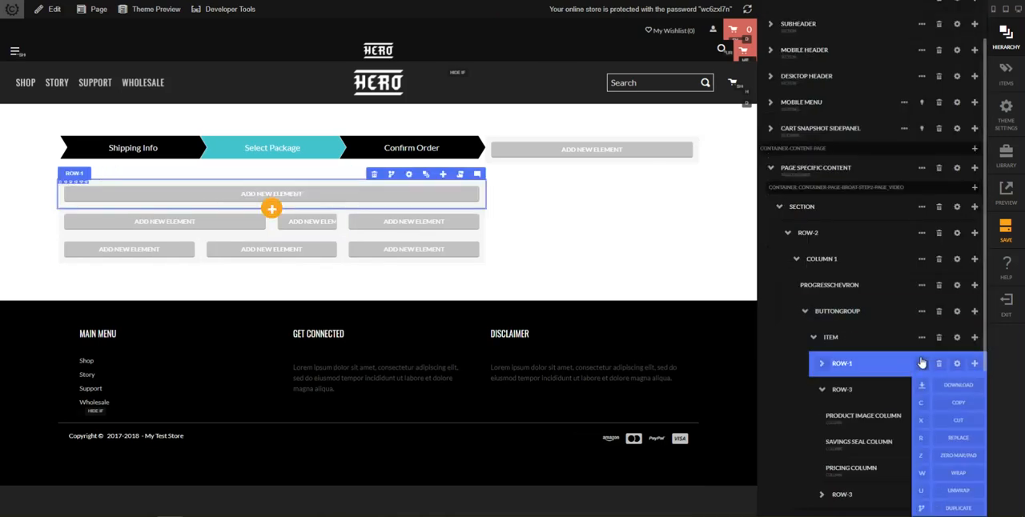
{"action": "scroll", "coordinate": [893, 396], "scroll_direction": "down", "scroll_amount": 1}
{"action": "mouse_move", "coordinate": [170, 516]}
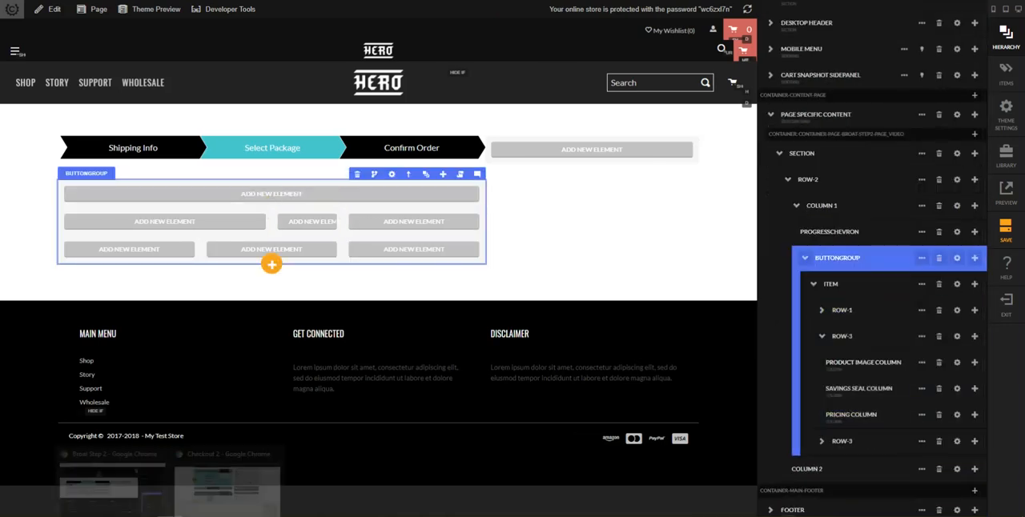
{"action": "left_click", "coordinate": [228, 480]}
{"action": "left_click", "coordinate": [24, 341]}
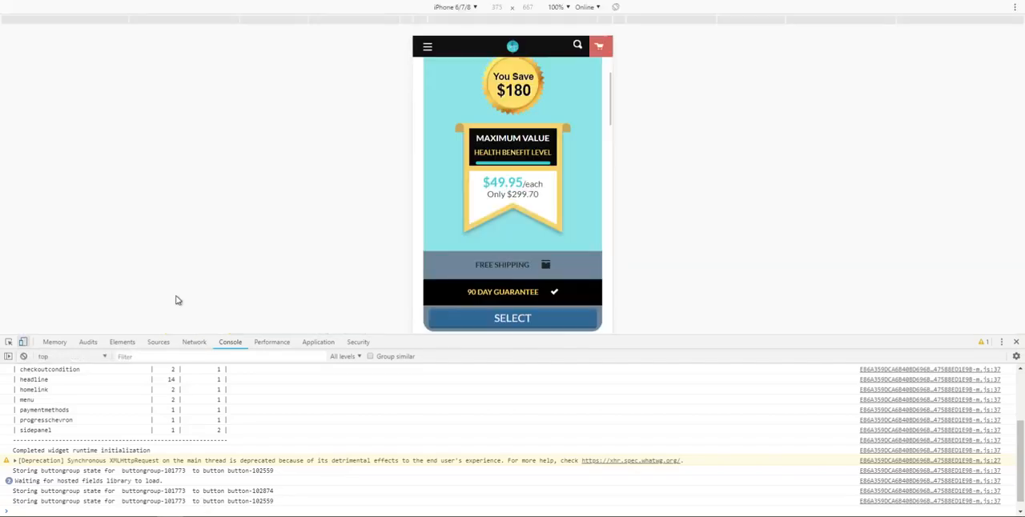
{"action": "scroll", "coordinate": [492, 104], "scroll_direction": "up", "scroll_amount": 2}
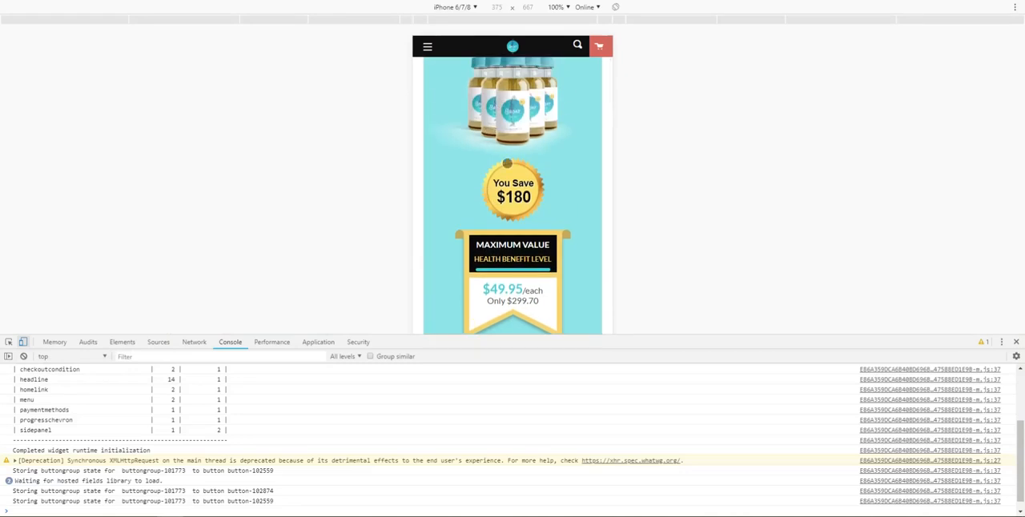
{"action": "scroll", "coordinate": [520, 138], "scroll_direction": "up", "scroll_amount": 1}
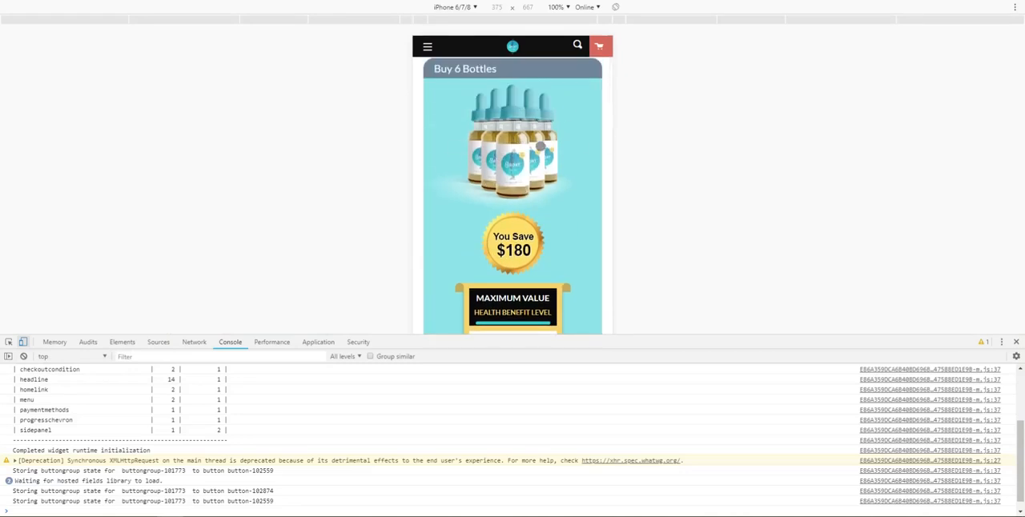
{"action": "scroll", "coordinate": [528, 200], "scroll_direction": "down", "scroll_amount": 1}
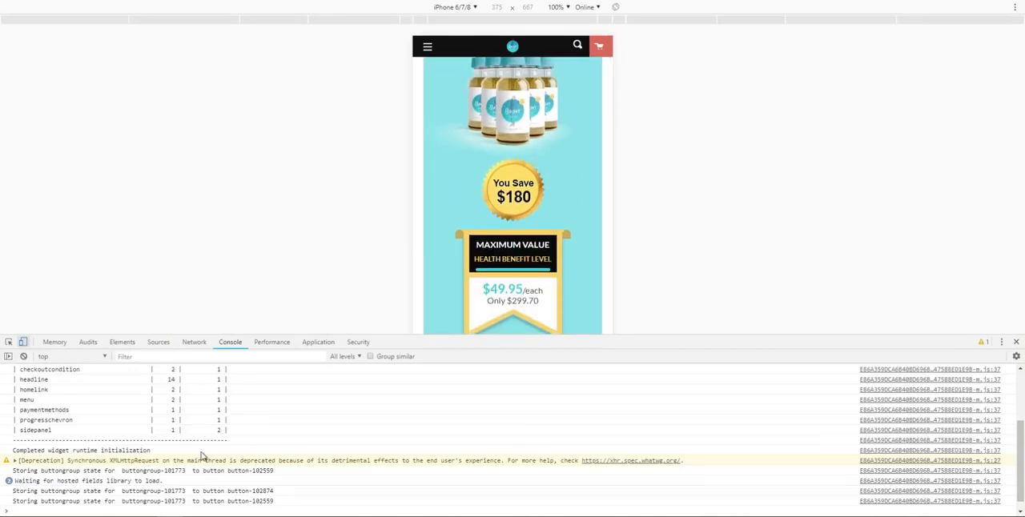
{"action": "left_click", "coordinate": [23, 342]}
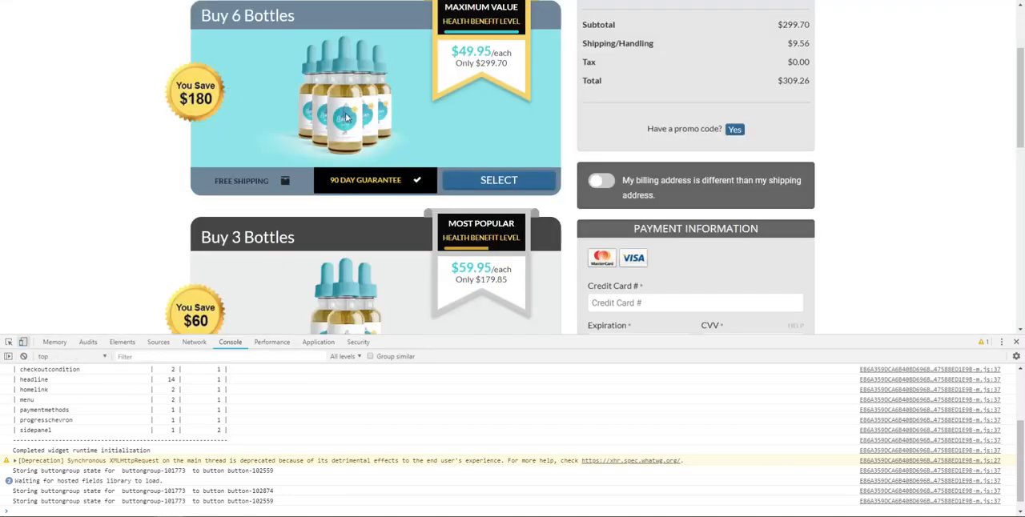
{"action": "mouse_move", "coordinate": [172, 515]}
{"action": "left_click", "coordinate": [120, 482]}
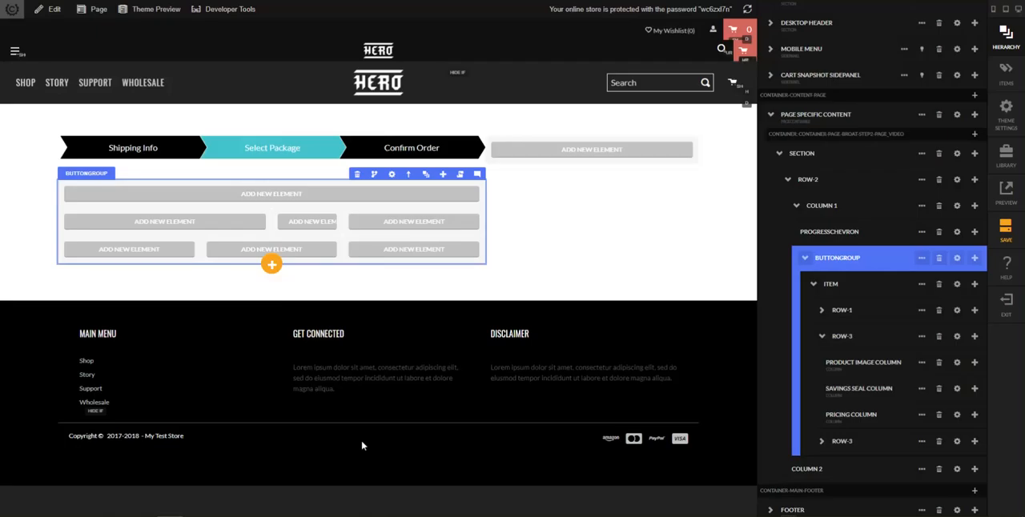
Push the product image column by 2 columns at medium (tablet) size and return to the hierarchy
{"action": "left_click", "coordinate": [957, 364]}
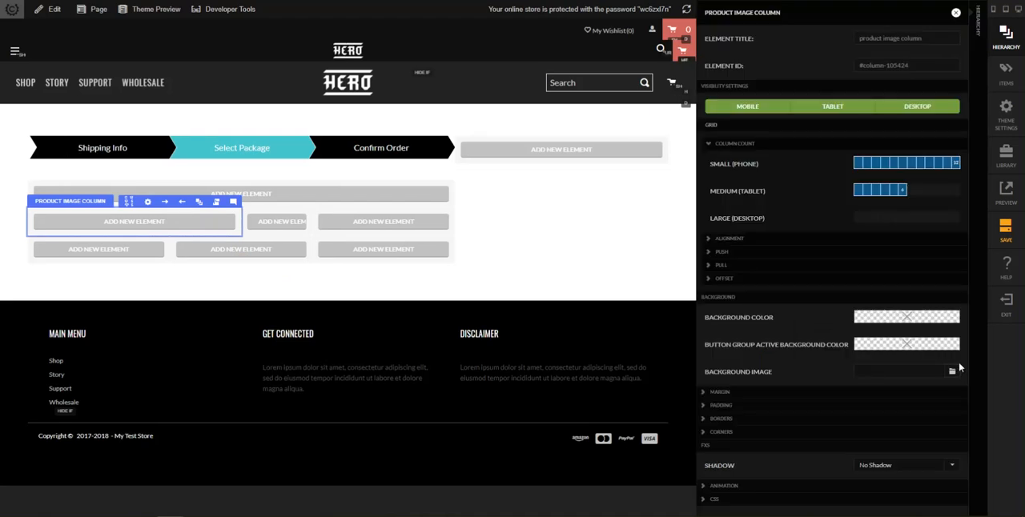
{"action": "left_click", "coordinate": [720, 253]}
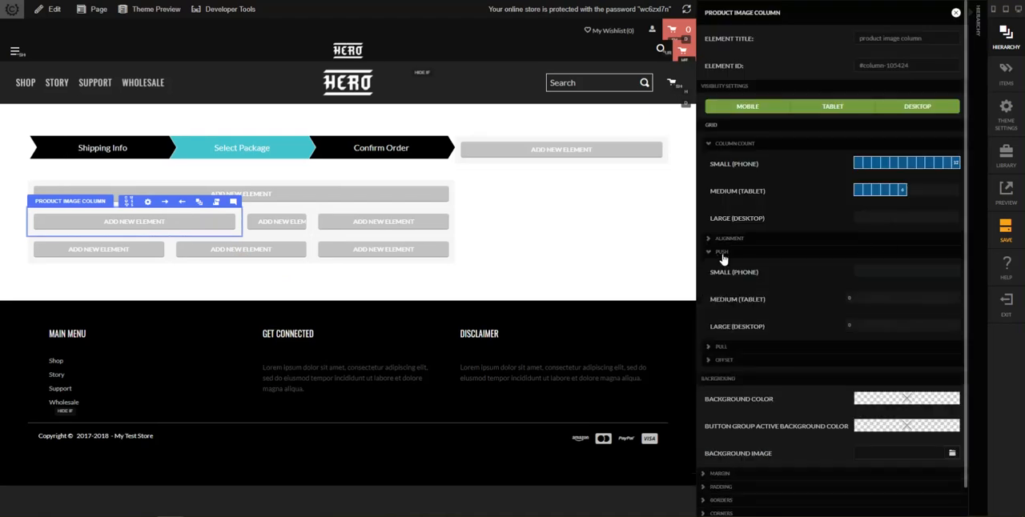
{"action": "left_click", "coordinate": [868, 306]}
{"action": "left_click", "coordinate": [975, 330]}
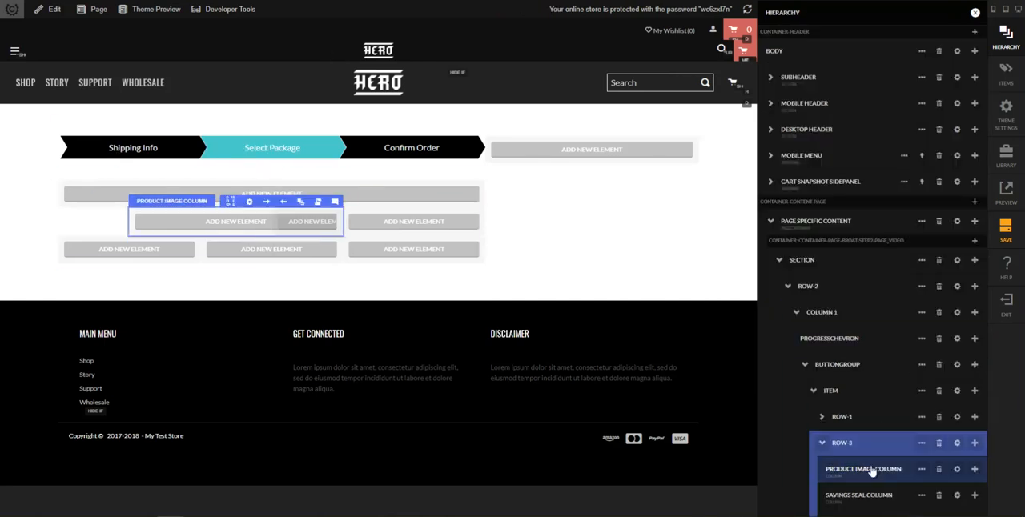
Pull the savings seal column by 6 columns at medium (tablet) size and close its settings
{"action": "left_click", "coordinate": [956, 495]}
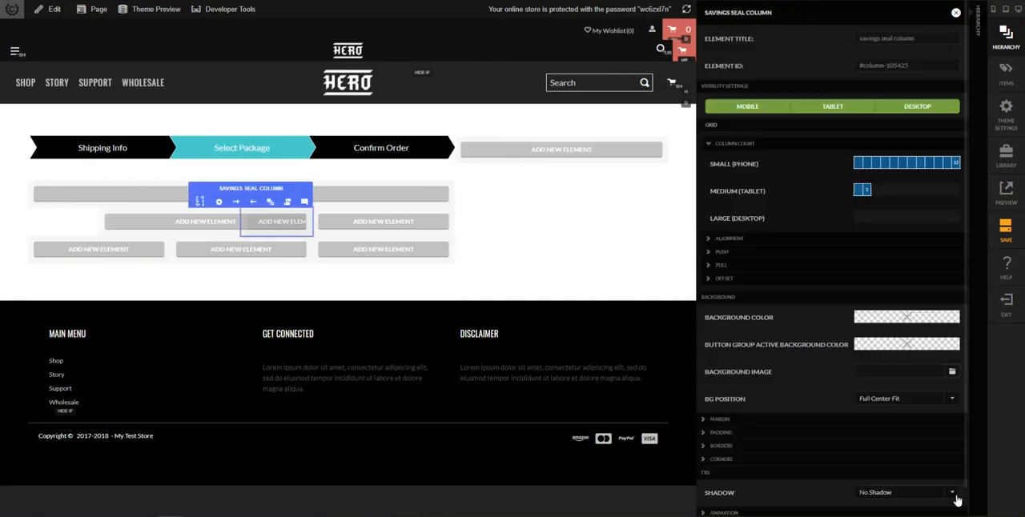
{"action": "left_click", "coordinate": [723, 265]}
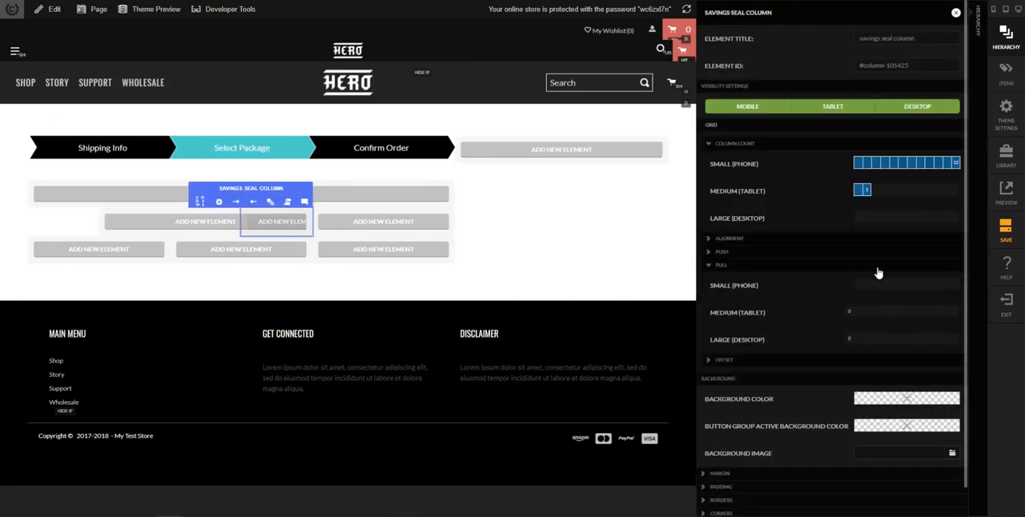
{"action": "left_click", "coordinate": [903, 315]}
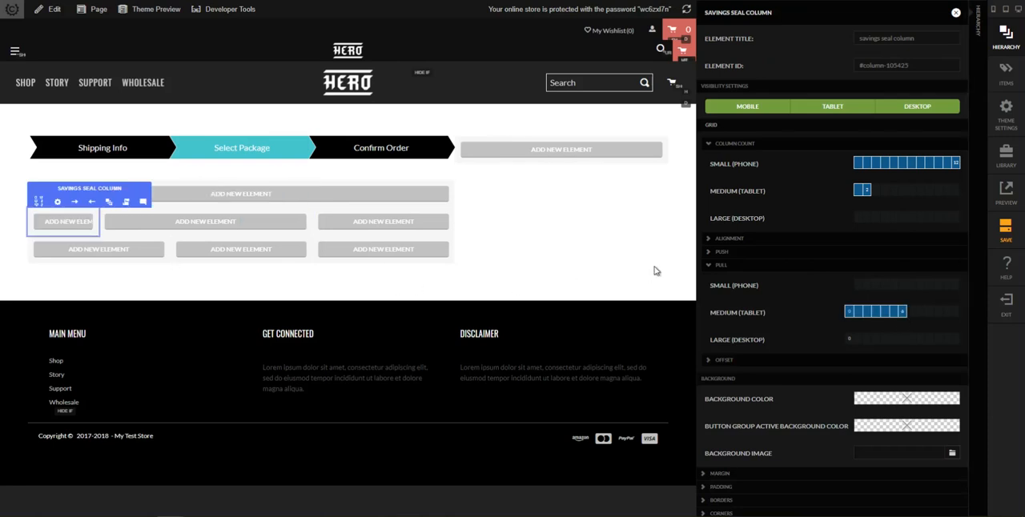
{"action": "key", "text": "Escape"}
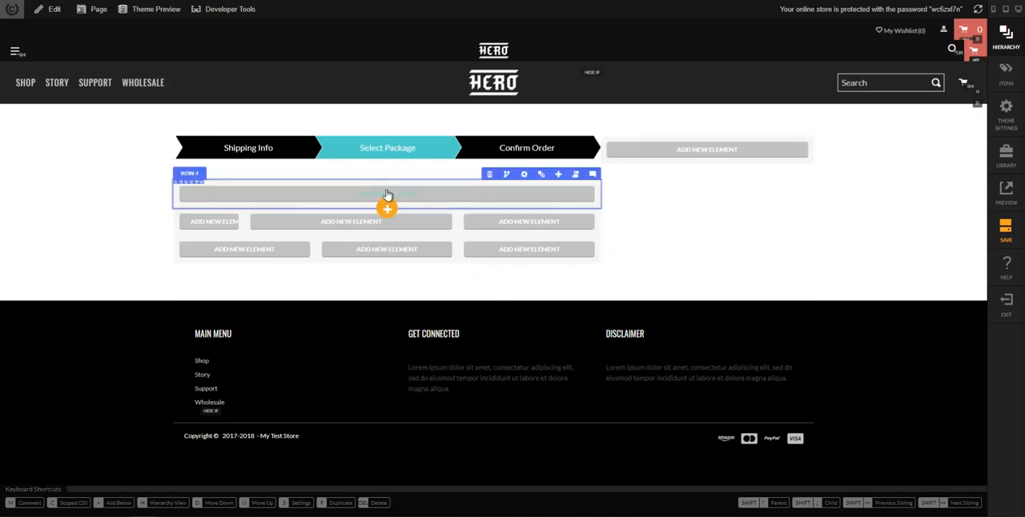
Set the background color of the 6-bottle package's first row to rgb(68, 68, 68)
{"action": "left_click", "coordinate": [524, 174]}
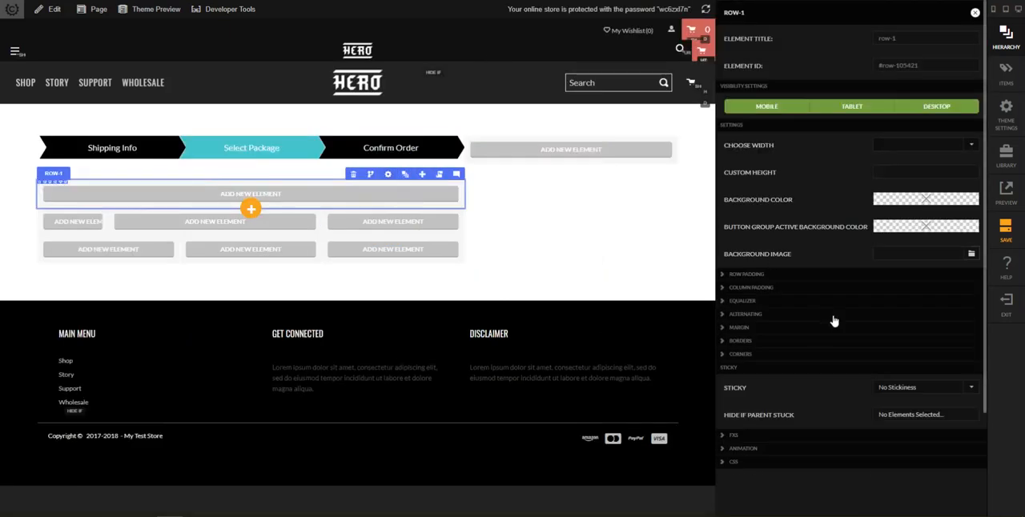
{"action": "left_click", "coordinate": [925, 203]}
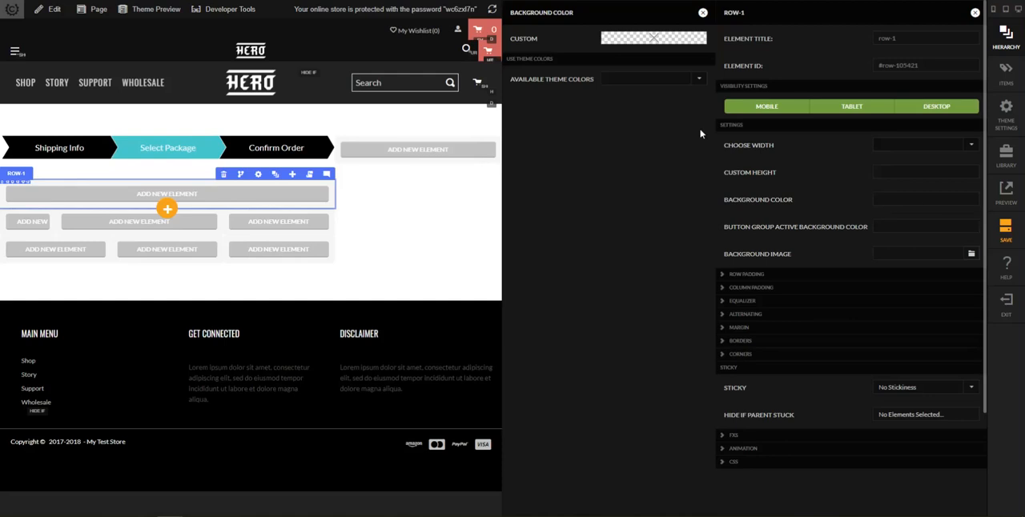
{"action": "left_click", "coordinate": [665, 40]}
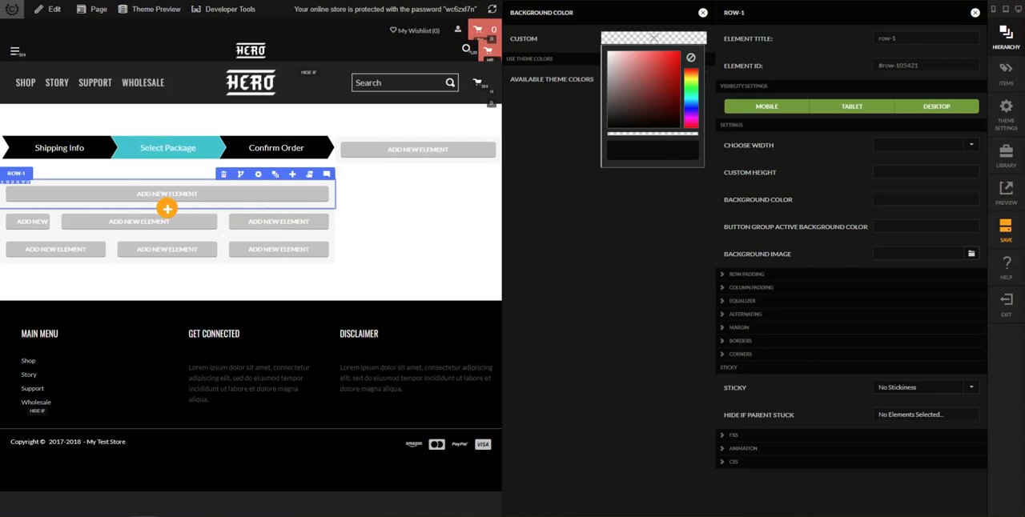
{"action": "left_click", "coordinate": [606, 106]}
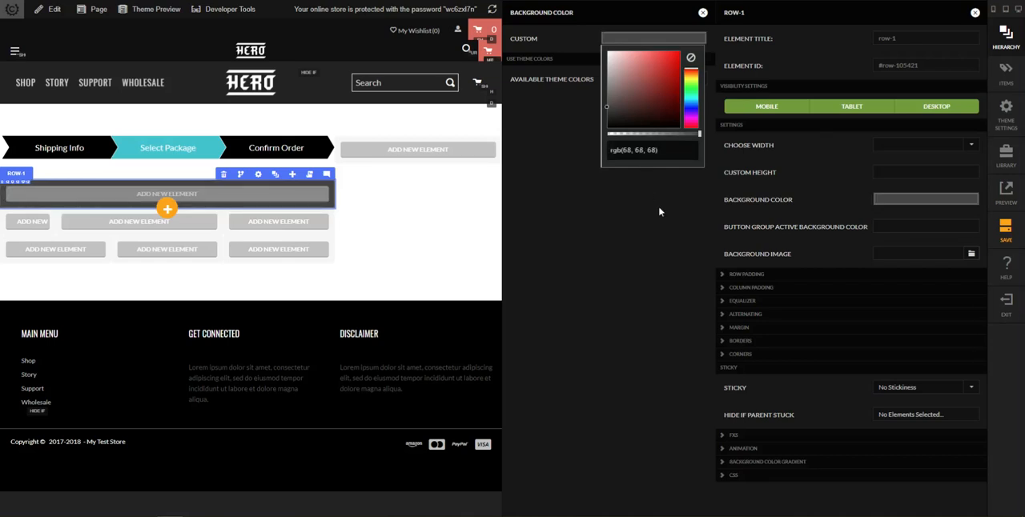
{"action": "left_click", "coordinate": [703, 13]}
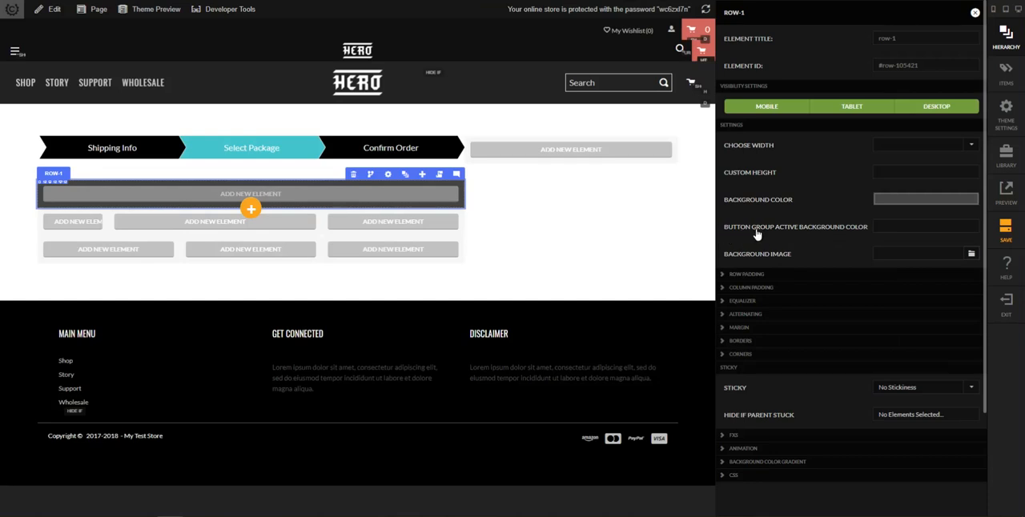
Set the first row's button group active background color to rgb(110, 135, 158)
{"action": "left_click", "coordinate": [917, 232]}
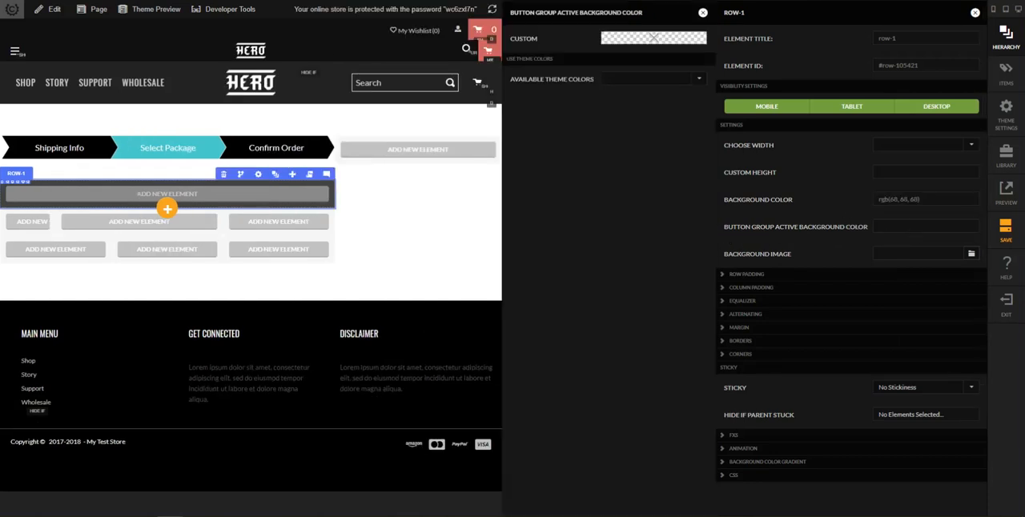
{"action": "left_click", "coordinate": [630, 38]}
{"action": "left_click", "coordinate": [637, 151]}
{"action": "type", "text": "rgb(110, 135, 158)"}
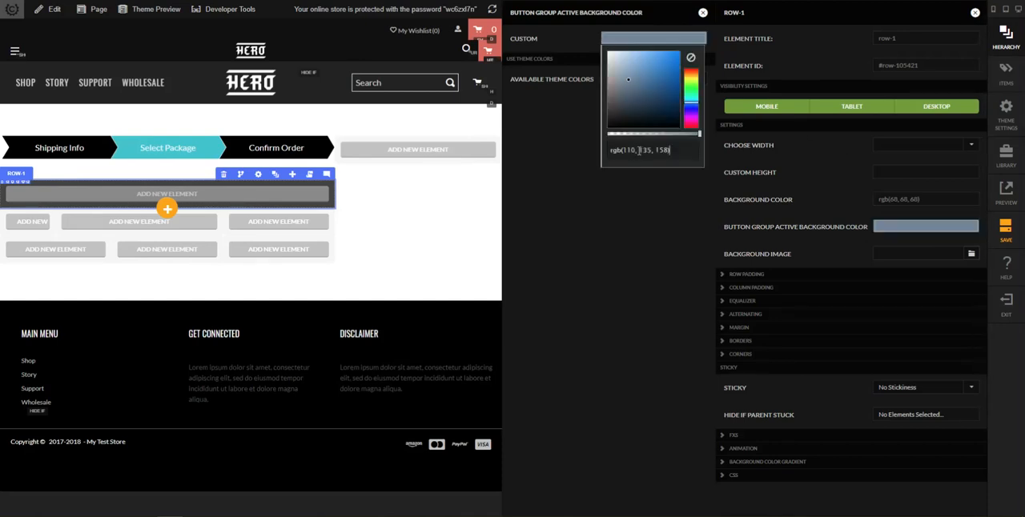
{"action": "left_click", "coordinate": [702, 13]}
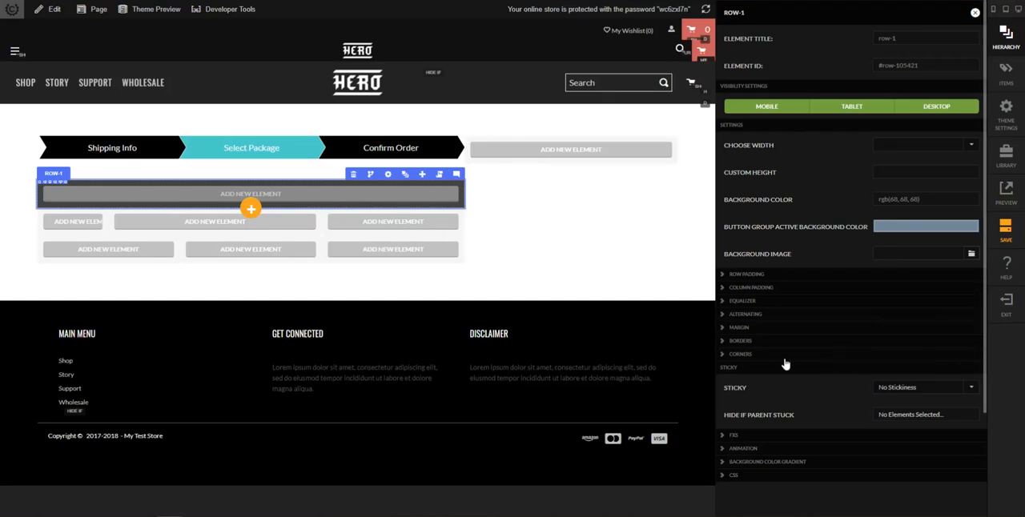
Round the first row's corners with a 20px radius on the top edges only and close its settings
{"action": "left_click", "coordinate": [784, 355]}
{"action": "left_click", "coordinate": [910, 376]}
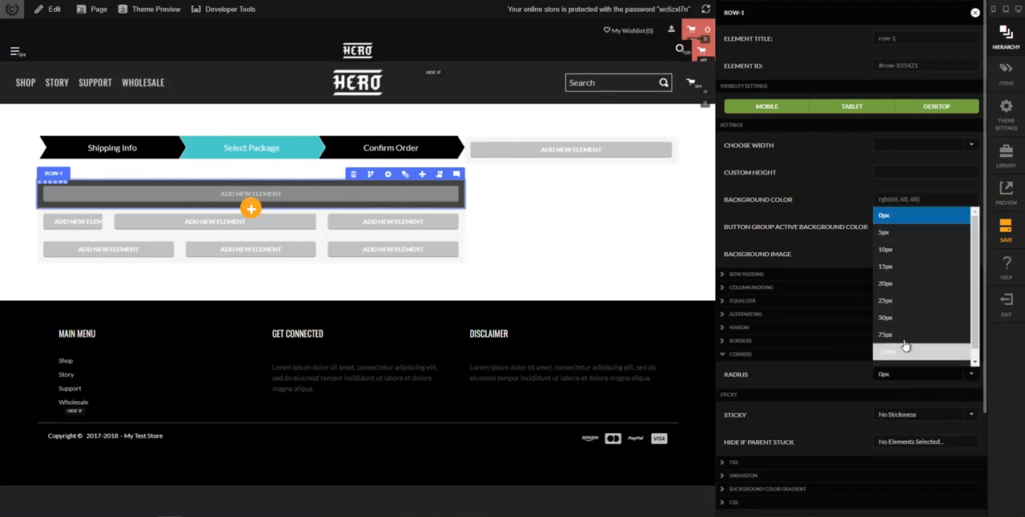
{"action": "left_click", "coordinate": [915, 293]}
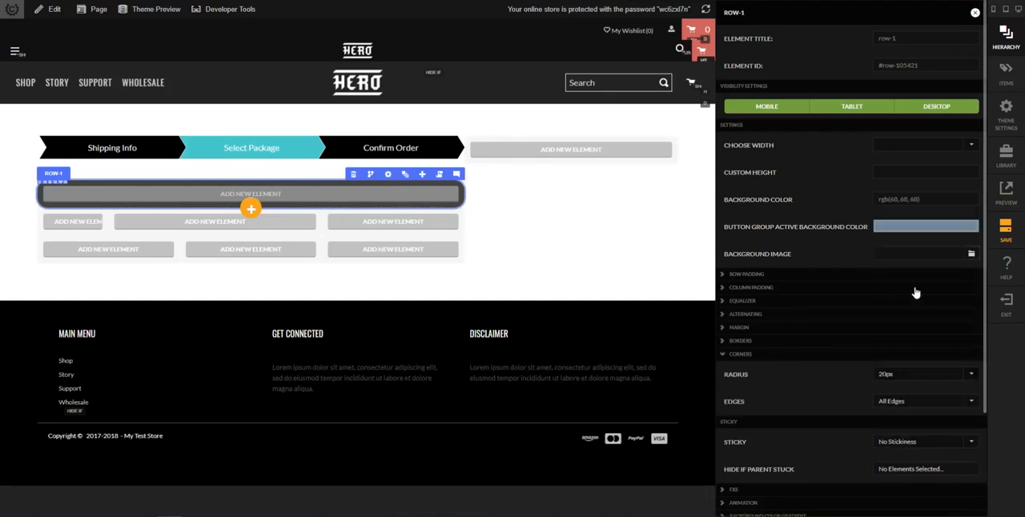
{"action": "left_click", "coordinate": [929, 403]}
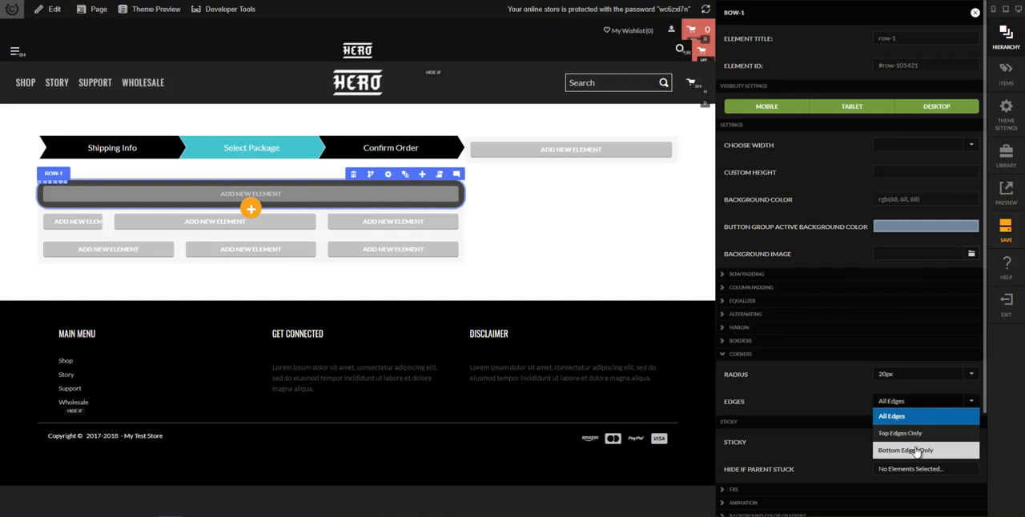
{"action": "left_click", "coordinate": [916, 436]}
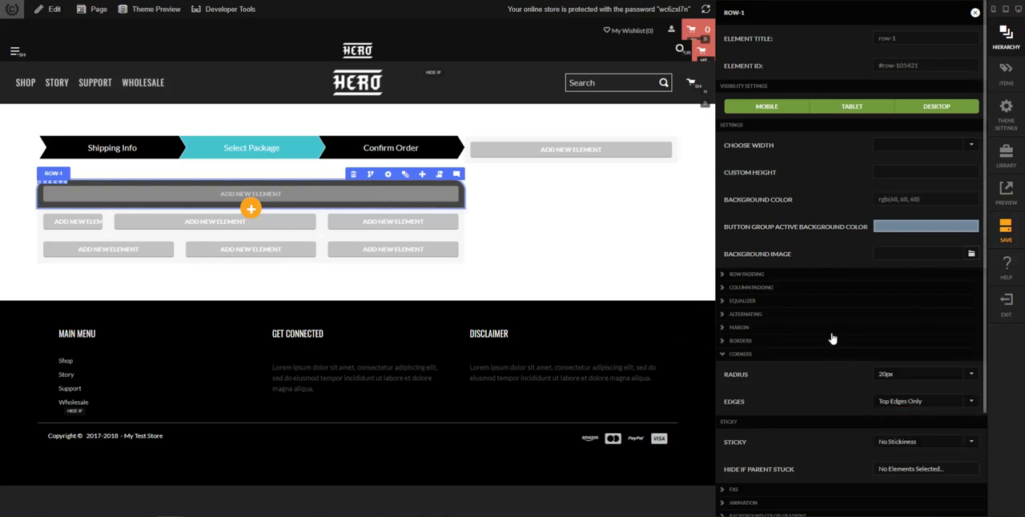
{"action": "left_click", "coordinate": [629, 259]}
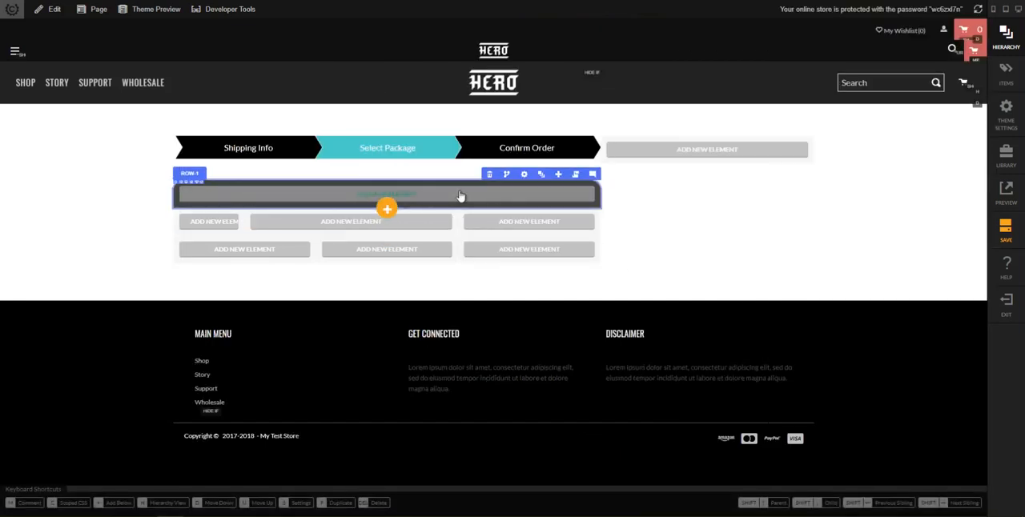
Add a headline element to the package's first row, with the text "Buy 6 Bottles" aligned left
{"action": "type", "text": "hheadline"}
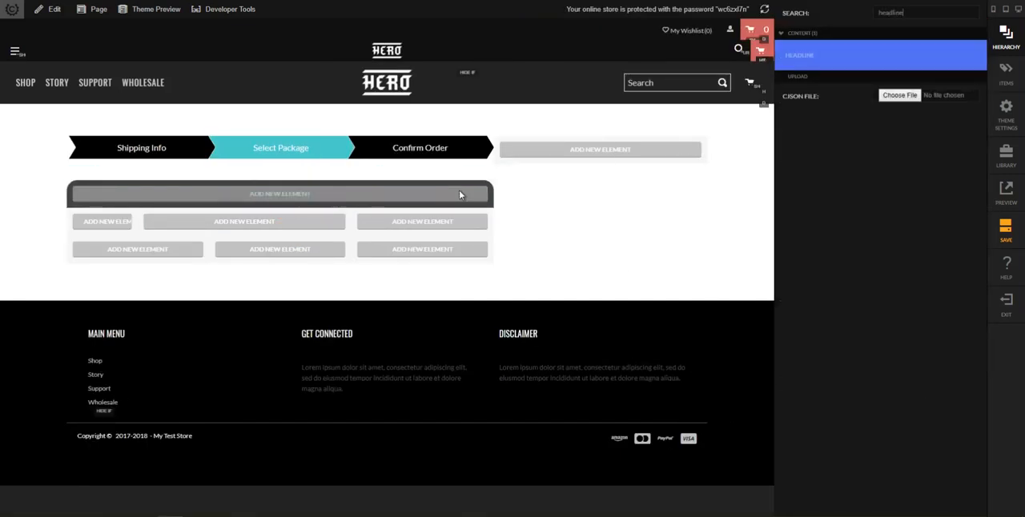
{"action": "key", "text": "Return"}
{"action": "left_click", "coordinate": [479, 199]}
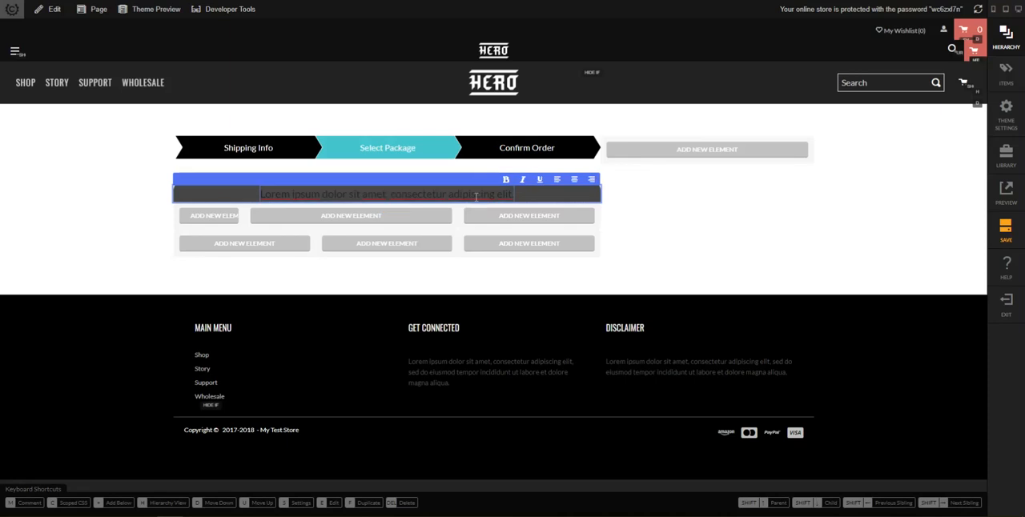
{"action": "key", "text": "ctrl+a"}
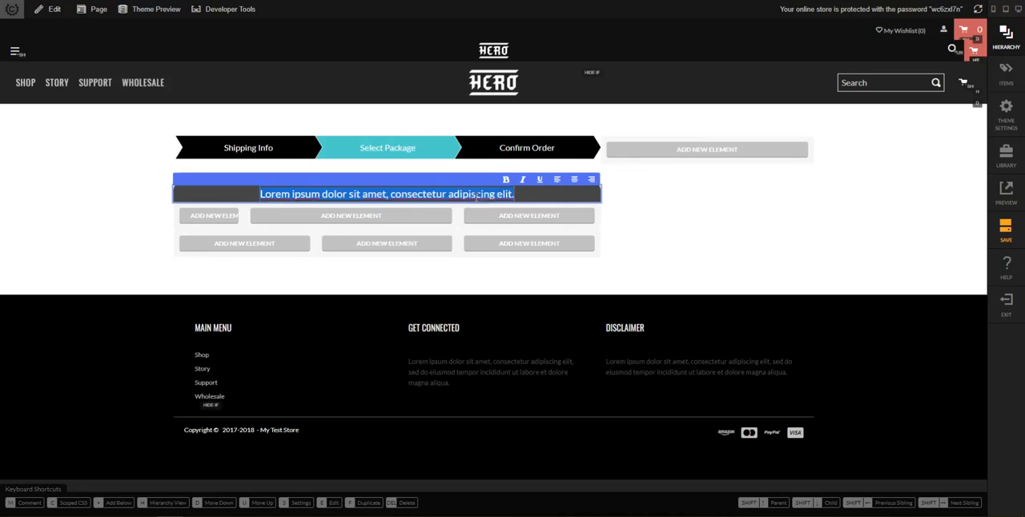
{"action": "type", "text": "Buy 6 B"}
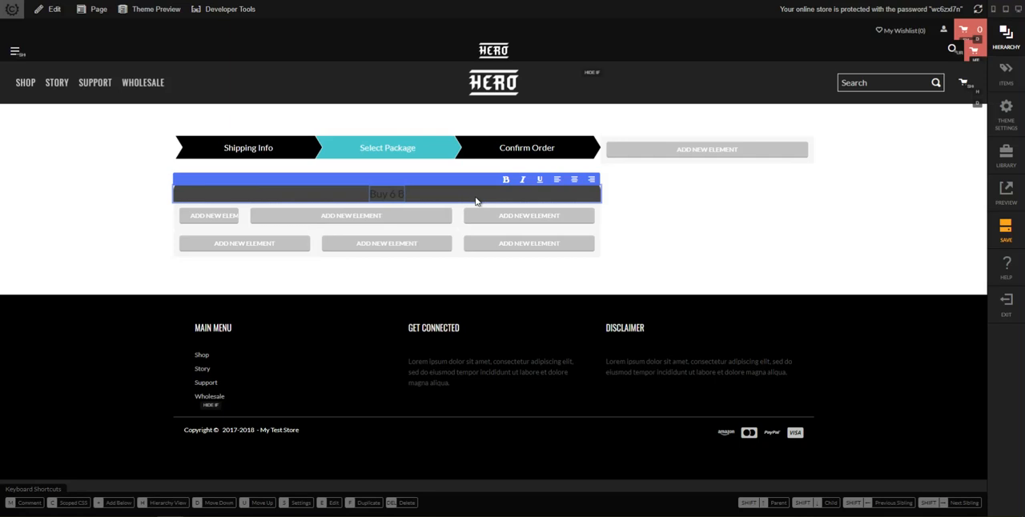
{"action": "type", "text": "ottles"}
{"action": "left_click", "coordinate": [557, 180]}
{"action": "left_click", "coordinate": [654, 206]}
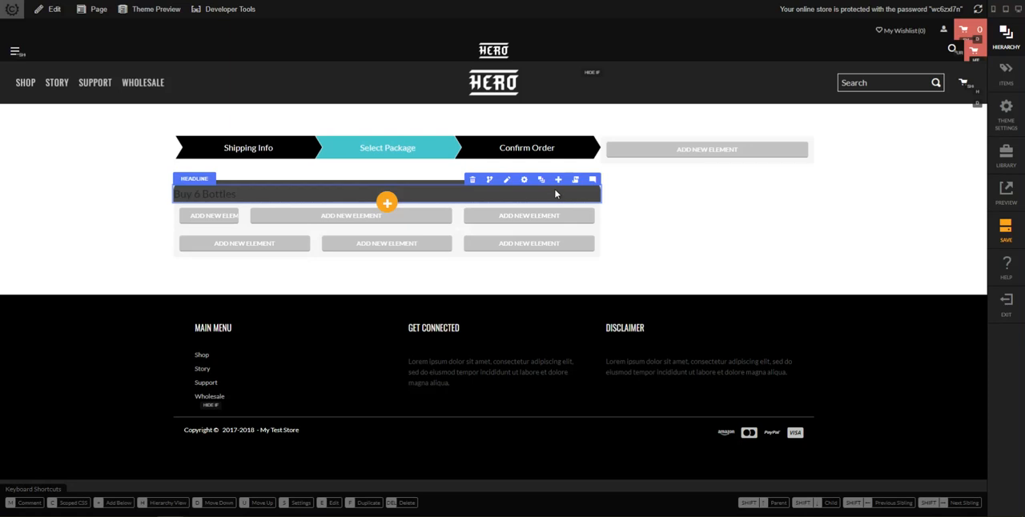
Set the "Buy 6 Bottles" headline's text color to white
{"action": "left_click", "coordinate": [525, 180]}
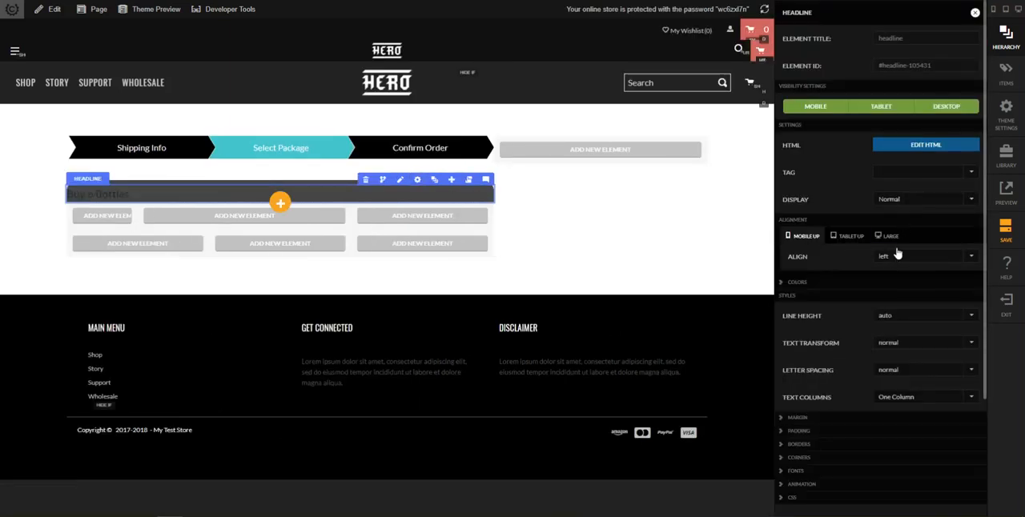
{"action": "left_click", "coordinate": [839, 280]}
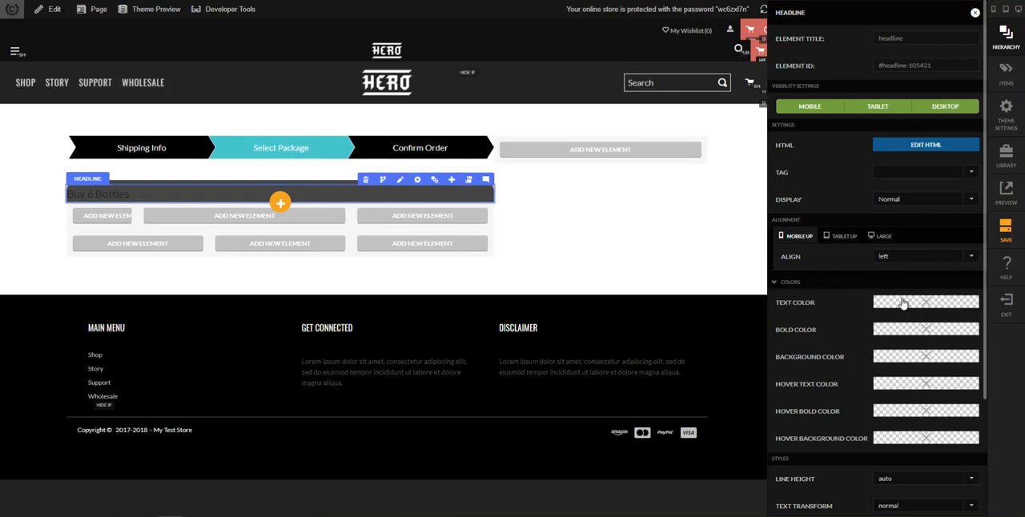
{"action": "left_click", "coordinate": [901, 302]}
{"action": "left_click", "coordinate": [679, 46]}
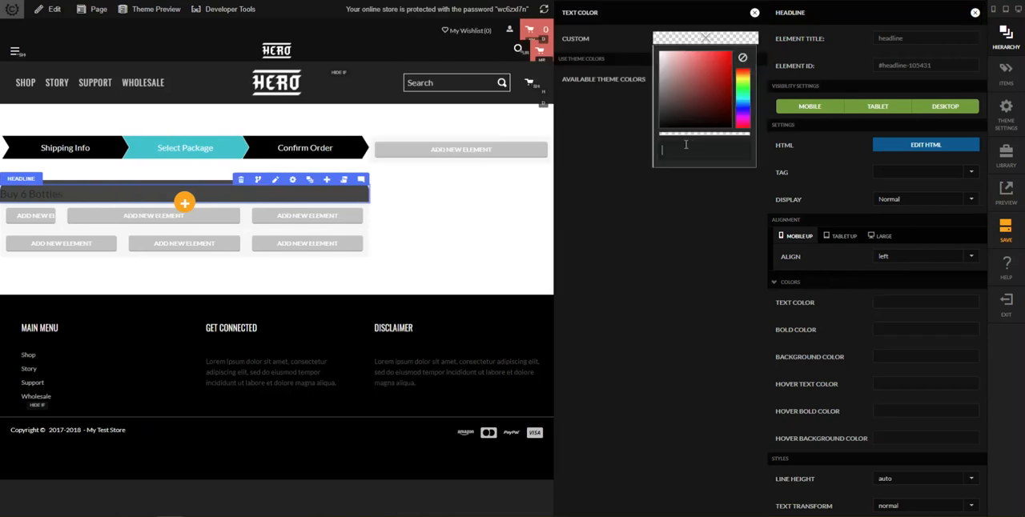
{"action": "left_click", "coordinate": [685, 145]}
{"action": "left_click", "coordinate": [735, 224]}
{"action": "left_click", "coordinate": [755, 12]}
Set the headline's top margin to 0 px for mobile and up
{"action": "scroll", "coordinate": [884, 334], "scroll_direction": "down", "scroll_amount": 3}
{"action": "scroll", "coordinate": [884, 334], "scroll_direction": "down", "scroll_amount": 1}
{"action": "left_click", "coordinate": [831, 430]}
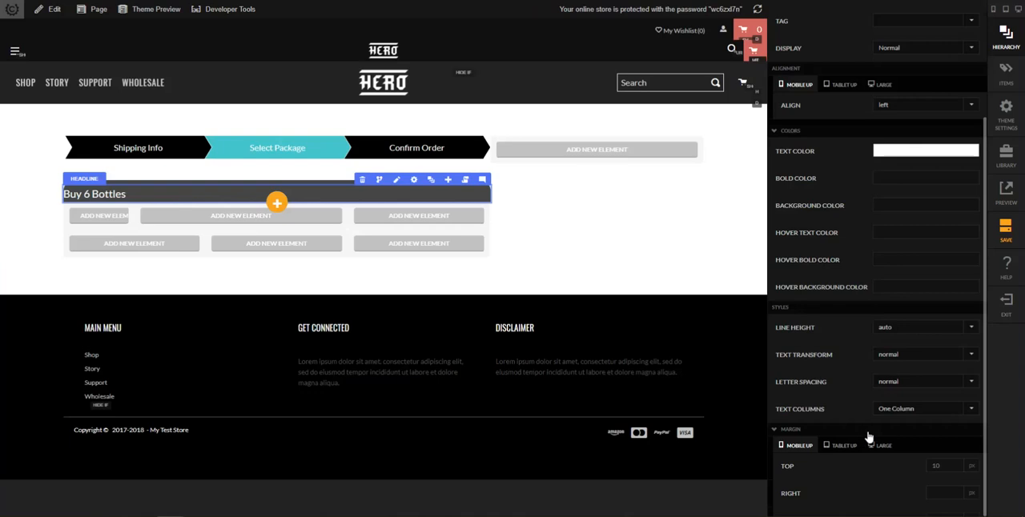
{"action": "scroll", "coordinate": [906, 436], "scroll_direction": "down", "scroll_amount": 1}
{"action": "left_click_drag", "start_coordinate": [942, 414], "coordinate": [906, 423]}
{"action": "type", "text": "0"}
{"action": "key", "text": "Tab"}
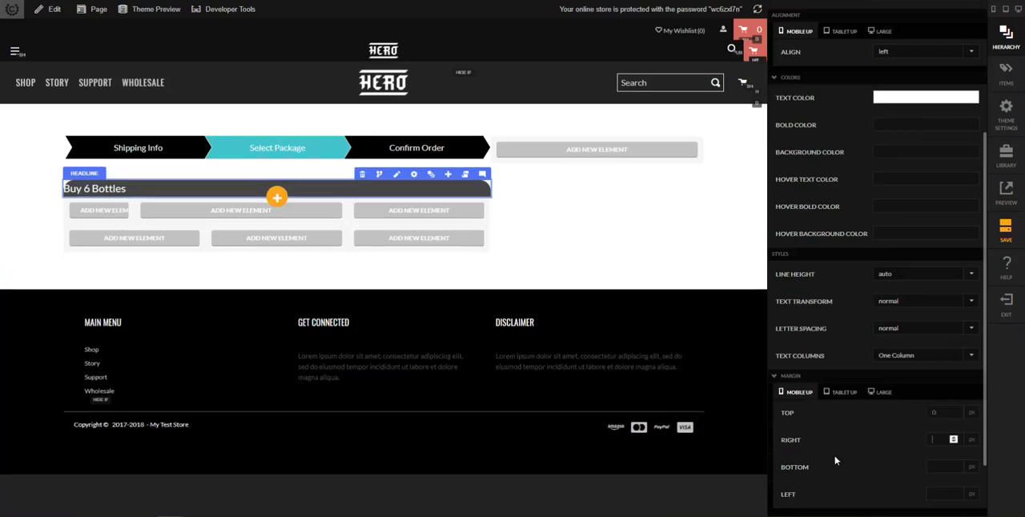
Give the headline 20 px left padding and 10 px top and bottom padding, and close its settings
{"action": "scroll", "coordinate": [870, 497], "scroll_direction": "down", "scroll_amount": 1}
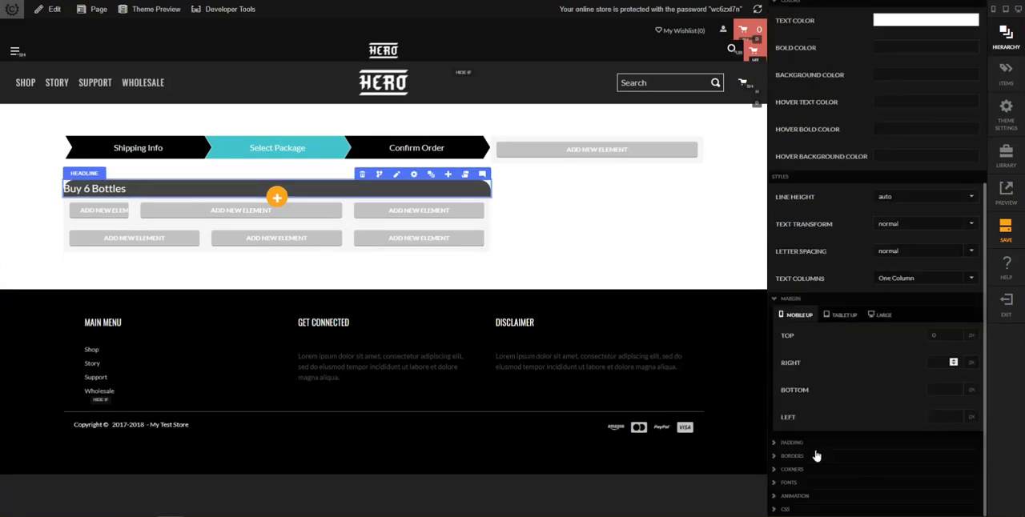
{"action": "left_click", "coordinate": [826, 443]}
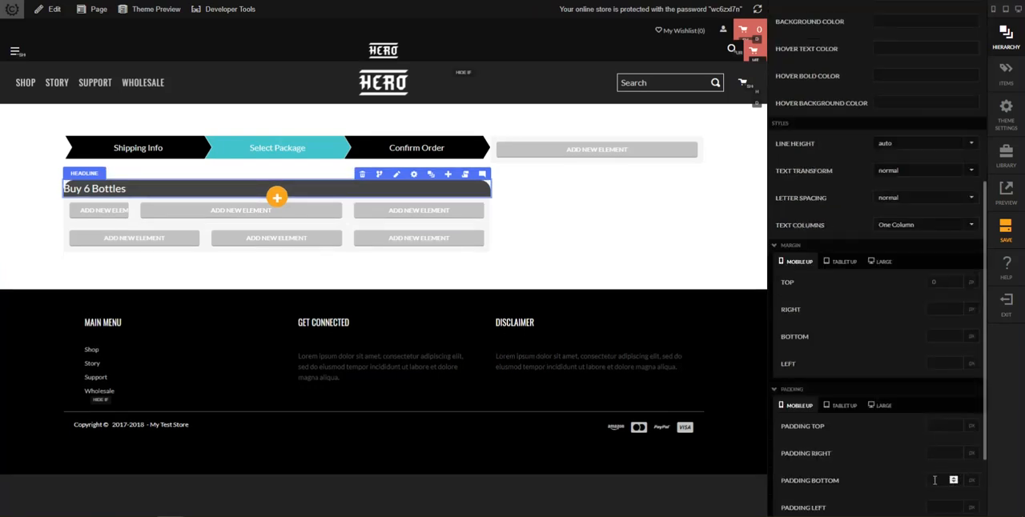
{"action": "scroll", "coordinate": [937, 484], "scroll_direction": "down", "scroll_amount": 1}
{"action": "left_click", "coordinate": [942, 457]}
{"action": "type", "text": "20"}
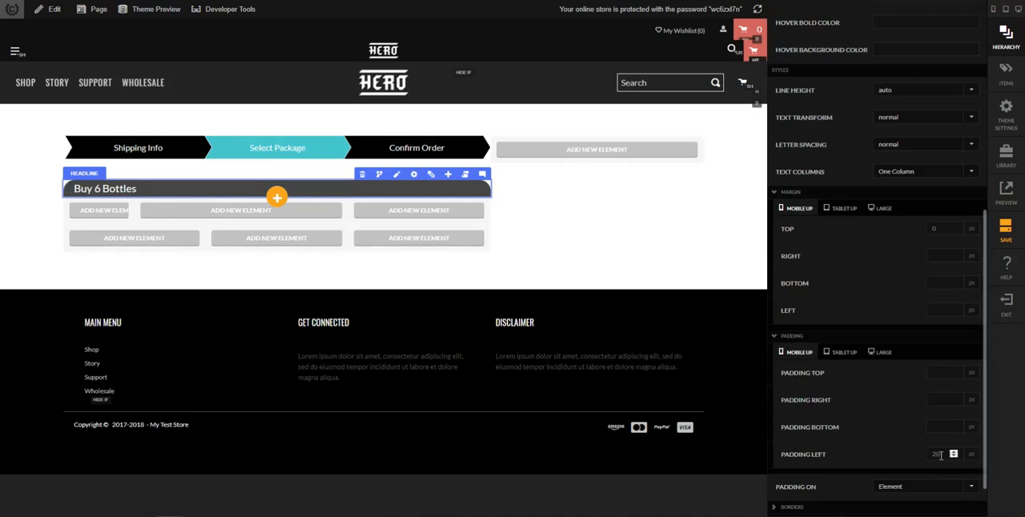
{"action": "key", "text": "shift+Tab"}
{"action": "key", "text": "shift+Tab"}
{"action": "key", "text": "shift+Tab"}
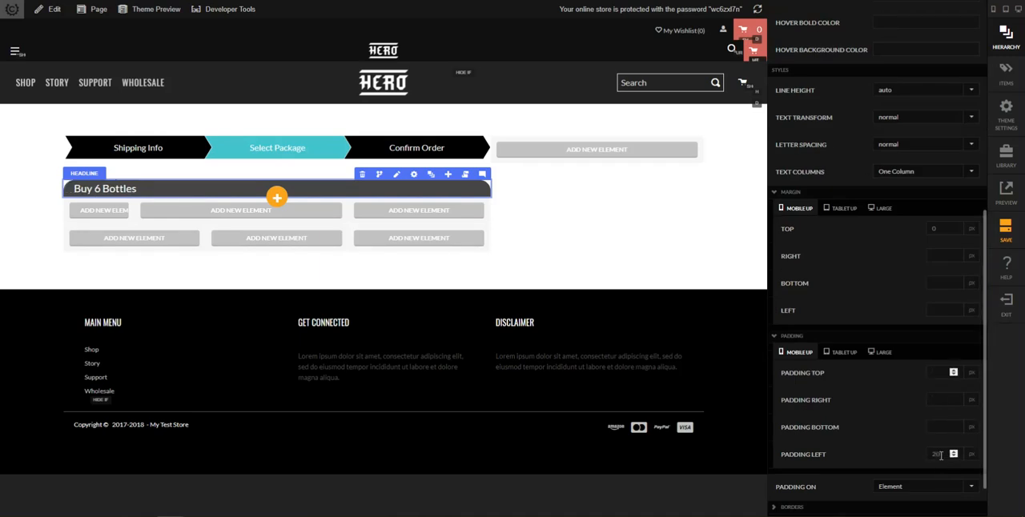
{"action": "key", "text": "Tab"}
{"action": "key", "text": "Tab"}
{"action": "type", "text": "1"}
{"action": "key", "text": "Tab"}
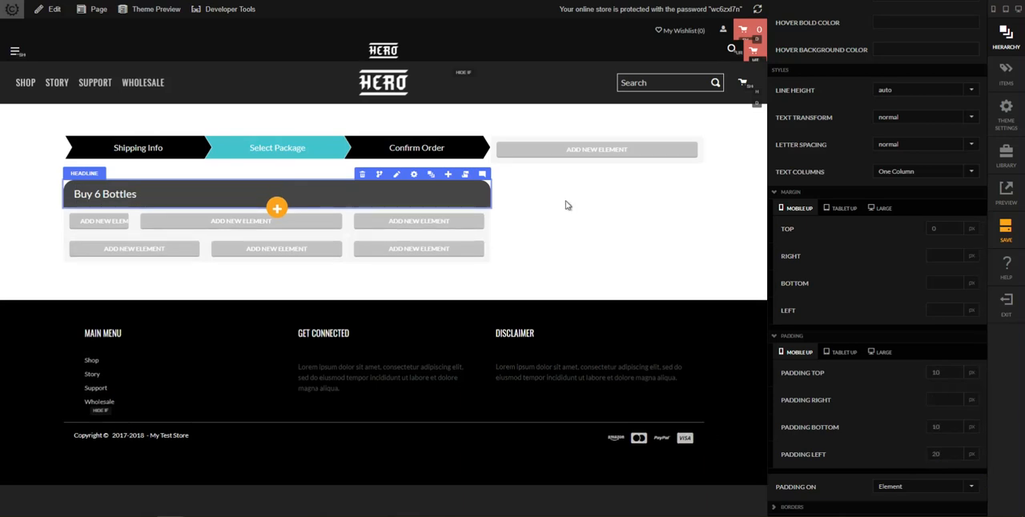
{"action": "left_click", "coordinate": [569, 205]}
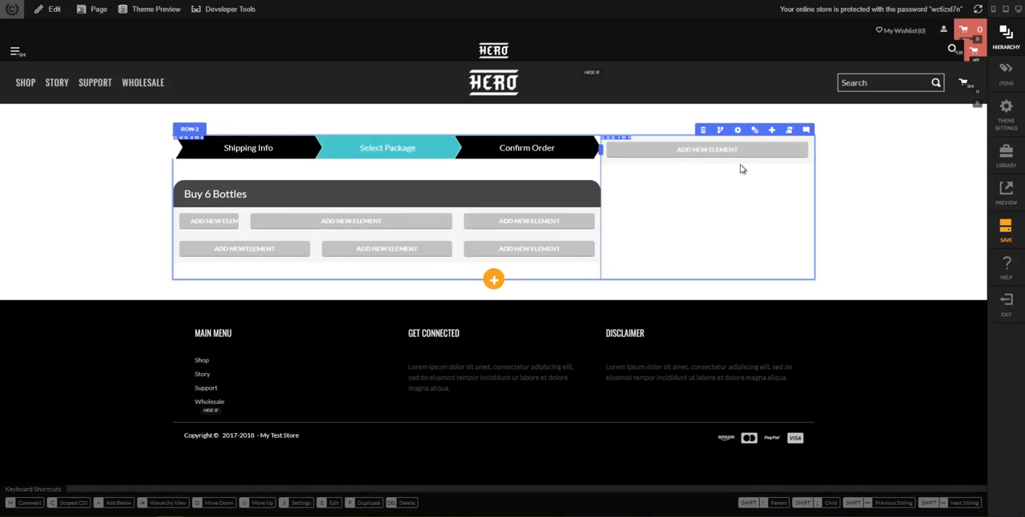
Add an item image element inside the product image column of the package's second row and switch it from thumbnail to a larger size
{"action": "left_click", "coordinate": [217, 216]}
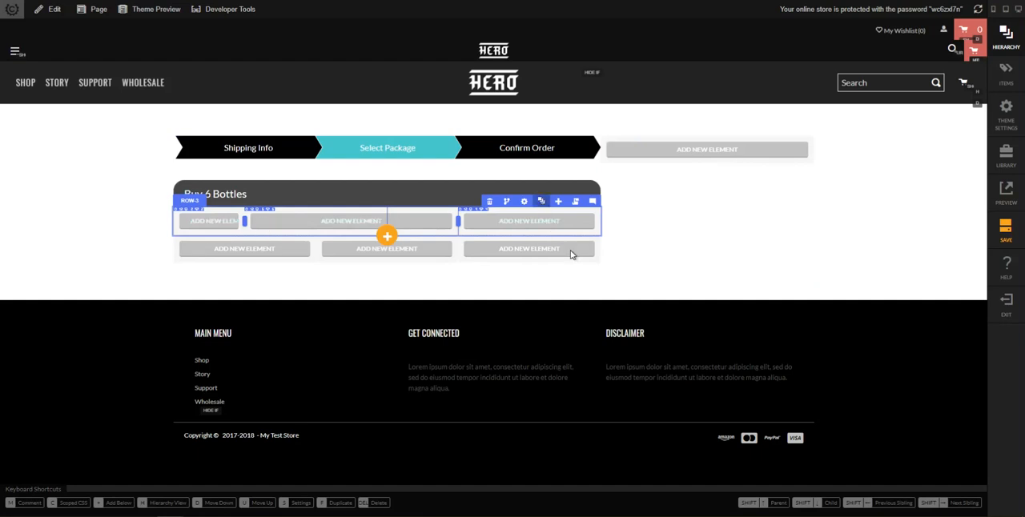
{"action": "key", "text": "h"}
{"action": "scroll", "coordinate": [903, 371], "scroll_direction": "down", "scroll_amount": 1}
{"action": "left_click", "coordinate": [853, 382]}
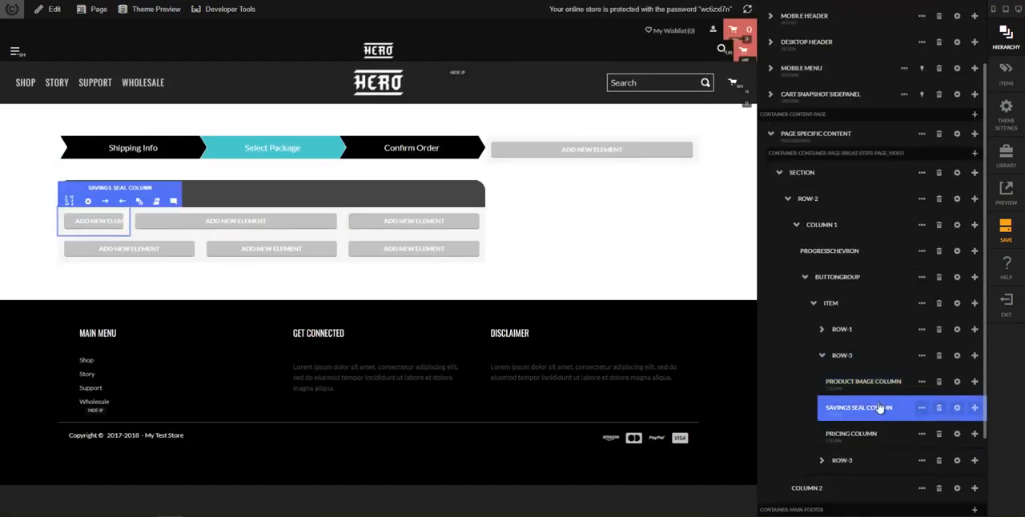
{"action": "left_click", "coordinate": [868, 408]}
{"action": "left_click", "coordinate": [863, 385]}
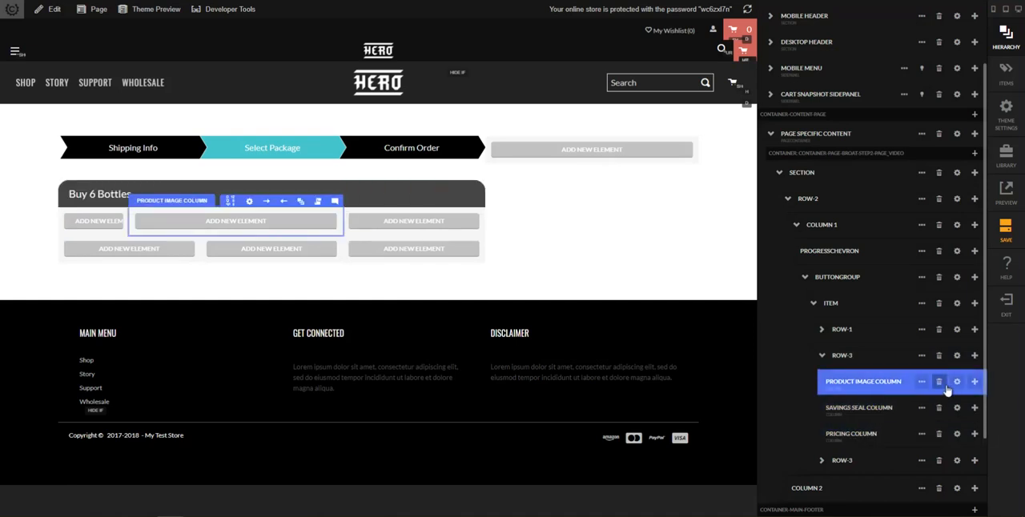
{"action": "left_click", "coordinate": [972, 384]}
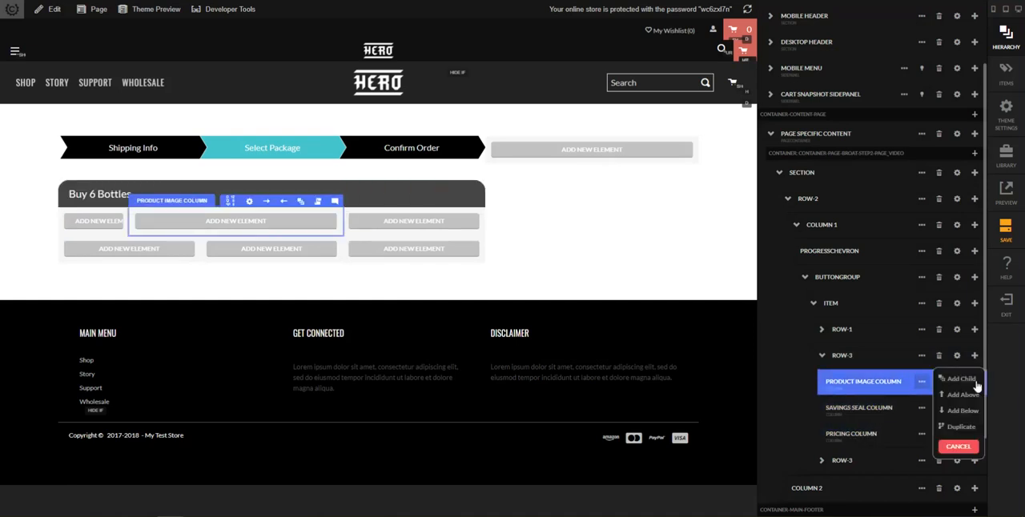
{"action": "left_click", "coordinate": [961, 379]}
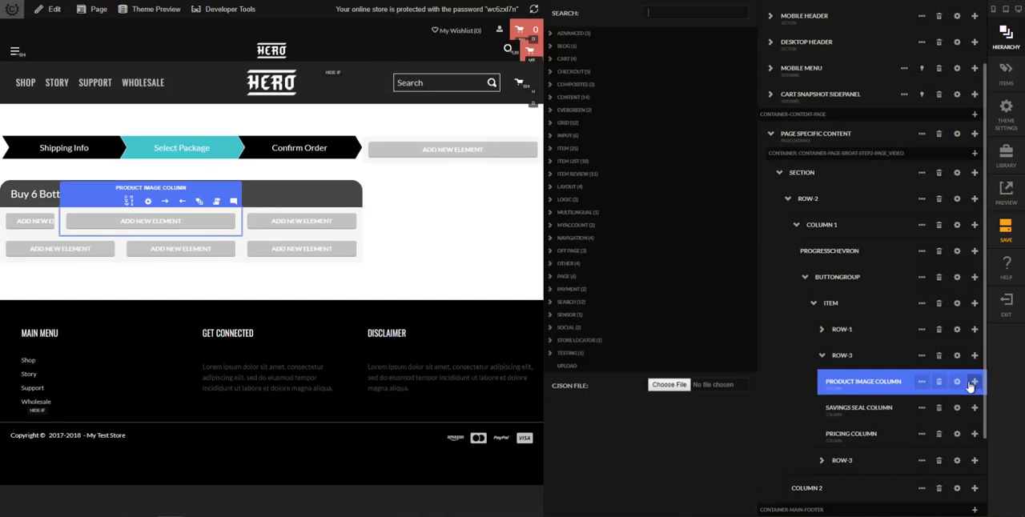
{"action": "type", "text": "item image"}
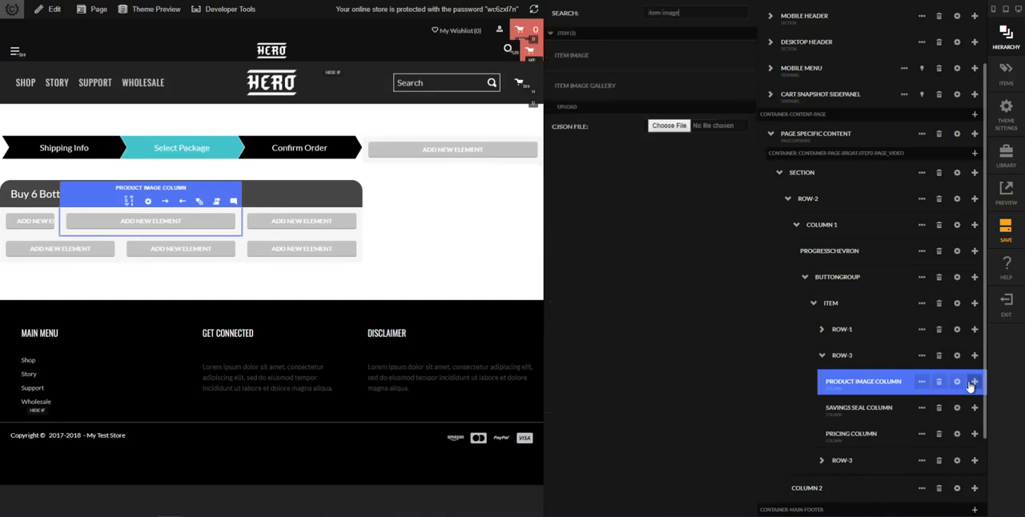
{"action": "key", "text": "Tab"}
{"action": "key", "text": "Return"}
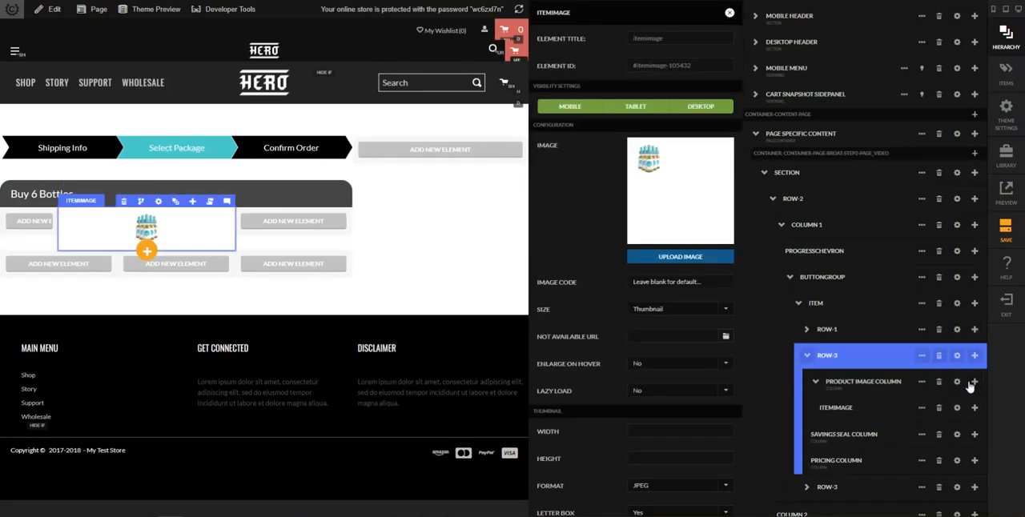
{"action": "left_click", "coordinate": [686, 314]}
{"action": "left_click", "coordinate": [673, 325]}
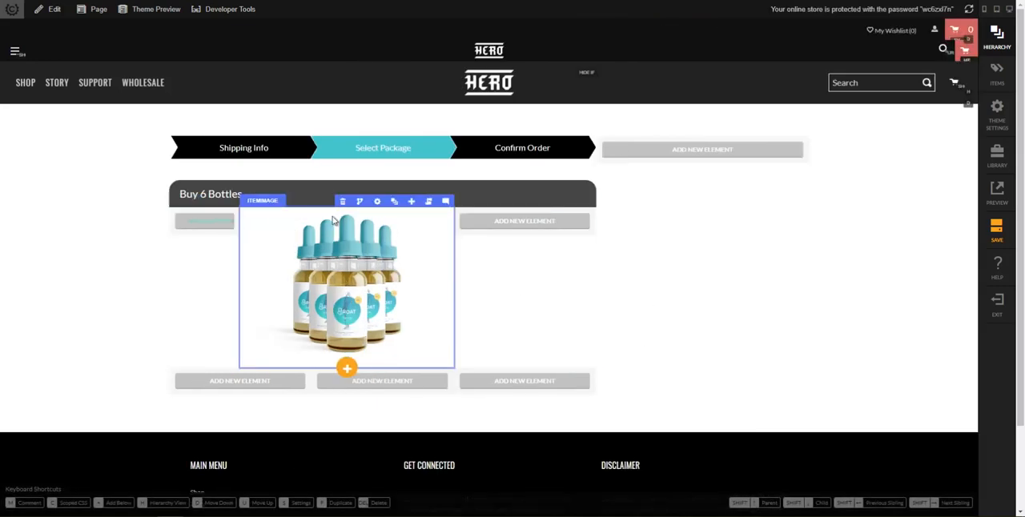
Add an image element inside the savings seal column of the package's second row
{"action": "left_click", "coordinate": [394, 203]}
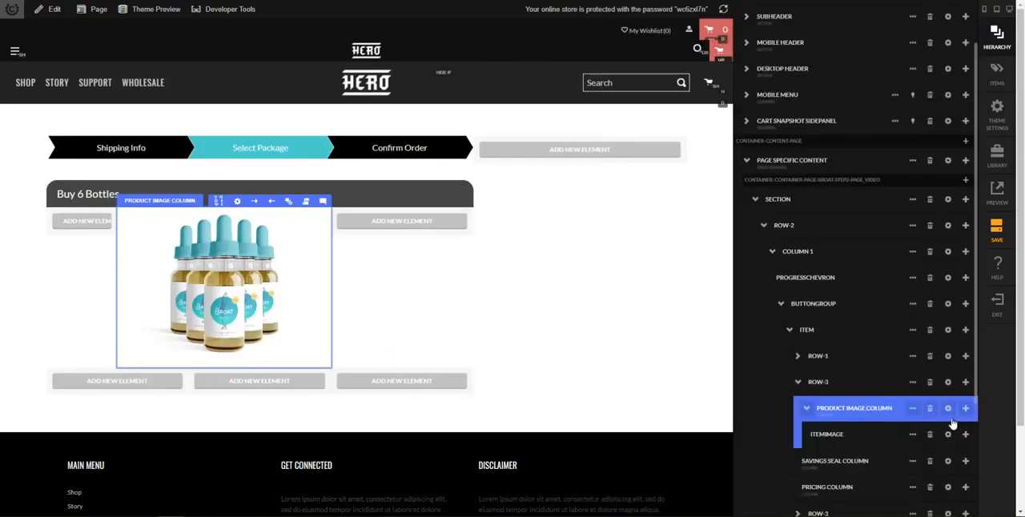
{"action": "left_click", "coordinate": [965, 462]}
{"action": "scroll", "coordinate": [953, 473], "scroll_direction": "down", "scroll_amount": 1}
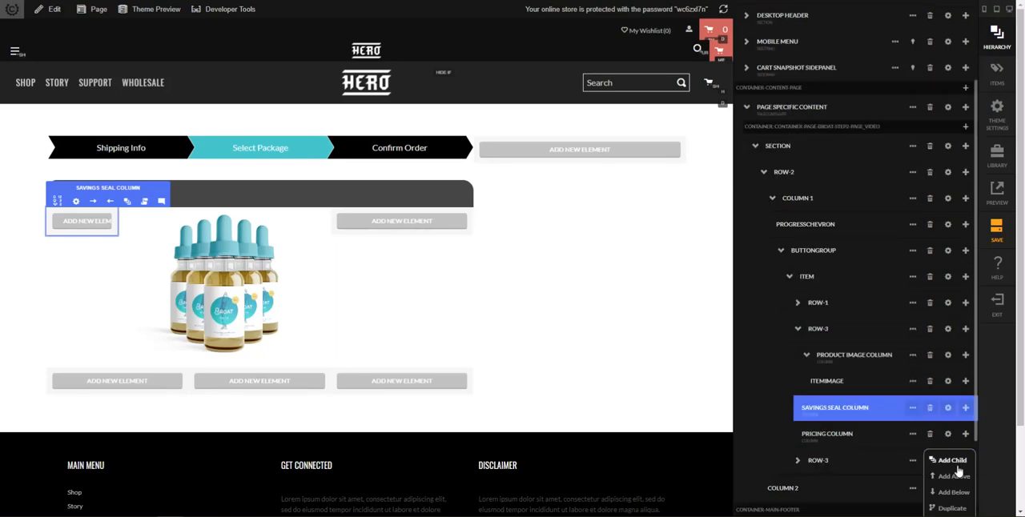
{"action": "left_click", "coordinate": [952, 461]}
{"action": "type", "text": "image"}
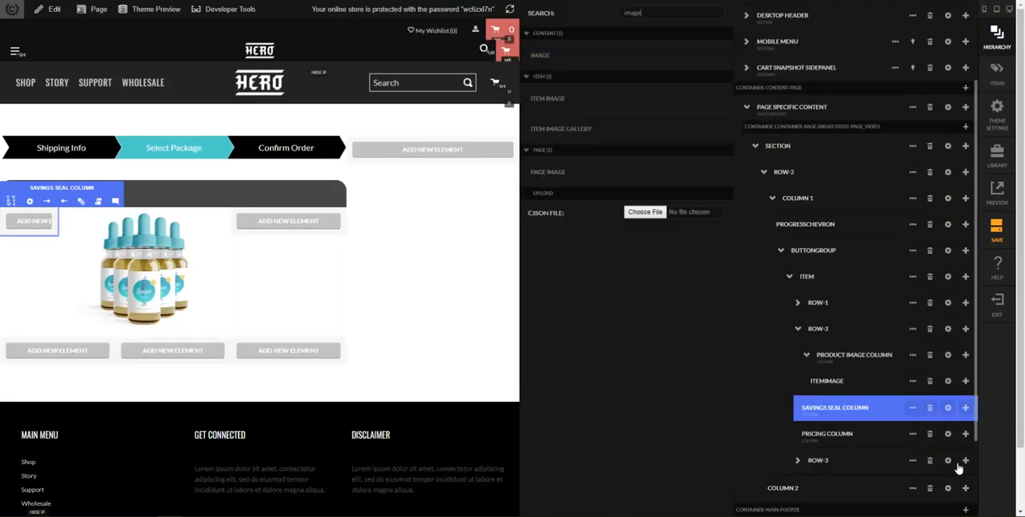
{"action": "key", "text": "Return"}
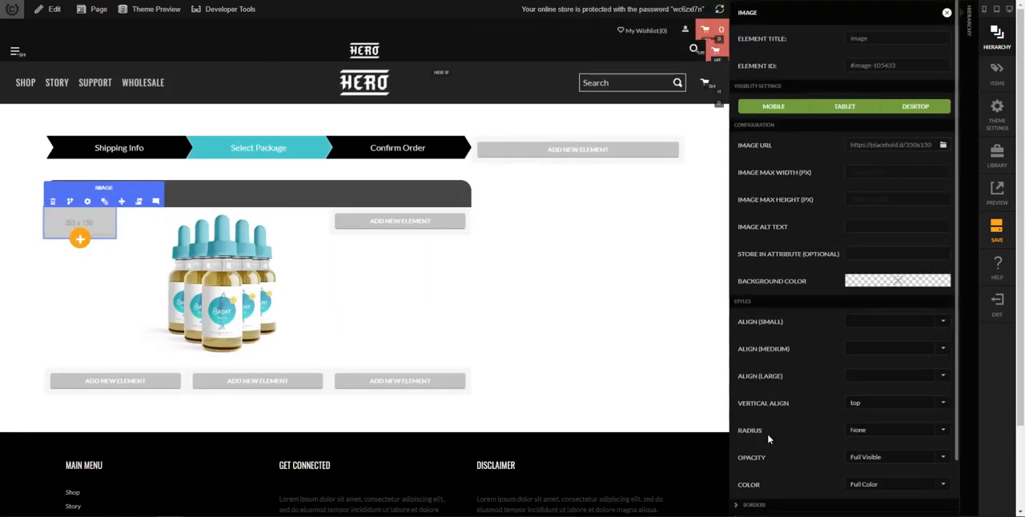
Use save-180.png as the savings seal image and close the image settings
{"action": "left_click", "coordinate": [943, 147]}
{"action": "scroll", "coordinate": [643, 426], "scroll_direction": "down", "scroll_amount": 10}
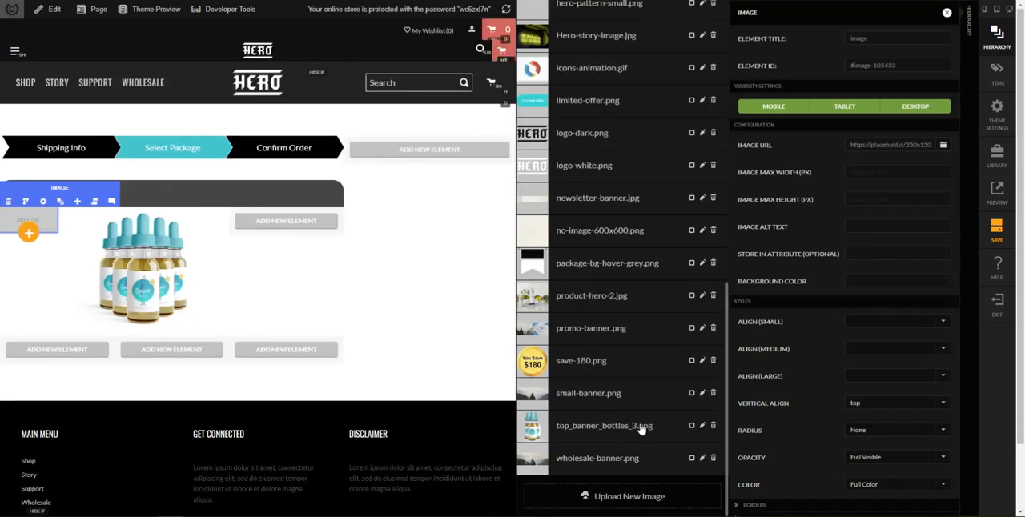
{"action": "left_click", "coordinate": [589, 364]}
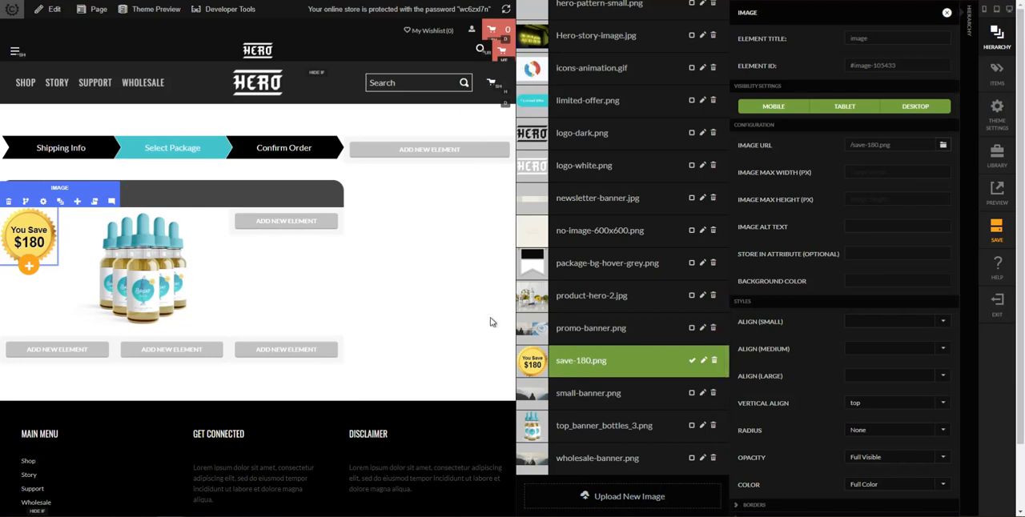
{"action": "left_click", "coordinate": [451, 309]}
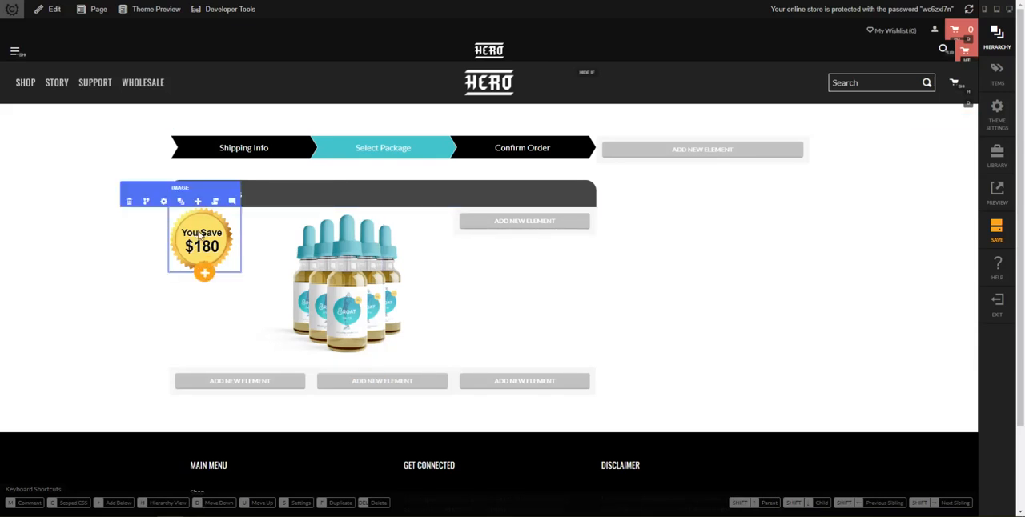
Set the savings seal image's left margin to -60 px for tablet and up
{"action": "left_click", "coordinate": [164, 201]}
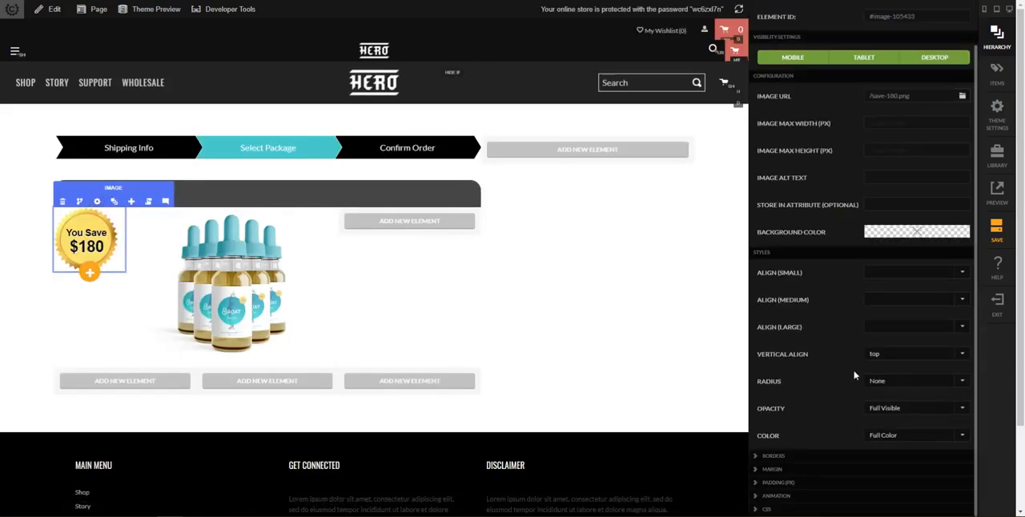
{"action": "left_click", "coordinate": [824, 471]}
{"action": "scroll", "coordinate": [904, 468], "scroll_direction": "down", "scroll_amount": 2}
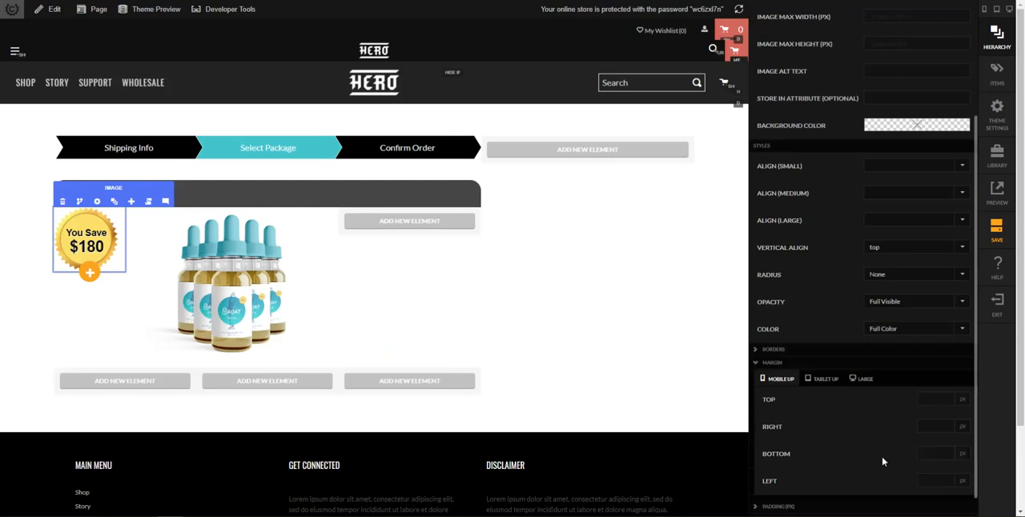
{"action": "left_click", "coordinate": [814, 386]}
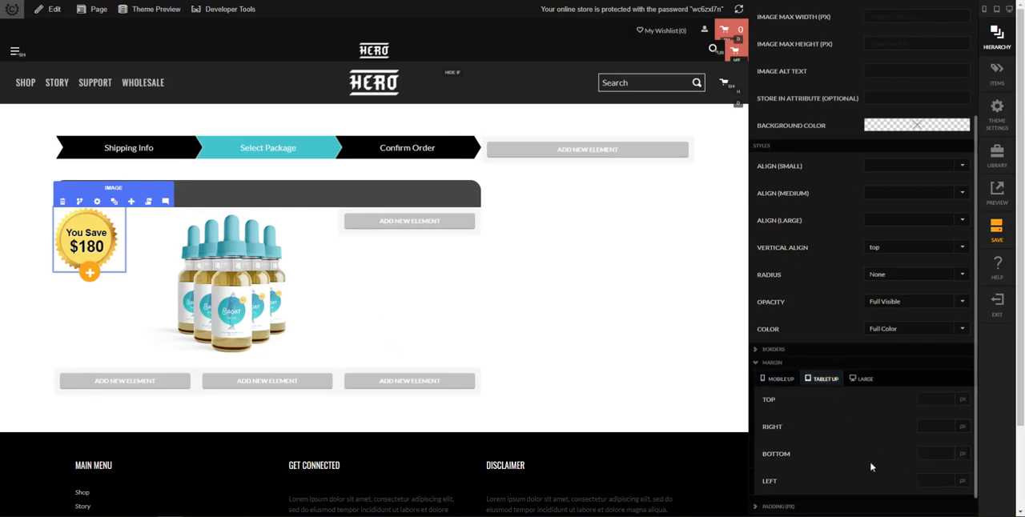
{"action": "scroll", "coordinate": [850, 458], "scroll_direction": "down", "scroll_amount": 1}
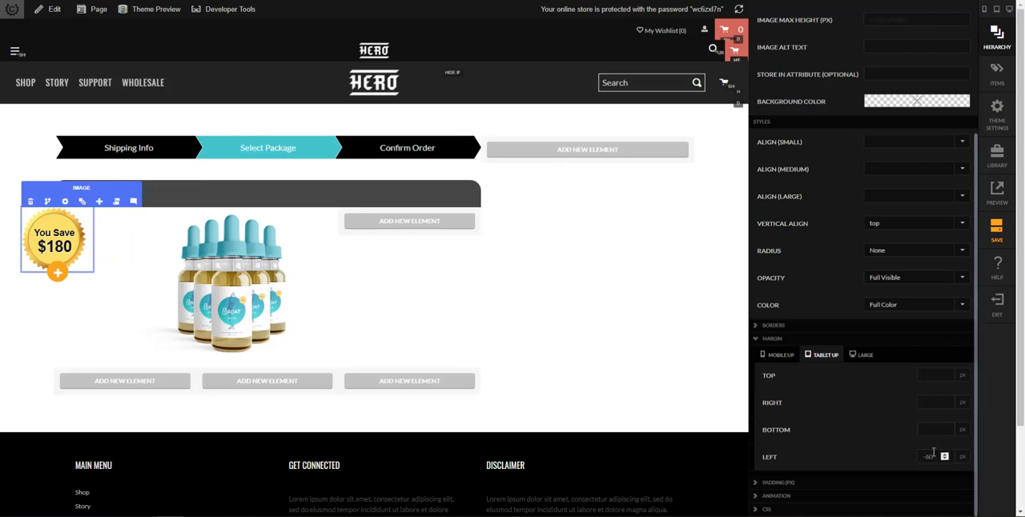
{"action": "left_click", "coordinate": [598, 307]}
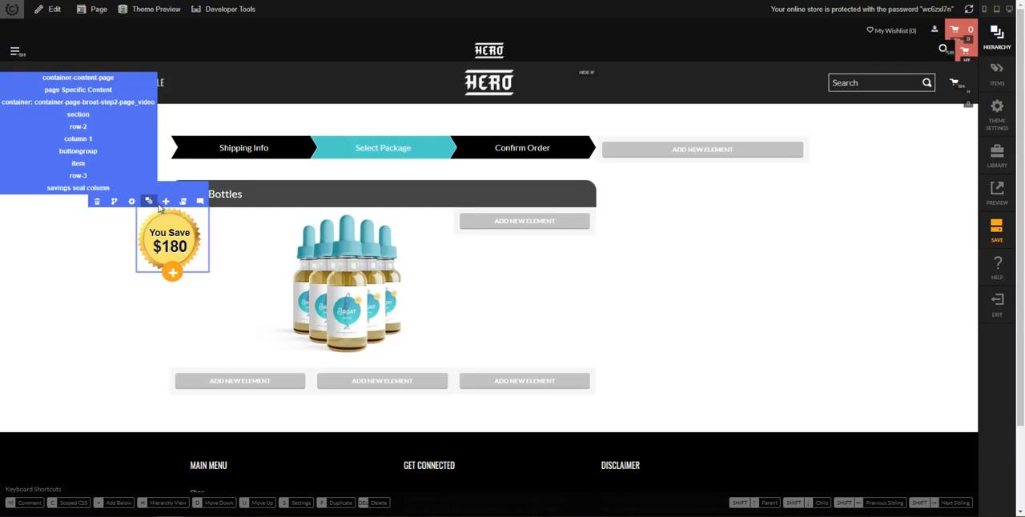
Set the product image column's top padding to 0 px for tablet and up
{"action": "left_click", "coordinate": [156, 206]}
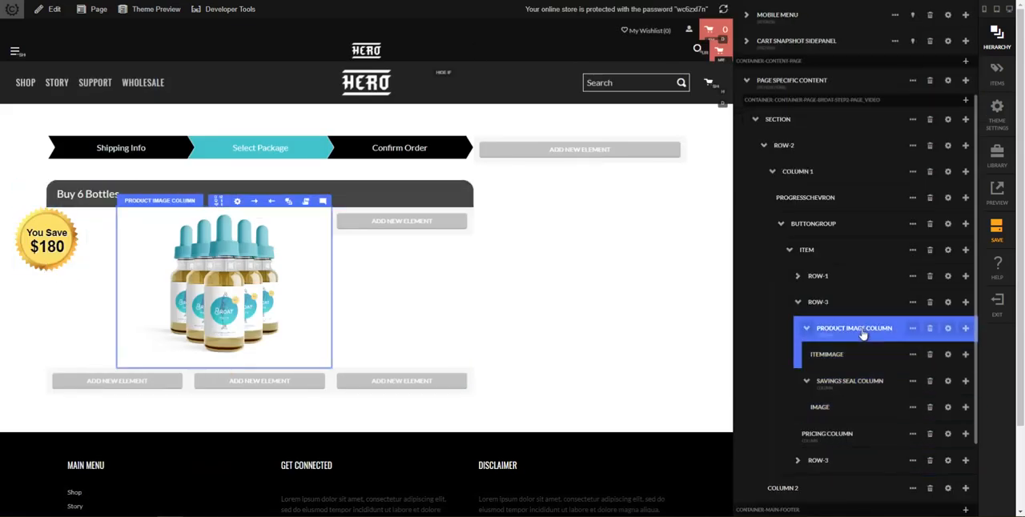
{"action": "left_click", "coordinate": [947, 330]}
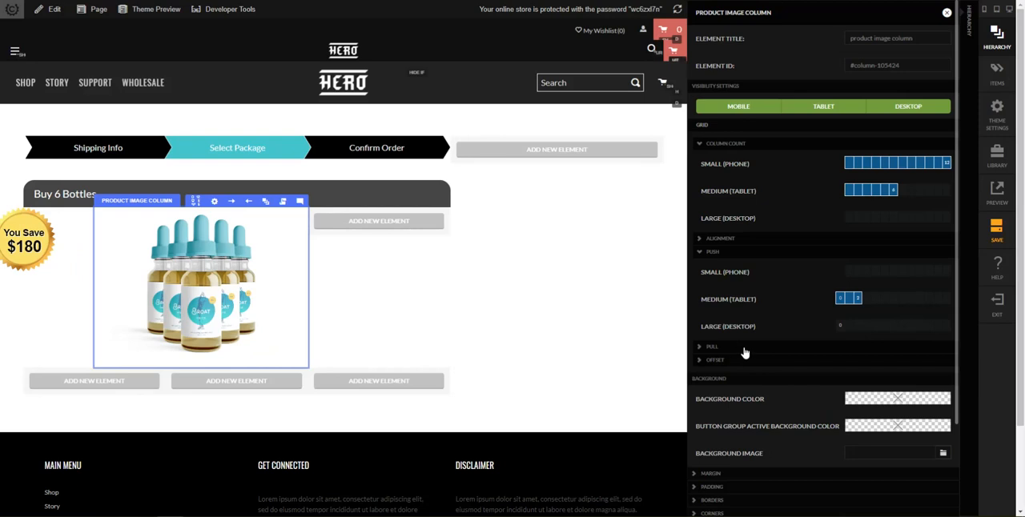
{"action": "scroll", "coordinate": [744, 360], "scroll_direction": "down", "scroll_amount": 3}
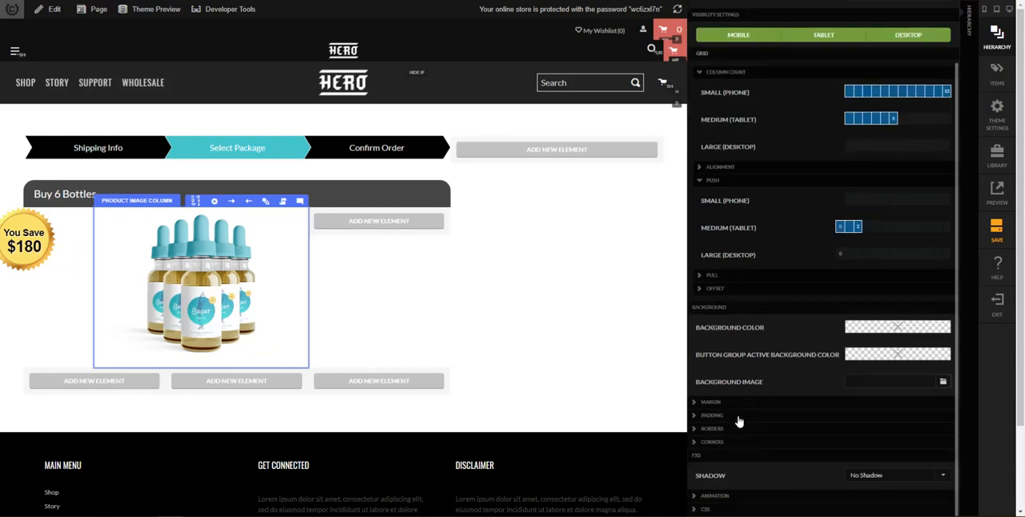
{"action": "left_click", "coordinate": [738, 416]}
{"action": "left_click", "coordinate": [765, 381]}
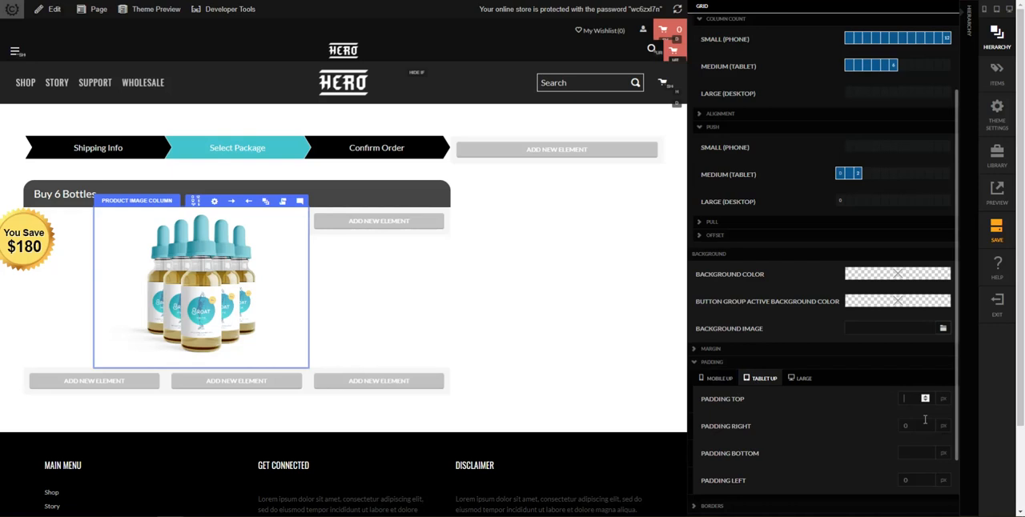
{"action": "key", "text": "Tab"}
{"action": "key", "text": "shift+Tab"}
Set the savings seal column's top padding to 60 px for tablet and up, and close its settings
{"action": "left_click", "coordinate": [966, 422]}
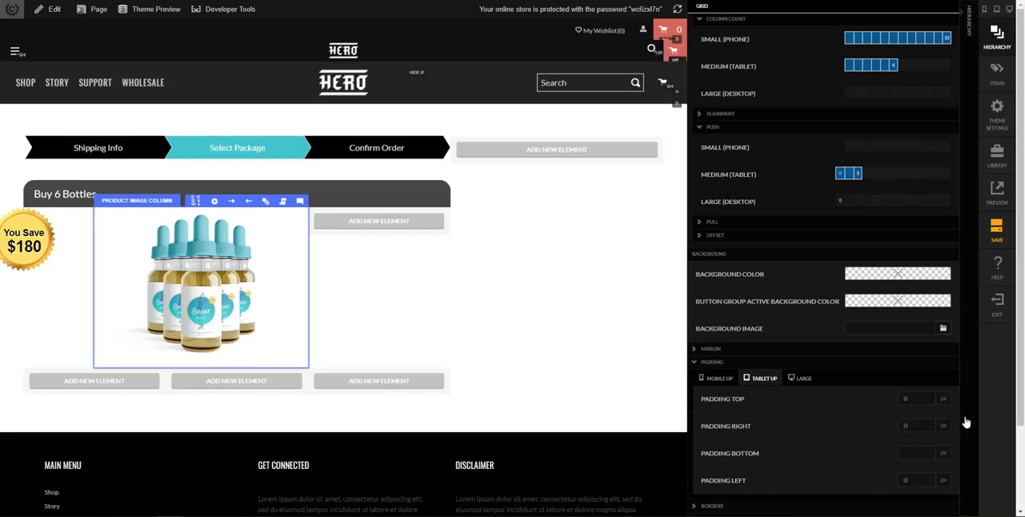
{"action": "scroll", "coordinate": [850, 456], "scroll_direction": "down", "scroll_amount": 1}
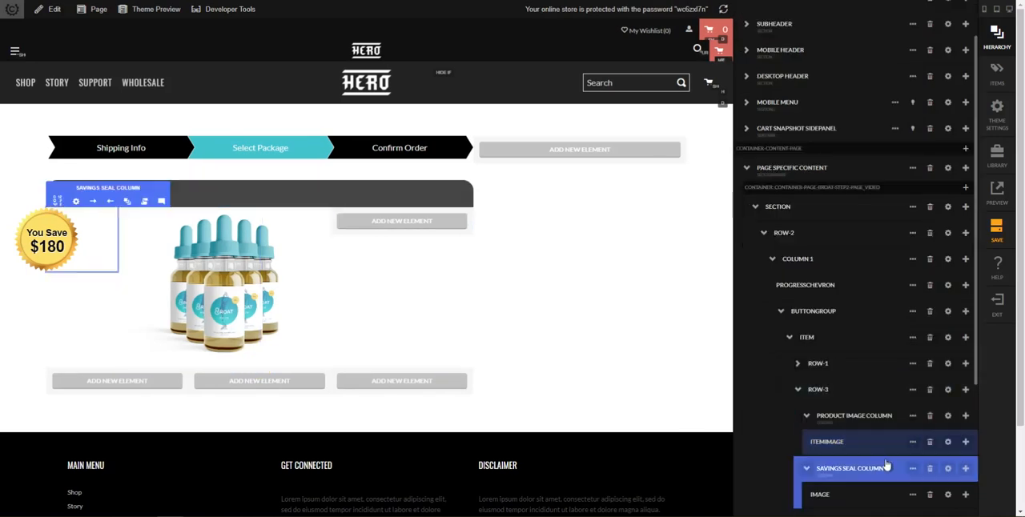
{"action": "left_click", "coordinate": [948, 469]}
{"action": "scroll", "coordinate": [888, 462], "scroll_direction": "down", "scroll_amount": 2}
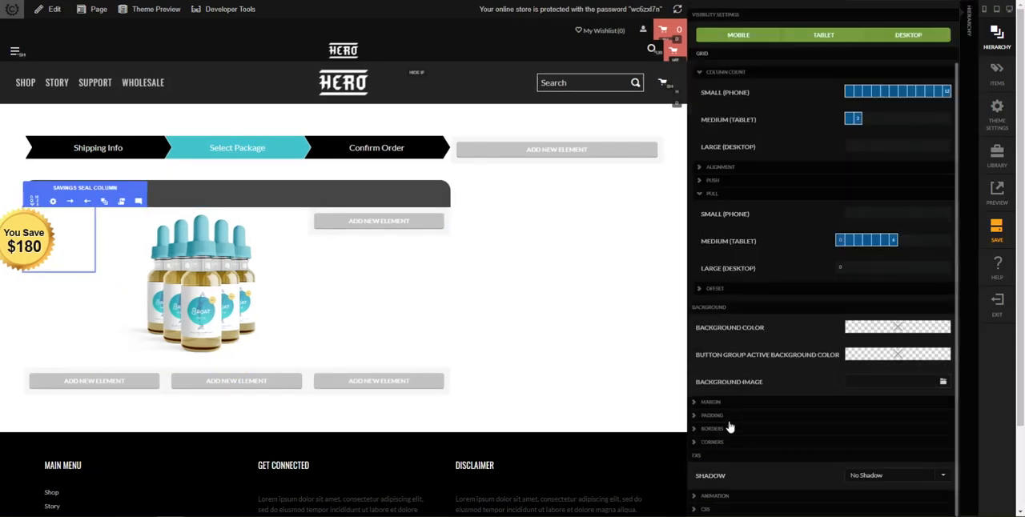
{"action": "left_click", "coordinate": [726, 418]}
{"action": "left_click", "coordinate": [763, 432]}
{"action": "scroll", "coordinate": [881, 417], "scroll_direction": "down", "scroll_amount": 1}
{"action": "left_click", "coordinate": [913, 404]}
{"action": "type", "text": "60"}
{"action": "key", "text": "Tab"}
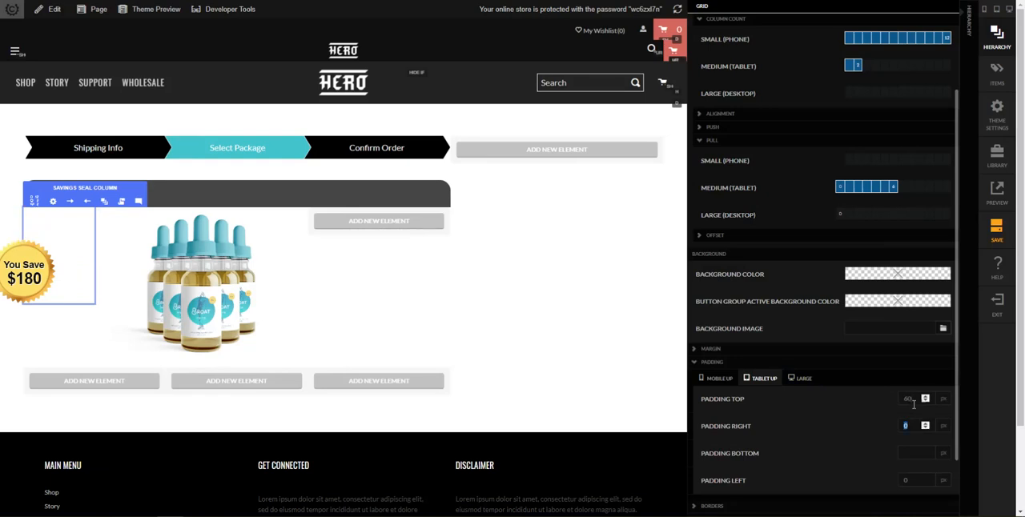
{"action": "left_click", "coordinate": [632, 352]}
{"action": "left_click", "coordinate": [185, 264]}
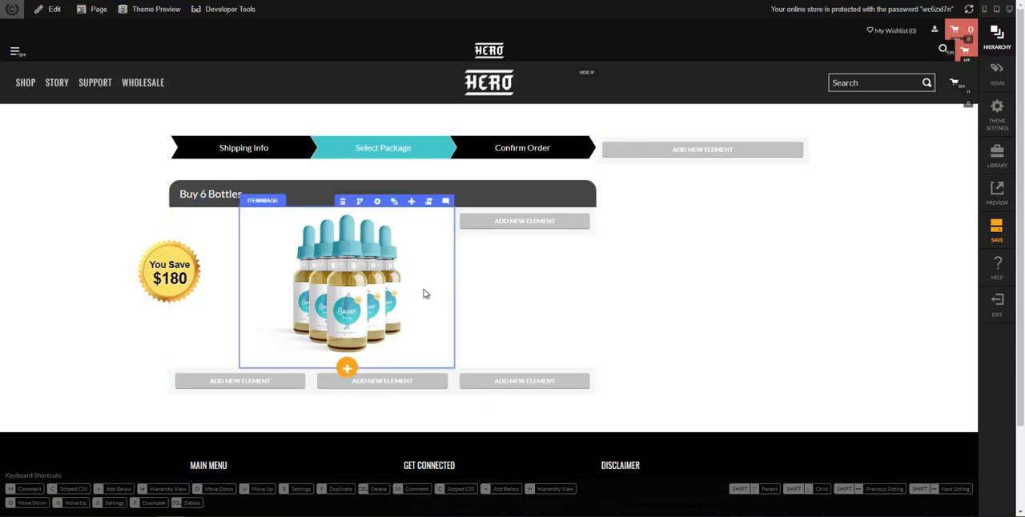
Set the background color of the row holding the seal and product image to rgb(239, 239, 239)
{"action": "left_click", "coordinate": [506, 277]}
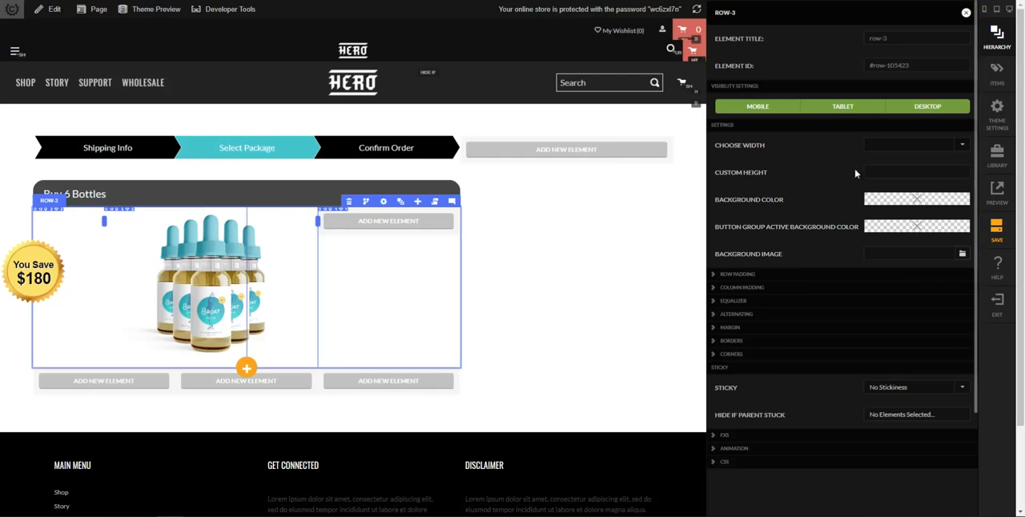
{"action": "left_click", "coordinate": [898, 204]}
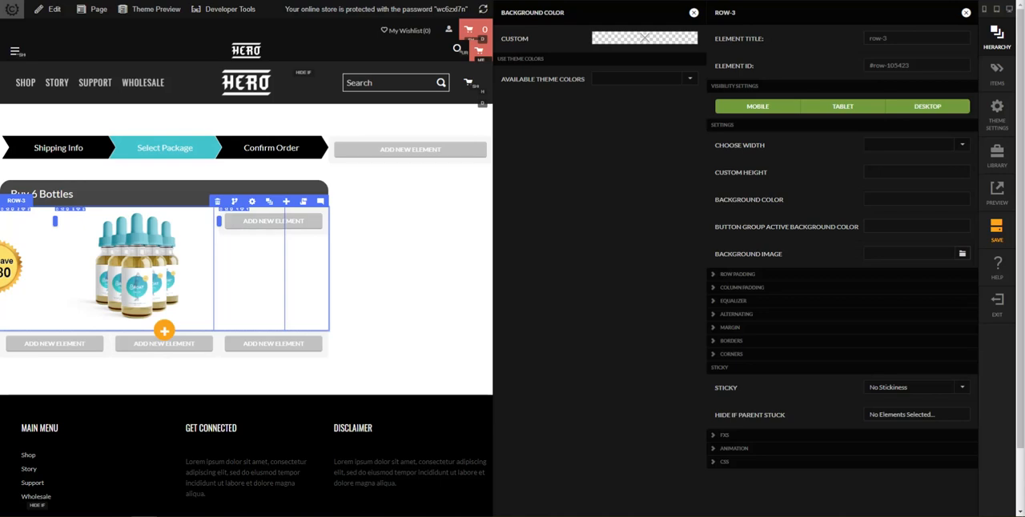
{"action": "left_click", "coordinate": [633, 40]}
{"action": "left_click", "coordinate": [643, 145]}
{"action": "type", "text": "rgb(239, 239, 239)"}
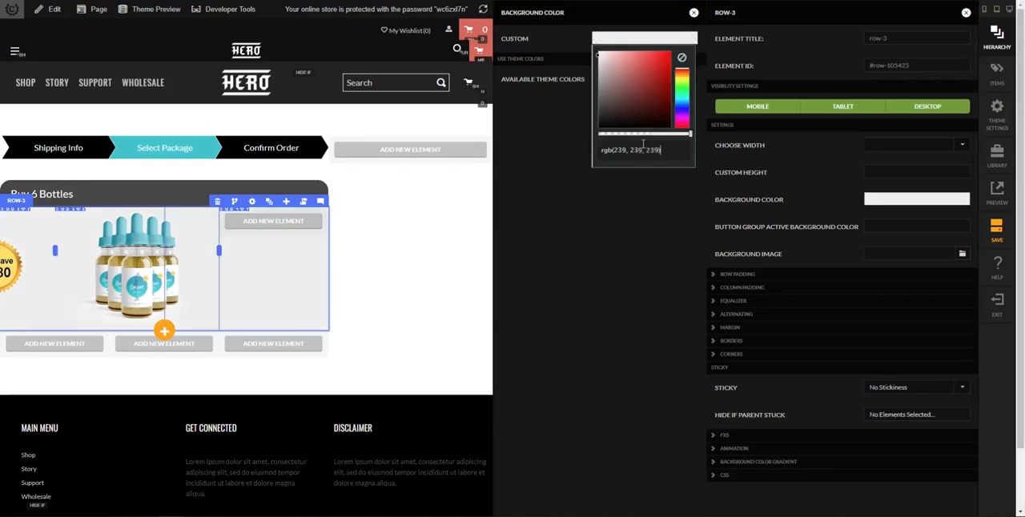
{"action": "left_click", "coordinate": [693, 14]}
Set the same row's button group active background color to rgb(141, 230, 234)
{"action": "left_click", "coordinate": [935, 227]}
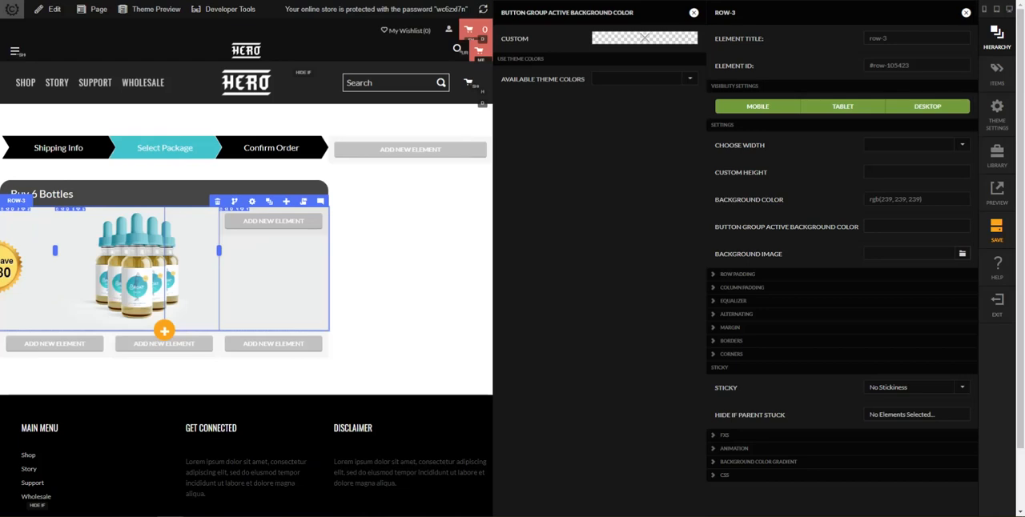
{"action": "left_click", "coordinate": [652, 37]}
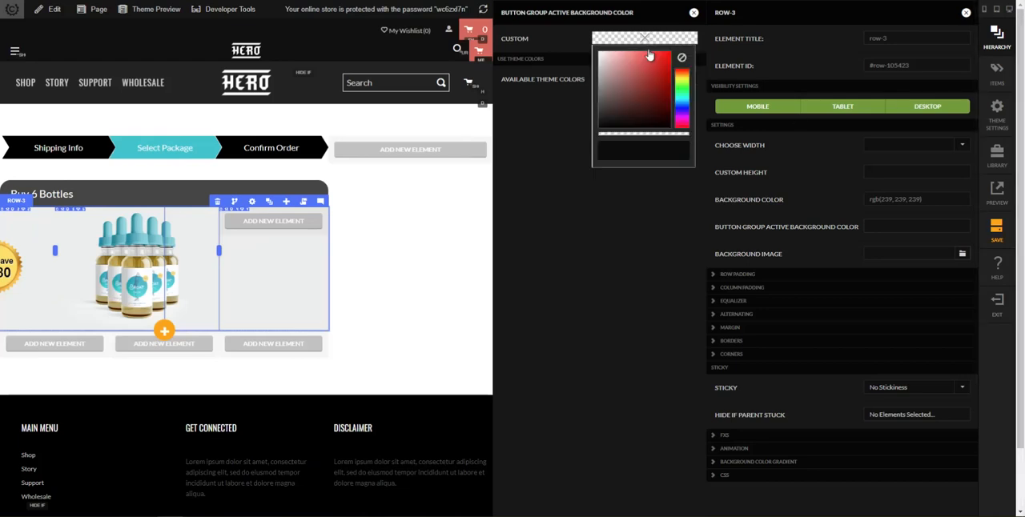
{"action": "left_click", "coordinate": [636, 150]}
{"action": "type", "text": "rgb(141, 230, 234)"}
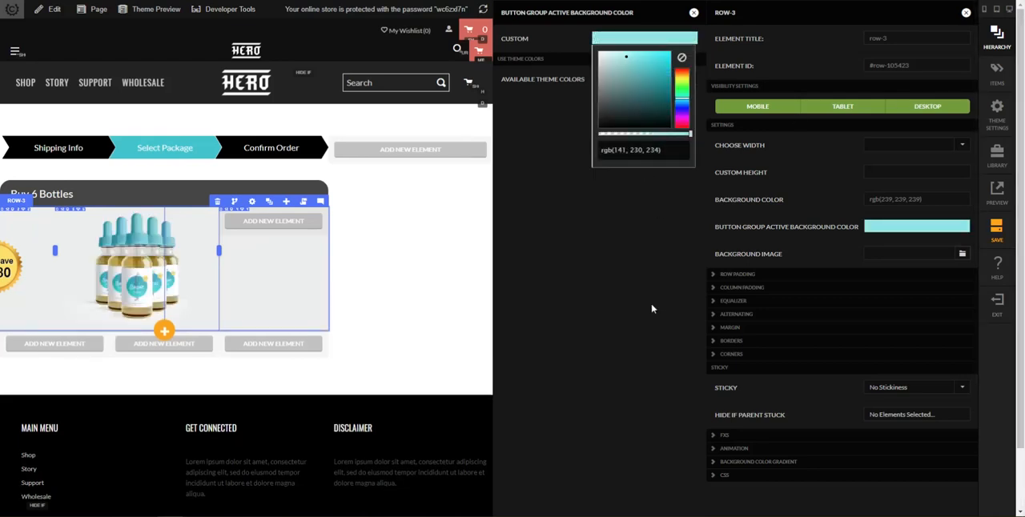
Close the active background color options and the row's settings
{"action": "left_click", "coordinate": [693, 13]}
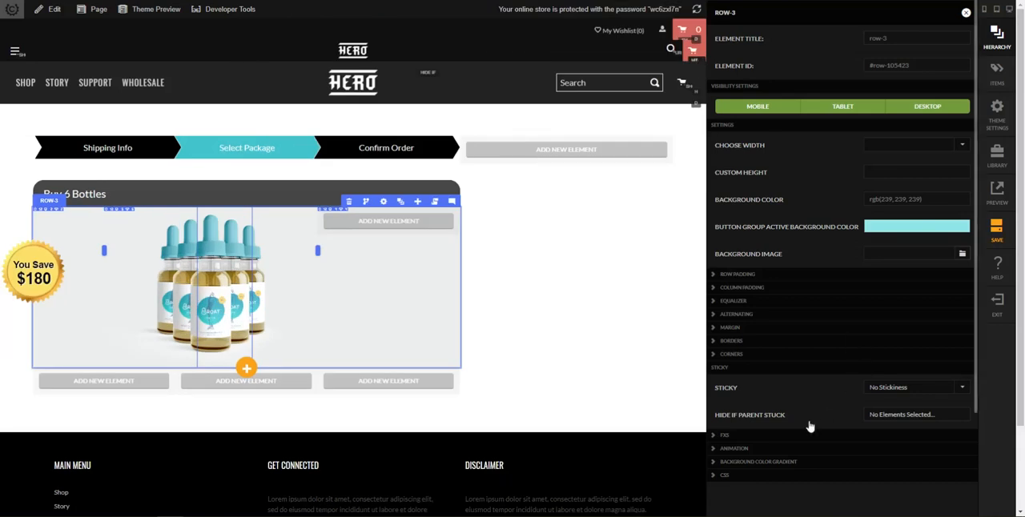
{"action": "scroll", "coordinate": [745, 371], "scroll_direction": "down", "scroll_amount": 2}
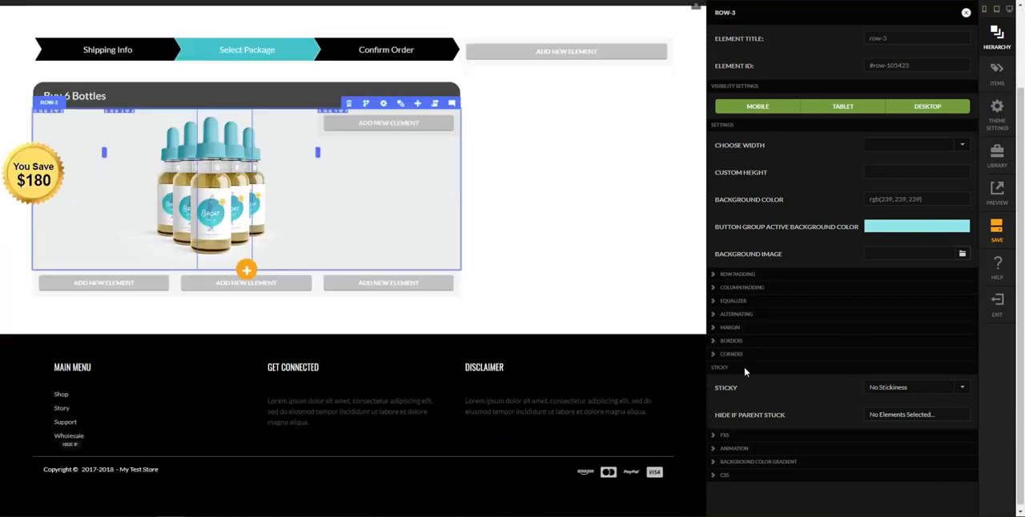
{"action": "left_click", "coordinate": [631, 266]}
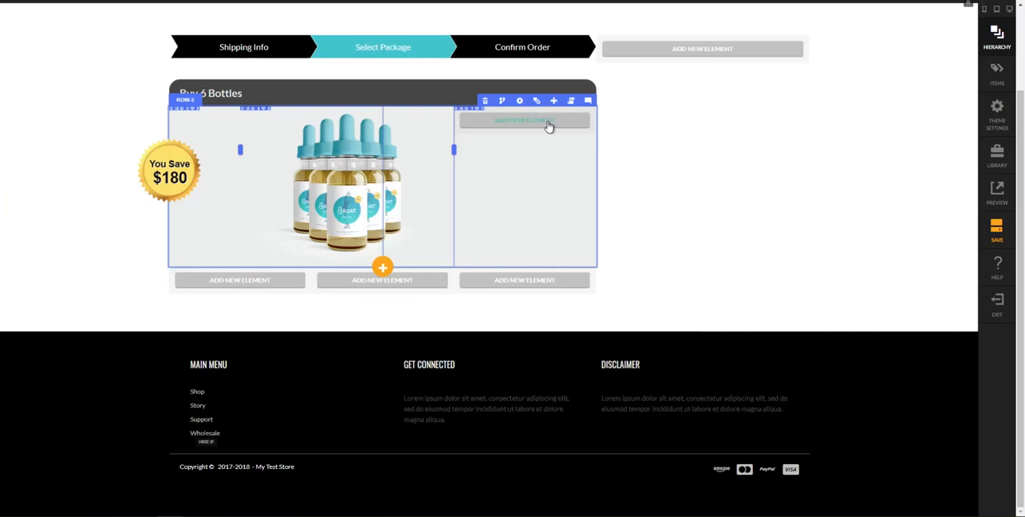
Switch to the Checkout 2 reference page and examine the text lines and prices in the 6-bottle package's ribbon
{"action": "left_click", "coordinate": [536, 100]}
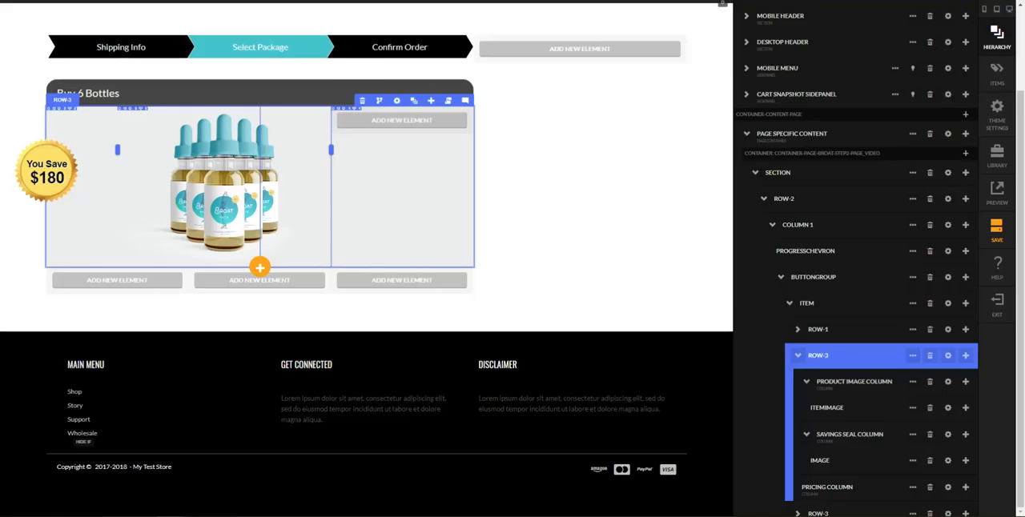
{"action": "mouse_move", "coordinate": [170, 516]}
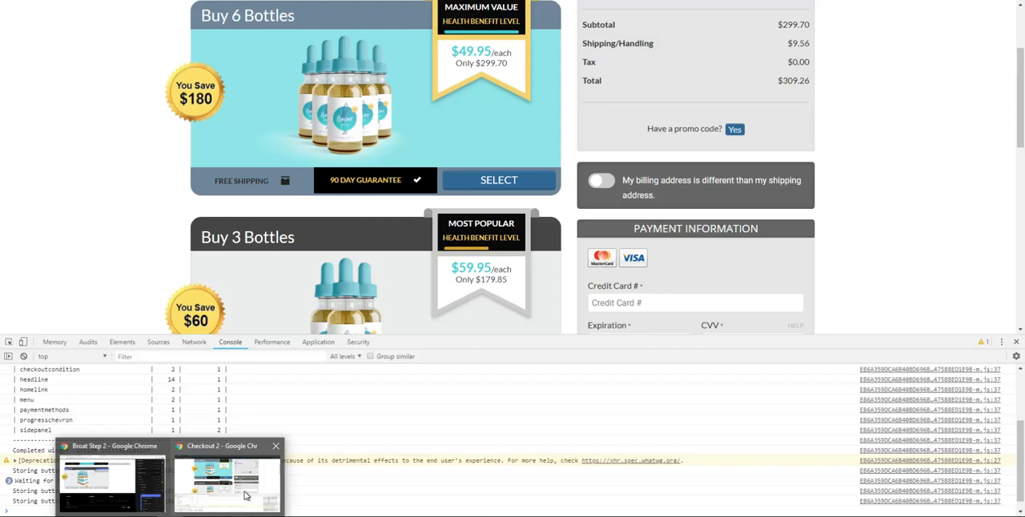
{"action": "left_click", "coordinate": [245, 494]}
{"action": "scroll", "coordinate": [572, 237], "scroll_direction": "up", "scroll_amount": 1}
{"action": "scroll", "coordinate": [572, 237], "scroll_direction": "up", "scroll_amount": 1}
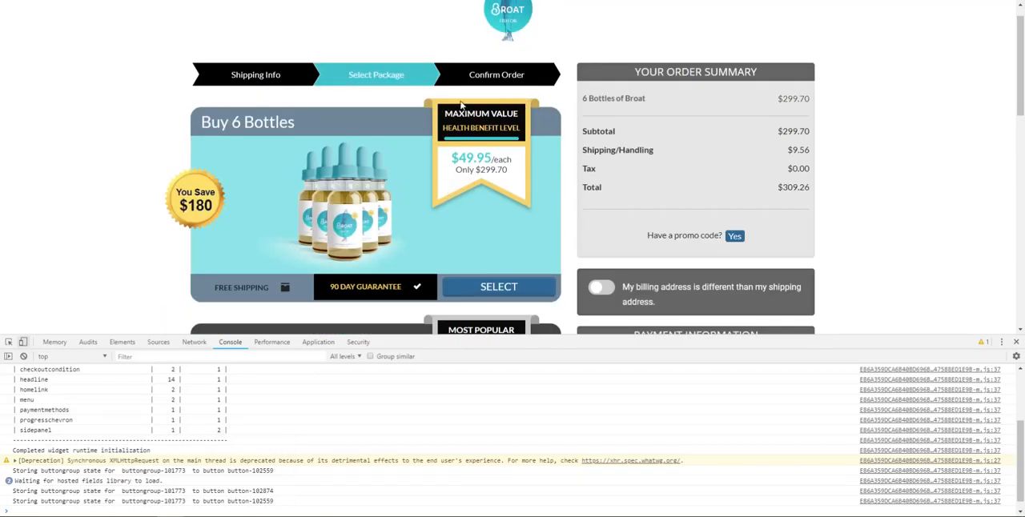
{"action": "left_click_drag", "start_coordinate": [446, 115], "coordinate": [527, 120]}
{"action": "left_click_drag", "start_coordinate": [446, 135], "coordinate": [470, 130]}
{"action": "left_click", "coordinate": [471, 130]}
{"action": "left_click_drag", "start_coordinate": [451, 162], "coordinate": [513, 179]}
{"action": "left_click", "coordinate": [513, 180]}
{"action": "scroll", "coordinate": [520, 177], "scroll_direction": "down", "scroll_amount": 2}
{"action": "scroll", "coordinate": [478, 119], "scroll_direction": "up", "scroll_amount": 2}
{"action": "left_click_drag", "start_coordinate": [446, 115], "coordinate": [513, 161]}
{"action": "left_click", "coordinate": [510, 172]}
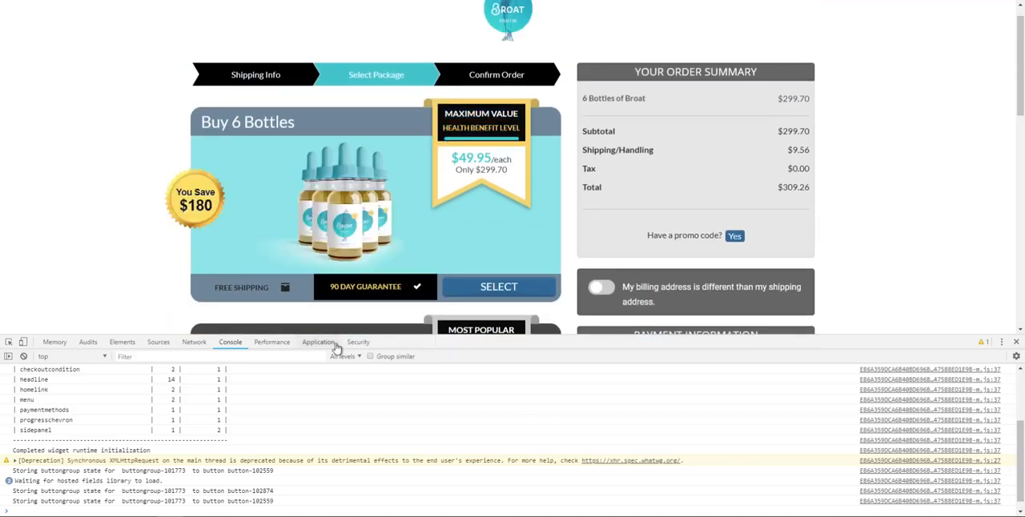
Return to the Broat Step 2 editor, add a text block inside the pricing column, and close its settings
{"action": "left_click", "coordinate": [212, 488]}
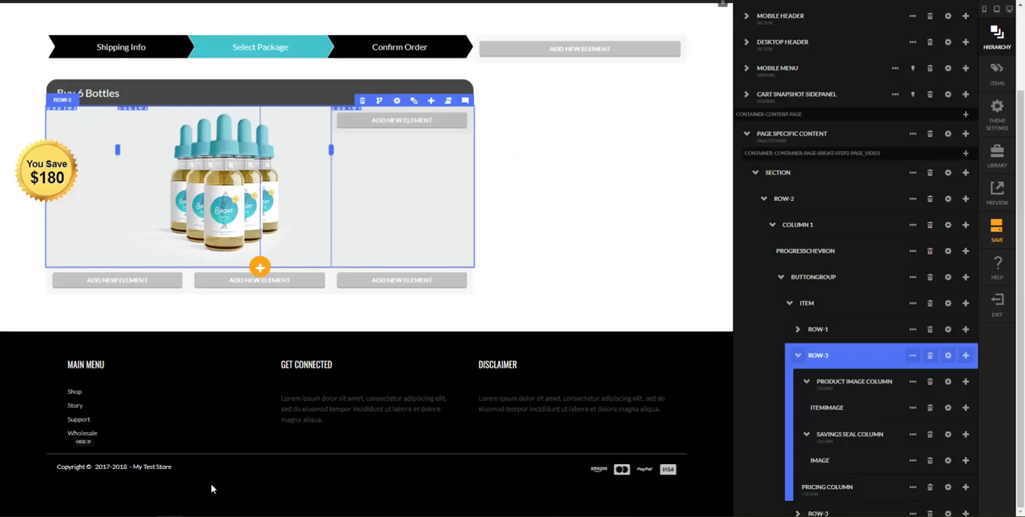
{"action": "left_click", "coordinate": [840, 410]}
{"action": "scroll", "coordinate": [844, 414], "scroll_direction": "down", "scroll_amount": 1}
{"action": "left_click", "coordinate": [840, 415]}
{"action": "left_click", "coordinate": [835, 430]}
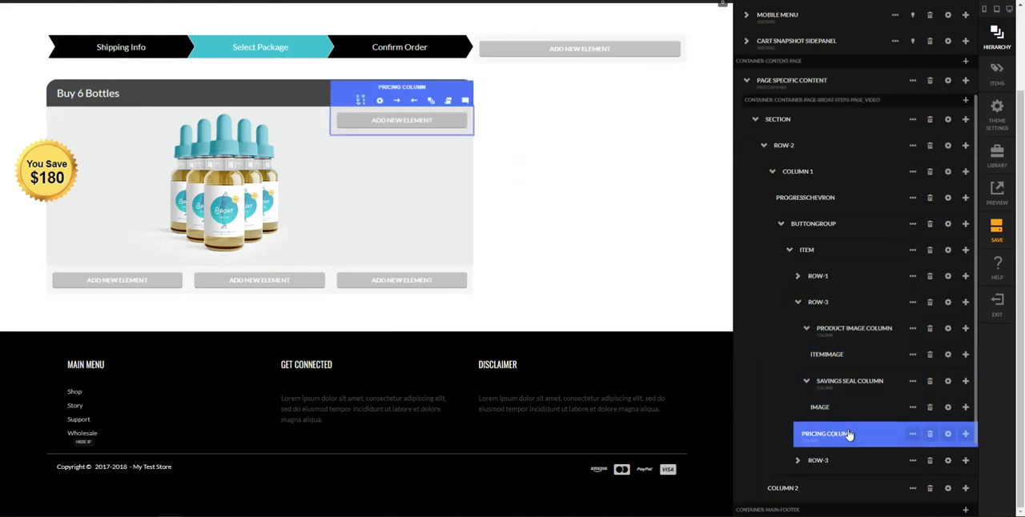
{"action": "left_click", "coordinate": [964, 435]}
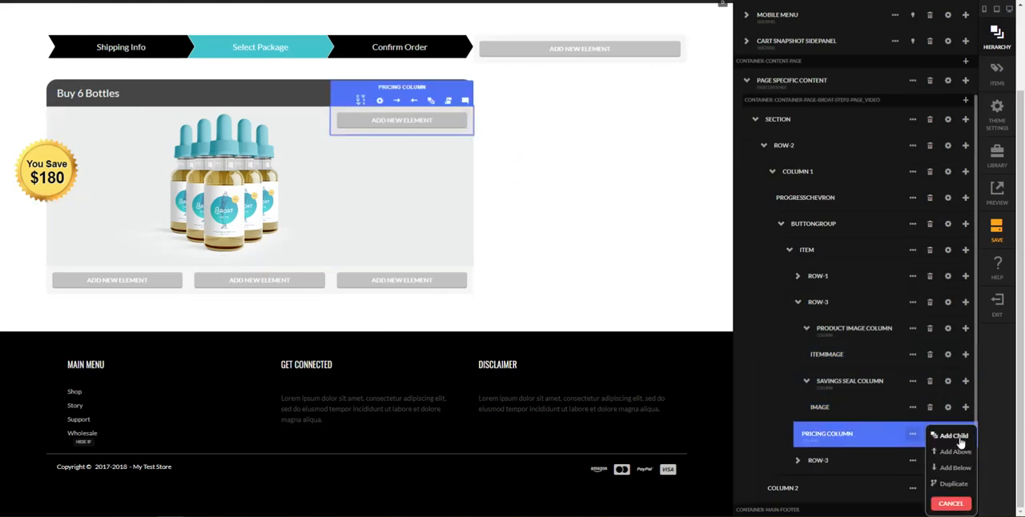
{"action": "left_click", "coordinate": [960, 439]}
{"action": "type", "text": "textbl"}
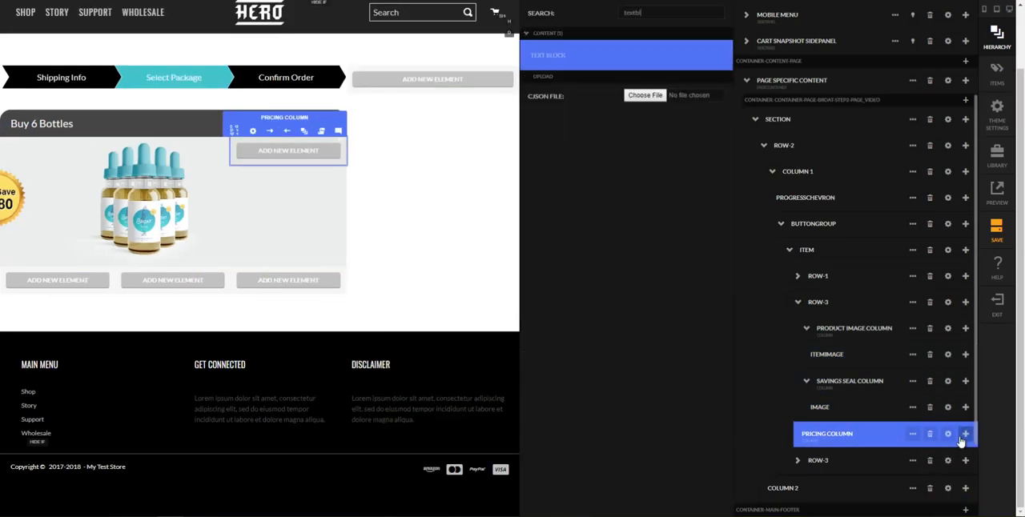
{"action": "key", "text": "Return"}
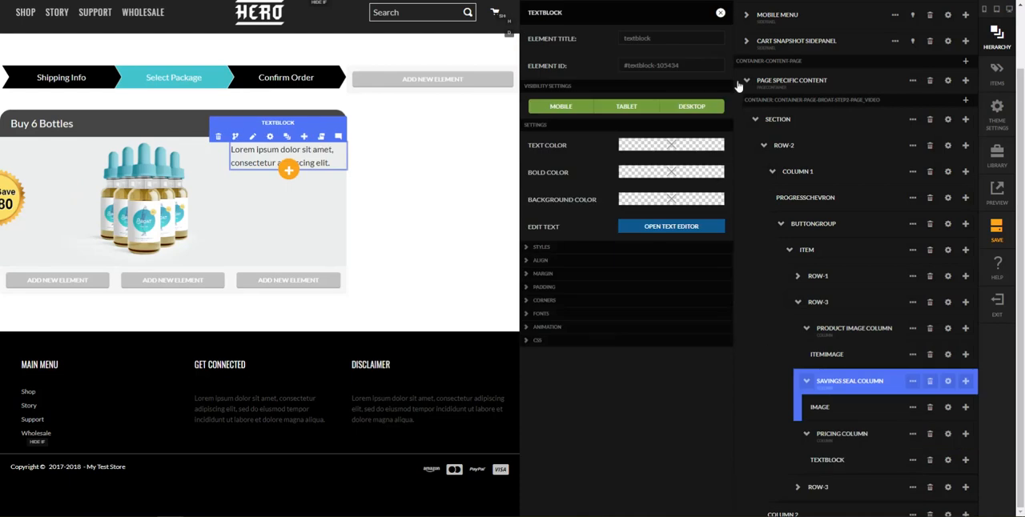
{"action": "left_click", "coordinate": [721, 13]}
Duplicate the text block in the pricing column
{"action": "left_click", "coordinate": [912, 460]}
{"action": "left_click", "coordinate": [912, 460]}
{"action": "scroll", "coordinate": [910, 472], "scroll_direction": "down", "scroll_amount": 1}
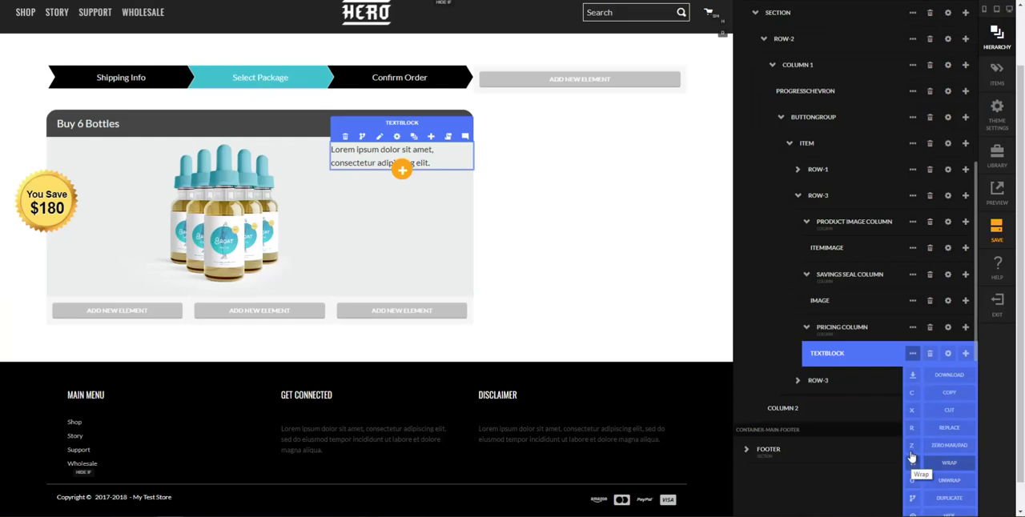
{"action": "scroll", "coordinate": [960, 364], "scroll_direction": "down", "scroll_amount": 1}
{"action": "left_click", "coordinate": [967, 354]}
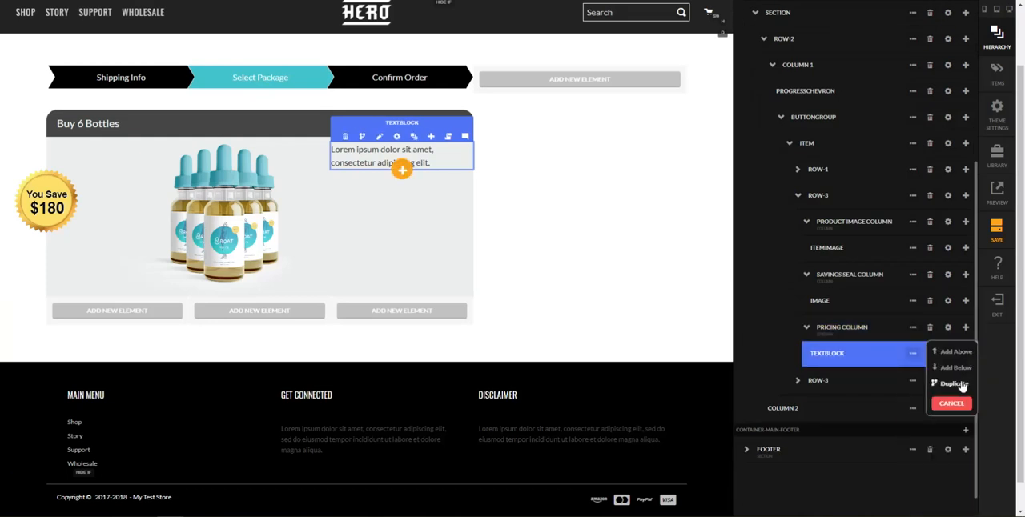
{"action": "left_click", "coordinate": [970, 372]}
Add an image element below the second text block in the pricing column
{"action": "left_click", "coordinate": [965, 378]}
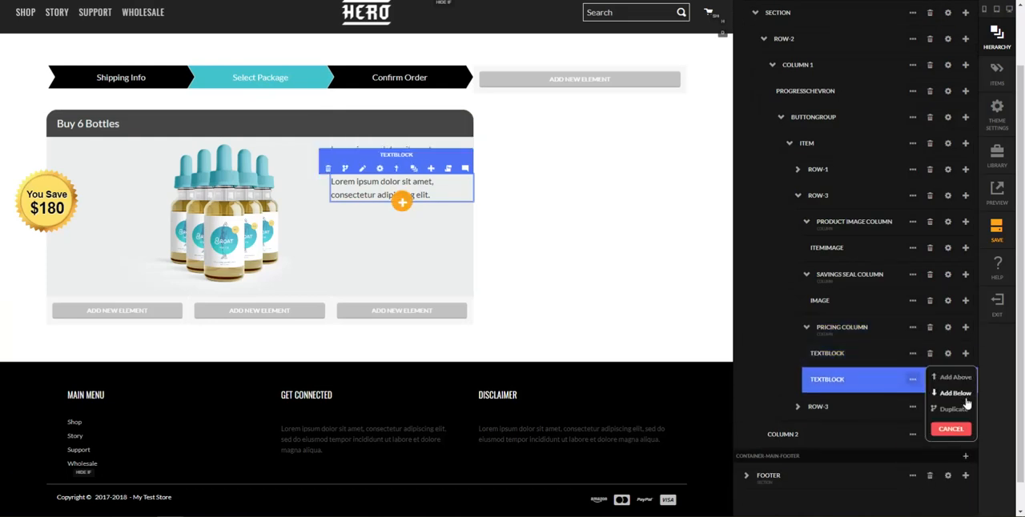
{"action": "left_click", "coordinate": [958, 393]}
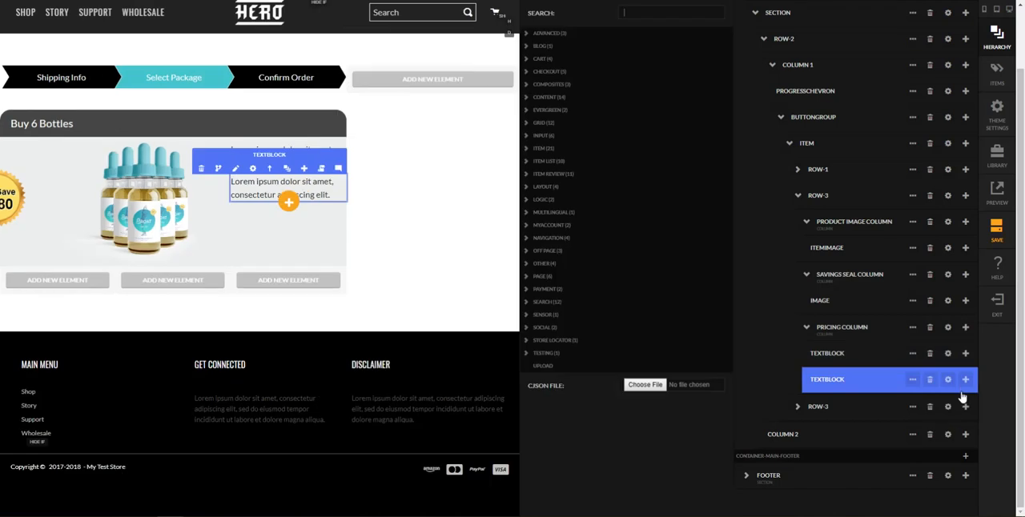
{"action": "type", "text": "image"}
{"action": "key", "text": "Return"}
{"action": "left_click", "coordinate": [965, 405]}
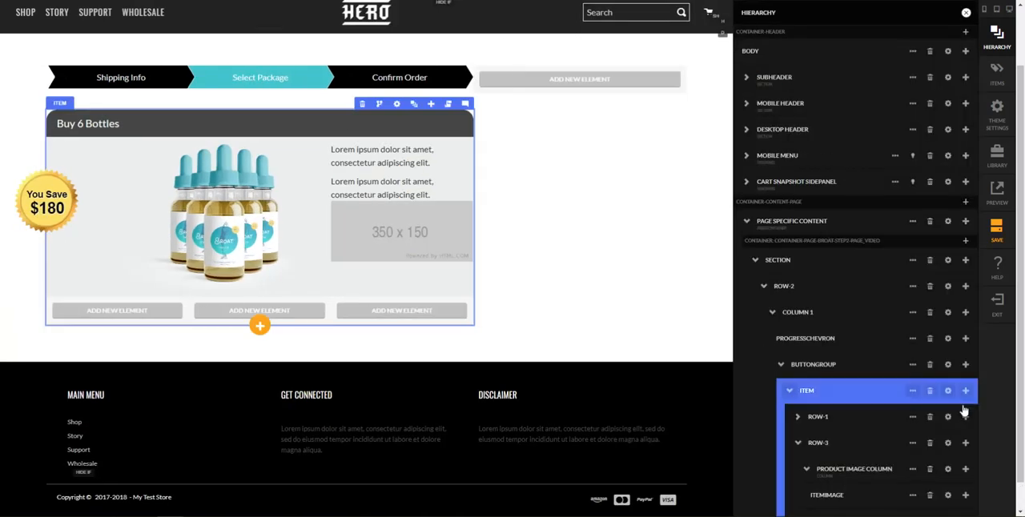
Add another text block below the pricing column's placeholder image and close the open settings
{"action": "scroll", "coordinate": [951, 432], "scroll_direction": "down", "scroll_amount": 4}
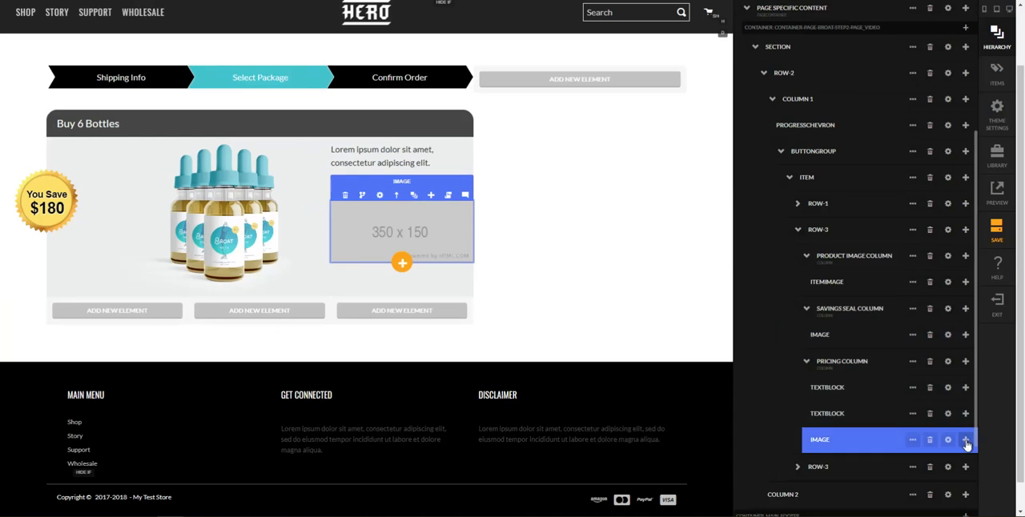
{"action": "left_click", "coordinate": [965, 440]}
{"action": "left_click", "coordinate": [953, 456]}
{"action": "type", "text": "text block"}
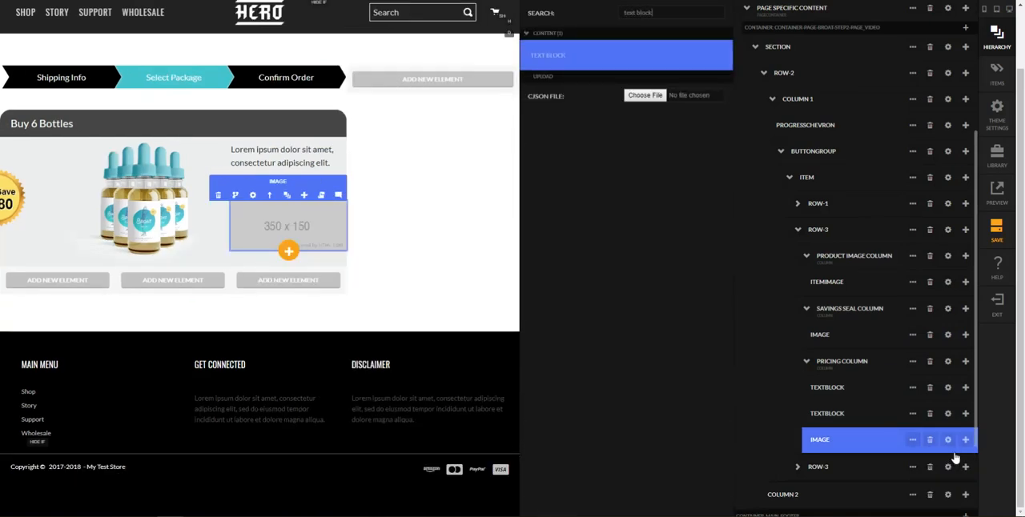
{"action": "key", "text": "Return"}
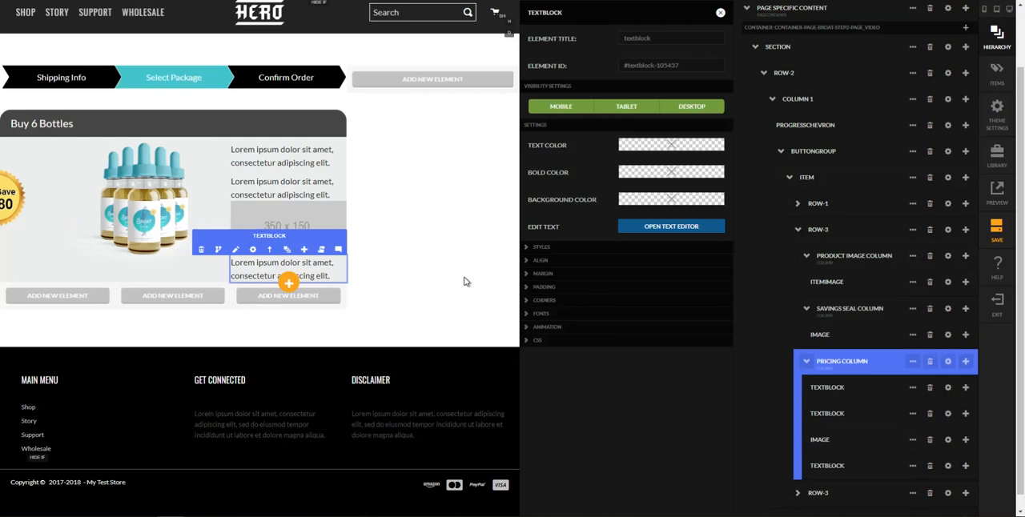
{"action": "left_click", "coordinate": [465, 281]}
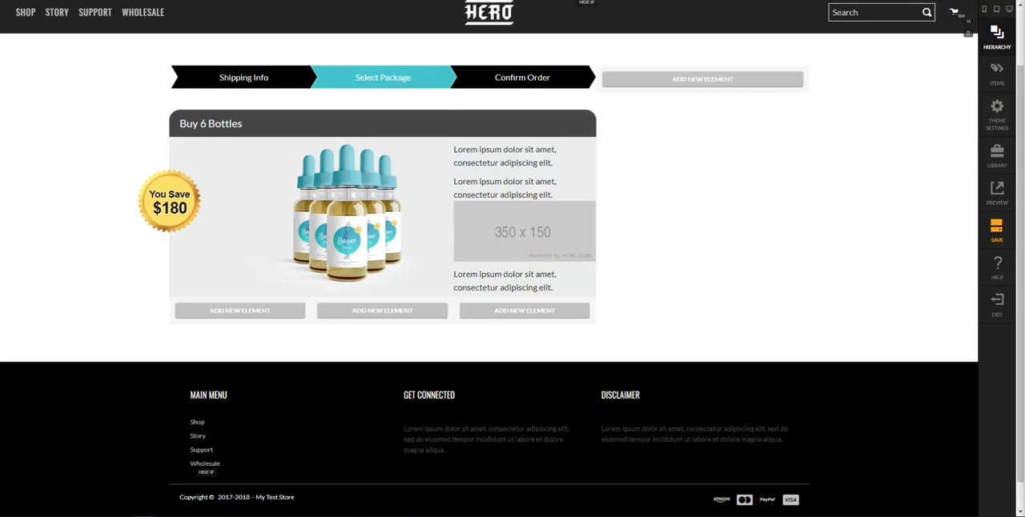
Replace the first pricing text block's placeholder text with "Maximum Health"
{"action": "double_click", "coordinate": [515, 149]}
{"action": "key", "text": "ctrl+a"}
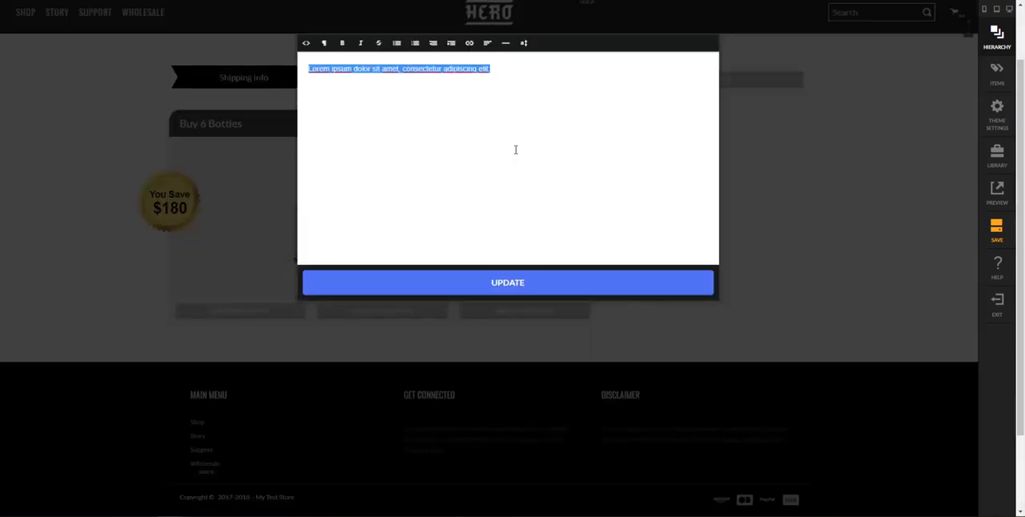
{"action": "type", "text": "Maximum Health"}
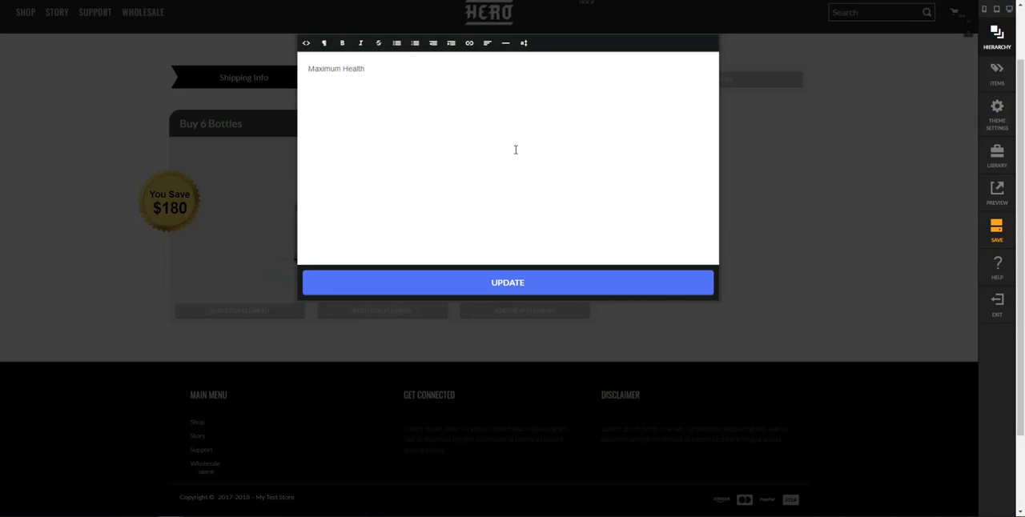
{"action": "left_click", "coordinate": [513, 281]}
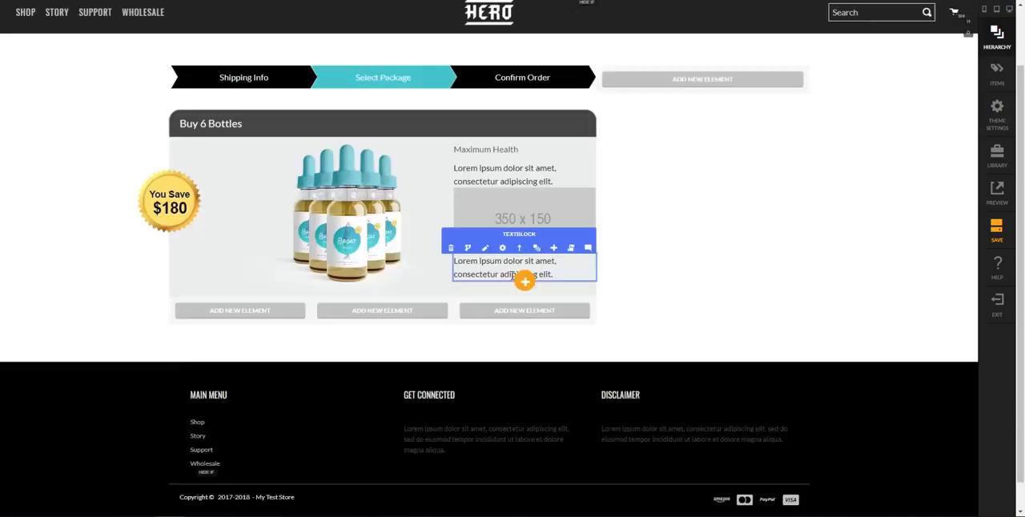
Replace the second pricing text block's placeholder text with "Health Benefit"
{"action": "double_click", "coordinate": [535, 176]}
{"action": "key", "text": "ctrl+a"}
{"action": "type", "text": "Health"}
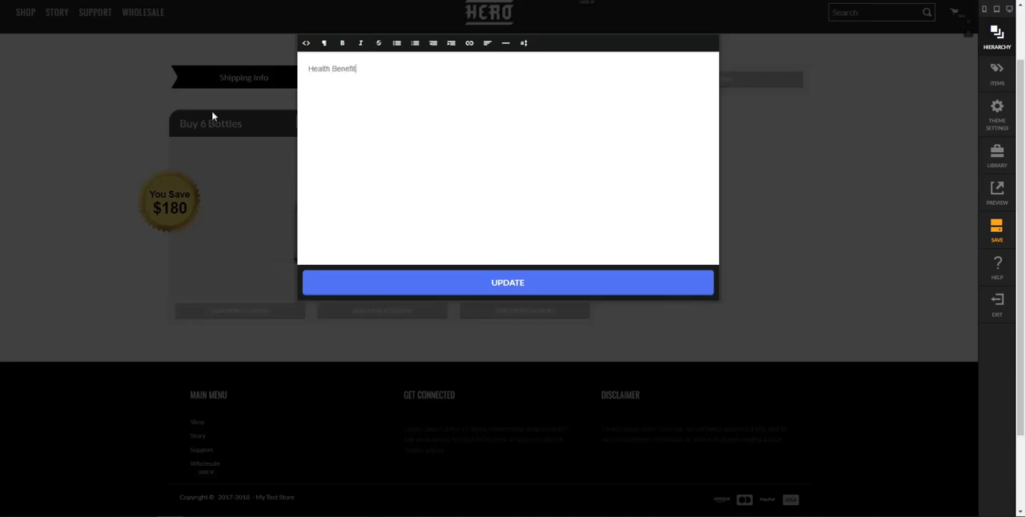
{"action": "left_click", "coordinate": [569, 280]}
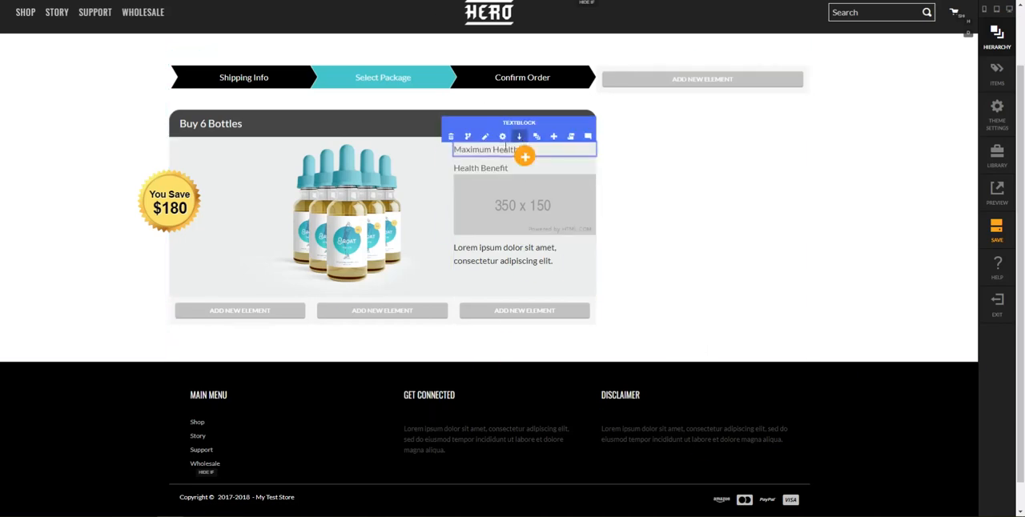
Set the text color of the "Maximum Health" text block to white
{"action": "left_click", "coordinate": [502, 137]}
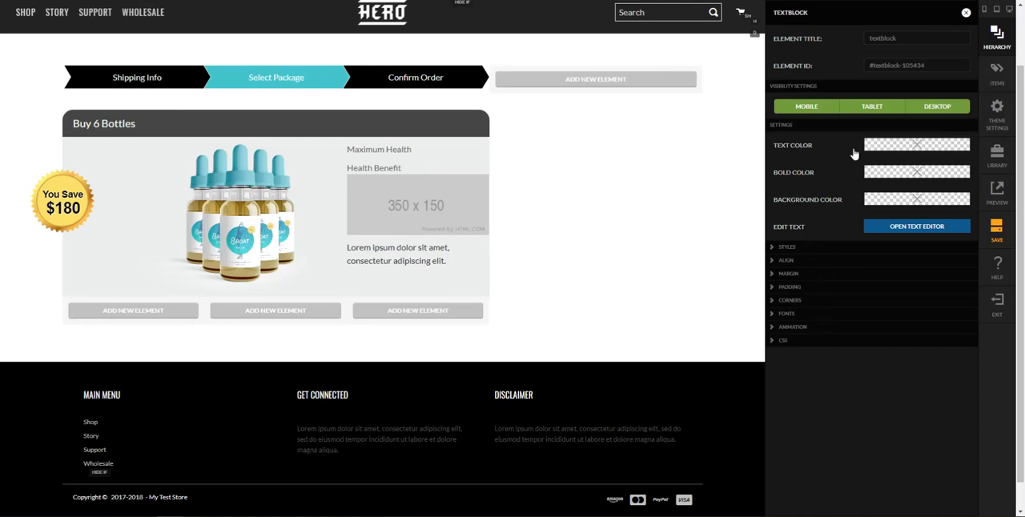
{"action": "left_click", "coordinate": [885, 146]}
{"action": "left_click", "coordinate": [671, 38]}
{"action": "left_click", "coordinate": [681, 144]}
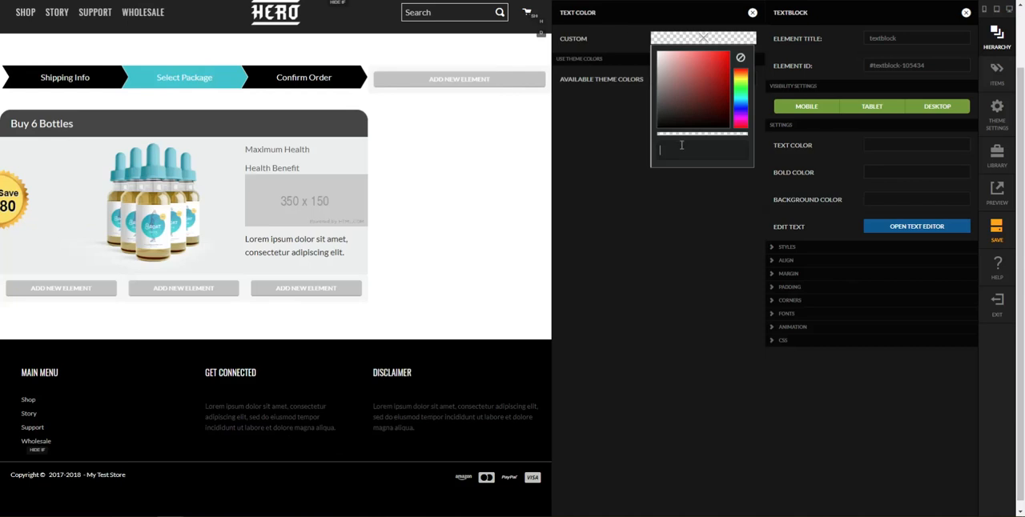
{"action": "type", "text": "white"}
{"action": "key", "text": "Return"}
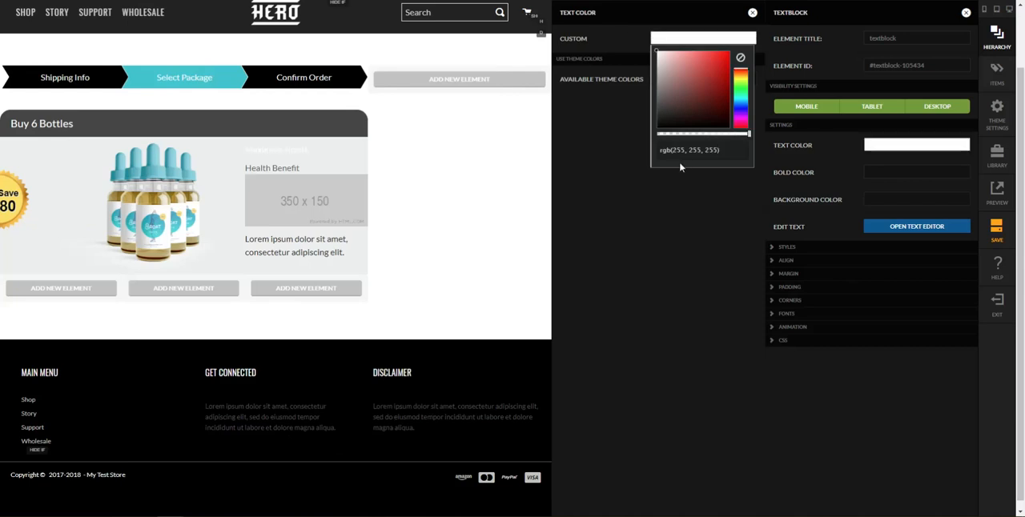
{"action": "left_click", "coordinate": [733, 241]}
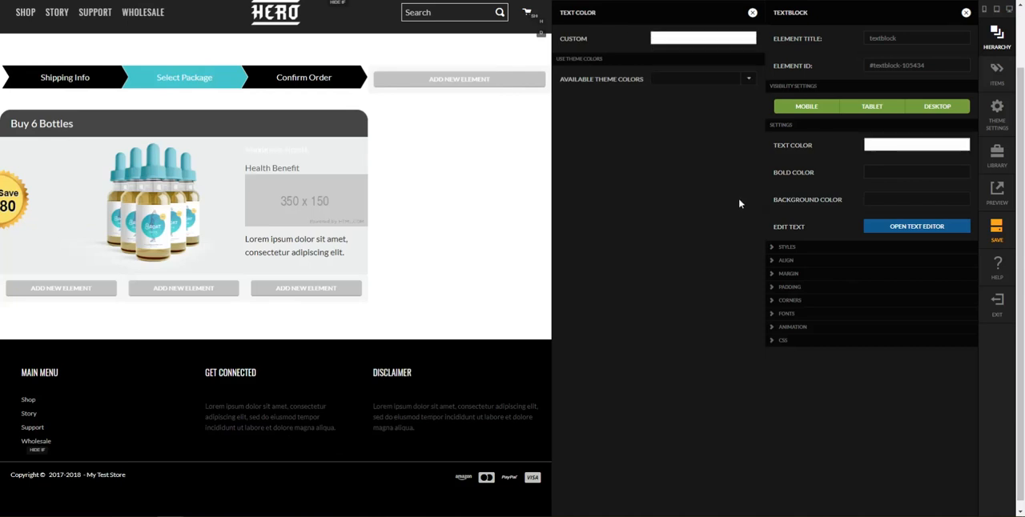
Set the "Maximum Health" text block's small-screen alignment to center and close the text color options
{"action": "left_click", "coordinate": [813, 265]}
{"action": "left_click", "coordinate": [887, 281]}
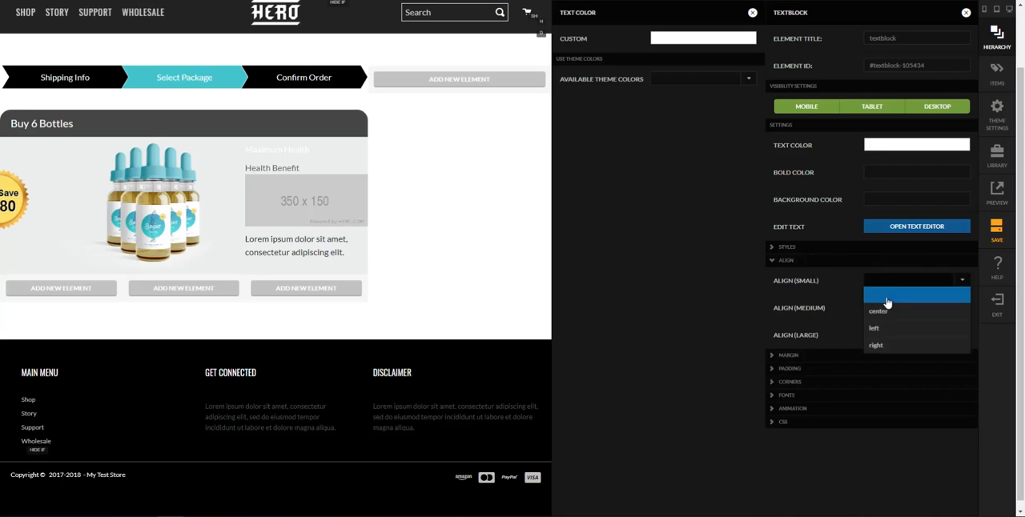
{"action": "left_click", "coordinate": [879, 311]}
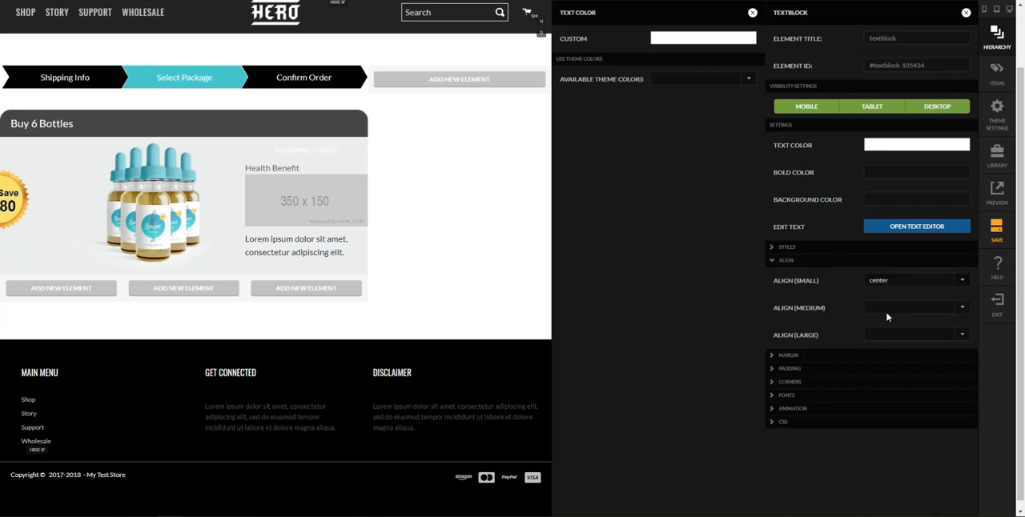
{"action": "left_click", "coordinate": [753, 12]}
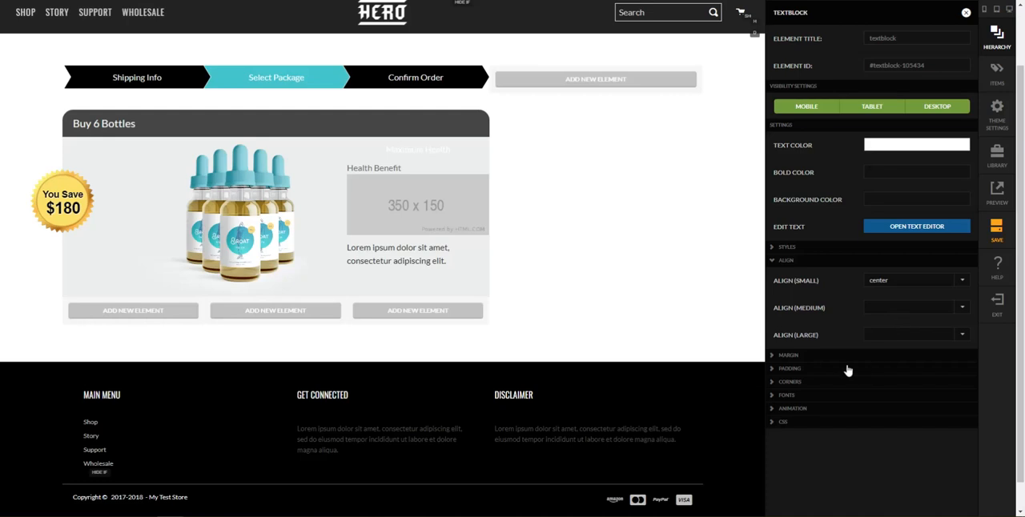
Set the "Maximum Health" text block's margins for mobile and up to 15 px top, 20 px right, 3 px bottom and 20 px left
{"action": "left_click", "coordinate": [876, 357]}
{"action": "double_click", "coordinate": [927, 391]}
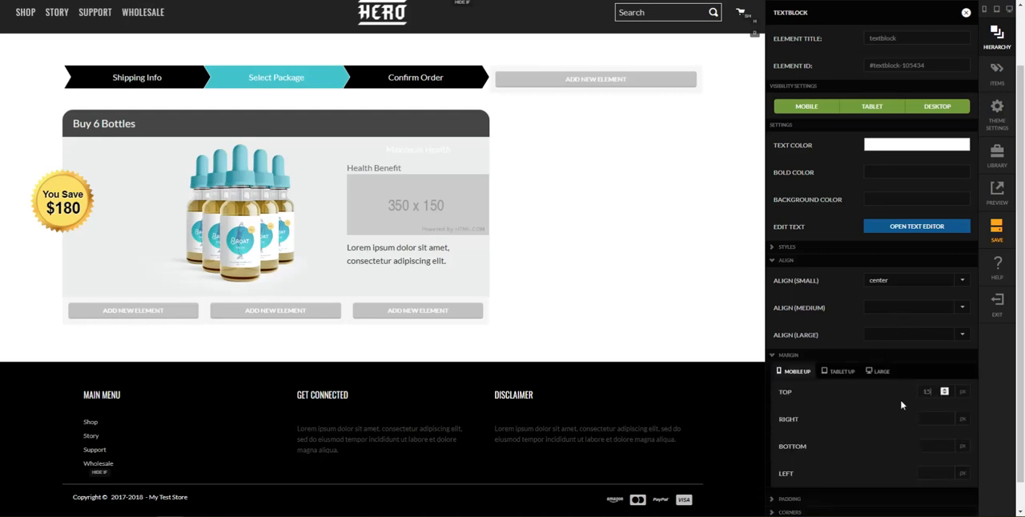
{"action": "key", "text": "Tab"}
{"action": "type", "text": "20"}
{"action": "key", "text": "Tab"}
{"action": "type", "text": "3"}
{"action": "key", "text": "Tab"}
{"action": "type", "text": "20"}
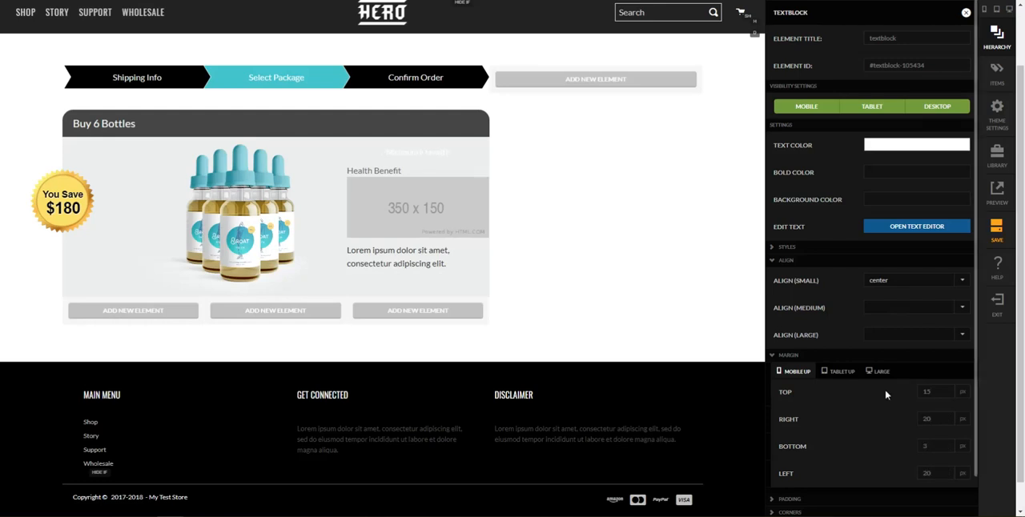
Set the "Maximum Health" text block's small-screen font size to 16 px and its font weight to bold, and close its settings
{"action": "scroll", "coordinate": [883, 394], "scroll_direction": "down", "scroll_amount": 1}
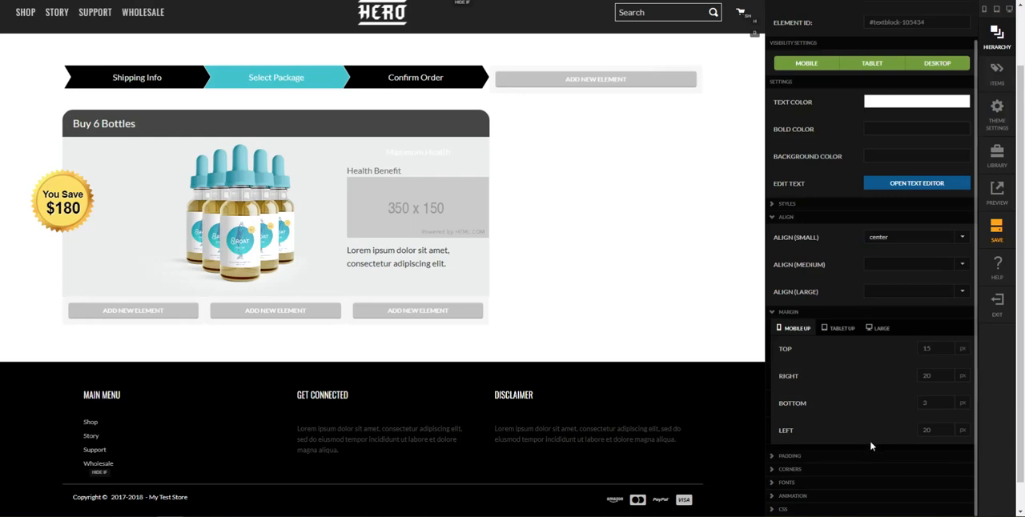
{"action": "left_click", "coordinate": [812, 485]}
{"action": "scroll", "coordinate": [904, 480], "scroll_direction": "down", "scroll_amount": 4}
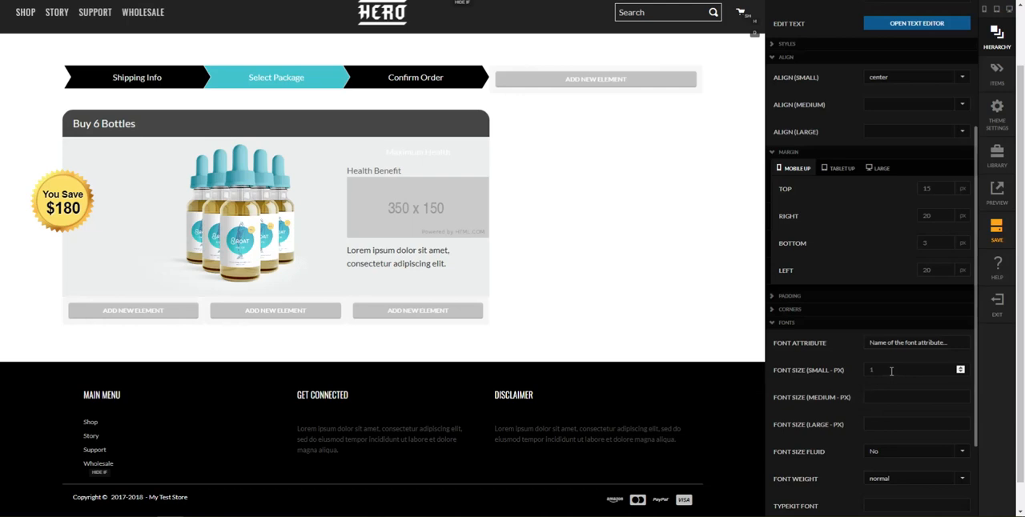
{"action": "scroll", "coordinate": [890, 376], "scroll_direction": "down", "scroll_amount": 3}
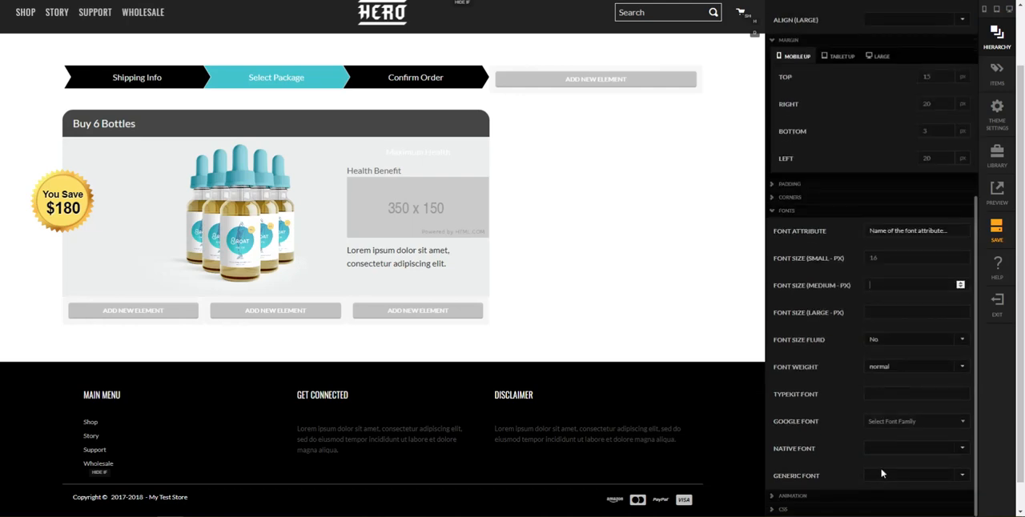
{"action": "left_click", "coordinate": [898, 369]}
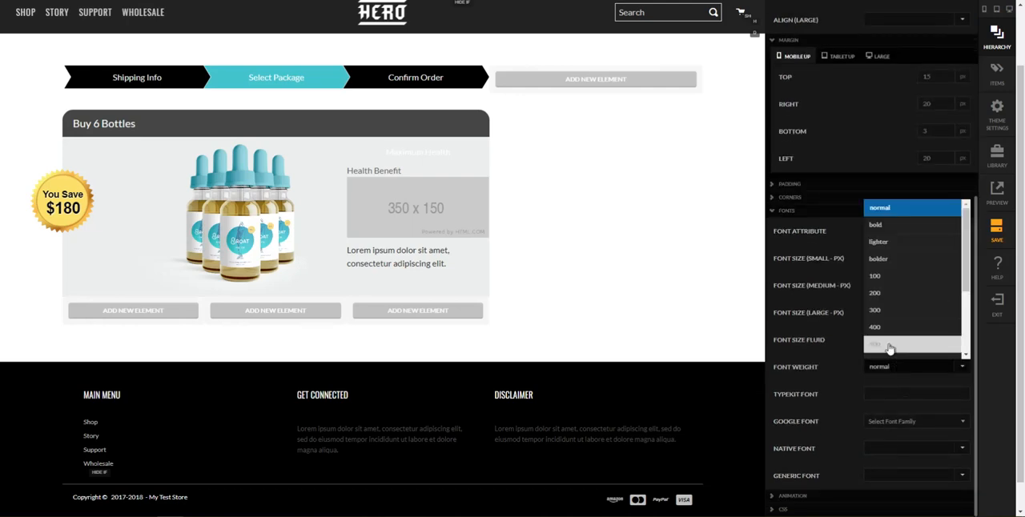
{"action": "left_click", "coordinate": [887, 225]}
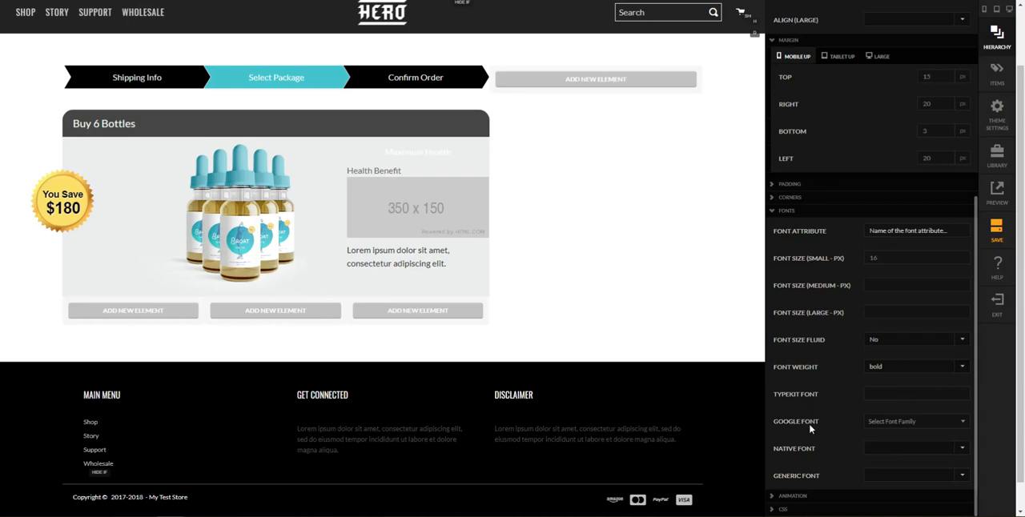
{"action": "scroll", "coordinate": [920, 321], "scroll_direction": "up", "scroll_amount": 4}
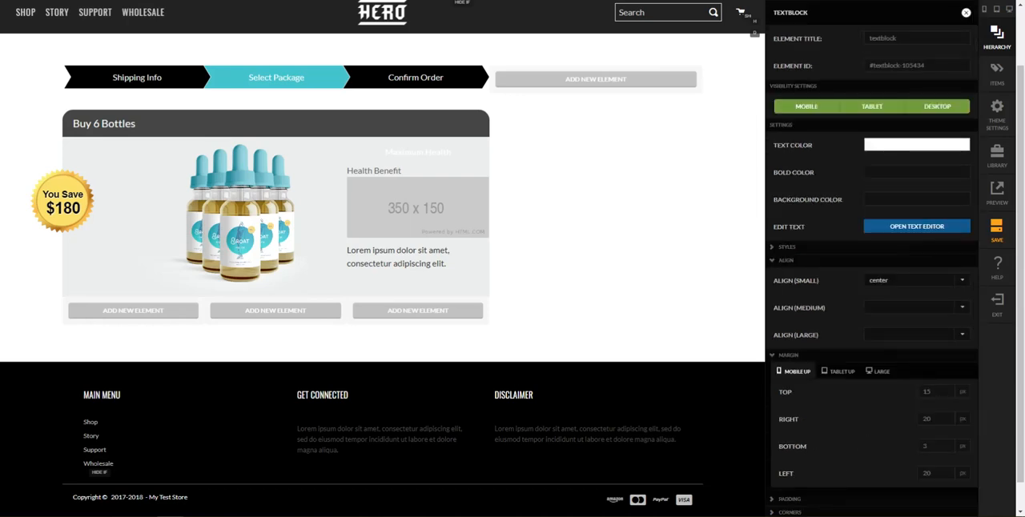
{"action": "left_click", "coordinate": [652, 269]}
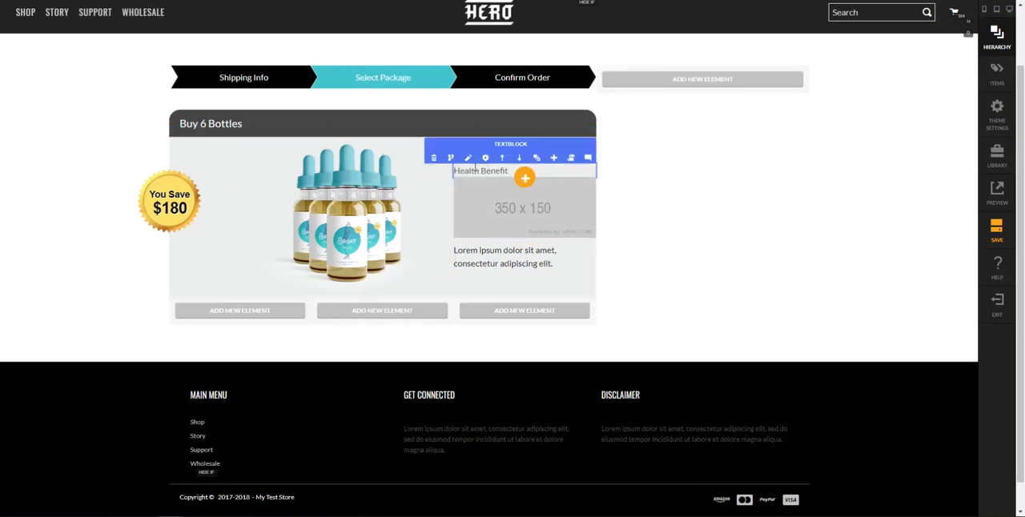
Set the text color of the "Health Benefit" text block to rgb(250, 214, 104) and close the text color options
{"action": "left_click", "coordinate": [484, 157]}
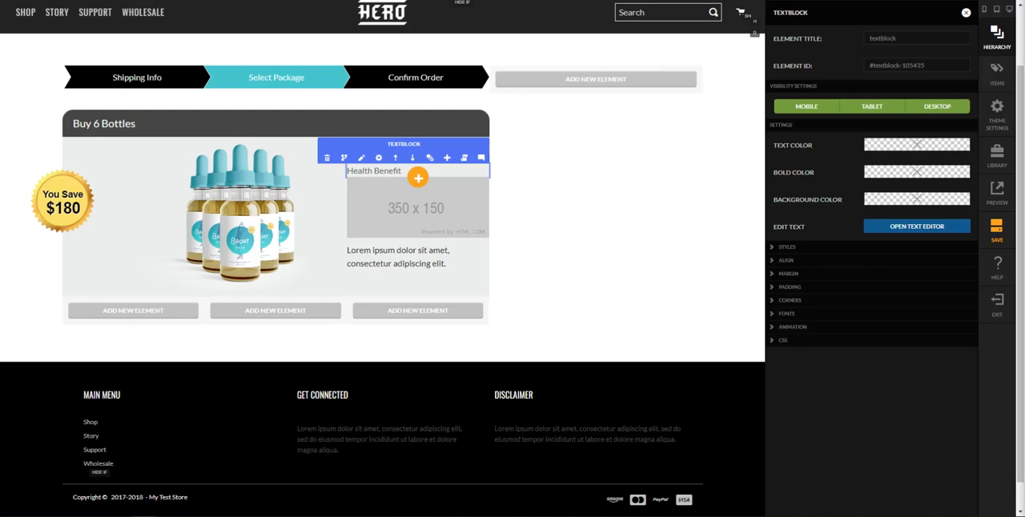
{"action": "left_click", "coordinate": [913, 147]}
{"action": "left_click", "coordinate": [670, 43]}
{"action": "left_click", "coordinate": [690, 148]}
{"action": "type", "text": "rgb(250, 214, 104)"}
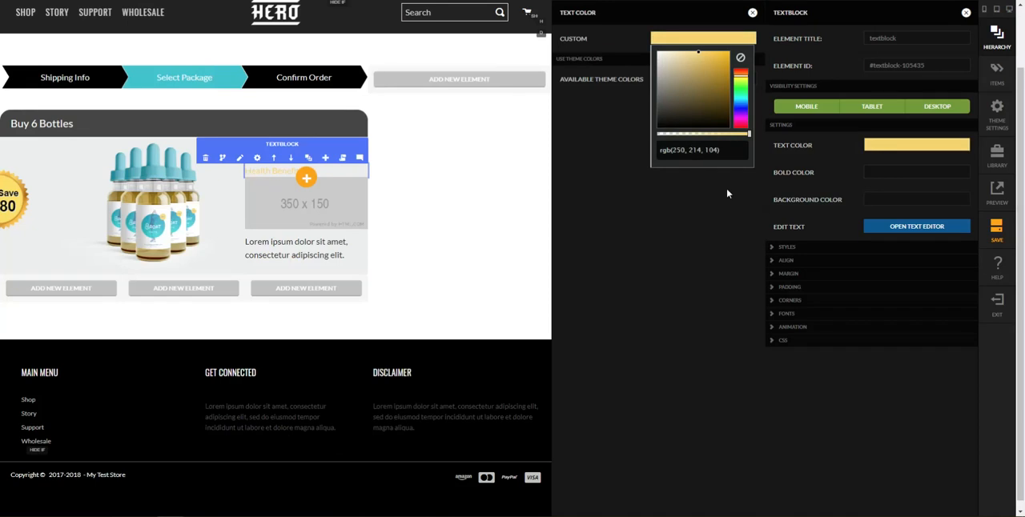
{"action": "left_click", "coordinate": [751, 13]}
Center the "Health Benefit" text block for small screens and set its mobile-and-up top margin to 5 px
{"action": "left_click", "coordinate": [841, 263]}
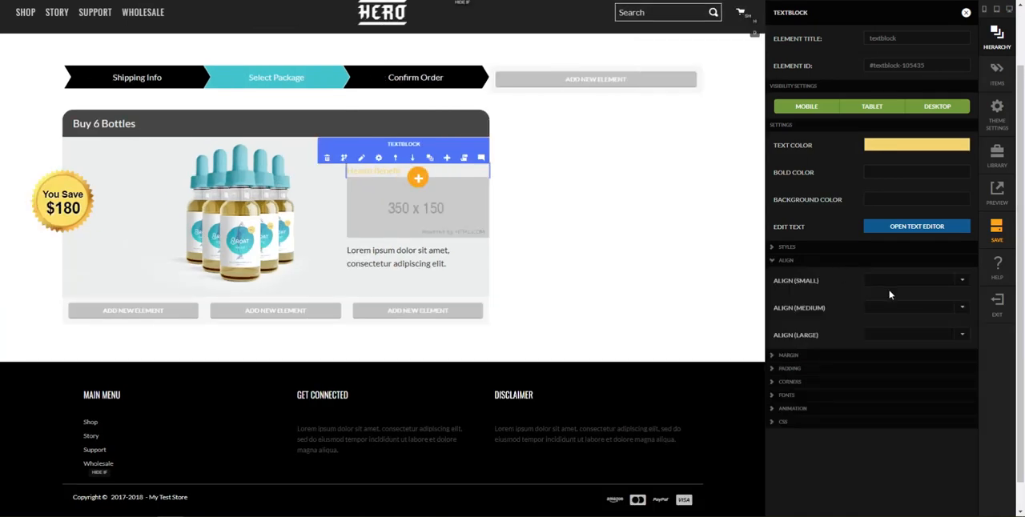
{"action": "left_click", "coordinate": [892, 283]}
{"action": "left_click", "coordinate": [903, 316]}
{"action": "left_click", "coordinate": [850, 357]}
{"action": "double_click", "coordinate": [927, 391]}
{"action": "type", "text": "5"}
{"action": "key", "text": "Tab"}
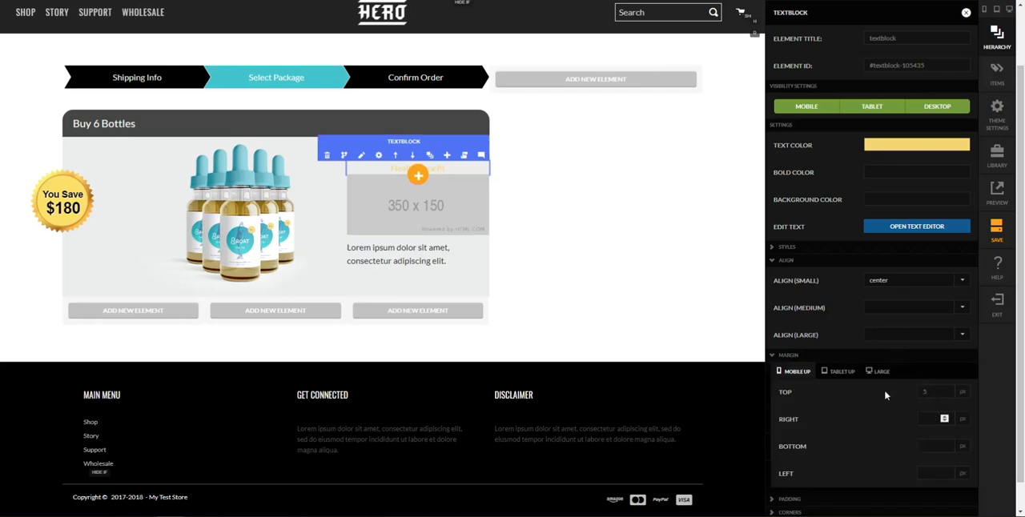
Give the "Health Benefit" text block a small-screen font size of 13 px and a bold weight, and close its settings
{"action": "scroll", "coordinate": [849, 448], "scroll_direction": "down", "scroll_amount": 2}
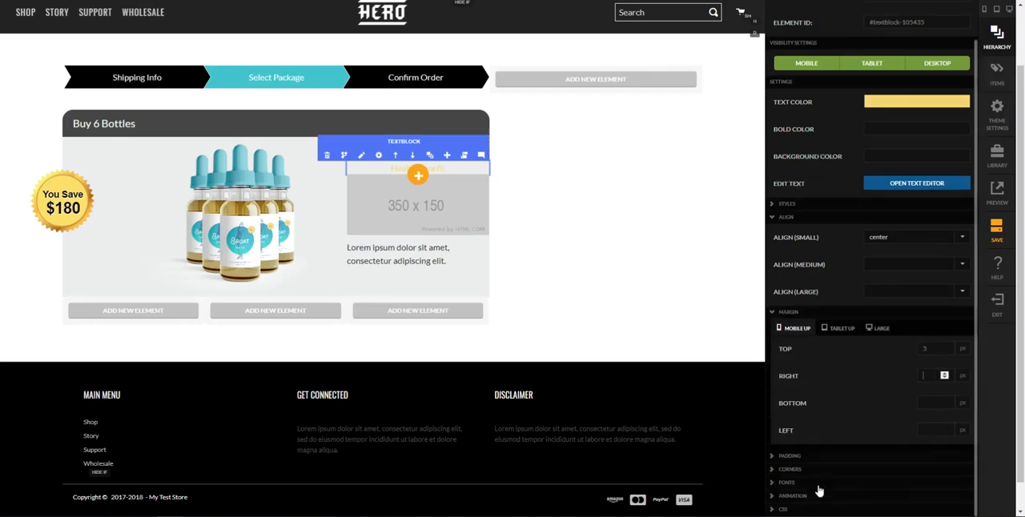
{"action": "left_click", "coordinate": [820, 482]}
{"action": "scroll", "coordinate": [871, 437], "scroll_direction": "down", "scroll_amount": 5}
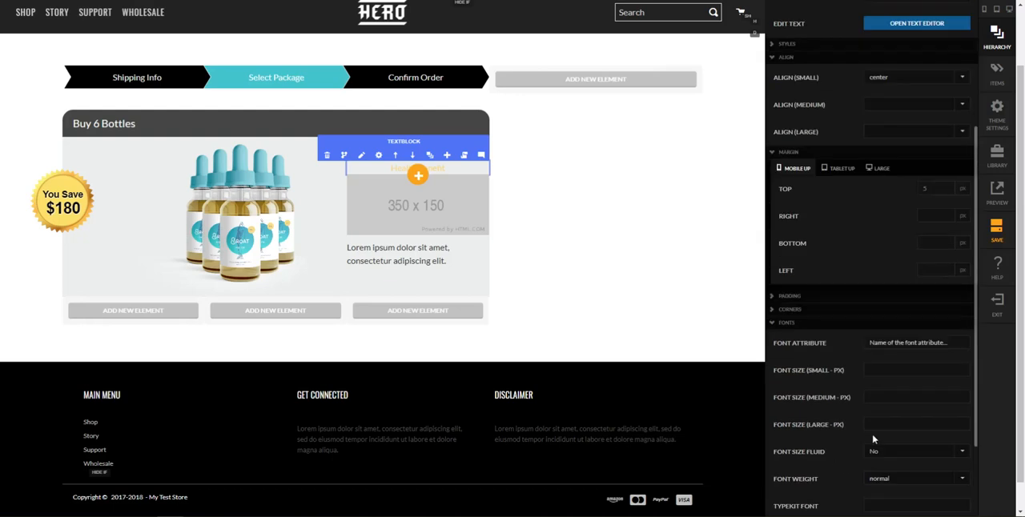
{"action": "scroll", "coordinate": [890, 374], "scroll_direction": "down", "scroll_amount": 3}
{"action": "left_click", "coordinate": [896, 373]}
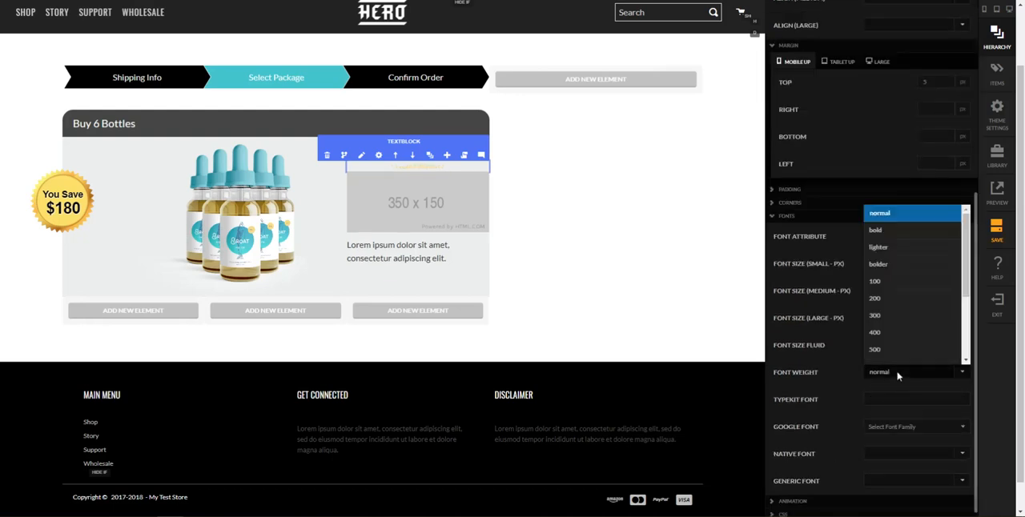
{"action": "left_click", "coordinate": [875, 230]}
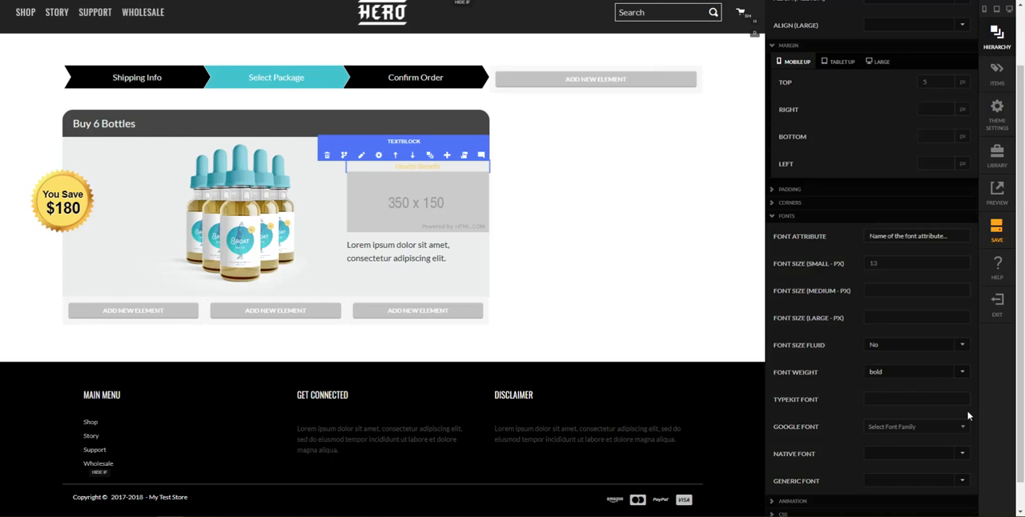
{"action": "left_click", "coordinate": [711, 287]}
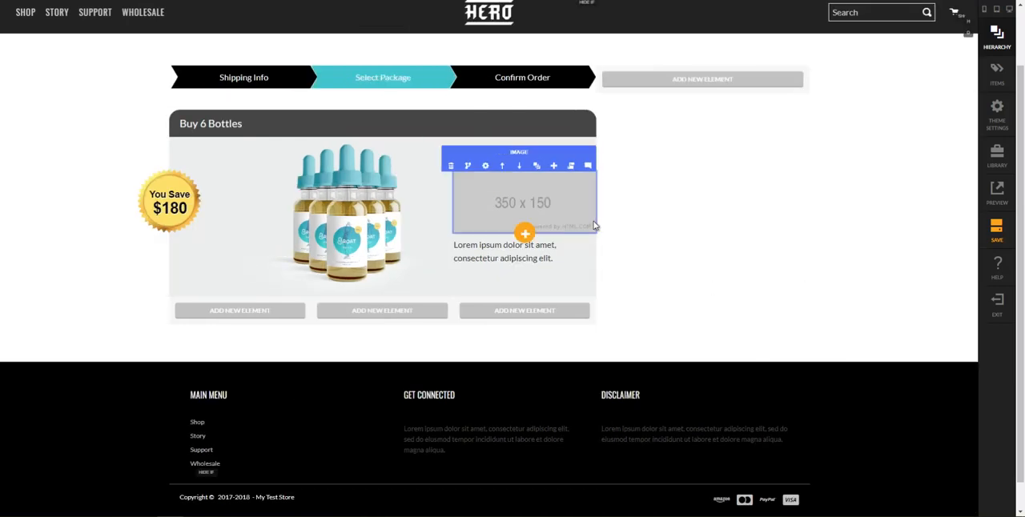
Replace the 350 x 150 placeholder image below "Health Benefit" by uploading teal.png
{"action": "left_click", "coordinate": [485, 165]}
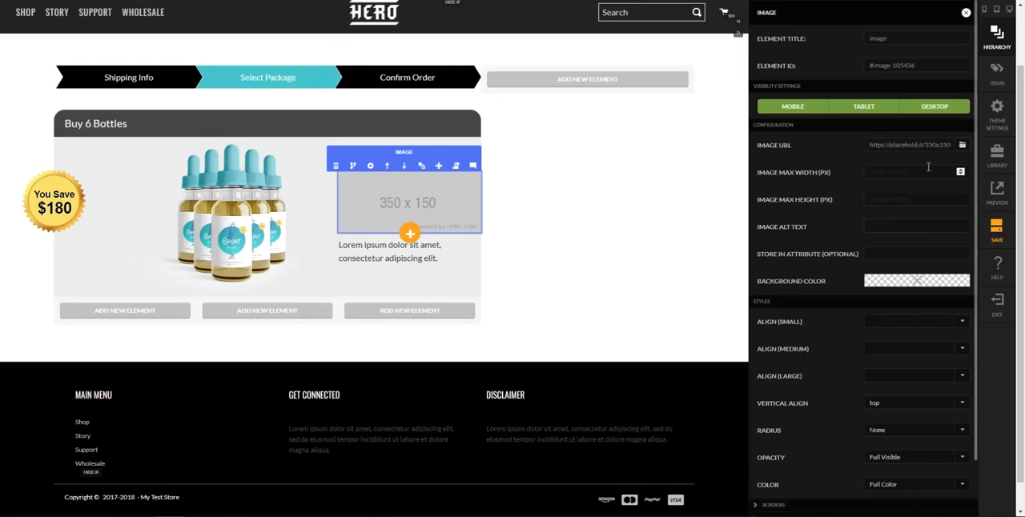
{"action": "left_click", "coordinate": [962, 145]}
{"action": "scroll", "coordinate": [698, 396], "scroll_direction": "down", "scroll_amount": 5}
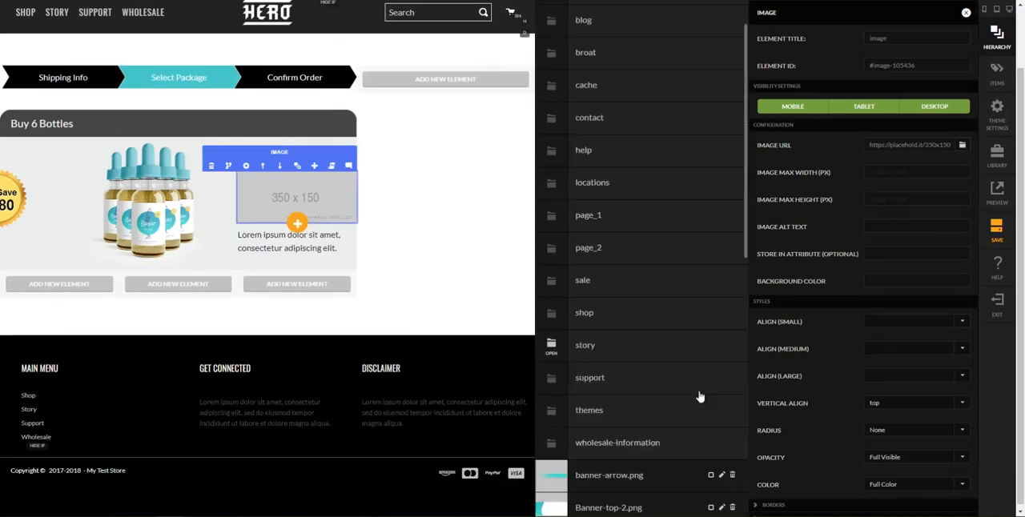
{"action": "scroll", "coordinate": [698, 396], "scroll_direction": "down", "scroll_amount": 3}
{"action": "left_click", "coordinate": [662, 497]}
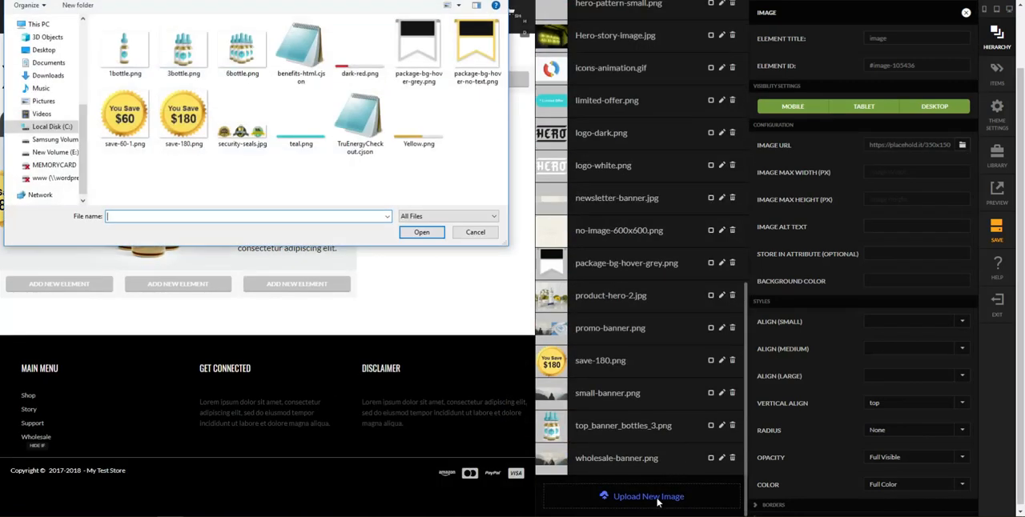
{"action": "double_click", "coordinate": [310, 128]}
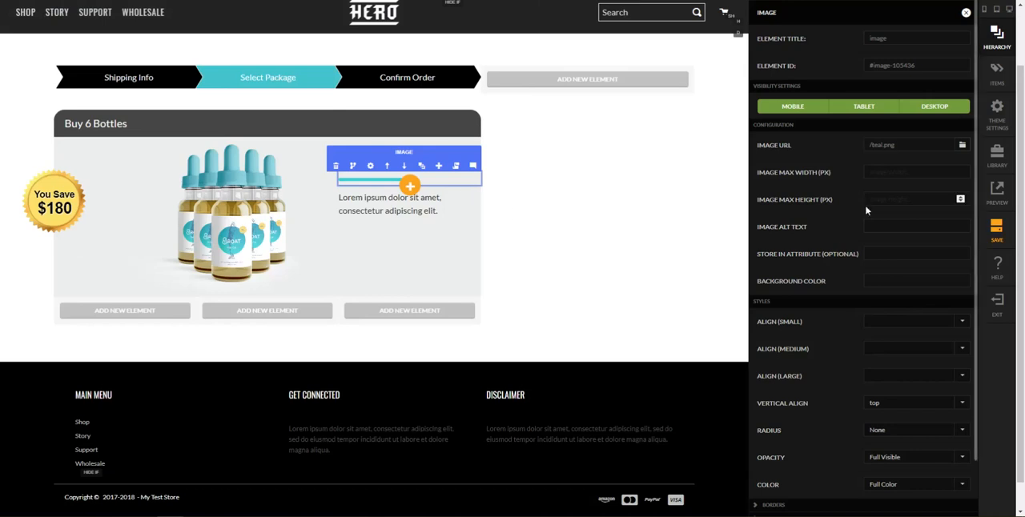
Set the teal bar image's small-screen alignment to center and close its settings
{"action": "left_click", "coordinate": [896, 328]}
{"action": "left_click", "coordinate": [888, 353]}
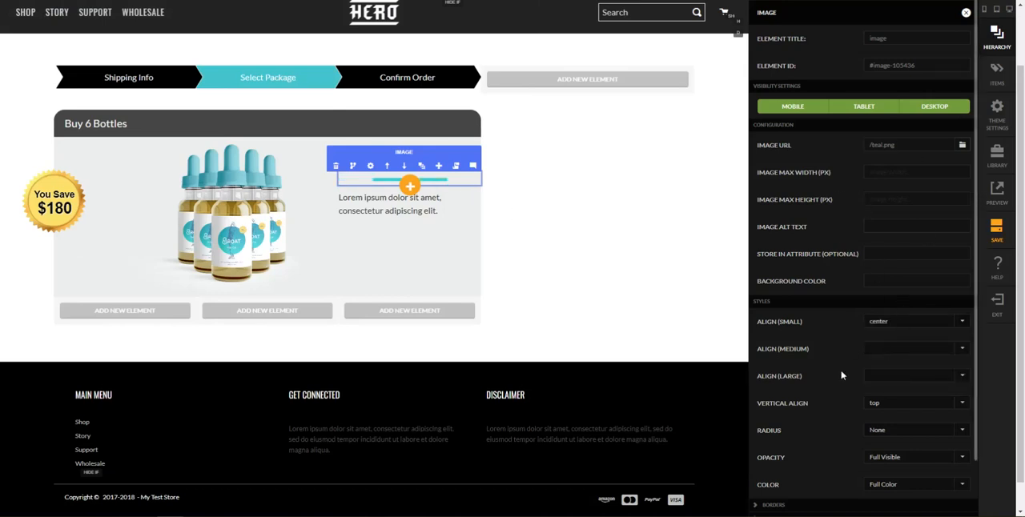
{"action": "scroll", "coordinate": [889, 389], "scroll_direction": "down", "scroll_amount": 2}
{"action": "left_click", "coordinate": [621, 248]}
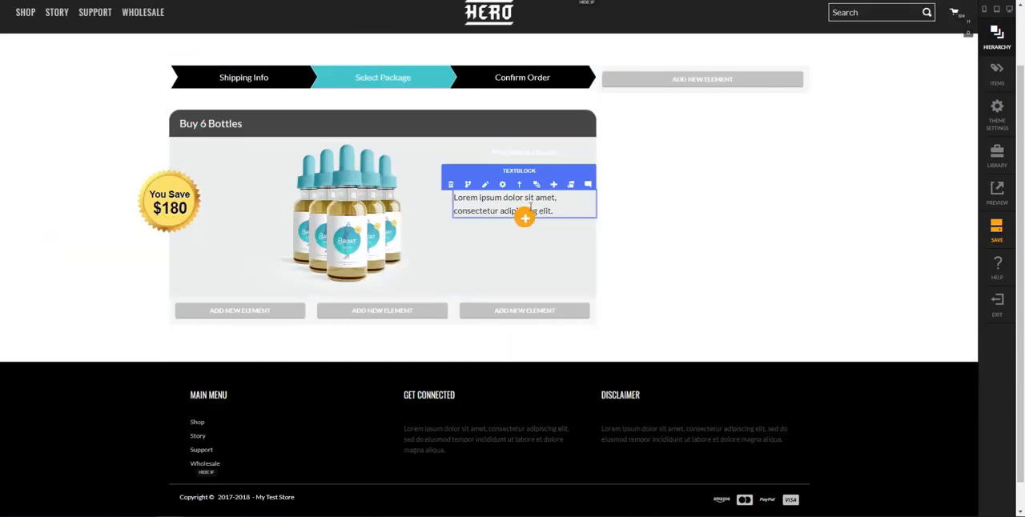
Set the text color of the lorem ipsum text block below the teal bar to rgb(39, 208, 215)
{"action": "left_click", "coordinate": [502, 184]}
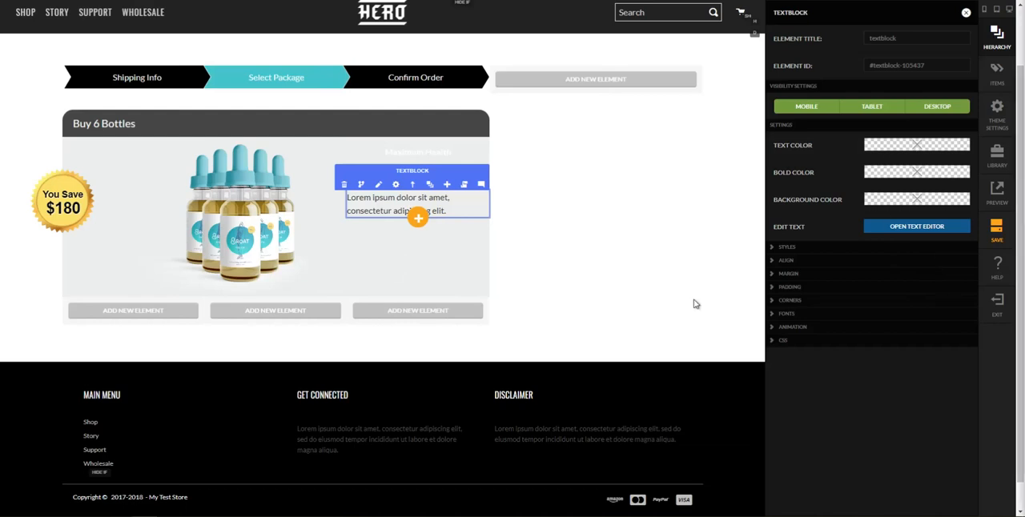
{"action": "left_click", "coordinate": [909, 147]}
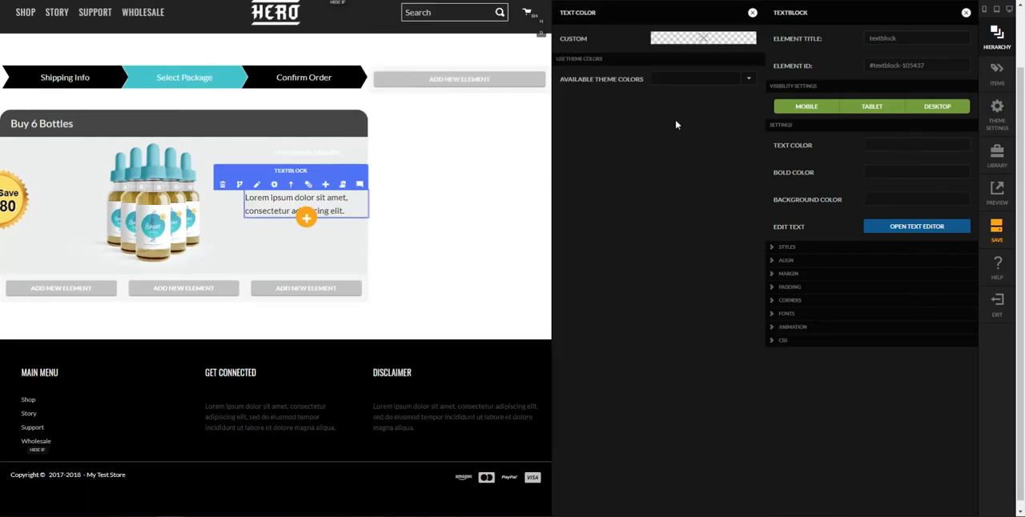
{"action": "left_click", "coordinate": [681, 41]}
{"action": "left_click", "coordinate": [675, 152]}
{"action": "type", "text": "rgb(68, 206, 213)"}
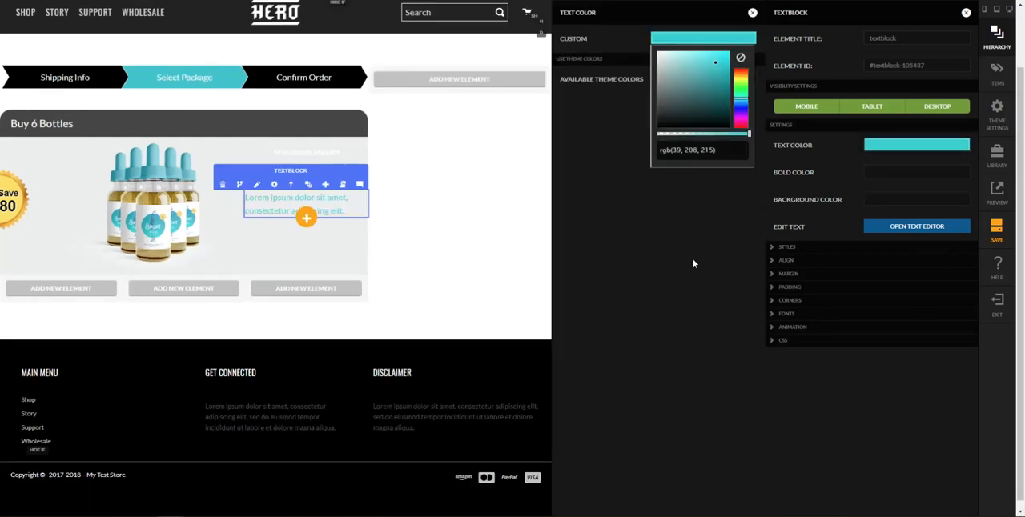
{"action": "left_click", "coordinate": [694, 261]}
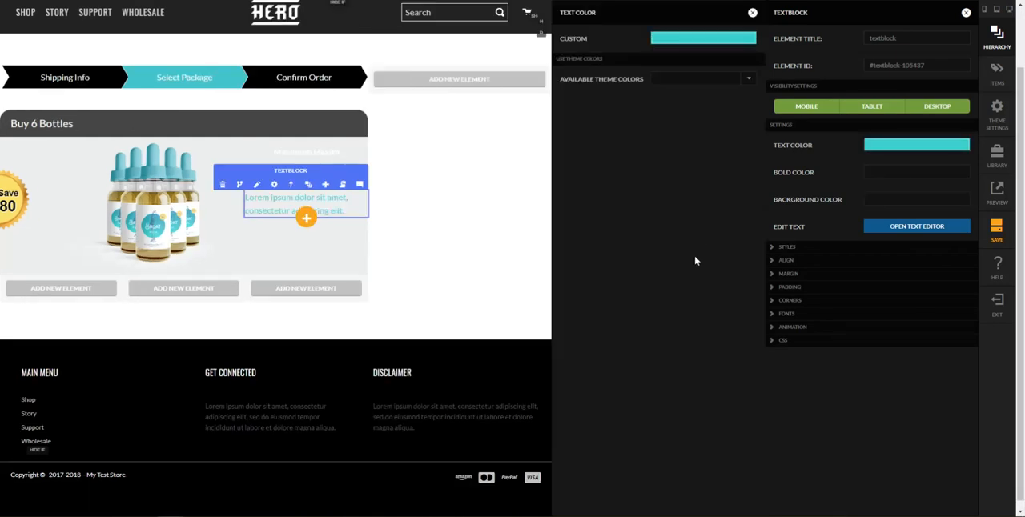
{"action": "left_click", "coordinate": [752, 12]}
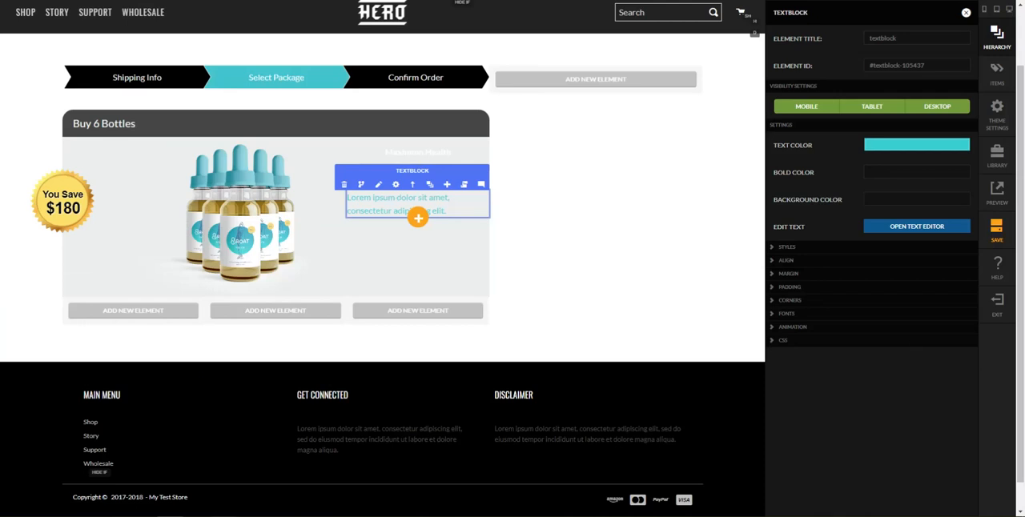
Switch to the reference checkout page, examine the 6-bottle package's pricing ribbon text, and return to the visual editor
{"action": "mouse_move", "coordinate": [171, 516]}
{"action": "left_click", "coordinate": [246, 482]}
{"action": "scroll", "coordinate": [473, 204], "scroll_direction": "down", "scroll_amount": 3}
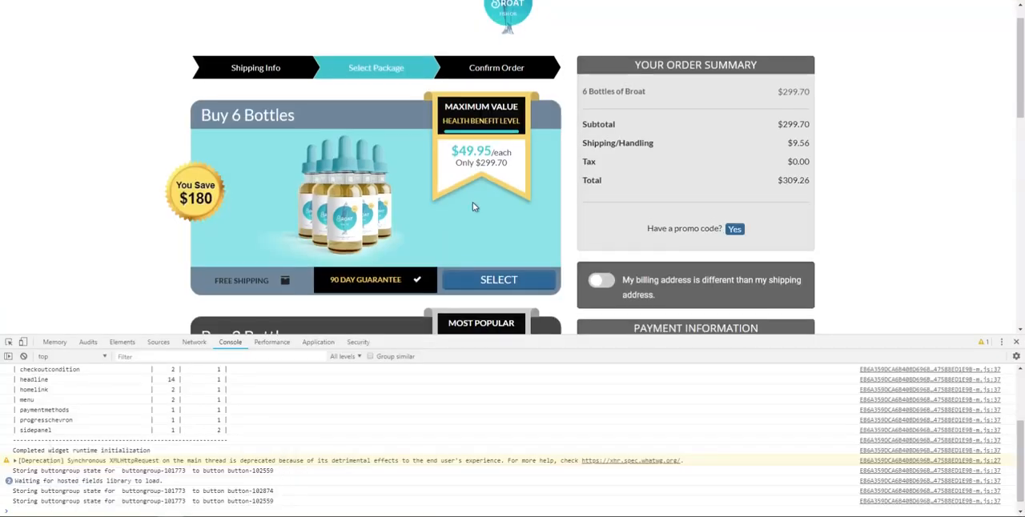
{"action": "scroll", "coordinate": [474, 207], "scroll_direction": "up", "scroll_amount": 1}
{"action": "left_click_drag", "start_coordinate": [452, 105], "coordinate": [513, 121]}
{"action": "left_click", "coordinate": [488, 104]}
{"action": "left_click", "coordinate": [494, 137]}
{"action": "mouse_move", "coordinate": [166, 514]}
{"action": "left_click", "coordinate": [213, 463]}
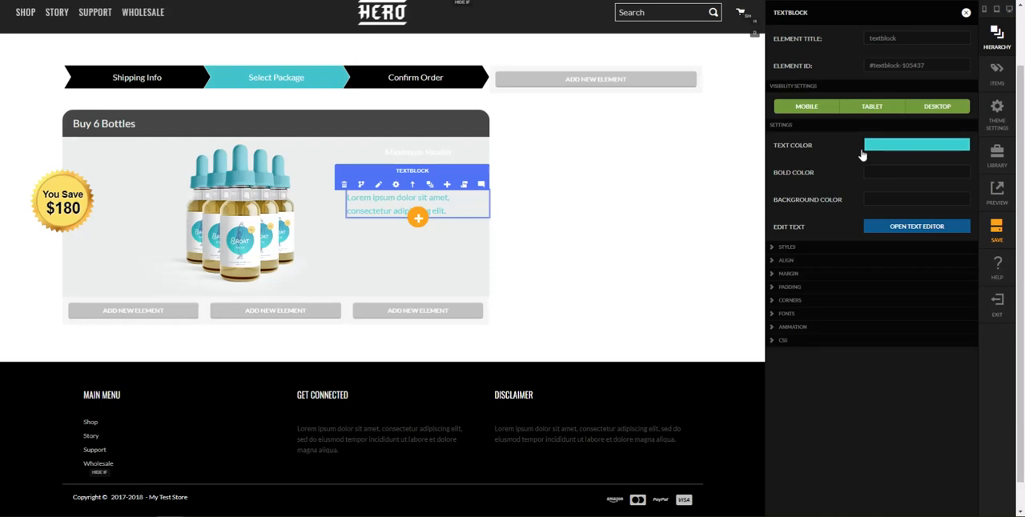
Set the lorem ipsum text block's small-screen font size to 24 px and its small-screen alignment to center
{"action": "left_click", "coordinate": [798, 314]}
{"action": "left_click", "coordinate": [876, 362]}
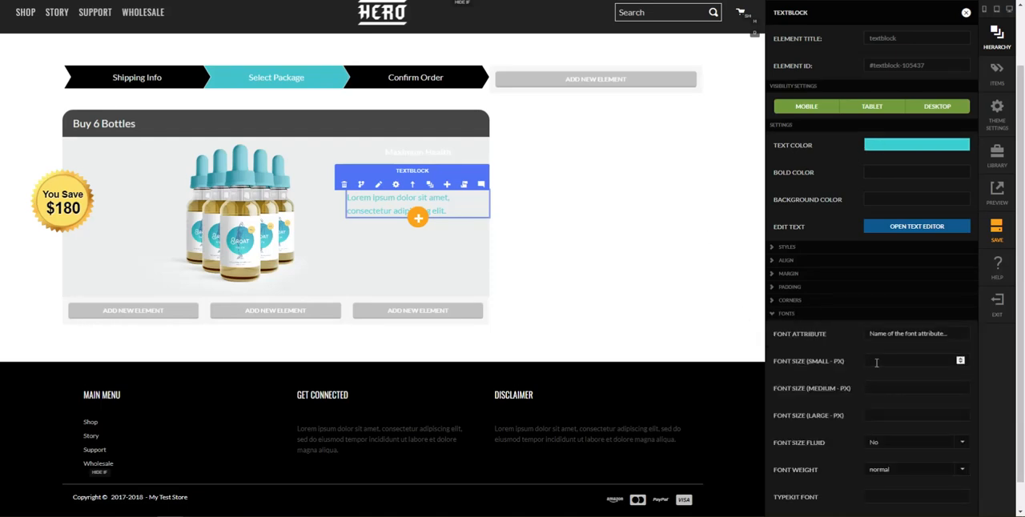
{"action": "type", "text": "20"}
{"action": "key", "text": "Tab"}
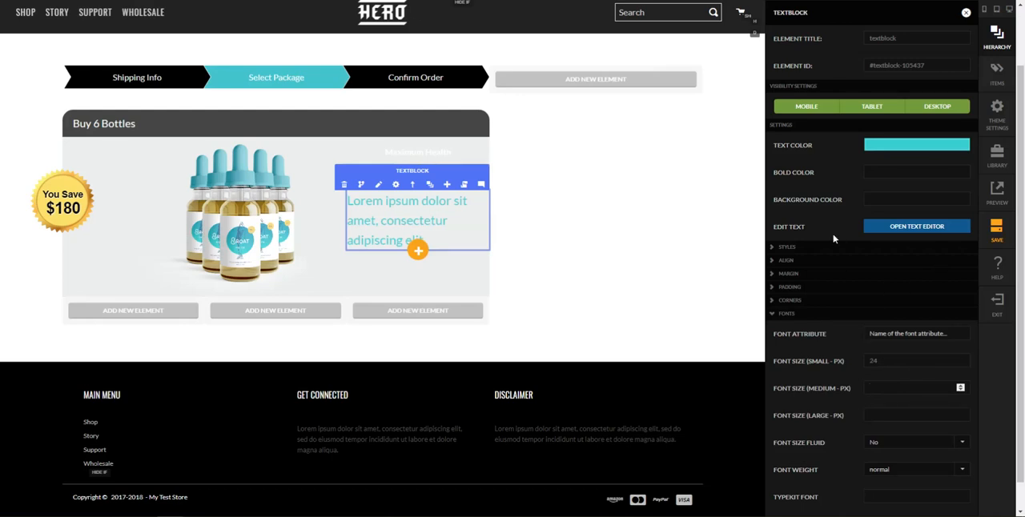
{"action": "left_click", "coordinate": [835, 260]}
{"action": "left_click", "coordinate": [893, 281]}
{"action": "left_click", "coordinate": [899, 314]}
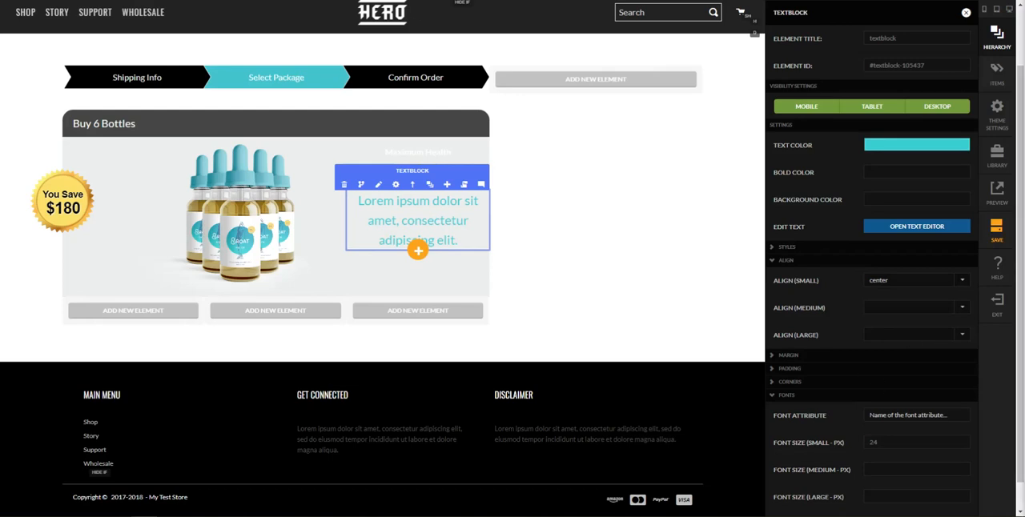
Replace the lorem ipsum block's content with the HTML source "<p>$49.95<span>/each<br>Only $299.70</span></p>" and update the block
{"action": "left_click", "coordinate": [912, 231]}
{"action": "left_click_drag", "start_coordinate": [490, 69], "coordinate": [338, 75]}
{"action": "key", "text": "ctrl+a"}
{"action": "type", "text": "<p>$49.95<span>/each<br>Only $299.70</span> </p>"}
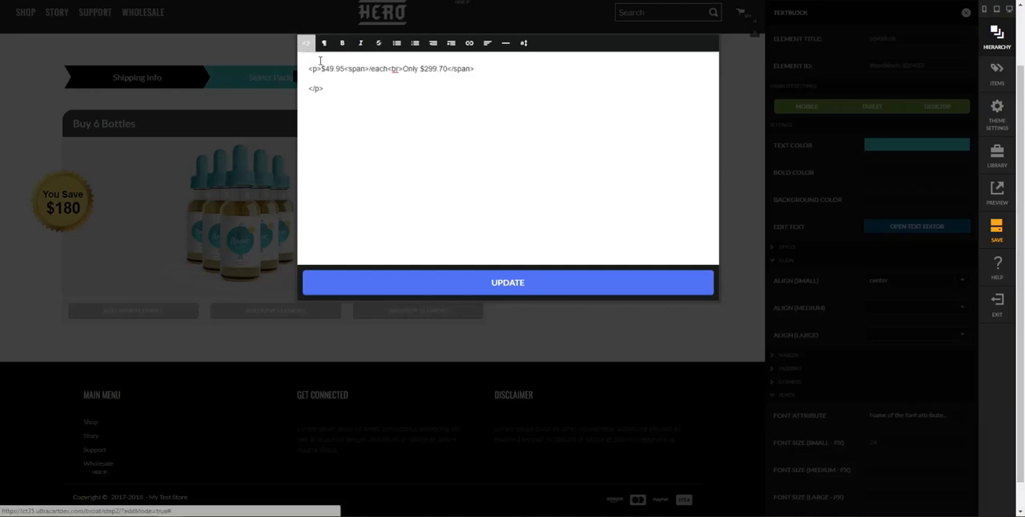
{"action": "left_click", "coordinate": [306, 42]}
{"action": "left_click_drag", "start_coordinate": [415, 108], "coordinate": [304, 52]}
{"action": "left_click", "coordinate": [360, 107]}
{"action": "key", "text": "ctrl+a"}
{"action": "type", "text": "<p>$49.95<span>/each<br>Only $299.70</span> </p>"}
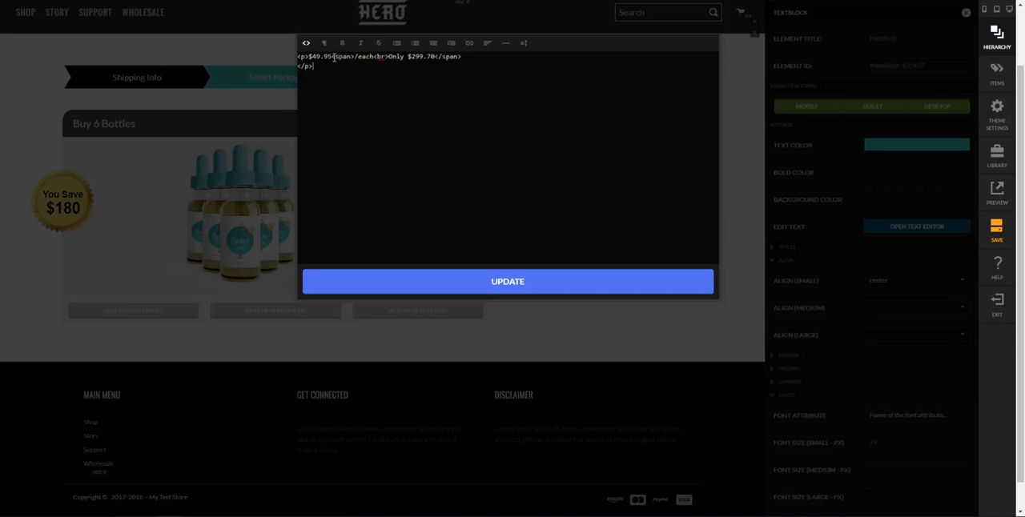
{"action": "left_click_drag", "start_coordinate": [333, 59], "coordinate": [467, 58]}
{"action": "left_click", "coordinate": [464, 57]}
{"action": "left_click", "coordinate": [556, 287]}
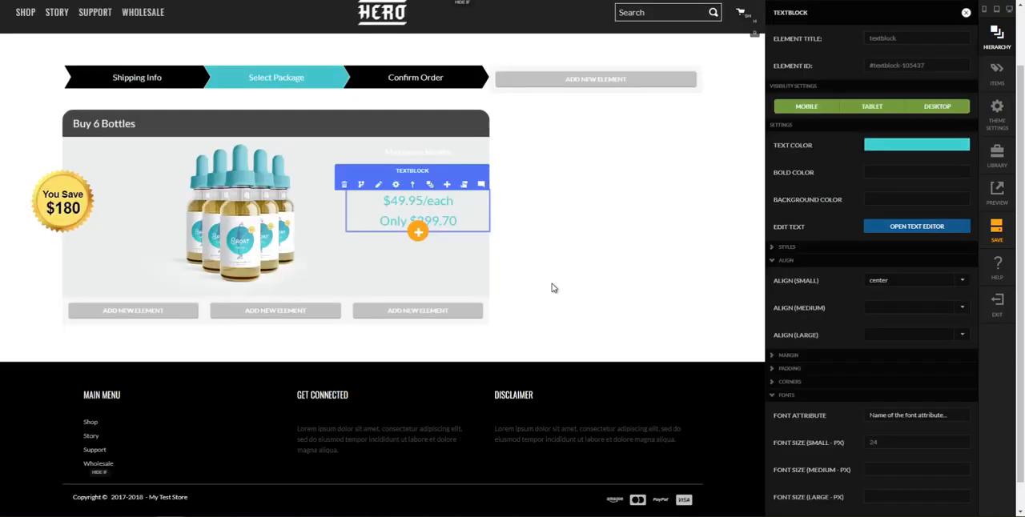
Add scoped CSS for all screen sizes to the price text block: p line-height 16px; span color #444, font-size 16px, font-weight normal, text-transform initial
{"action": "scroll", "coordinate": [888, 312], "scroll_direction": "down", "scroll_amount": 3}
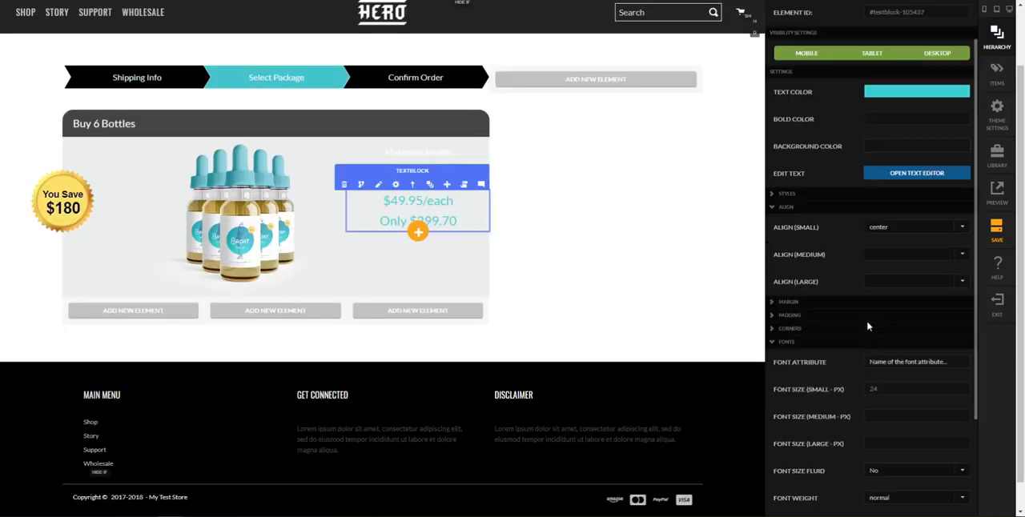
{"action": "scroll", "coordinate": [837, 302], "scroll_direction": "down", "scroll_amount": 1}
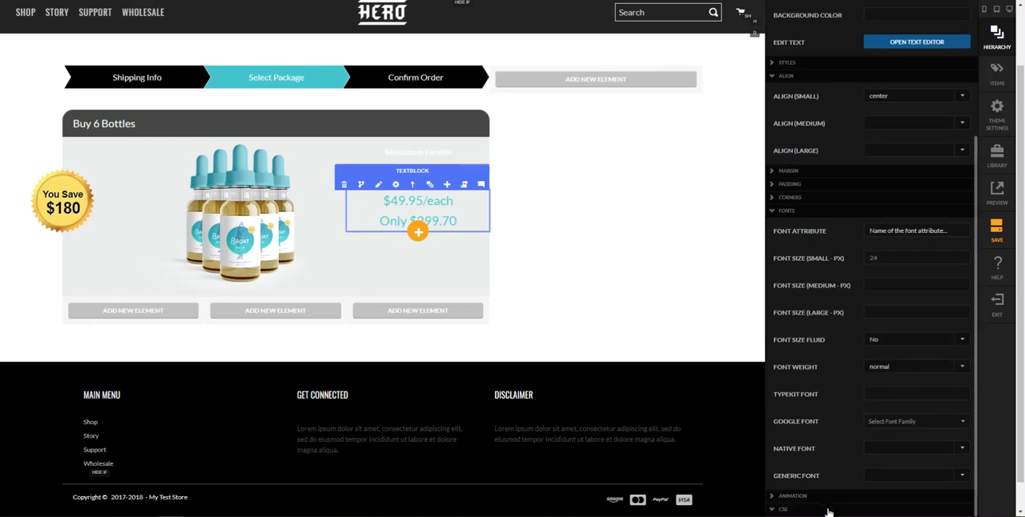
{"action": "left_click", "coordinate": [785, 507]}
{"action": "left_click", "coordinate": [913, 393]}
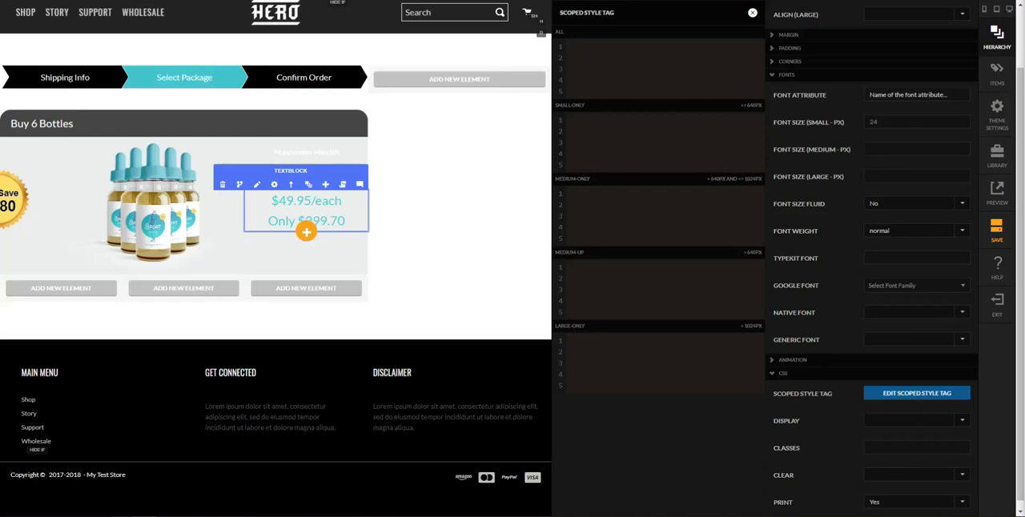
{"action": "left_click", "coordinate": [594, 42]}
{"action": "type", "text": "p {     line-height: 16px; }  span {     color: #444;     font-size: 16px;     font-weight: normal;     text-transform: initial; }"}
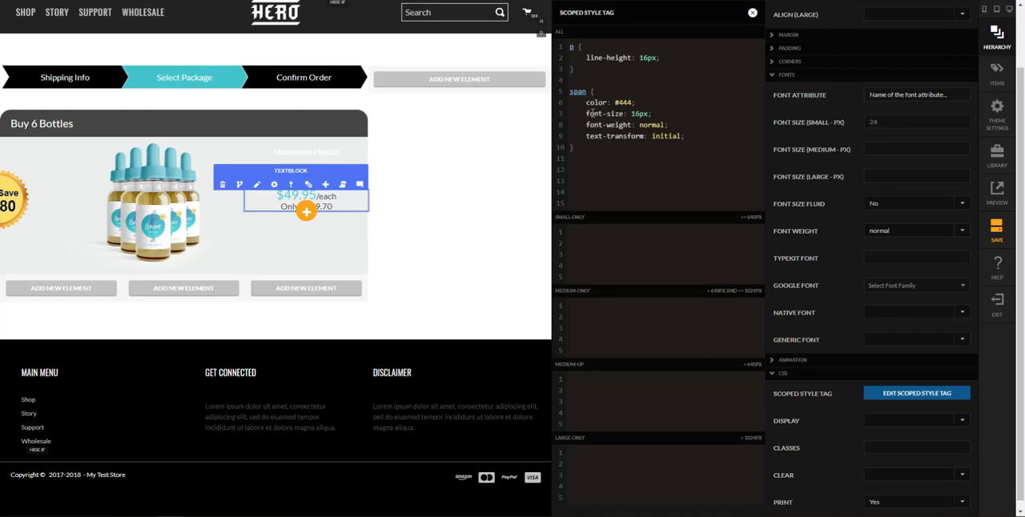
{"action": "mouse_move", "coordinate": [651, 113]}
{"action": "left_mouse_down"}
{"action": "mouse_move", "coordinate": [587, 112]}
{"action": "mouse_move", "coordinate": [586, 103]}
{"action": "mouse_move", "coordinate": [657, 115]}
{"action": "left_mouse_up"}
{"action": "left_click", "coordinate": [638, 122]}
{"action": "left_click", "coordinate": [659, 119]}
{"action": "left_click", "coordinate": [427, 240]}
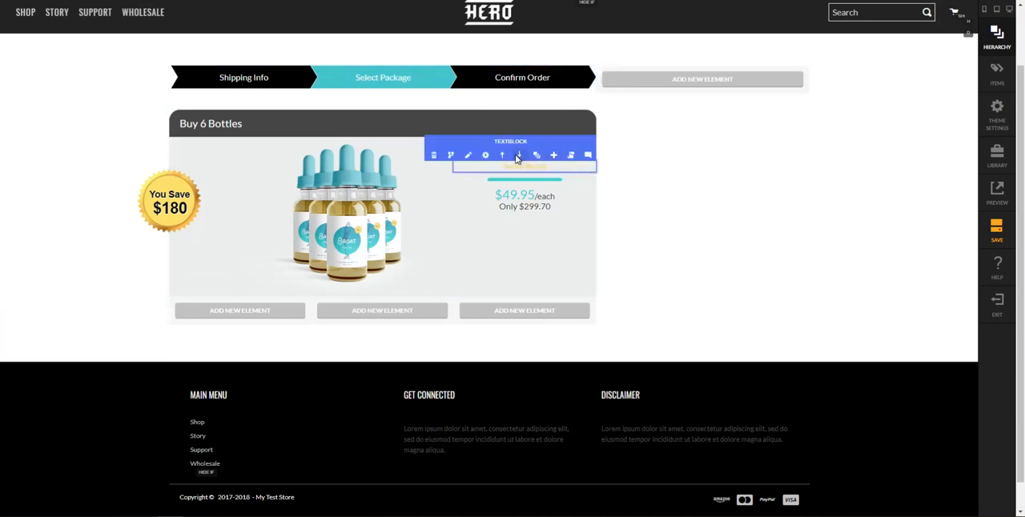
Open the pricing column's settings from the hierarchy and set its background image to package-bg-hover-grey.png
{"action": "mouse_move", "coordinate": [537, 159]}
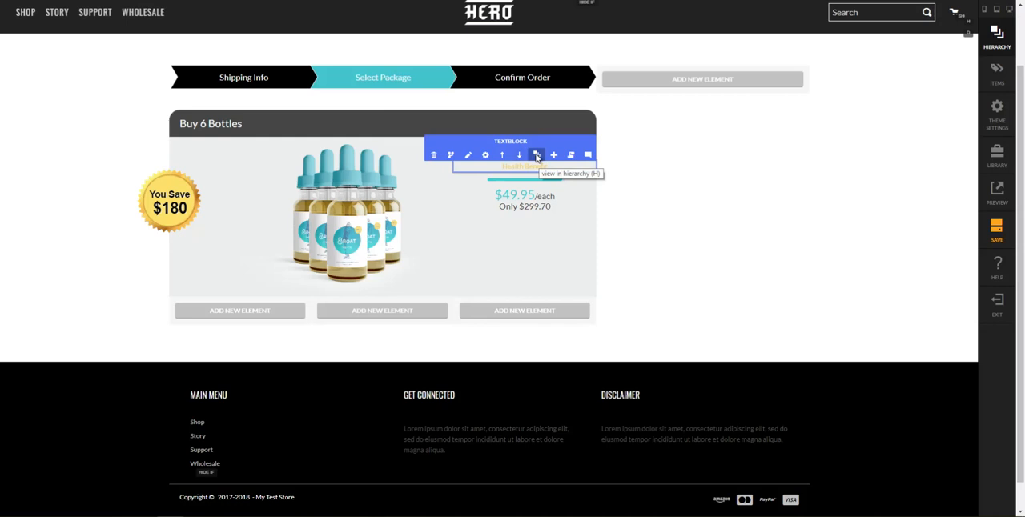
{"action": "left_click", "coordinate": [537, 157]}
{"action": "left_click", "coordinate": [871, 405]}
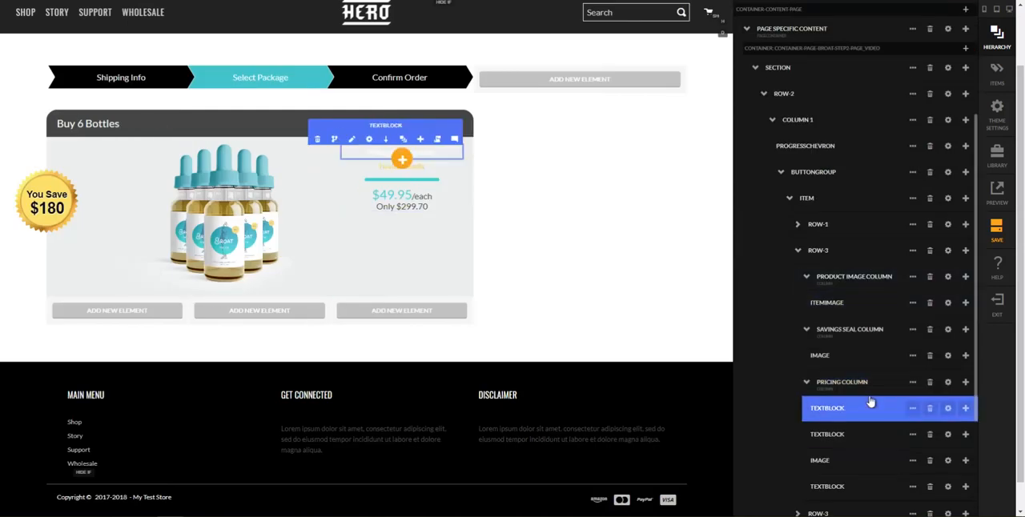
{"action": "scroll", "coordinate": [869, 376], "scroll_direction": "down", "scroll_amount": 1}
{"action": "left_click", "coordinate": [866, 335]}
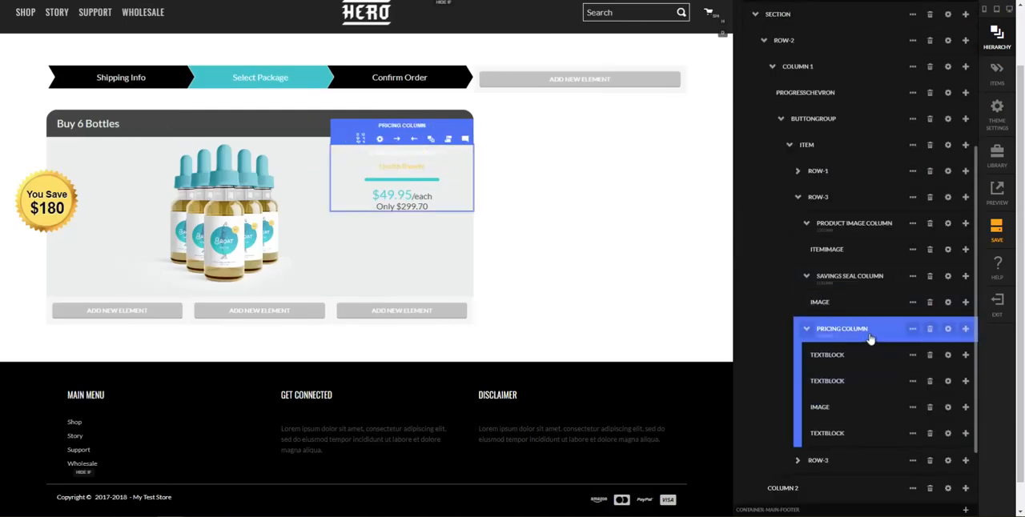
{"action": "left_click", "coordinate": [948, 329]}
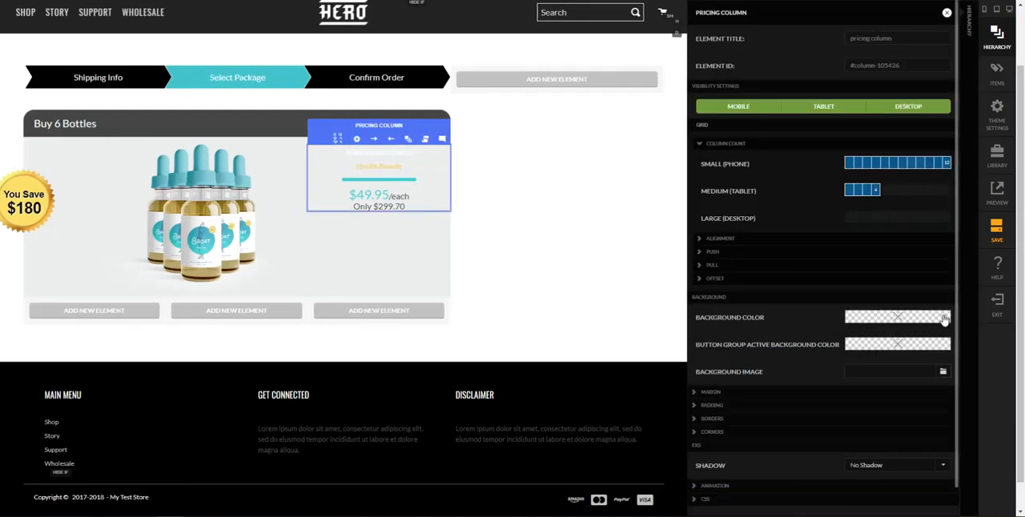
{"action": "left_click", "coordinate": [943, 371]}
{"action": "scroll", "coordinate": [613, 345], "scroll_direction": "down", "scroll_amount": 4}
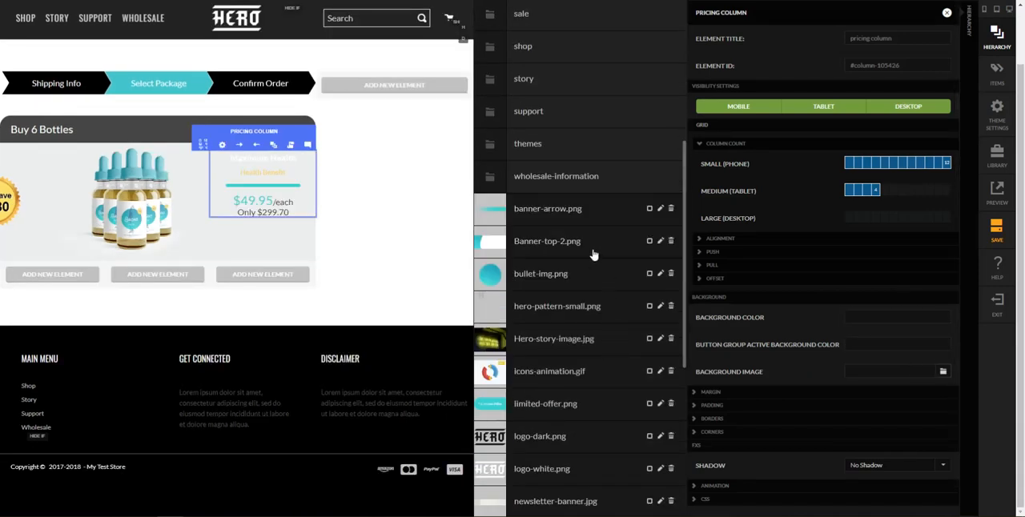
{"action": "scroll", "coordinate": [599, 333], "scroll_direction": "down", "scroll_amount": 2}
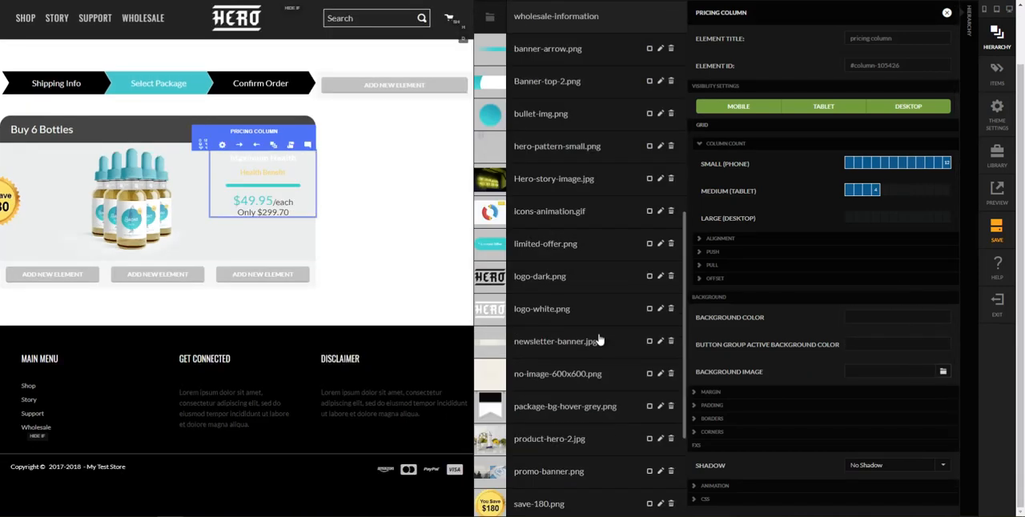
{"action": "left_click", "coordinate": [567, 410]}
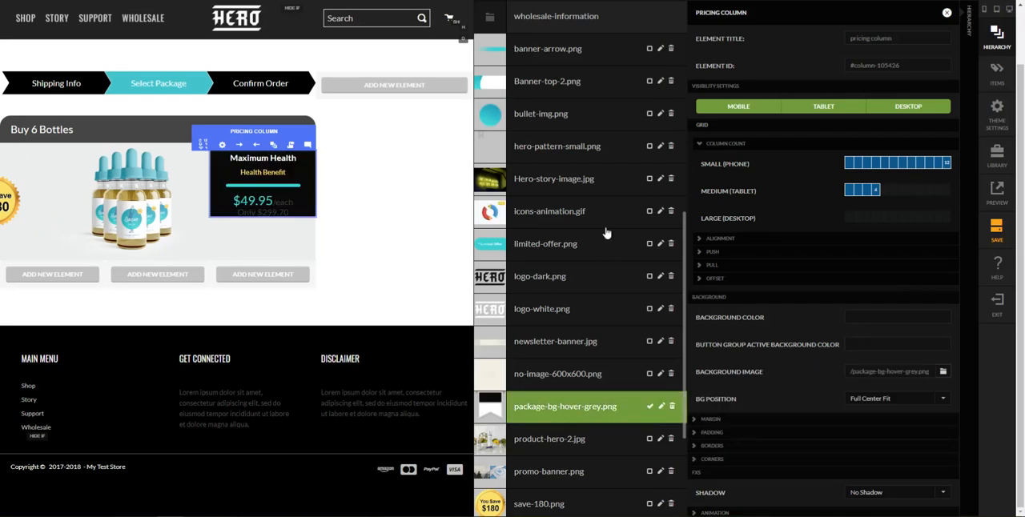
{"action": "scroll", "coordinate": [607, 224], "scroll_direction": "up", "scroll_amount": 6}
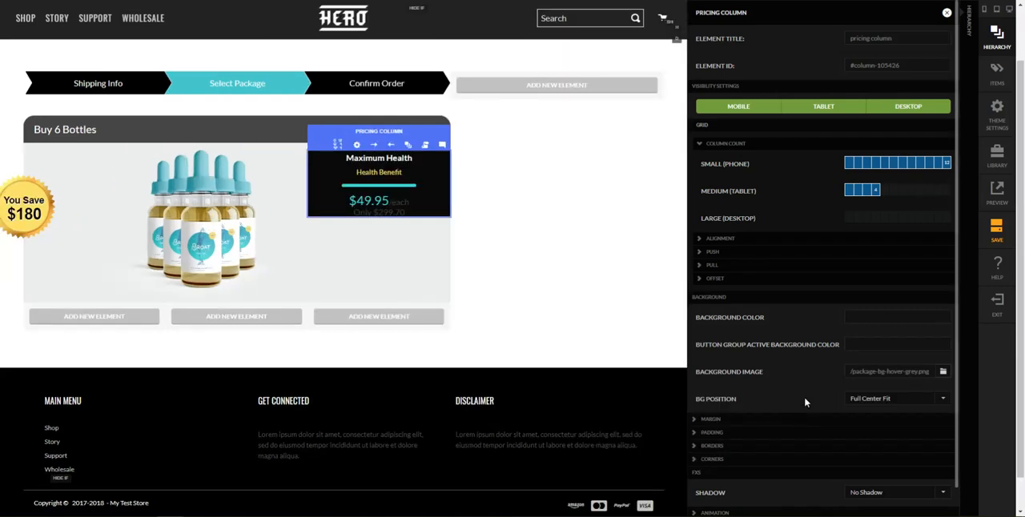
Set the pricing column's background position to No Repeat
{"action": "left_click", "coordinate": [876, 401]}
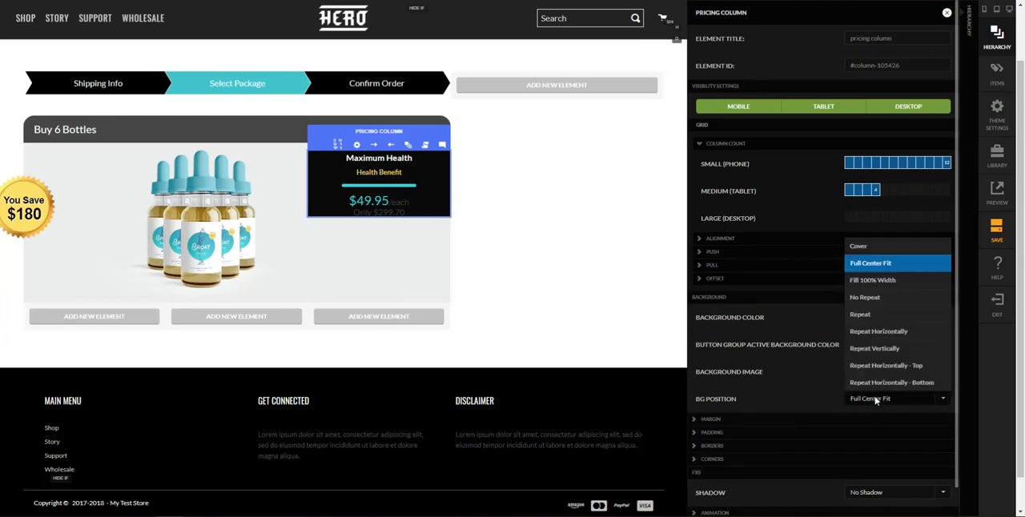
{"action": "left_click", "coordinate": [871, 299]}
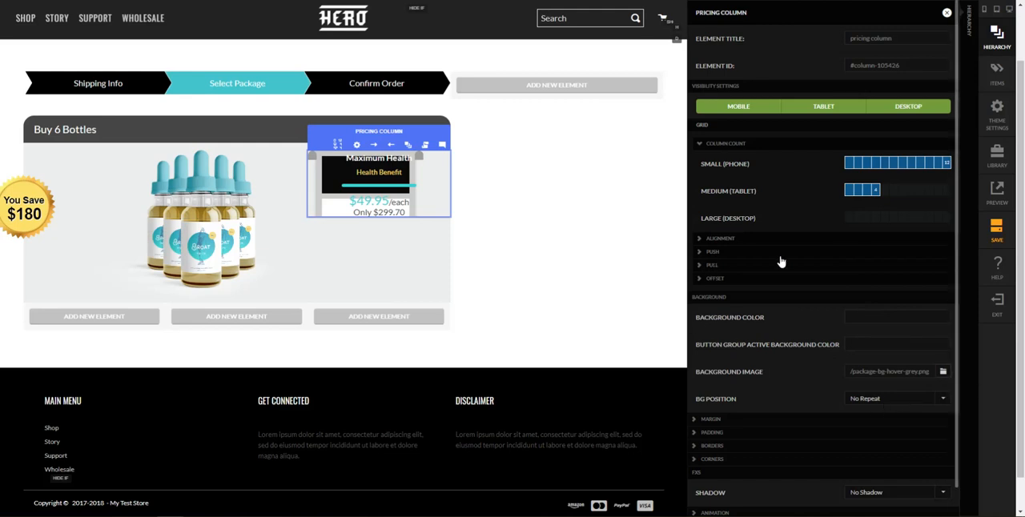
{"action": "scroll", "coordinate": [834, 340], "scroll_direction": "down", "scroll_amount": 1}
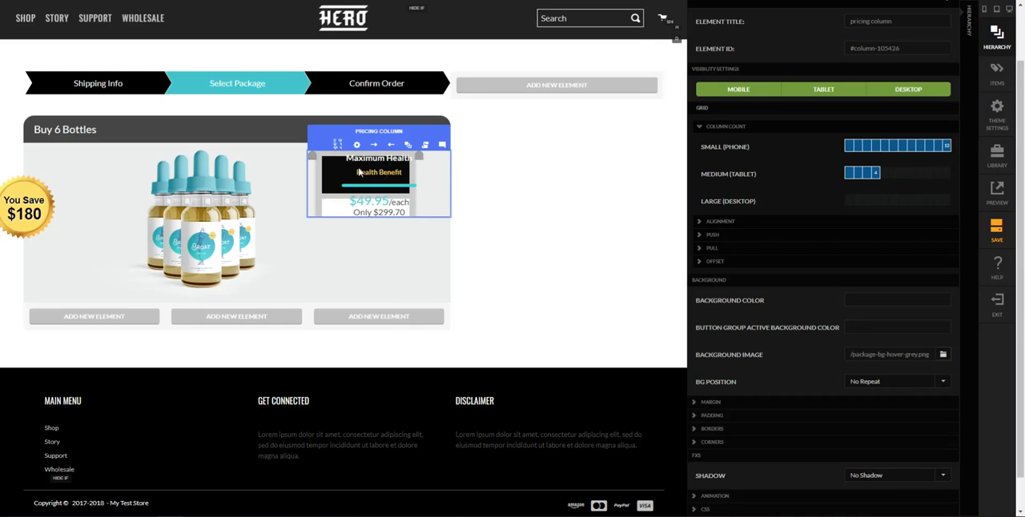
{"action": "scroll", "coordinate": [358, 181], "scroll_direction": "down", "scroll_amount": 1}
{"action": "scroll", "coordinate": [357, 181], "scroll_direction": "down", "scroll_amount": 1}
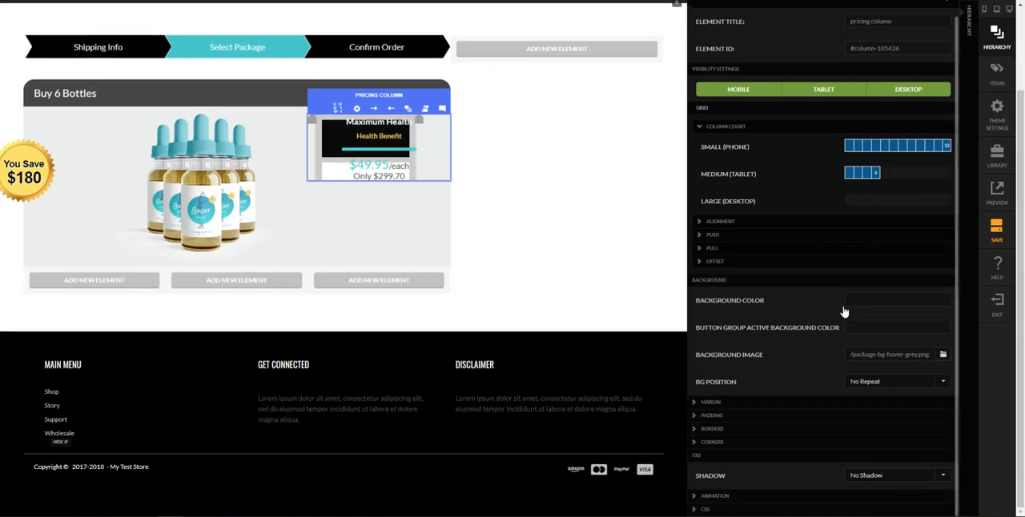
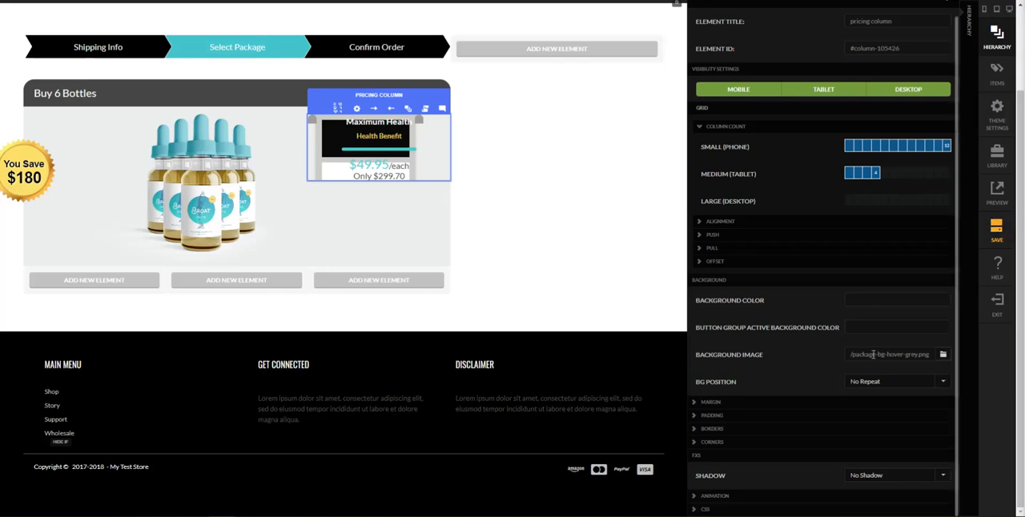
Add a scoped CSS rule for all screen sizes to the pricing column: self.widget-buttongroup-active { background-image: url('/package-bg-hover-no-text.png'); }
{"action": "left_click", "coordinate": [771, 509]}
{"action": "scroll", "coordinate": [813, 446], "scroll_direction": "down", "scroll_amount": 3}
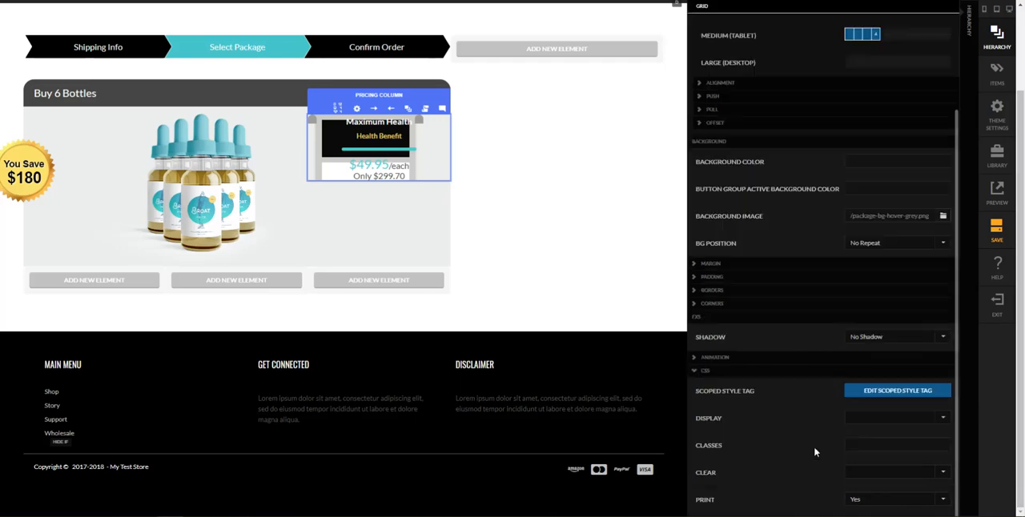
{"action": "left_click", "coordinate": [886, 349]}
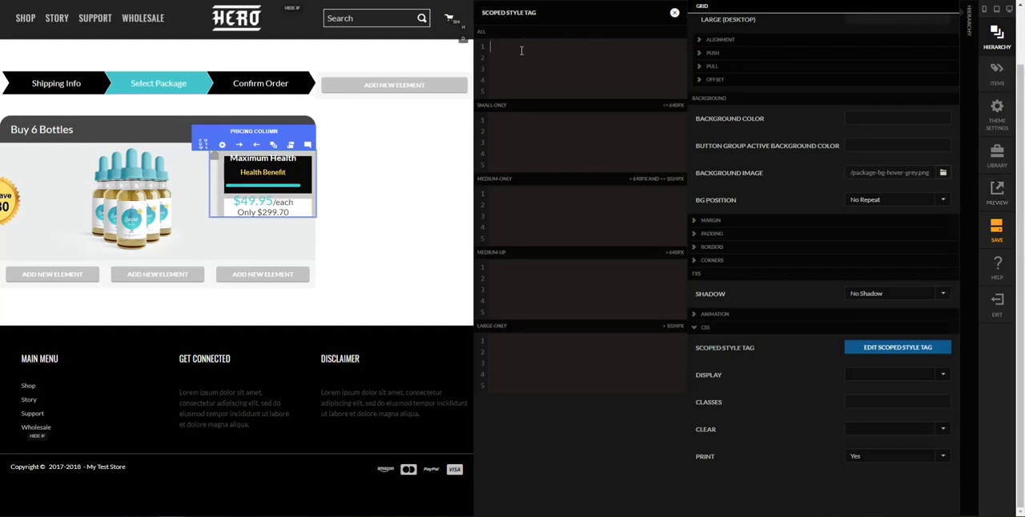
{"action": "type", "text": "self.widget-buttongroup-active {     background-image: url('/package-bg-hover-no-text.png'); }"}
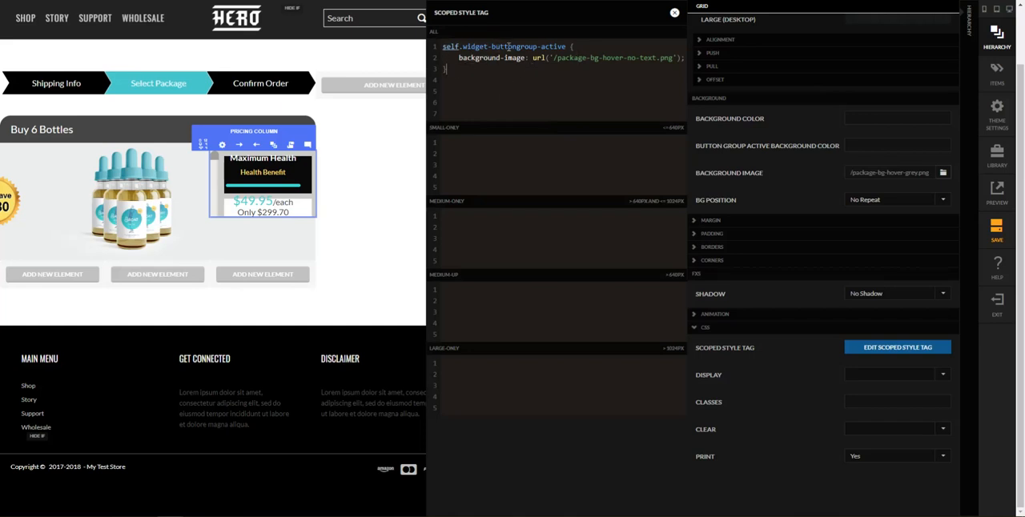
{"action": "left_click_drag", "start_coordinate": [552, 61], "coordinate": [670, 59]}
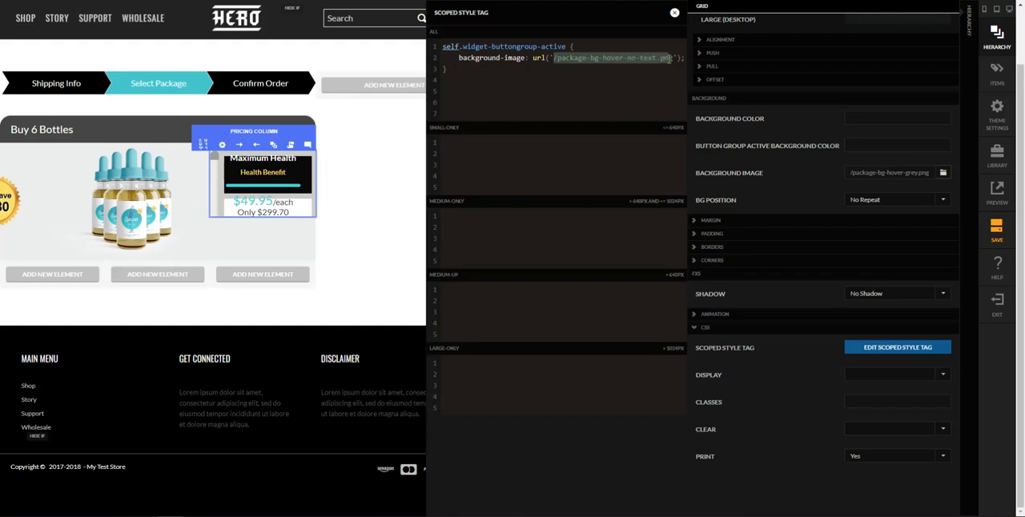
{"action": "left_click", "coordinate": [667, 78]}
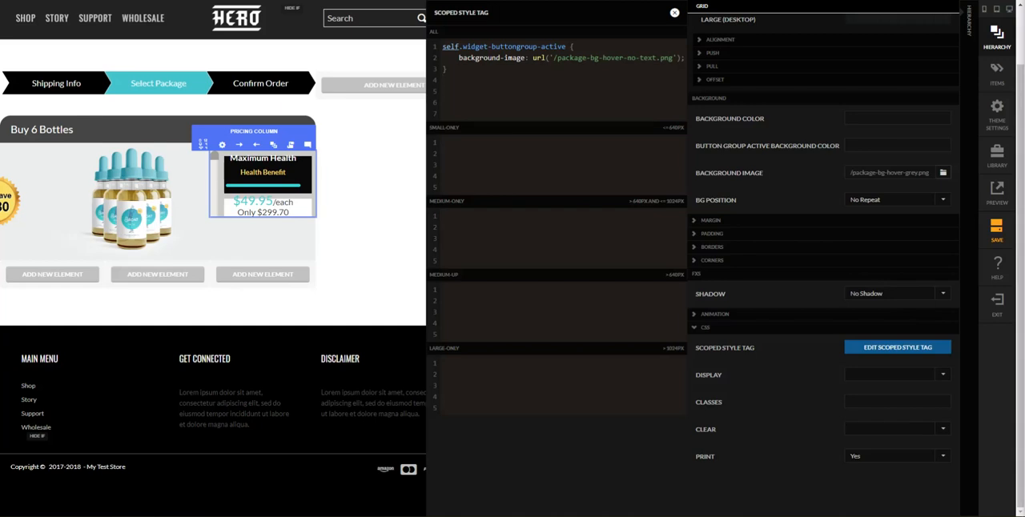
Add scoped CSS to the pricing column: small-only height 240px, width 216px, clear both, margin 0 auto; medium-up position absolute, height 234px, width 216px, top -70px, right 40px
{"action": "left_click", "coordinate": [531, 155]}
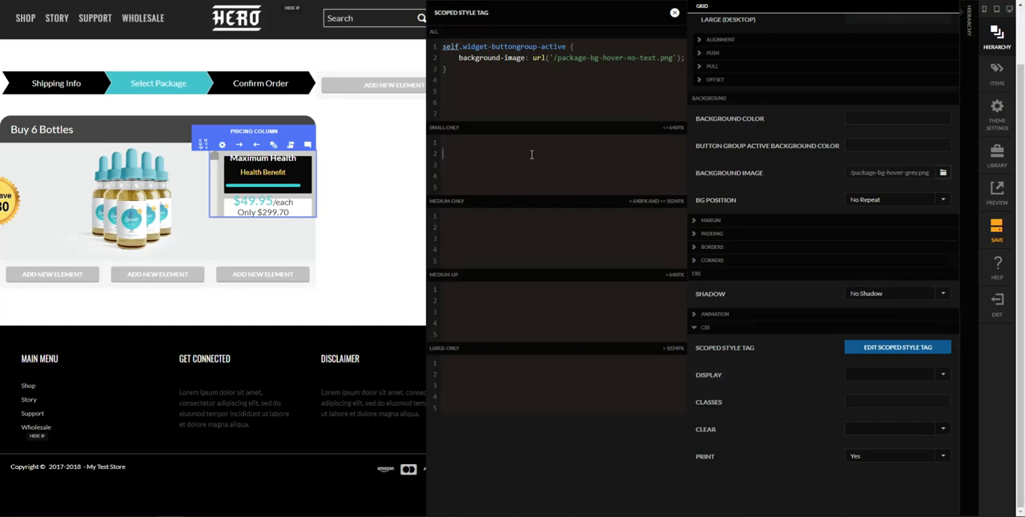
{"action": "type", "text": "{     height: 240px;     width: 216px;     clear: both;     margin: 0 auto; }"}
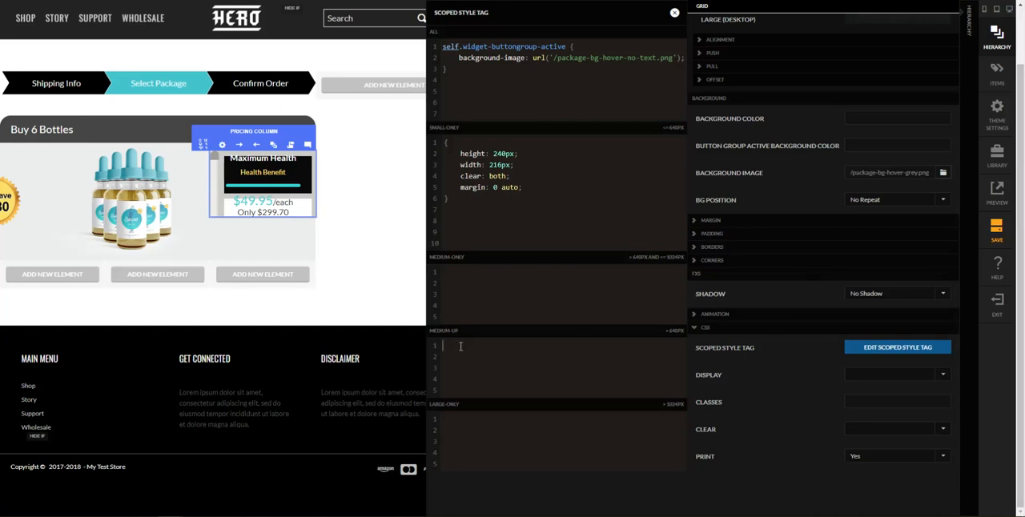
{"action": "type", "text": "{     position: absolute;     height: 234px;     width: 216px;     top: -70px;     right: 40px; }"}
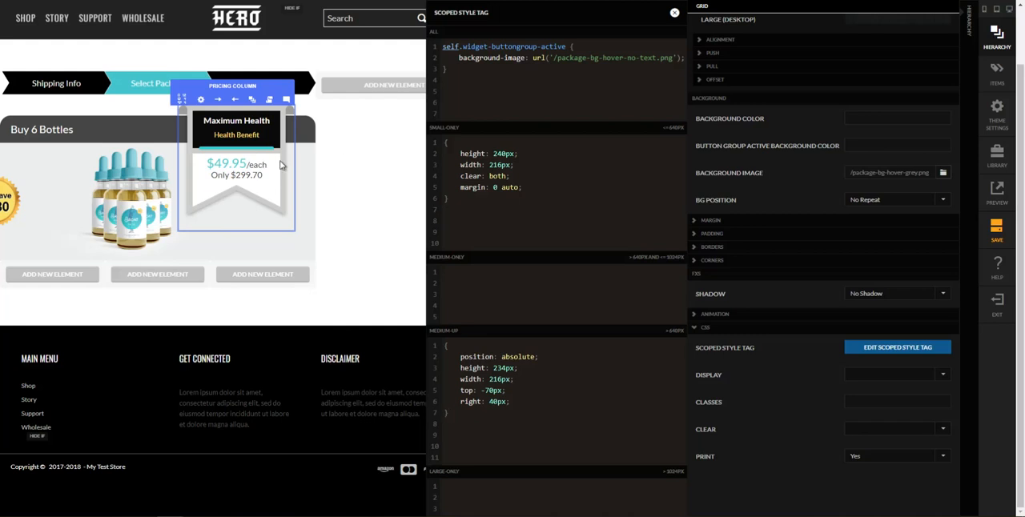
{"action": "left_click", "coordinate": [318, 212]}
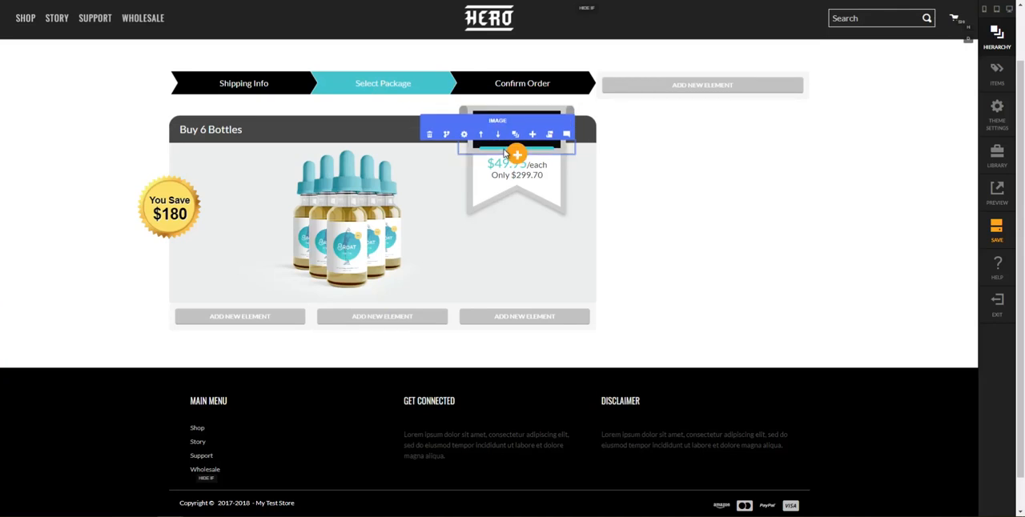
Set the mobile-up bottom margin of the Maximum Health text block in the pricing column to 0 px
{"action": "left_click", "coordinate": [464, 135]}
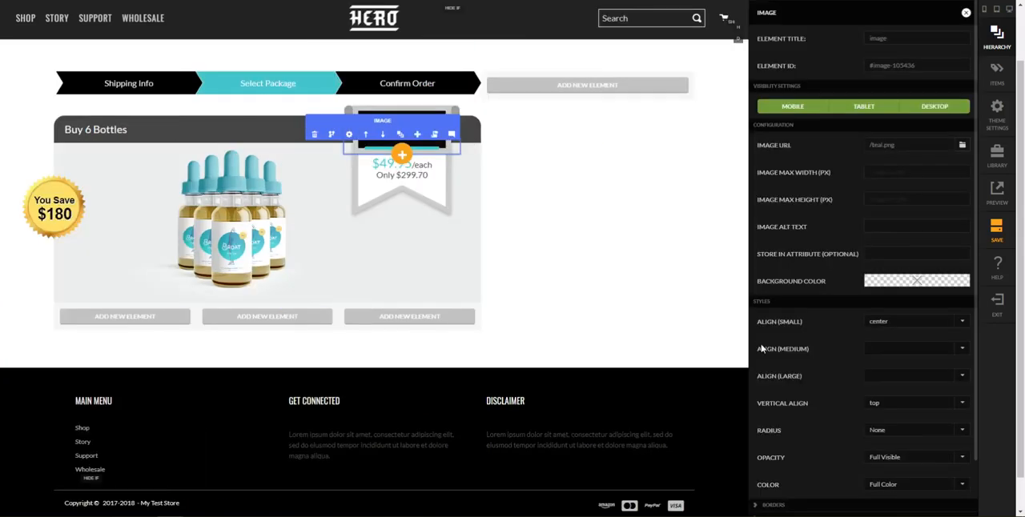
{"action": "left_click", "coordinate": [648, 254]}
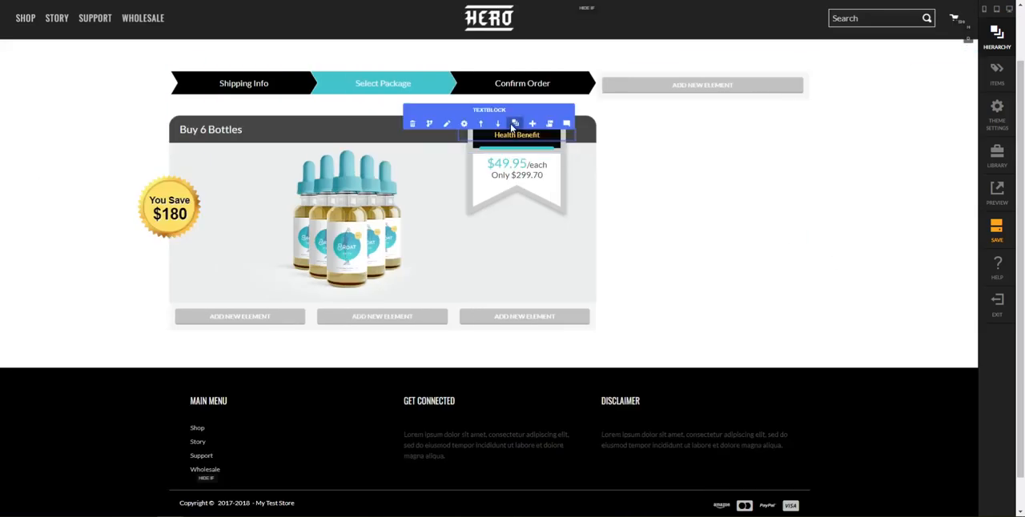
{"action": "left_click", "coordinate": [515, 125]}
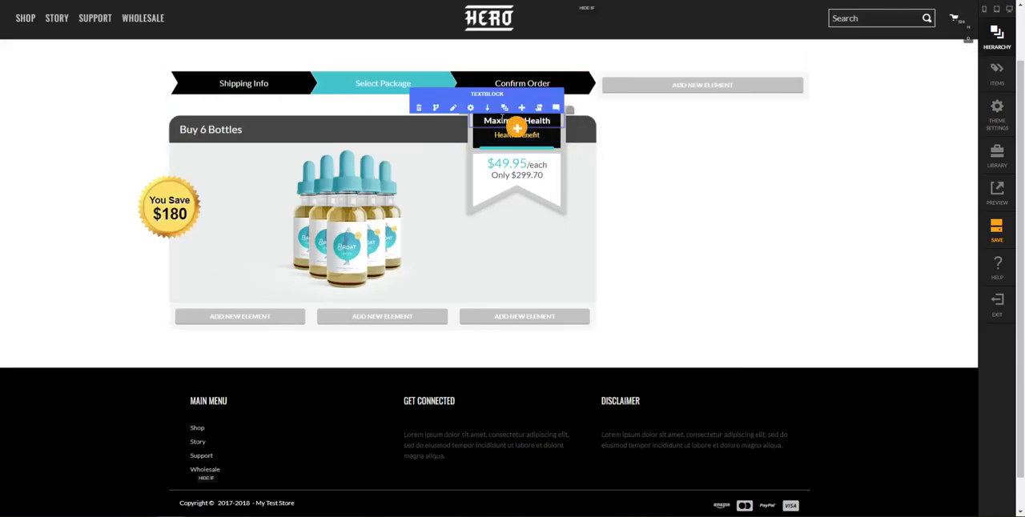
{"action": "left_click", "coordinate": [504, 109]}
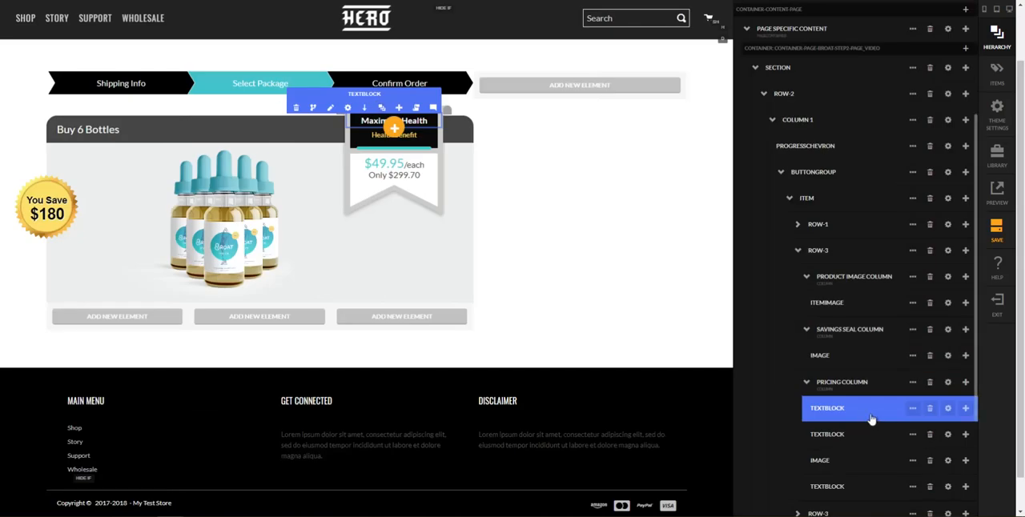
{"action": "left_click", "coordinate": [947, 409]}
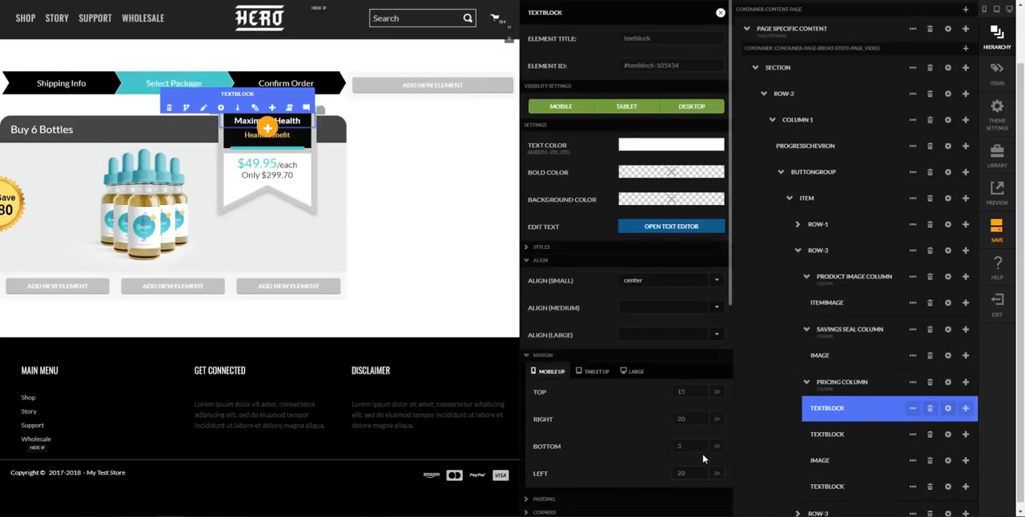
{"action": "left_click", "coordinate": [698, 452]}
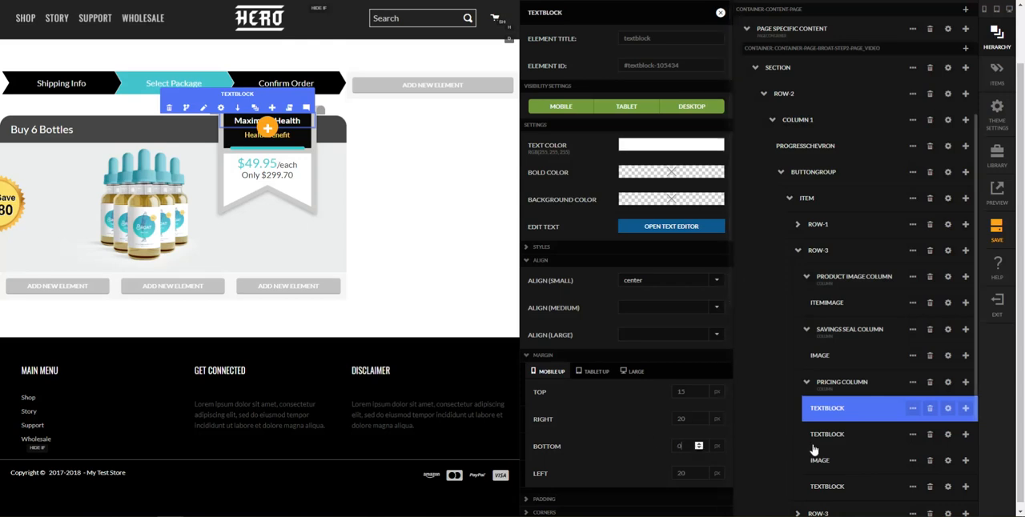
Set the mobile-up top margin of the Health Benefit text block to 0 px
{"action": "left_click", "coordinate": [947, 434]}
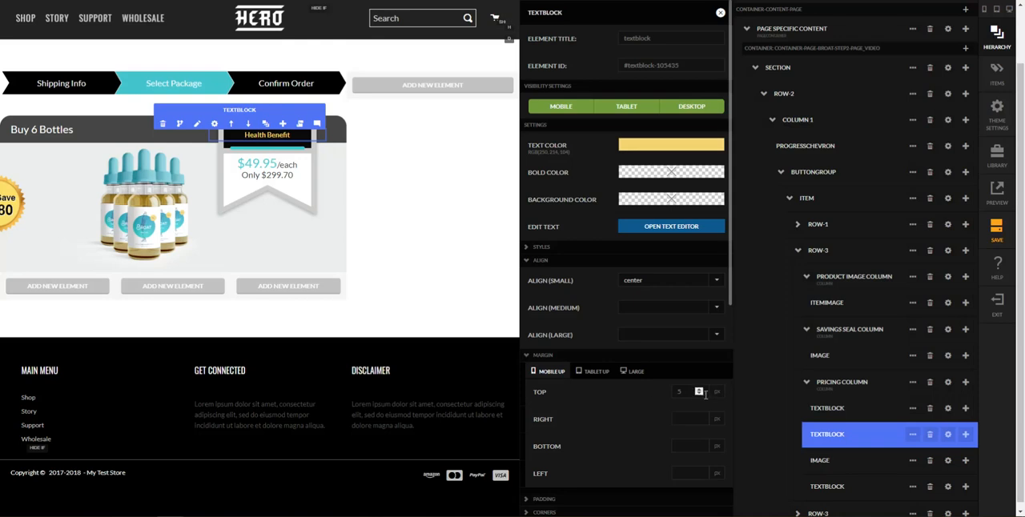
{"action": "left_click", "coordinate": [698, 395]}
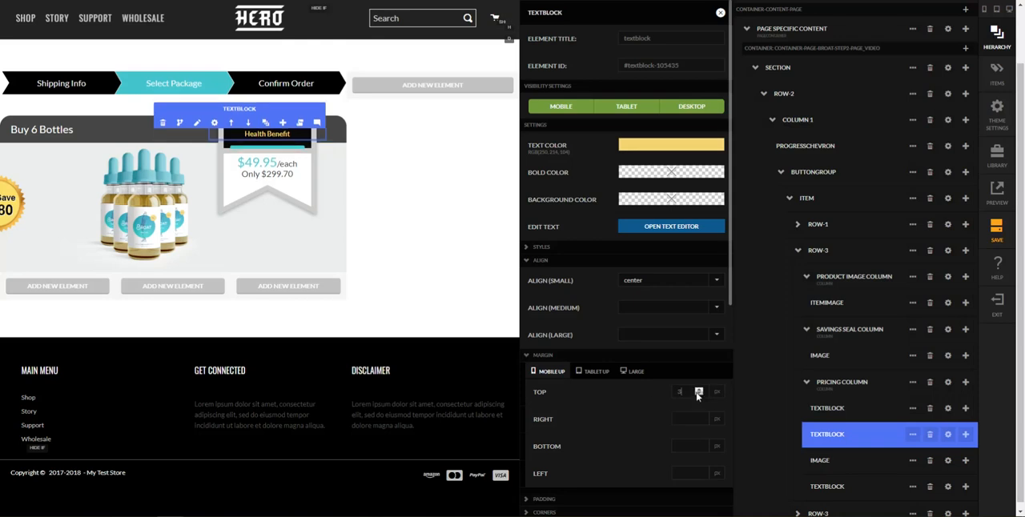
{"action": "left_click", "coordinate": [698, 395]}
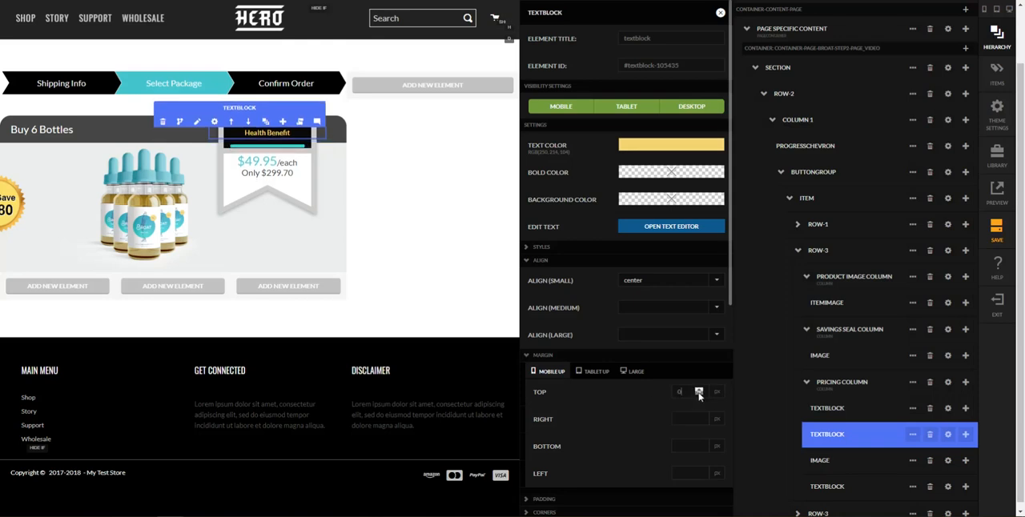
{"action": "left_click", "coordinate": [488, 259]}
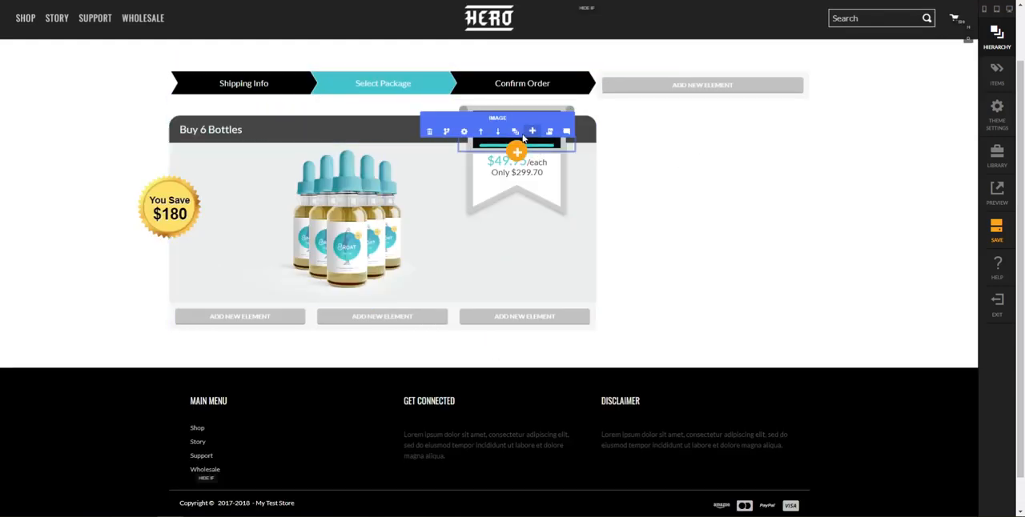
Set the mobile-up top margin of the teal bar image in the pricing column to -7 px
{"action": "left_click", "coordinate": [463, 131]}
{"action": "scroll", "coordinate": [887, 397], "scroll_direction": "down", "scroll_amount": 1}
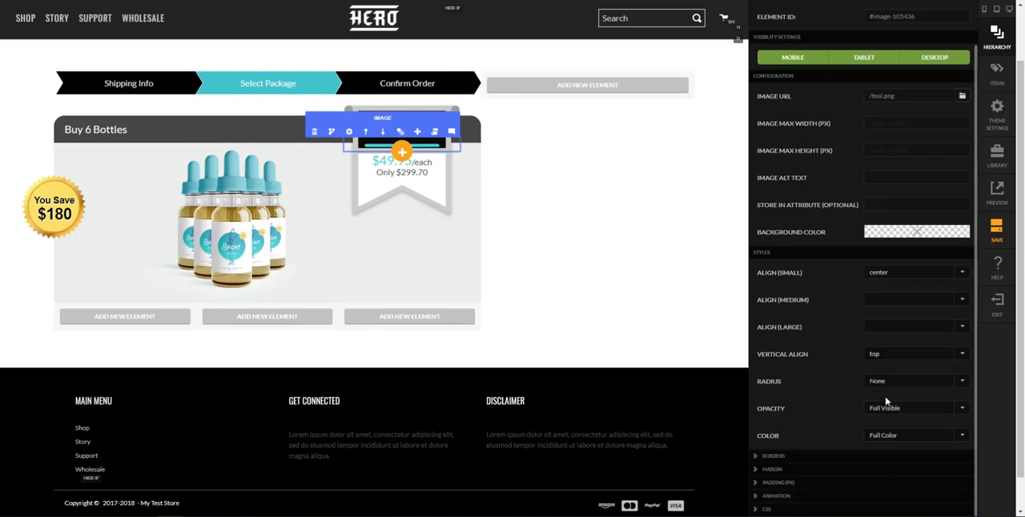
{"action": "left_click", "coordinate": [808, 475]}
{"action": "scroll", "coordinate": [856, 472], "scroll_direction": "down", "scroll_amount": 2}
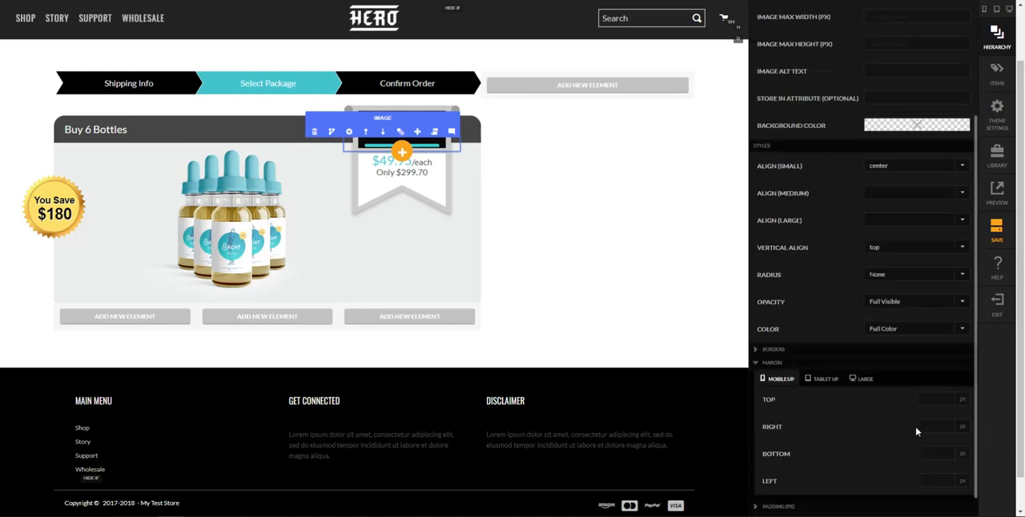
{"action": "left_click", "coordinate": [936, 398]}
{"action": "type", "text": "-5"}
{"action": "key", "text": "Tab"}
{"action": "key", "text": "shift+Tab"}
{"action": "type", "text": "-7"}
{"action": "key", "text": "Tab"}
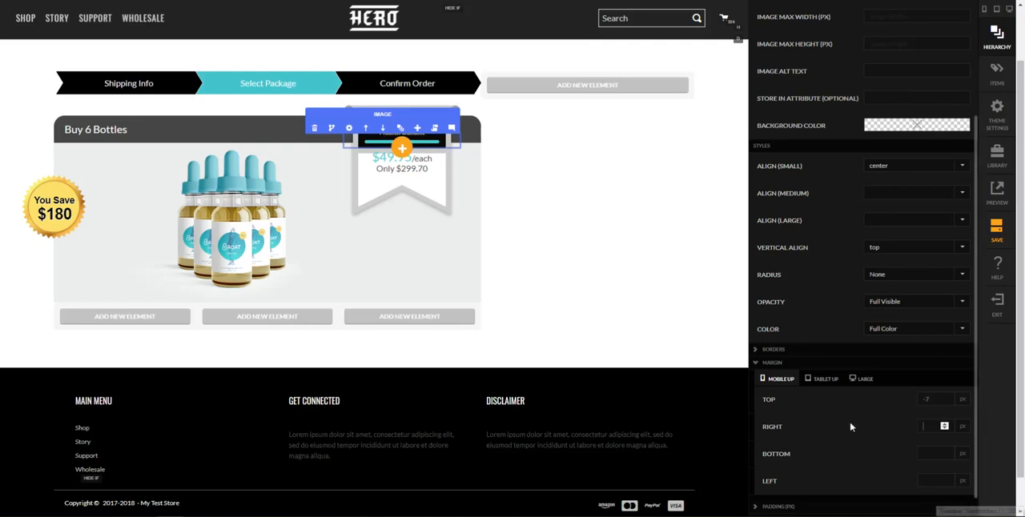
{"action": "left_click", "coordinate": [704, 287]}
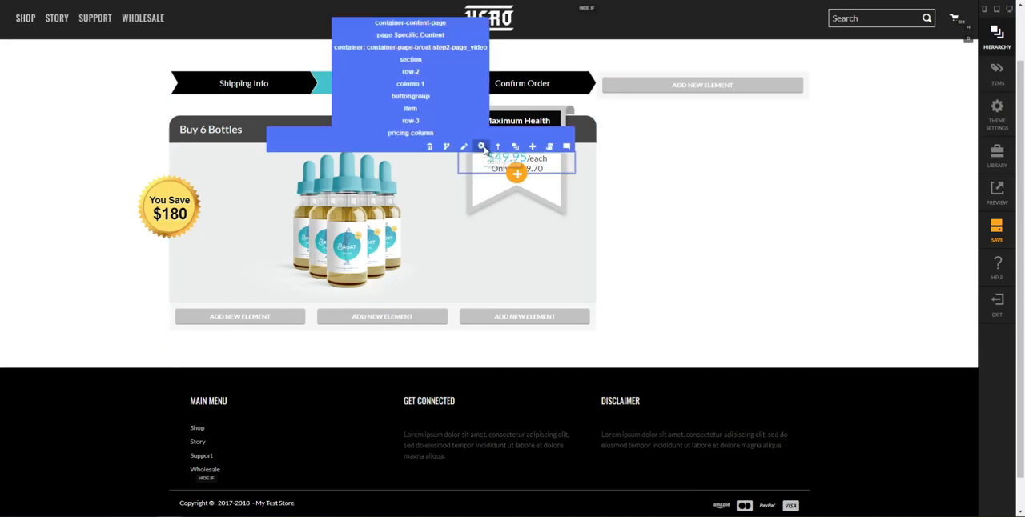
Increase the mobile-up top margin of the $49.95 price text block to move it further below the teal bar
{"action": "left_click", "coordinate": [482, 147]}
{"action": "scroll", "coordinate": [904, 405], "scroll_direction": "down", "scroll_amount": 5}
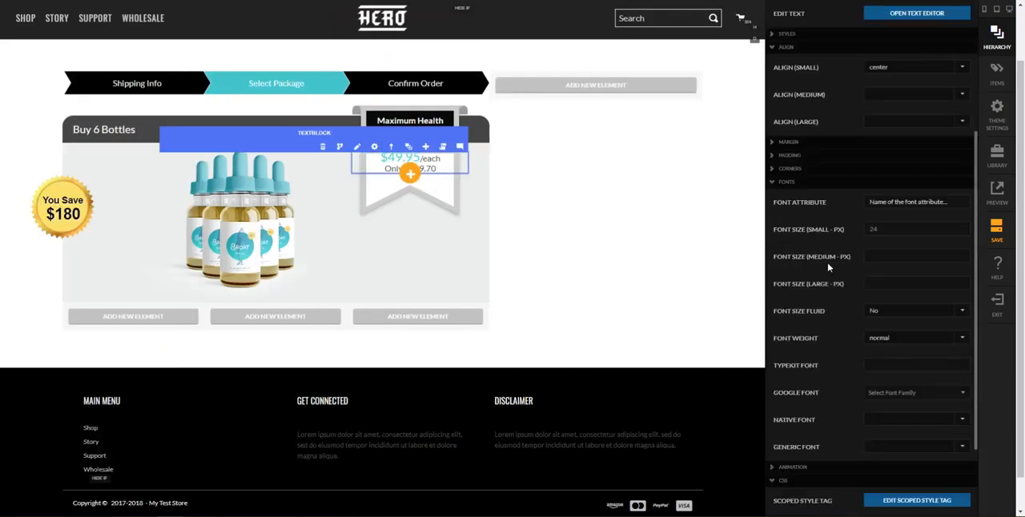
{"action": "left_click", "coordinate": [804, 142]}
{"action": "scroll", "coordinate": [914, 240], "scroll_direction": "up", "scroll_amount": 1}
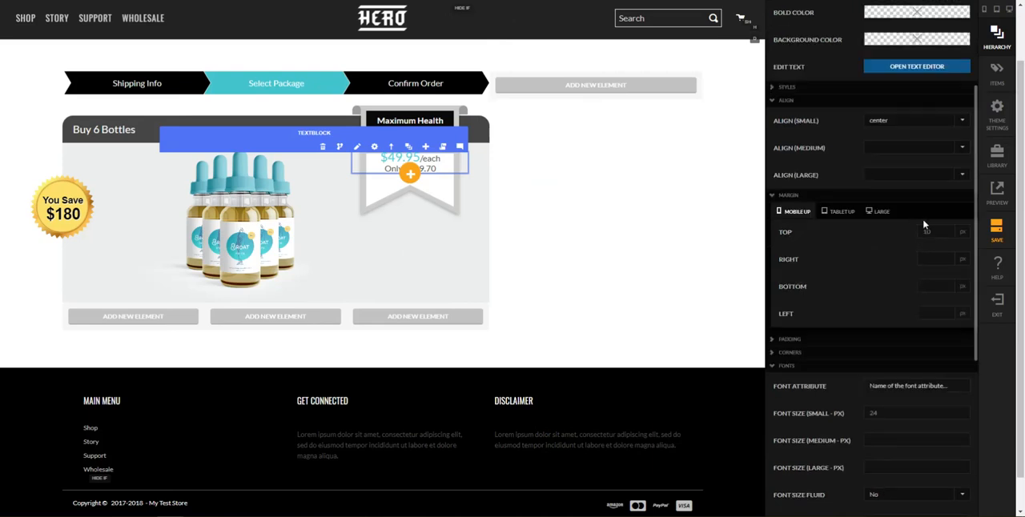
{"action": "left_click", "coordinate": [929, 235]}
{"action": "key", "text": "Tab"}
{"action": "left_click", "coordinate": [680, 259]}
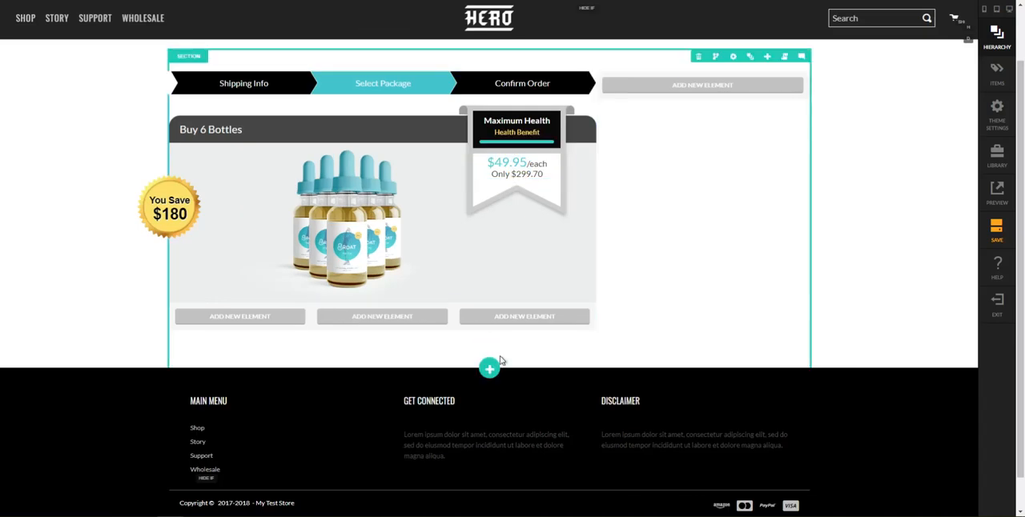
{"action": "mouse_move", "coordinate": [528, 167]}
{"action": "left_click", "coordinate": [482, 152]}
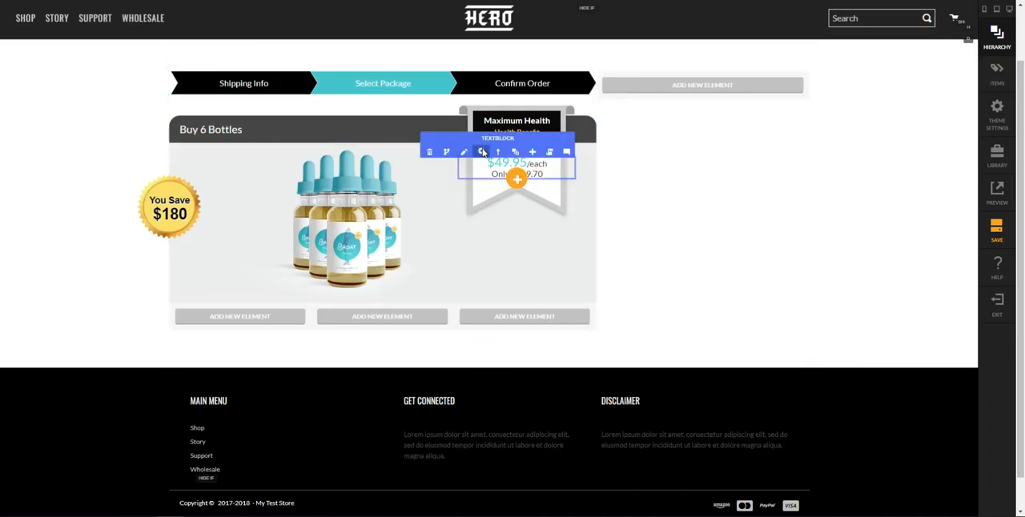
{"action": "left_click", "coordinate": [938, 393]}
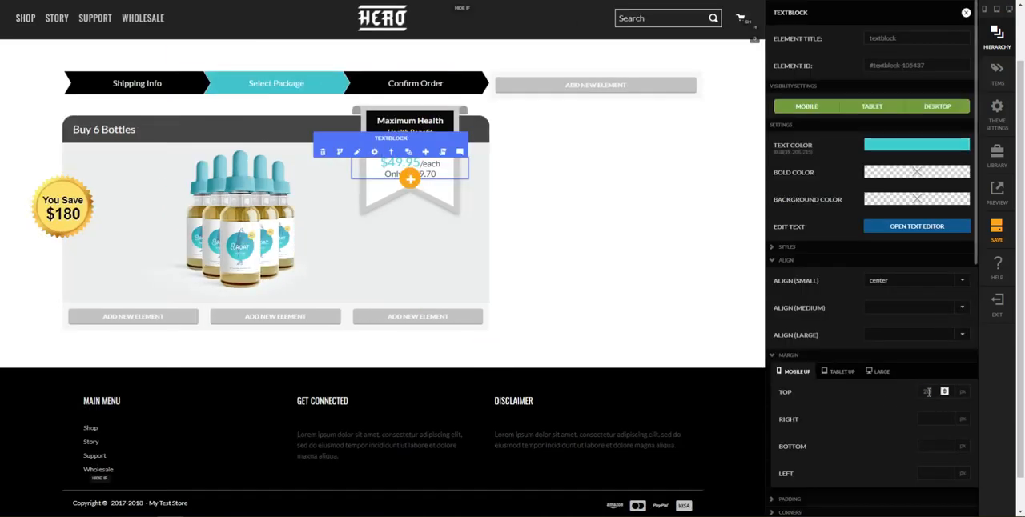
{"action": "key", "text": "Tab"}
{"action": "left_click", "coordinate": [666, 297]}
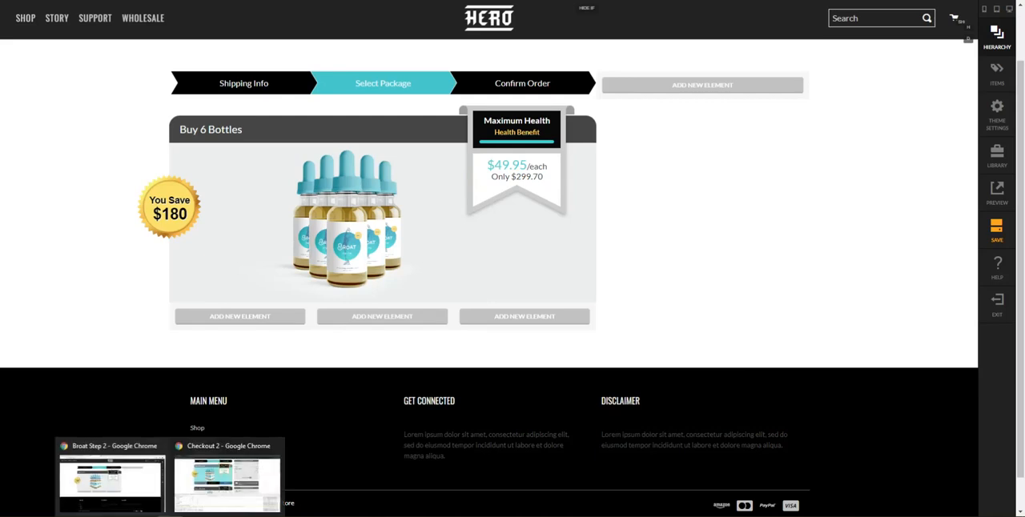
Compare the styled pricing ribbon with the 6-bottle package on the Checkout 2 reference page
{"action": "left_click", "coordinate": [223, 495]}
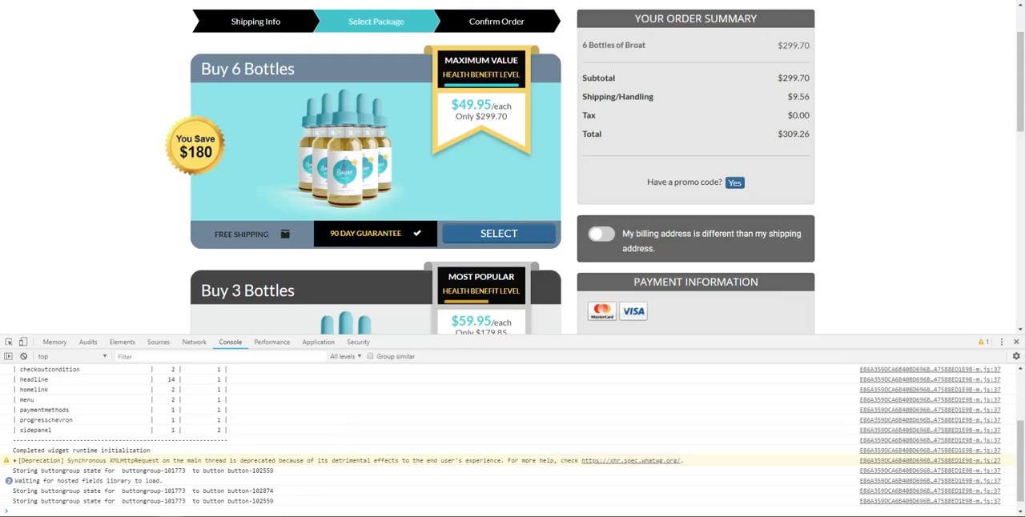
{"action": "mouse_move", "coordinate": [173, 514]}
{"action": "left_click", "coordinate": [122, 486]}
Upload package-bg-hover-no-text.png to the root folder of the ct35.ultracartdev.com StoreFront's file manager
{"action": "key", "text": "ctrl+Tab"}
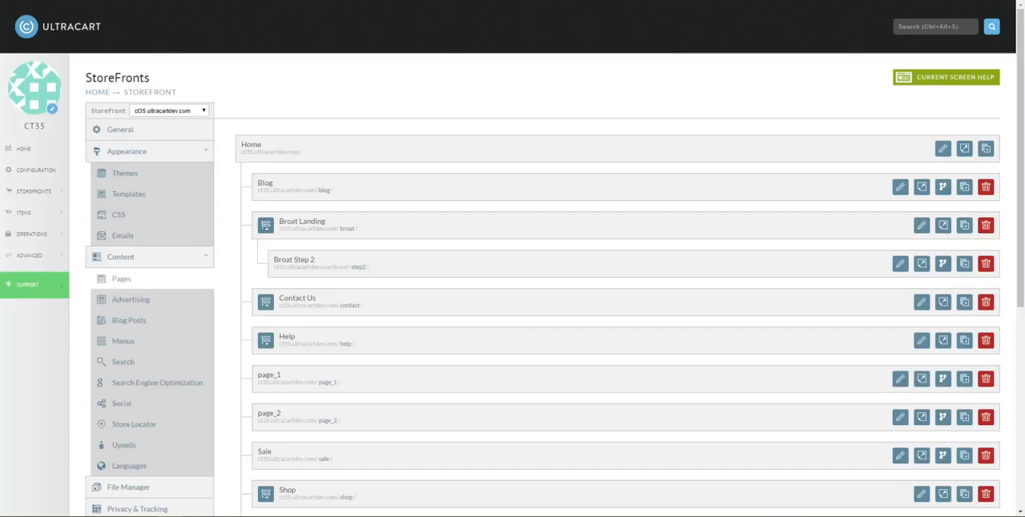
{"action": "left_click", "coordinate": [153, 488]}
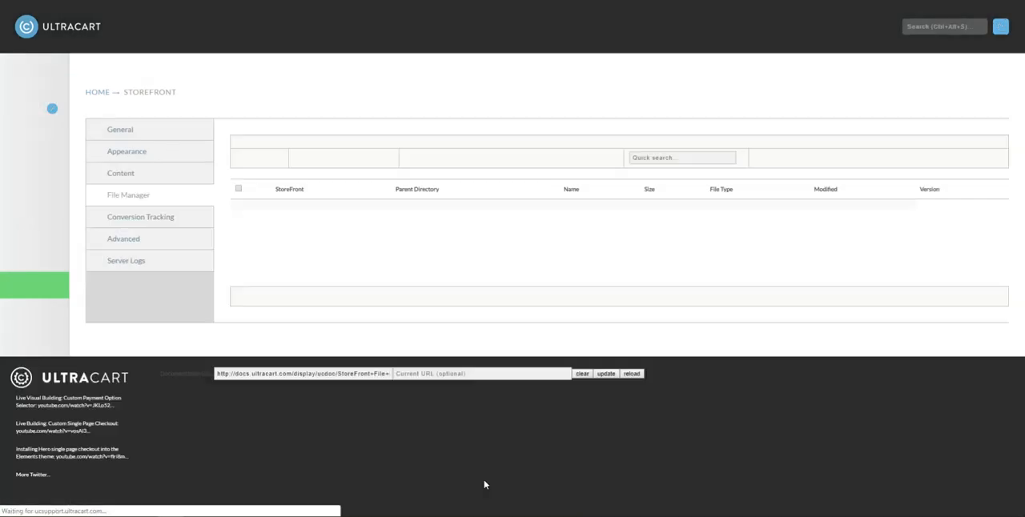
{"action": "scroll", "coordinate": [396, 295], "scroll_direction": "down", "scroll_amount": 4}
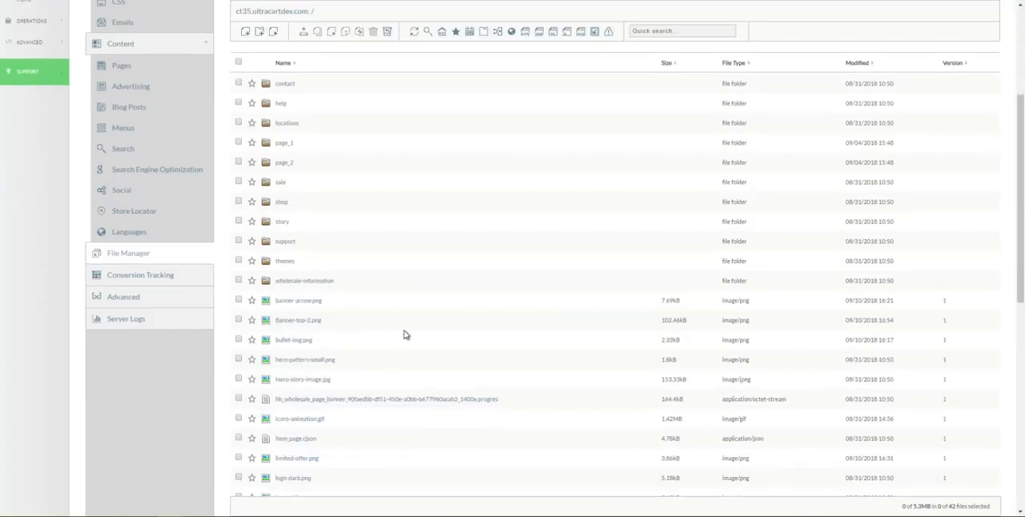
{"action": "left_click", "coordinate": [271, 33]}
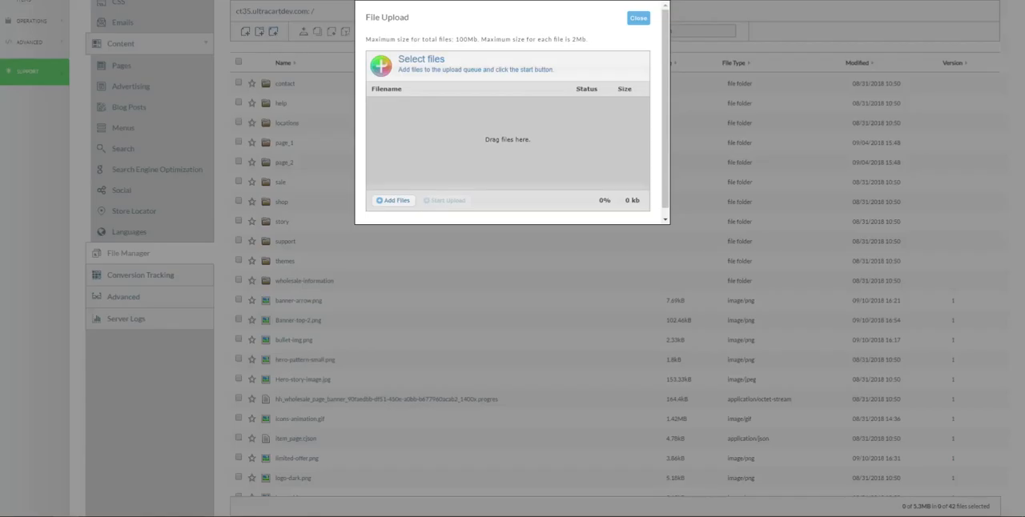
{"action": "left_click_drag", "start_coordinate": [920, 64], "coordinate": [424, 145]}
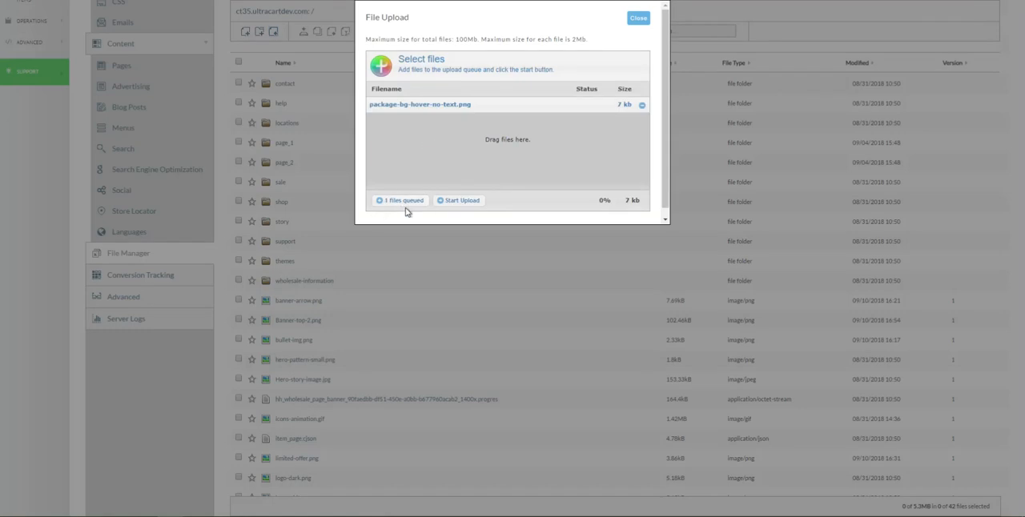
{"action": "left_click", "coordinate": [461, 200]}
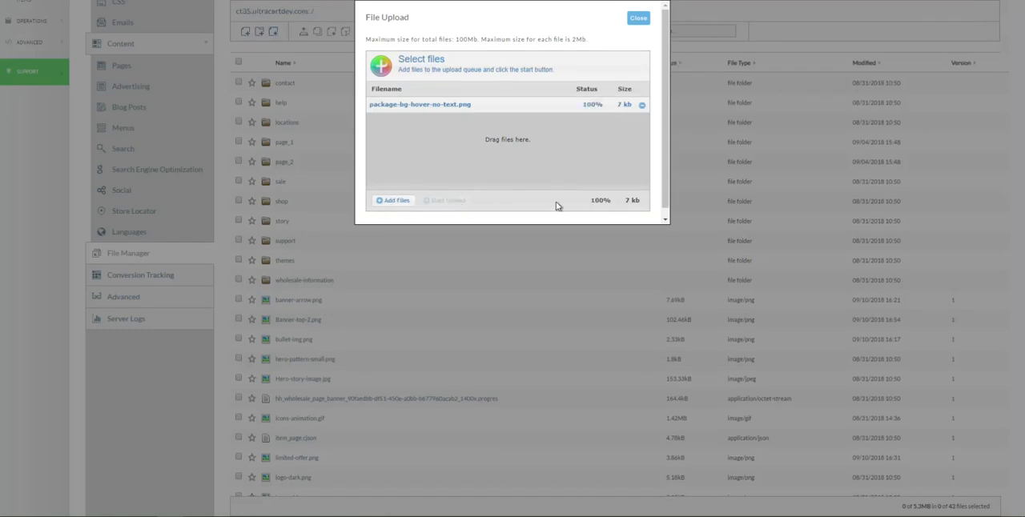
{"action": "left_click", "coordinate": [639, 19]}
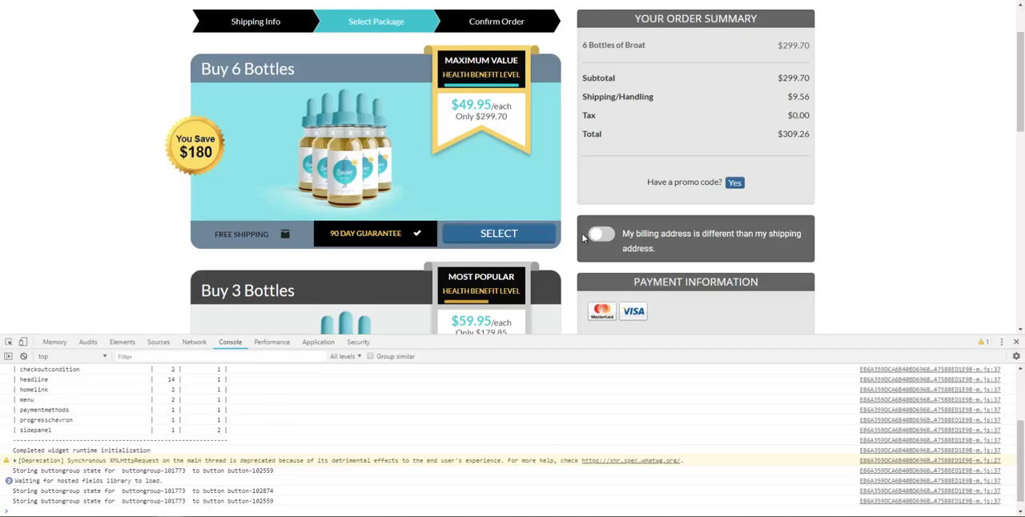
Examine the free shipping, guarantee and select row of the Buy 3 Bottles package on the Checkout 2 reference page
{"action": "scroll", "coordinate": [227, 319], "scroll_direction": "down", "scroll_amount": 3}
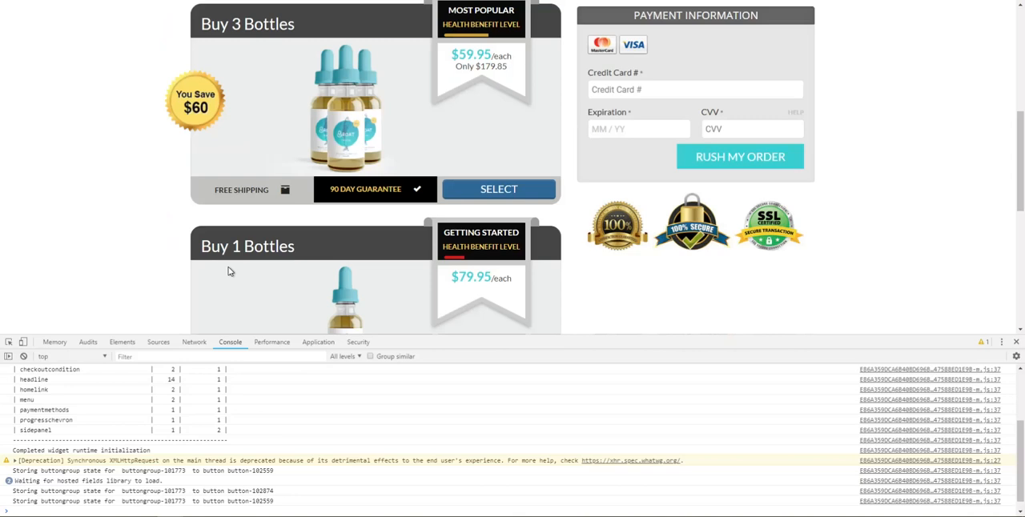
{"action": "left_click_drag", "start_coordinate": [216, 191], "coordinate": [399, 190]}
{"action": "left_click", "coordinate": [285, 193]}
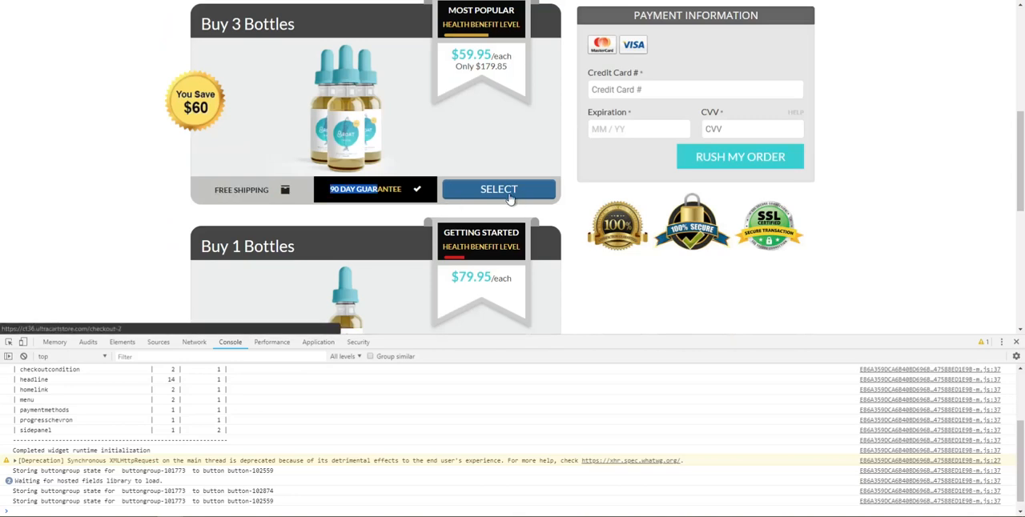
{"action": "scroll", "coordinate": [384, 312], "scroll_direction": "up", "scroll_amount": 1}
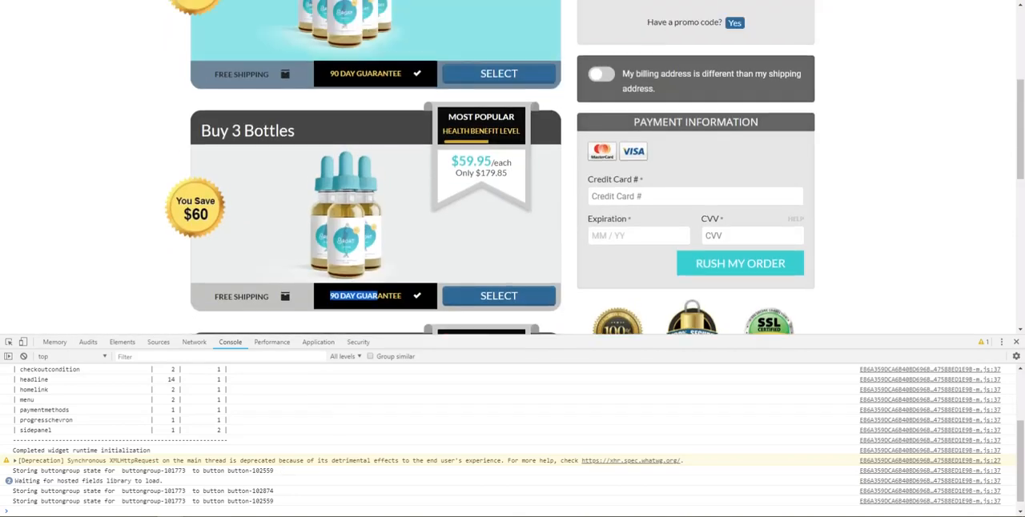
{"action": "left_click", "coordinate": [169, 516]}
{"action": "left_click", "coordinate": [127, 489]}
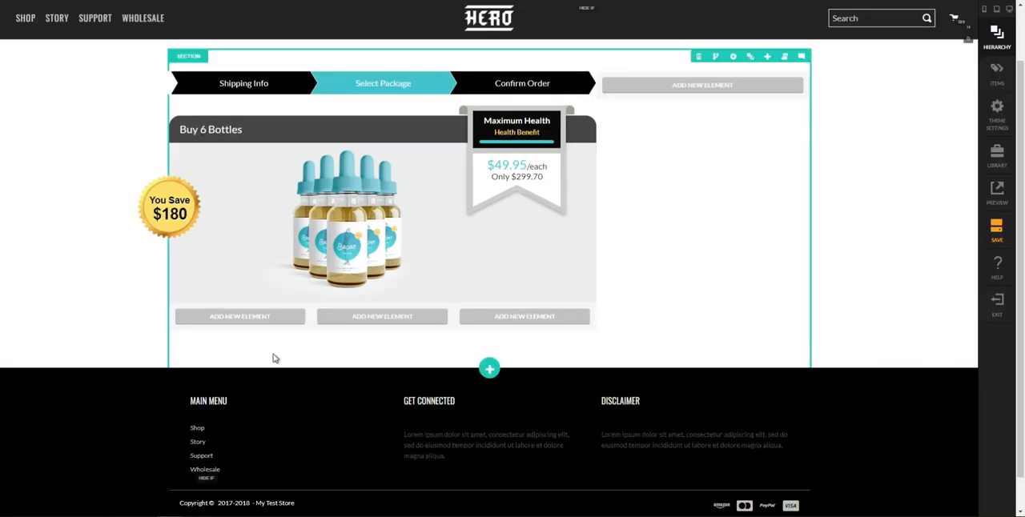
Set the background color of the empty three-column row below the product image to rgb(197, 195, 195)
{"action": "left_click", "coordinate": [307, 320]}
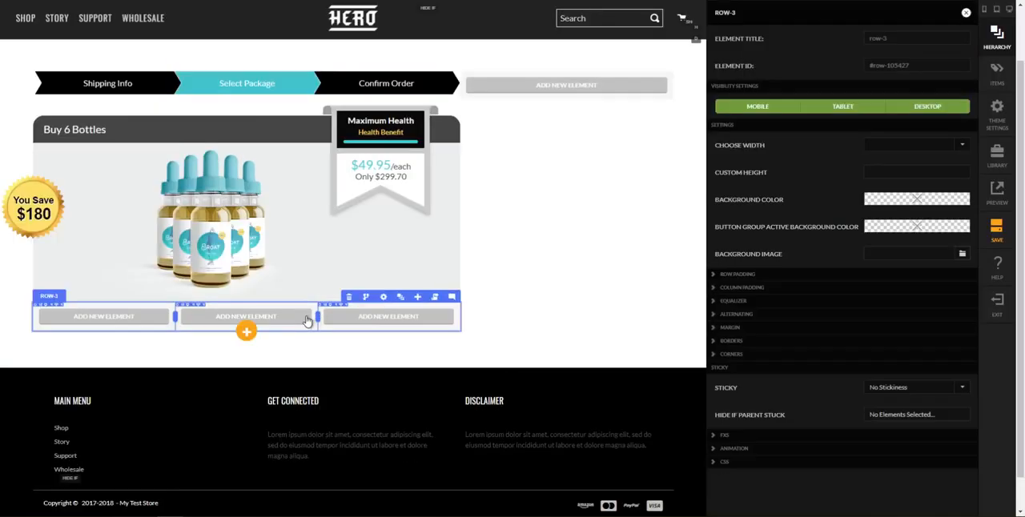
{"action": "left_click", "coordinate": [911, 201]}
{"action": "left_click", "coordinate": [655, 38]}
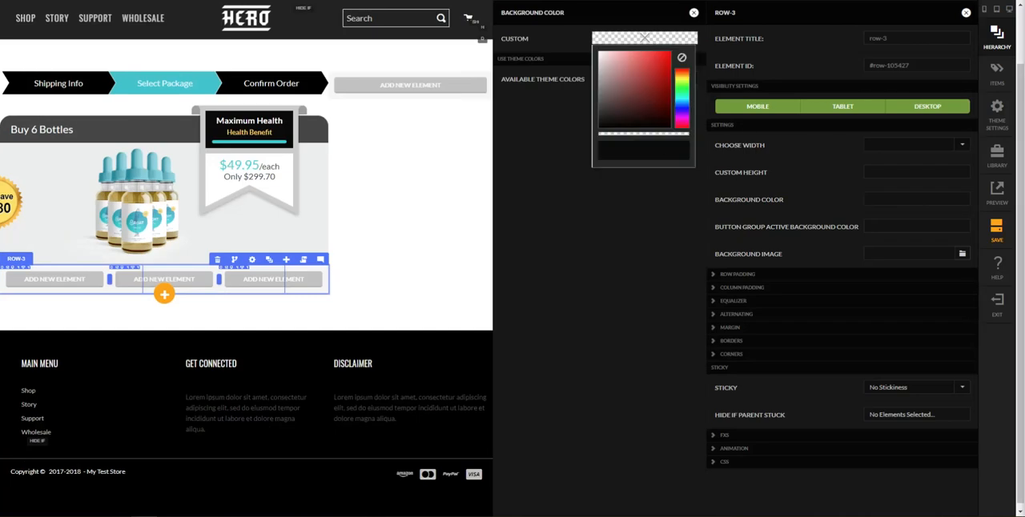
{"action": "left_click", "coordinate": [598, 69]}
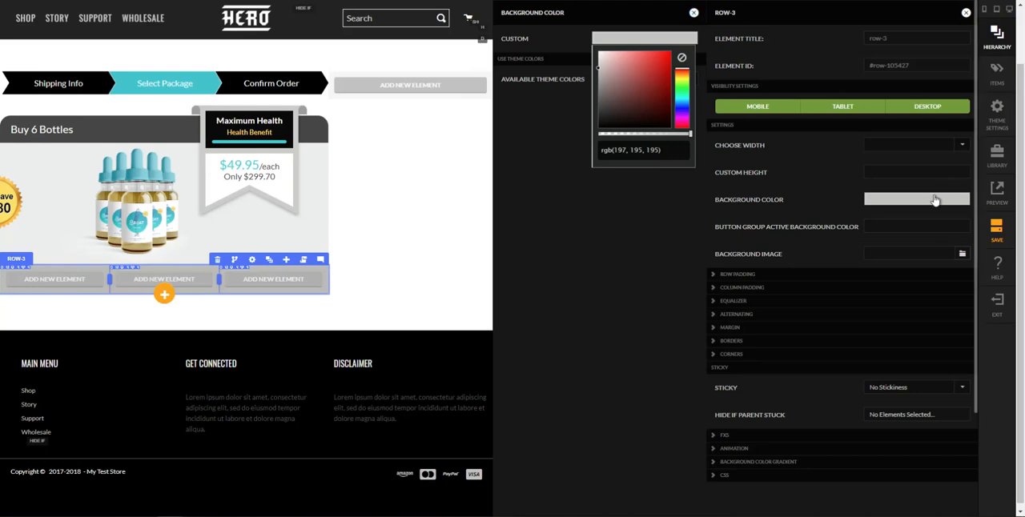
Set the button group active background color of the three-column row to rgb(110, 135, 158)
{"action": "left_click", "coordinate": [916, 227]}
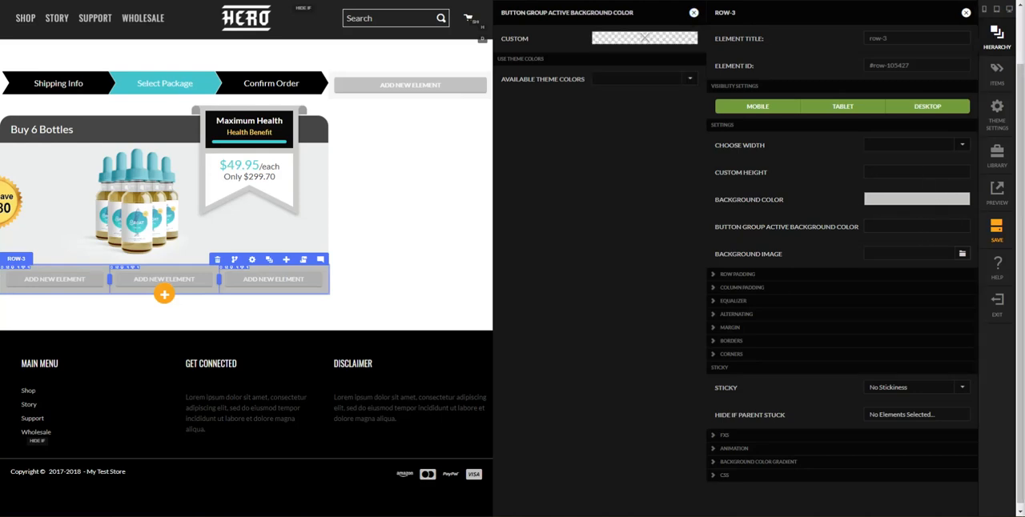
{"action": "left_click", "coordinate": [645, 38]}
{"action": "left_click", "coordinate": [619, 79]}
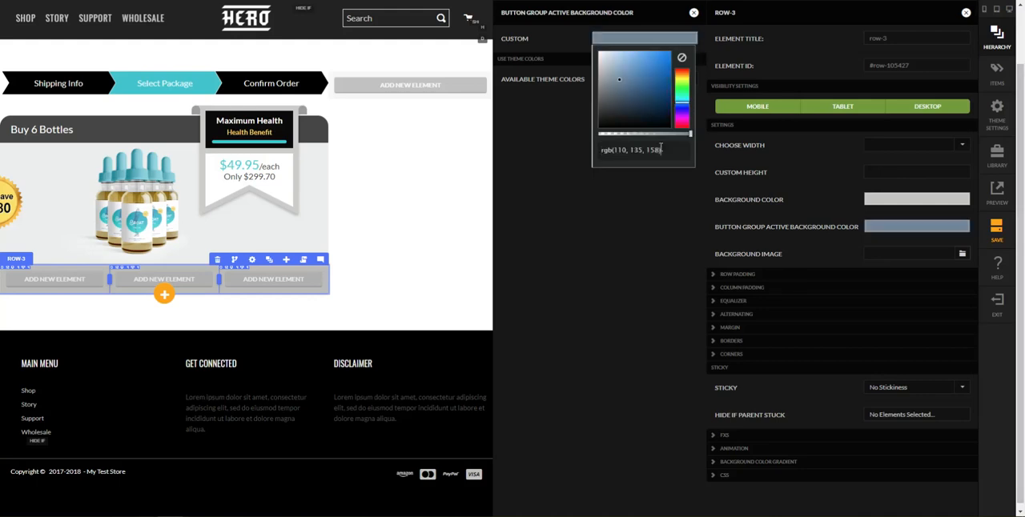
{"action": "left_click", "coordinate": [695, 263]}
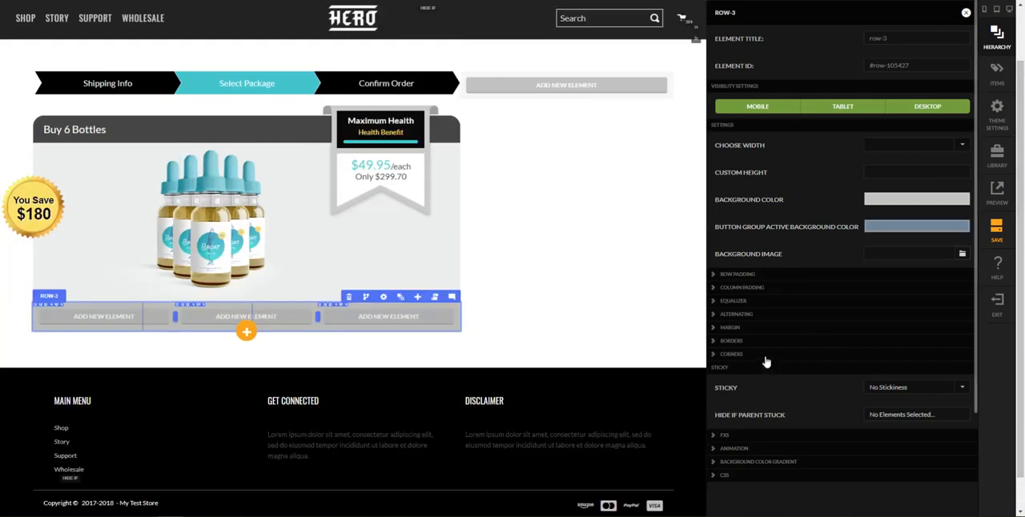
Round the three-column row's corners with a 20px radius on the bottom edges only
{"action": "left_click", "coordinate": [764, 357]}
{"action": "left_click", "coordinate": [897, 376]}
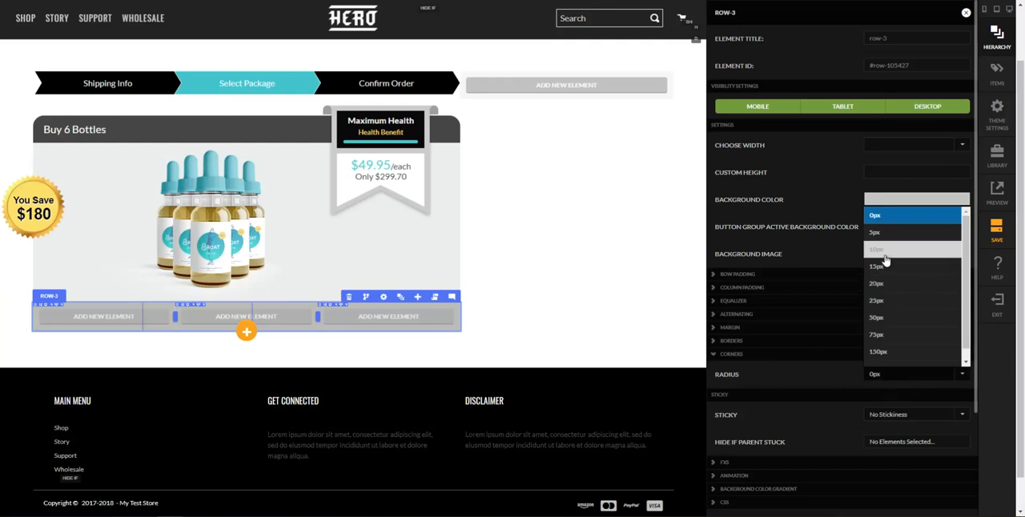
{"action": "left_click", "coordinate": [903, 289]}
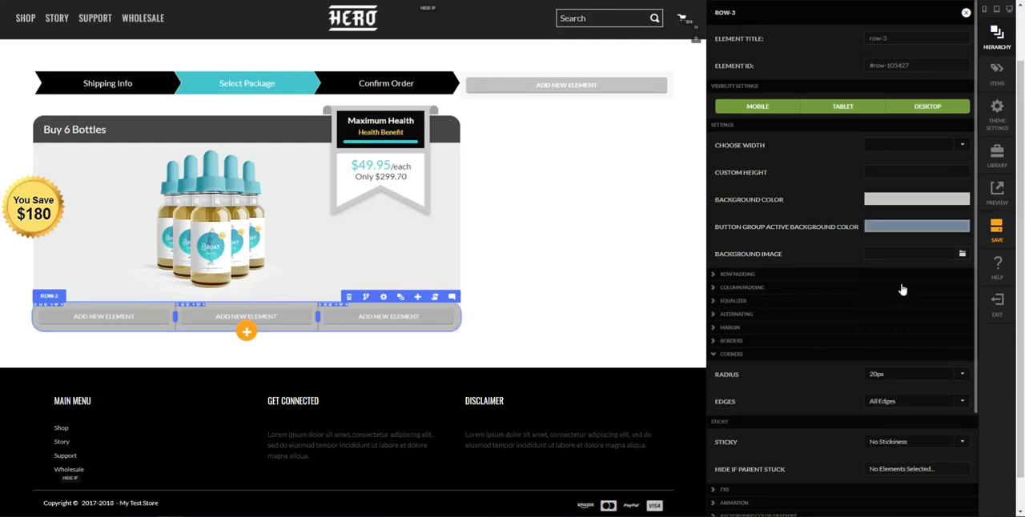
{"action": "left_click", "coordinate": [913, 401]}
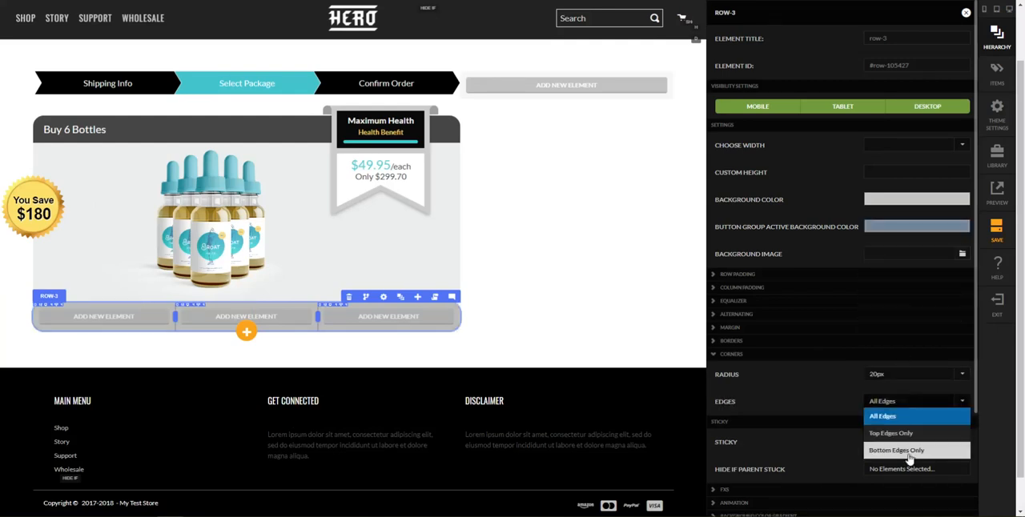
{"action": "left_click", "coordinate": [906, 453]}
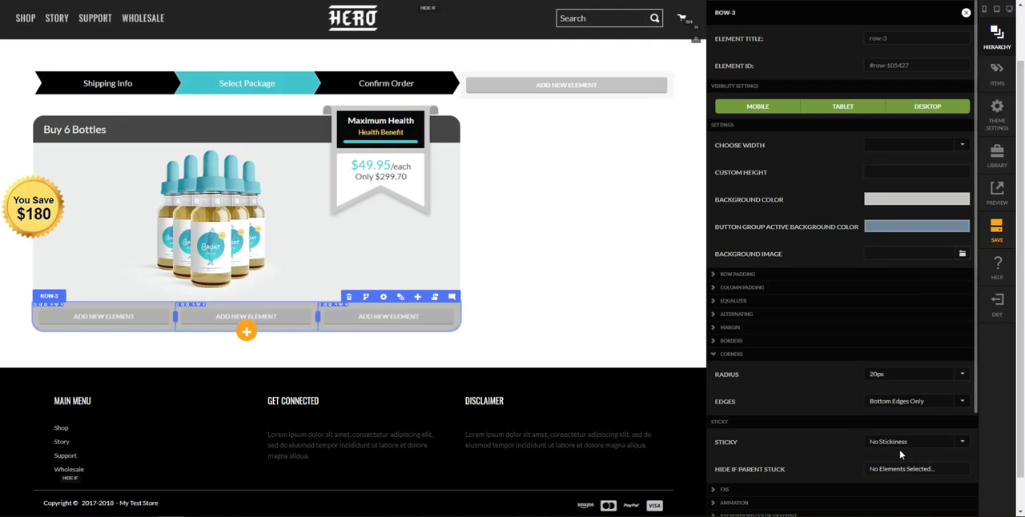
Check the package footer on the Checkout 2 reference page and set Equalize Columns to Yes for the three-column row
{"action": "scroll", "coordinate": [807, 410], "scroll_direction": "down", "scroll_amount": 1}
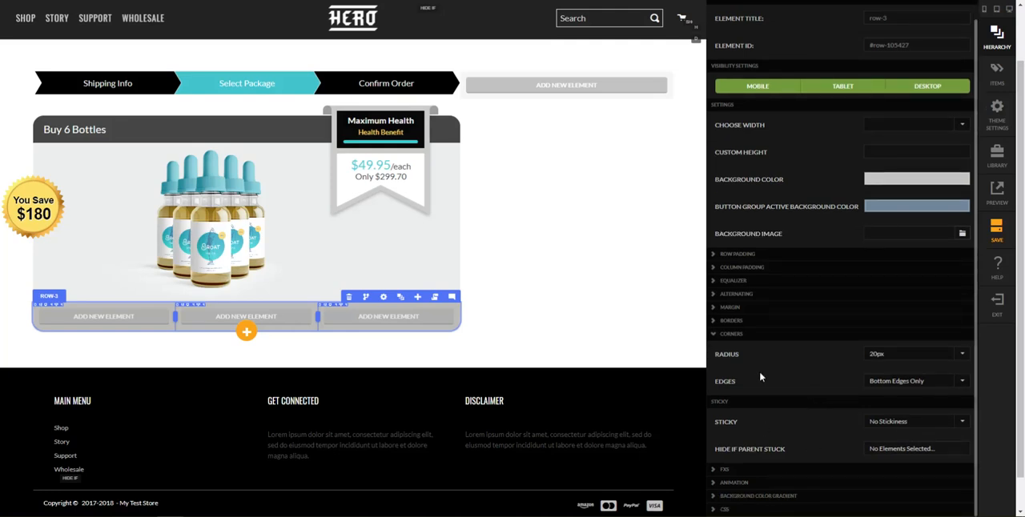
{"action": "left_click", "coordinate": [740, 280]}
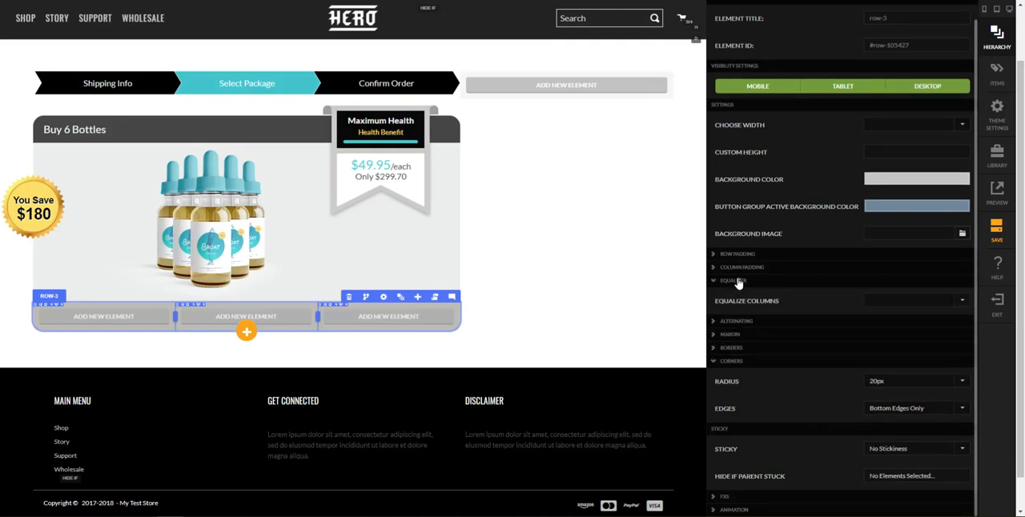
{"action": "mouse_move", "coordinate": [121, 501]}
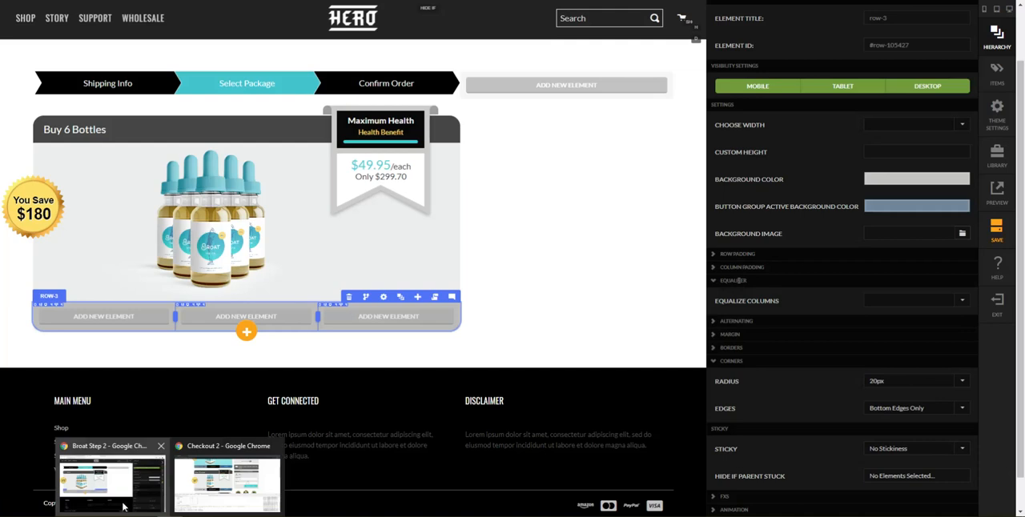
{"action": "left_click", "coordinate": [216, 497]}
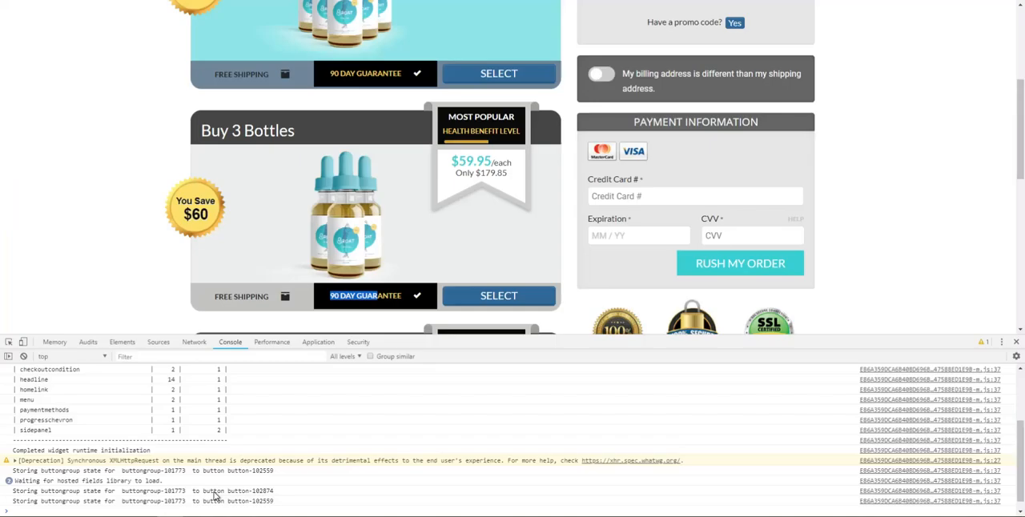
{"action": "left_click", "coordinate": [245, 119]}
{"action": "scroll", "coordinate": [286, 168], "scroll_direction": "up", "scroll_amount": 3}
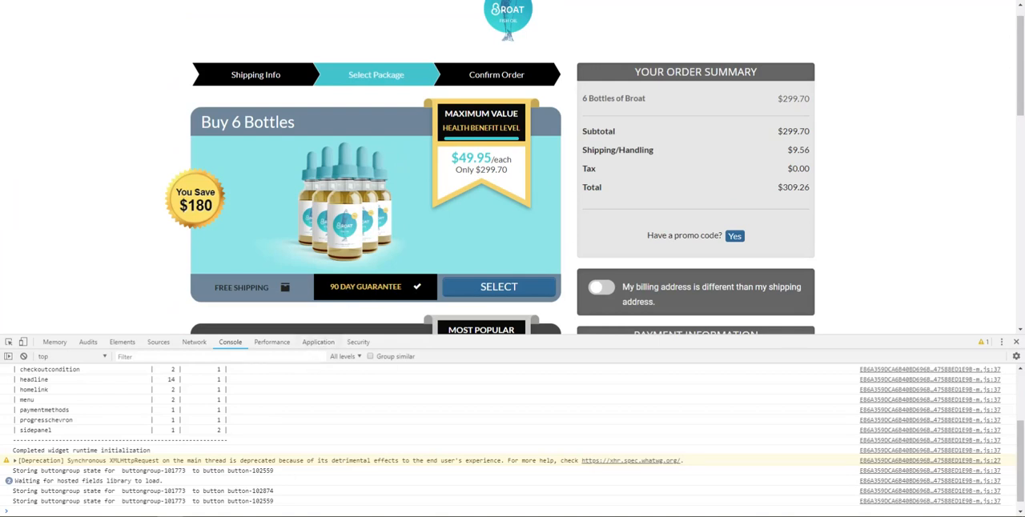
{"action": "key", "text": "alt+Tab"}
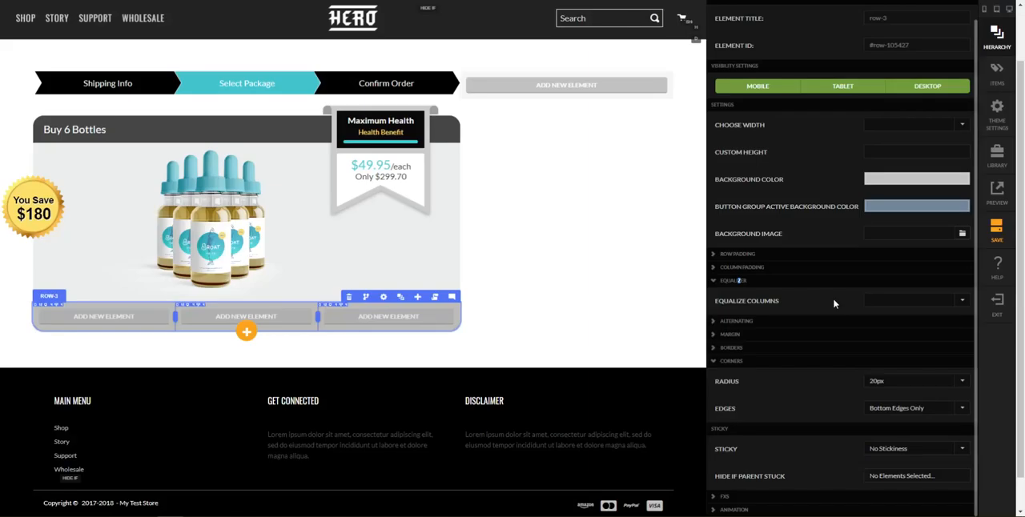
{"action": "left_click", "coordinate": [907, 301]}
{"action": "left_click", "coordinate": [876, 329]}
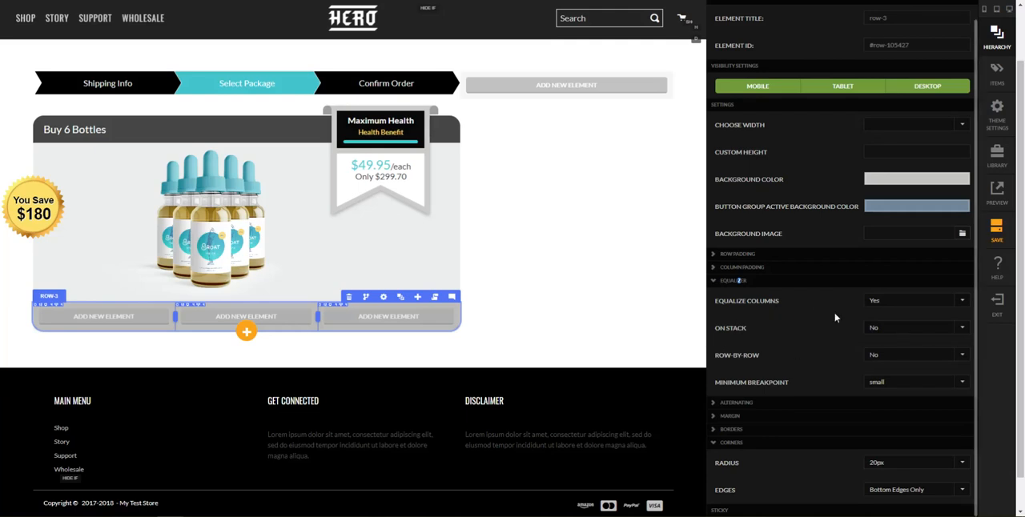
{"action": "left_click", "coordinate": [430, 382]}
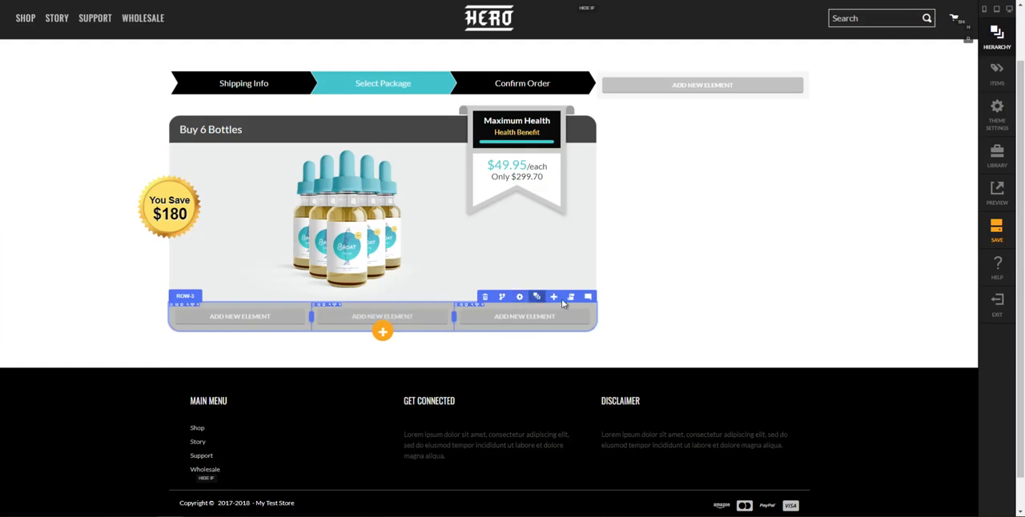
Give column 2, the middle column of the bottom row, a custom black background color
{"action": "left_click", "coordinate": [535, 297]}
{"action": "scroll", "coordinate": [887, 393], "scroll_direction": "down", "scroll_amount": 1}
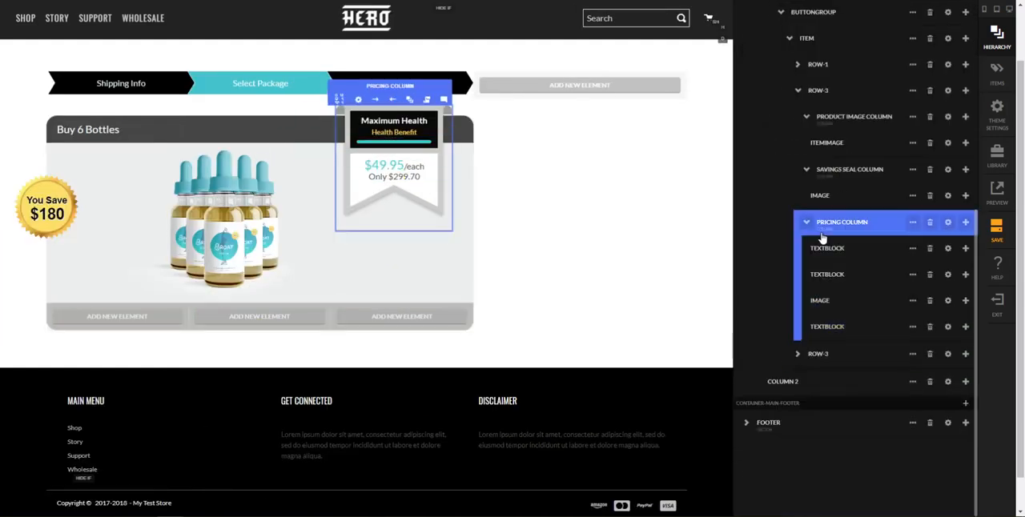
{"action": "left_click", "coordinate": [802, 360]}
{"action": "left_click", "coordinate": [798, 355]}
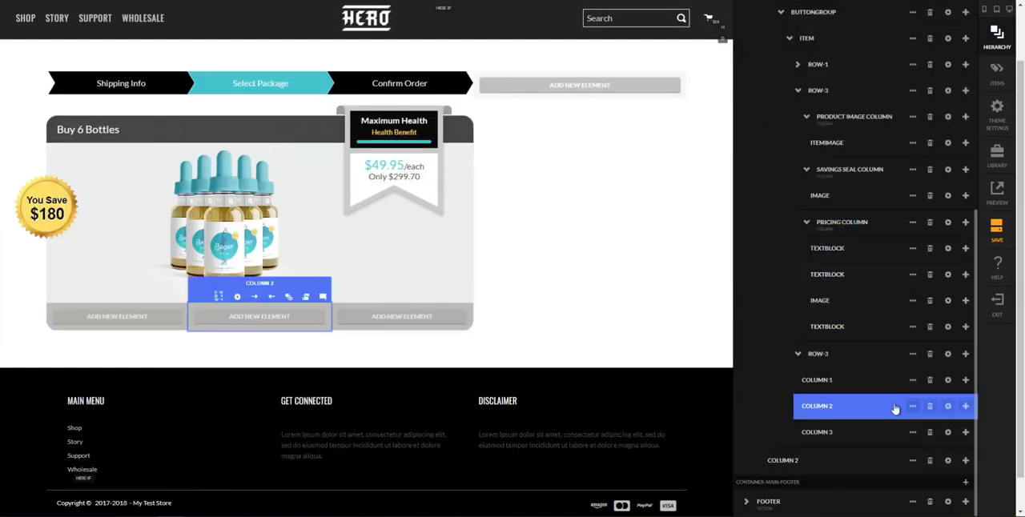
{"action": "left_click", "coordinate": [948, 407]}
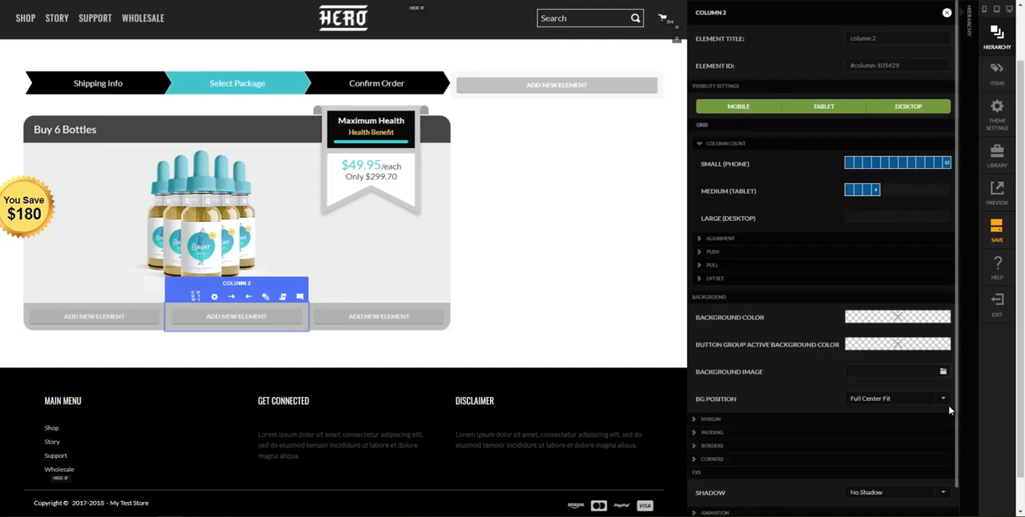
{"action": "left_click", "coordinate": [870, 317]}
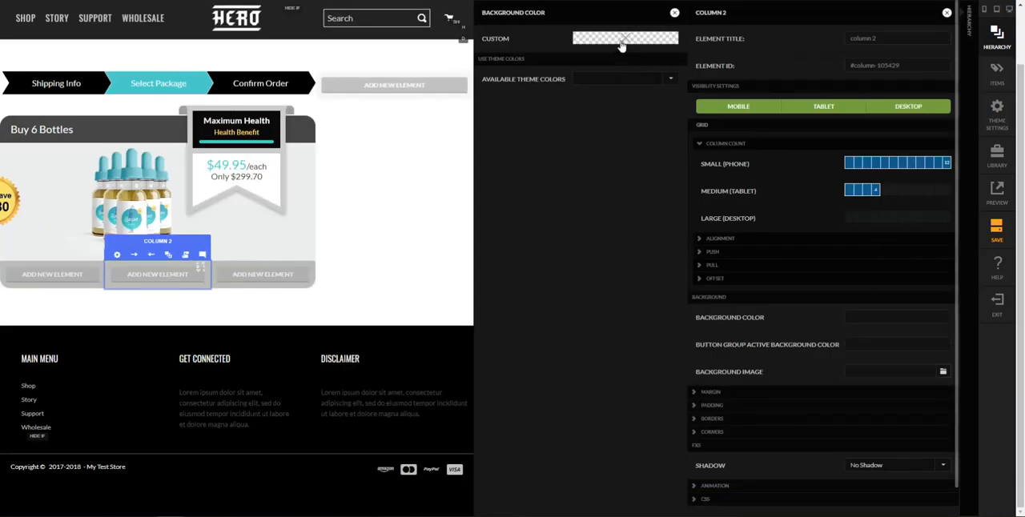
{"action": "left_click", "coordinate": [621, 48]}
{"action": "left_click", "coordinate": [605, 152]}
{"action": "type", "text": "black"}
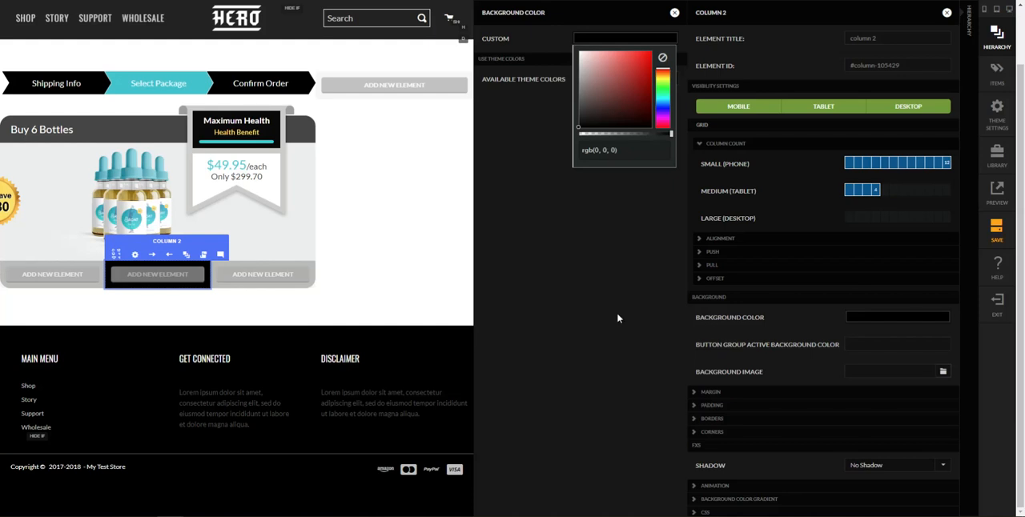
{"action": "left_click", "coordinate": [469, 303]}
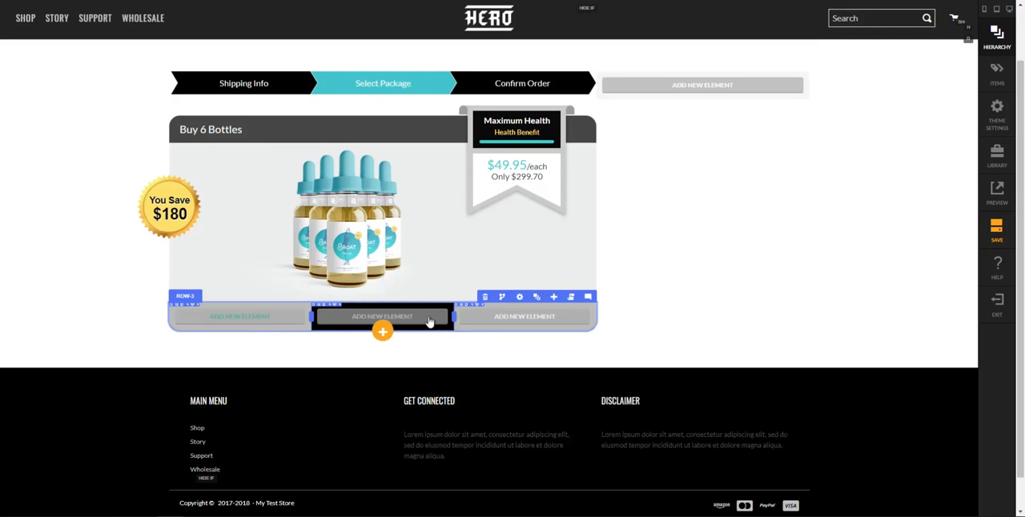
Check the package footer on the Checkout 2 reference page and set the bottom row's column 1 horizontal alignment (small) to center
{"action": "mouse_move", "coordinate": [189, 513]}
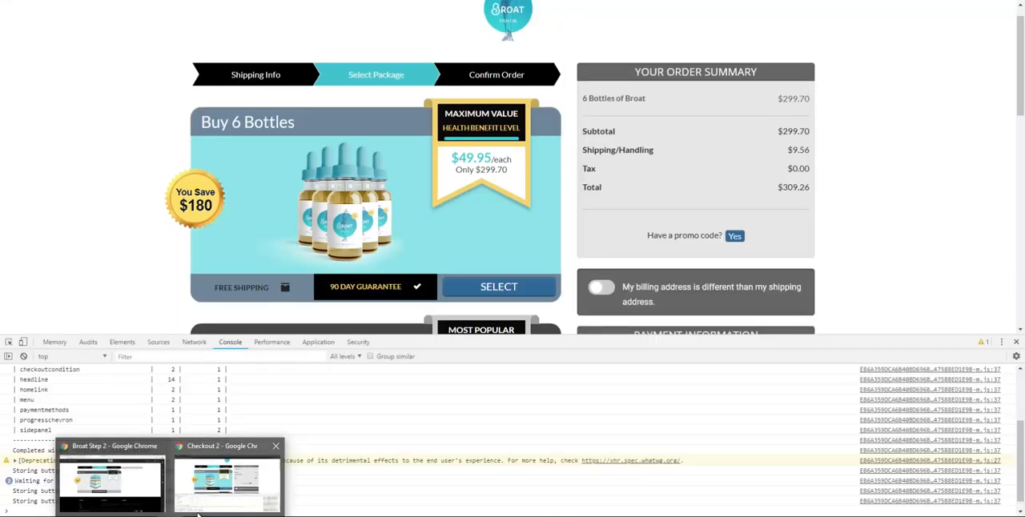
{"action": "left_click", "coordinate": [210, 501]}
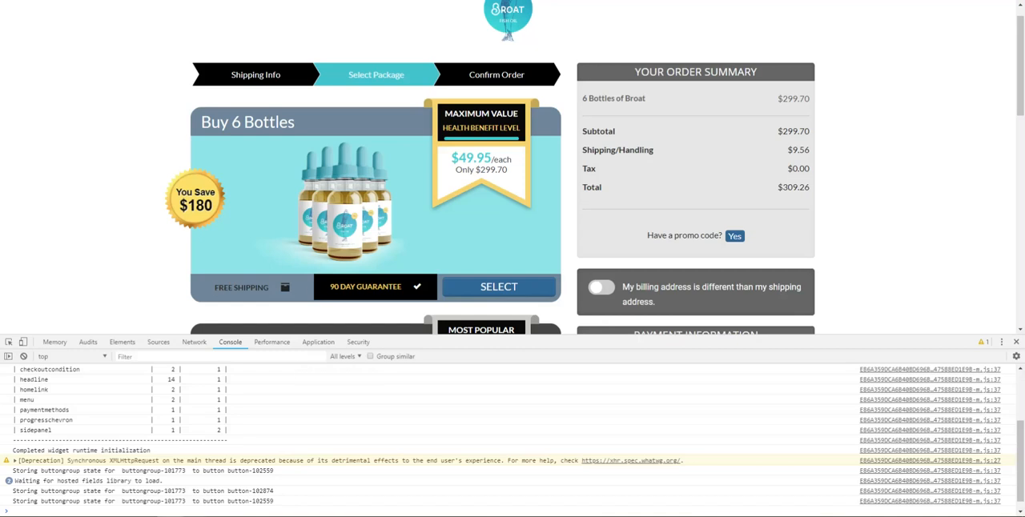
{"action": "mouse_move", "coordinate": [137, 513]}
{"action": "left_click", "coordinate": [133, 497]}
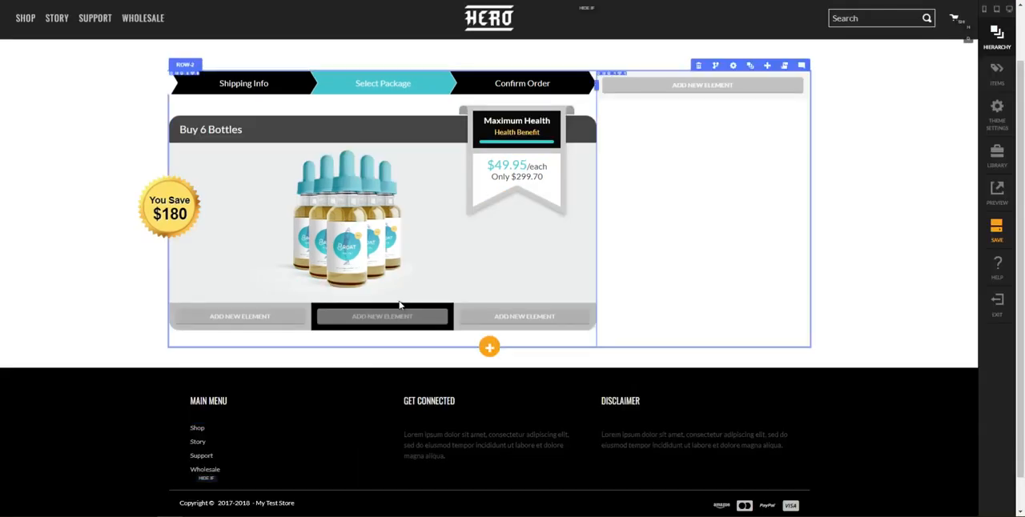
{"action": "left_click", "coordinate": [536, 296]}
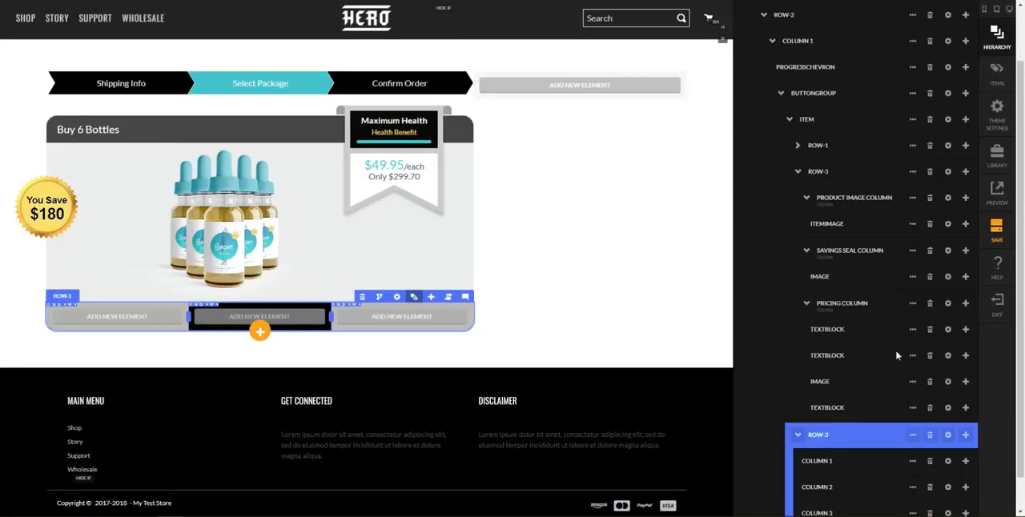
{"action": "scroll", "coordinate": [910, 374], "scroll_direction": "down", "scroll_amount": 2}
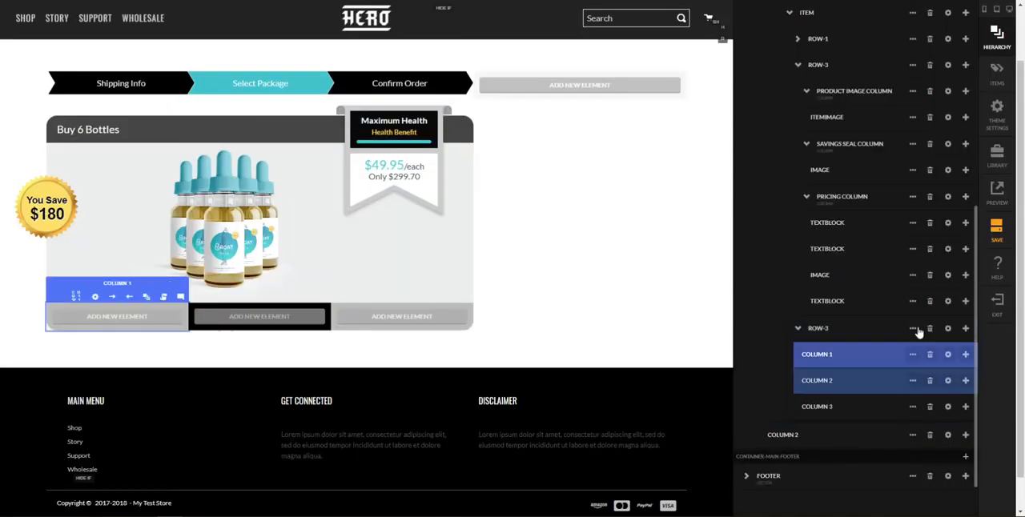
{"action": "left_click", "coordinate": [947, 358]}
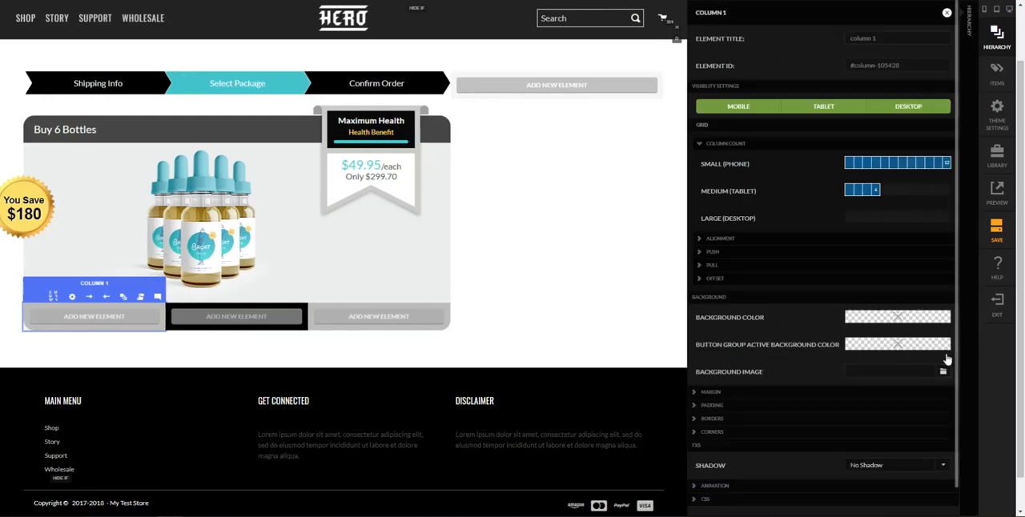
{"action": "left_click", "coordinate": [844, 242]}
{"action": "left_click", "coordinate": [848, 257]}
{"action": "left_click", "coordinate": [855, 290]}
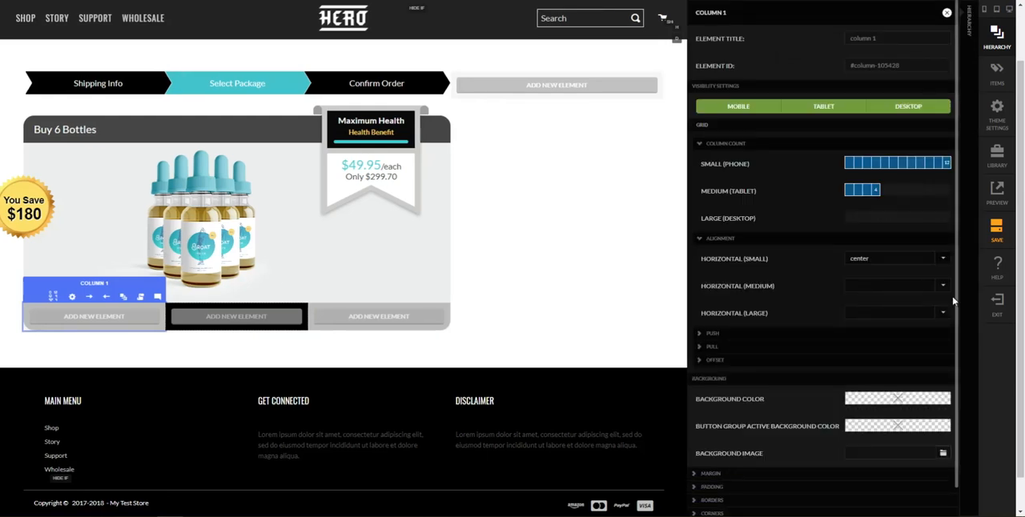
Set the horizontal alignment (small) of column 2, the black middle column of the bottom row, to center
{"action": "left_click", "coordinate": [969, 318]}
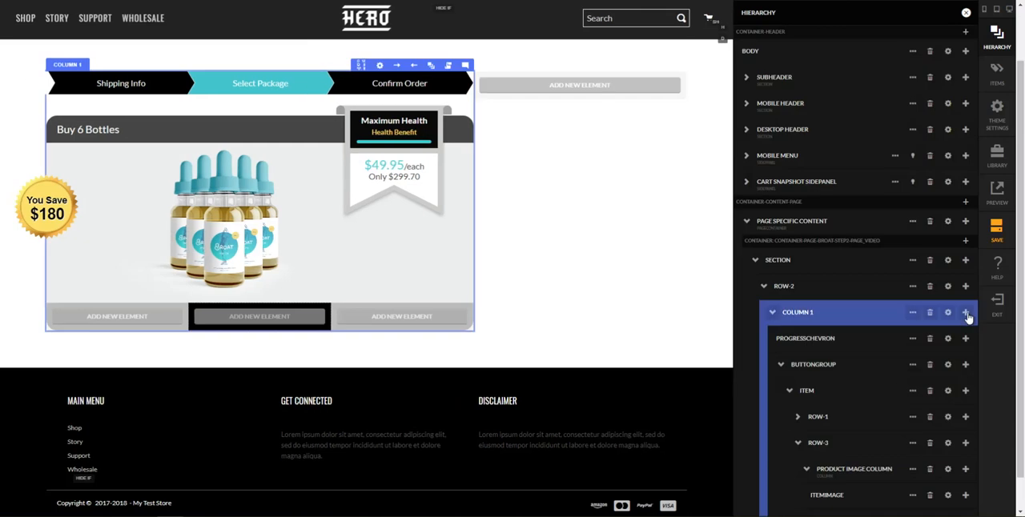
{"action": "scroll", "coordinate": [836, 470], "scroll_direction": "down", "scroll_amount": 2}
{"action": "scroll", "coordinate": [836, 470], "scroll_direction": "down", "scroll_amount": 2}
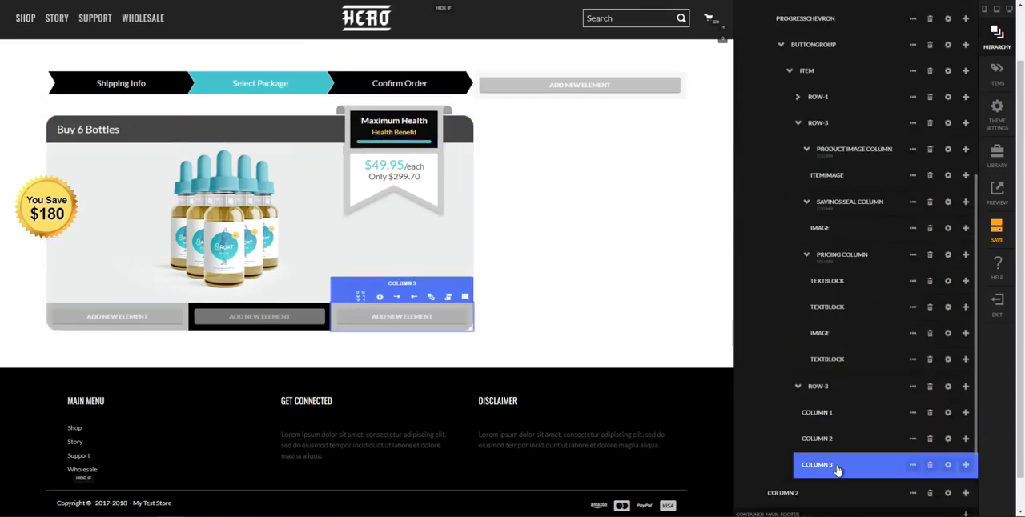
{"action": "left_click", "coordinate": [947, 439]}
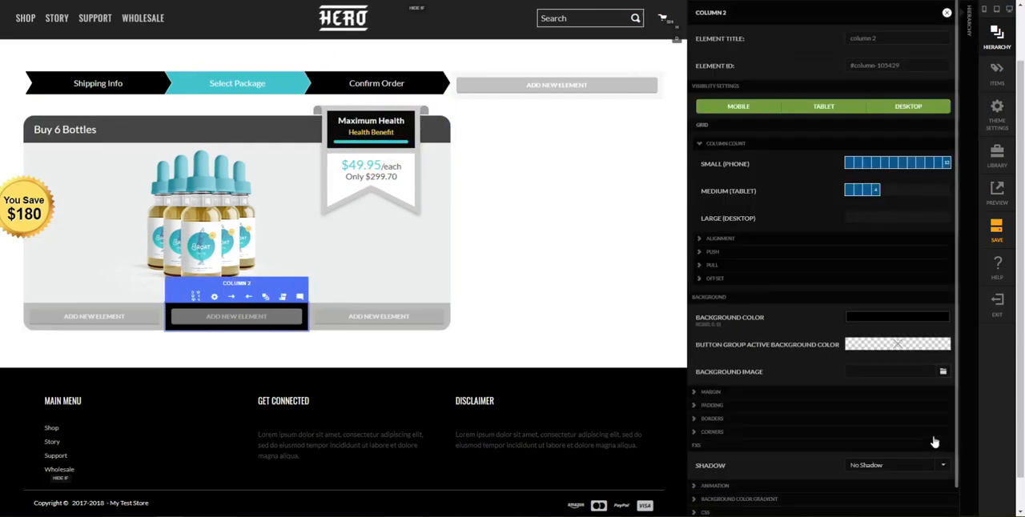
{"action": "left_click", "coordinate": [735, 240]}
{"action": "left_click", "coordinate": [878, 260]}
{"action": "left_click", "coordinate": [879, 286]}
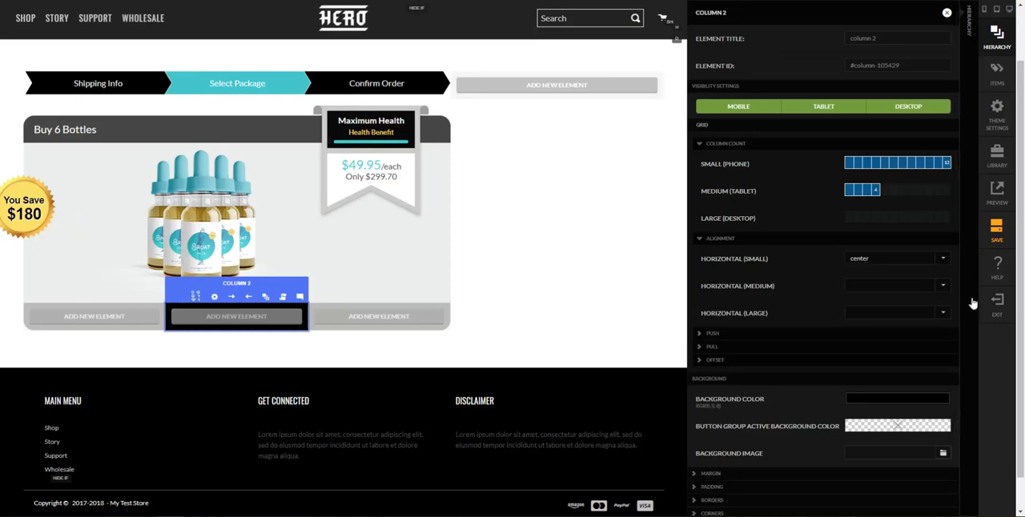
{"action": "left_click", "coordinate": [635, 310]}
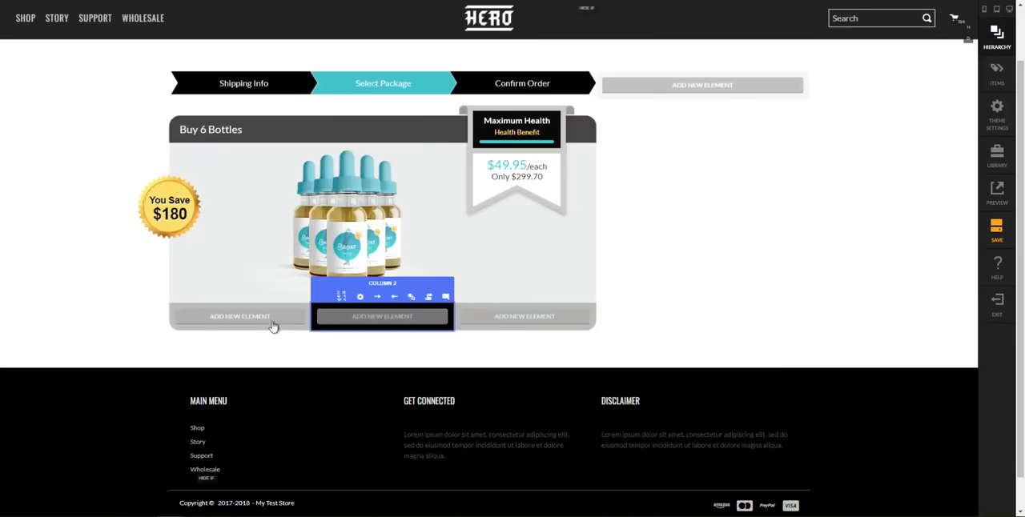
{"action": "left_click", "coordinate": [700, 330]}
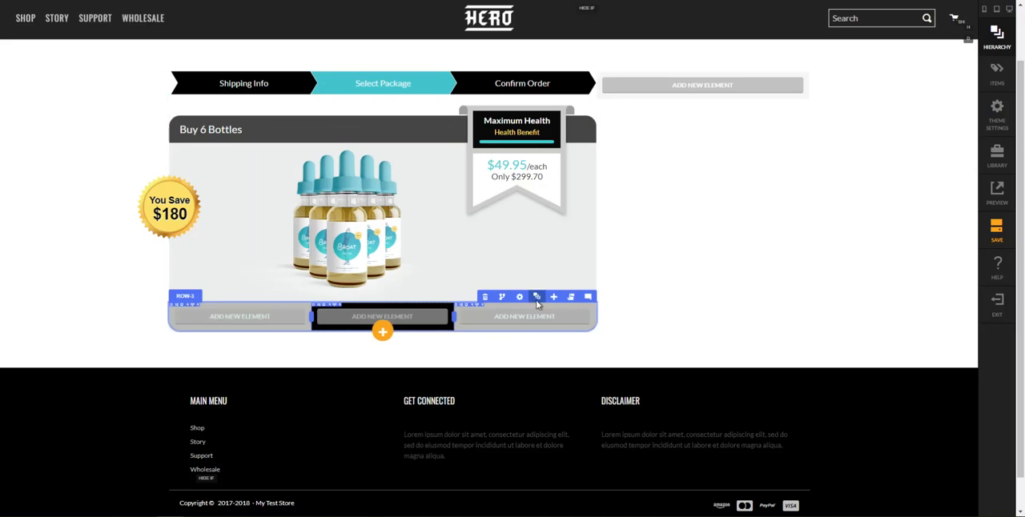
Add a headline element as a child of column 1 in the package's bottom row
{"action": "left_click", "coordinate": [536, 297]}
{"action": "scroll", "coordinate": [869, 429], "scroll_direction": "up", "scroll_amount": 1}
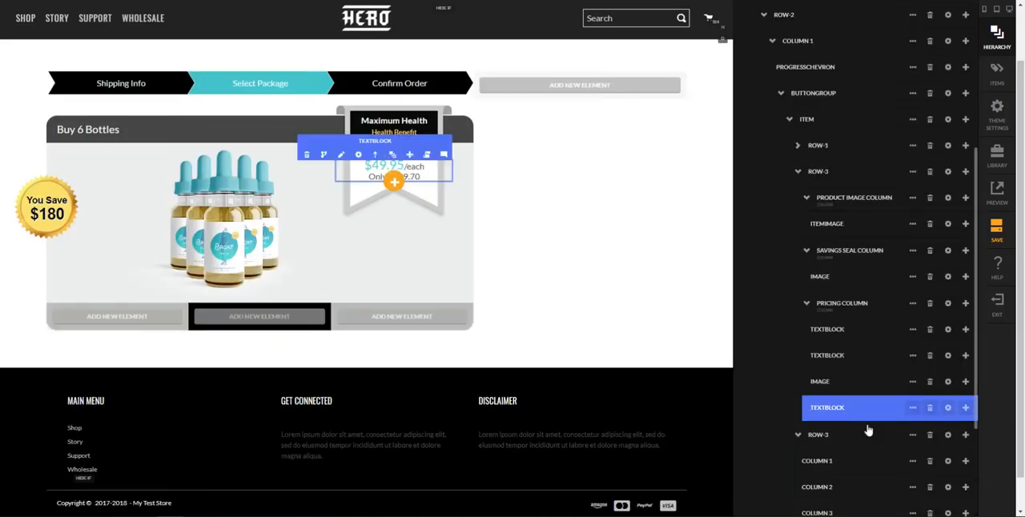
{"action": "scroll", "coordinate": [862, 405], "scroll_direction": "down", "scroll_amount": 2}
{"action": "scroll", "coordinate": [974, 356], "scroll_direction": "down", "scroll_amount": 1}
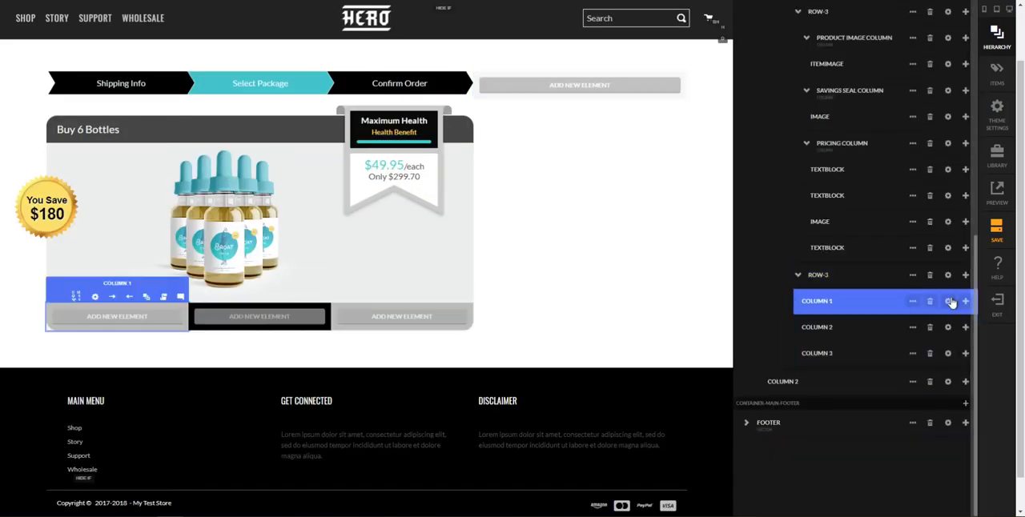
{"action": "left_click", "coordinate": [966, 302]}
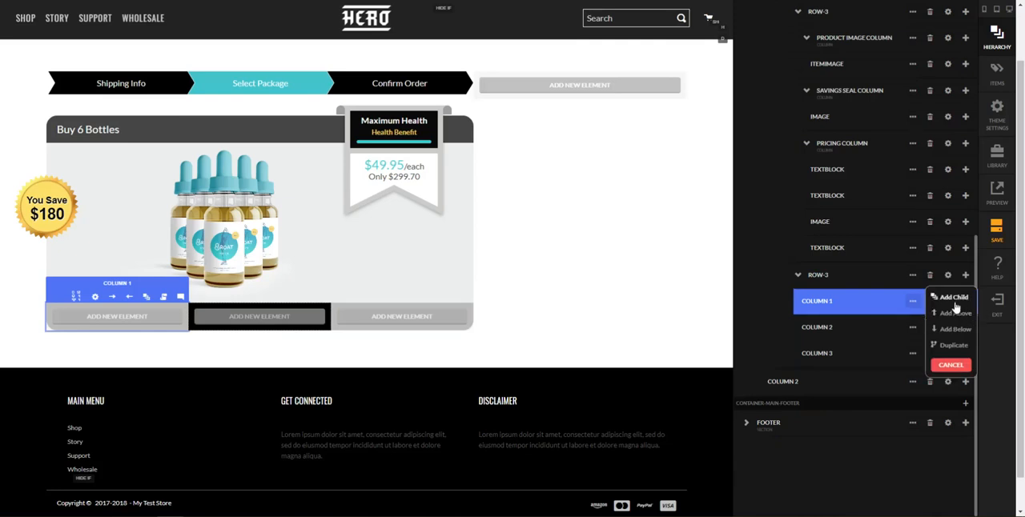
{"action": "left_click", "coordinate": [954, 305]}
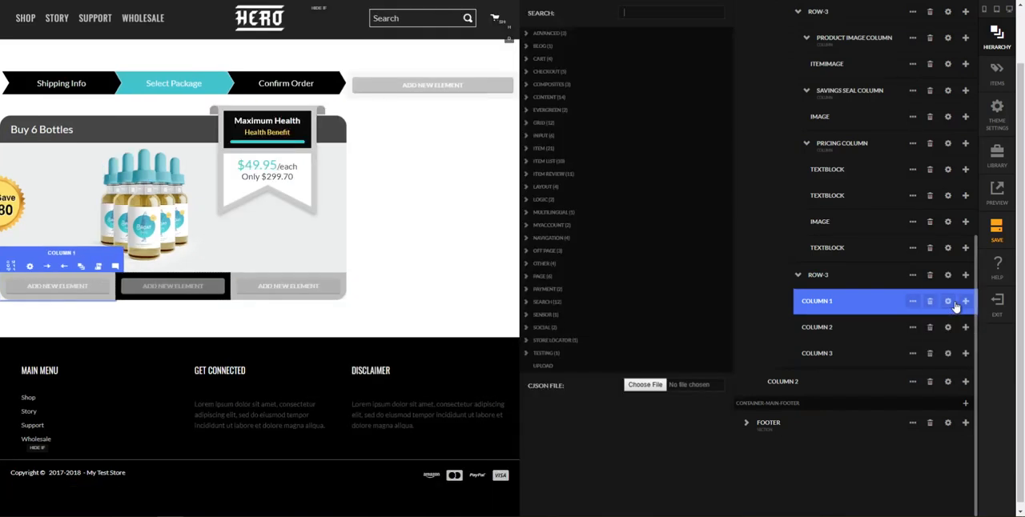
{"action": "type", "text": "headl"}
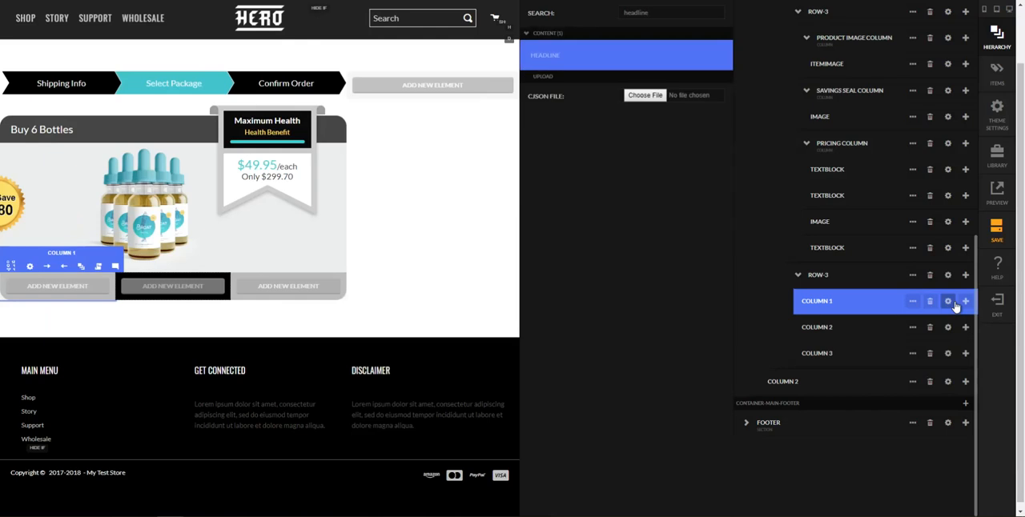
{"action": "type", "text": "ine"}
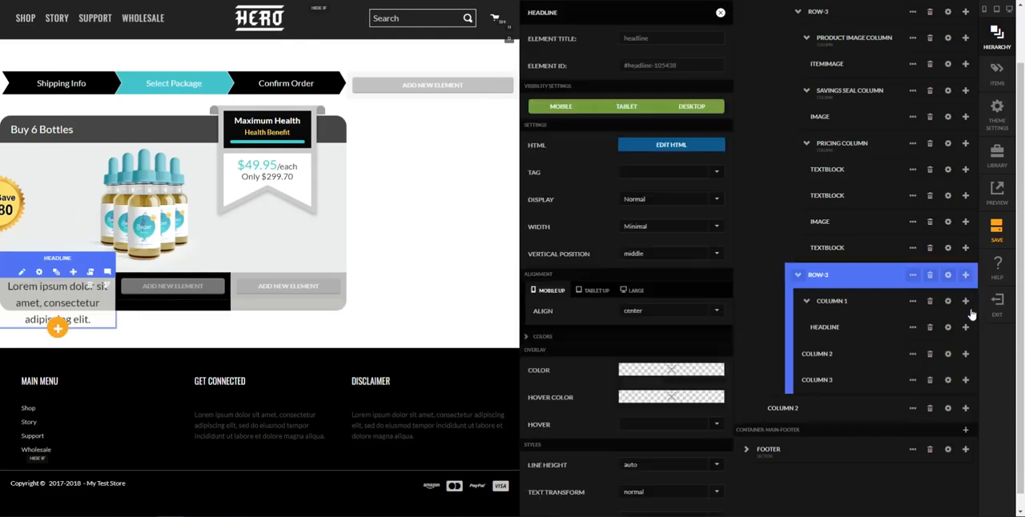
{"action": "key", "text": "Return"}
Add an icon element below the headline in column 1 of the bottom row
{"action": "left_click", "coordinate": [966, 328]}
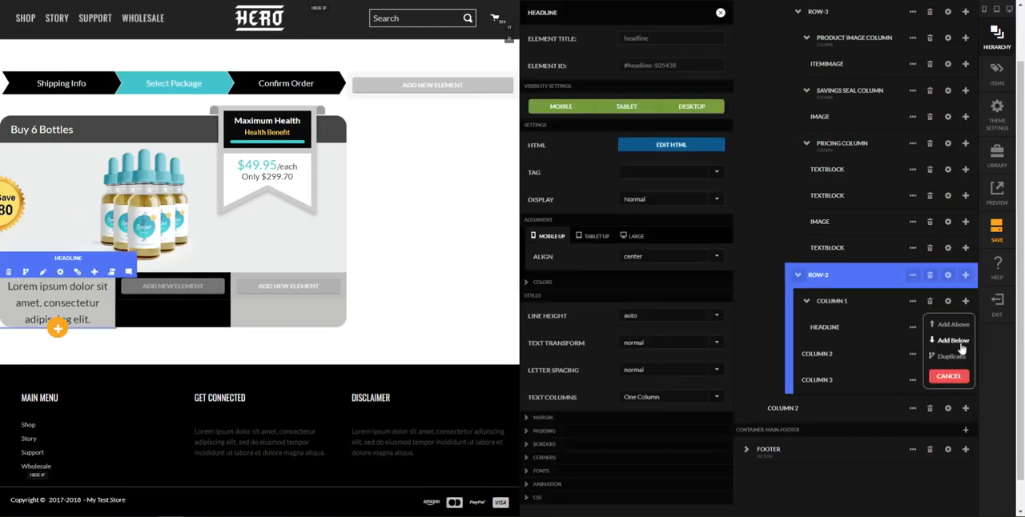
{"action": "left_click", "coordinate": [952, 340]}
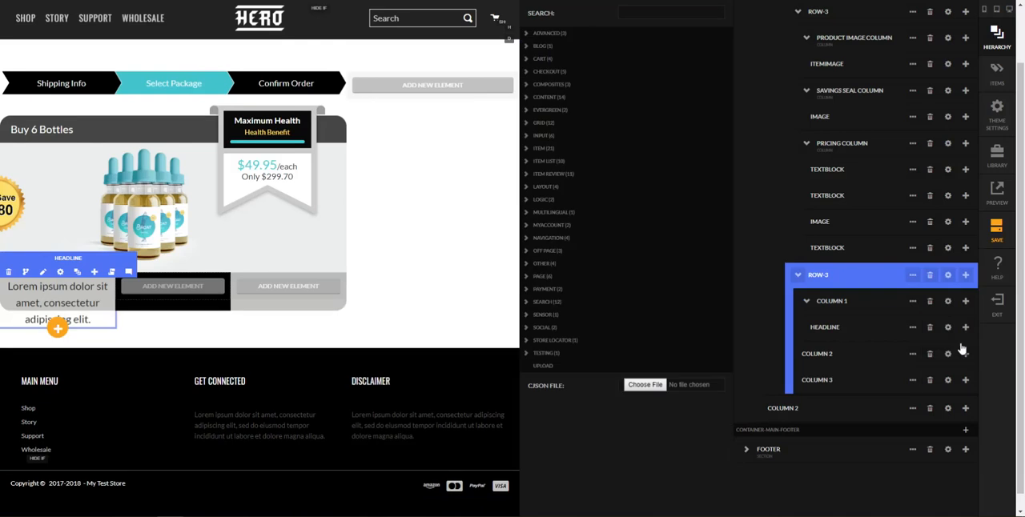
{"action": "type", "text": "icon"}
{"action": "key", "text": "Return"}
Add a headline element to column 2 of the bottom row and an icon element below that headline
{"action": "left_click", "coordinate": [964, 381]}
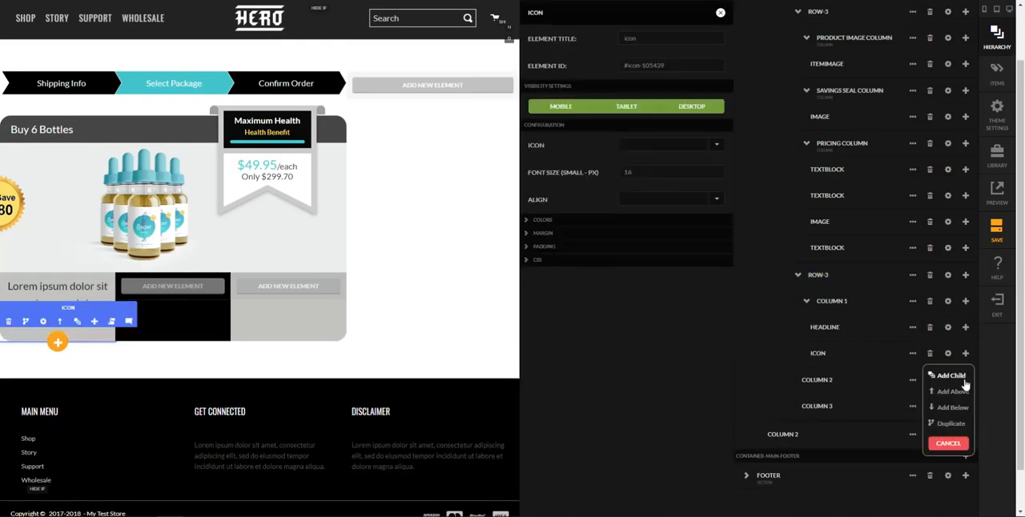
{"action": "left_click", "coordinate": [961, 381]}
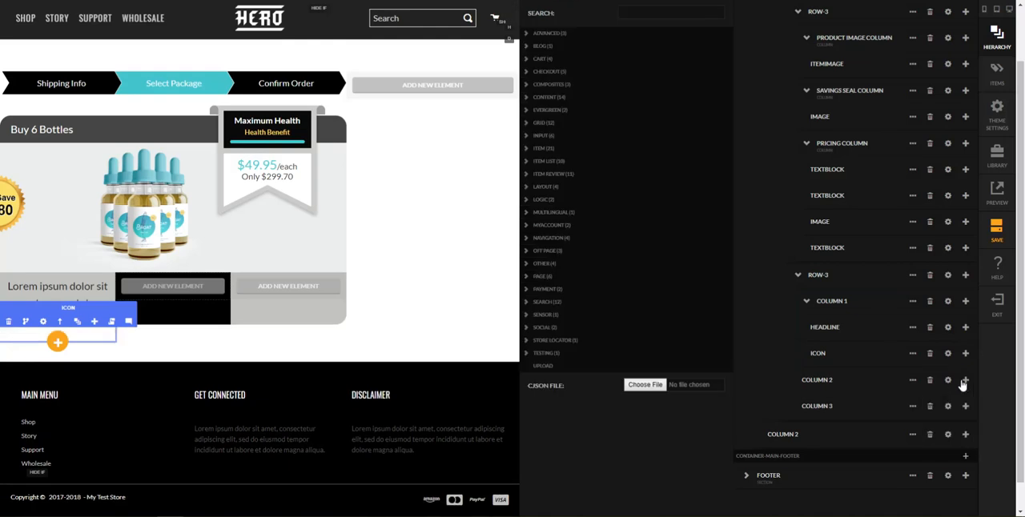
{"action": "type", "text": "headline"}
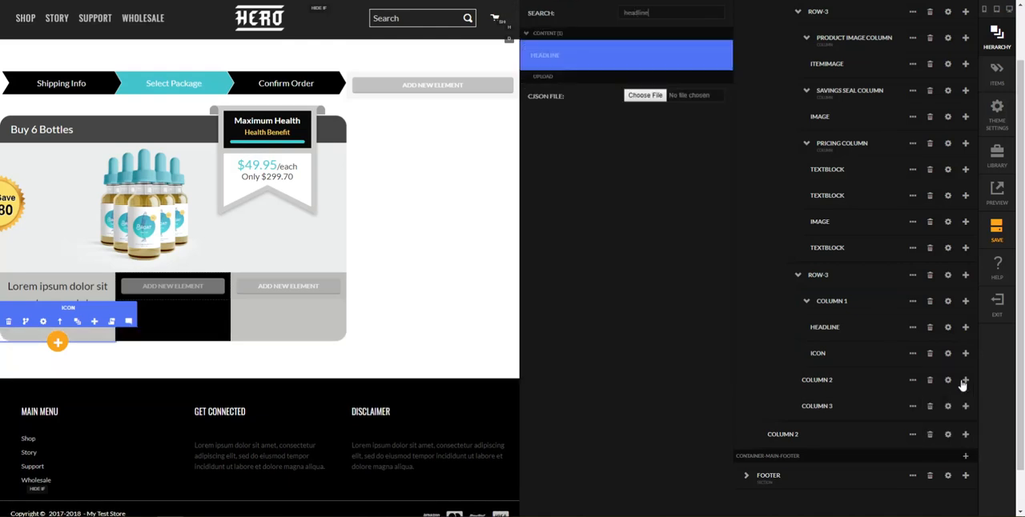
{"action": "key", "text": "Return"}
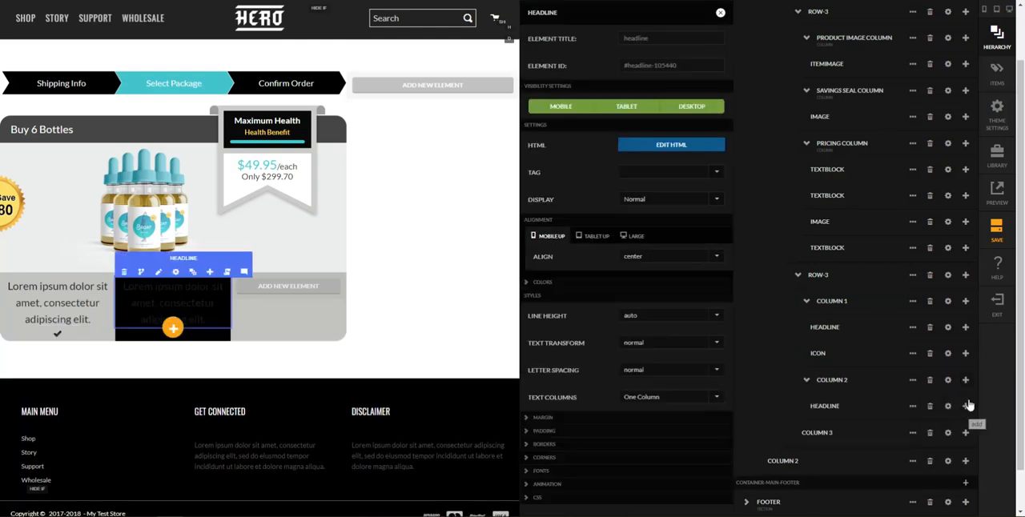
{"action": "left_click", "coordinate": [965, 407]}
{"action": "left_click", "coordinate": [963, 421]}
{"action": "type", "text": "icon"}
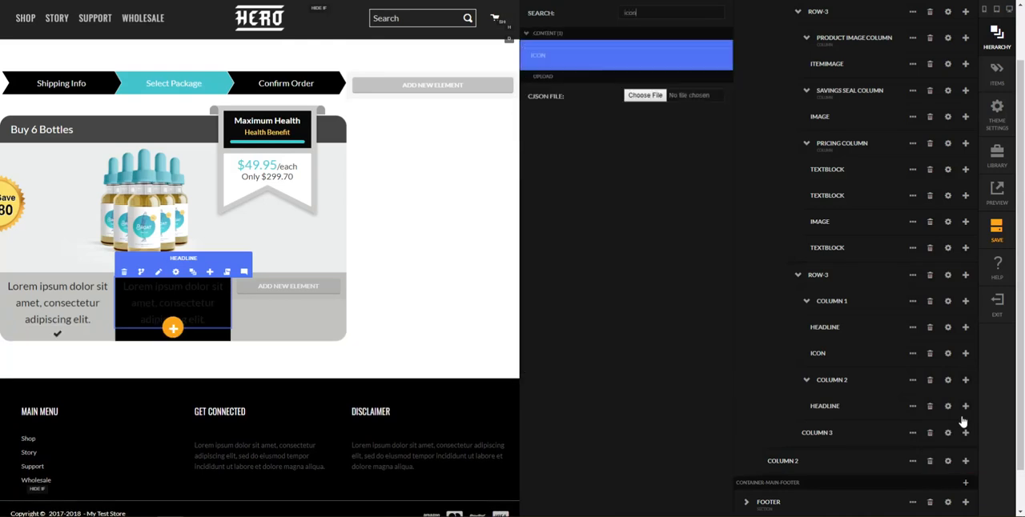
{"action": "key", "text": "Return"}
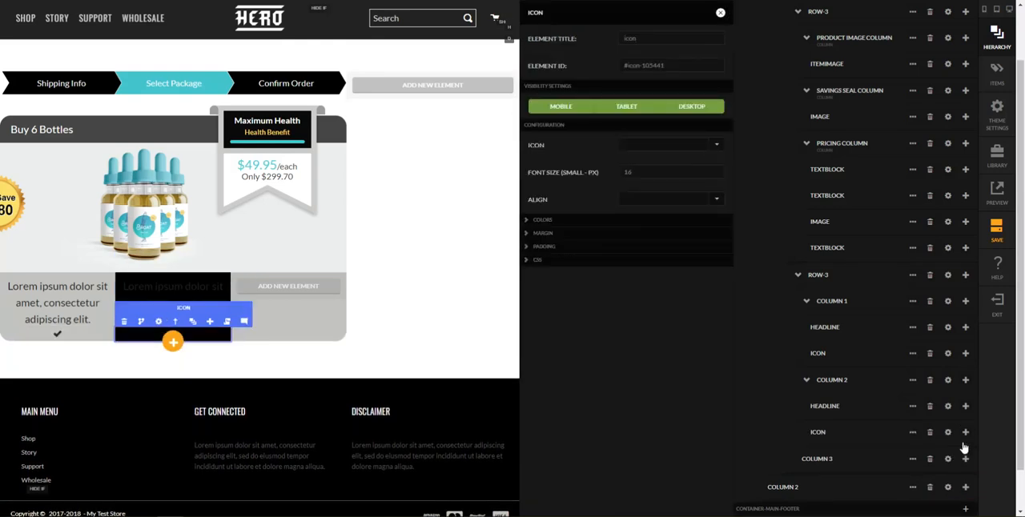
Add a button element as a child of column 3 in the bottom row and close its settings
{"action": "left_click", "coordinate": [965, 432]}
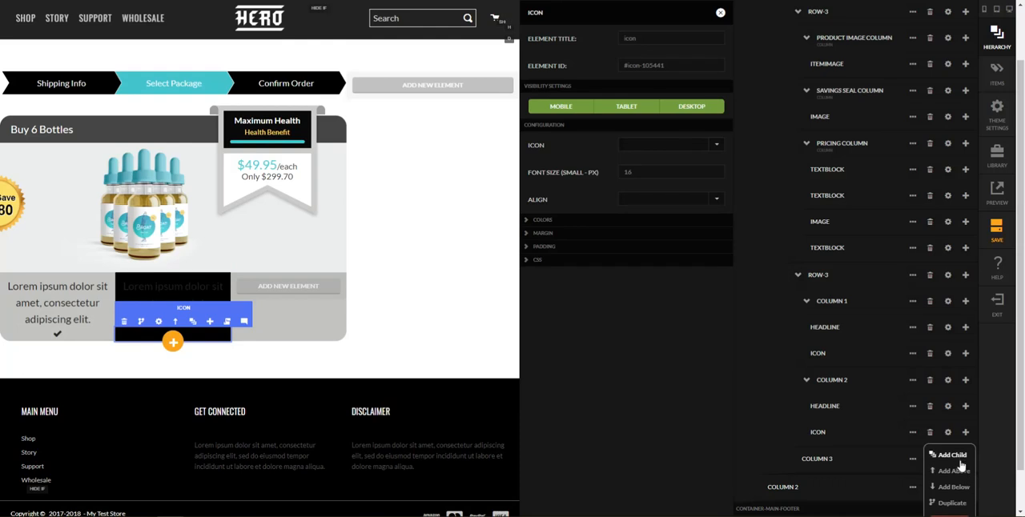
{"action": "left_click", "coordinate": [942, 470]}
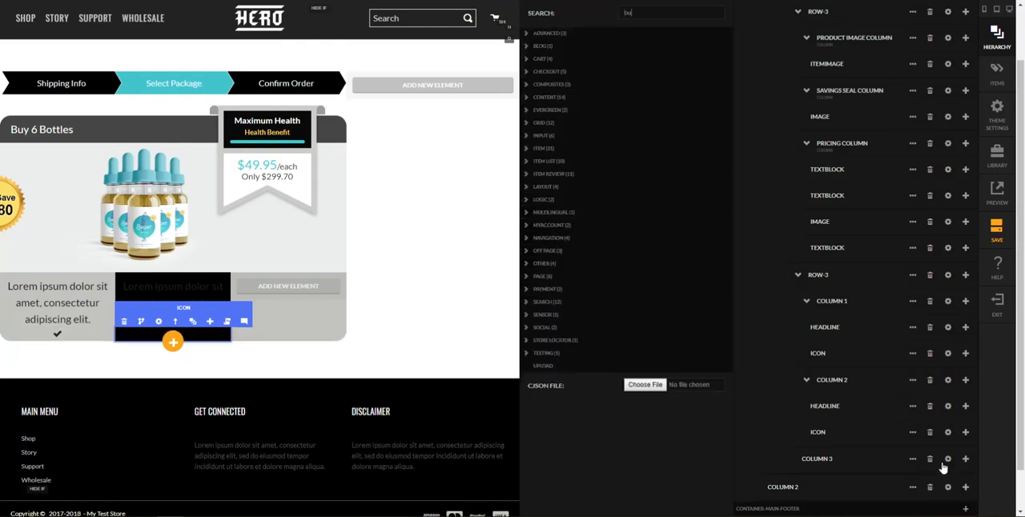
{"action": "type", "text": "button"}
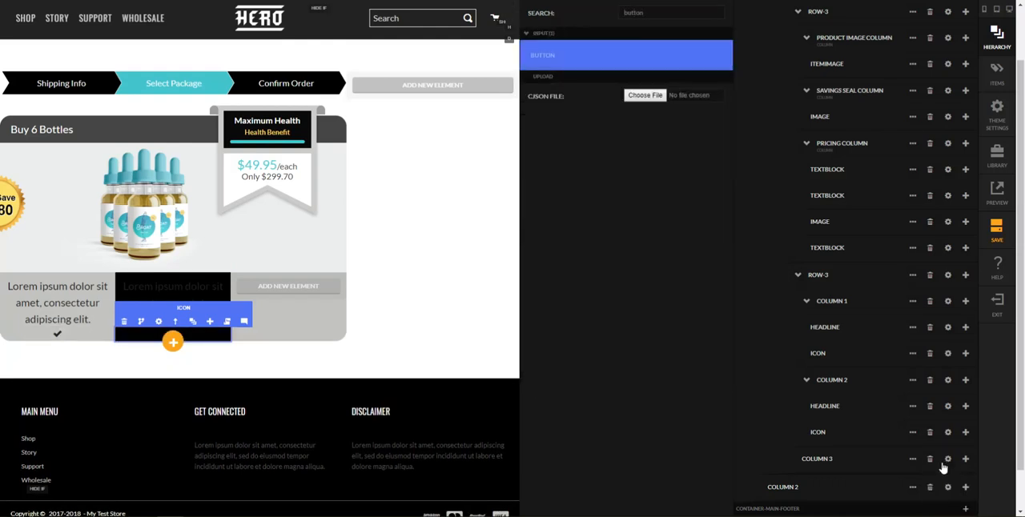
{"action": "key", "text": "Return"}
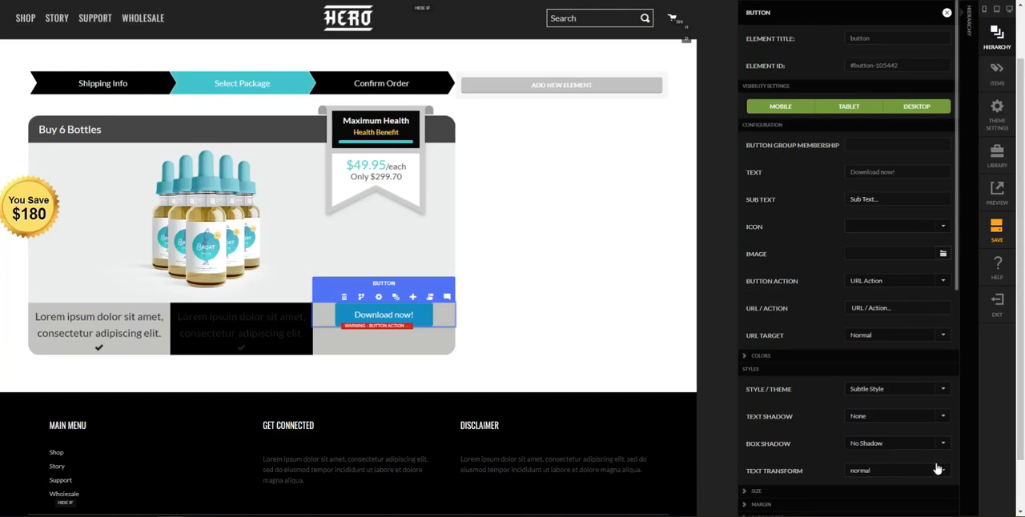
{"action": "key", "text": "Escape"}
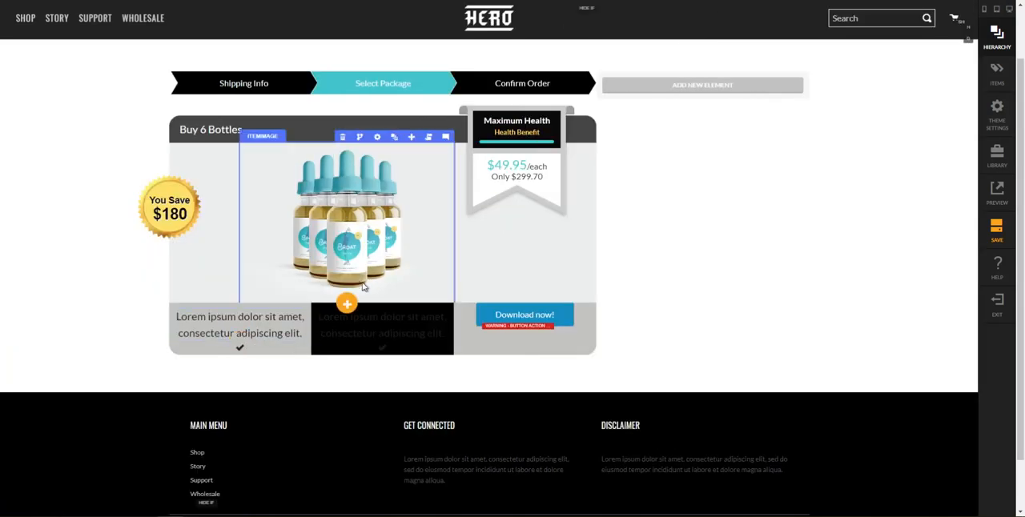
Replace the placeholder text of the headline in column 1 of the bottom row with "Free Shipping"
{"action": "mouse_move", "coordinate": [226, 335]}
{"action": "left_click", "coordinate": [218, 303]}
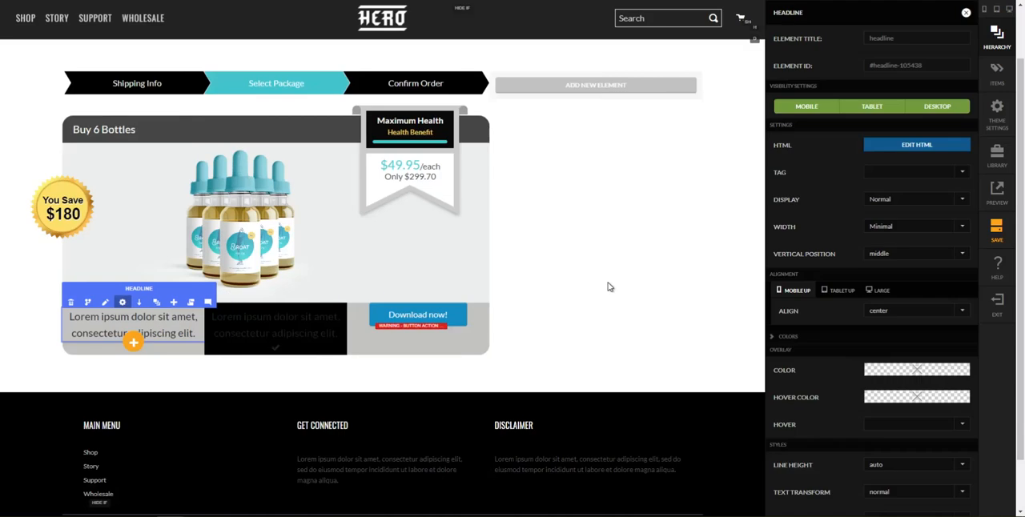
{"action": "left_click", "coordinate": [900, 151]}
{"action": "key", "text": "ctrl+a"}
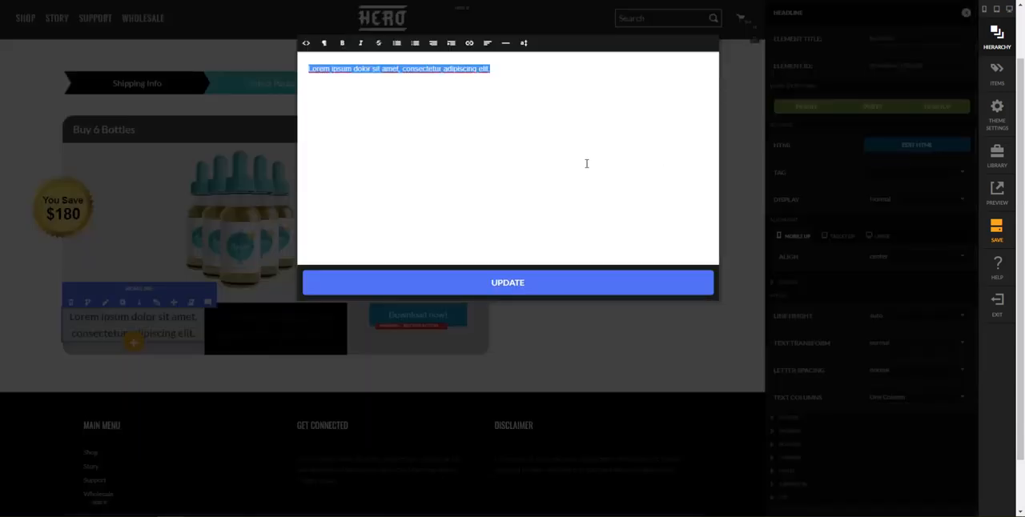
{"action": "type", "text": "Free Shipping"}
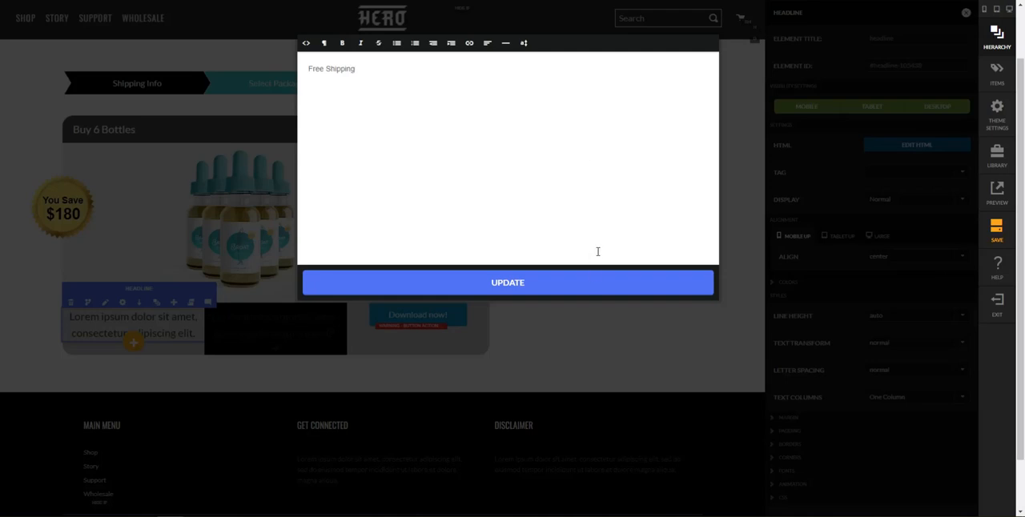
{"action": "left_click", "coordinate": [525, 284]}
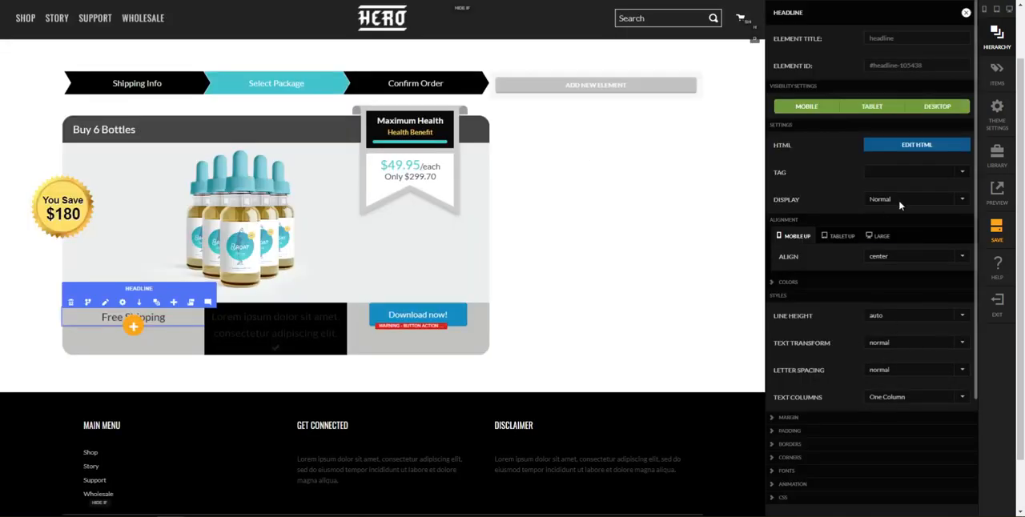
Set the Free Shipping headline's text transform to uppercase and its small font size to 14 px
{"action": "scroll", "coordinate": [890, 288], "scroll_direction": "down", "scroll_amount": 2}
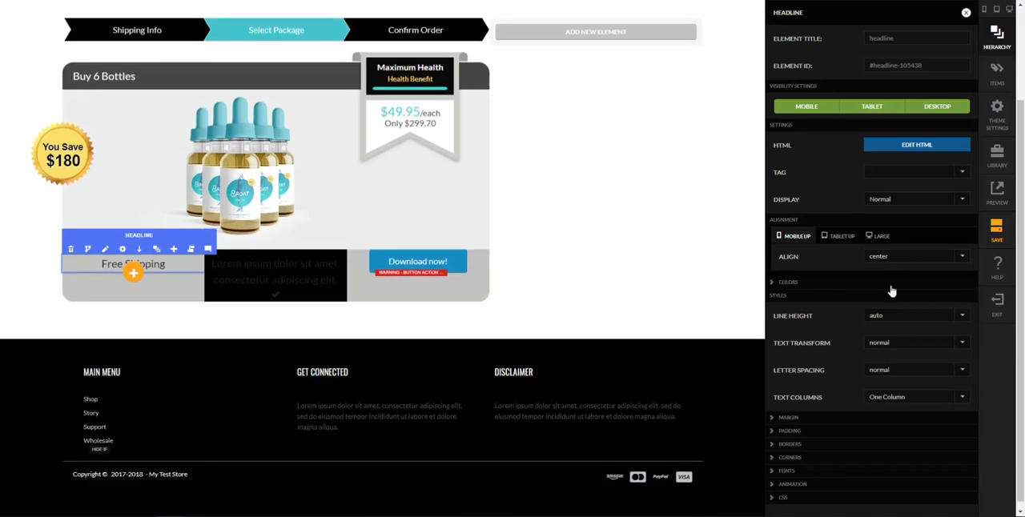
{"action": "left_click", "coordinate": [887, 344]}
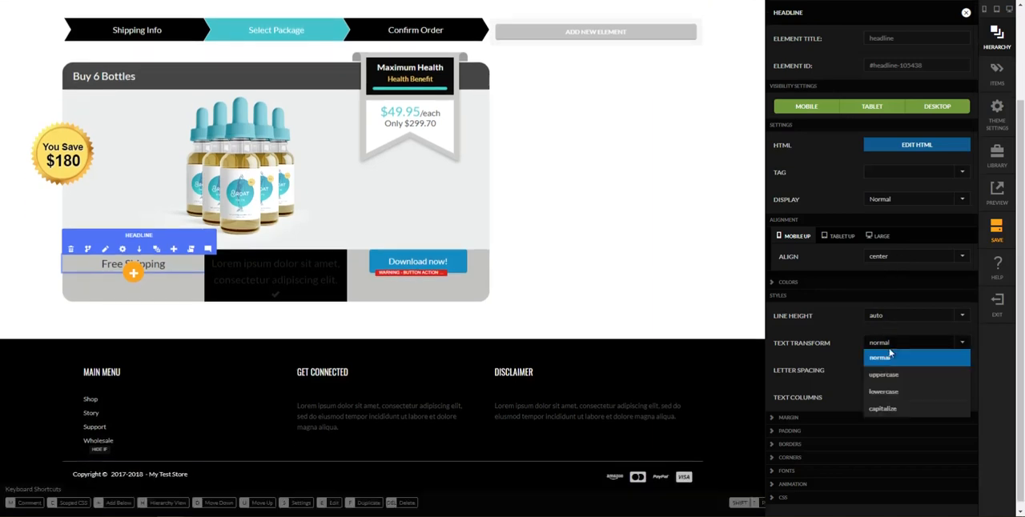
{"action": "left_click", "coordinate": [887, 373]}
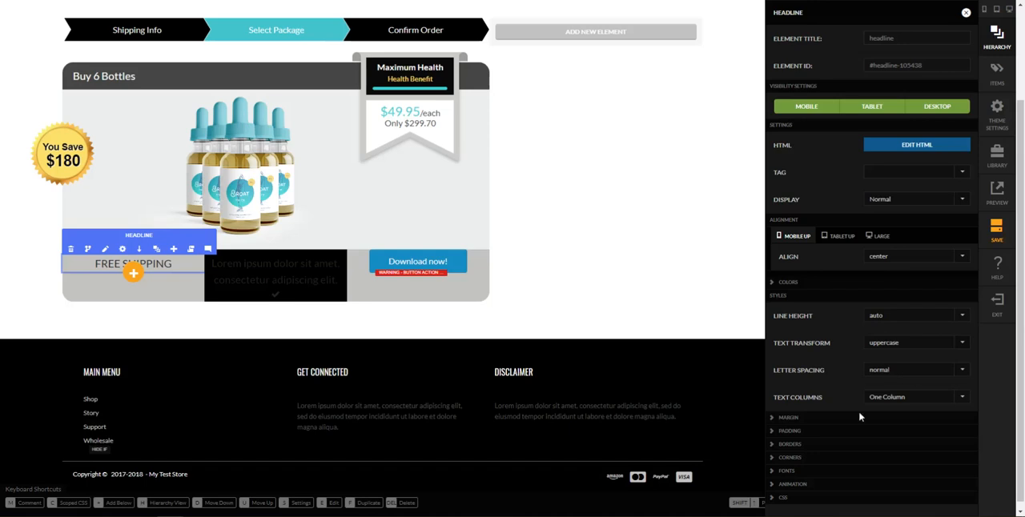
{"action": "left_click", "coordinate": [810, 474]}
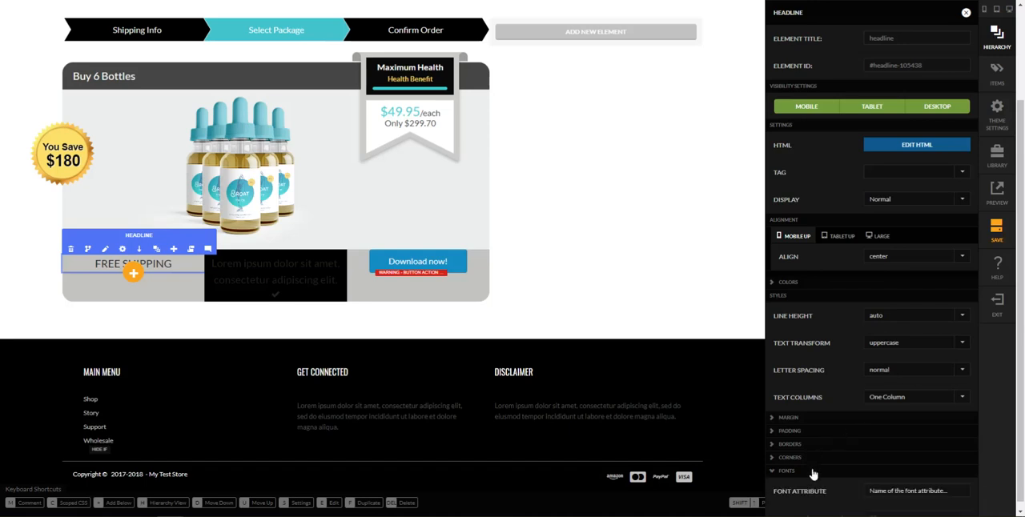
{"action": "scroll", "coordinate": [881, 400], "scroll_direction": "down", "scroll_amount": 3}
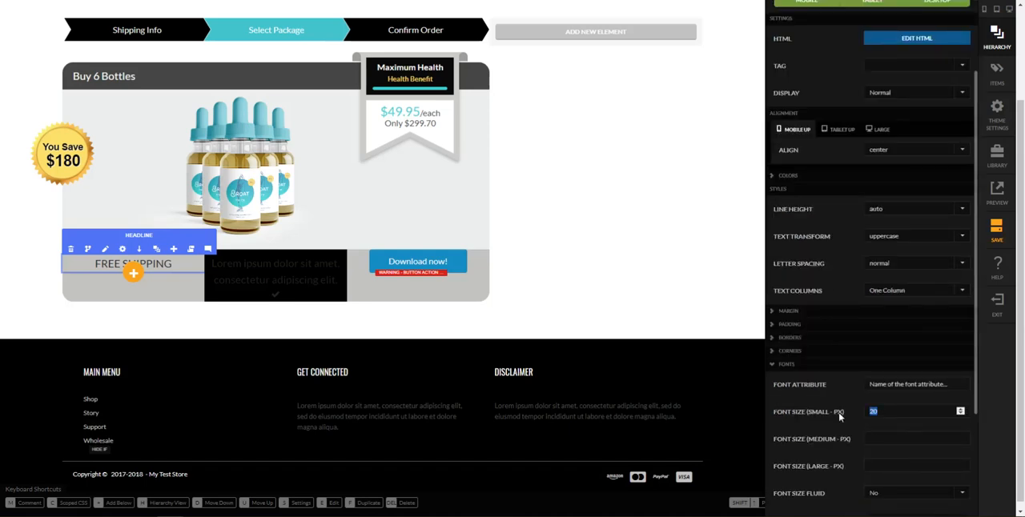
{"action": "key", "text": "Tab"}
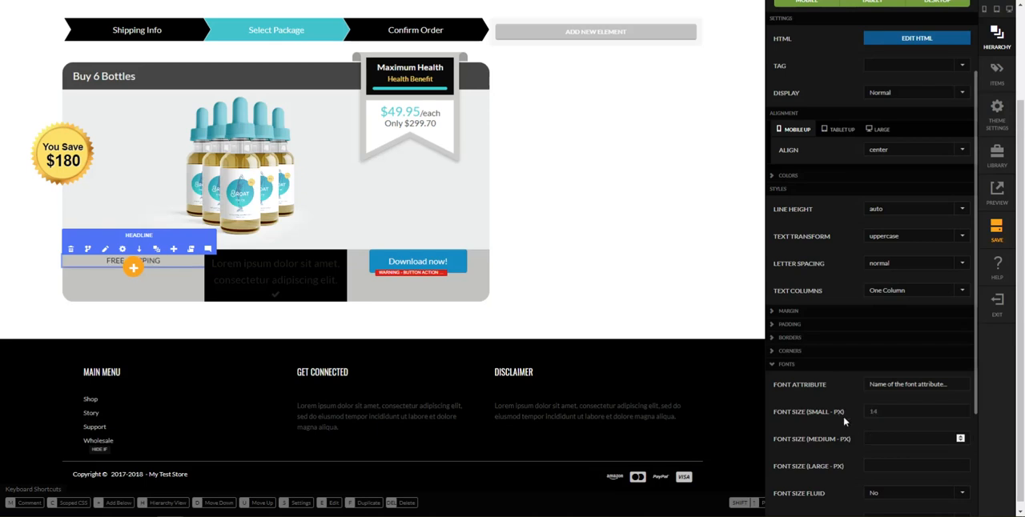
{"action": "scroll", "coordinate": [844, 422], "scroll_direction": "down", "scroll_amount": 2}
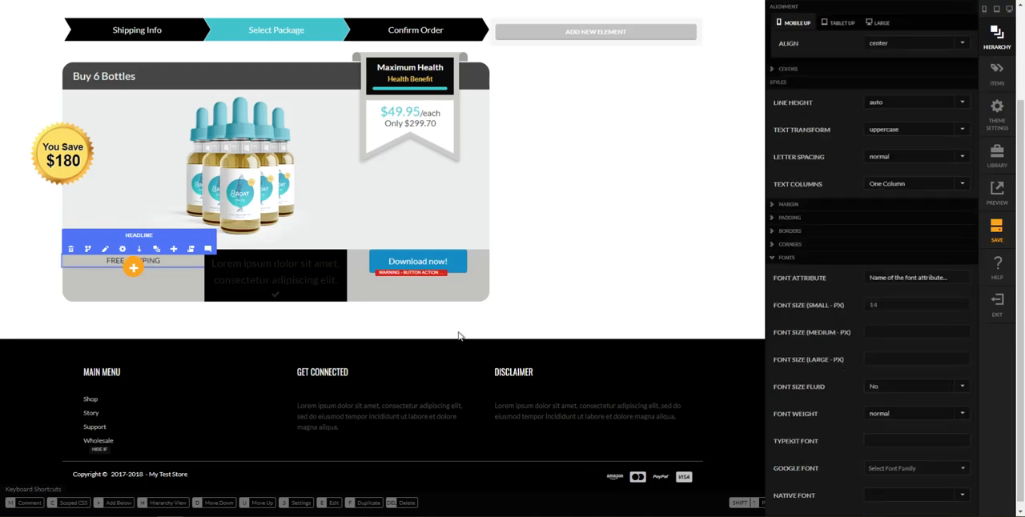
{"action": "left_click", "coordinate": [139, 262]}
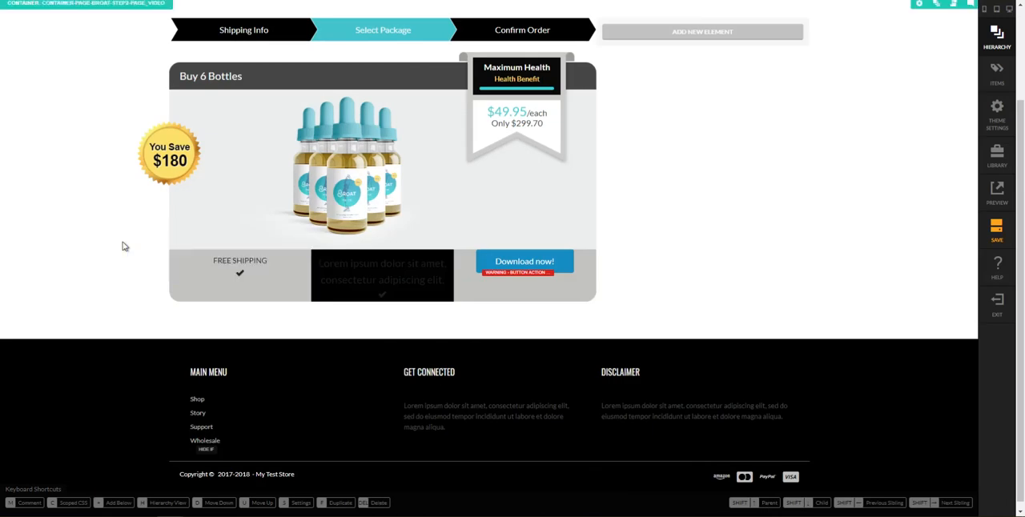
Set the Free Shipping headline's CSS display to inline-block and close its settings
{"action": "left_click", "coordinate": [240, 260]}
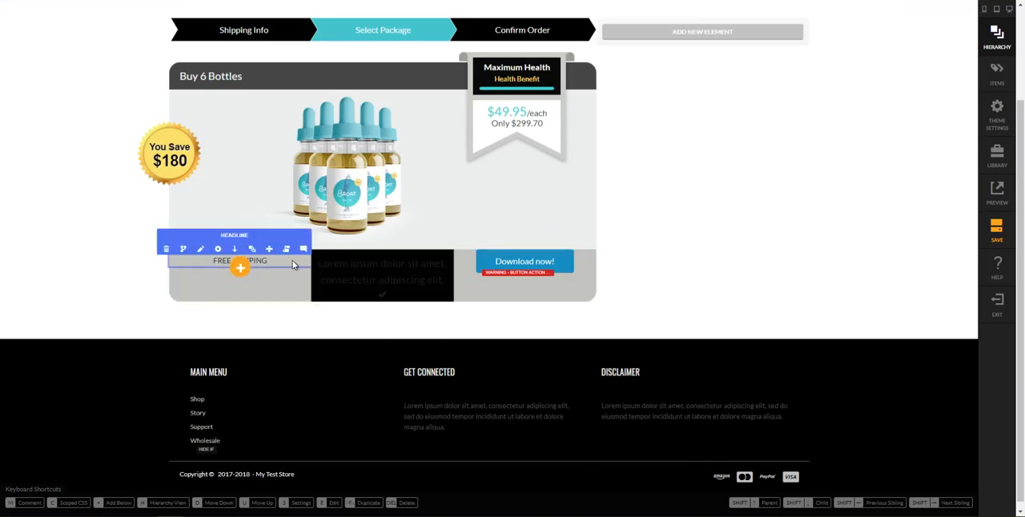
{"action": "left_click", "coordinate": [217, 249]}
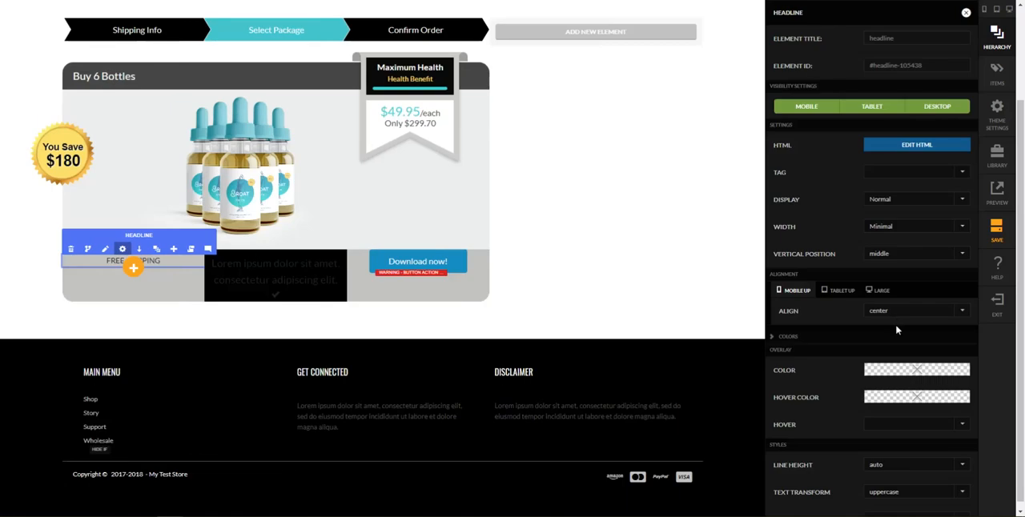
{"action": "scroll", "coordinate": [897, 330], "scroll_direction": "down", "scroll_amount": 5}
{"action": "scroll", "coordinate": [889, 448], "scroll_direction": "down", "scroll_amount": 3}
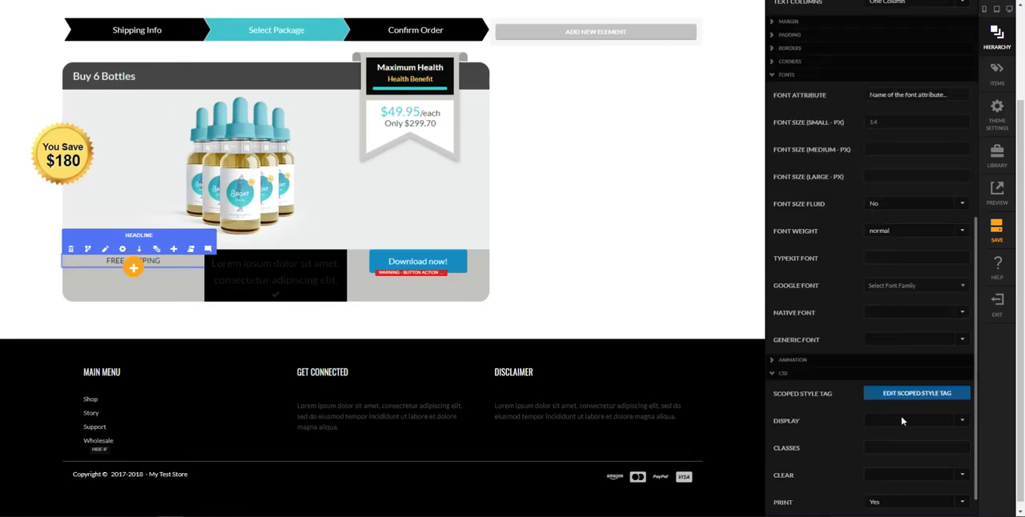
{"action": "left_click", "coordinate": [902, 424]}
{"action": "left_click", "coordinate": [912, 390]}
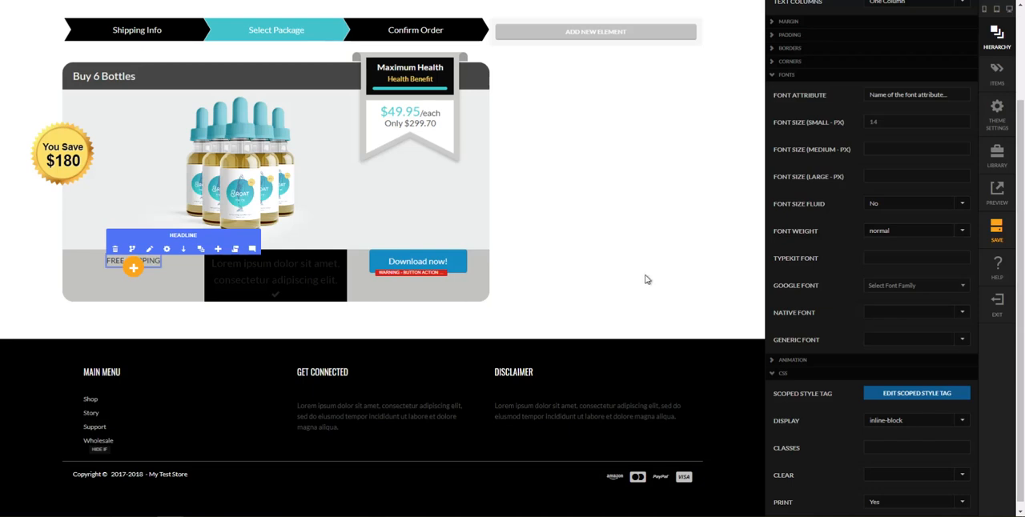
{"action": "left_click", "coordinate": [992, 324]}
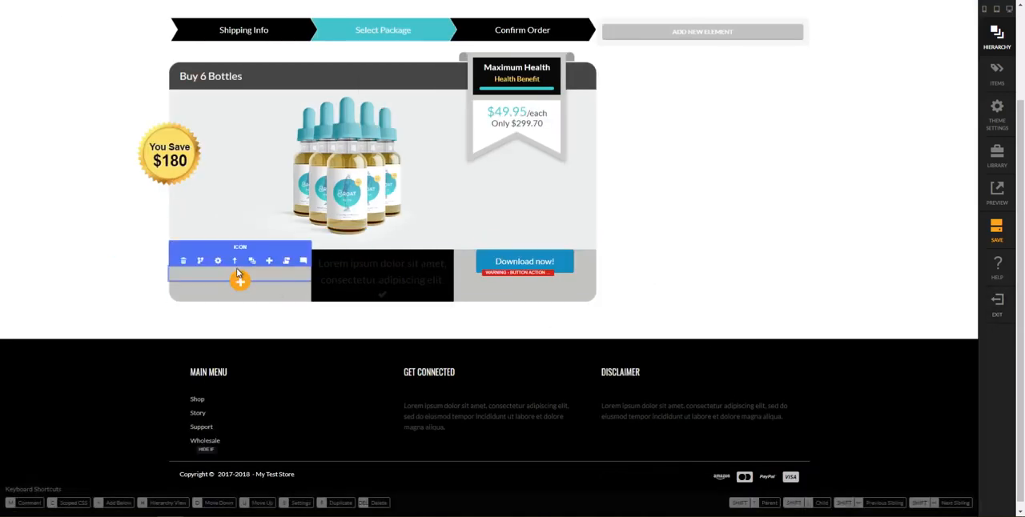
Change the icon beside Free Shipping to box and set its CSS display to inline-block
{"action": "left_click", "coordinate": [218, 260]}
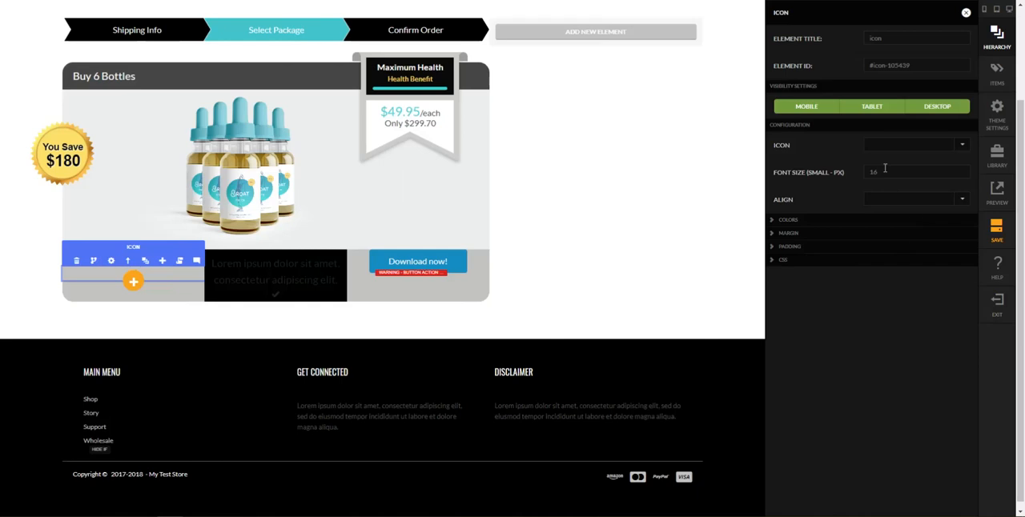
{"action": "left_click", "coordinate": [893, 145]}
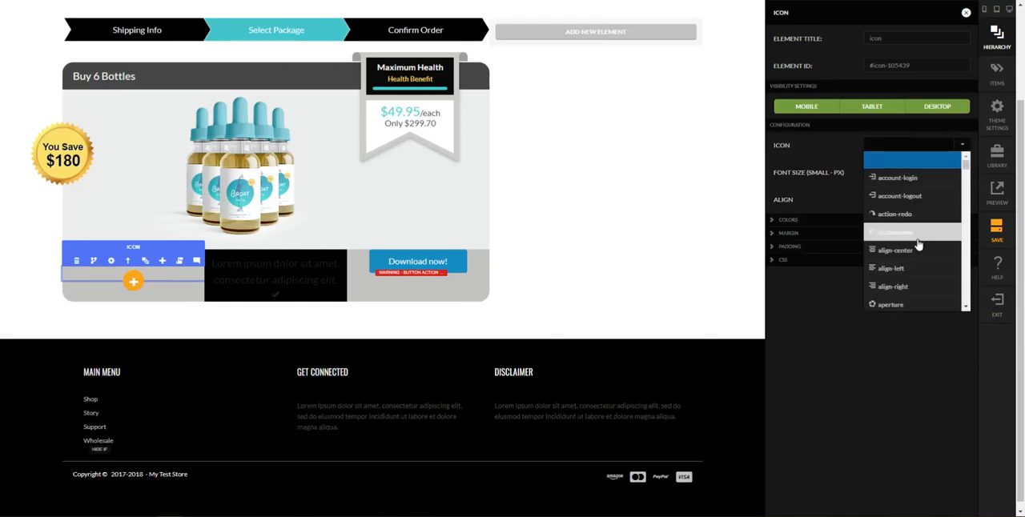
{"action": "scroll", "coordinate": [921, 240], "scroll_direction": "down", "scroll_amount": 5}
{"action": "scroll", "coordinate": [921, 240], "scroll_direction": "down", "scroll_amount": 4}
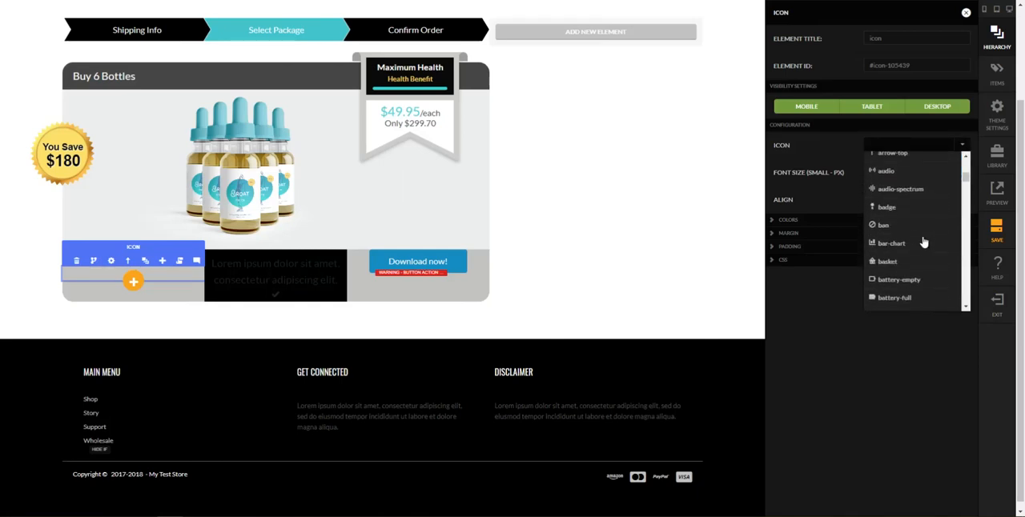
{"action": "scroll", "coordinate": [900, 264], "scroll_direction": "down", "scroll_amount": 3}
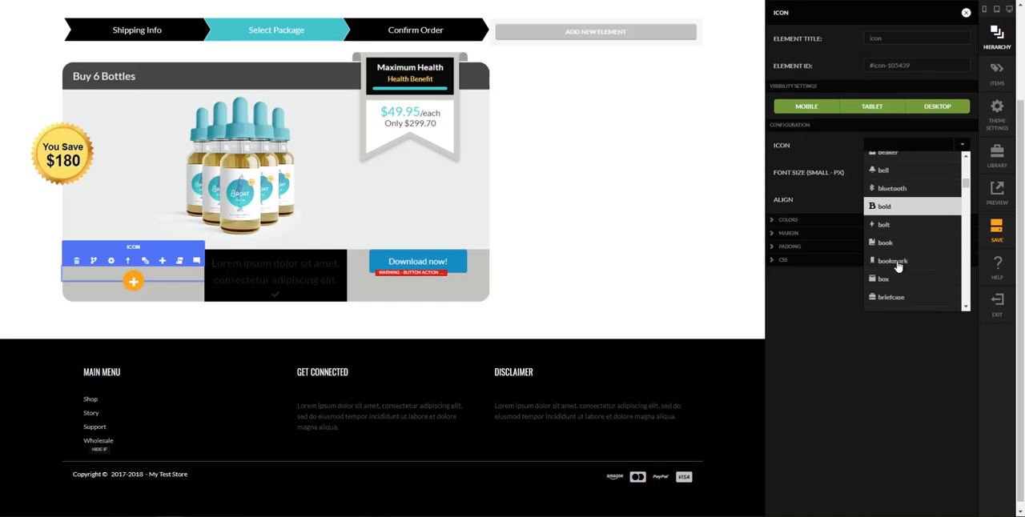
{"action": "left_click", "coordinate": [902, 286]}
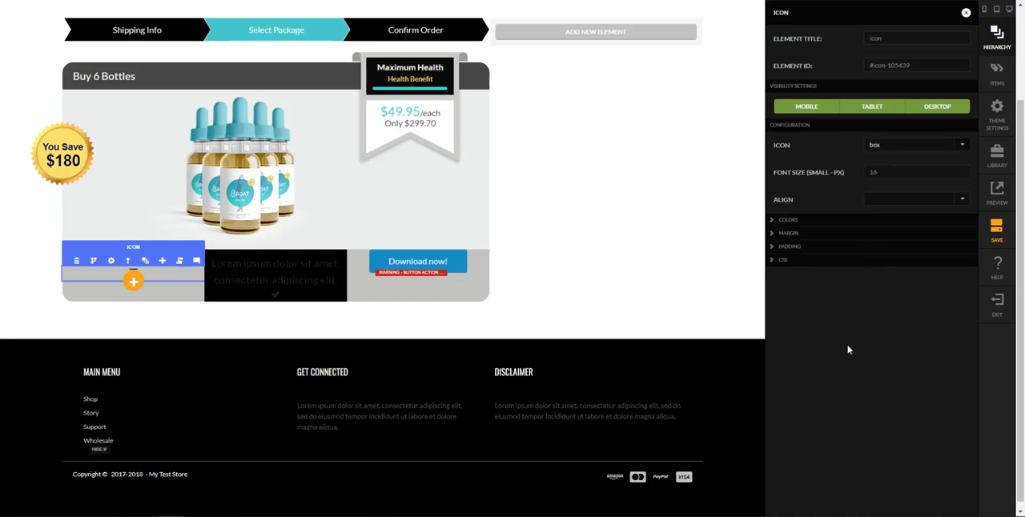
{"action": "left_click", "coordinate": [842, 261]}
{"action": "left_click", "coordinate": [910, 309]}
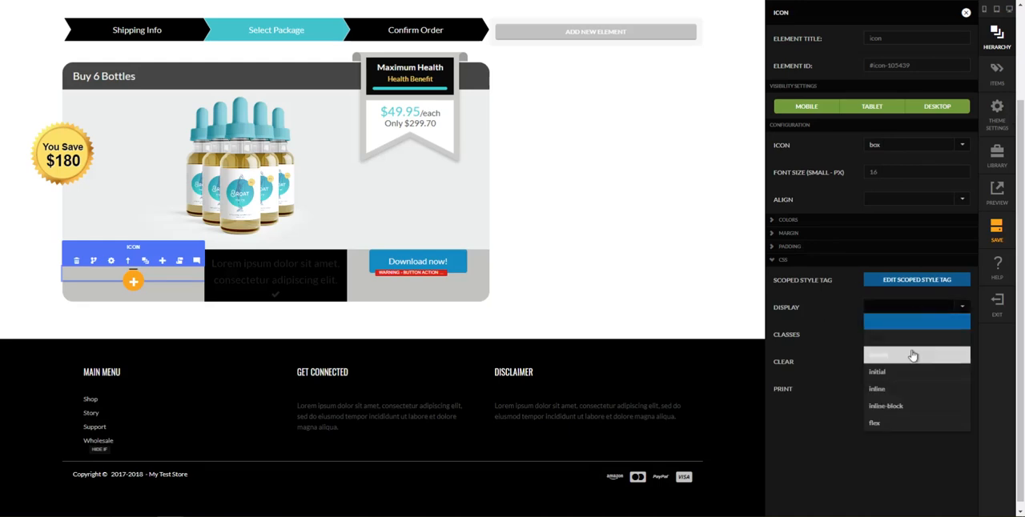
{"action": "left_click", "coordinate": [912, 408]}
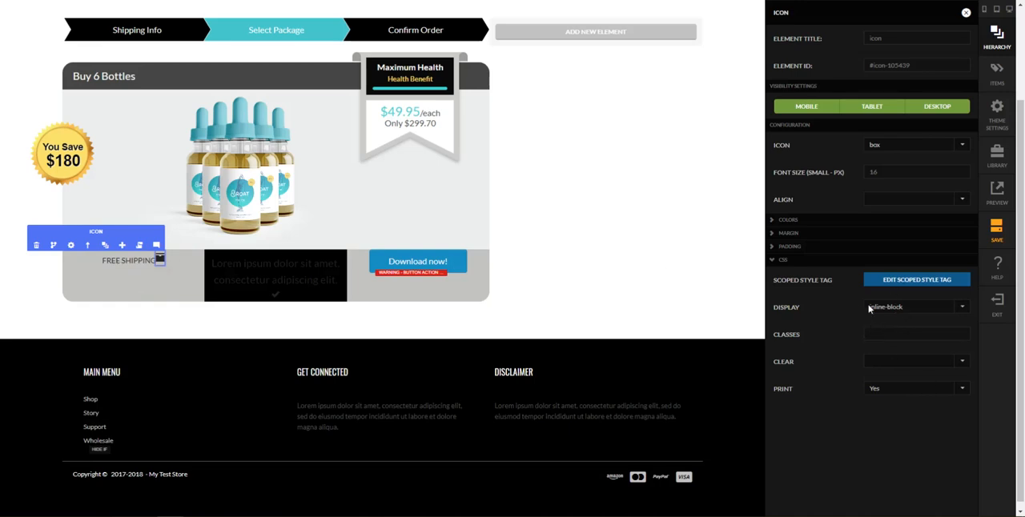
Give the box icon padding of 13 px top, 10 px right, 14 px bottom and 10 px left, and close its settings
{"action": "left_click", "coordinate": [858, 247]}
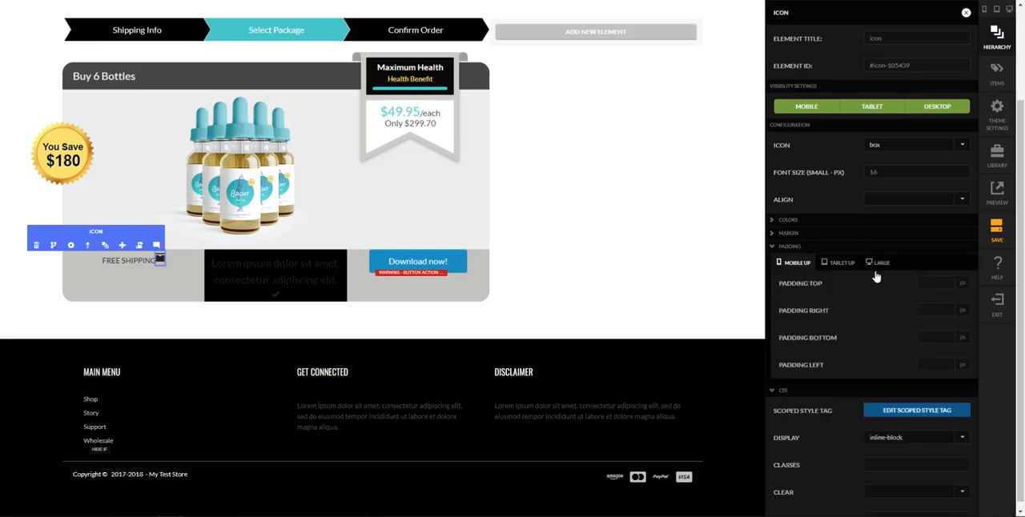
{"action": "left_click", "coordinate": [932, 283]}
{"action": "type", "text": "10"}
{"action": "key", "text": "Tab"}
{"action": "type", "text": "10"}
{"action": "key", "text": "Tab"}
{"action": "type", "text": "13"}
{"action": "key", "text": "Tab"}
{"action": "type", "text": "10"}
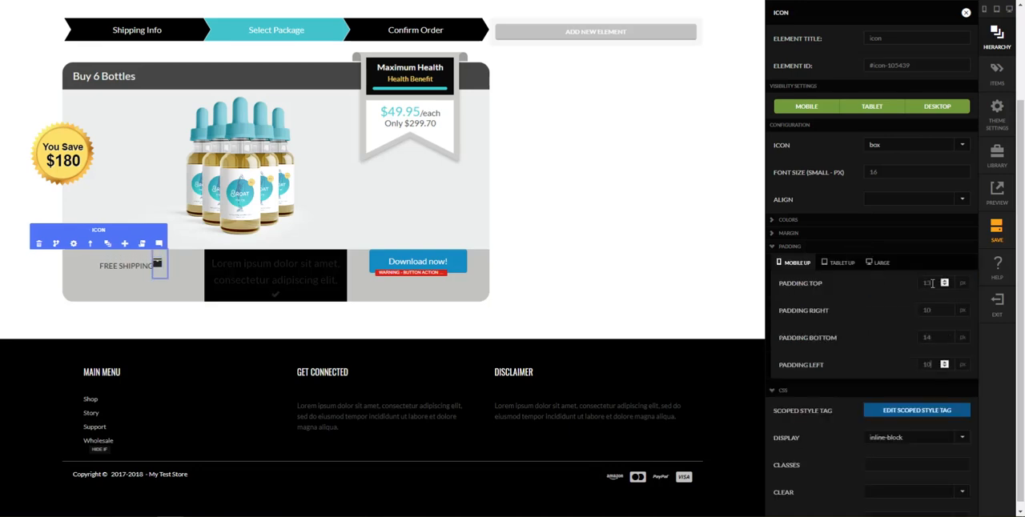
{"action": "key", "text": "Tab"}
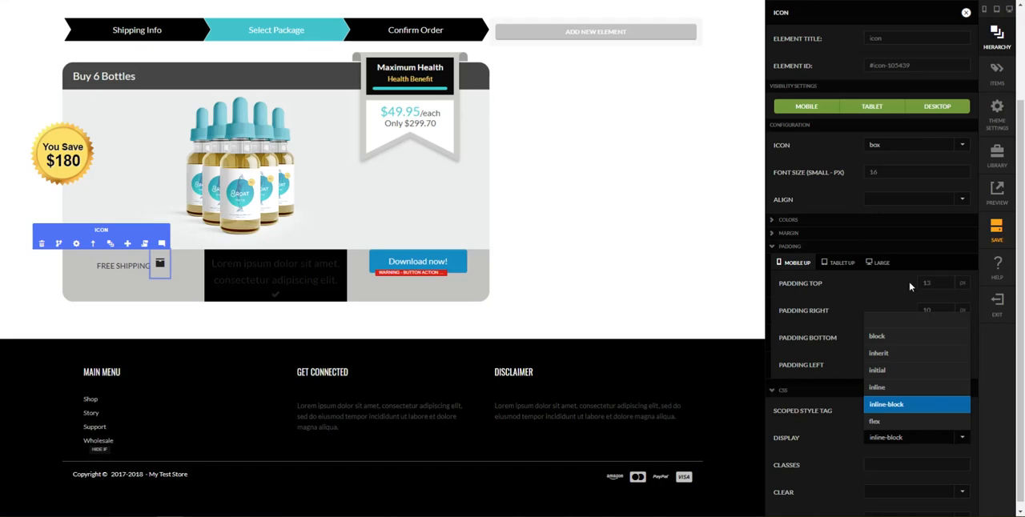
{"action": "left_click", "coordinate": [681, 288]}
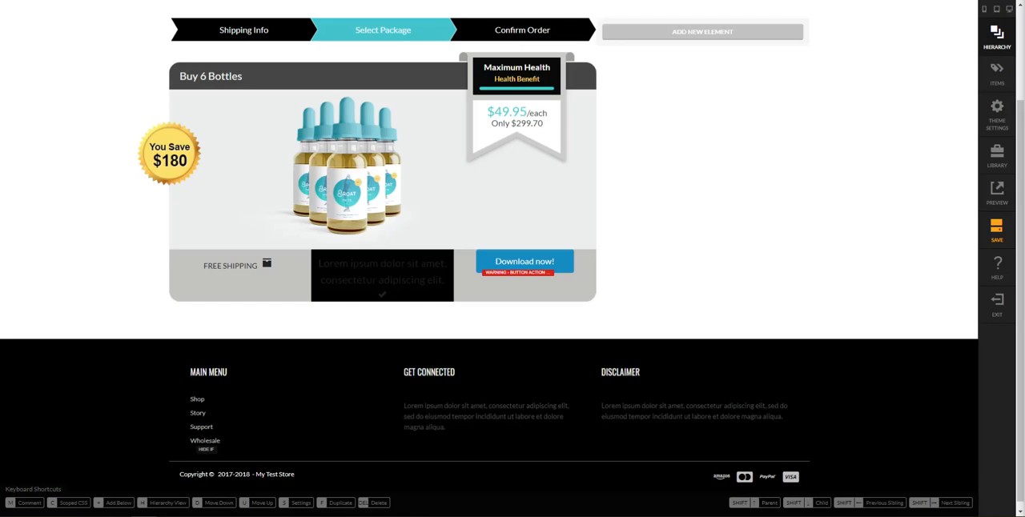
Replace the placeholder text of the headline in column 2 of the bottom row with "90 Day Guarantee"
{"action": "left_click", "coordinate": [410, 273]}
{"action": "left_click", "coordinate": [670, 305]}
{"action": "left_click", "coordinate": [360, 251]}
{"action": "left_click", "coordinate": [910, 147]}
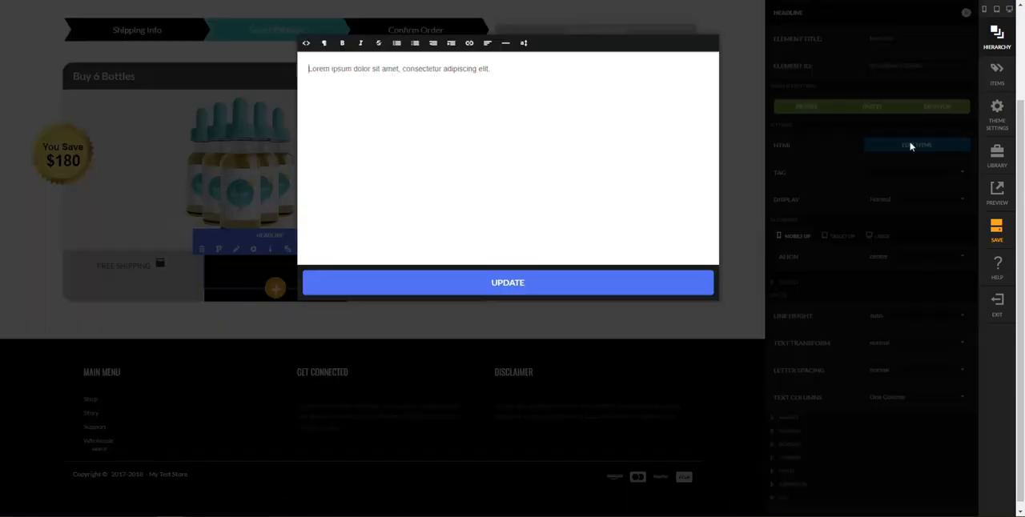
{"action": "key", "text": "ctrl+a"}
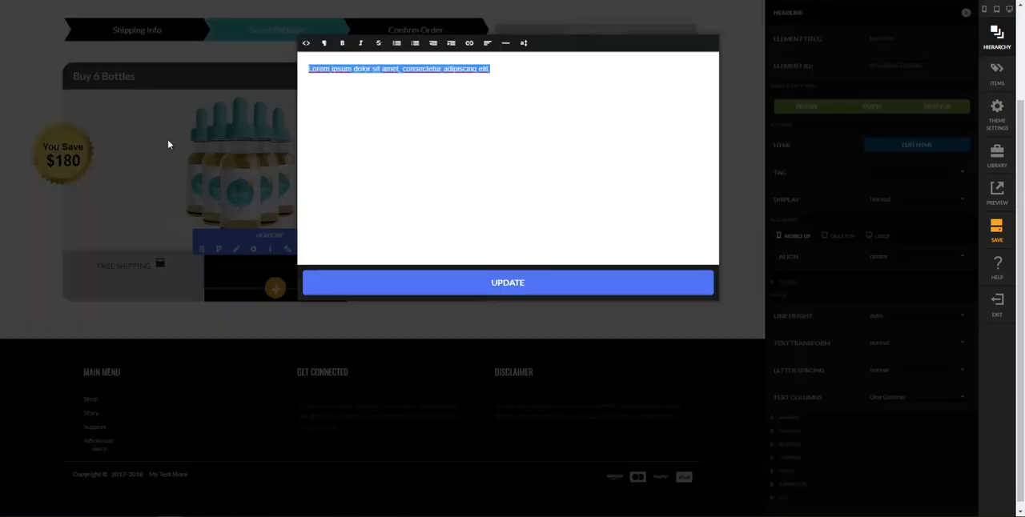
{"action": "type", "text": "90-"}
{"action": "key", "text": "ctrl+a"}
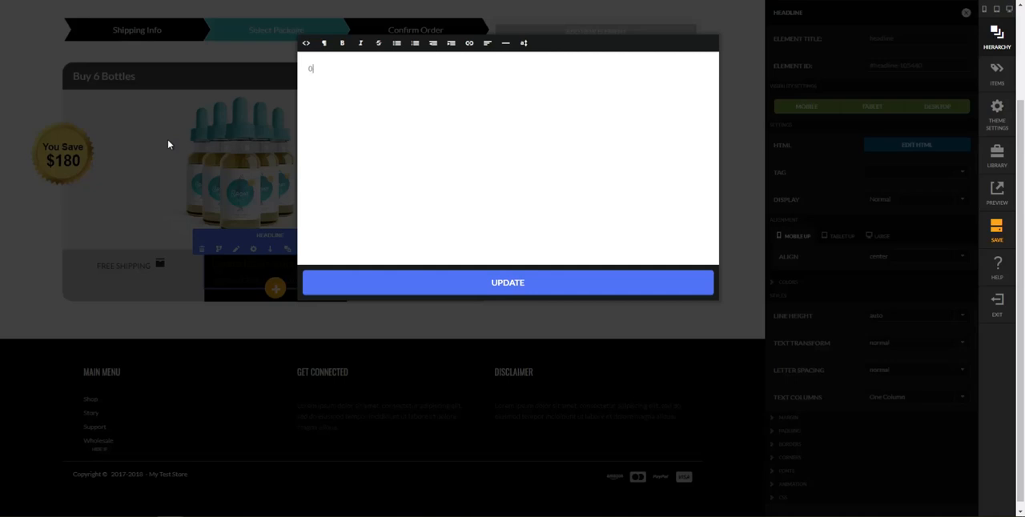
{"action": "key", "text": "ctrl+a"}
{"action": "type", "text": "90 D"}
{"action": "left_click", "coordinate": [463, 293]}
Set the 90 Day Guarantee headline's custom text color to white
{"action": "left_click", "coordinate": [847, 285]}
{"action": "left_click", "coordinate": [899, 301]}
{"action": "left_click", "coordinate": [689, 40]}
{"action": "left_click", "coordinate": [667, 152]}
{"action": "type", "text": "white"}
{"action": "key", "text": "Return"}
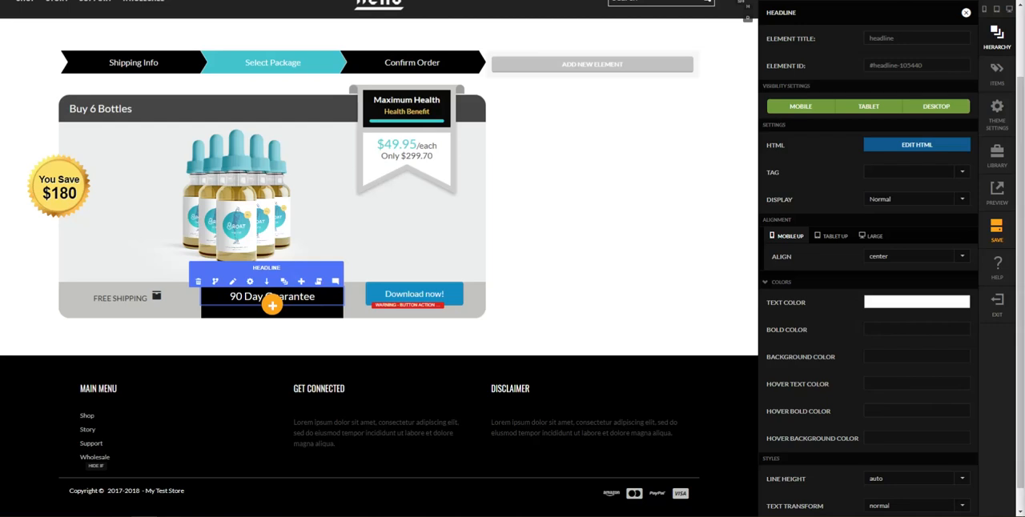
Paste the copied gold color as the custom text color of the 90 Day Guarantee headline
{"action": "left_click", "coordinate": [904, 304]}
{"action": "left_click", "coordinate": [693, 40]}
{"action": "left_click_drag", "start_coordinate": [733, 154], "coordinate": [606, 165]}
{"action": "key", "text": "ctrl+v"}
{"action": "left_click", "coordinate": [673, 250]}
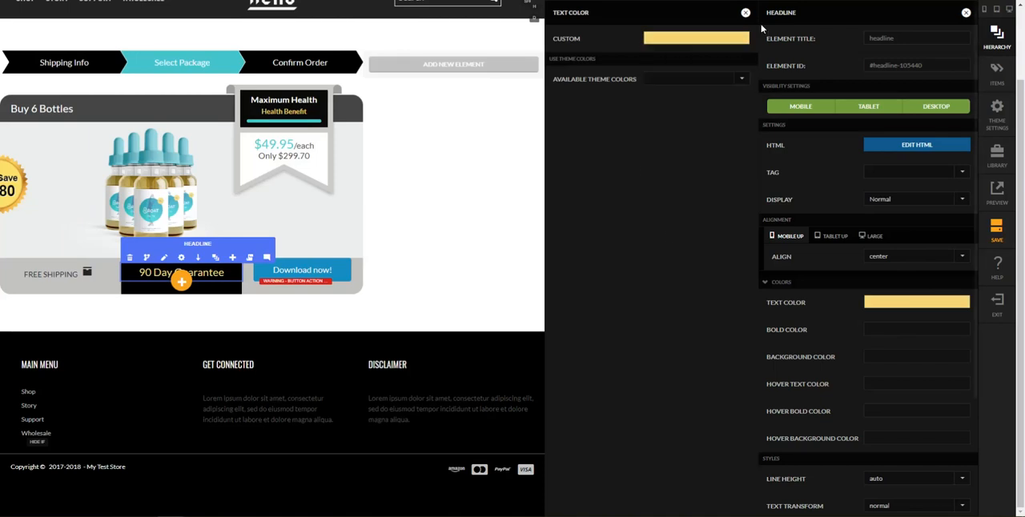
Set the small font size of the 90 Day Guarantee headline to 14 px
{"action": "scroll", "coordinate": [868, 326], "scroll_direction": "down", "scroll_amount": 3}
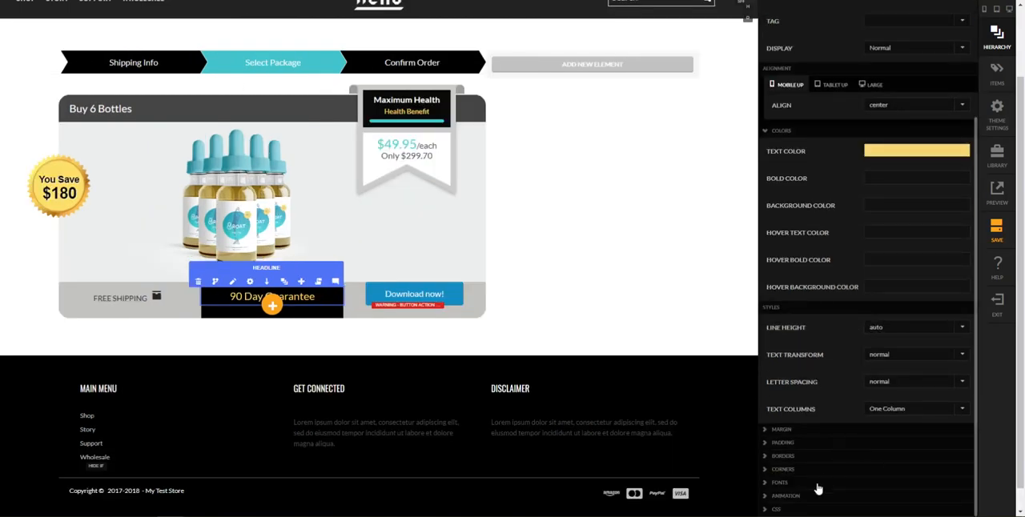
{"action": "left_click", "coordinate": [812, 483]}
{"action": "scroll", "coordinate": [837, 414], "scroll_direction": "down", "scroll_amount": 2}
{"action": "left_click_drag", "start_coordinate": [897, 373], "coordinate": [807, 375]}
{"action": "type", "text": "1"}
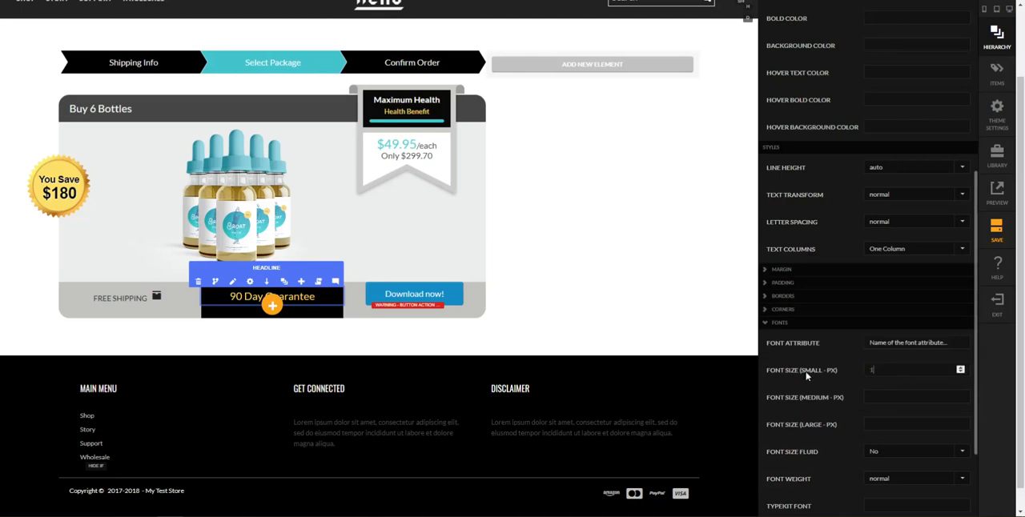
{"action": "type", "text": "4"}
{"action": "key", "text": "Tab"}
Set the CSS display of the 90 Day Guarantee headline to inline-block
{"action": "scroll", "coordinate": [845, 424], "scroll_direction": "down", "scroll_amount": 1}
{"action": "scroll", "coordinate": [852, 423], "scroll_direction": "down", "scroll_amount": 1}
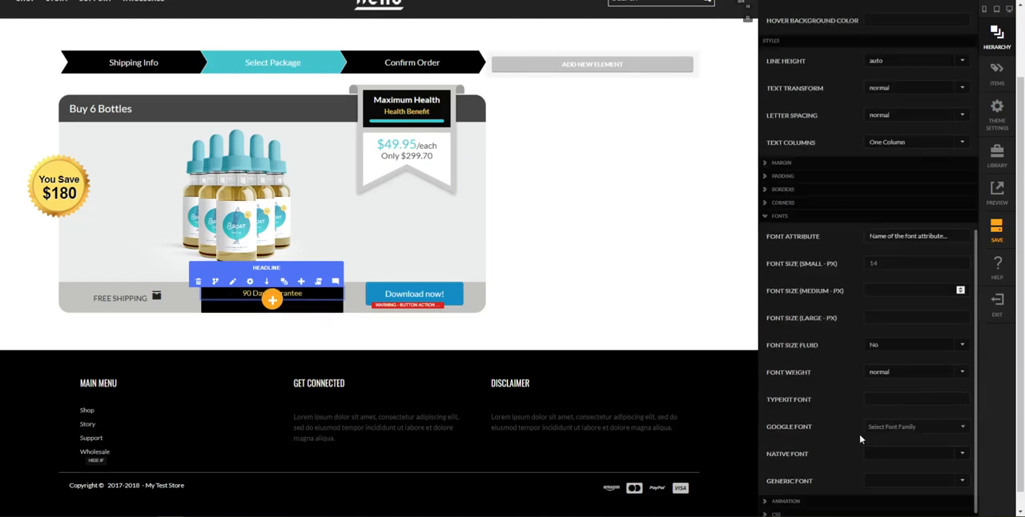
{"action": "left_click", "coordinate": [820, 513]}
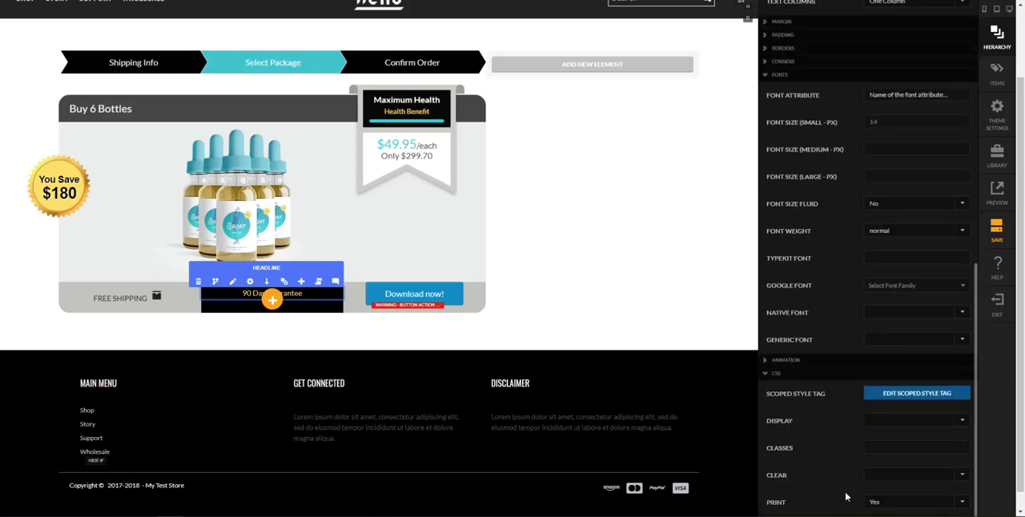
{"action": "left_click", "coordinate": [909, 424]}
{"action": "left_click", "coordinate": [890, 389]}
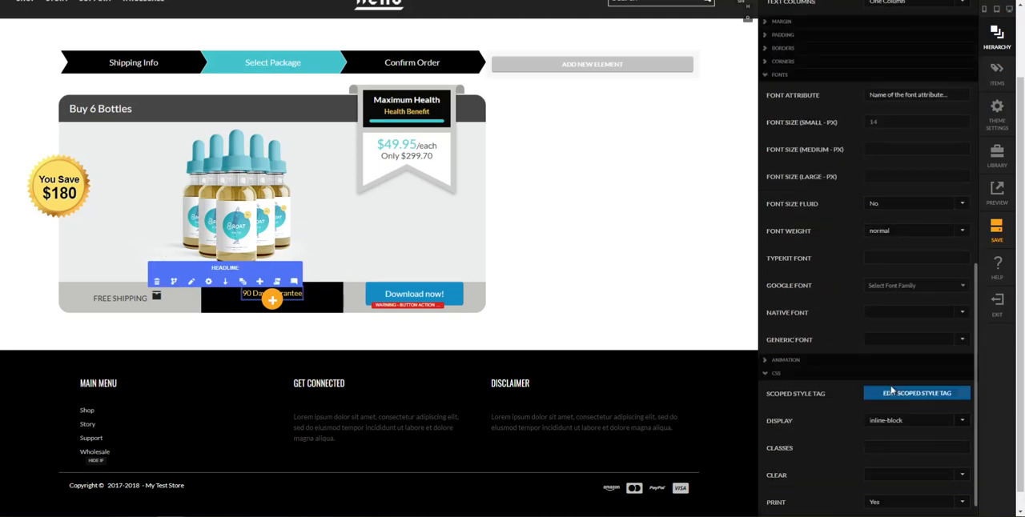
{"action": "scroll", "coordinate": [850, 309], "scroll_direction": "up", "scroll_amount": 7}
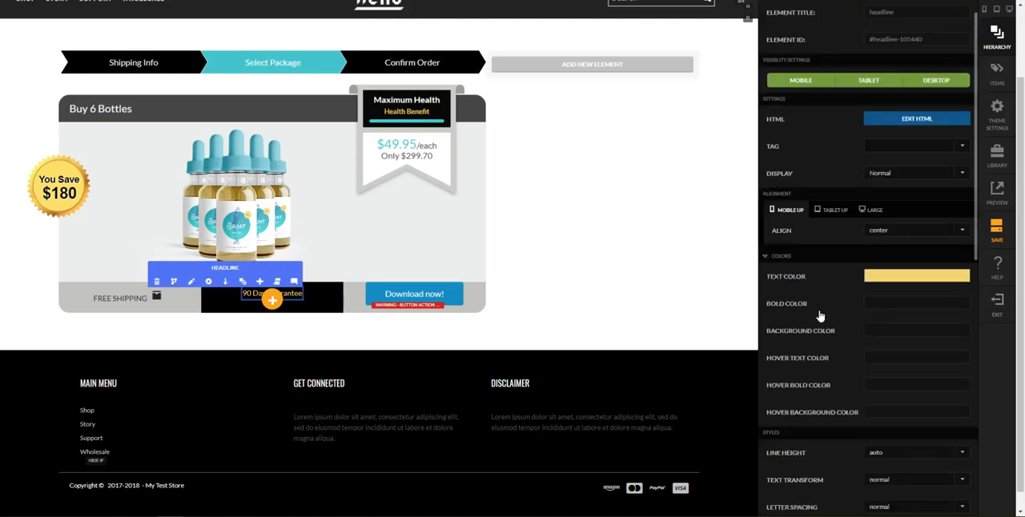
Choose the check symbol for the empty icon element beneath the 90 Day Guarantee headline
{"action": "left_click", "coordinate": [291, 303]}
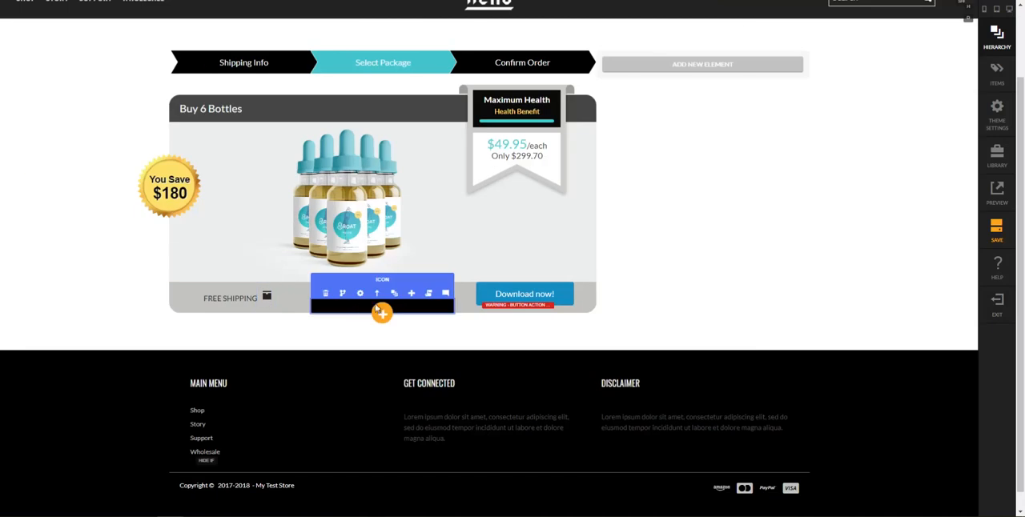
{"action": "left_click", "coordinate": [359, 294]}
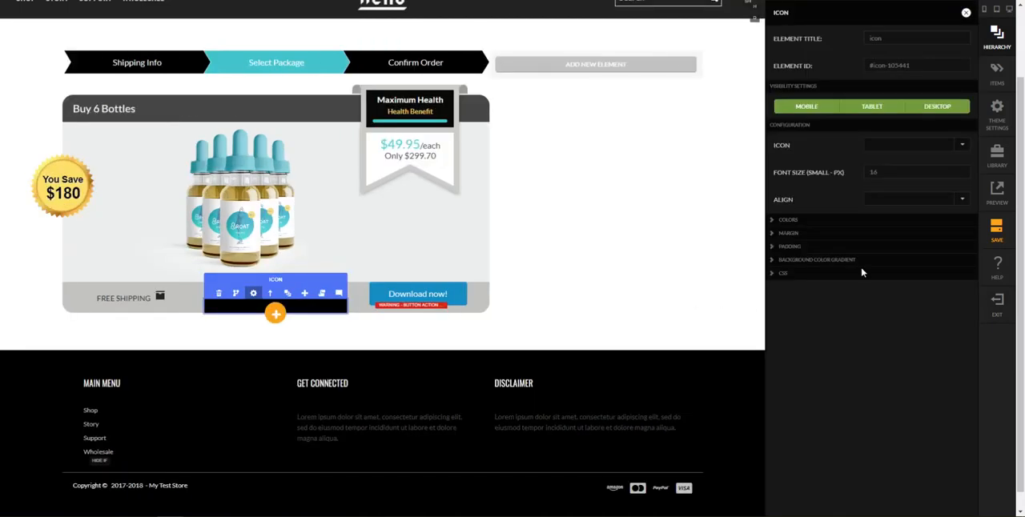
{"action": "left_click", "coordinate": [884, 150]}
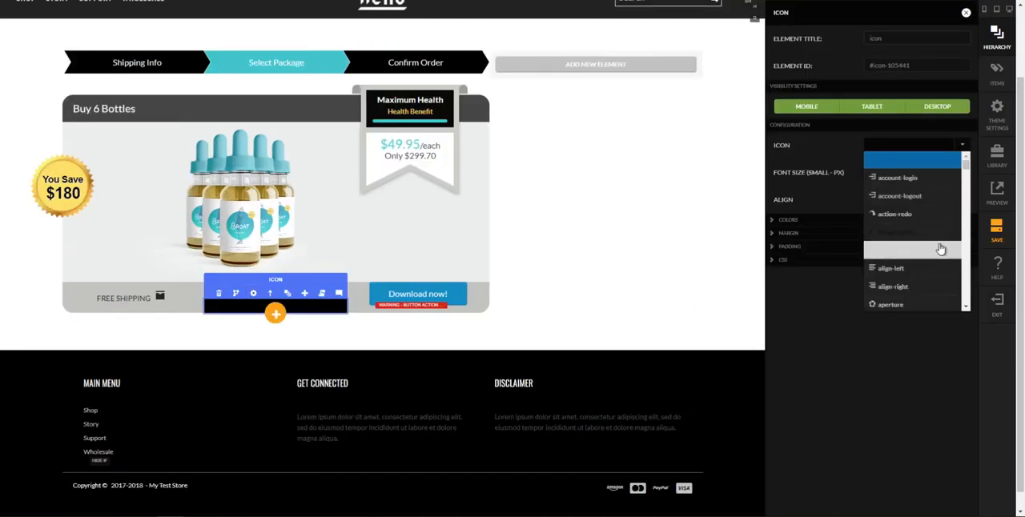
{"action": "scroll", "coordinate": [965, 276], "scroll_direction": "down", "scroll_amount": 5}
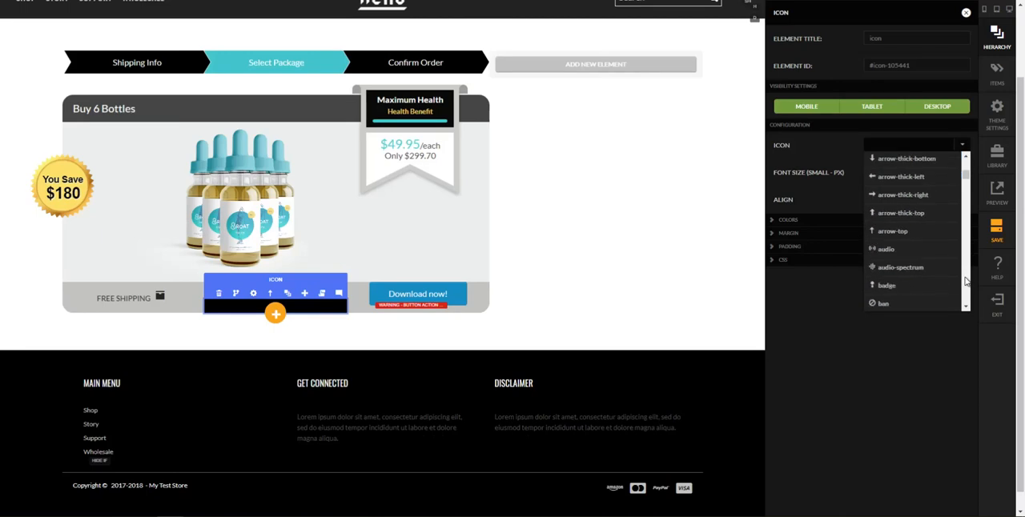
{"action": "scroll", "coordinate": [965, 280], "scroll_direction": "down", "scroll_amount": 5}
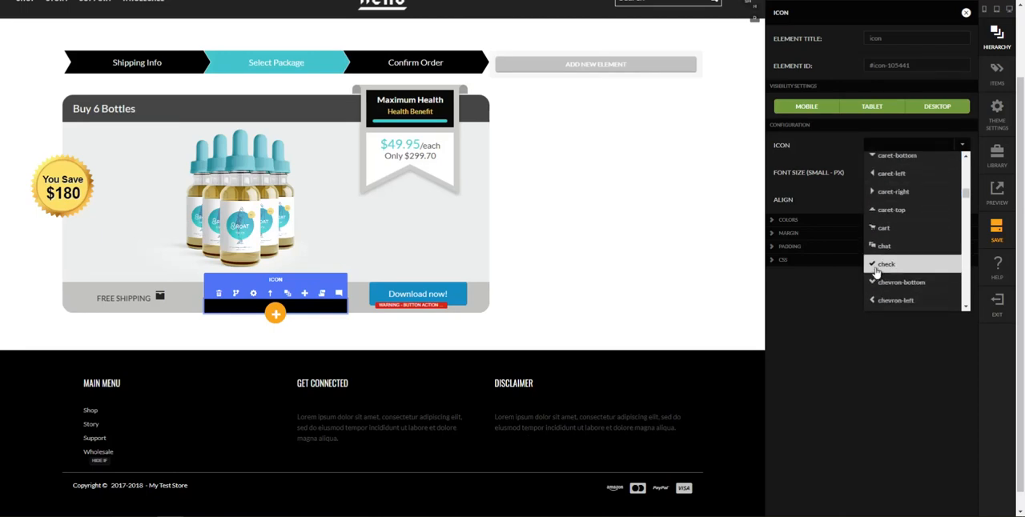
{"action": "left_click", "coordinate": [876, 273]}
Set the check icon's custom text color to white
{"action": "left_click", "coordinate": [848, 223]}
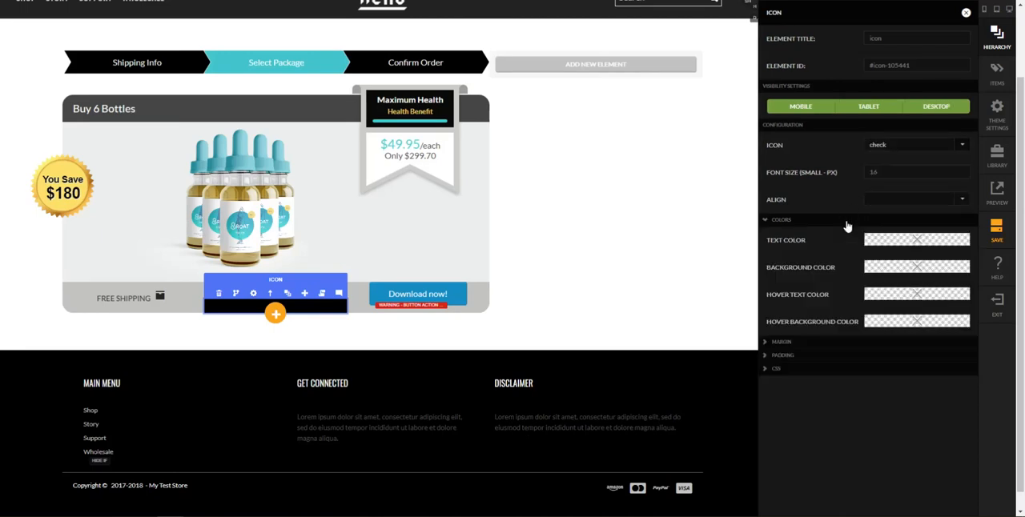
{"action": "left_click", "coordinate": [879, 245]}
{"action": "left_click", "coordinate": [681, 38]}
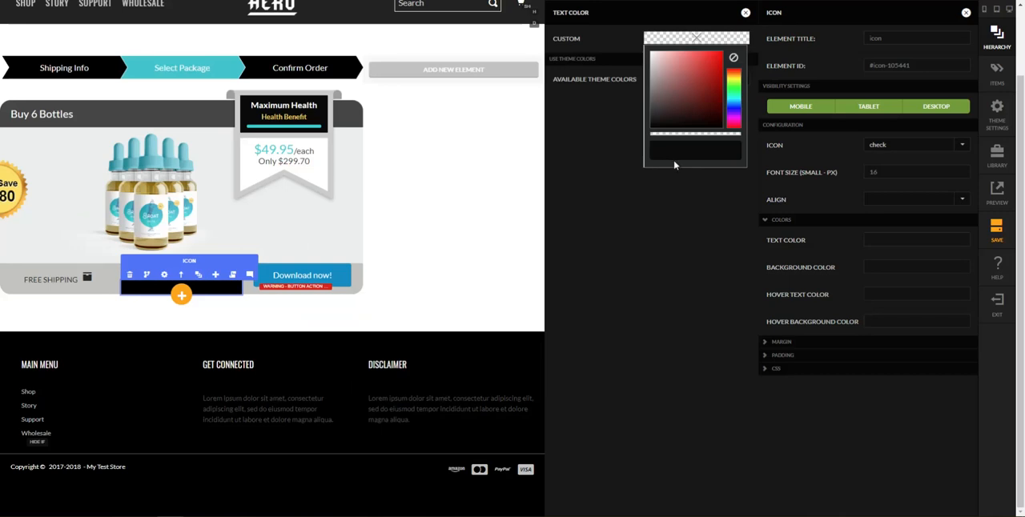
{"action": "left_click", "coordinate": [673, 151]}
{"action": "type", "text": "white"}
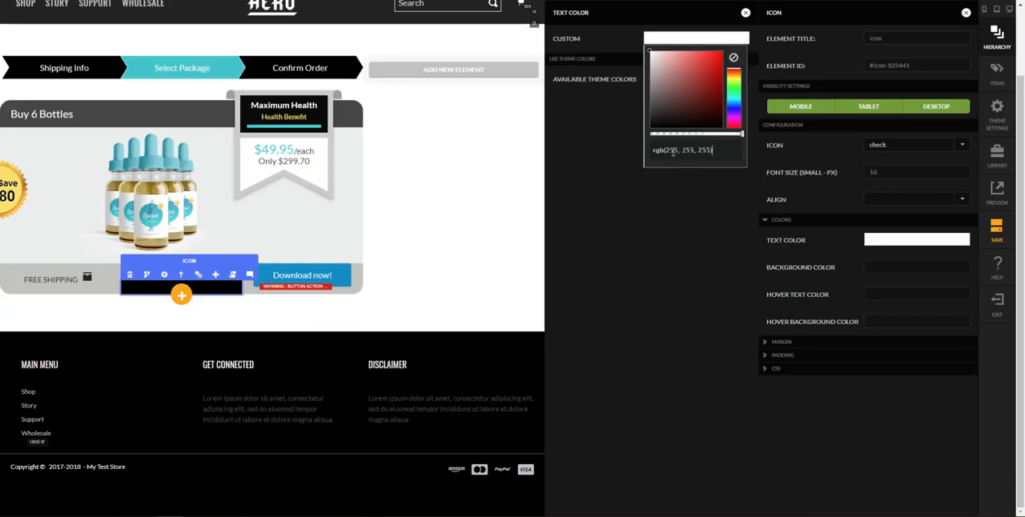
{"action": "key", "text": "Return"}
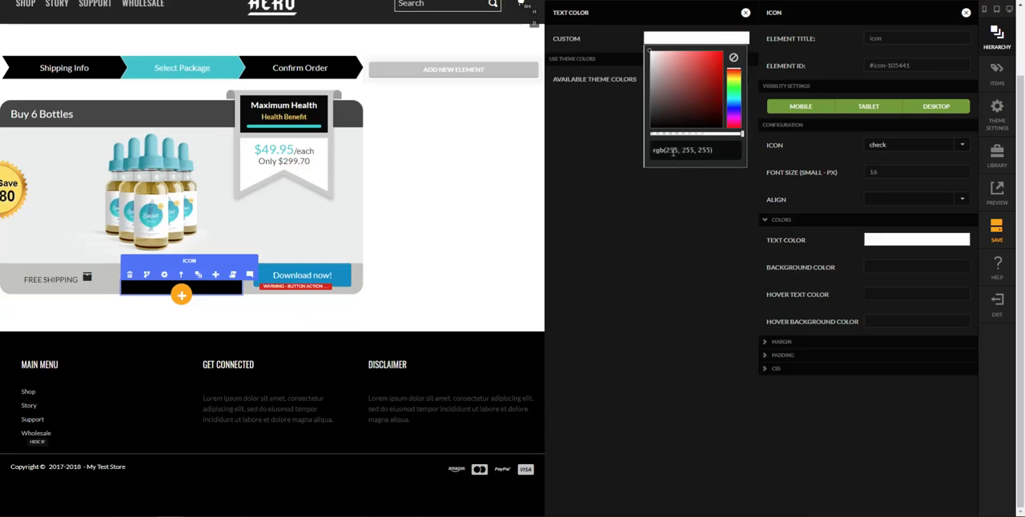
{"action": "left_click", "coordinate": [740, 12]}
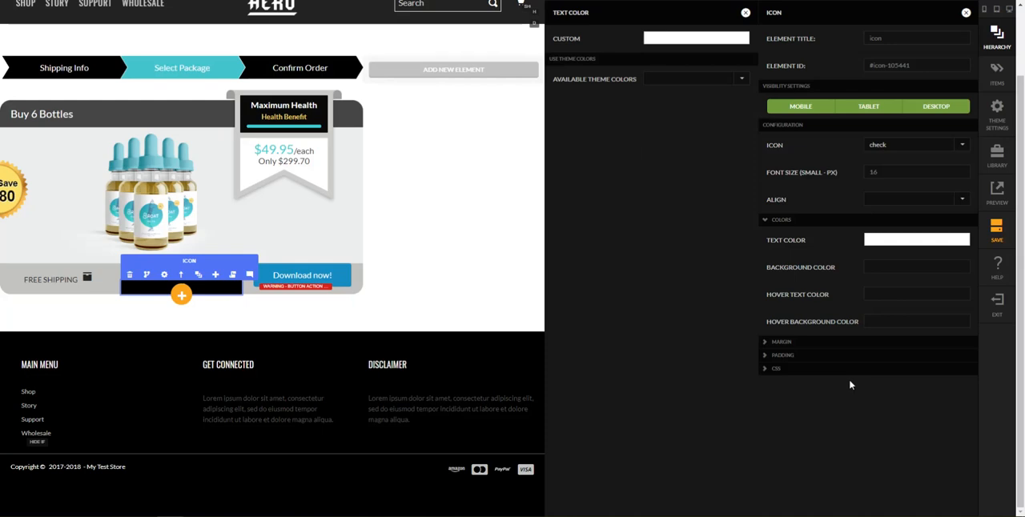
Give the check icon padding of 13 px top, 10 px right, 14 px bottom and 10 px left, and close its settings
{"action": "left_click", "coordinate": [837, 358]}
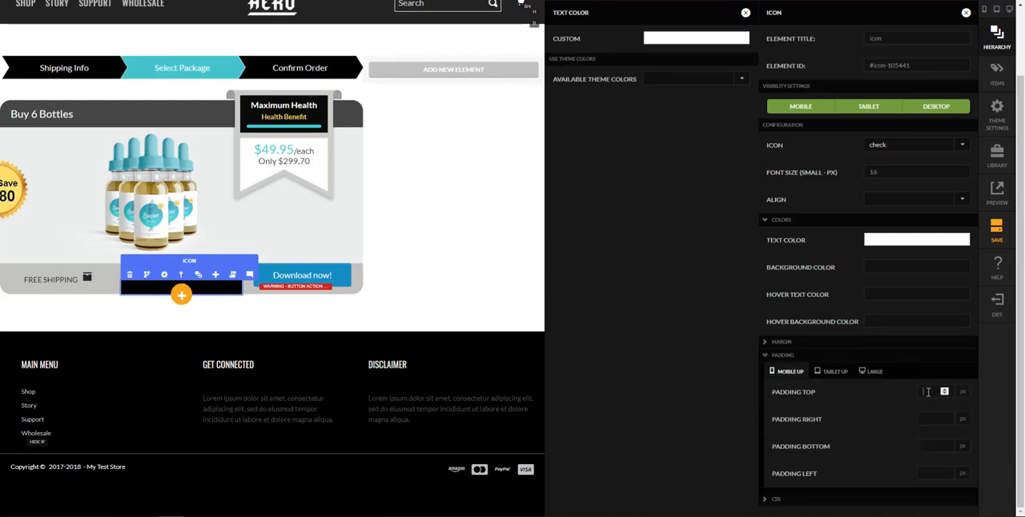
{"action": "key", "text": "Tab"}
{"action": "type", "text": "10"}
{"action": "key", "text": "Tab"}
{"action": "type", "text": "14"}
{"action": "key", "text": "Tab"}
{"action": "type", "text": "10"}
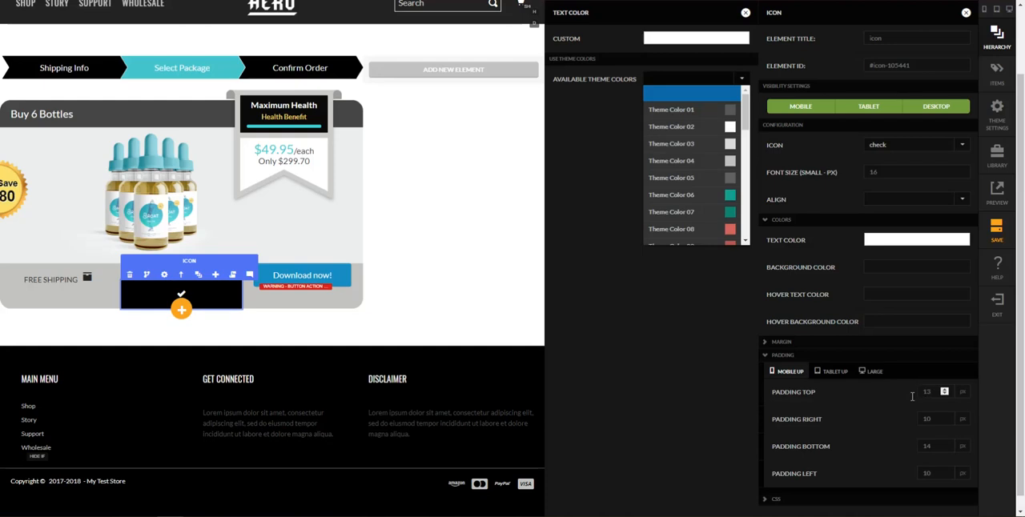
{"action": "left_click", "coordinate": [712, 441]}
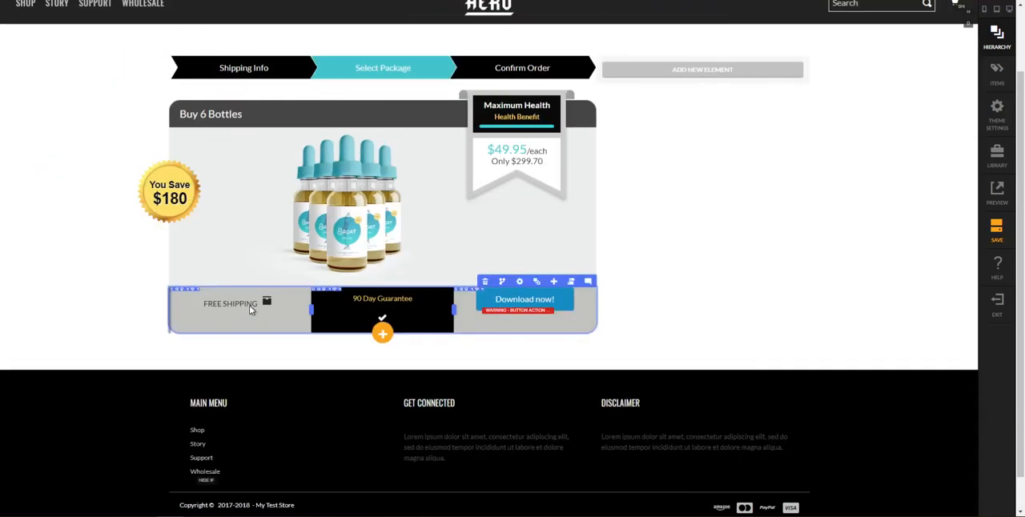
Set the check icon's CSS display to inline-block and close its settings
{"action": "left_click", "coordinate": [359, 298]}
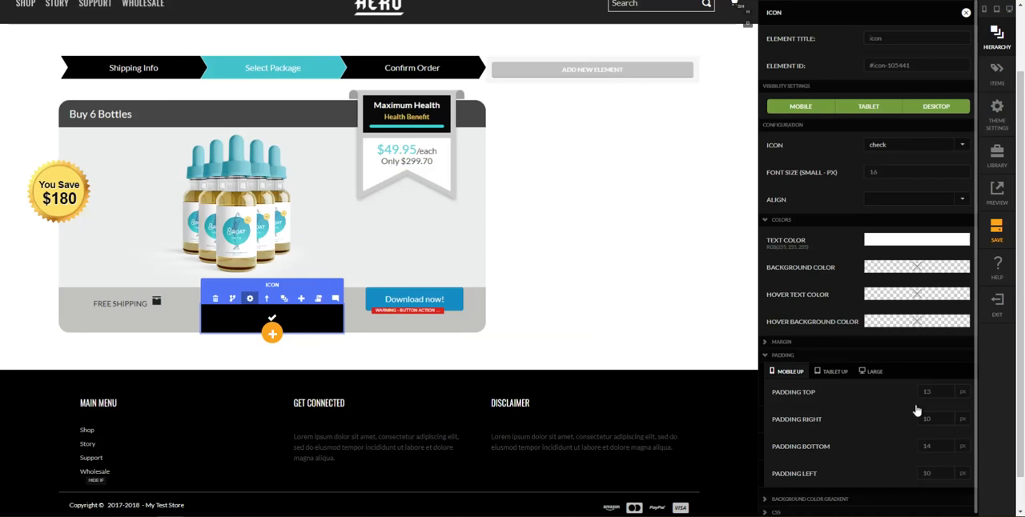
{"action": "scroll", "coordinate": [848, 481], "scroll_direction": "down", "scroll_amount": 3}
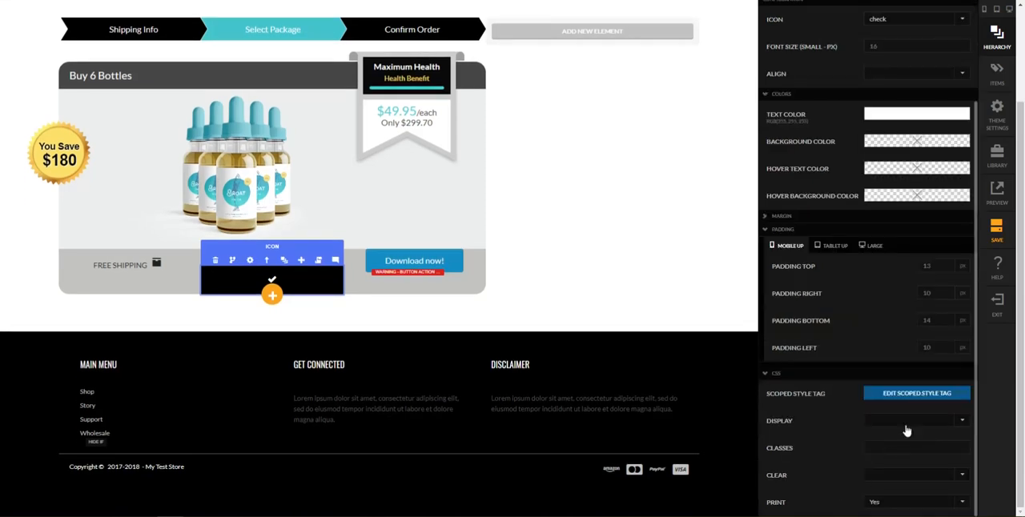
{"action": "left_click", "coordinate": [908, 422]}
{"action": "left_click", "coordinate": [890, 388]}
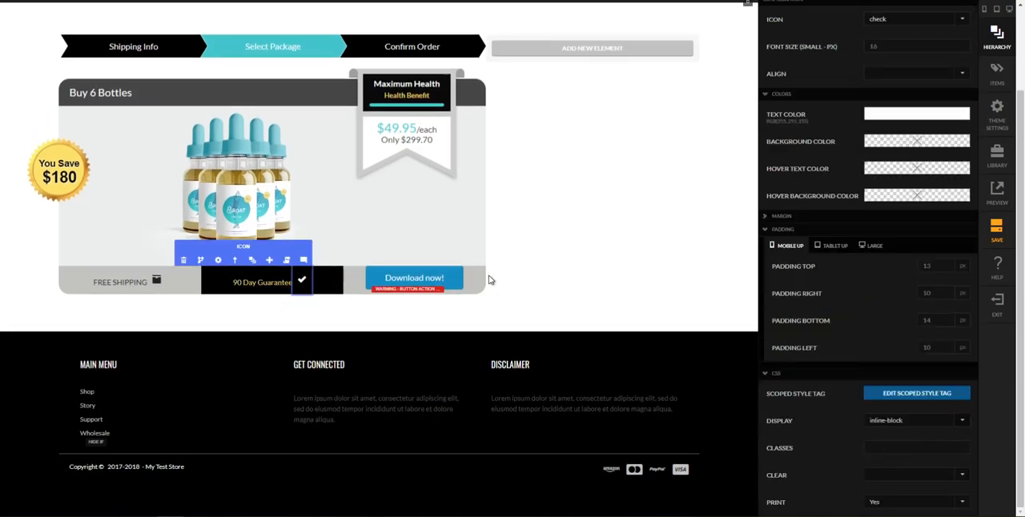
{"action": "left_click", "coordinate": [599, 311]}
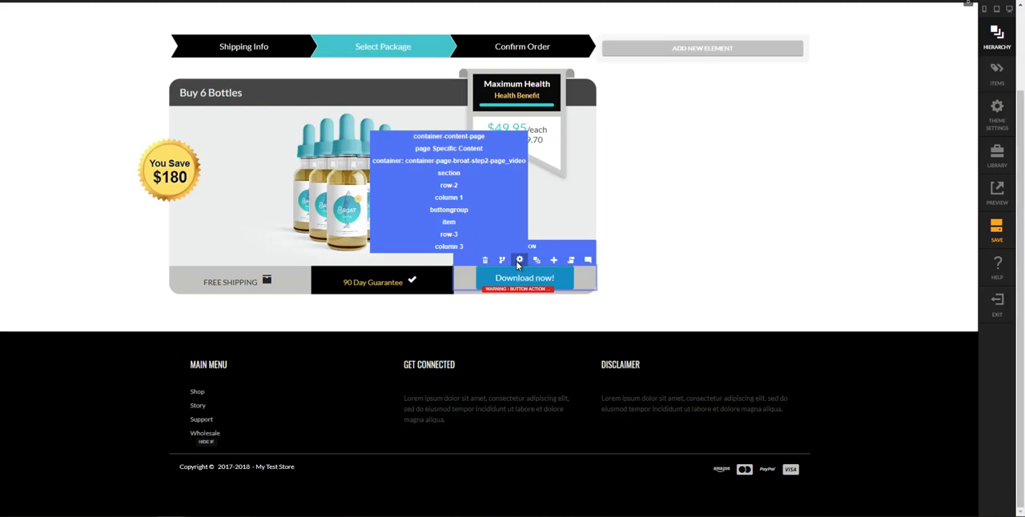
Make the button in column 3 of the bottom row a member of the package's buttongroup and change its text to "SELECT"
{"action": "left_click", "coordinate": [519, 260]}
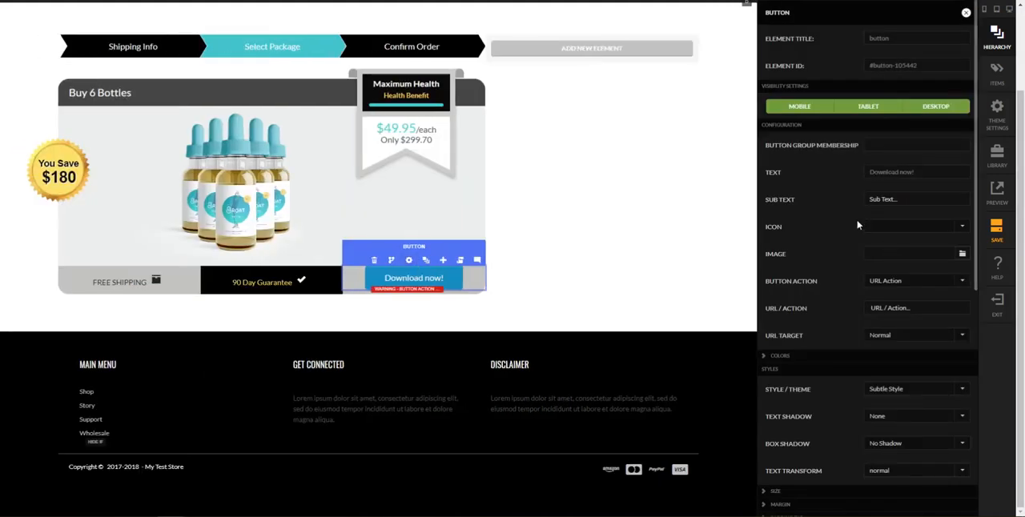
{"action": "key", "text": "XF86AudioLowerVolume"}
{"action": "left_click", "coordinate": [889, 148]}
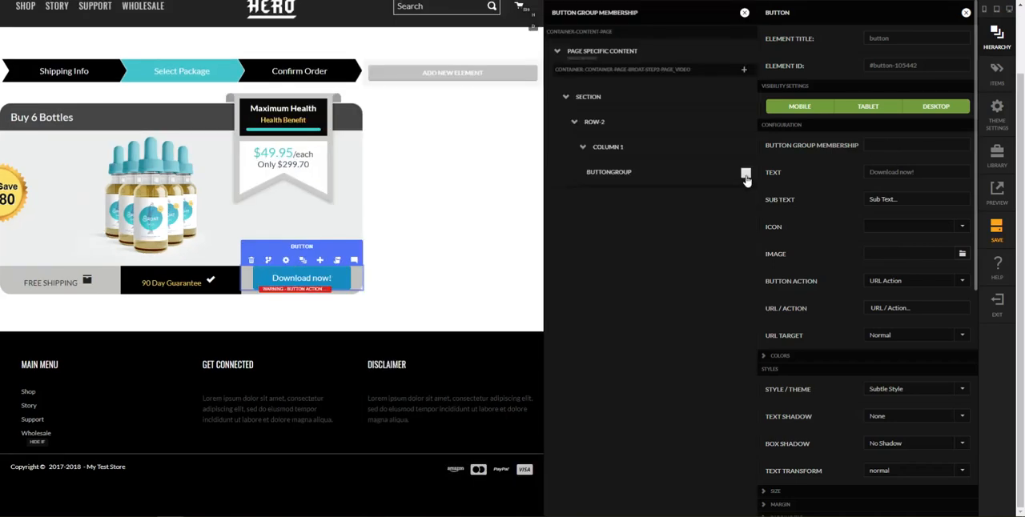
{"action": "left_click", "coordinate": [745, 176]}
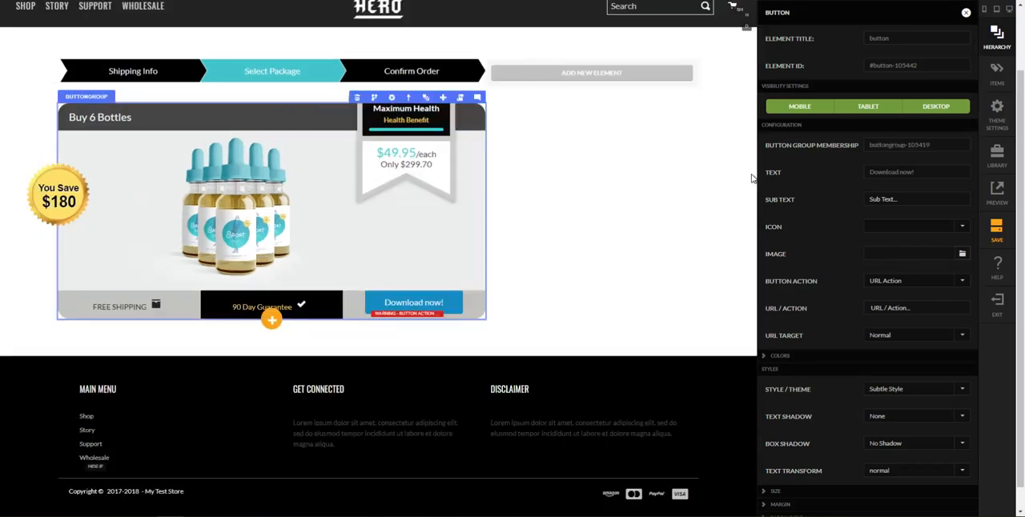
{"action": "left_click", "coordinate": [746, 174]}
{"action": "left_click_drag", "start_coordinate": [933, 173], "coordinate": [832, 192]}
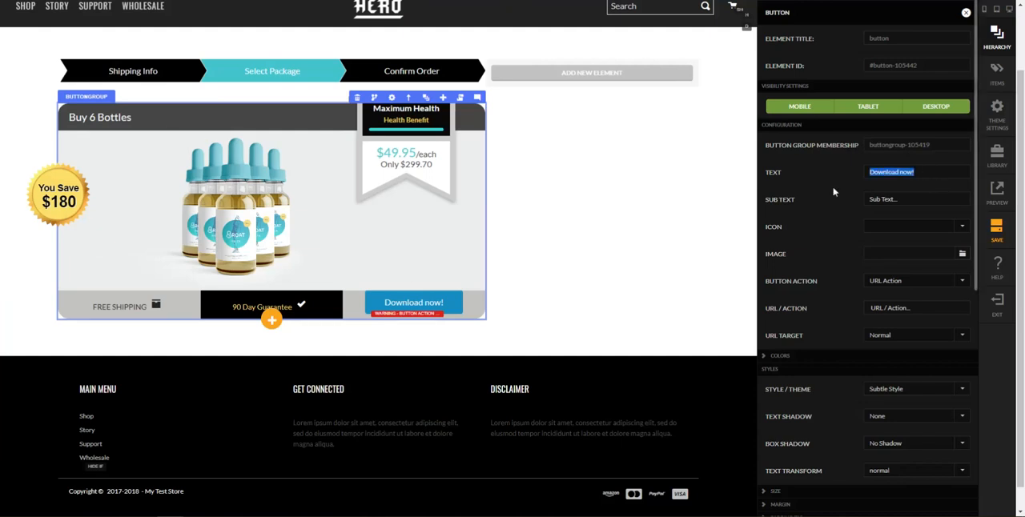
{"action": "type", "text": "SELECT"}
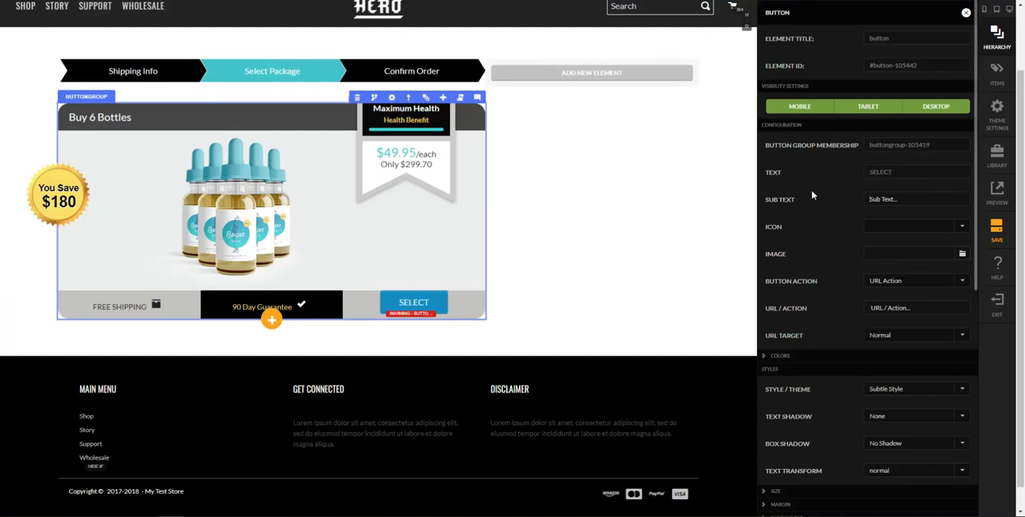
Set the SELECT button's action to Add Item To Cart with the Replace All cart behavior
{"action": "scroll", "coordinate": [881, 313], "scroll_direction": "down", "scroll_amount": 1}
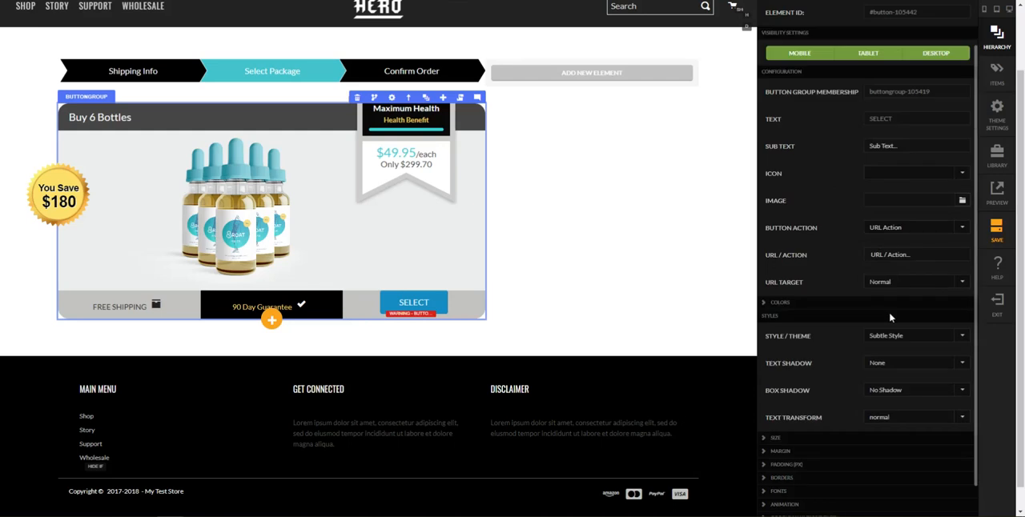
{"action": "left_click", "coordinate": [908, 229]}
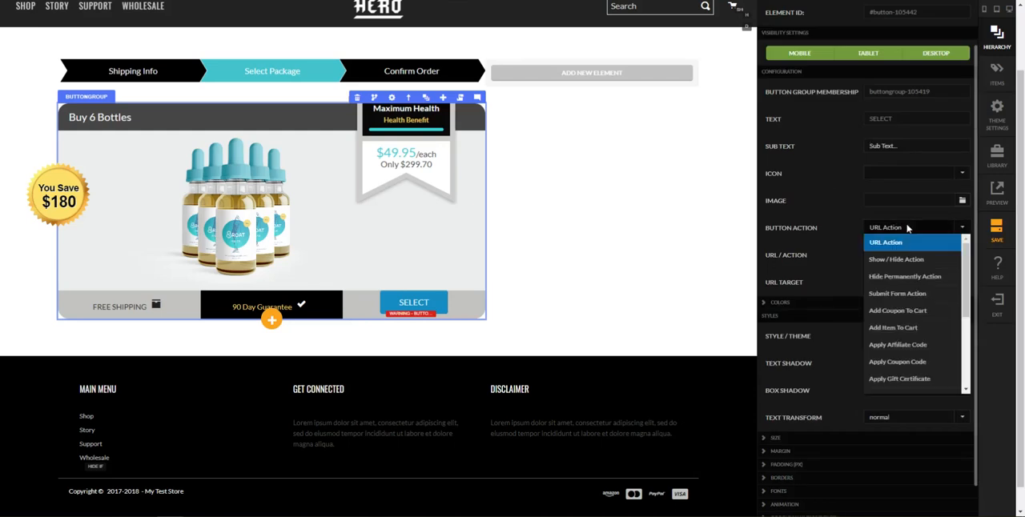
{"action": "left_click", "coordinate": [904, 328]}
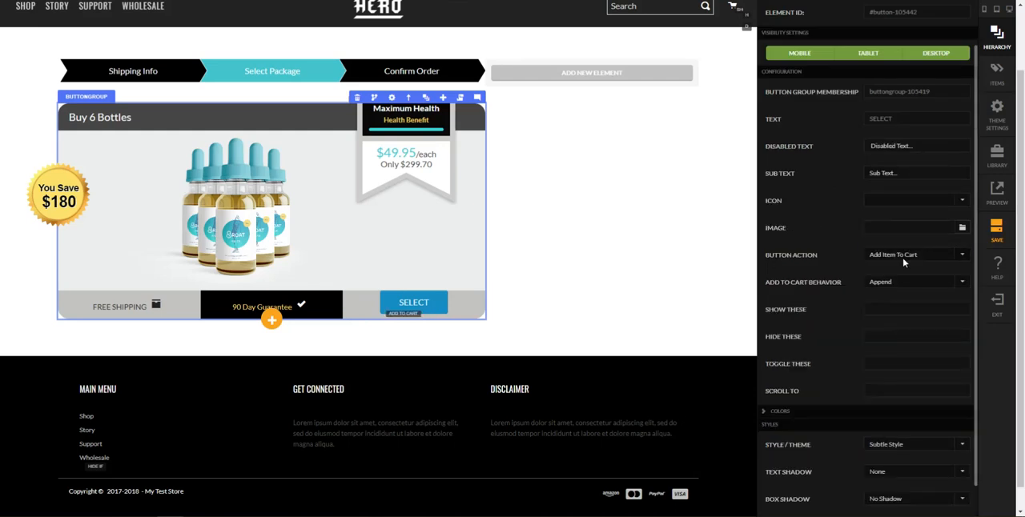
{"action": "left_click", "coordinate": [900, 283]}
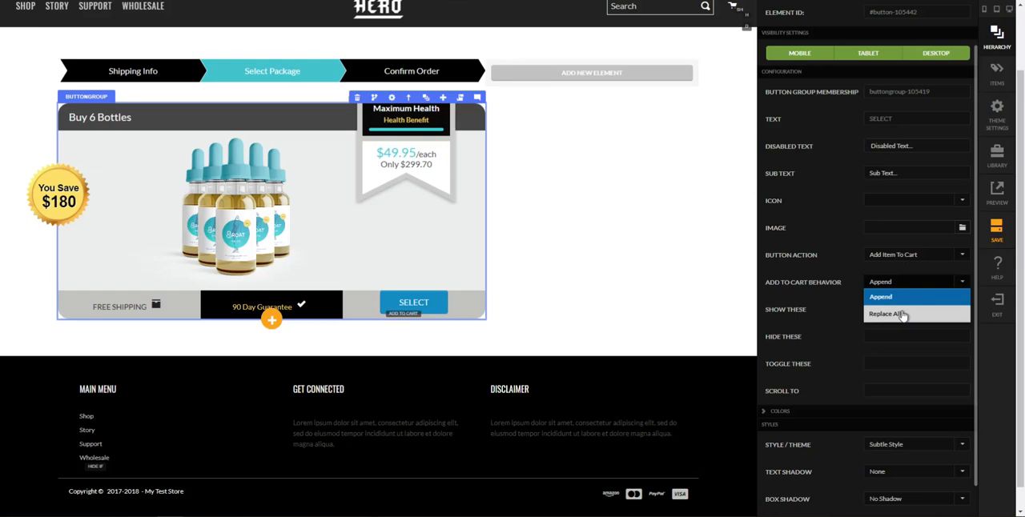
{"action": "left_click", "coordinate": [903, 316]}
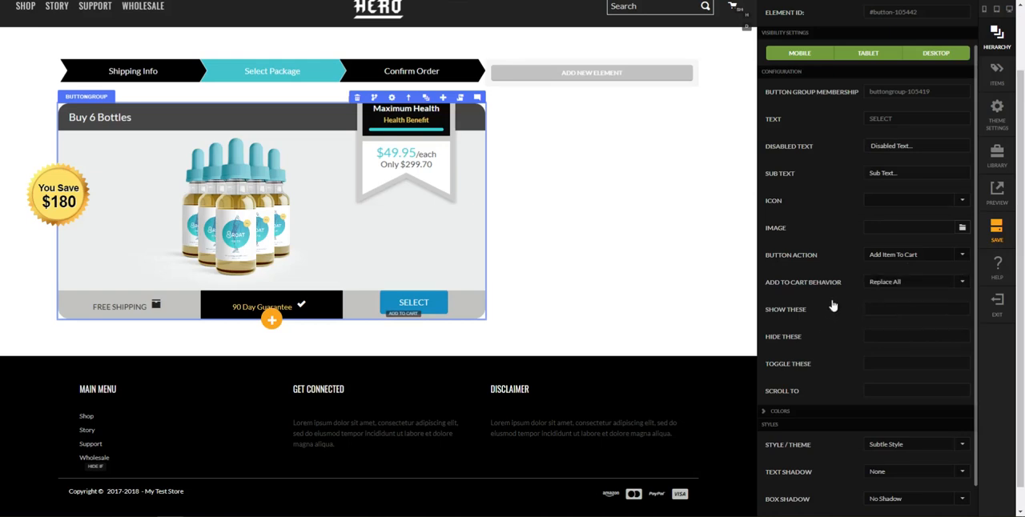
{"action": "scroll", "coordinate": [831, 295], "scroll_direction": "down", "scroll_amount": 1}
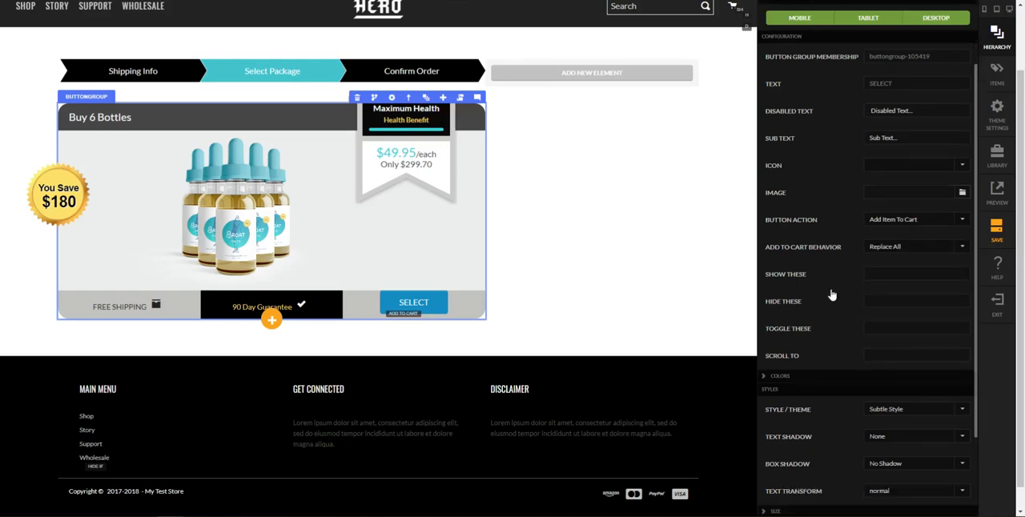
Set the SELECT button to scroll to the empty column 2 beside the package
{"action": "left_click", "coordinate": [889, 361]}
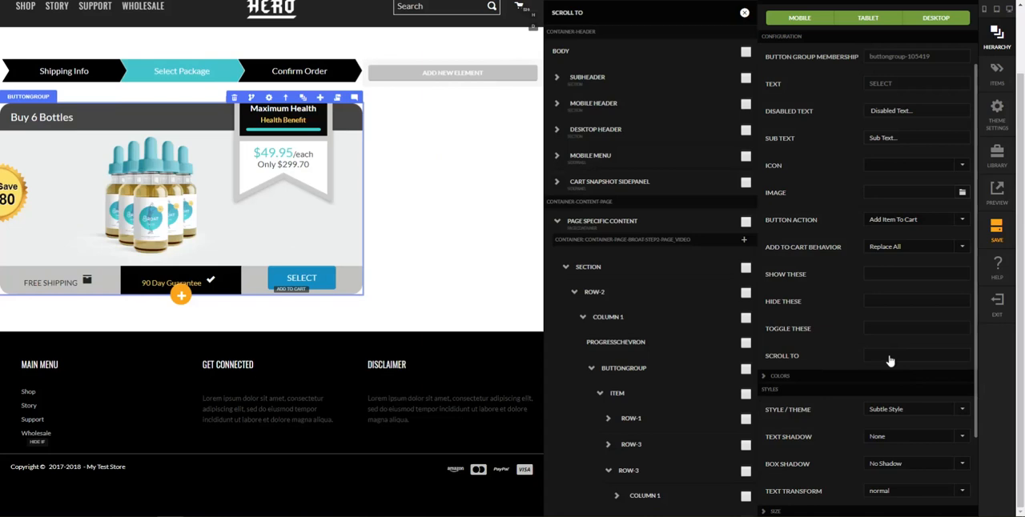
{"action": "left_click", "coordinate": [583, 318]}
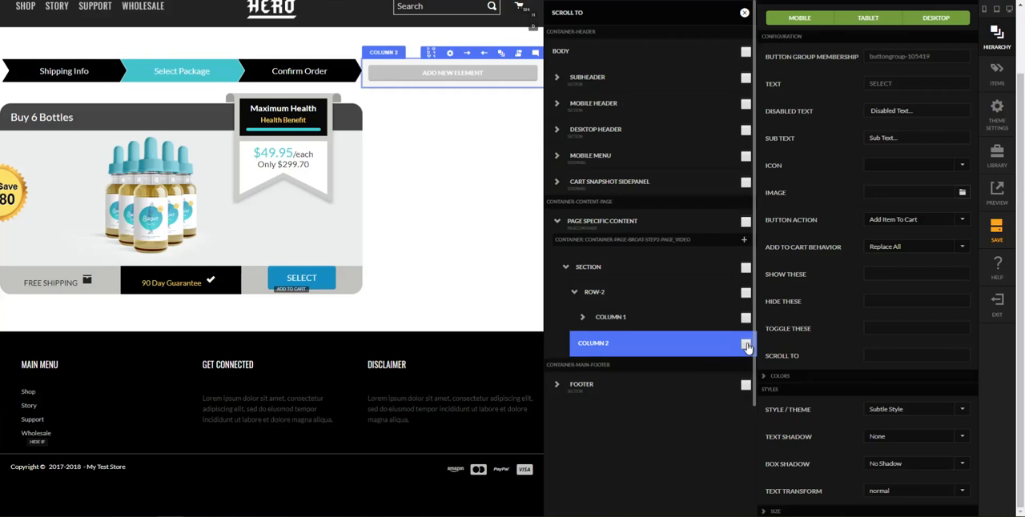
{"action": "left_click", "coordinate": [745, 345]}
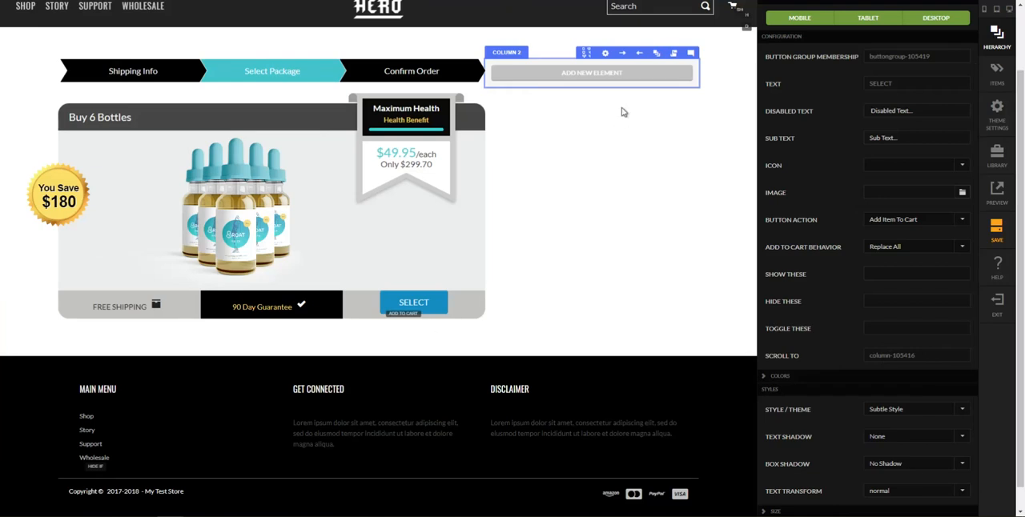
Set the SELECT button's style to Flat Color
{"action": "scroll", "coordinate": [832, 337], "scroll_direction": "down", "scroll_amount": 3}
{"action": "left_click", "coordinate": [902, 309]}
{"action": "scroll", "coordinate": [906, 336], "scroll_direction": "up", "scroll_amount": 2}
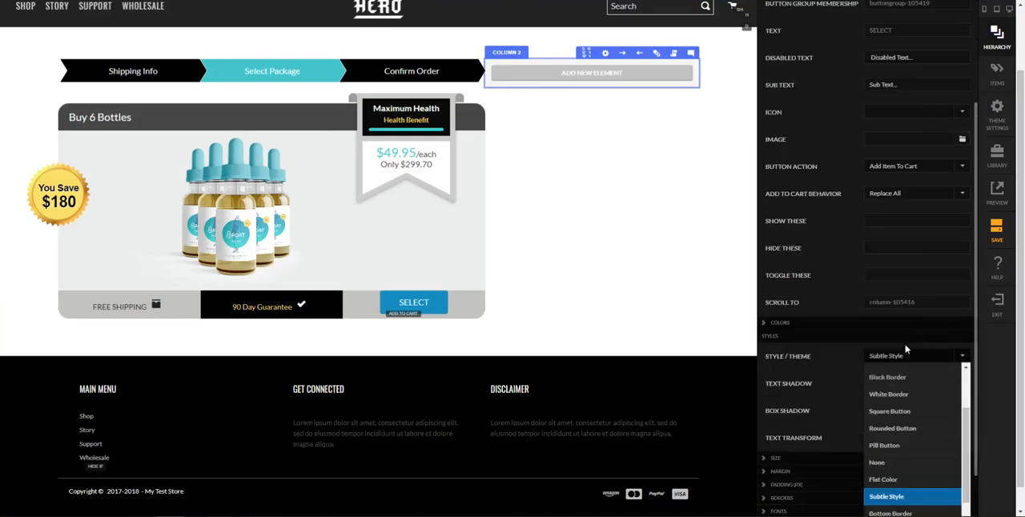
{"action": "left_click", "coordinate": [910, 482]}
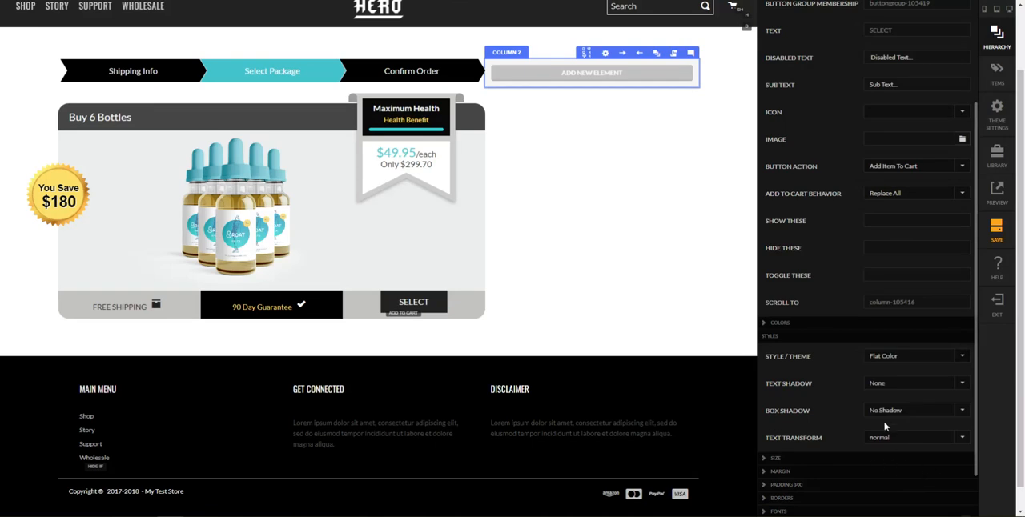
Set the SELECT button's width to Full Width for mobile and up
{"action": "scroll", "coordinate": [848, 365], "scroll_direction": "down", "scroll_amount": 2}
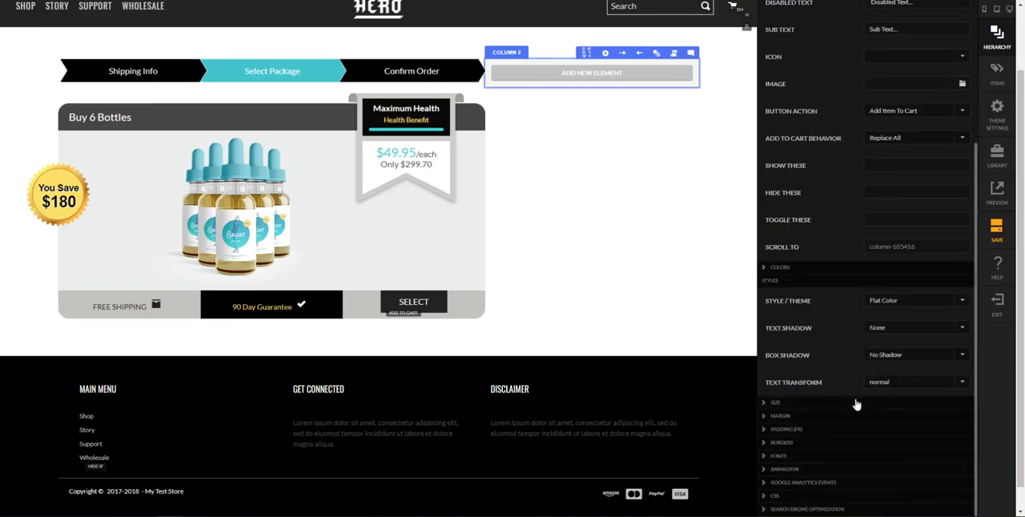
{"action": "left_click", "coordinate": [852, 402]}
{"action": "left_click", "coordinate": [891, 440]}
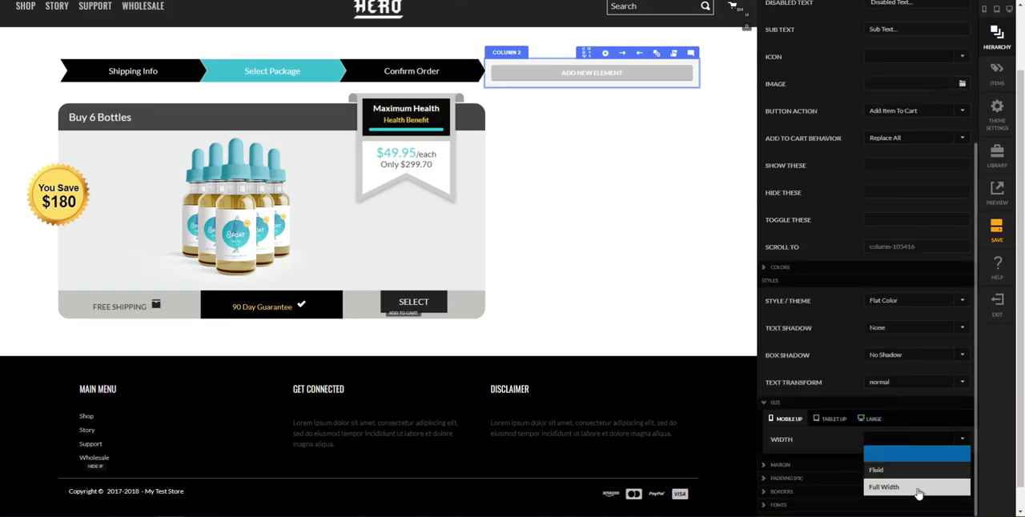
{"action": "left_click", "coordinate": [915, 488]}
{"action": "scroll", "coordinate": [797, 378], "scroll_direction": "down", "scroll_amount": 2}
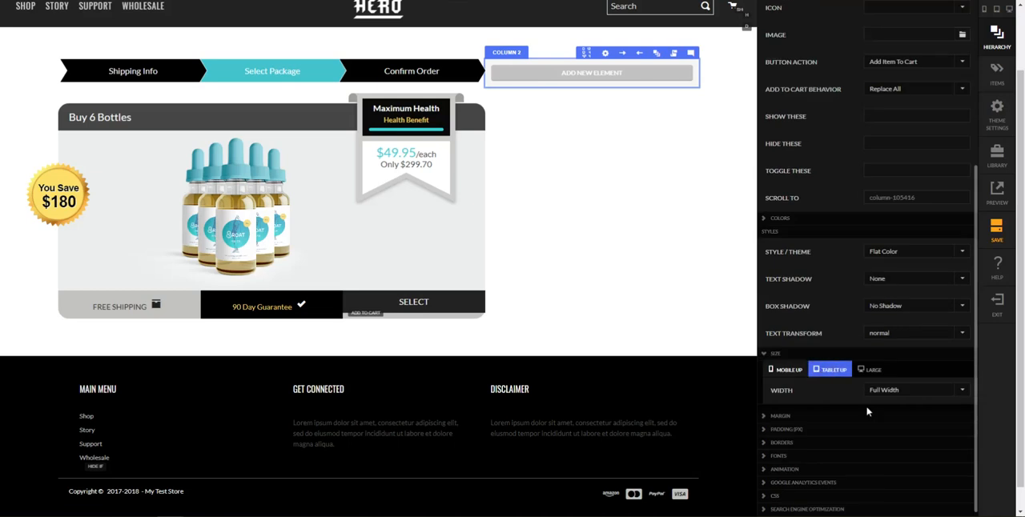
Try mobile-up margins of 5 px top, 10 px right and 10 px left on the SELECT button
{"action": "left_click", "coordinate": [836, 415]}
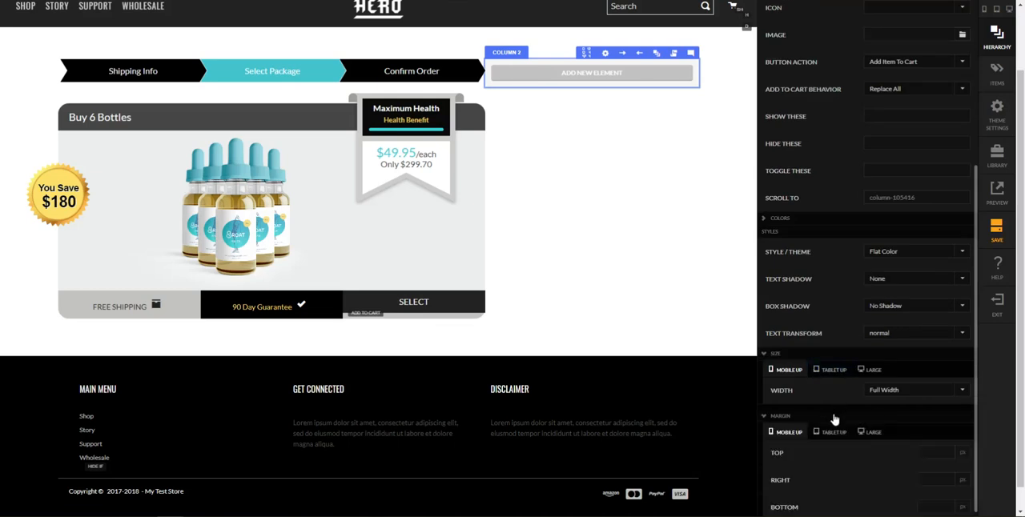
{"action": "scroll", "coordinate": [913, 440], "scroll_direction": "down", "scroll_amount": 2}
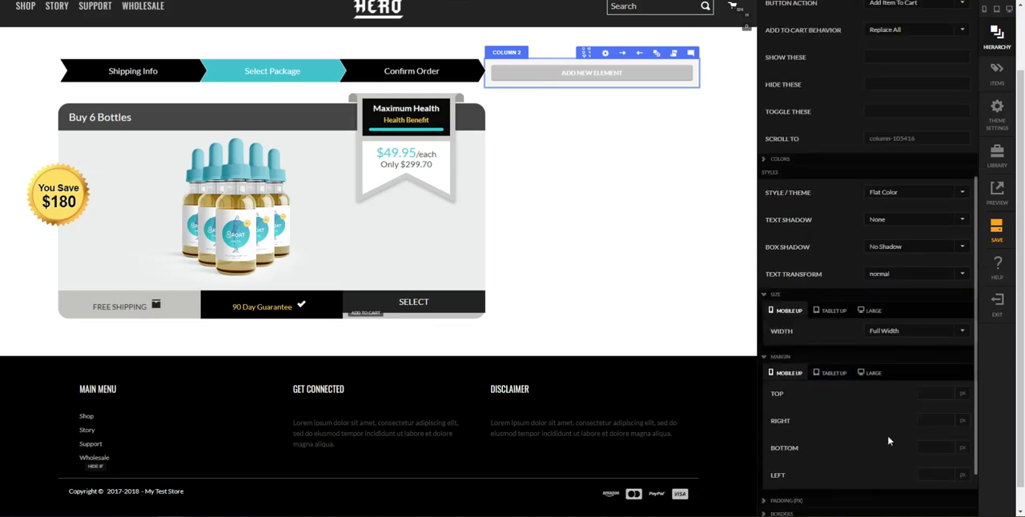
{"action": "left_click", "coordinate": [924, 398]}
{"action": "type", "text": "10"}
{"action": "key", "text": "Tab"}
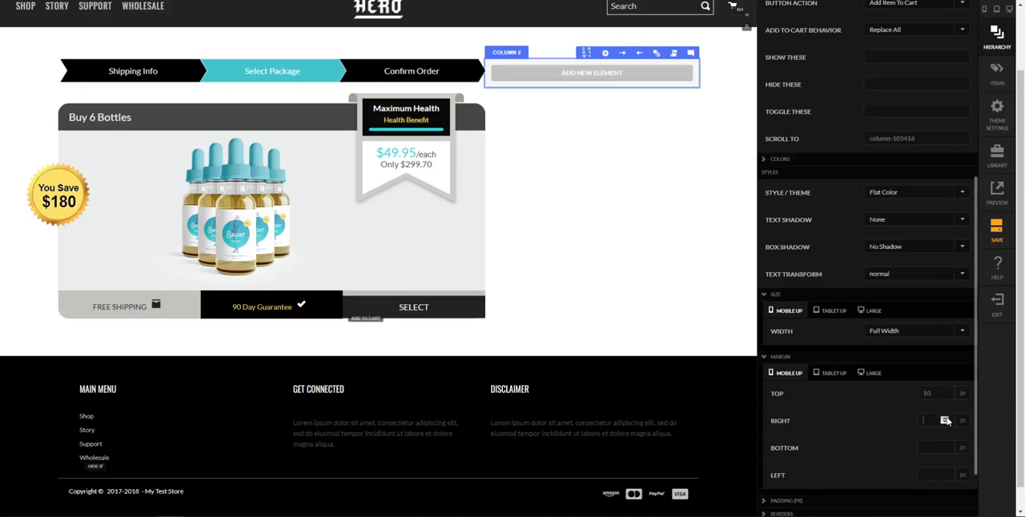
{"action": "key", "text": "shift+Tab"}
{"action": "type", "text": "5"}
{"action": "key", "text": "Tab"}
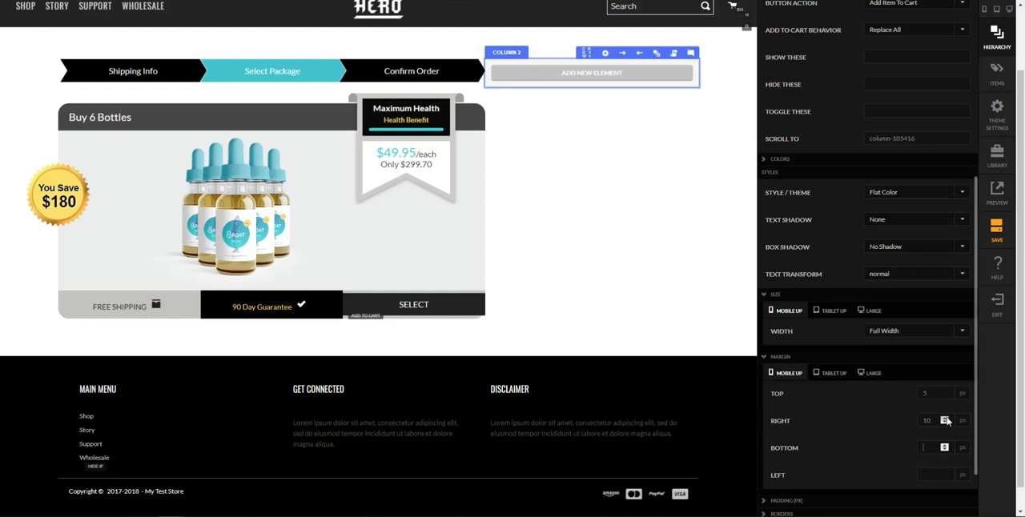
{"action": "key", "text": "Tab"}
{"action": "type", "text": "10"}
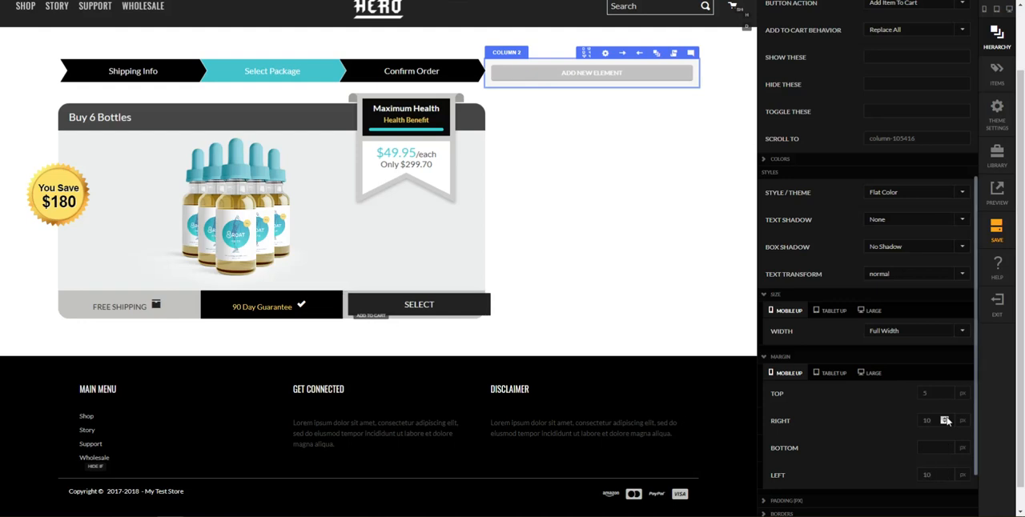
Clear all of the SELECT button's margin values
{"action": "left_click", "coordinate": [946, 422]}
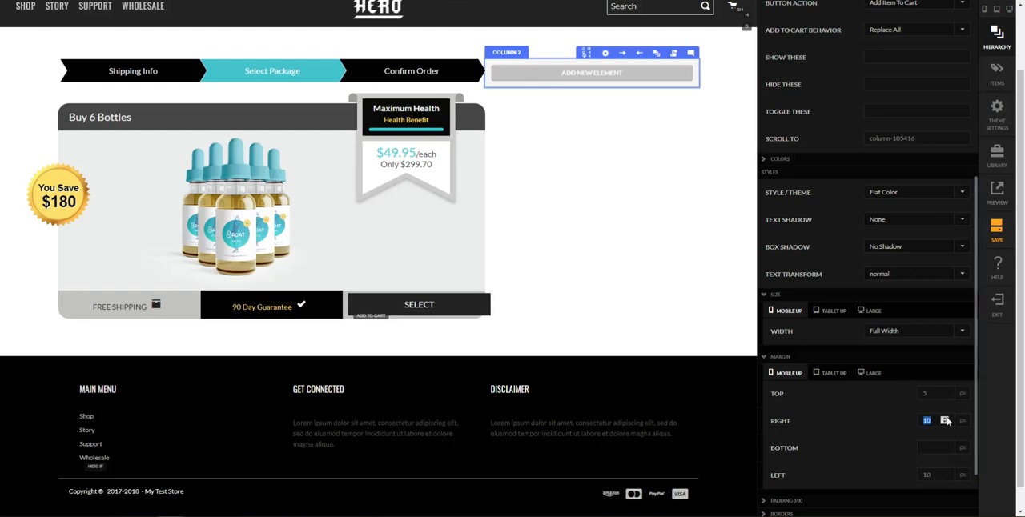
{"action": "key", "text": "shift+Tab"}
{"action": "key", "text": "Tab"}
{"action": "key", "text": "Tab"}
{"action": "key", "text": "BackSpace"}
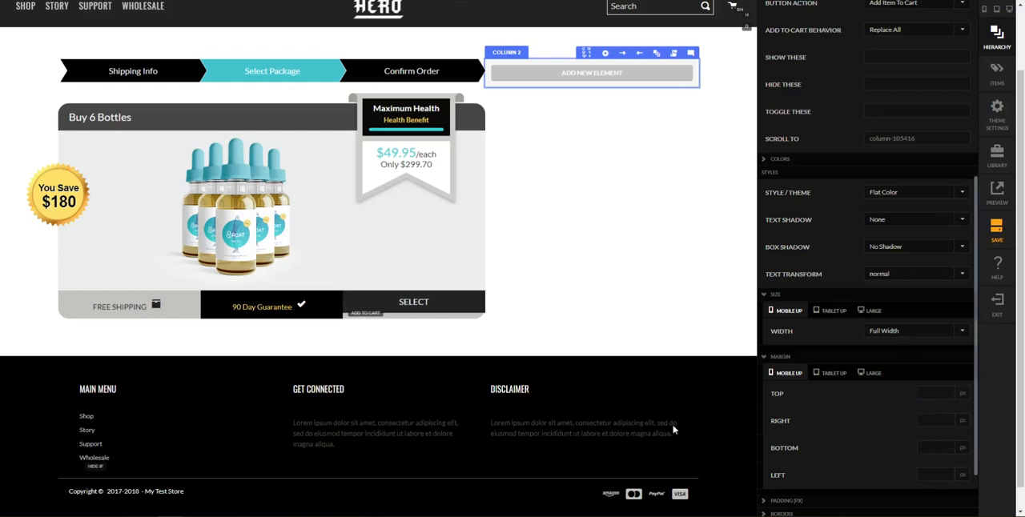
Set the SELECT button's small font size to 20 px and its font weight to bold
{"action": "scroll", "coordinate": [837, 452], "scroll_direction": "down", "scroll_amount": 3}
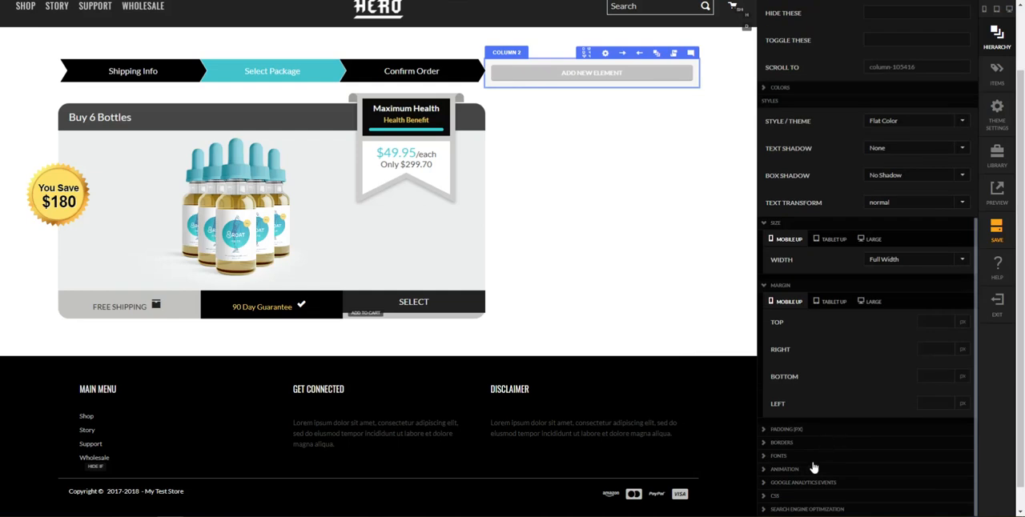
{"action": "left_click", "coordinate": [813, 458]}
{"action": "left_click_drag", "start_coordinate": [885, 447], "coordinate": [835, 466]}
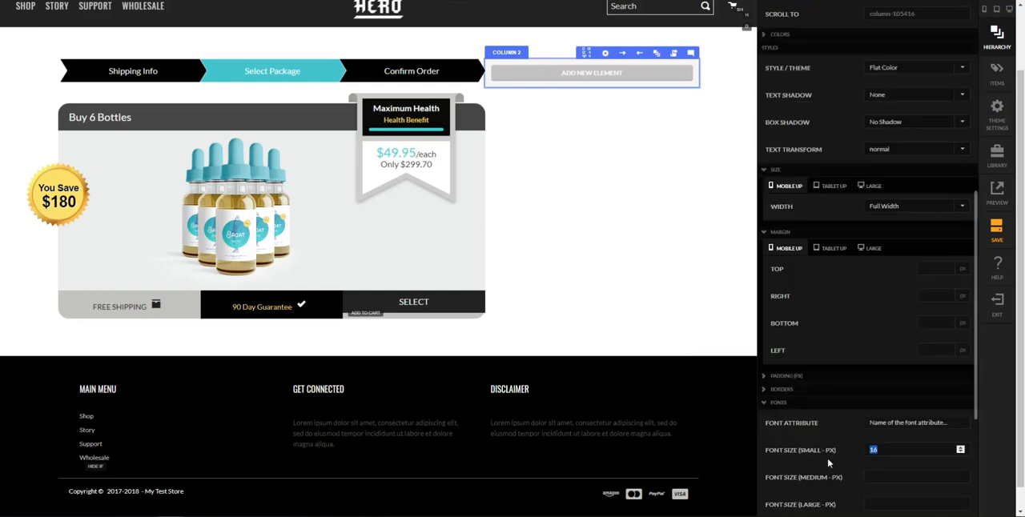
{"action": "type", "text": "20"}
{"action": "key", "text": "Tab"}
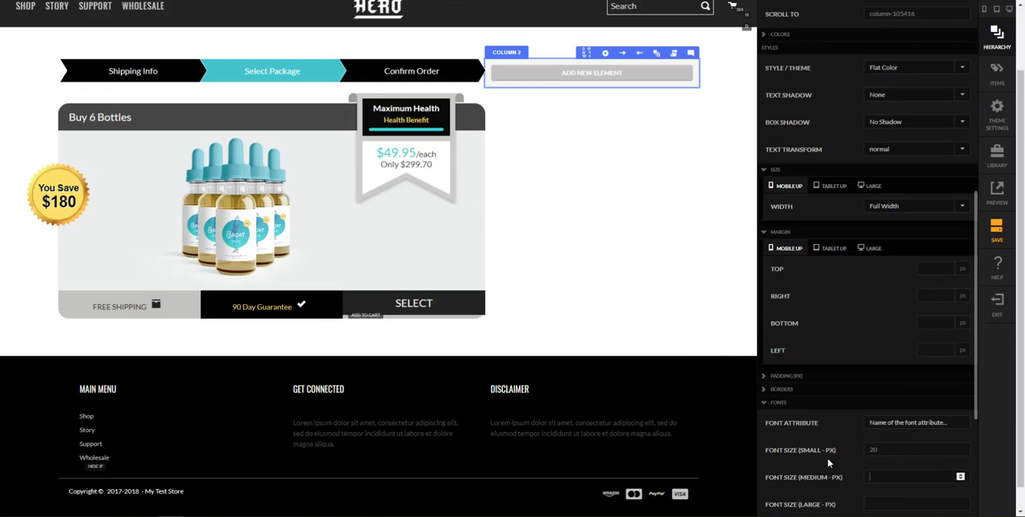
{"action": "scroll", "coordinate": [884, 438], "scroll_direction": "down", "scroll_amount": 2}
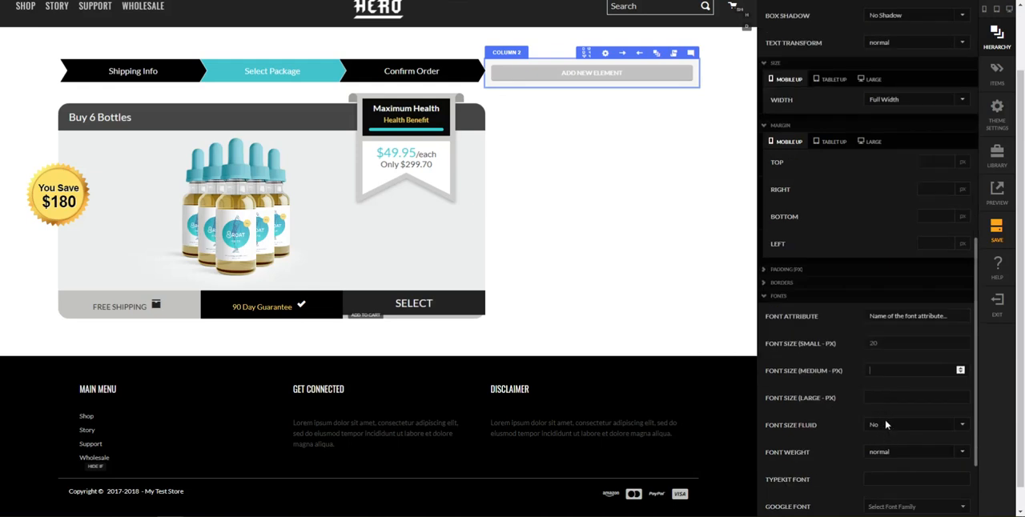
{"action": "left_click", "coordinate": [897, 424]}
{"action": "scroll", "coordinate": [838, 469], "scroll_direction": "down", "scroll_amount": 2}
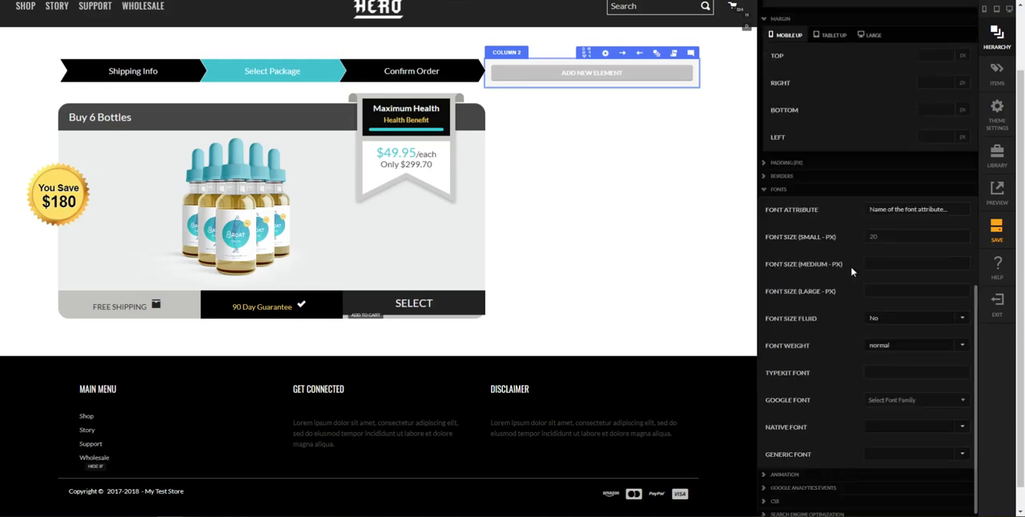
{"action": "left_click", "coordinate": [889, 346]}
{"action": "left_click", "coordinate": [891, 378]}
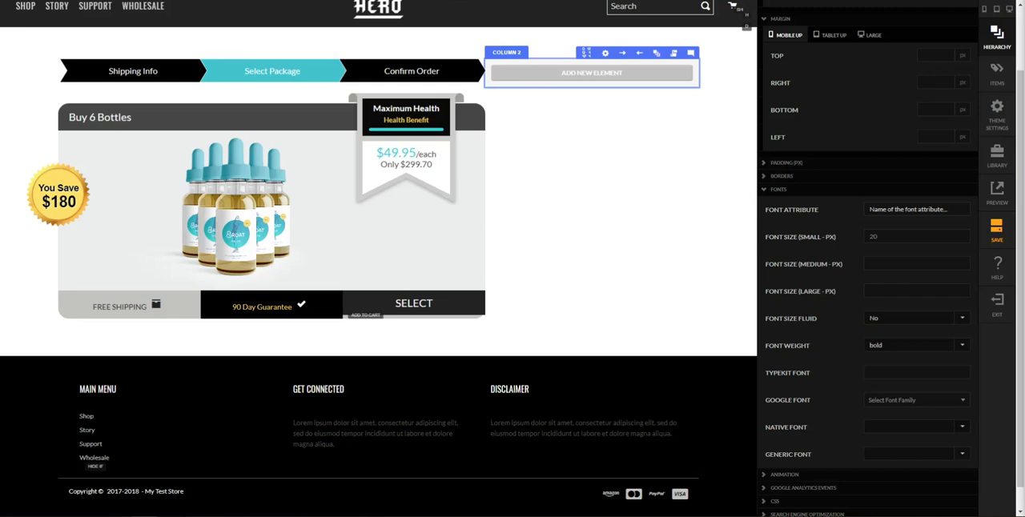
Set the SELECT button's custom background color to the copied blue and close the color settings
{"action": "scroll", "coordinate": [881, 268], "scroll_direction": "up", "scroll_amount": 8}
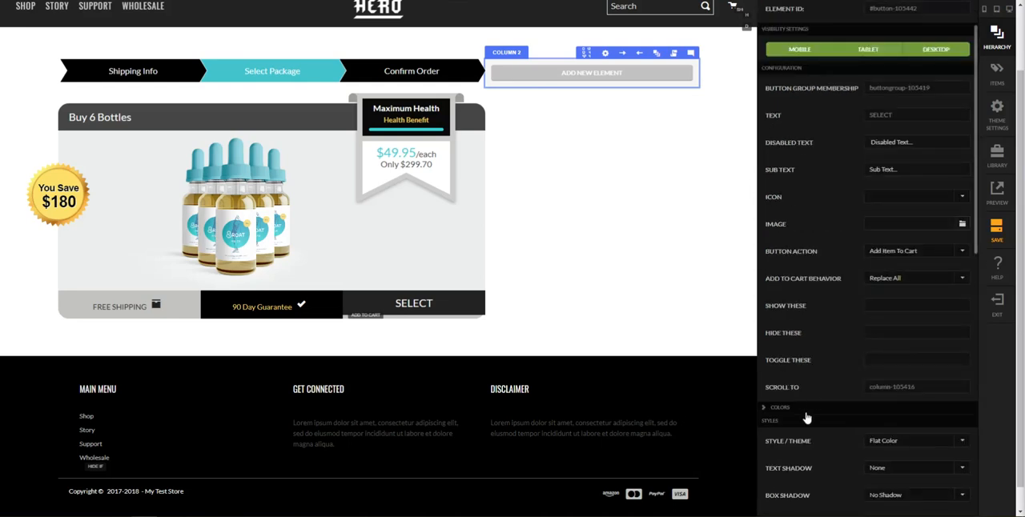
{"action": "scroll", "coordinate": [839, 405], "scroll_direction": "down", "scroll_amount": 3}
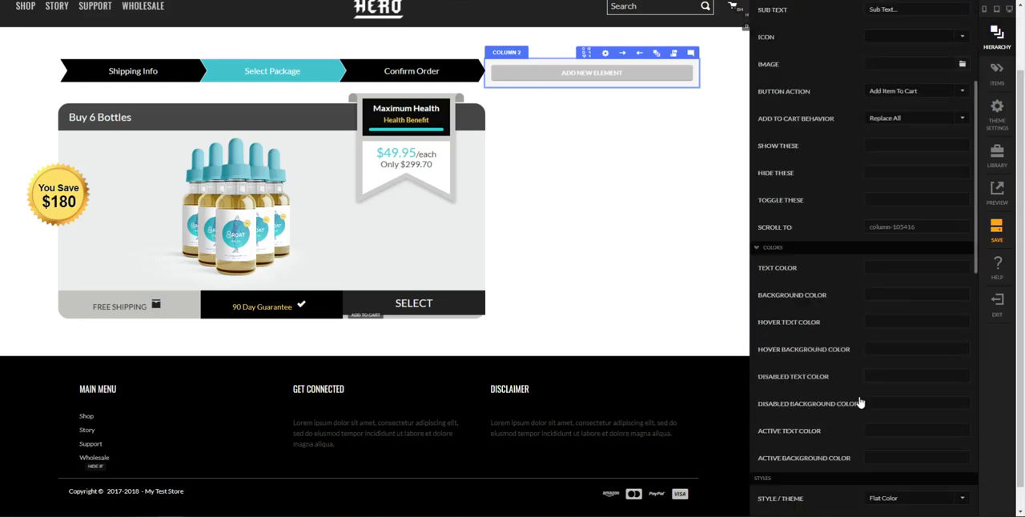
{"action": "left_click", "coordinate": [887, 297]}
{"action": "left_click", "coordinate": [708, 41]}
{"action": "left_click", "coordinate": [695, 148]}
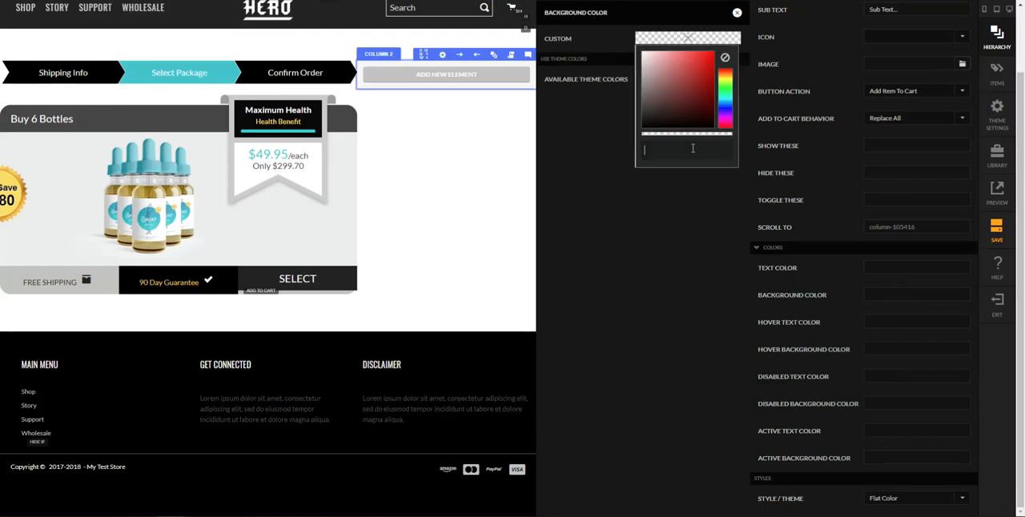
{"action": "type", "text": "rgb(49, 104, 155)"}
{"action": "left_click", "coordinate": [676, 344]}
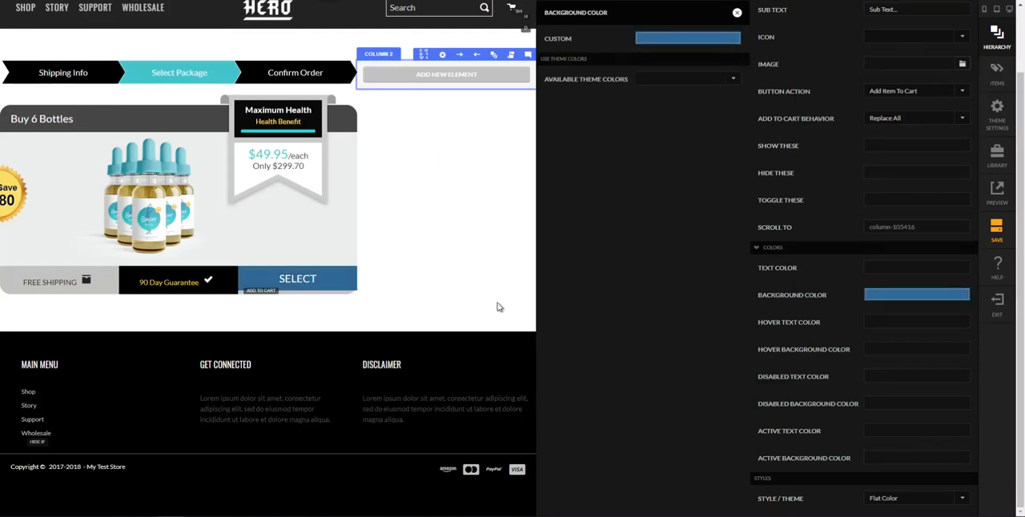
Compare the SELECT button with the reference page, set its style to Subtle Style and close its settings
{"action": "left_click", "coordinate": [218, 503]}
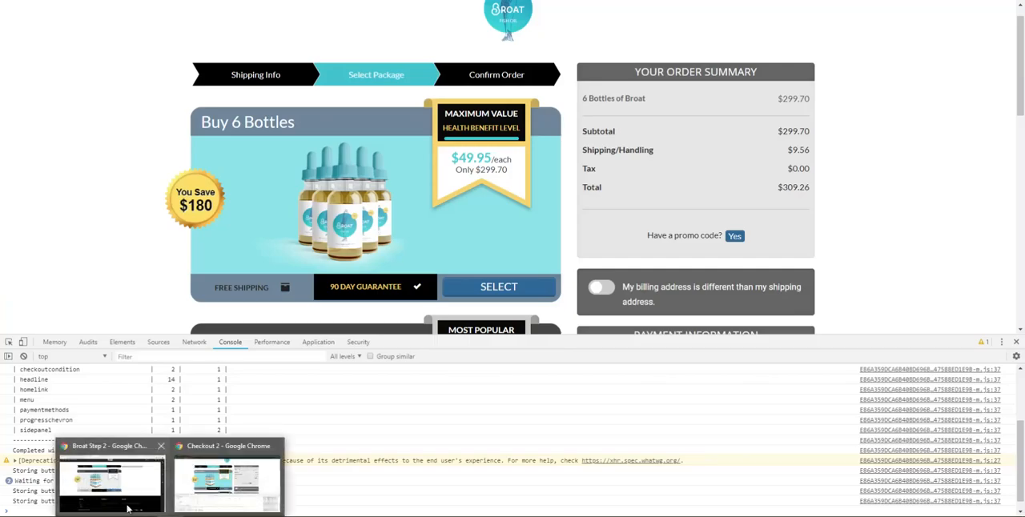
{"action": "left_click", "coordinate": [115, 478]}
{"action": "mouse_move", "coordinate": [550, 313]}
{"action": "left_click", "coordinate": [519, 287]}
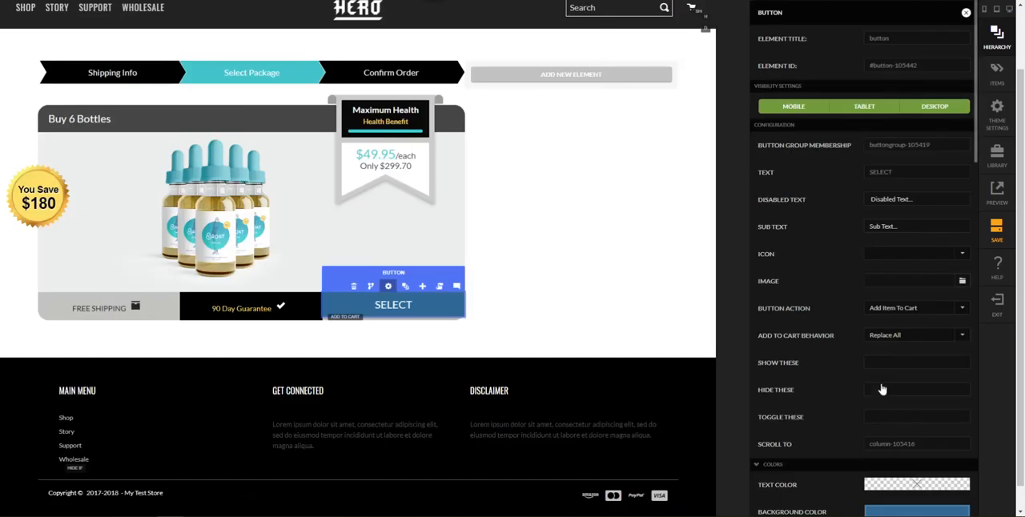
{"action": "scroll", "coordinate": [889, 449], "scroll_direction": "down", "scroll_amount": 3}
{"action": "scroll", "coordinate": [738, 323], "scroll_direction": "down", "scroll_amount": 1}
{"action": "scroll", "coordinate": [902, 427], "scroll_direction": "down", "scroll_amount": 3}
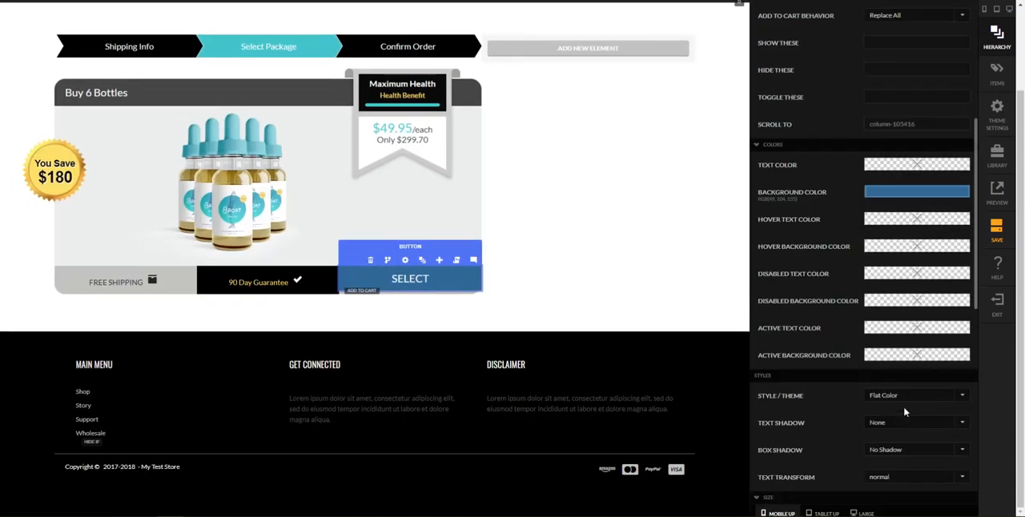
{"action": "left_click", "coordinate": [906, 402]}
{"action": "left_click", "coordinate": [897, 387]}
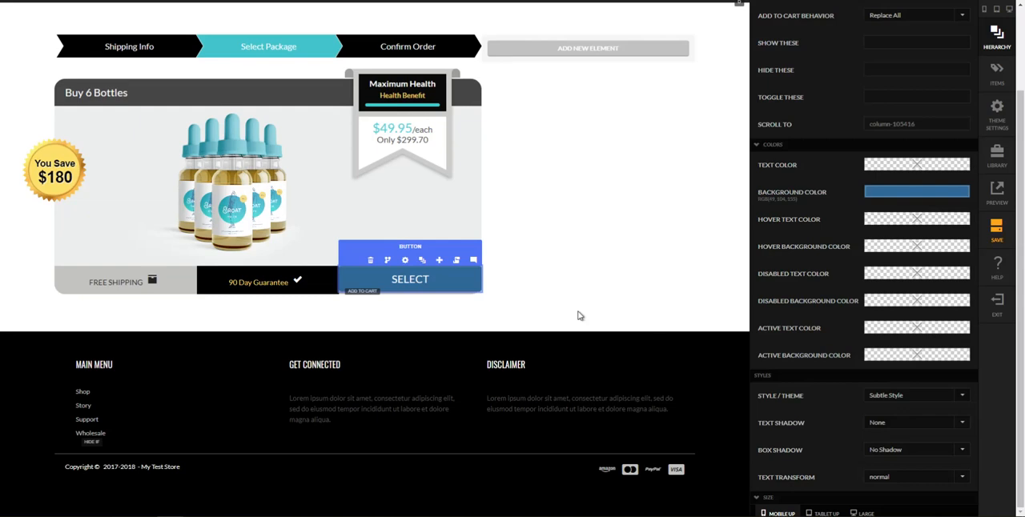
{"action": "left_click", "coordinate": [732, 312]}
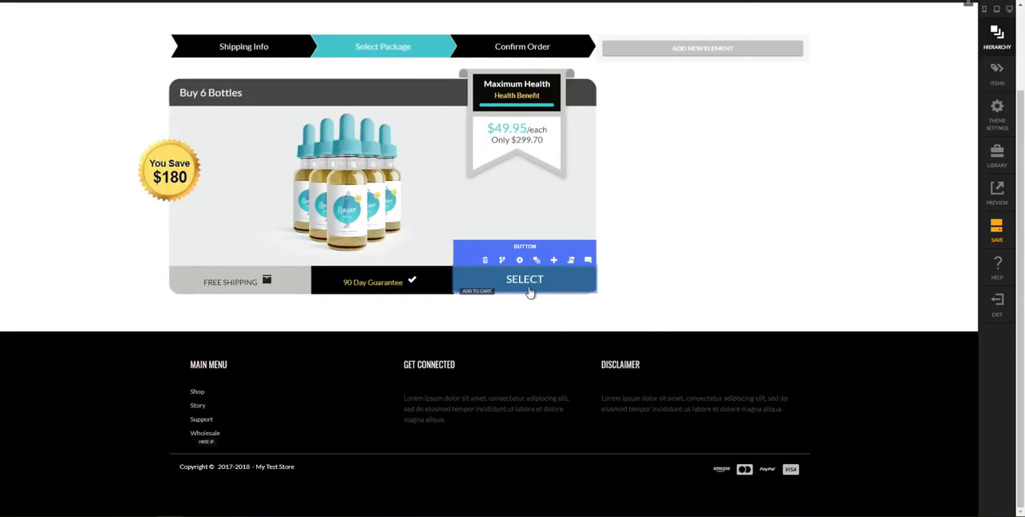
{"action": "left_click", "coordinate": [520, 261]}
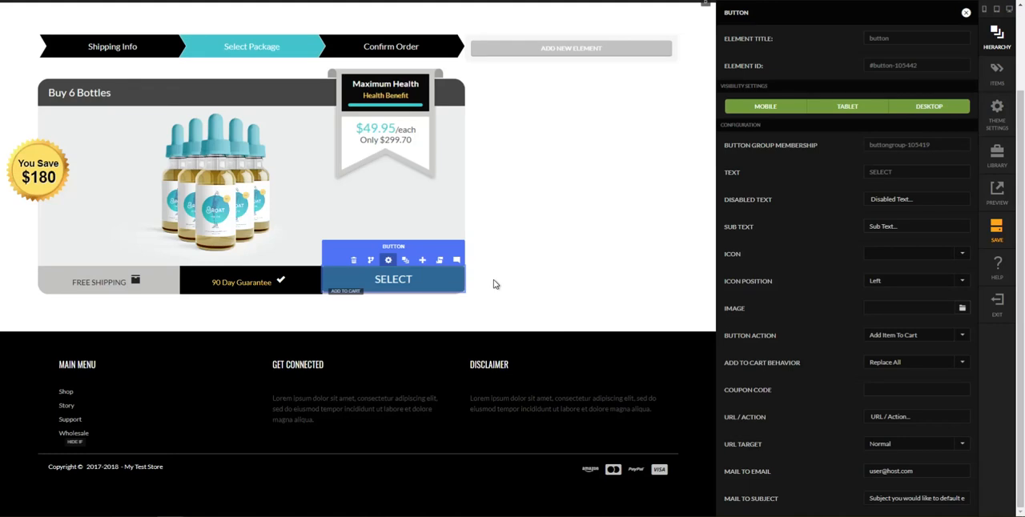
{"action": "left_click", "coordinate": [494, 282]}
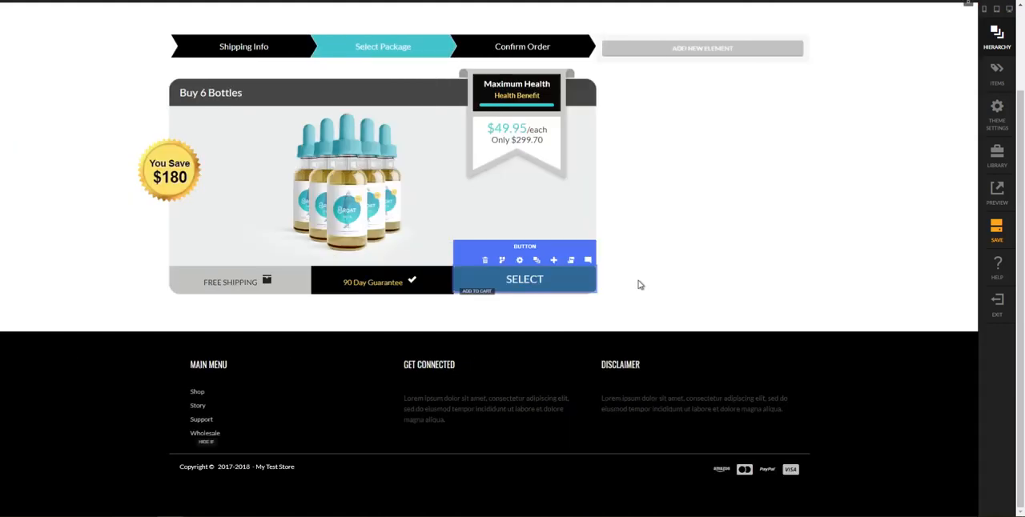
Set the mobile padding of the column holding the SELECT button to 5 px on all four sides
{"action": "left_click", "coordinate": [536, 261]}
{"action": "left_click", "coordinate": [946, 461]}
{"action": "scroll", "coordinate": [947, 461], "scroll_direction": "down", "scroll_amount": 2}
{"action": "left_click", "coordinate": [944, 383]}
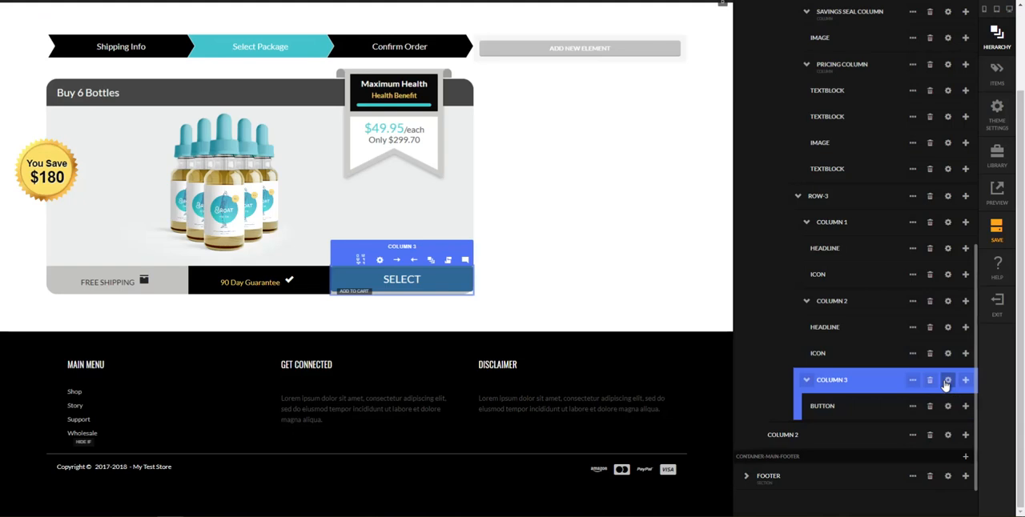
{"action": "left_click", "coordinate": [946, 382]}
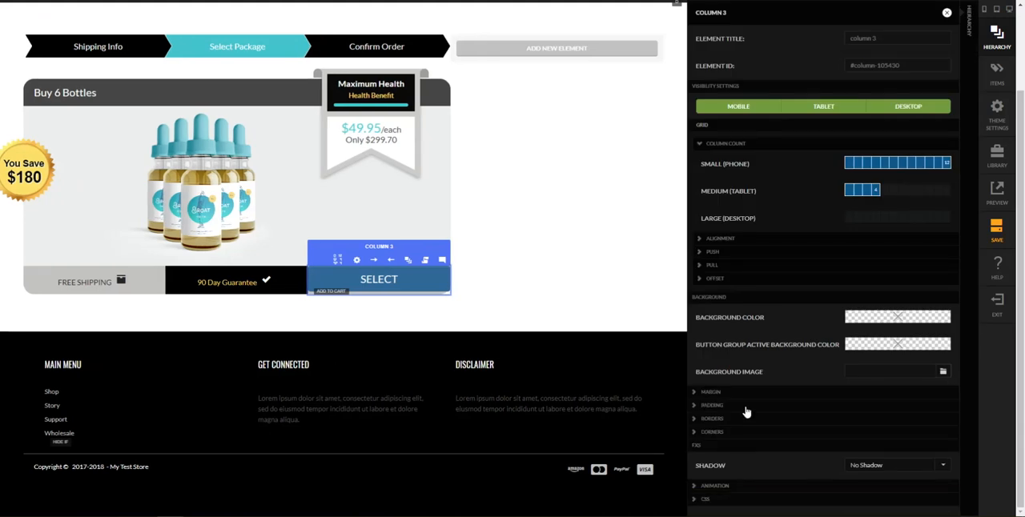
{"action": "left_click", "coordinate": [745, 407]}
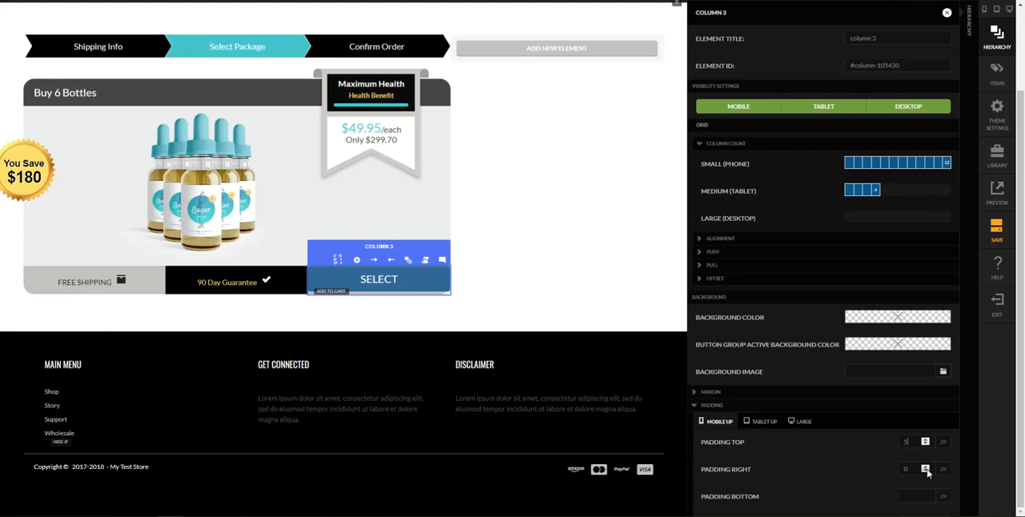
{"action": "scroll", "coordinate": [927, 473], "scroll_direction": "down", "scroll_amount": 1}
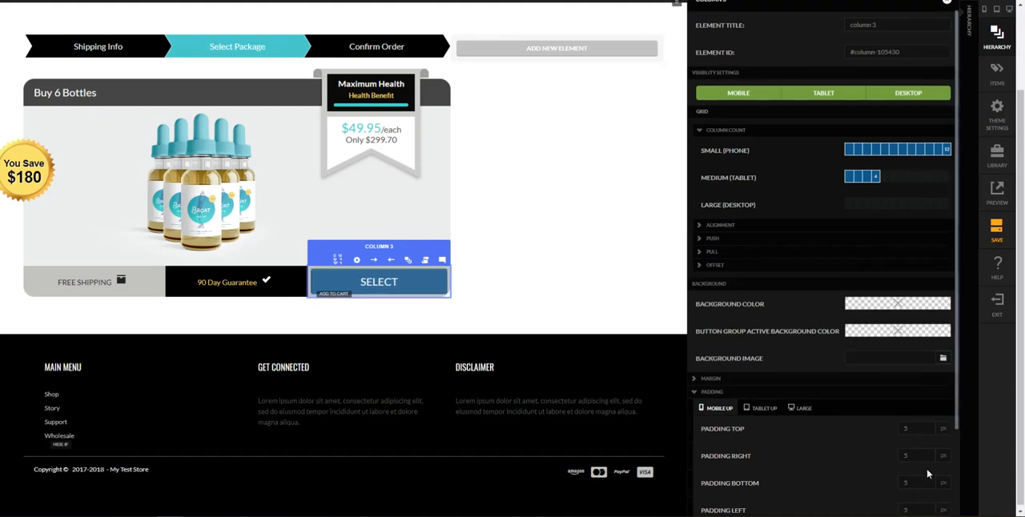
Set the SELECT button column's right and left padding to 10 px
{"action": "key", "text": "shift+Tab"}
{"action": "key", "text": "shift+Tab"}
{"action": "key", "text": "shift+Tab"}
{"action": "key", "text": "Tab"}
{"action": "key", "text": "Tab"}
{"action": "type", "text": "10"}
{"action": "key", "text": "Tab"}
Try a right padding of 20 px on the SELECT button's column
{"action": "key", "text": "shift+Tab"}
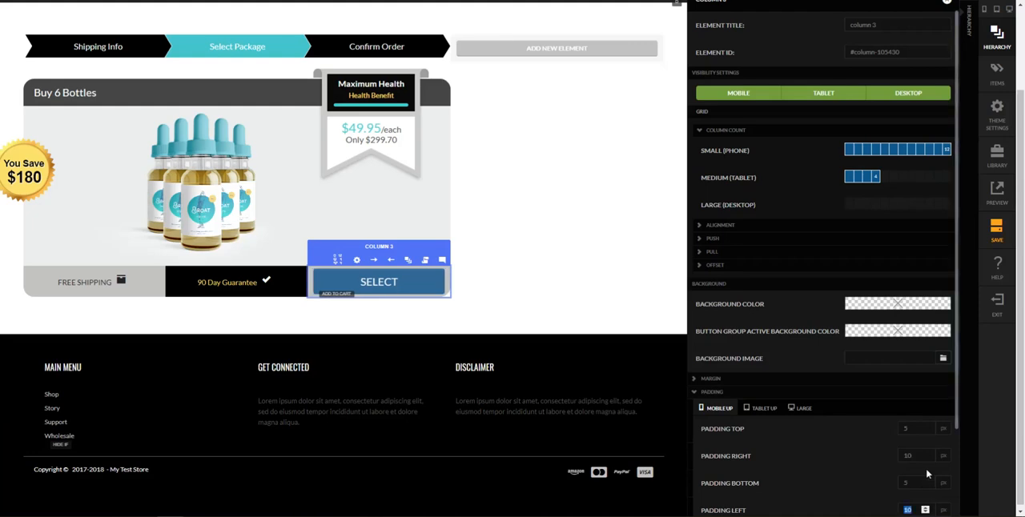
Set the column's top, right and bottom padding to 10 px and close its settings
{"action": "key", "text": "shift+Tab"}
{"action": "key", "text": "shift+Tab"}
{"action": "type", "text": "20"}
{"action": "key", "text": "Tab"}
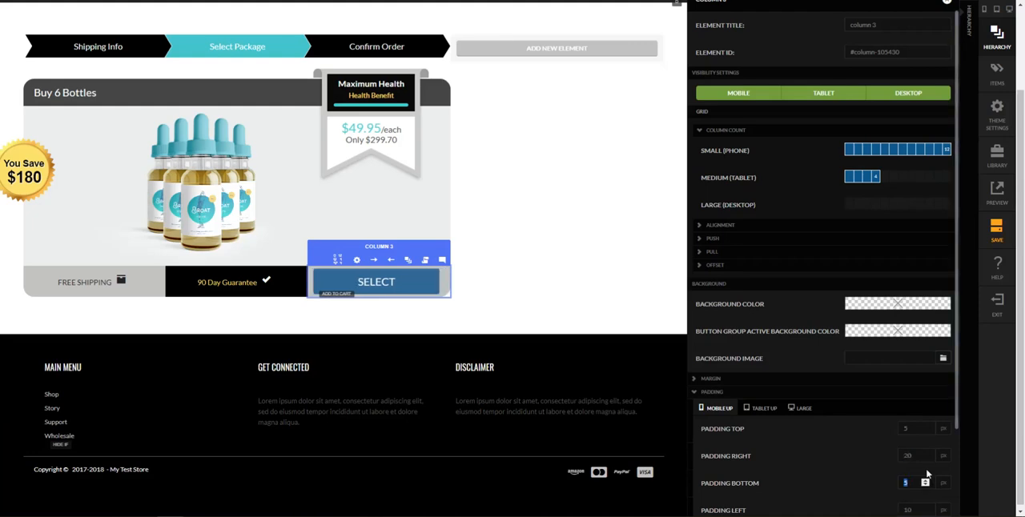
{"action": "key", "text": "shift+Tab"}
{"action": "type", "text": "10"}
{"action": "key", "text": "Tab"}
{"action": "key", "text": "Tab"}
{"action": "key", "text": "shift+Tab"}
{"action": "key", "text": "shift+Tab"}
{"action": "key", "text": "shift+Tab"}
{"action": "type", "text": "10"}
{"action": "key", "text": "Tab"}
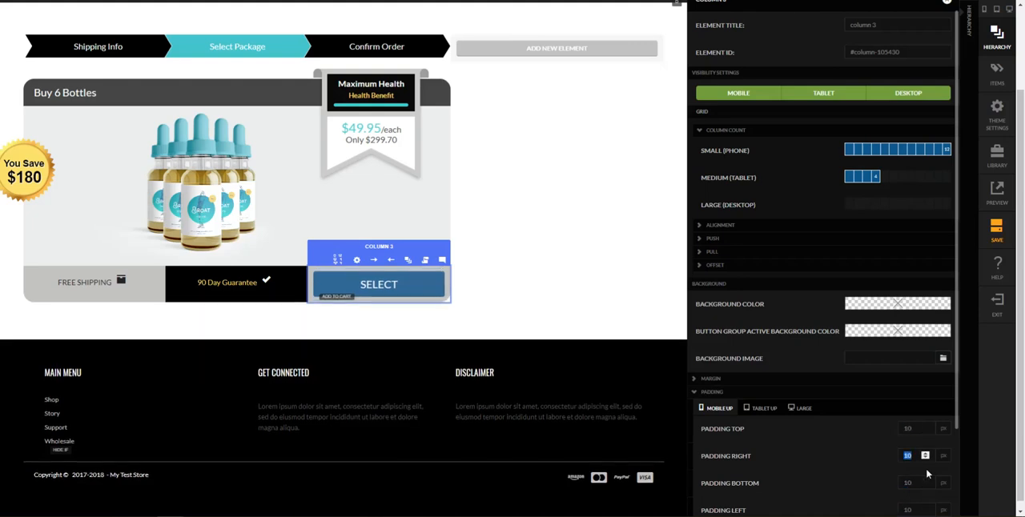
{"action": "left_click", "coordinate": [597, 293]}
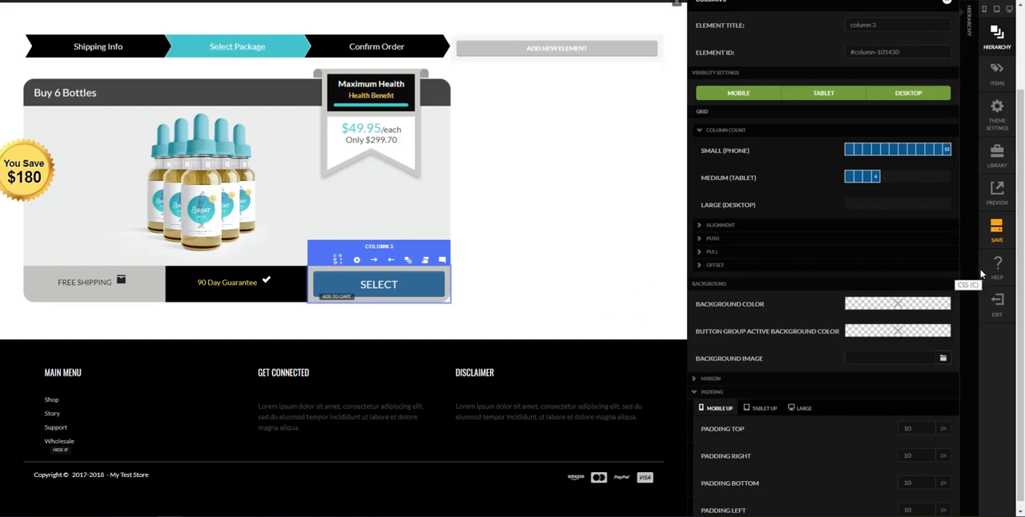
{"action": "left_click", "coordinate": [971, 281]}
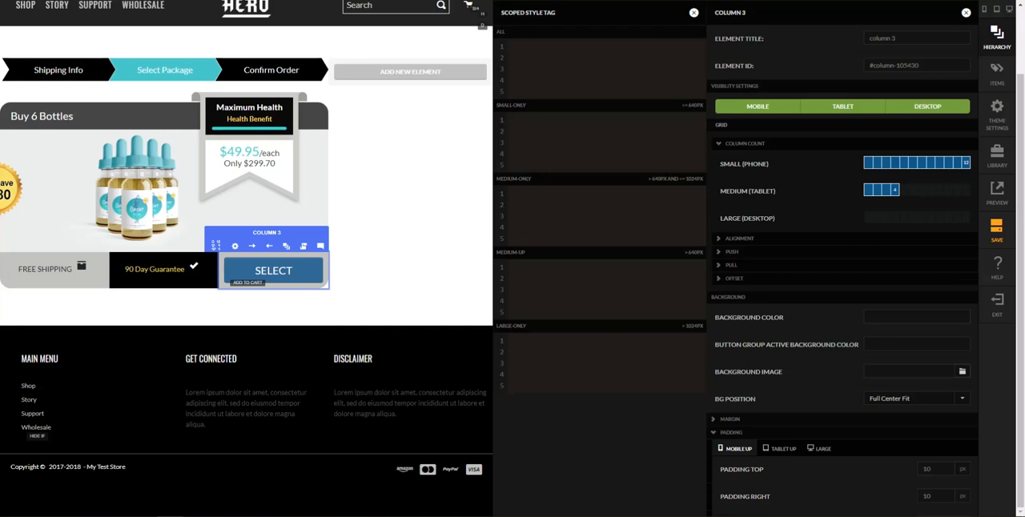
{"action": "left_click", "coordinate": [966, 12]}
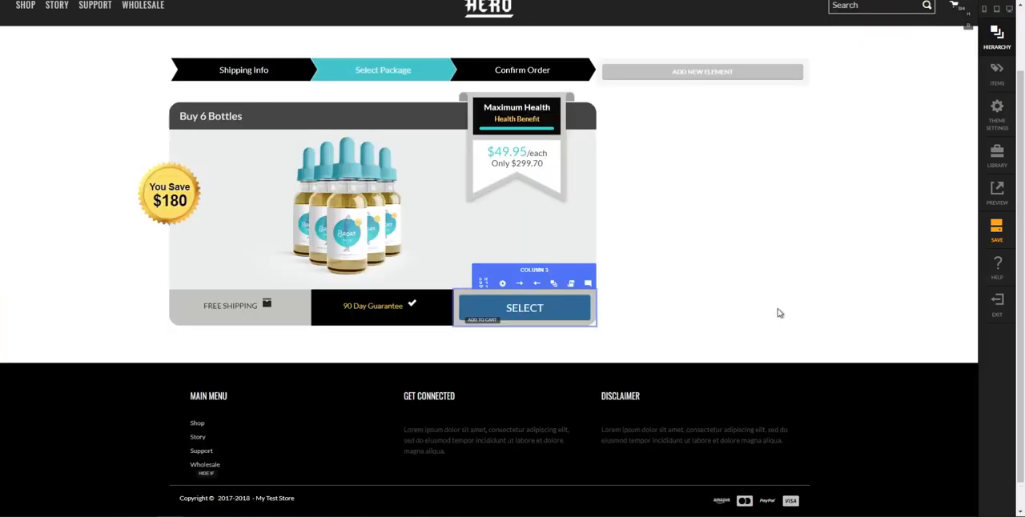
Set the SELECT button's own padding to 6 px top, 10 px sides and 6 px bottom, and close its settings
{"action": "left_click", "coordinate": [501, 311]}
{"action": "left_click", "coordinate": [514, 290]}
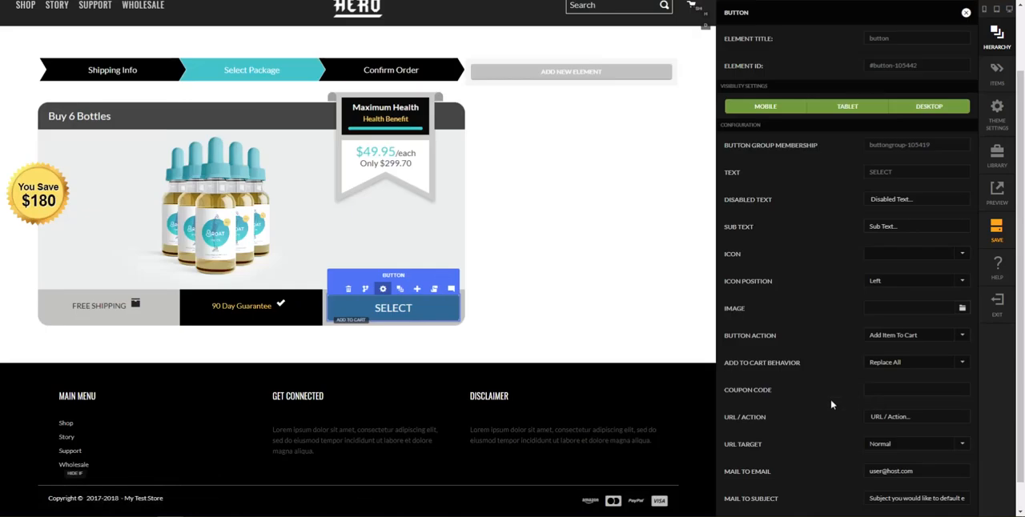
{"action": "scroll", "coordinate": [819, 407], "scroll_direction": "down", "scroll_amount": 10}
{"action": "left_click", "coordinate": [777, 437]}
{"action": "scroll", "coordinate": [865, 360], "scroll_direction": "down", "scroll_amount": 3}
{"action": "double_click", "coordinate": [956, 241]}
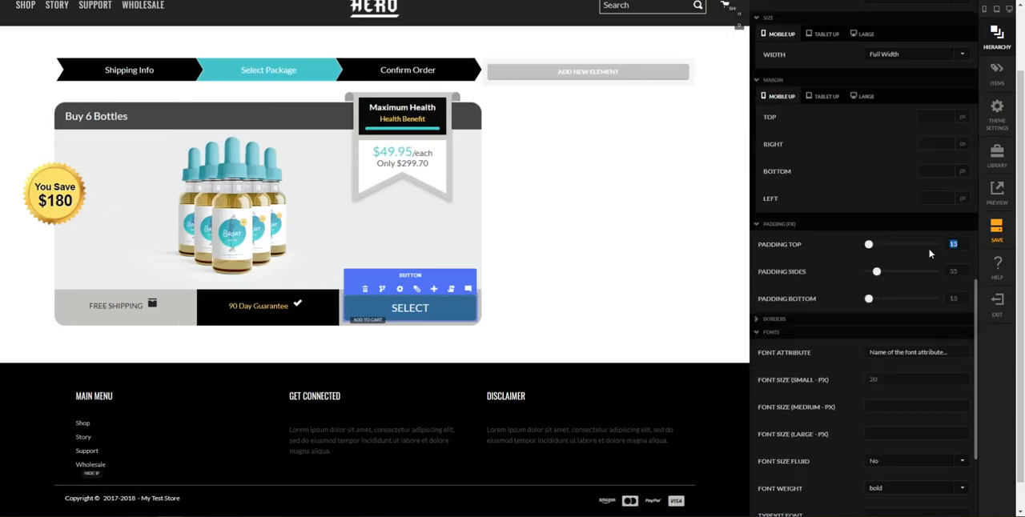
{"action": "type", "text": "6"}
{"action": "key", "text": "Tab"}
{"action": "type", "text": "10"}
{"action": "key", "text": "Tab"}
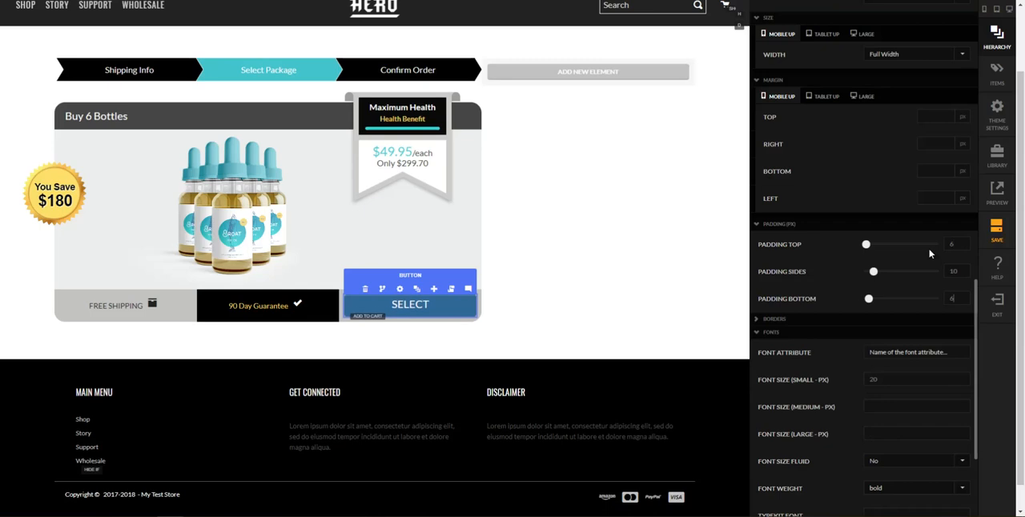
{"action": "type", "text": "6"}
{"action": "key", "text": "Tab"}
{"action": "left_click", "coordinate": [699, 267]}
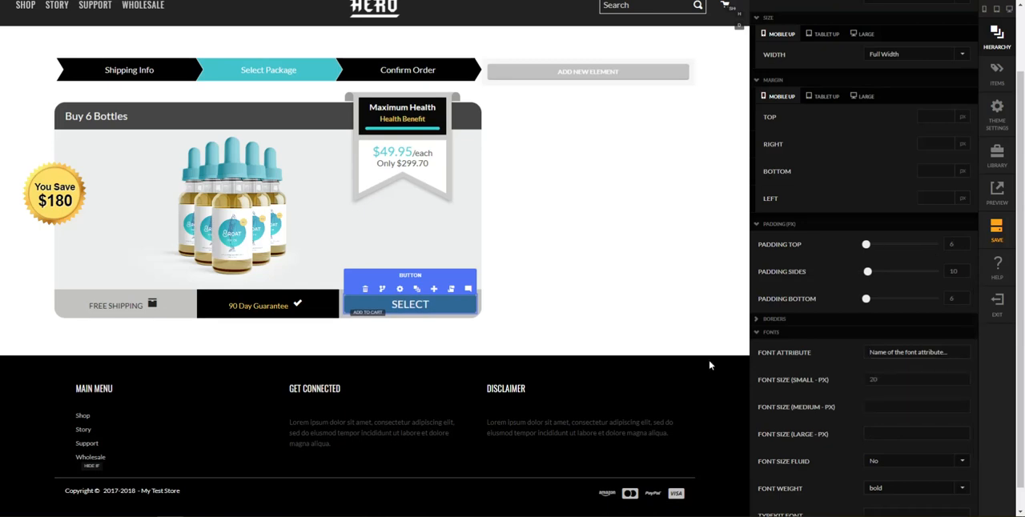
{"action": "left_click", "coordinate": [658, 313]}
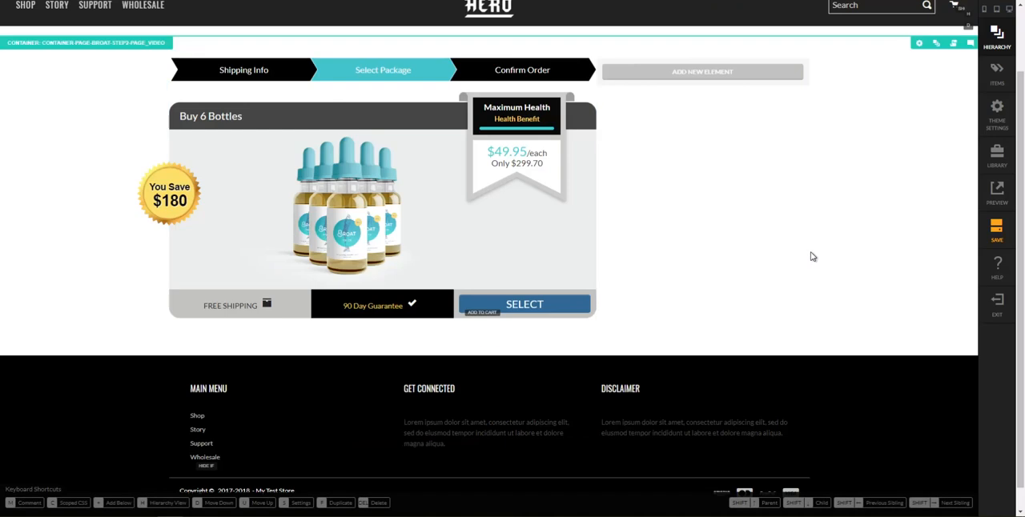
Save the page and review the 3-bottle and 1-bottle packages on the reference page before returning to the editor
{"action": "left_click", "coordinate": [993, 232]}
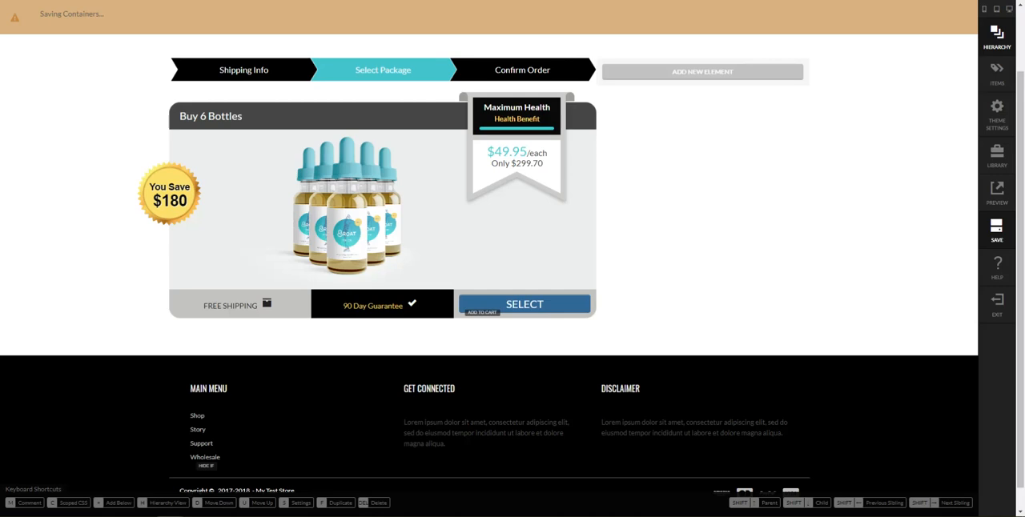
{"action": "mouse_move", "coordinate": [171, 515]}
{"action": "left_click", "coordinate": [211, 494]}
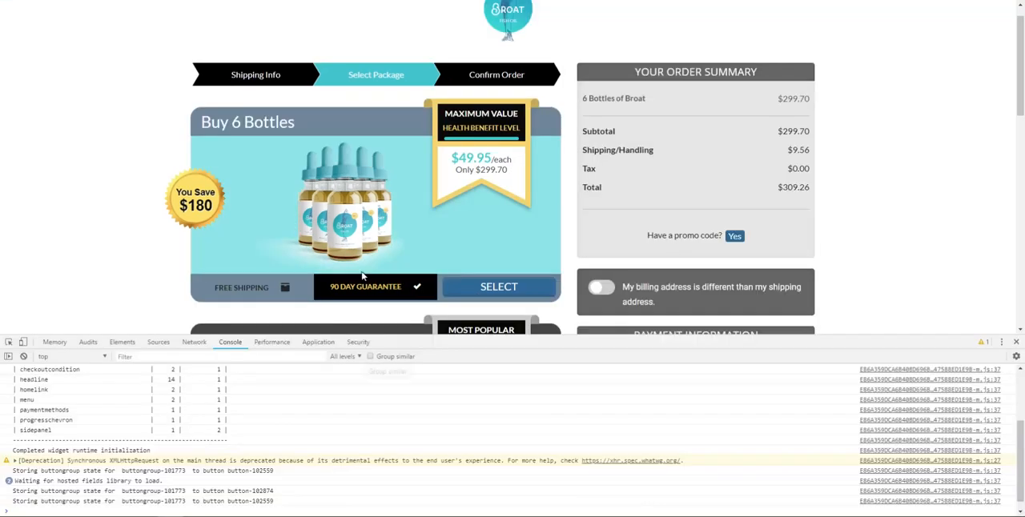
{"action": "scroll", "coordinate": [362, 254], "scroll_direction": "down", "scroll_amount": 1}
{"action": "scroll", "coordinate": [453, 200], "scroll_direction": "down", "scroll_amount": 3}
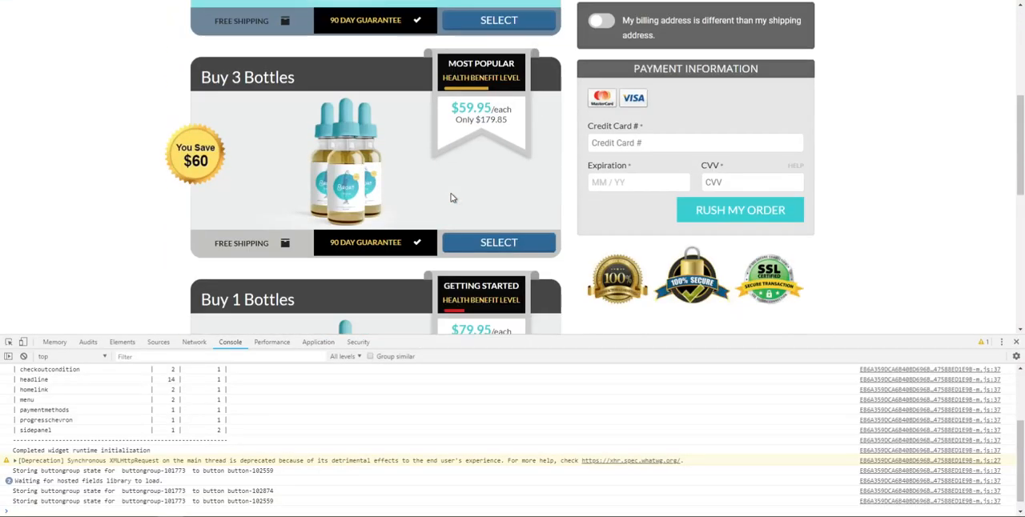
{"action": "scroll", "coordinate": [451, 198], "scroll_direction": "down", "scroll_amount": 2}
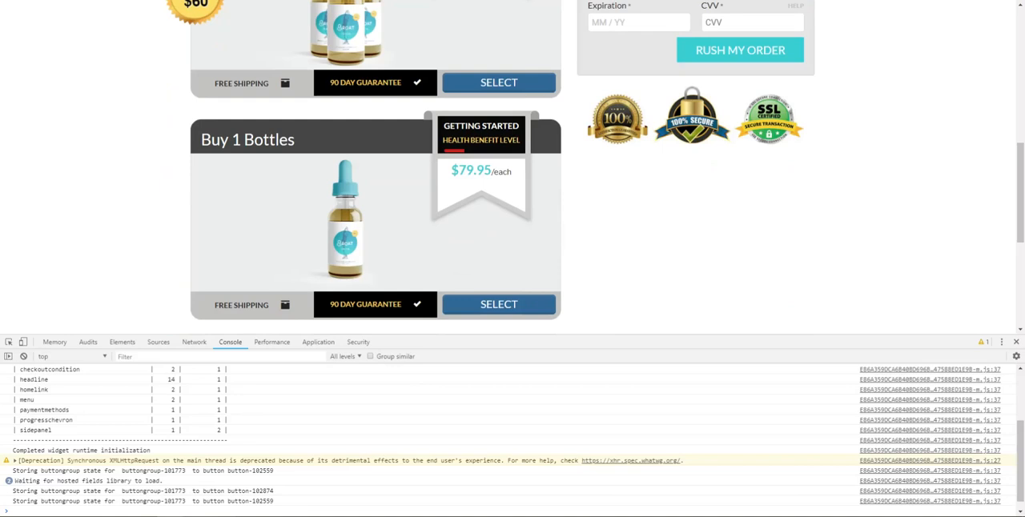
{"action": "left_click", "coordinate": [149, 501]}
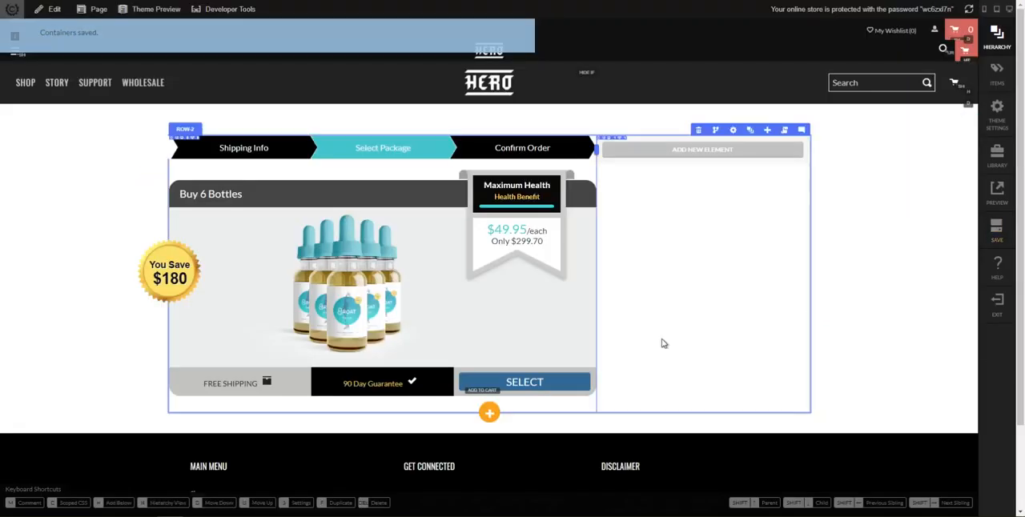
Locate the 6-bottle package item in the page hierarchy, collapse it and duplicate it within the button group
{"action": "scroll", "coordinate": [663, 342], "scroll_direction": "down", "scroll_amount": 1}
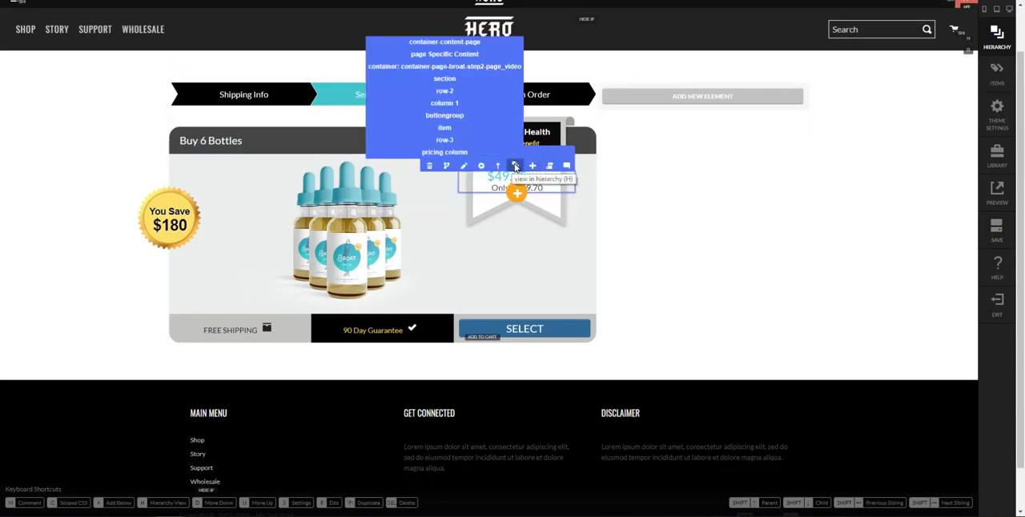
{"action": "left_click", "coordinate": [515, 166]}
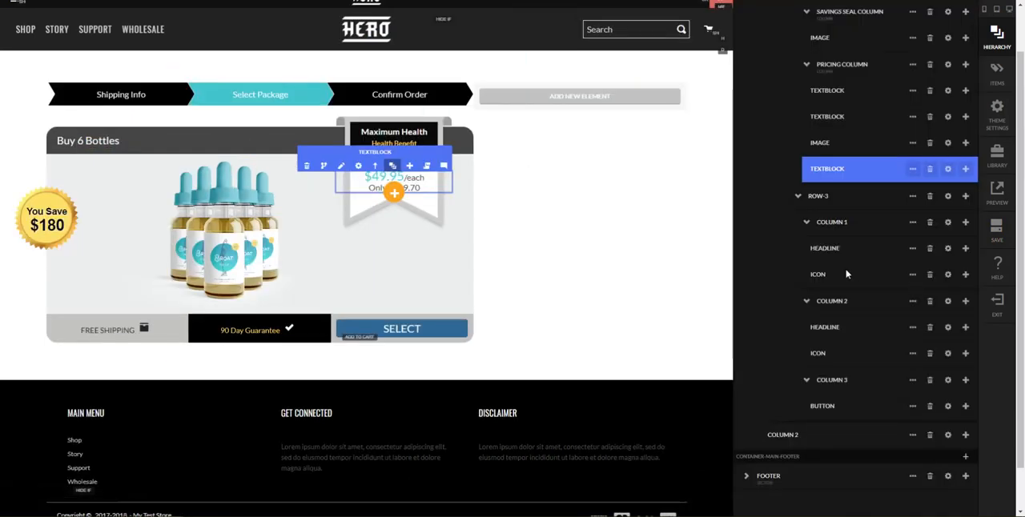
{"action": "left_click", "coordinate": [844, 277]}
{"action": "left_click", "coordinate": [819, 290]}
{"action": "left_click", "coordinate": [807, 200]}
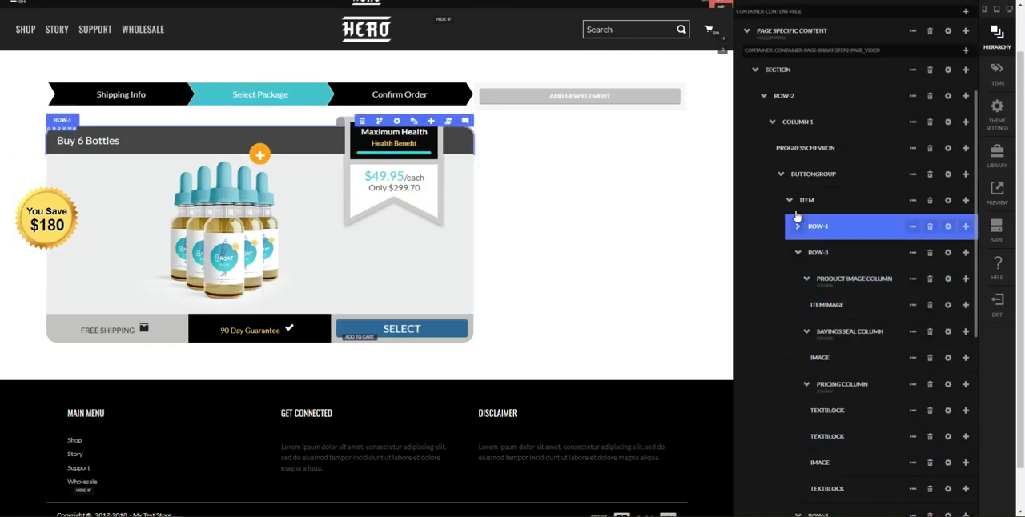
{"action": "left_click", "coordinate": [790, 200]}
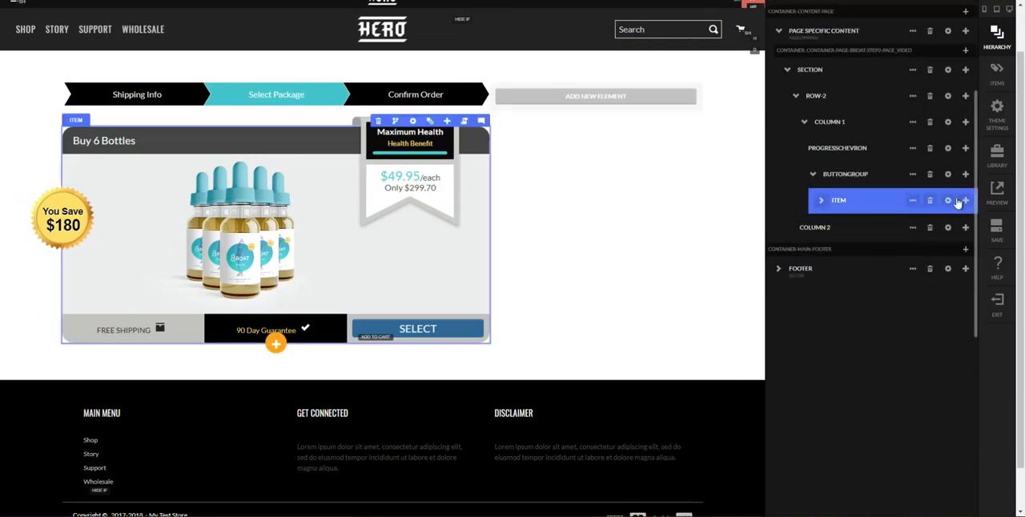
{"action": "left_click", "coordinate": [967, 200]}
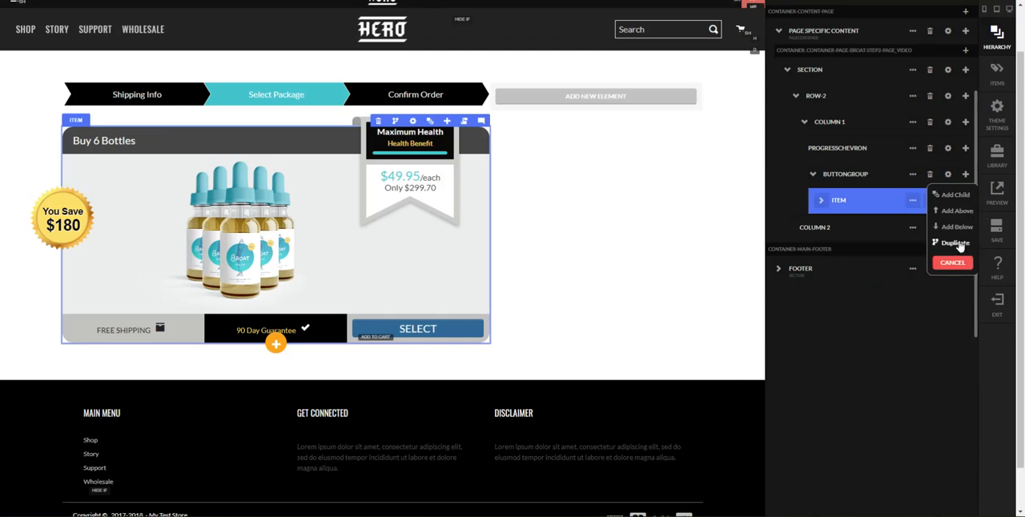
{"action": "left_click", "coordinate": [956, 244]}
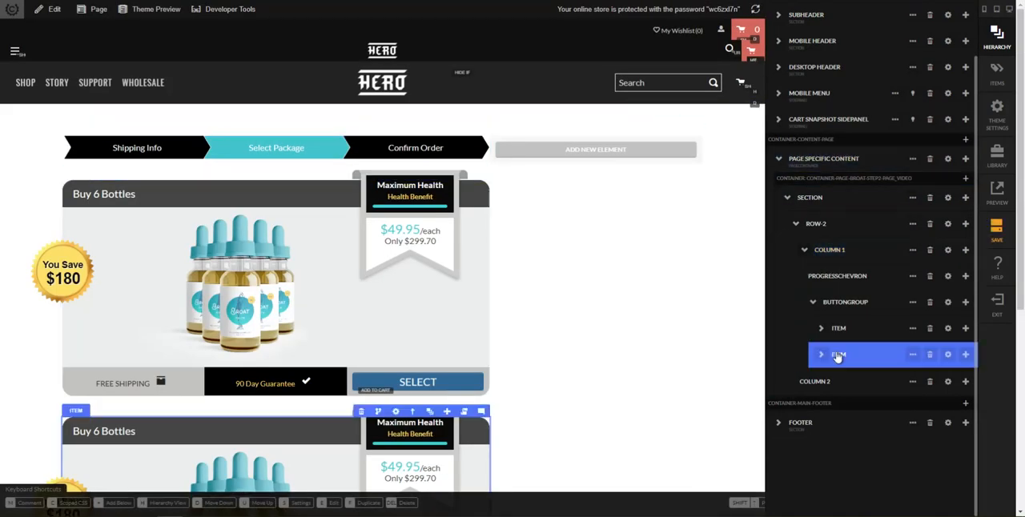
Duplicate the second package item to make a third one and check the copies on the page
{"action": "left_click", "coordinate": [965, 354]}
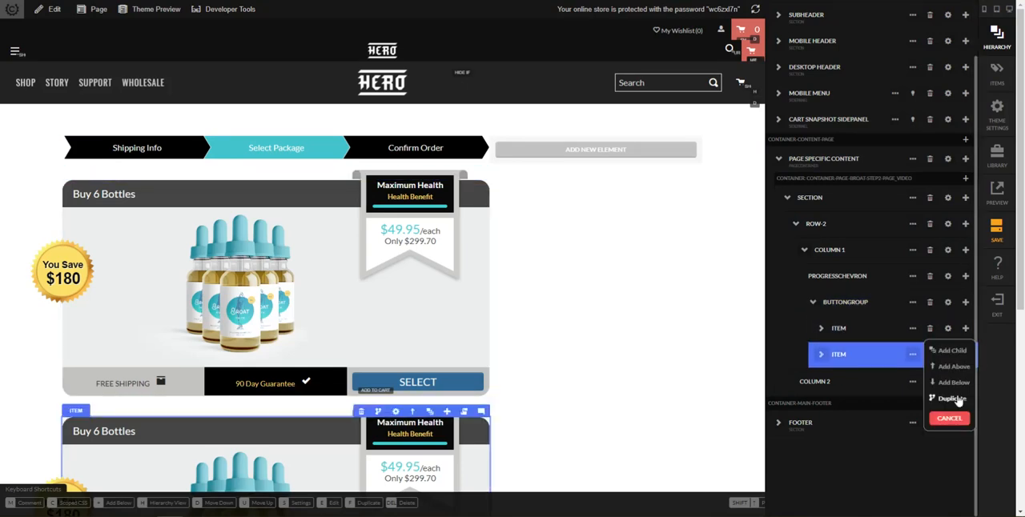
{"action": "left_click", "coordinate": [958, 400]}
{"action": "scroll", "coordinate": [681, 289], "scroll_direction": "down", "scroll_amount": 3}
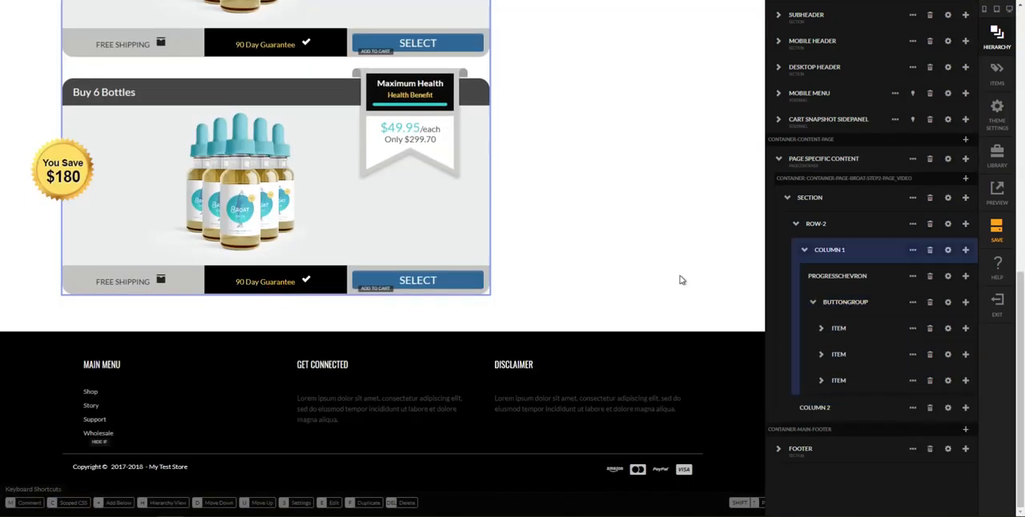
{"action": "left_click", "coordinate": [579, 252]}
{"action": "scroll", "coordinate": [592, 209], "scroll_direction": "up", "scroll_amount": 5}
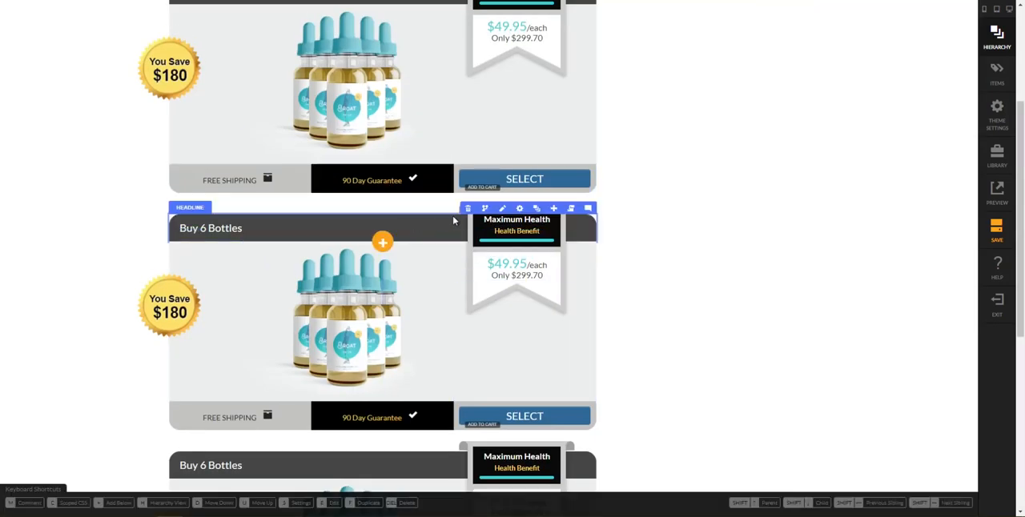
Rename the first package item in the button group's hierarchy as "6 Bottle Item"
{"action": "left_click", "coordinate": [503, 207]}
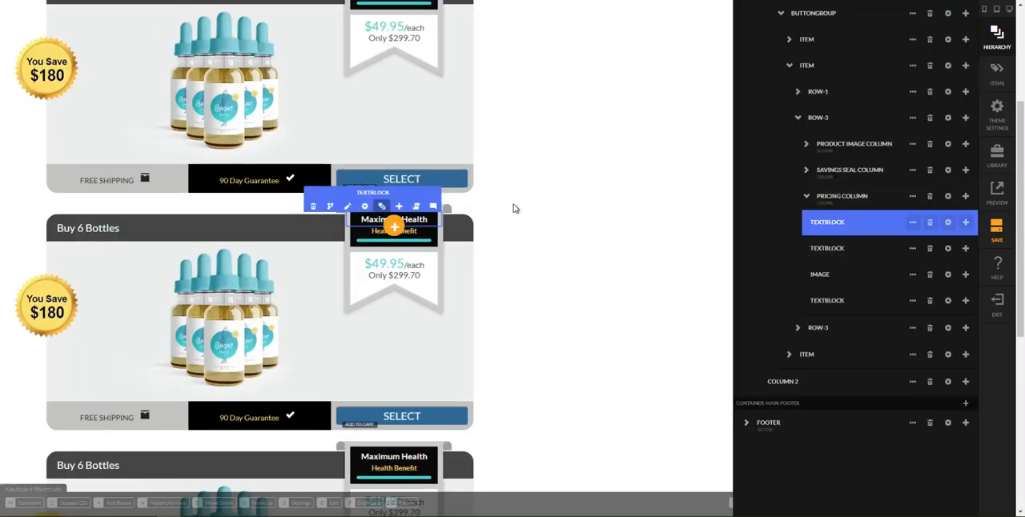
{"action": "scroll", "coordinate": [870, 234], "scroll_direction": "up", "scroll_amount": 3}
{"action": "scroll", "coordinate": [873, 240], "scroll_direction": "down", "scroll_amount": 2}
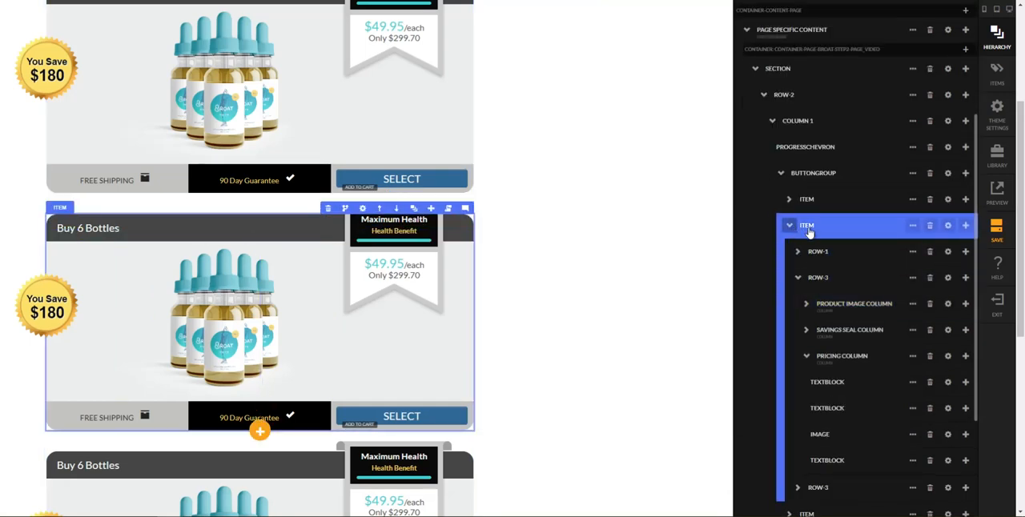
{"action": "left_click", "coordinate": [807, 227]}
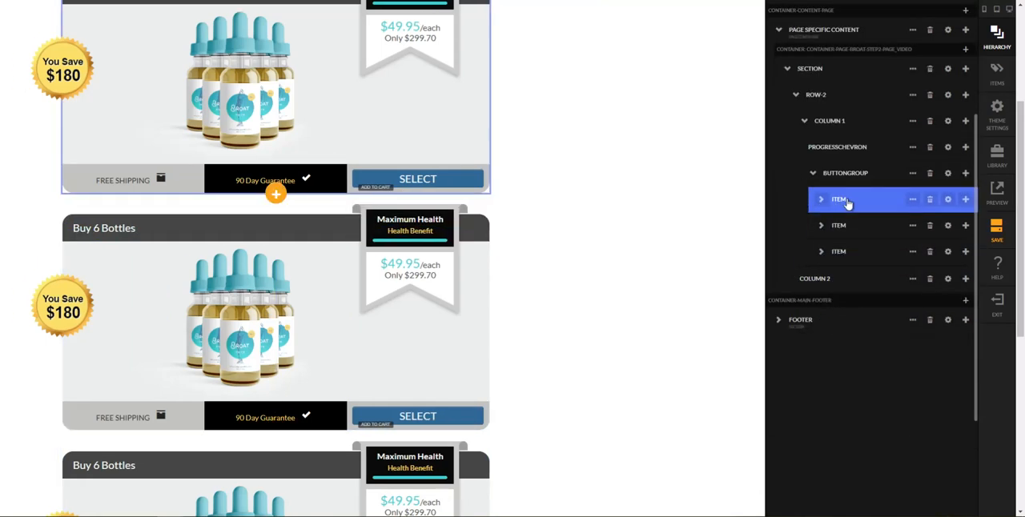
{"action": "double_click", "coordinate": [840, 201]}
{"action": "type", "text": "6 Bottle Item"}
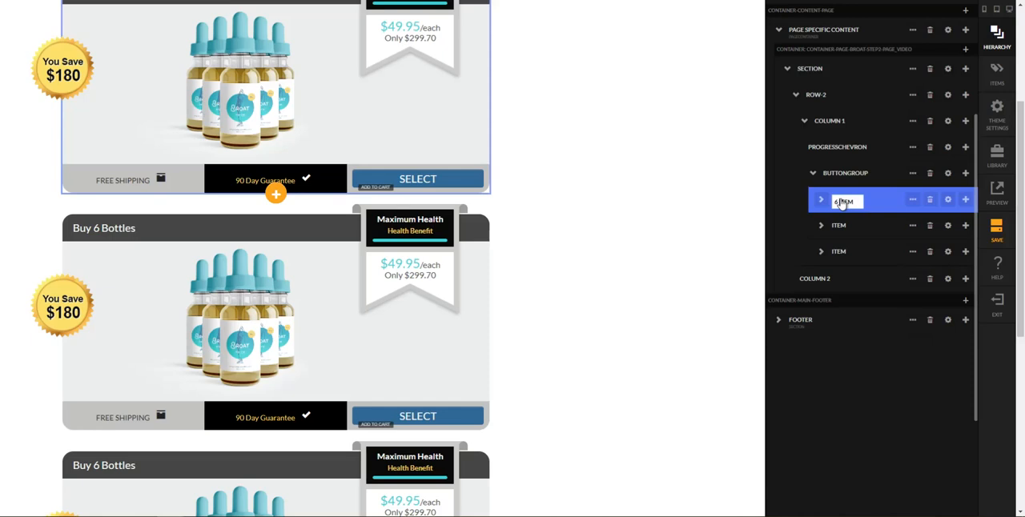
{"action": "key", "text": "Return"}
Rename the second package item in the hierarchy as "3 Bottle Item"
{"action": "double_click", "coordinate": [838, 226]}
{"action": "key", "text": "BackSpace"}
{"action": "type", "text": "3 Bpo"}
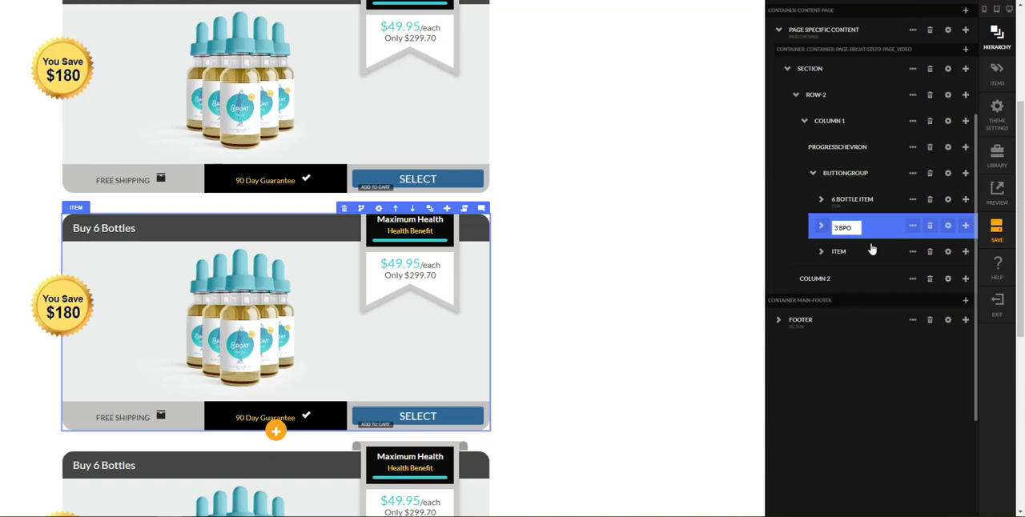
{"action": "key", "text": "ctrl+shift+Left"}
{"action": "type", "text": "BOTTLE ITEM"}
{"action": "key", "text": "Return"}
Rename the third package item in the button group's hierarchy as "1 Bottle Item"
{"action": "left_click", "coordinate": [833, 253]}
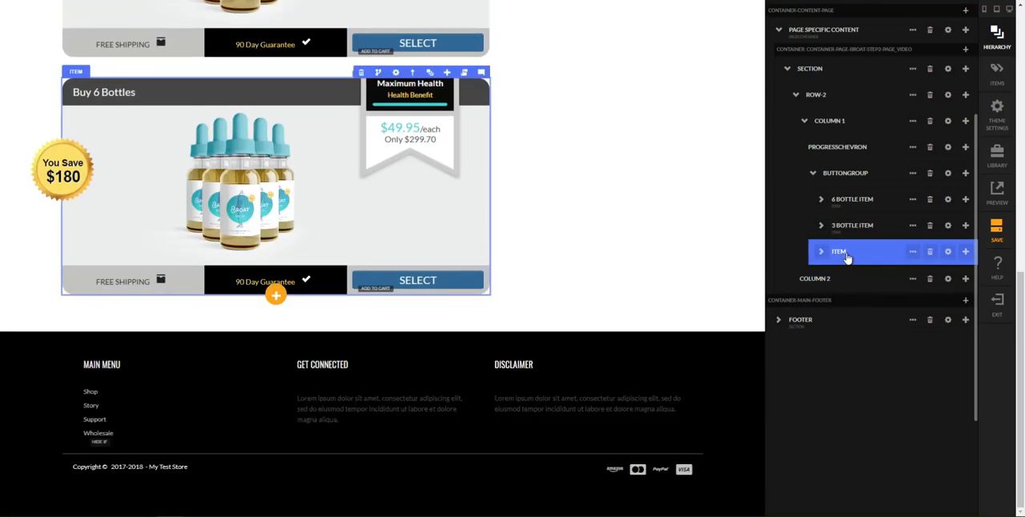
{"action": "double_click", "coordinate": [838, 253]}
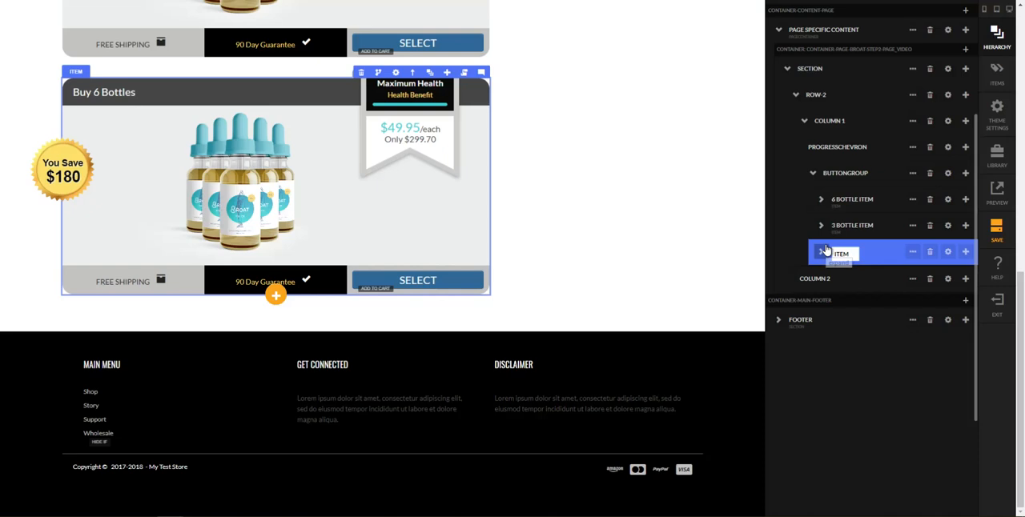
{"action": "type", "text": "12"}
{"action": "type", "text": " BOTTLE ITEM"}
{"action": "key", "text": "Return"}
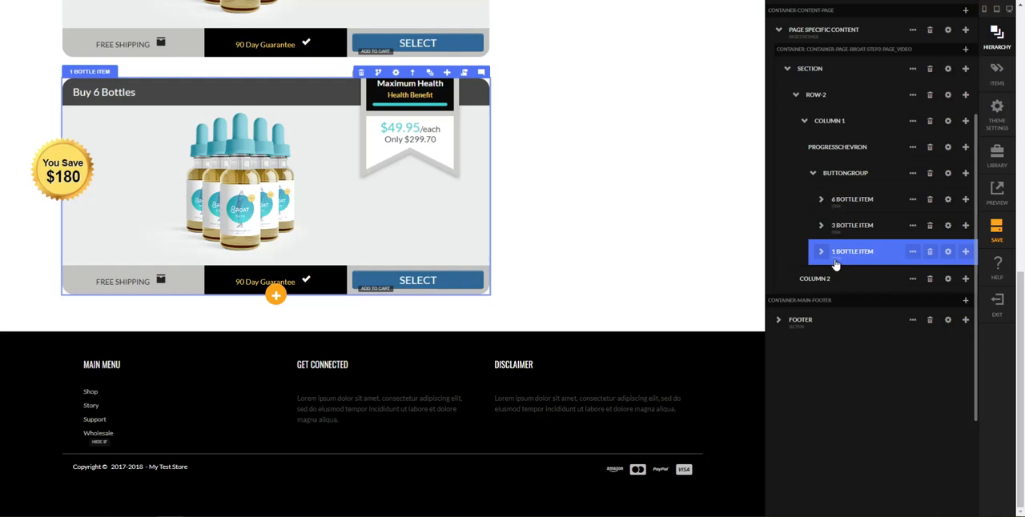
Set the item ID of the 3 Bottle Item to 3BOTTLE in its settings
{"action": "left_click", "coordinate": [837, 232]}
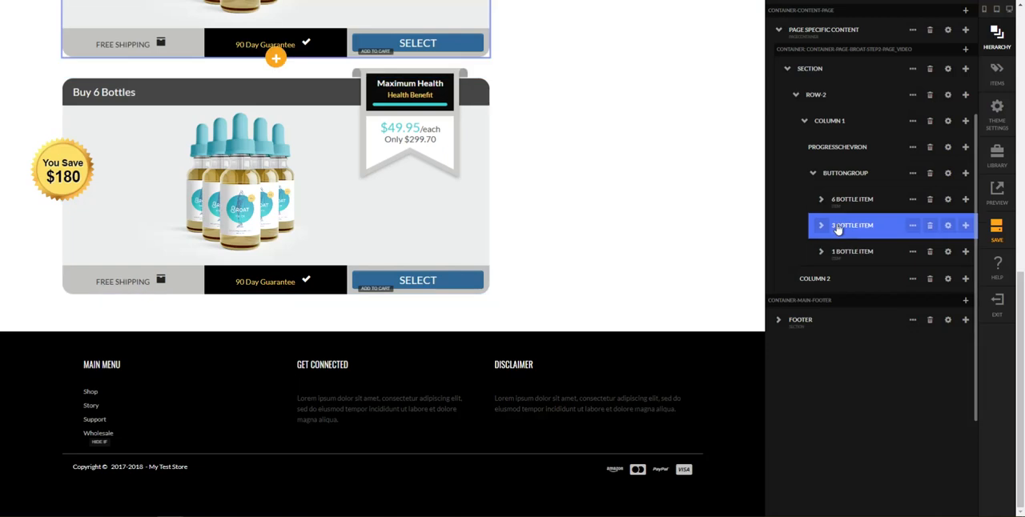
{"action": "left_click", "coordinate": [838, 212]}
{"action": "left_click", "coordinate": [834, 220]}
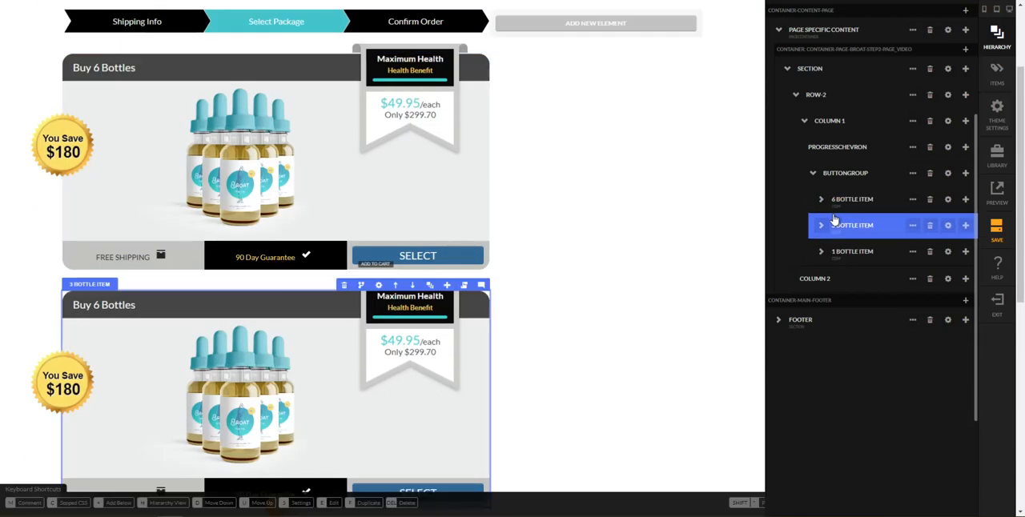
{"action": "left_click", "coordinate": [947, 225]}
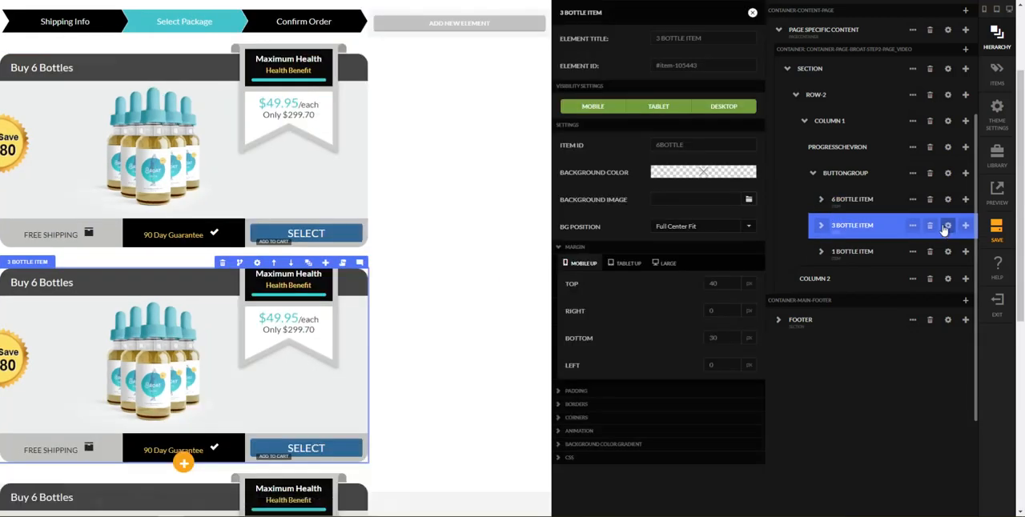
{"action": "left_click", "coordinate": [688, 142]}
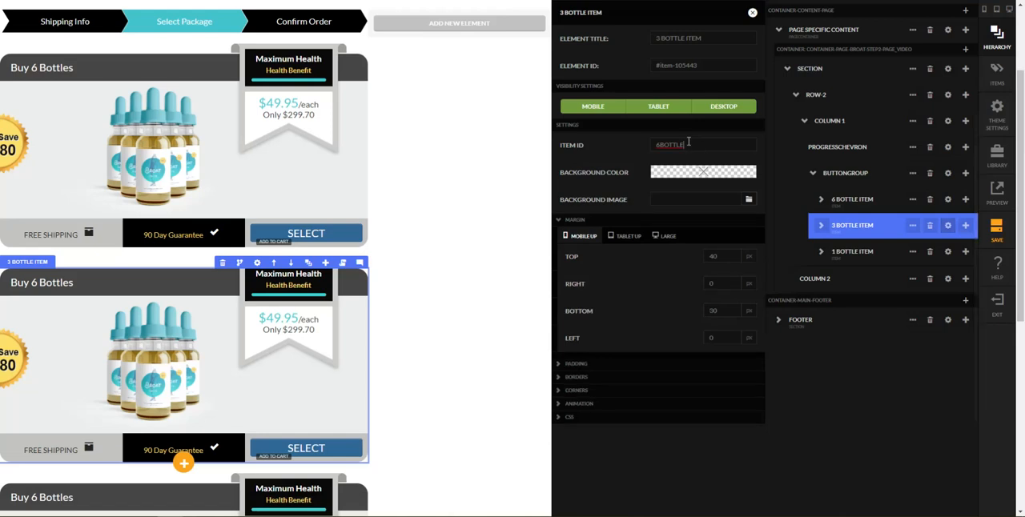
{"action": "type", "text": "3"}
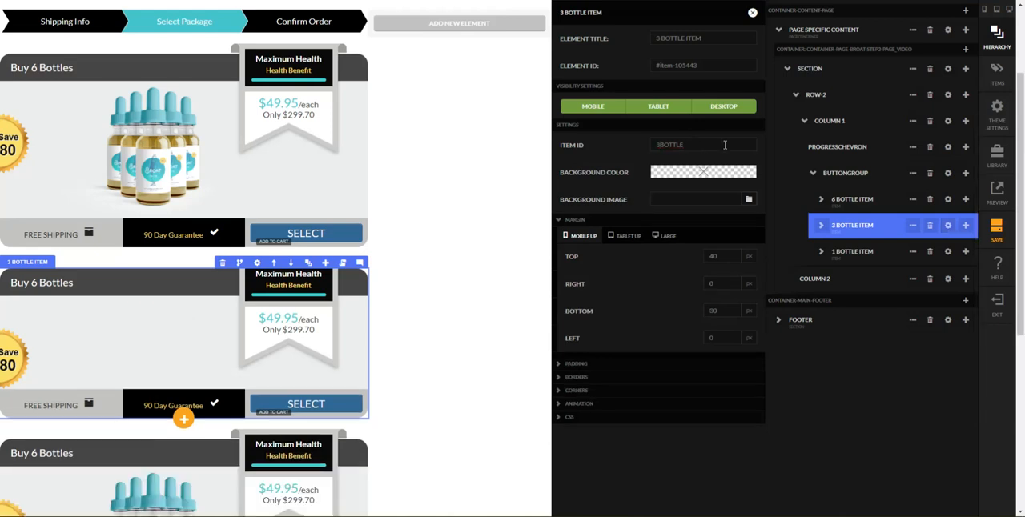
Set the item ID of the 1 Bottle Item to 1BOTTLE and close its settings
{"action": "left_click", "coordinate": [947, 251]}
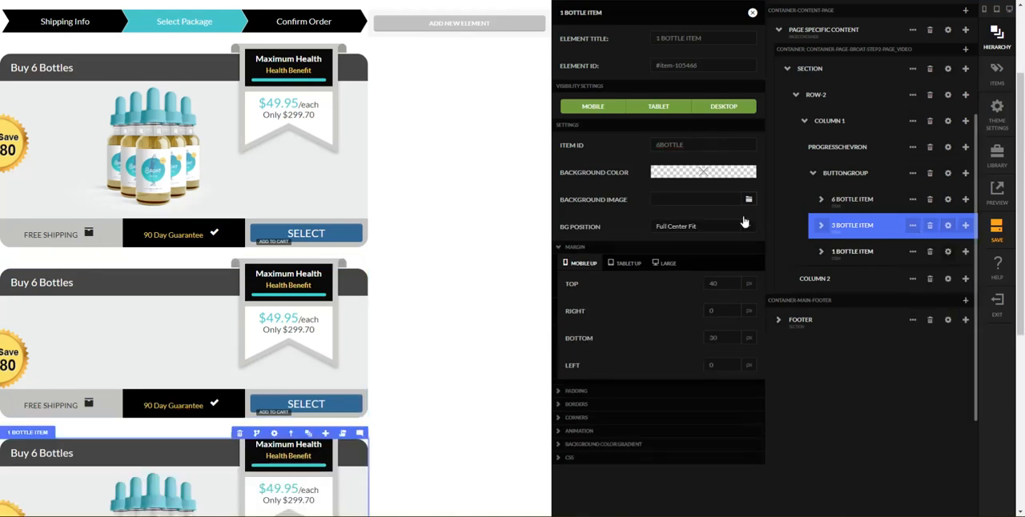
{"action": "left_click", "coordinate": [695, 145]}
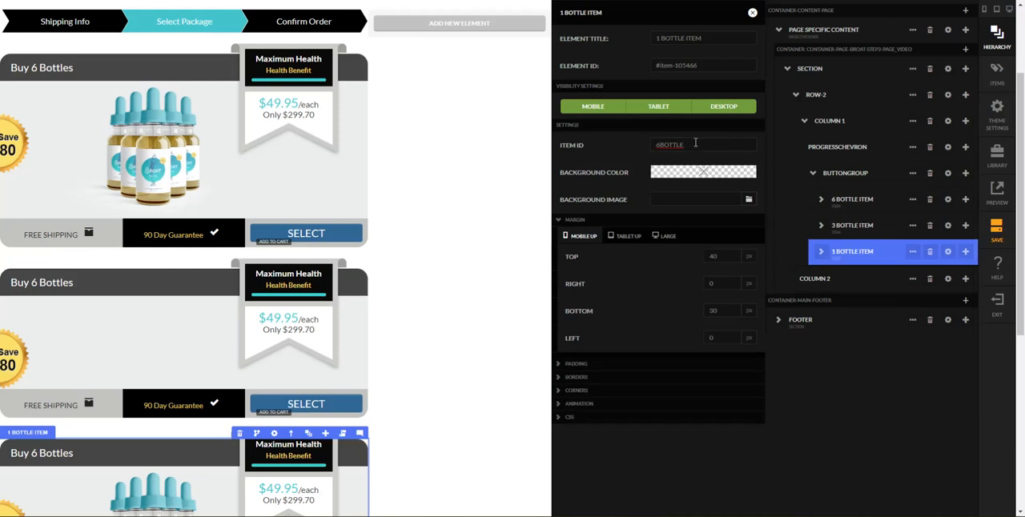
{"action": "type", "text": "1"}
{"action": "key", "text": "Tab"}
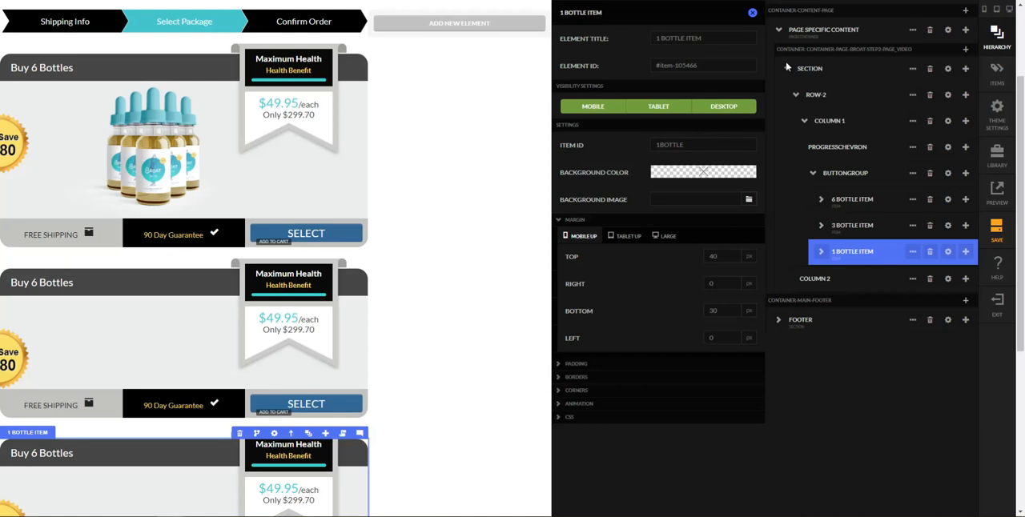
{"action": "left_click", "coordinate": [752, 12]}
Upload 3bottle.png as the item image in the 3 Bottle Item's product image column
{"action": "scroll", "coordinate": [565, 264], "scroll_direction": "down", "scroll_amount": 3}
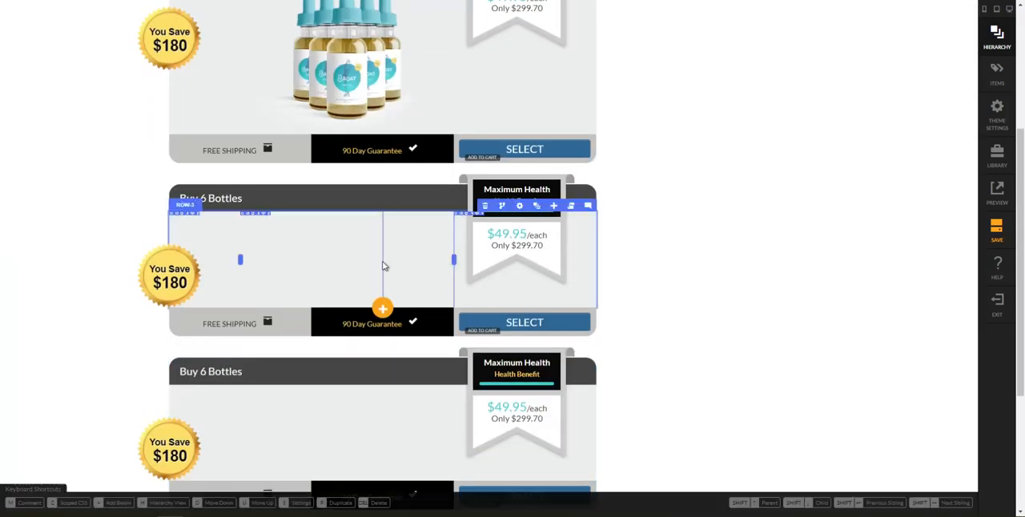
{"action": "left_click", "coordinate": [479, 232]}
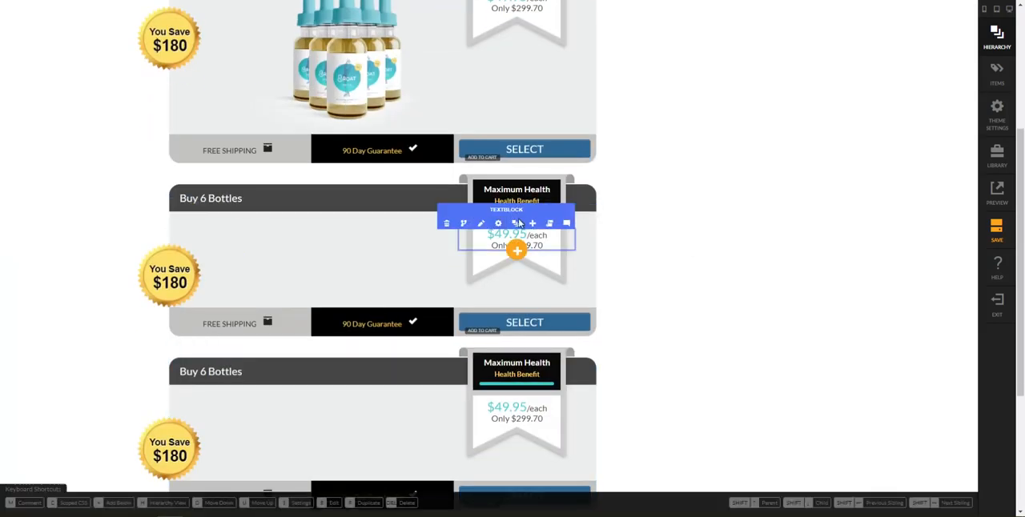
{"action": "key", "text": "h"}
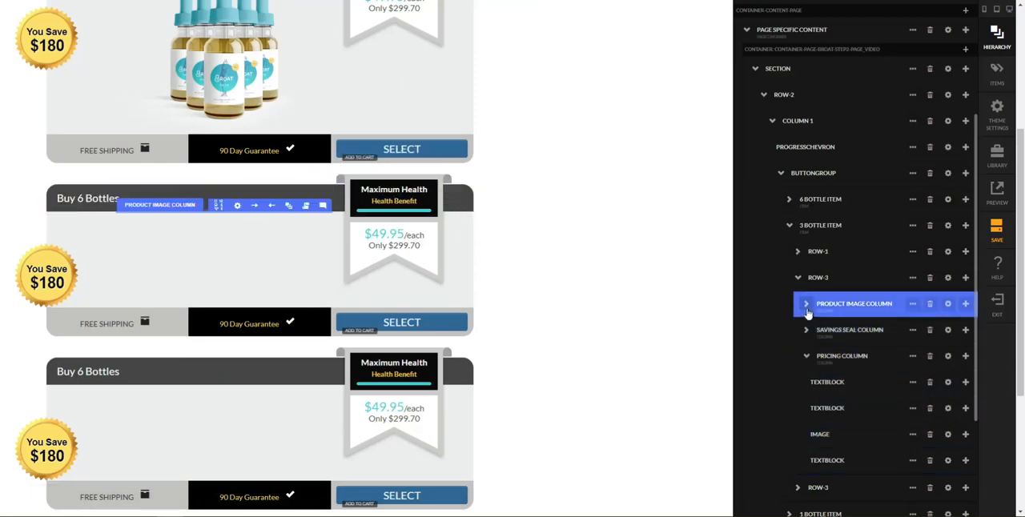
{"action": "left_click", "coordinate": [806, 305]}
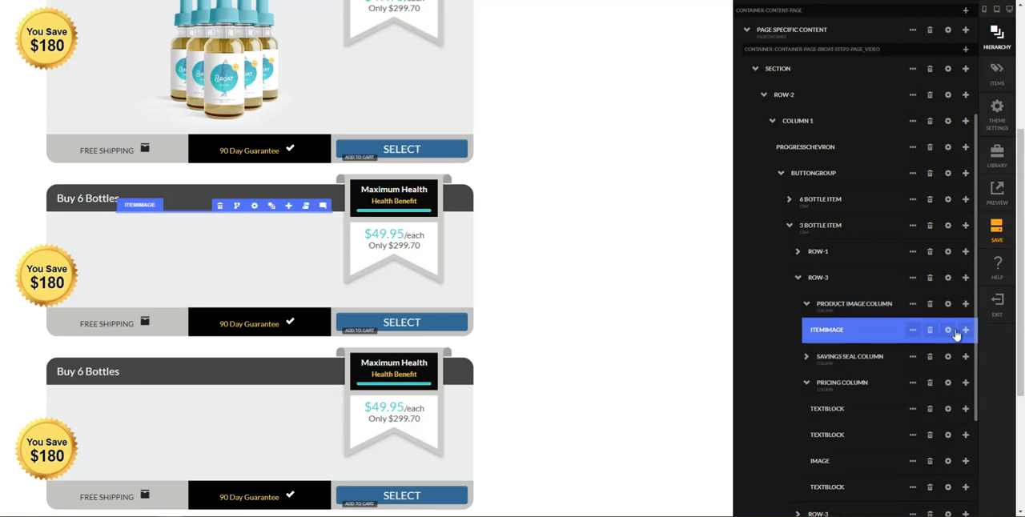
{"action": "left_click", "coordinate": [947, 330]}
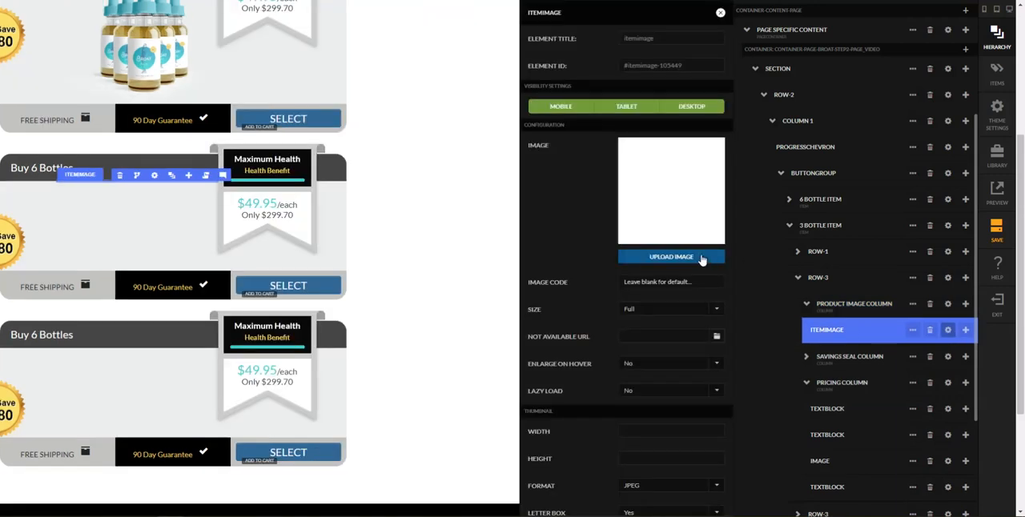
{"action": "left_click", "coordinate": [702, 257]}
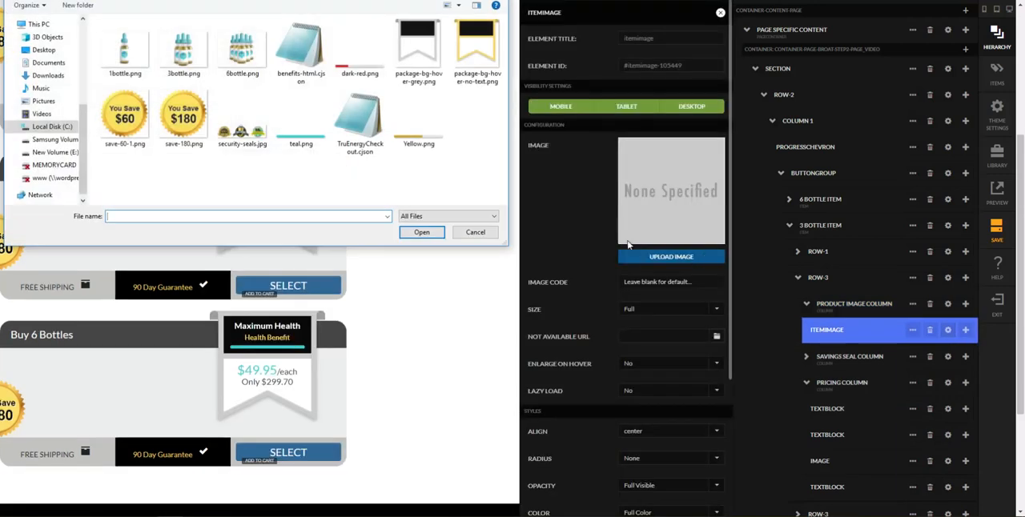
{"action": "double_click", "coordinate": [191, 59]}
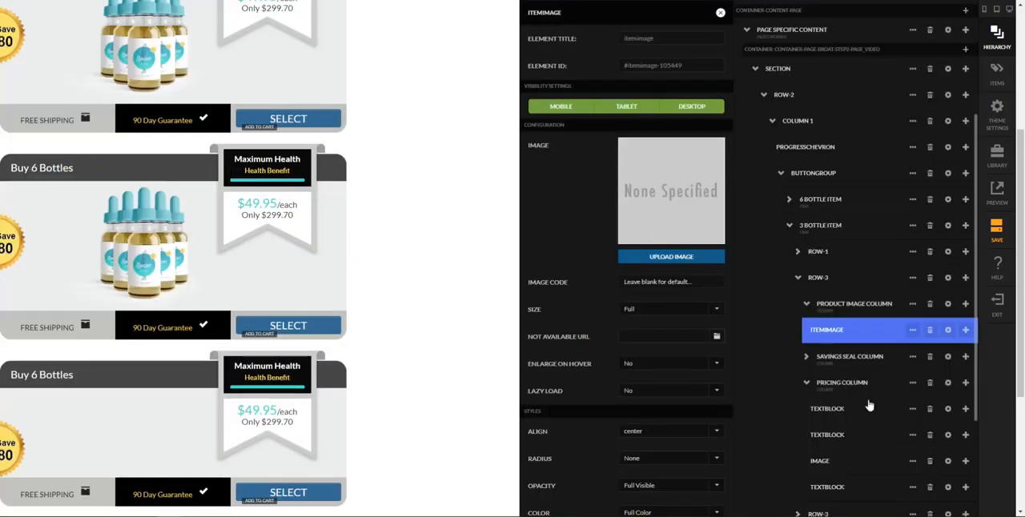
Replace the image in the 3 Bottle Item's savings seal column with save-60-1.png
{"action": "left_click", "coordinate": [809, 358]}
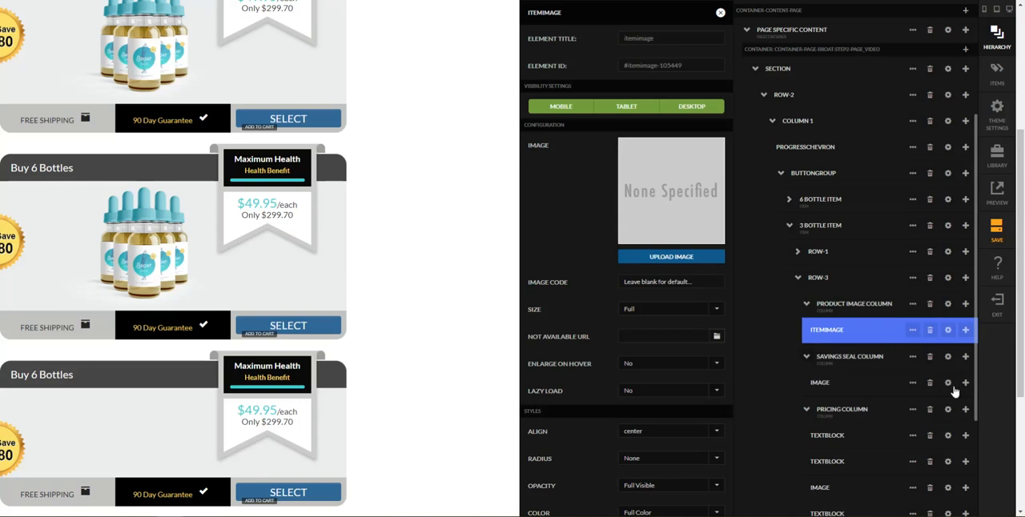
{"action": "left_click", "coordinate": [947, 384]}
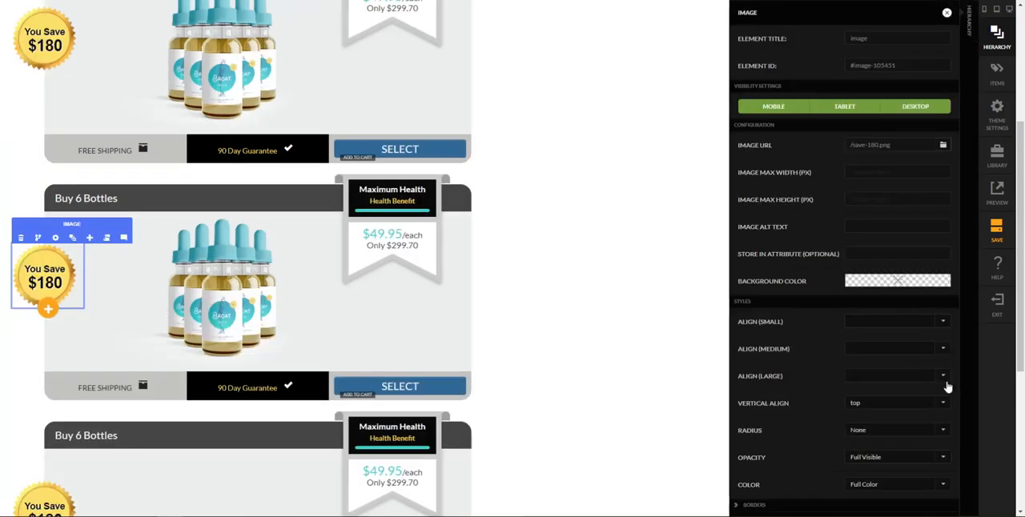
{"action": "left_click", "coordinate": [943, 146]}
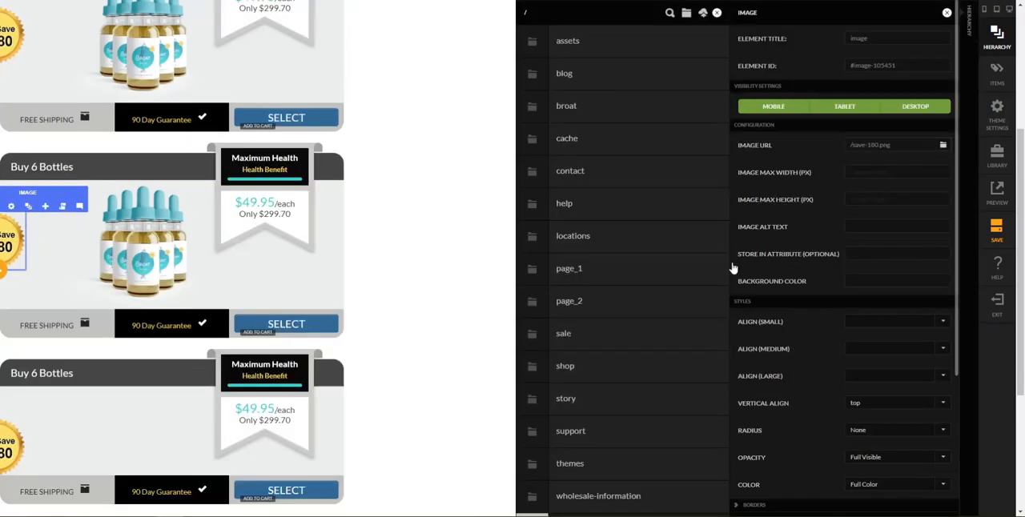
{"action": "scroll", "coordinate": [621, 500], "scroll_direction": "down", "scroll_amount": 10}
{"action": "left_click", "coordinate": [618, 496]}
{"action": "double_click", "coordinate": [164, 136]}
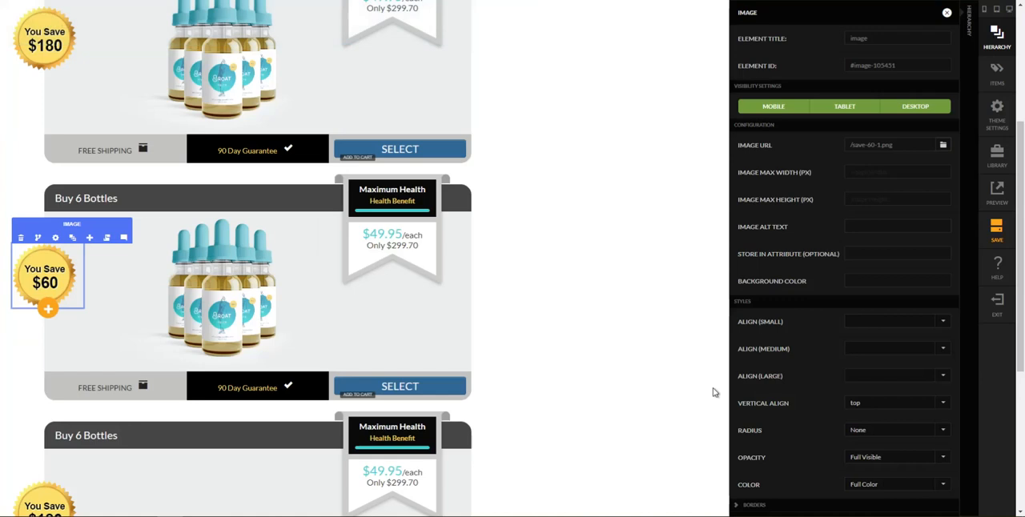
Return to the page hierarchy and collapse the expanded rows inside the 3 Bottle Item
{"action": "scroll", "coordinate": [629, 366], "scroll_direction": "down", "scroll_amount": 2}
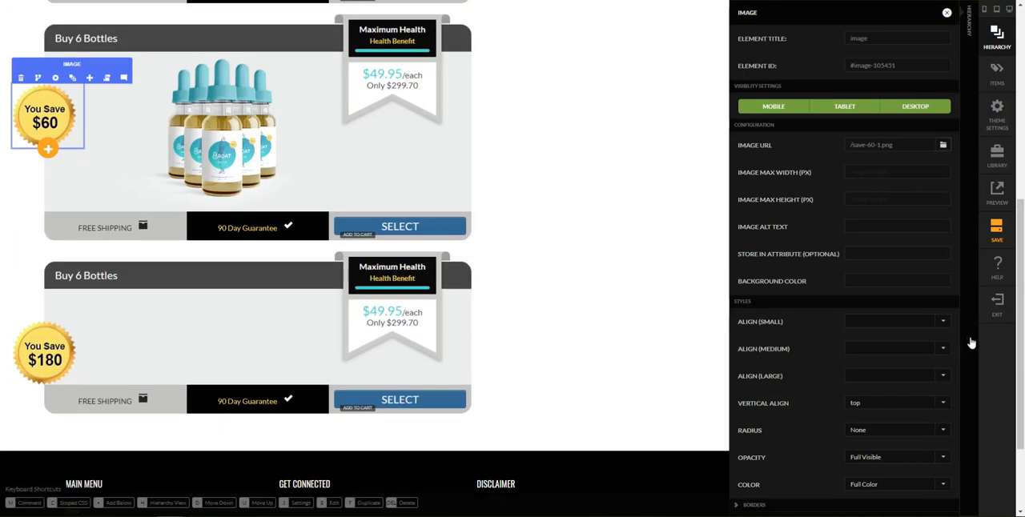
{"action": "left_click", "coordinate": [973, 343]}
{"action": "scroll", "coordinate": [947, 343], "scroll_direction": "down", "scroll_amount": 1}
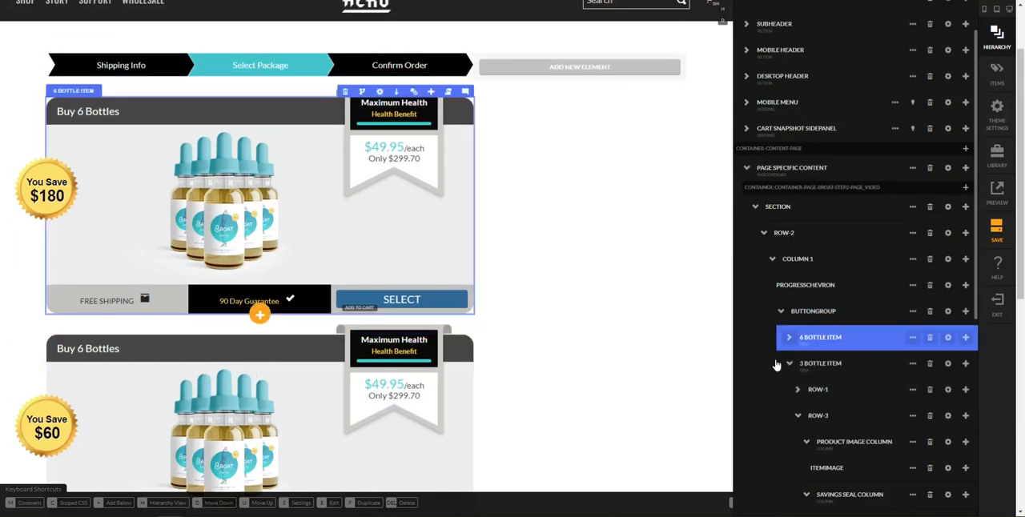
{"action": "scroll", "coordinate": [790, 365], "scroll_direction": "down", "scroll_amount": 1}
{"action": "left_click", "coordinate": [799, 365]}
{"action": "scroll", "coordinate": [800, 366], "scroll_direction": "down", "scroll_amount": 1}
{"action": "left_click", "coordinate": [829, 336]}
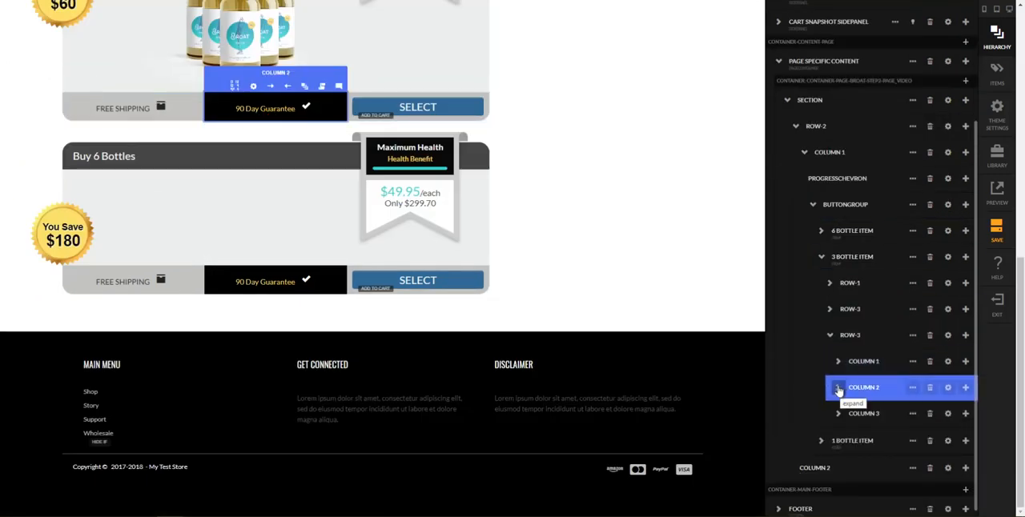
{"action": "left_click", "coordinate": [829, 335]}
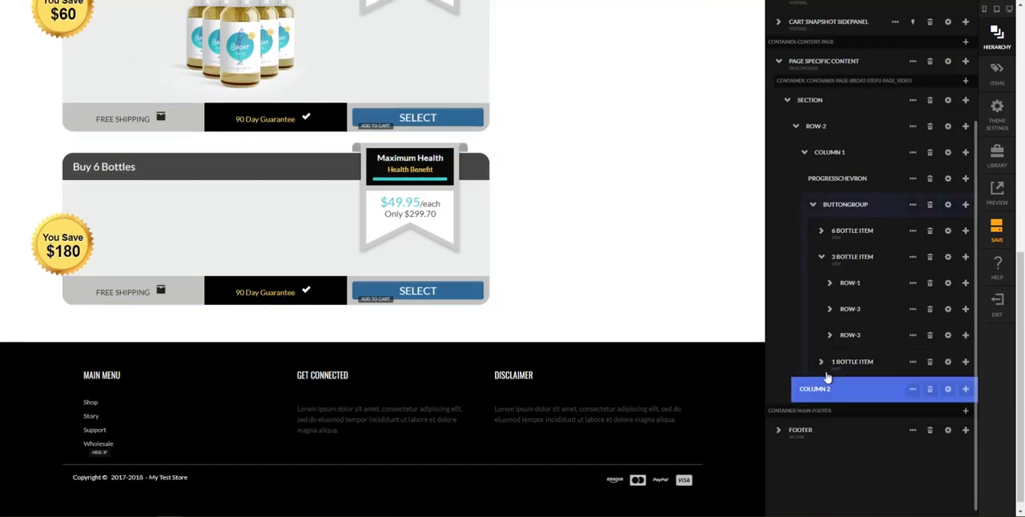
Collapse the 3 Bottle Item, expand the 1 Bottle Item down to its product image column and open the item image's settings
{"action": "left_click", "coordinate": [820, 361]}
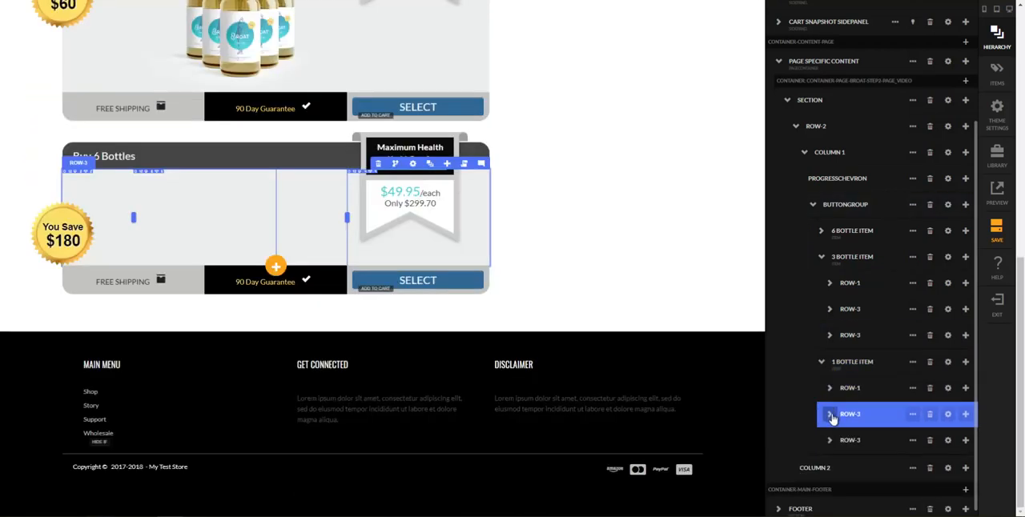
{"action": "left_click", "coordinate": [830, 414]}
{"action": "left_click", "coordinate": [947, 439]}
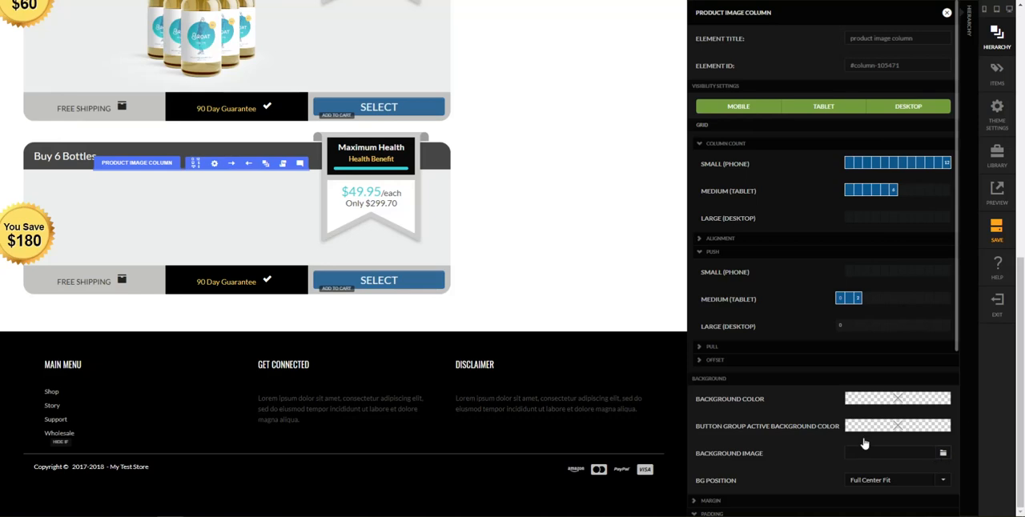
{"action": "left_click", "coordinate": [972, 442]}
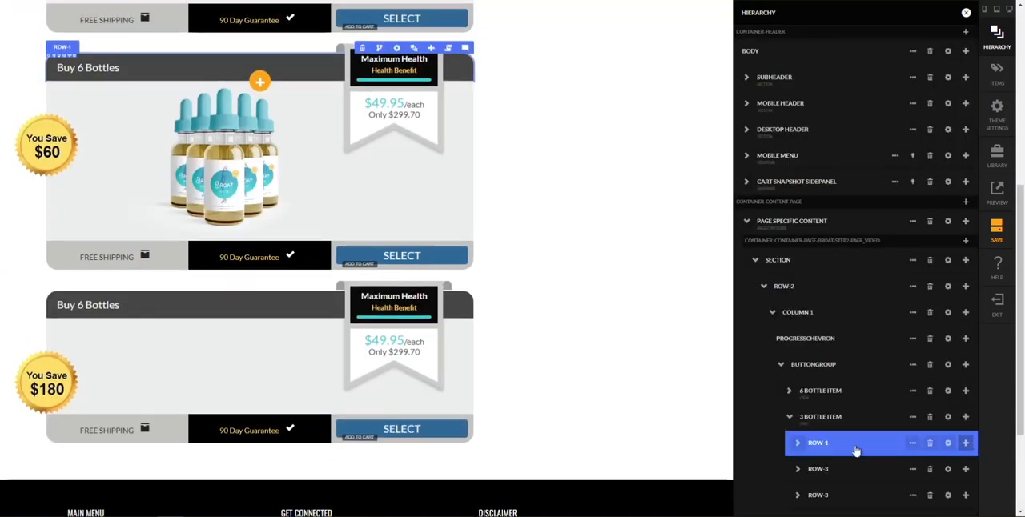
{"action": "left_click", "coordinate": [797, 444]}
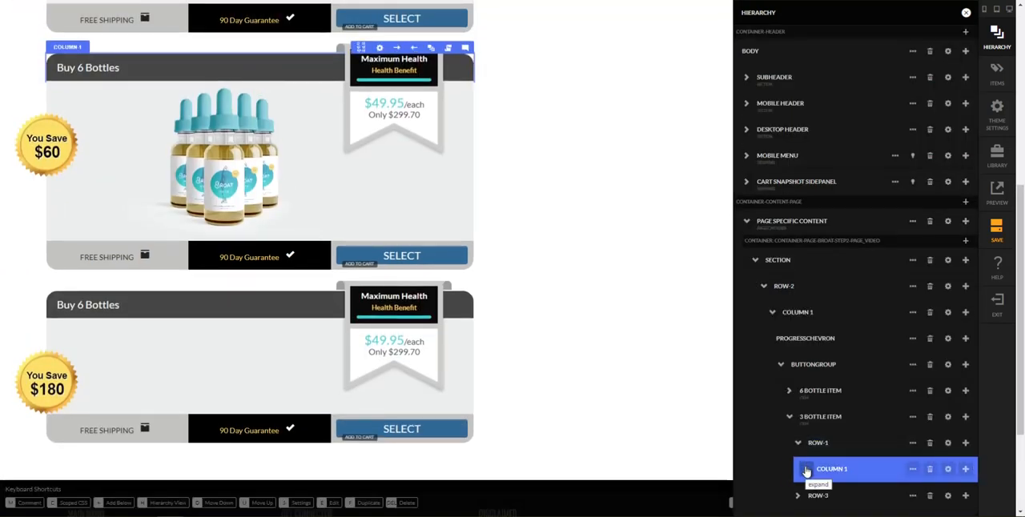
{"action": "scroll", "coordinate": [806, 471], "scroll_direction": "down", "scroll_amount": 1}
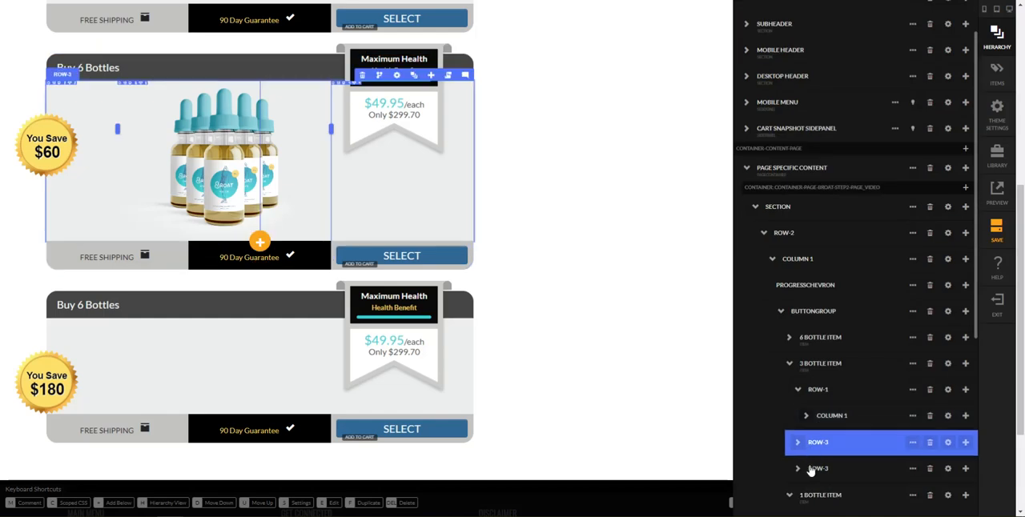
{"action": "left_click", "coordinate": [789, 364]}
{"action": "left_click", "coordinate": [809, 416]}
{"action": "left_click", "coordinate": [810, 469]}
{"action": "left_click", "coordinate": [806, 468]}
{"action": "left_click", "coordinate": [879, 495]}
{"action": "left_click", "coordinate": [947, 494]}
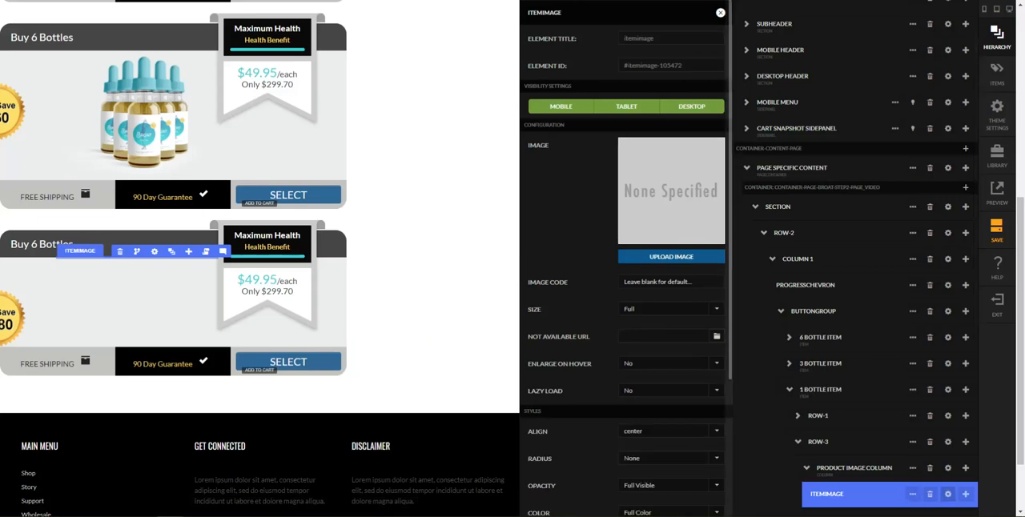
Upload 1bottle.png as the item image of the 1 Bottle Item
{"action": "left_click_drag", "start_coordinate": [1018, 146], "coordinate": [674, 205]}
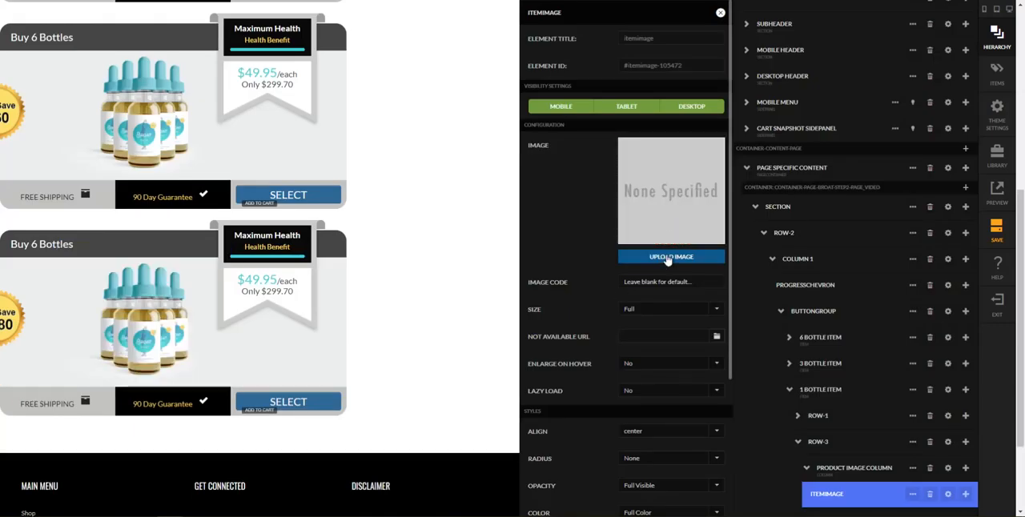
{"action": "left_click", "coordinate": [667, 257]}
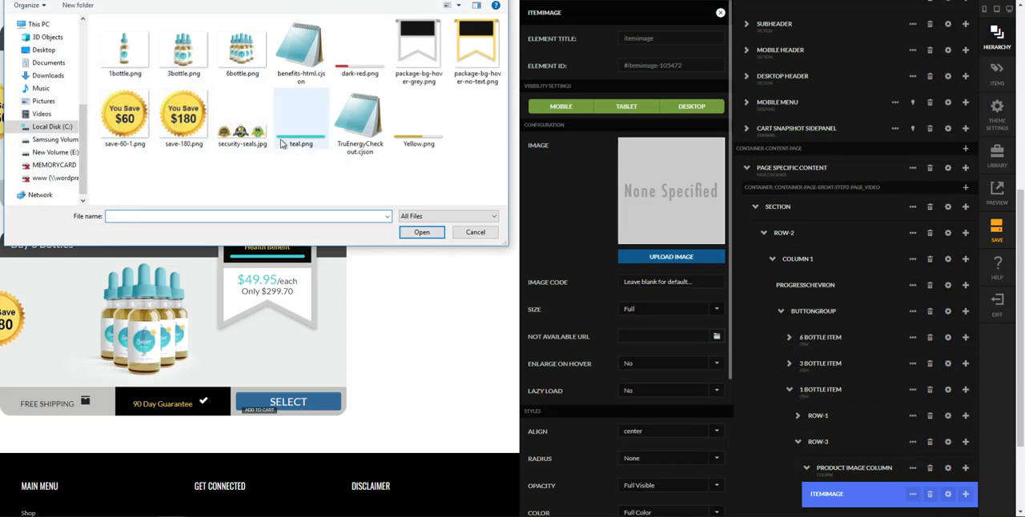
{"action": "double_click", "coordinate": [183, 63]}
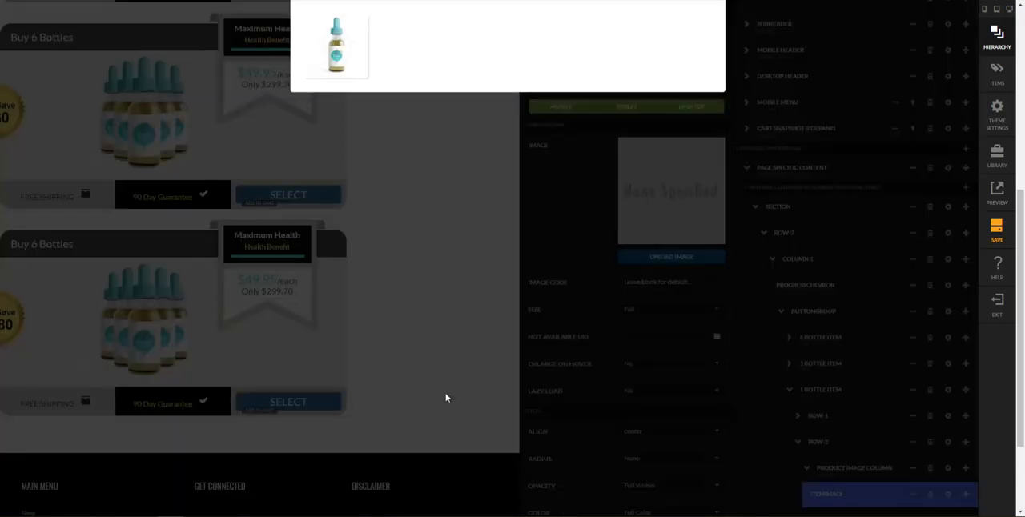
Close the image browser and the item image settings of the 1 Bottle Item
{"action": "left_click", "coordinate": [446, 398]}
{"action": "scroll", "coordinate": [759, 318], "scroll_direction": "down", "scroll_amount": 5}
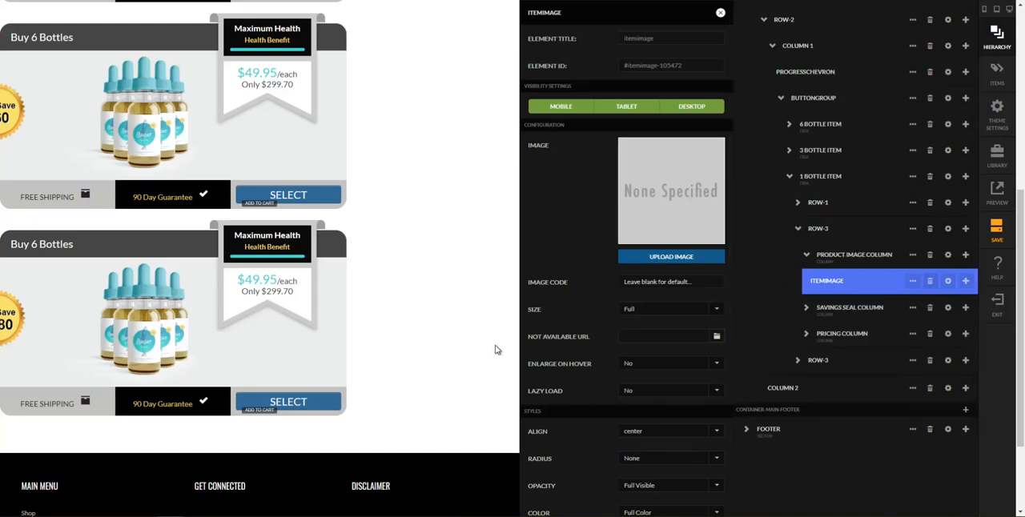
{"action": "left_click", "coordinate": [722, 14]}
{"action": "scroll", "coordinate": [664, 360], "scroll_direction": "down", "scroll_amount": 3}
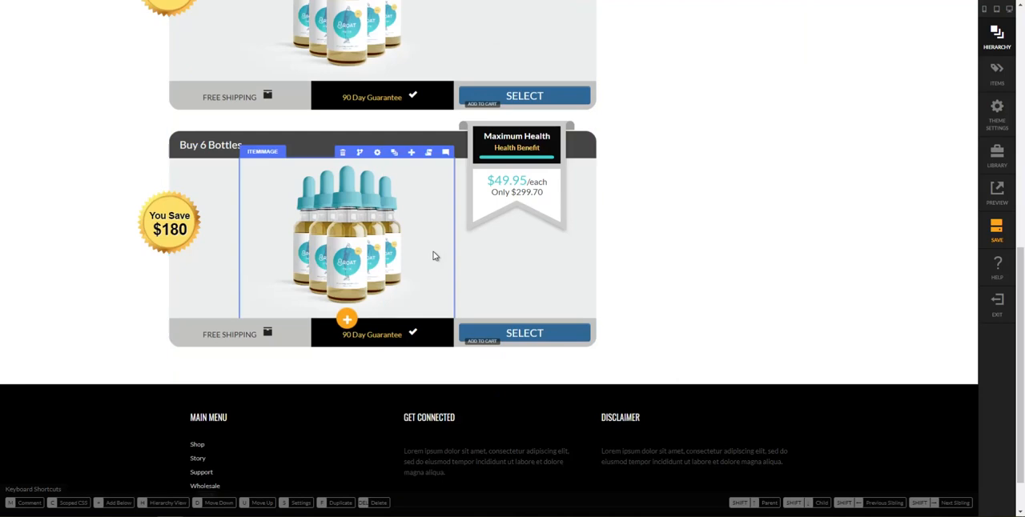
Open the settings of the 1 Bottle Item's pricing column and return to the page hierarchy
{"action": "scroll", "coordinate": [545, 224], "scroll_direction": "up", "scroll_amount": 3}
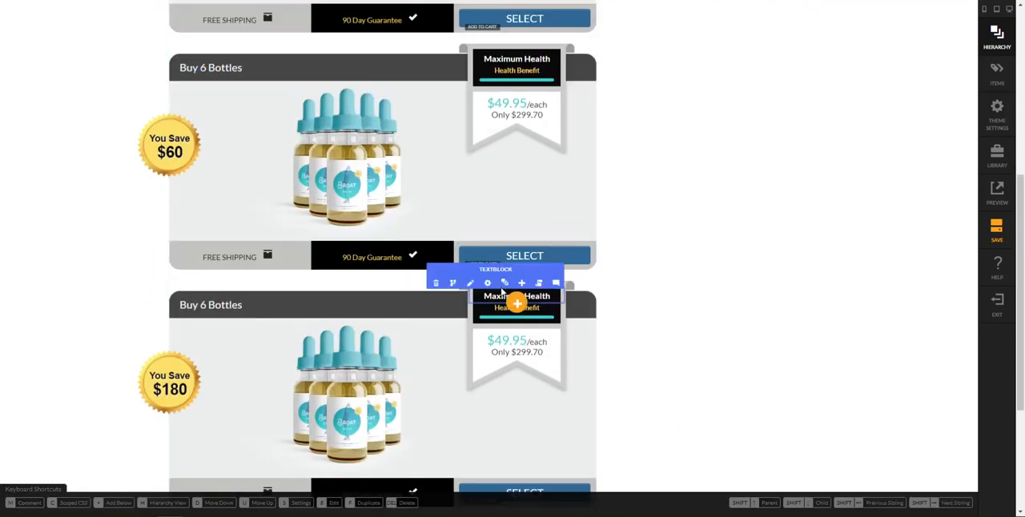
{"action": "left_click", "coordinate": [502, 284]}
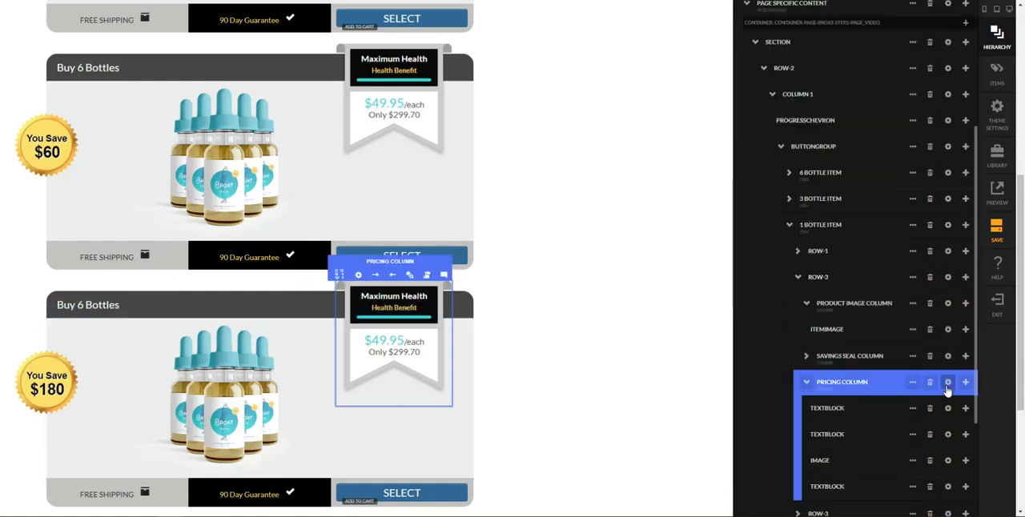
{"action": "left_click", "coordinate": [947, 384]}
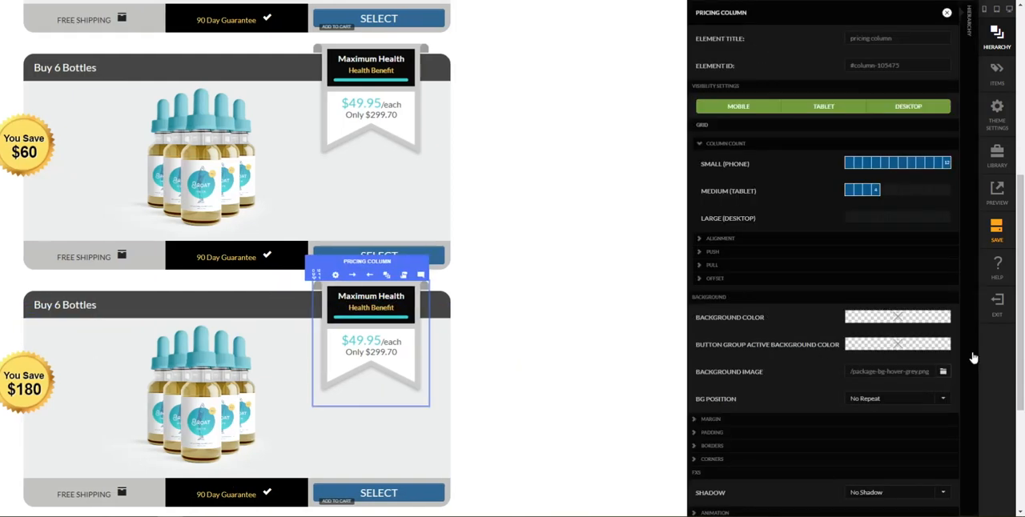
{"action": "left_click", "coordinate": [973, 358]}
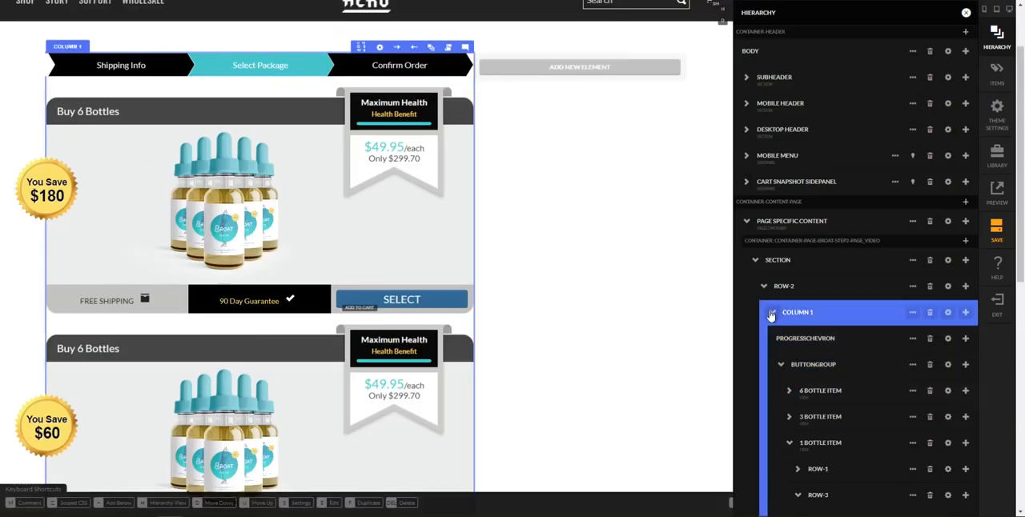
Review the 1 Bottle Item's rows and settings from the page hierarchy and save the page
{"action": "left_click", "coordinate": [794, 446]}
{"action": "left_click", "coordinate": [825, 471]}
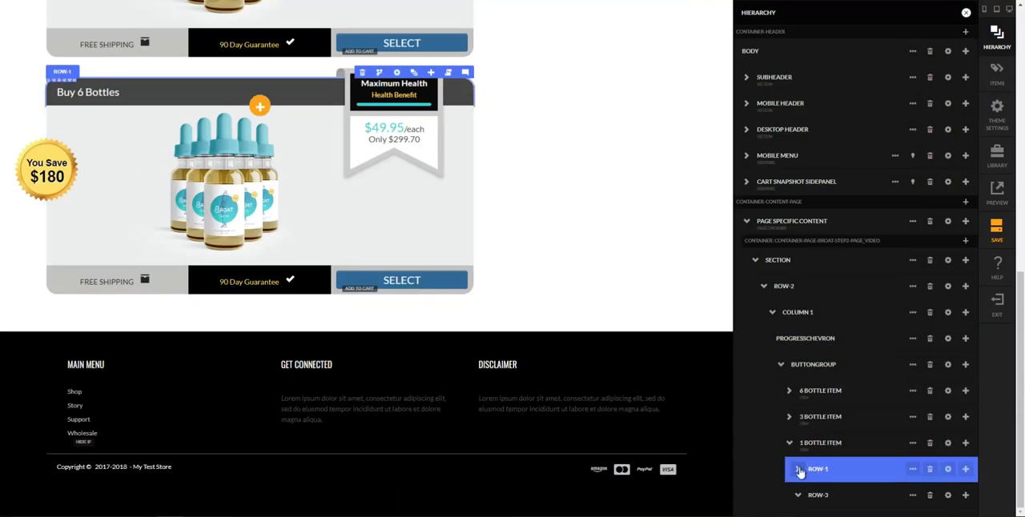
{"action": "left_click", "coordinate": [803, 451]}
{"action": "left_click", "coordinate": [948, 444]}
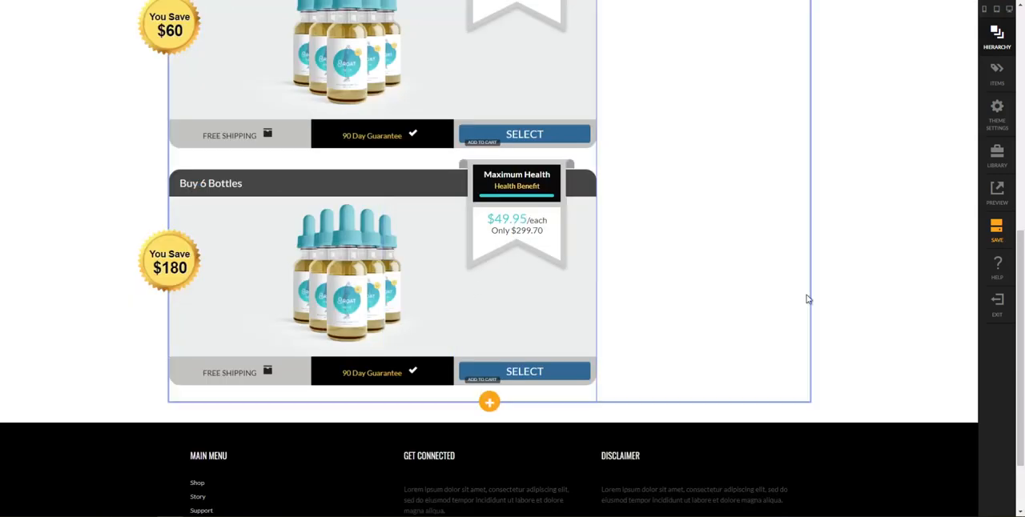
{"action": "left_click", "coordinate": [992, 237]}
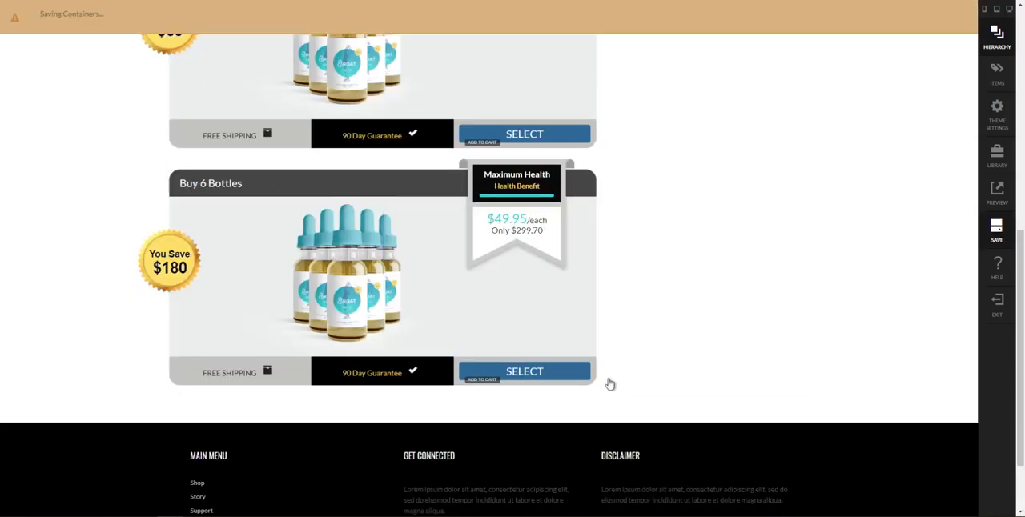
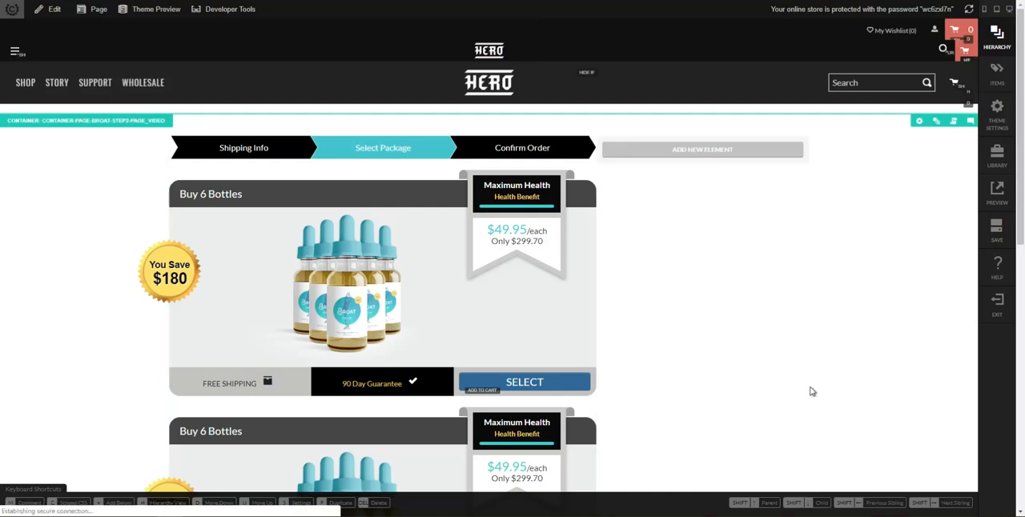
Open the settings of the savings seal image in the 1 Bottle Item and return to the page hierarchy
{"action": "scroll", "coordinate": [798, 392], "scroll_direction": "down", "scroll_amount": 5}
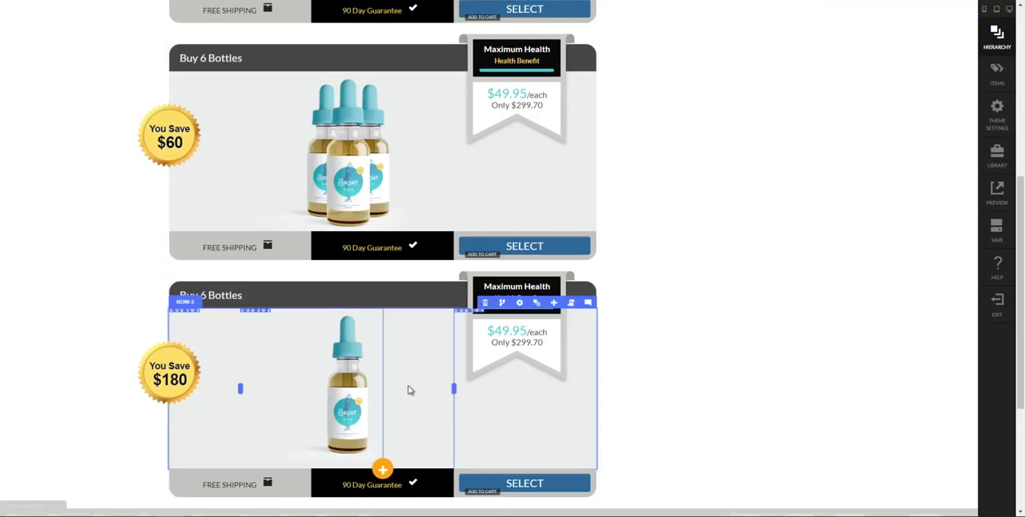
{"action": "scroll", "coordinate": [377, 384], "scroll_direction": "down", "scroll_amount": 3}
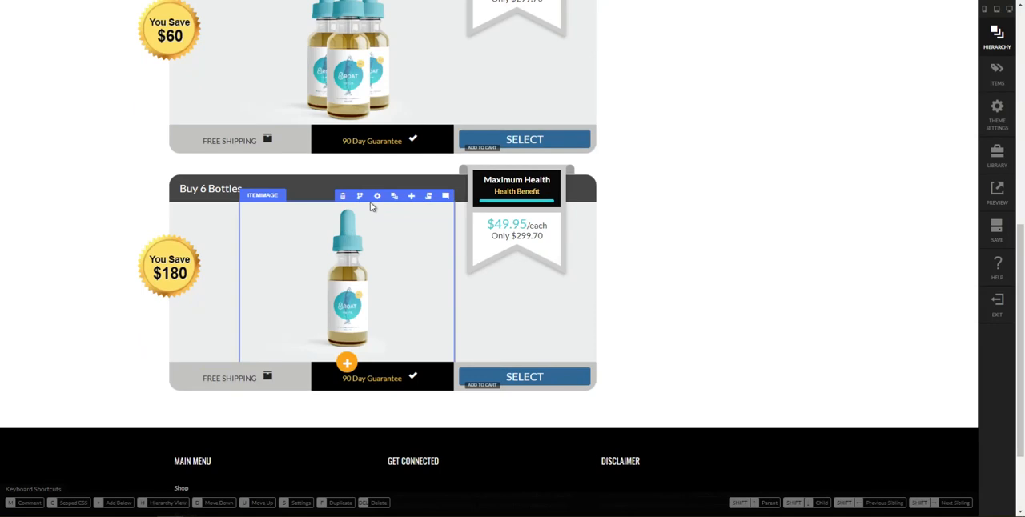
{"action": "left_click", "coordinate": [393, 196]}
{"action": "left_click", "coordinate": [804, 486]}
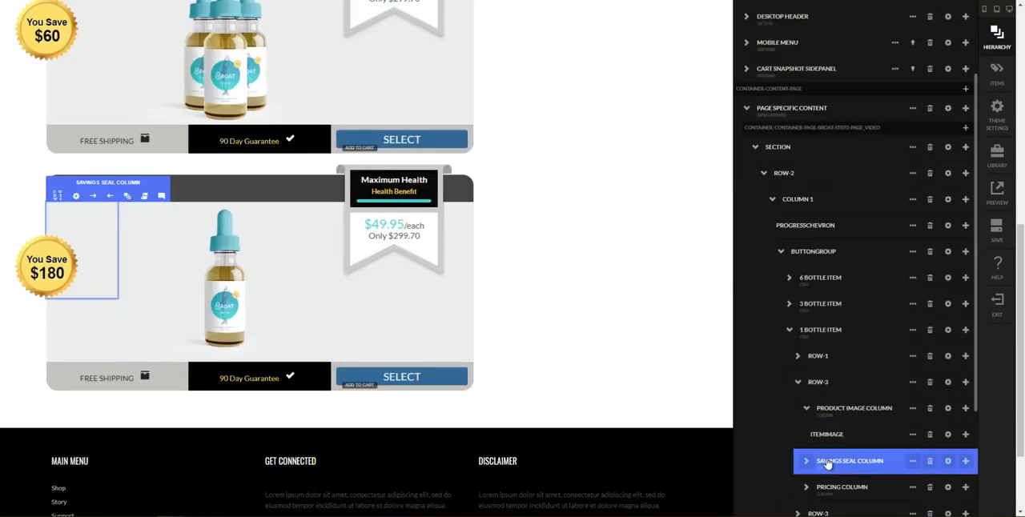
{"action": "left_click", "coordinate": [805, 463]}
{"action": "left_click", "coordinate": [805, 463]}
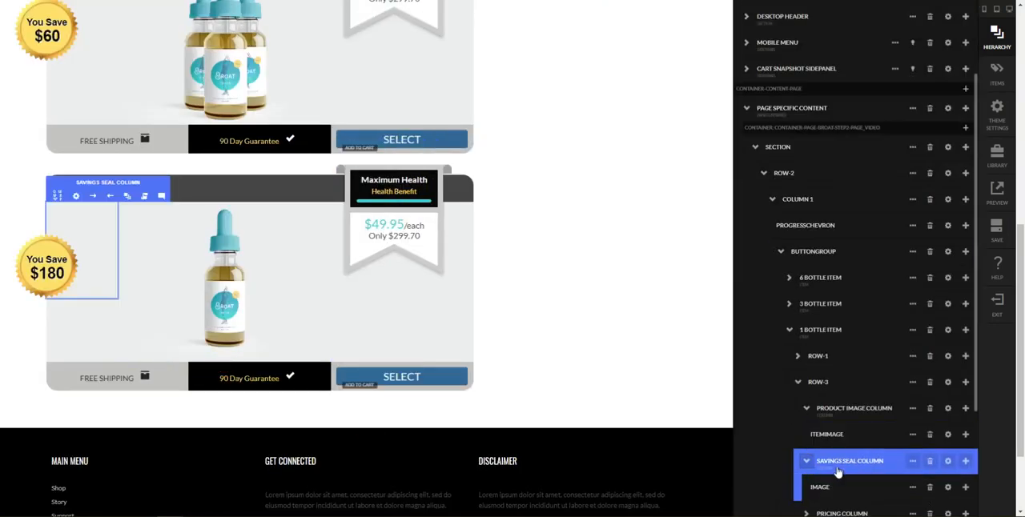
{"action": "left_click", "coordinate": [837, 485]}
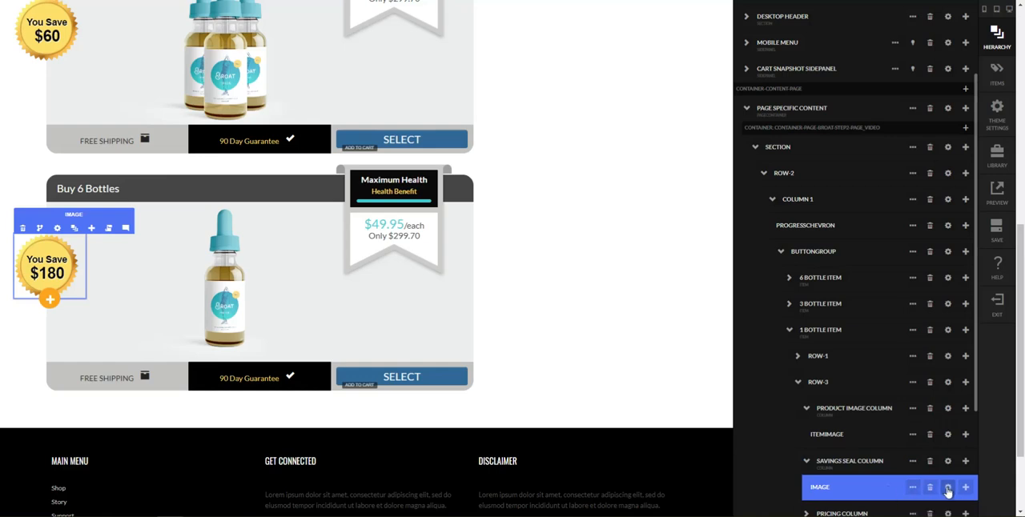
{"action": "left_click", "coordinate": [948, 488]}
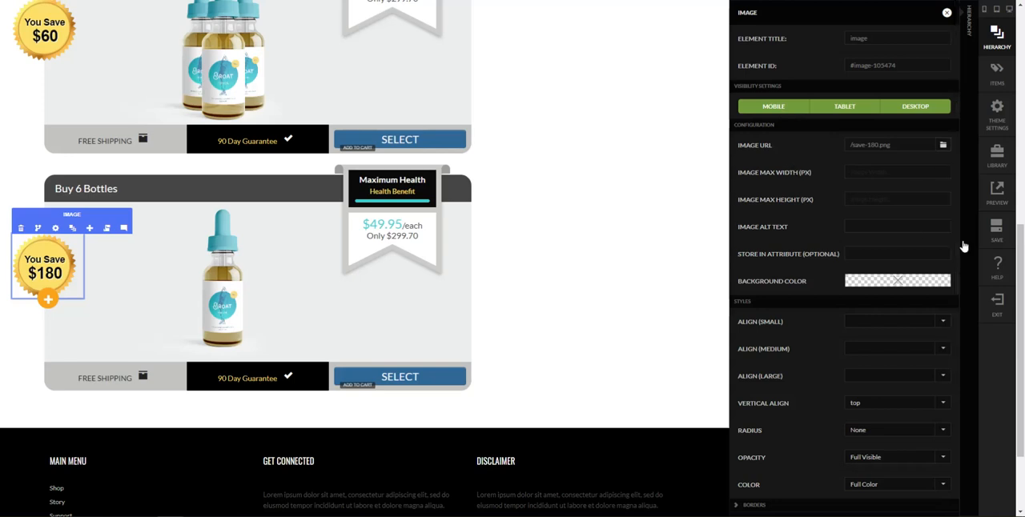
{"action": "left_click", "coordinate": [967, 272]}
Apply the Wrap tool to the savings seal image in the 1 Bottle Item
{"action": "scroll", "coordinate": [835, 400], "scroll_direction": "down", "scroll_amount": 2}
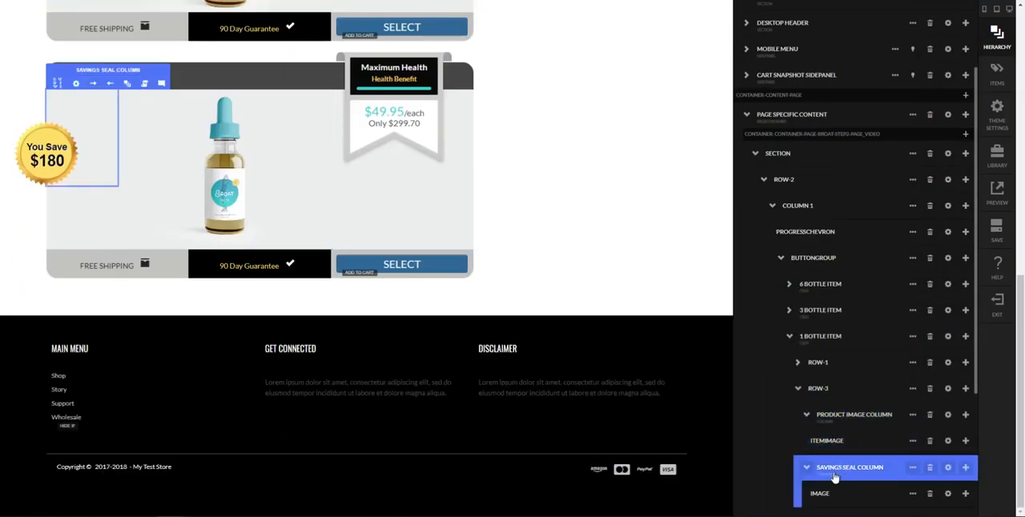
{"action": "left_click", "coordinate": [916, 493]}
{"action": "scroll", "coordinate": [918, 496], "scroll_direction": "down", "scroll_amount": 3}
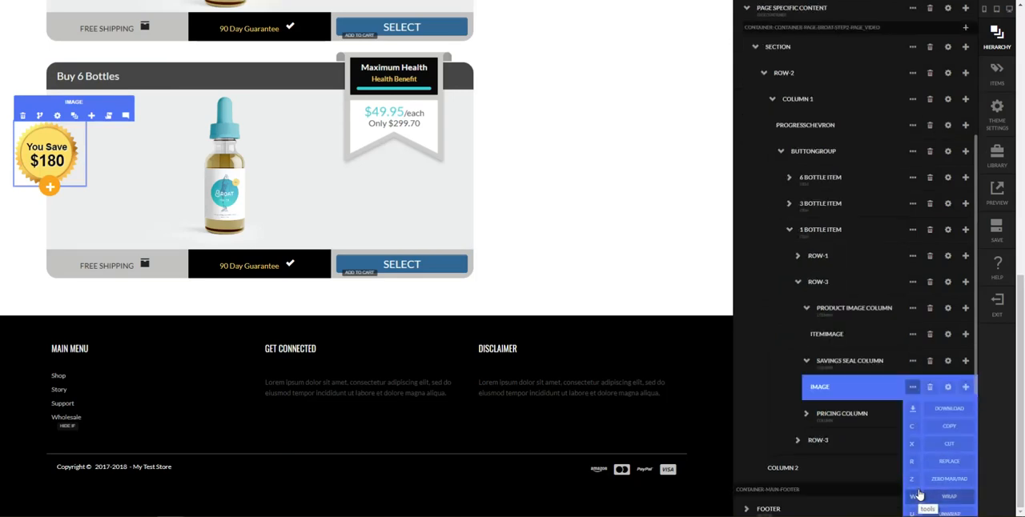
{"action": "left_click", "coordinate": [914, 497]}
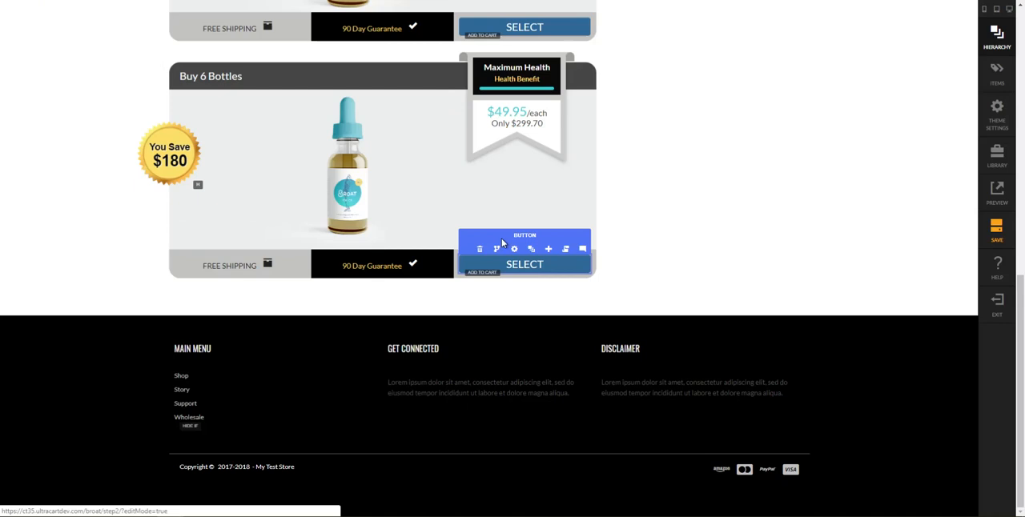
{"action": "mouse_move", "coordinate": [164, 128]}
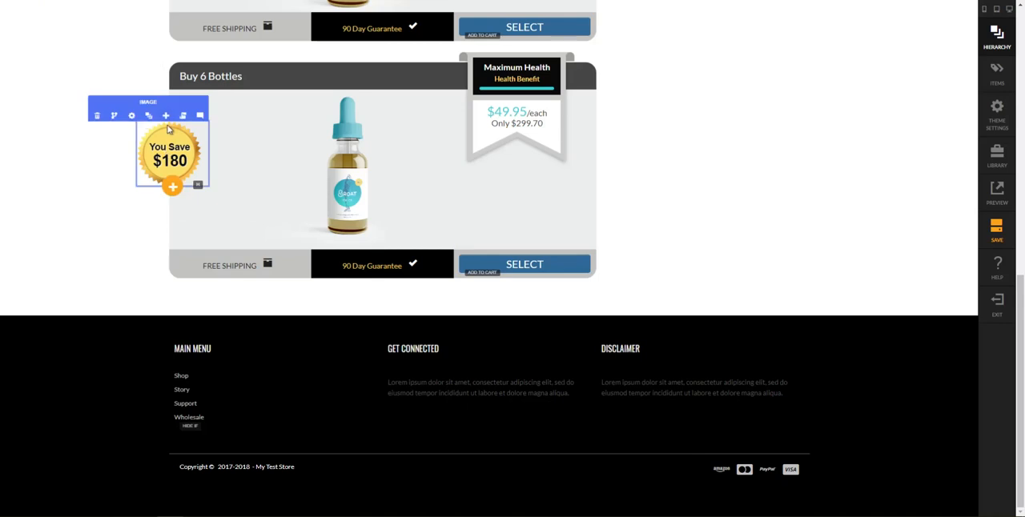
Change the headlines of the second and third packages to "Buy 3 Bottles"
{"action": "scroll", "coordinate": [650, 186], "scroll_direction": "up", "scroll_amount": 1}
{"action": "scroll", "coordinate": [641, 192], "scroll_direction": "up", "scroll_amount": 2}
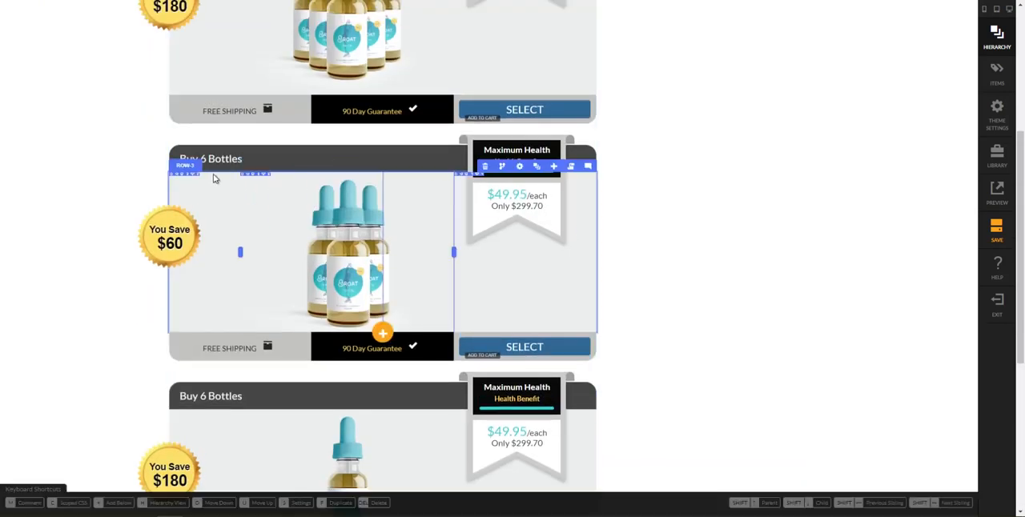
{"action": "left_click", "coordinate": [212, 161]}
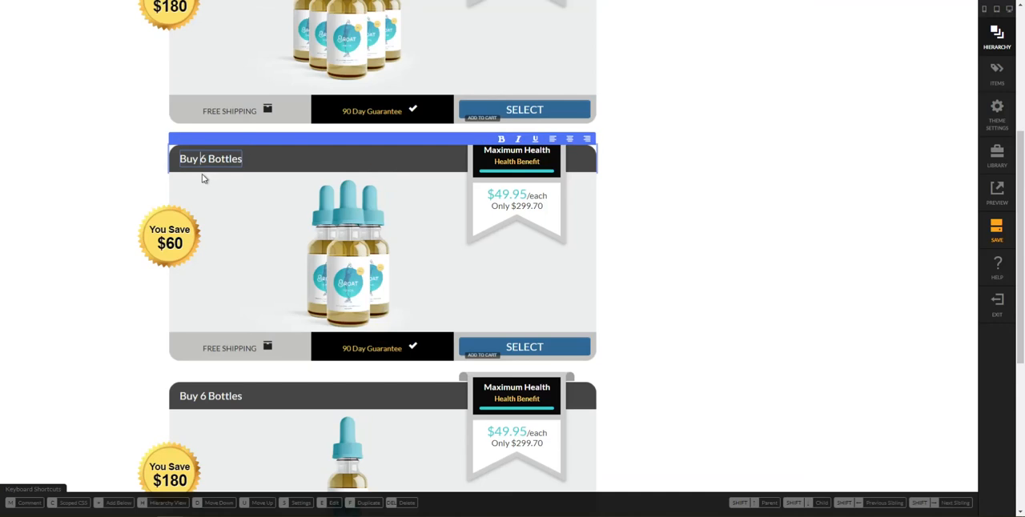
{"action": "key", "text": "Return"}
{"action": "key", "text": "BackSpace"}
{"action": "left_click", "coordinate": [645, 350]}
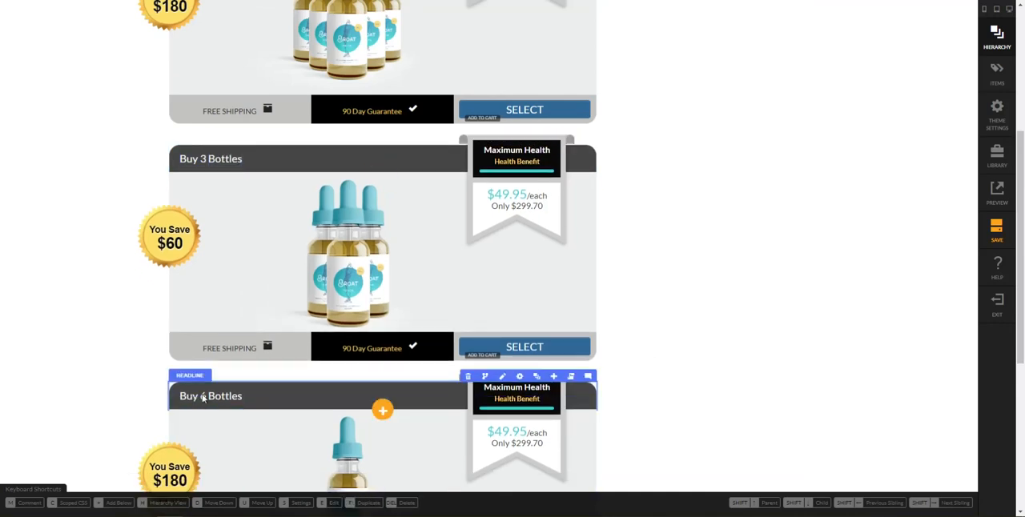
{"action": "left_click", "coordinate": [204, 397]}
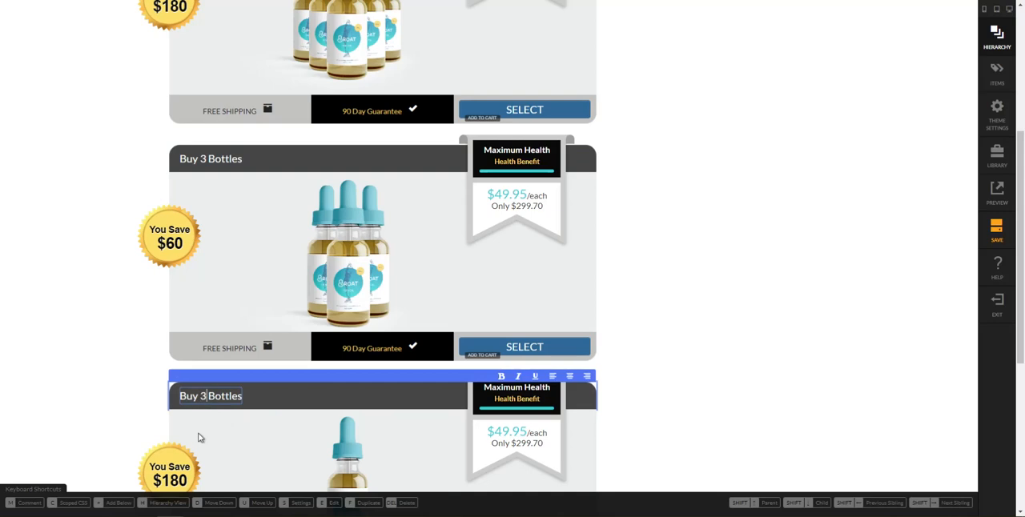
{"action": "left_click", "coordinate": [787, 373]}
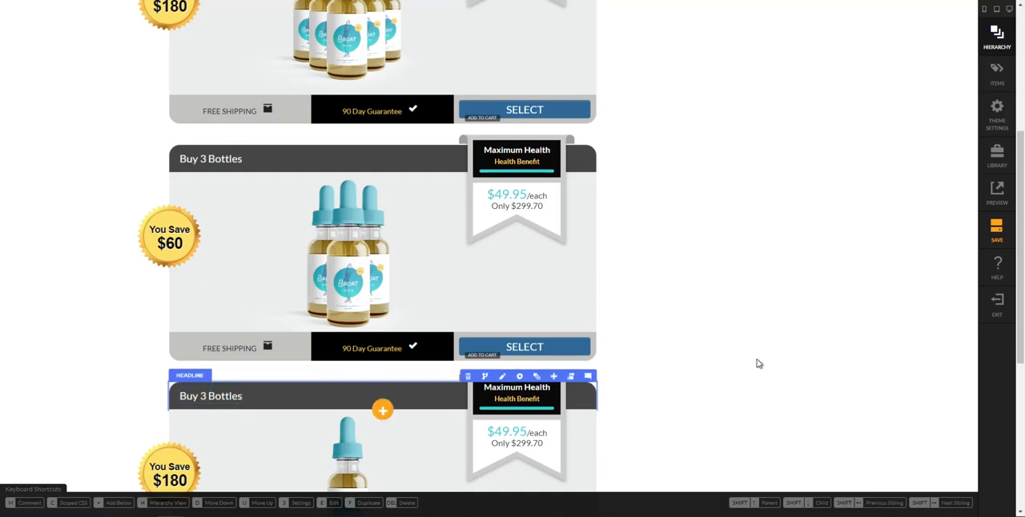
Compare the package headlines and pricing ribbons with those on the reference page
{"action": "scroll", "coordinate": [757, 365], "scroll_direction": "up", "scroll_amount": 5}
{"action": "scroll", "coordinate": [758, 365], "scroll_direction": "down", "scroll_amount": 5}
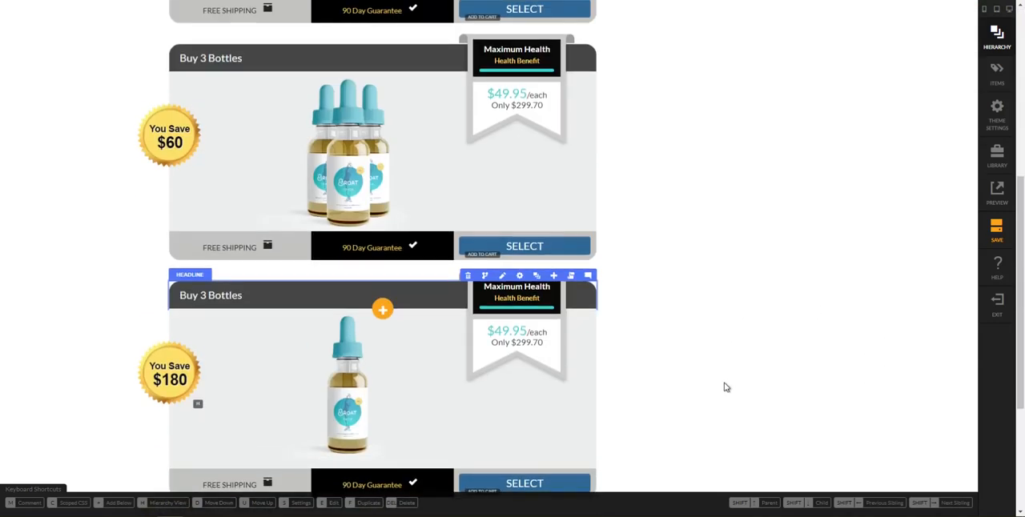
{"action": "left_click", "coordinate": [241, 490]}
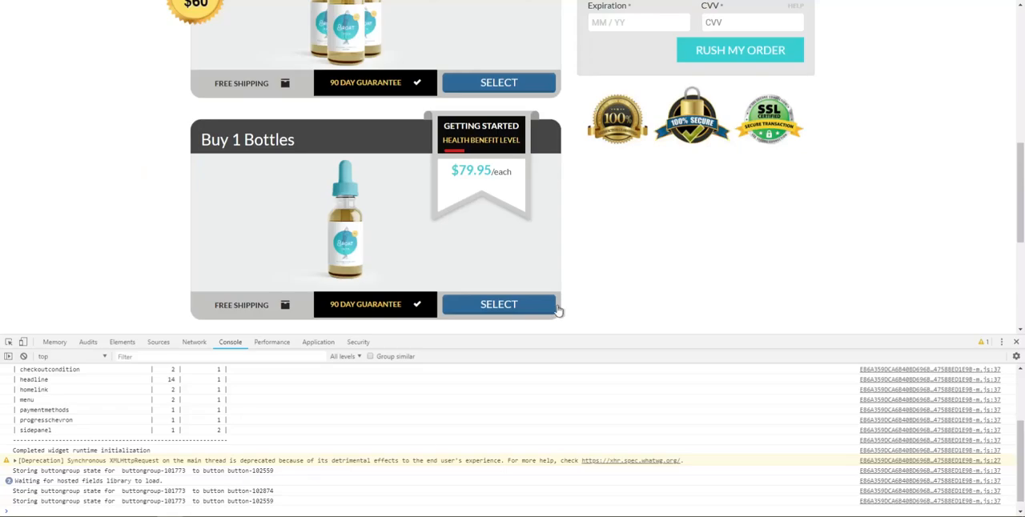
{"action": "scroll", "coordinate": [499, 248], "scroll_direction": "up", "scroll_amount": 4}
{"action": "scroll", "coordinate": [473, 240], "scroll_direction": "down", "scroll_amount": 3}
{"action": "scroll", "coordinate": [472, 240], "scroll_direction": "down", "scroll_amount": 3}
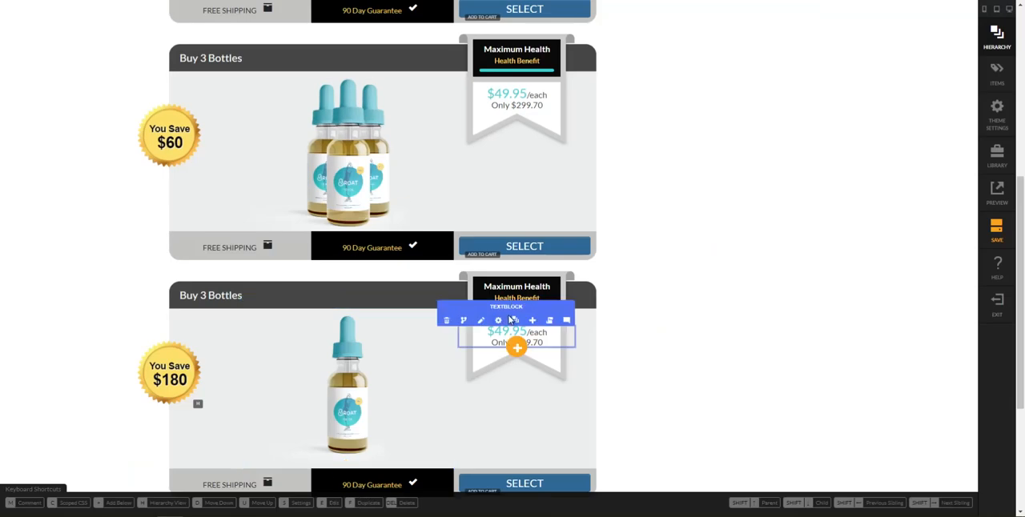
{"action": "scroll", "coordinate": [638, 243], "scroll_direction": "up", "scroll_amount": 2}
{"action": "scroll", "coordinate": [638, 243], "scroll_direction": "up", "scroll_amount": 1}
{"action": "scroll", "coordinate": [389, 325], "scroll_direction": "down", "scroll_amount": 2}
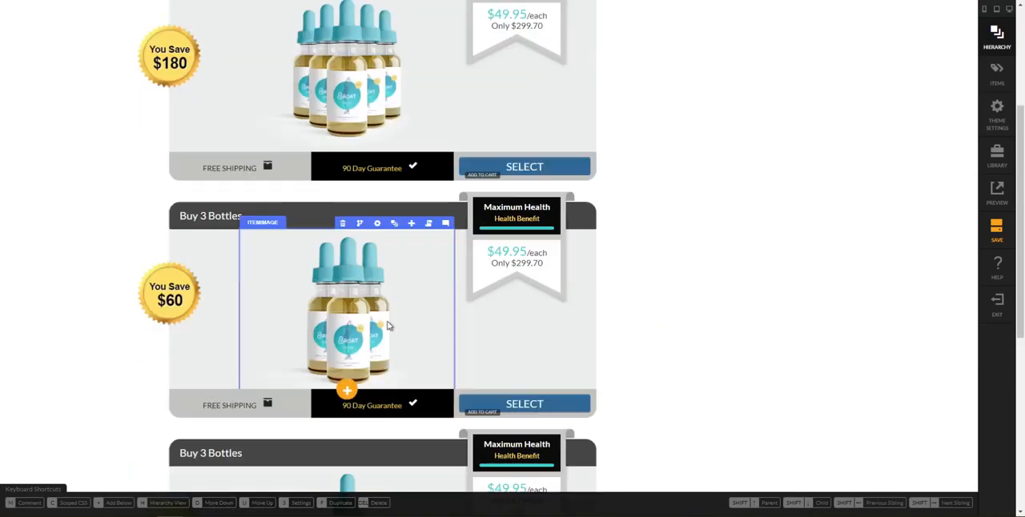
Correct the headline of the third package to "Buy 1 Bottles"
{"action": "left_click", "coordinate": [223, 354]}
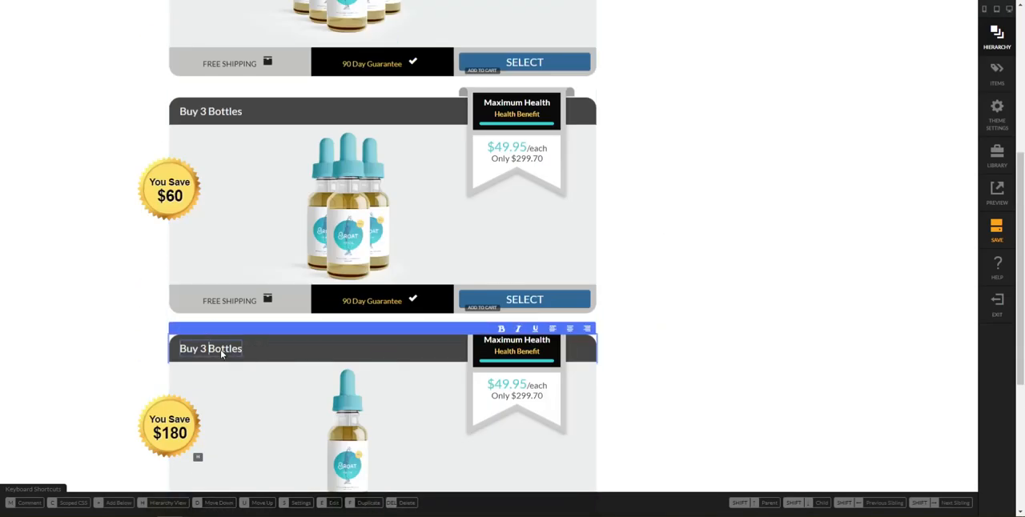
{"action": "key", "text": "BackSpace"}
{"action": "type", "text": "1"}
{"action": "left_click", "coordinate": [834, 263]}
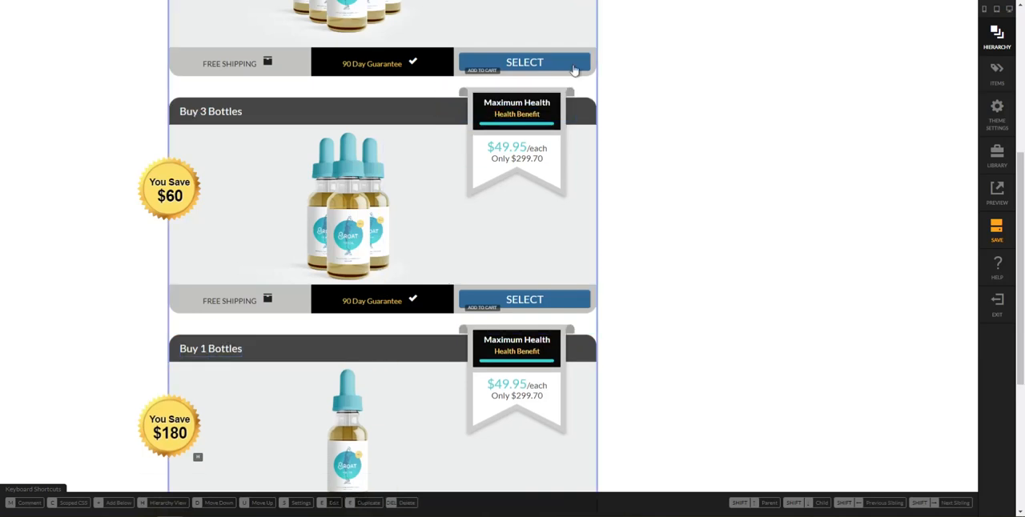
Replace the "Maximum Health" text on the 3-bottle package's ribbon with "Most Popular"
{"action": "left_click", "coordinate": [515, 103]}
{"action": "double_click", "coordinate": [501, 101]}
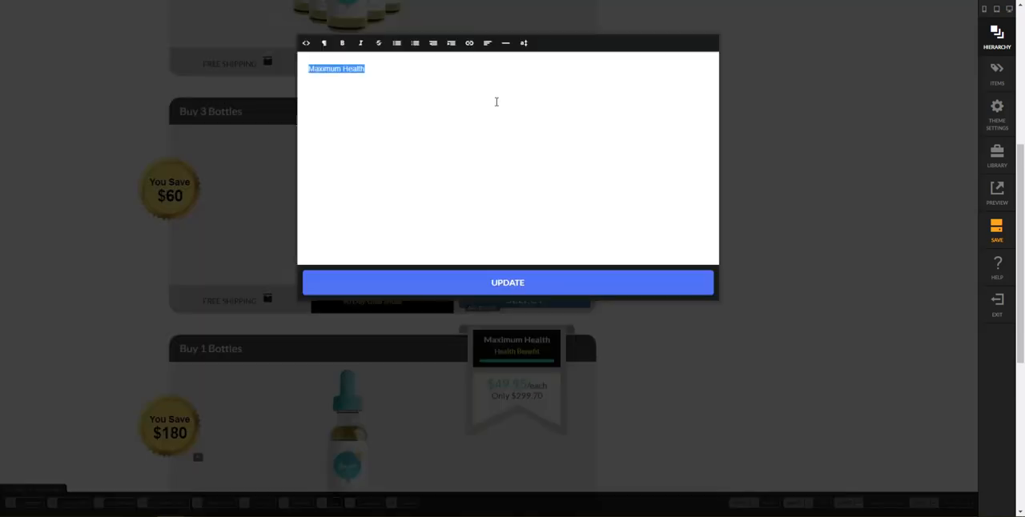
{"action": "type", "text": "Most Popular"}
{"action": "left_click", "coordinate": [655, 282]}
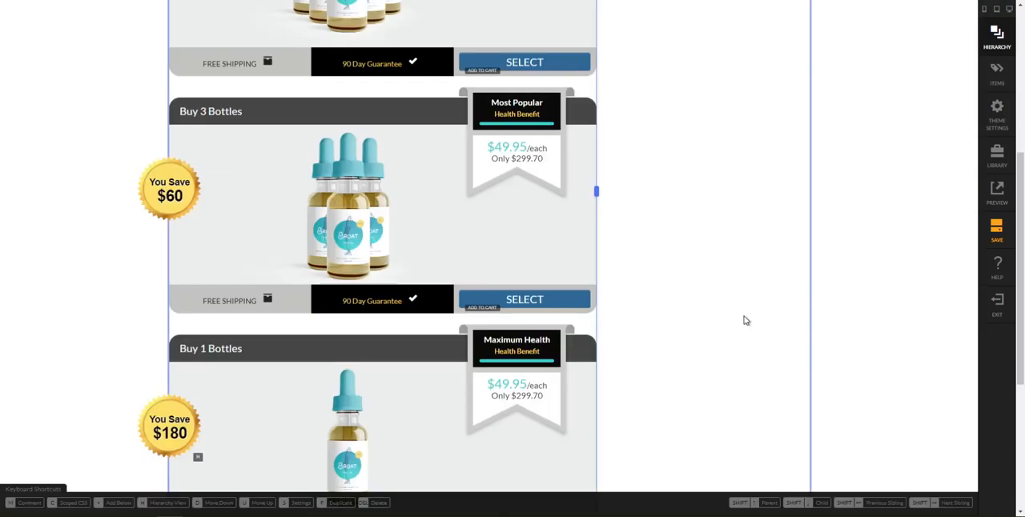
Replace the "Maximum Health" text on the 1-bottle package's ribbon with "Getting Started"
{"action": "double_click", "coordinate": [494, 343]}
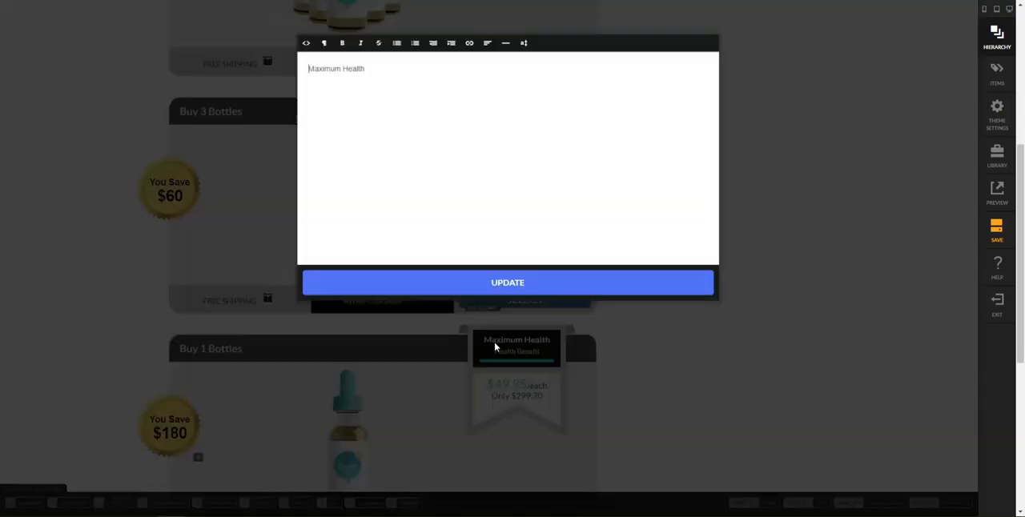
{"action": "key", "text": "ctrl+a"}
{"action": "type", "text": "G"}
{"action": "left_click", "coordinate": [671, 290]}
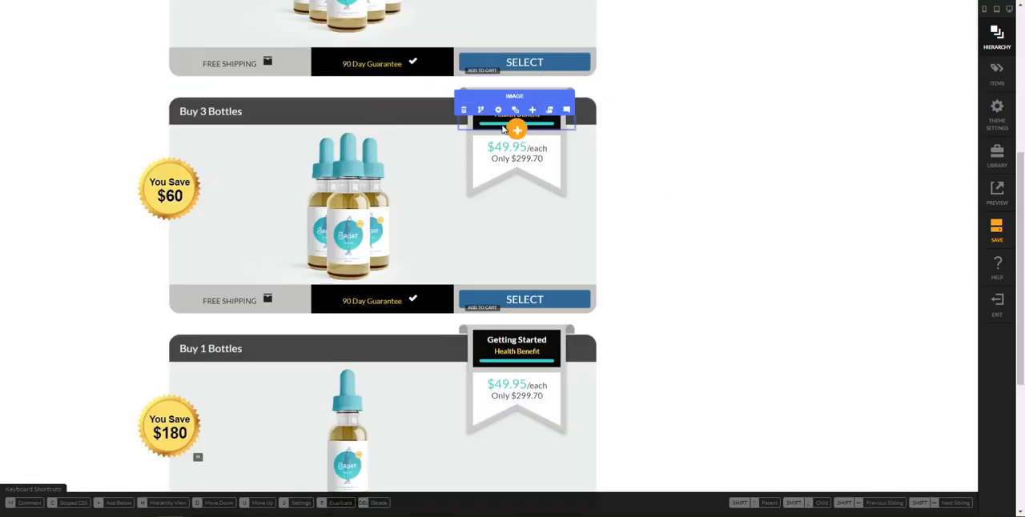
Upload Yellow.png as the health benefit bar image on the 3-bottle package's ribbon
{"action": "left_click", "coordinate": [498, 109]}
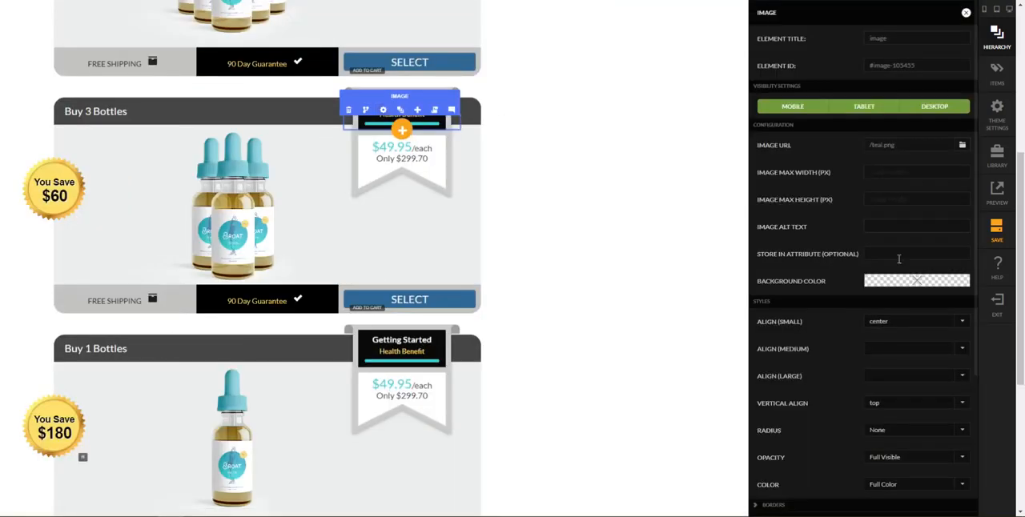
{"action": "left_click", "coordinate": [961, 145]}
{"action": "left_click", "coordinate": [689, 416]}
{"action": "left_click", "coordinate": [648, 497]}
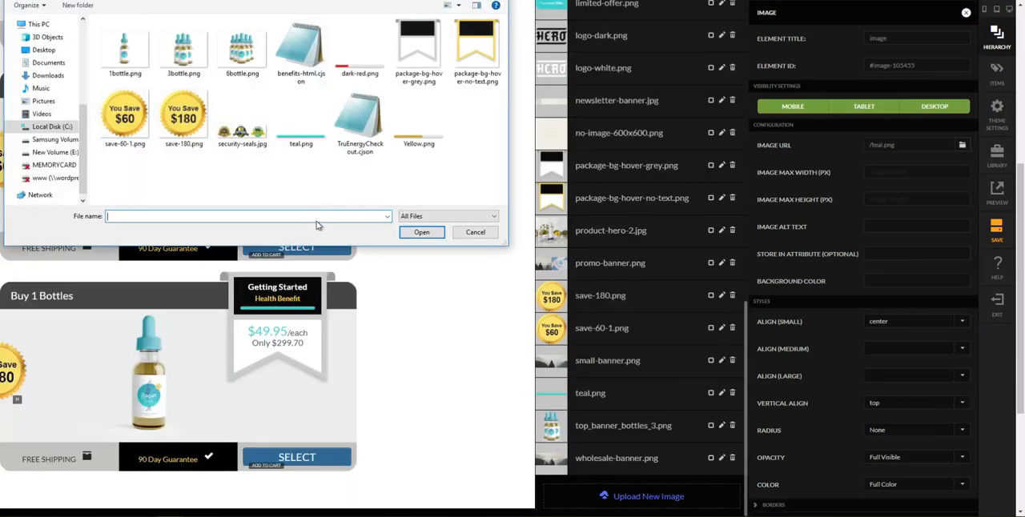
{"action": "double_click", "coordinate": [402, 126]}
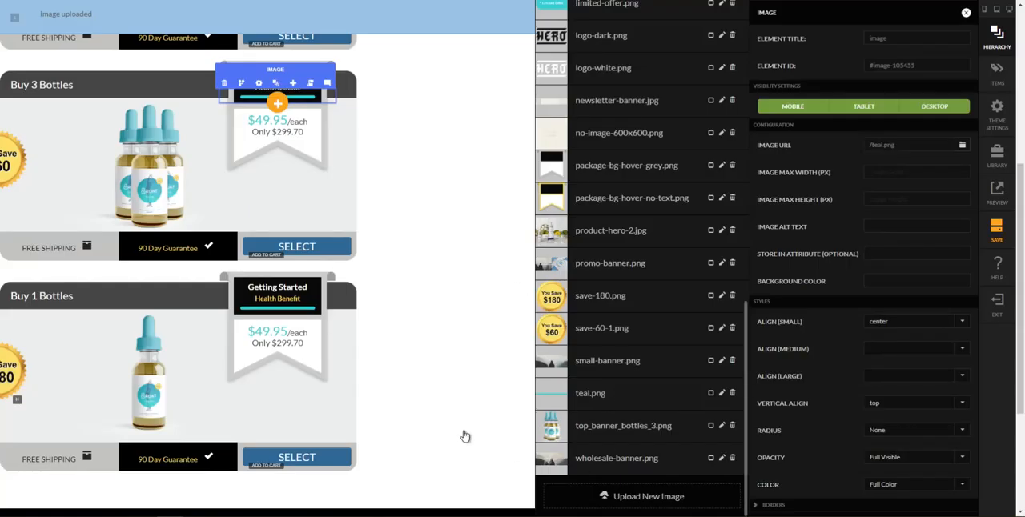
Upload dark-red.png as the health benefit bar image on the 1-bottle package's ribbon and close the image settings
{"action": "scroll", "coordinate": [564, 249], "scroll_direction": "down", "scroll_amount": 2}
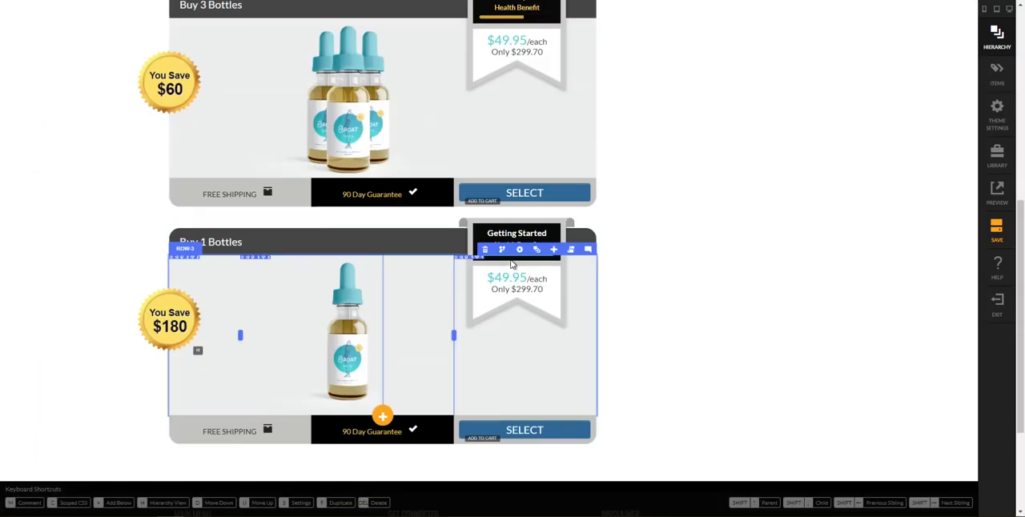
{"action": "left_click", "coordinate": [500, 242]}
{"action": "scroll", "coordinate": [841, 392], "scroll_direction": "down", "scroll_amount": 4}
{"action": "scroll", "coordinate": [896, 200], "scroll_direction": "up", "scroll_amount": 4}
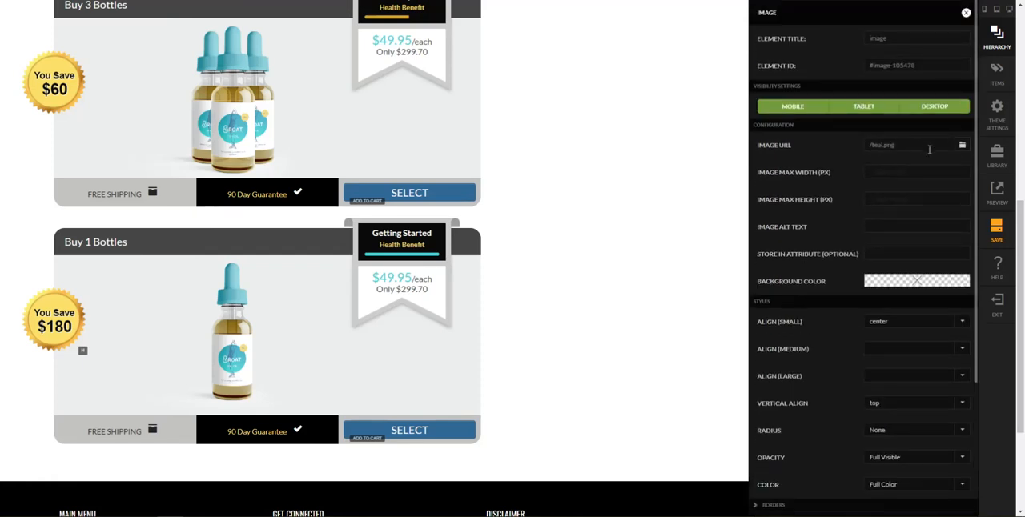
{"action": "left_click", "coordinate": [961, 145]}
{"action": "scroll", "coordinate": [617, 464], "scroll_direction": "down", "scroll_amount": 10}
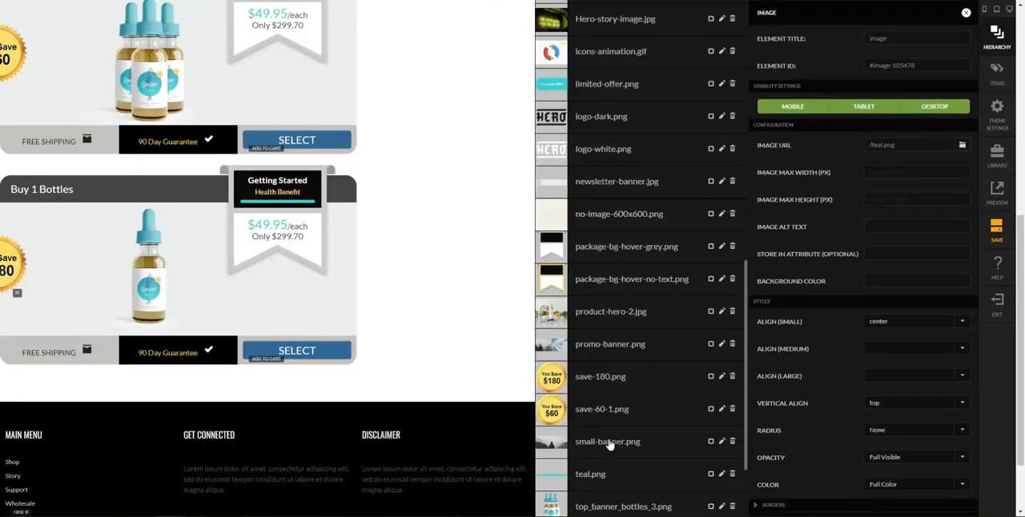
{"action": "scroll", "coordinate": [608, 445], "scroll_direction": "down", "scroll_amount": 3}
{"action": "left_click", "coordinate": [613, 496]}
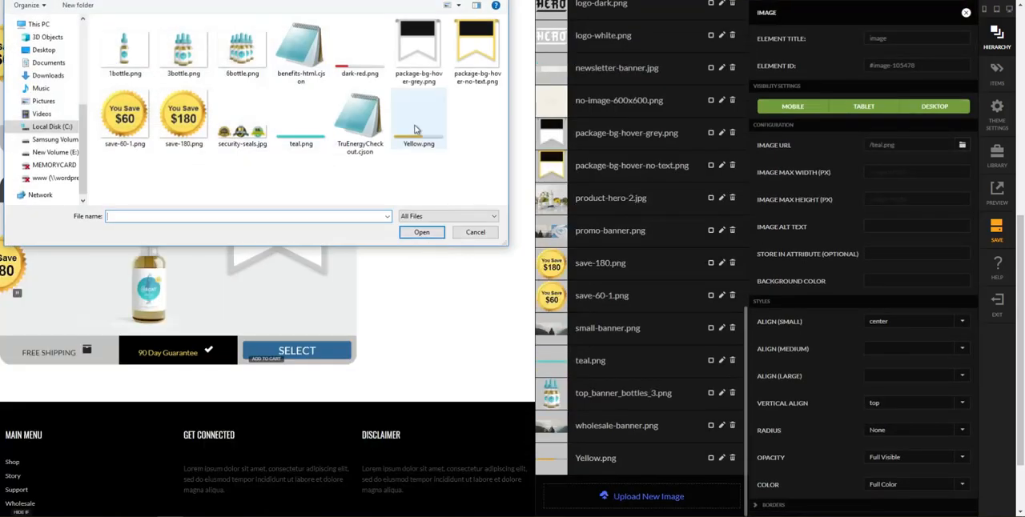
{"action": "double_click", "coordinate": [359, 49]}
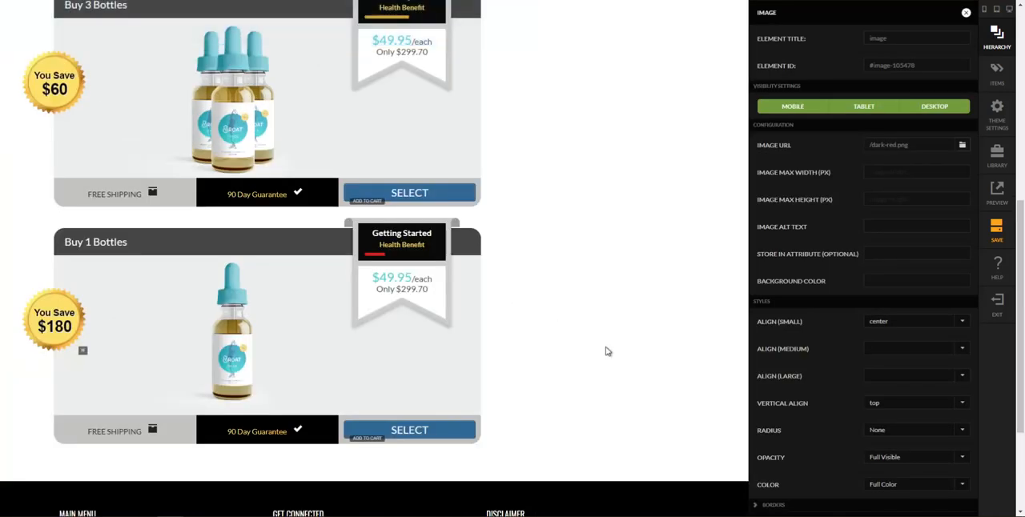
{"action": "left_click", "coordinate": [605, 348]}
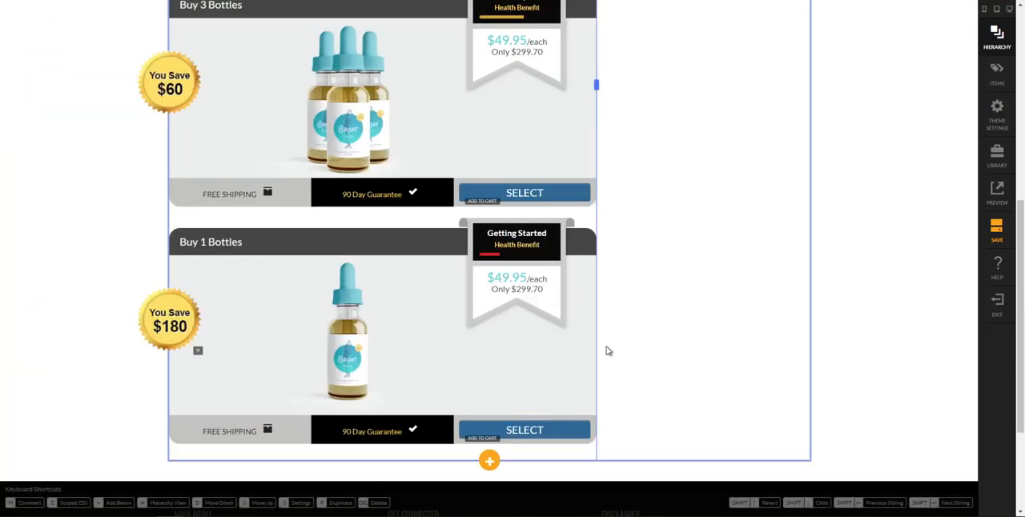
{"action": "scroll", "coordinate": [656, 376], "scroll_direction": "up", "scroll_amount": 10}
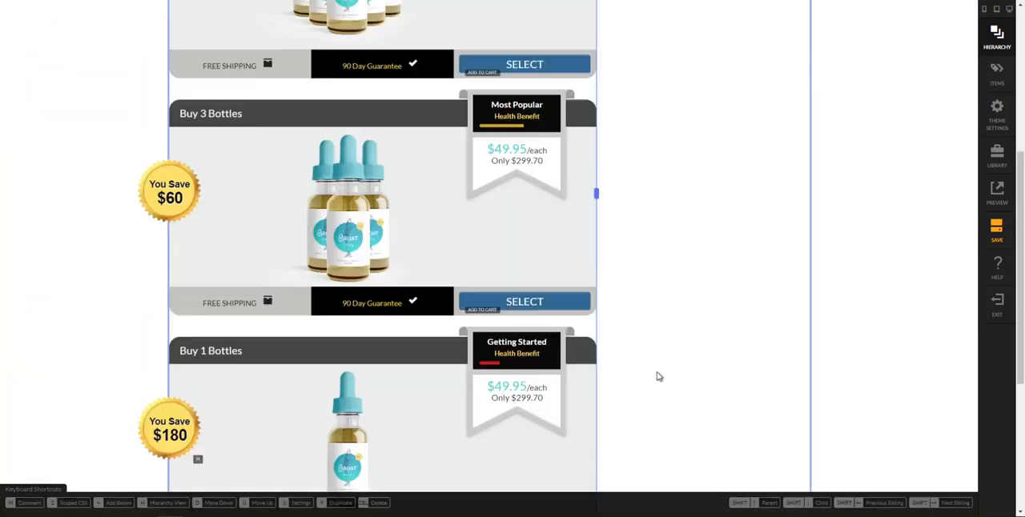
Review the prices on the 3-bottle and 1-bottle ribbons of the reference checkout page in the other browser window
{"action": "scroll", "coordinate": [664, 368], "scroll_direction": "down", "scroll_amount": 5}
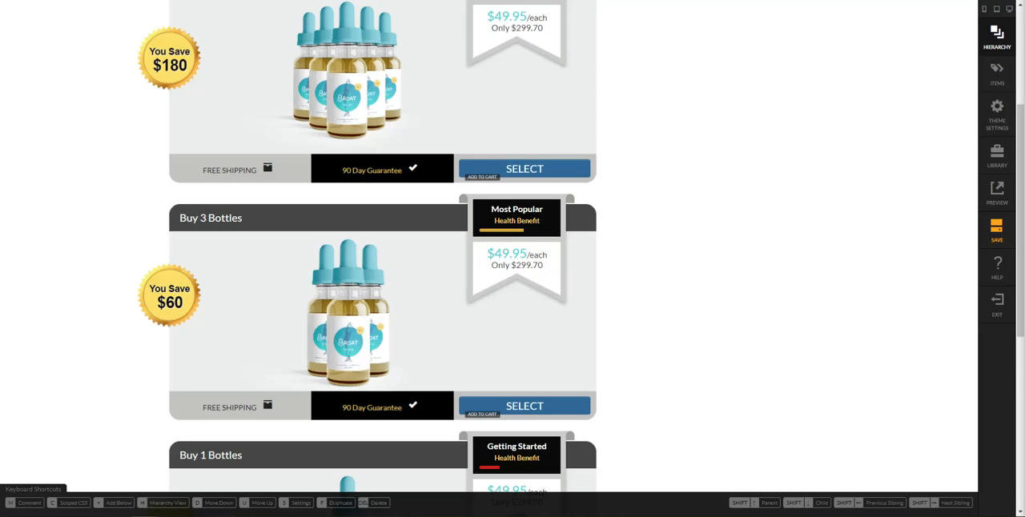
{"action": "mouse_move", "coordinate": [172, 512]}
{"action": "left_click", "coordinate": [240, 484]}
{"action": "scroll", "coordinate": [728, 293], "scroll_direction": "down", "scroll_amount": 2}
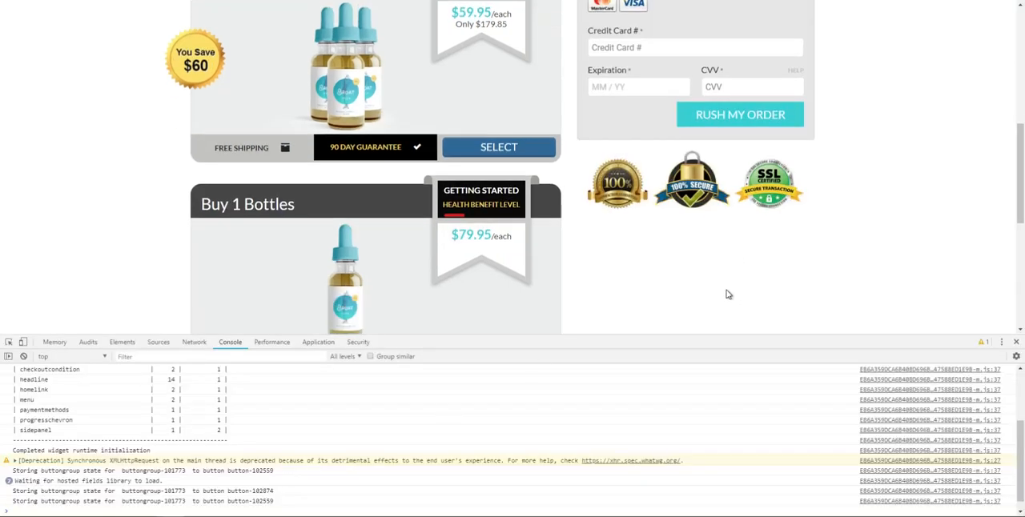
{"action": "scroll", "coordinate": [476, 177], "scroll_direction": "up", "scroll_amount": 1}
{"action": "scroll", "coordinate": [476, 177], "scroll_direction": "up", "scroll_amount": 1}
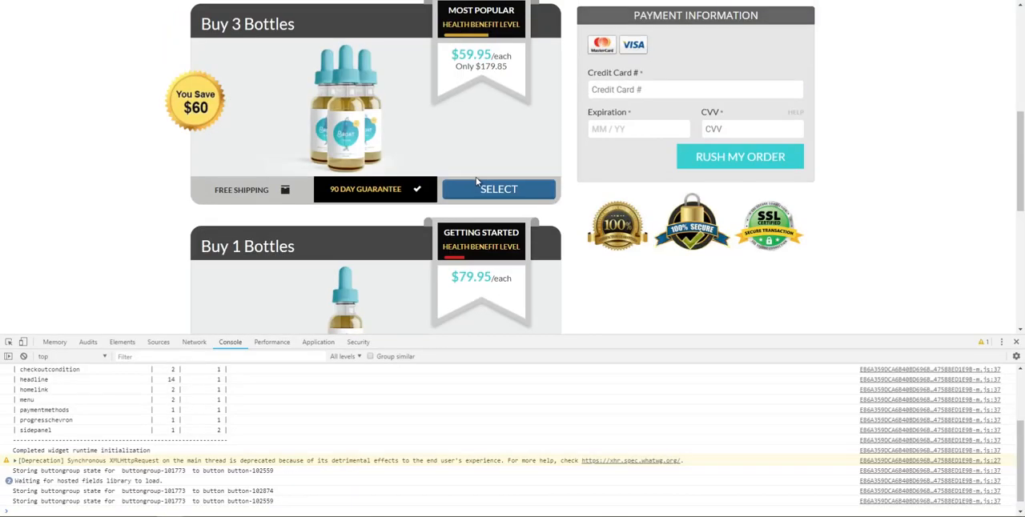
{"action": "left_click_drag", "start_coordinate": [458, 282], "coordinate": [501, 287]}
{"action": "left_click", "coordinate": [503, 289]}
{"action": "scroll", "coordinate": [505, 290], "scroll_direction": "up", "scroll_amount": 1}
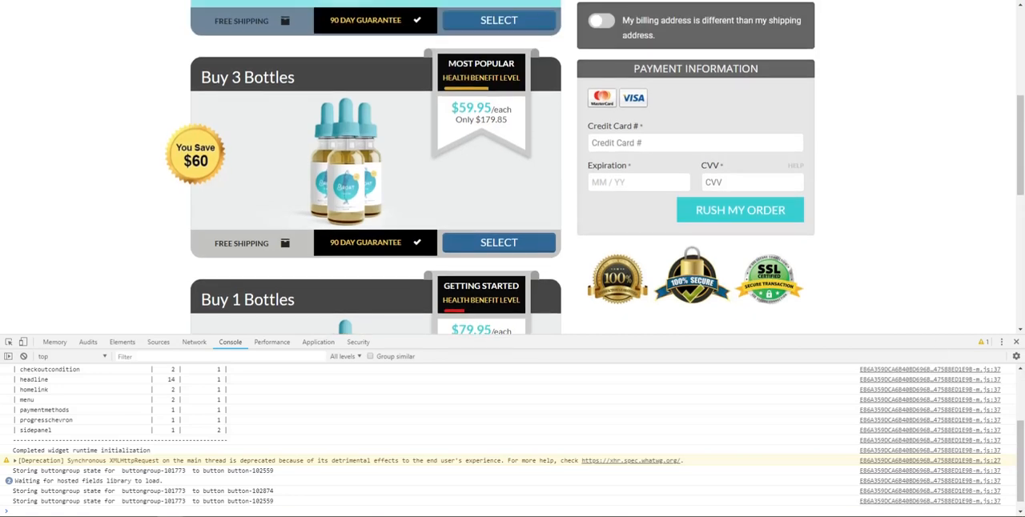
{"action": "scroll", "coordinate": [565, 270], "scroll_direction": "up", "scroll_amount": 2}
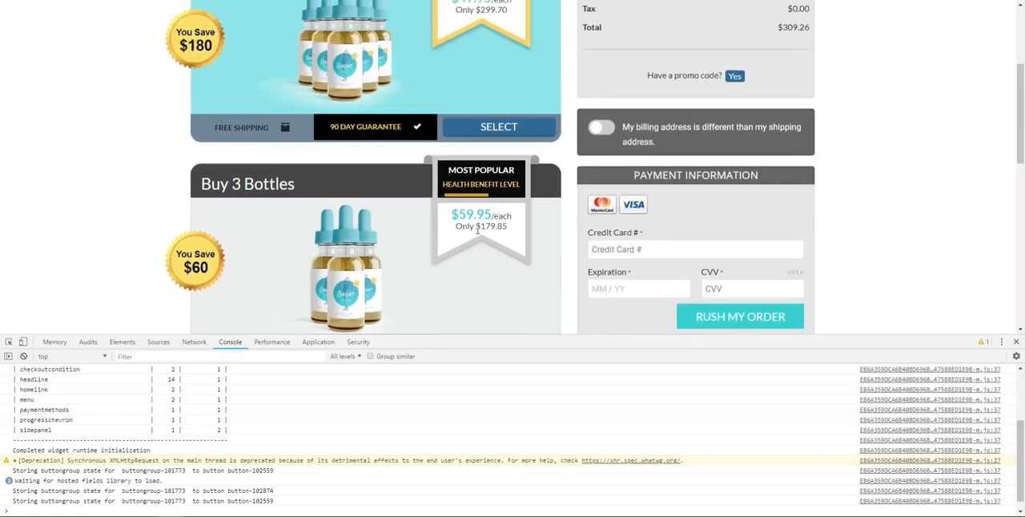
{"action": "left_click_drag", "start_coordinate": [453, 214], "coordinate": [528, 230]}
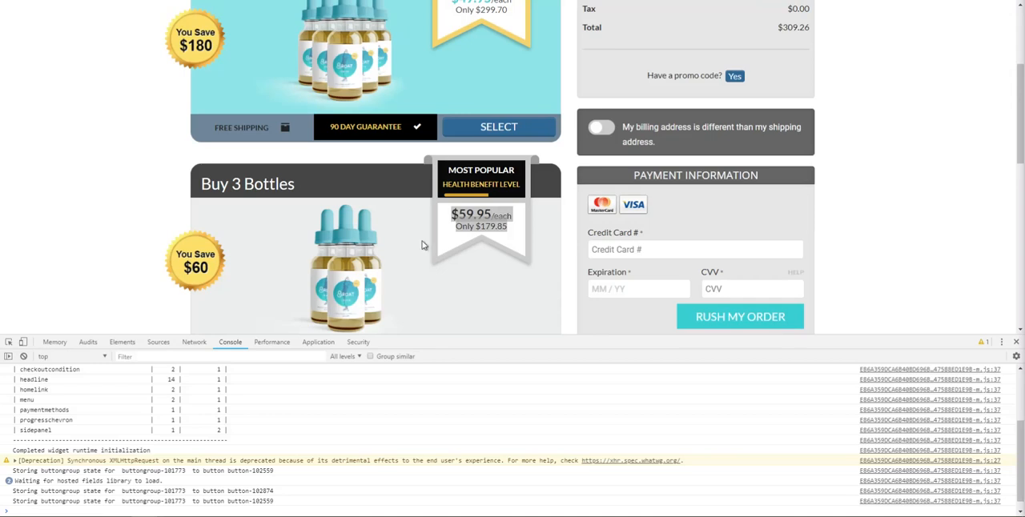
{"action": "scroll", "coordinate": [423, 245], "scroll_direction": "down", "scroll_amount": 3}
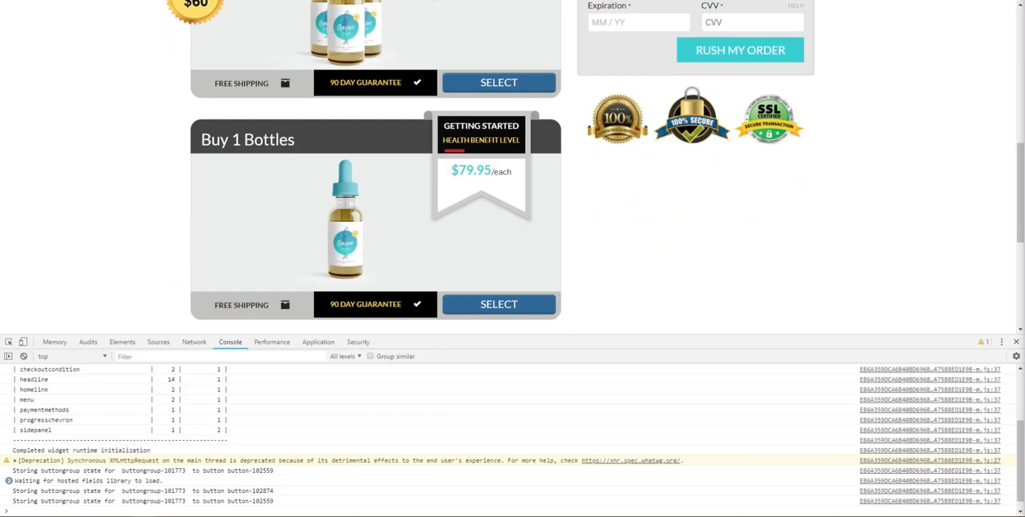
In the visual editor, replace the HTML source of the 3-bottle ribbon's price text with the copied markup that wraps "/each" and the total in a span
{"action": "left_click", "coordinate": [127, 491]}
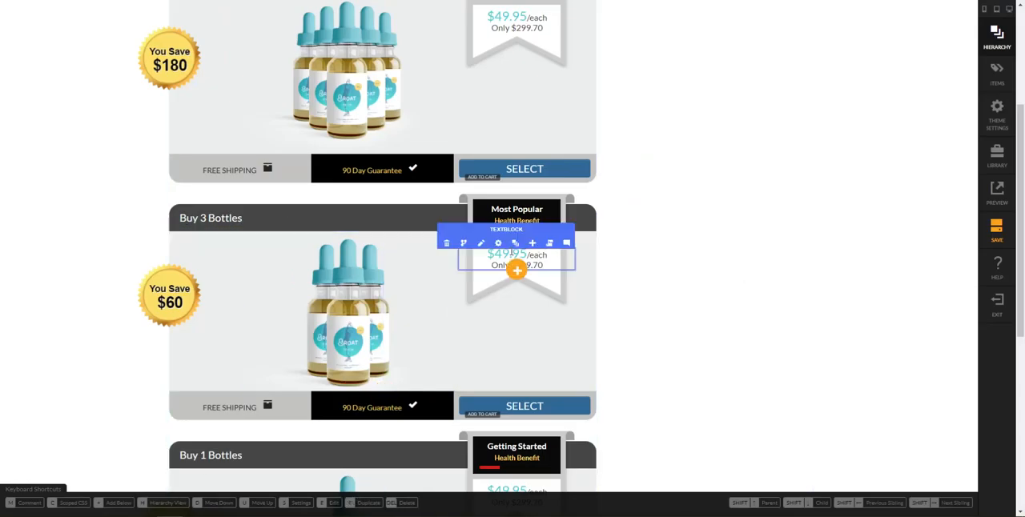
{"action": "left_click", "coordinate": [499, 245]}
{"action": "left_click", "coordinate": [499, 245]}
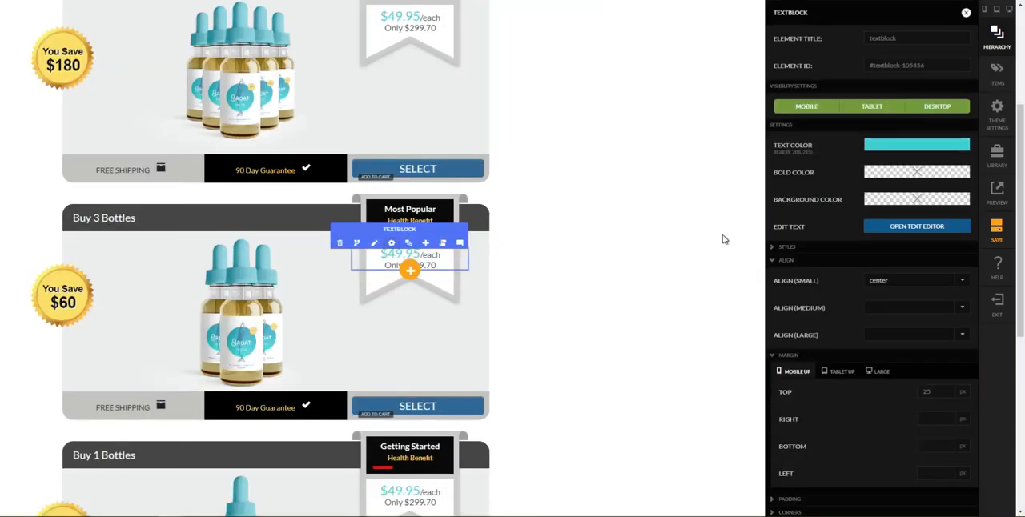
{"action": "left_click", "coordinate": [898, 230]}
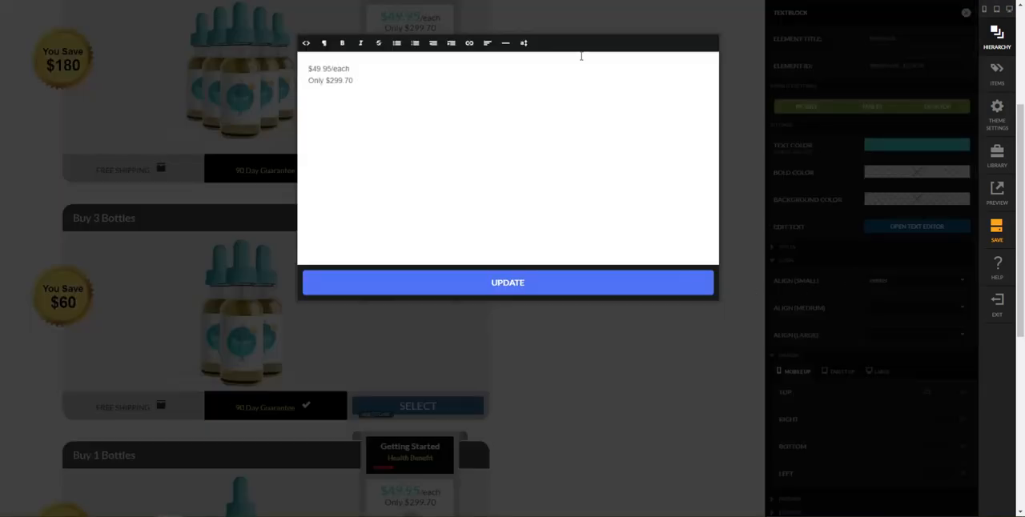
{"action": "left_click", "coordinate": [306, 42]}
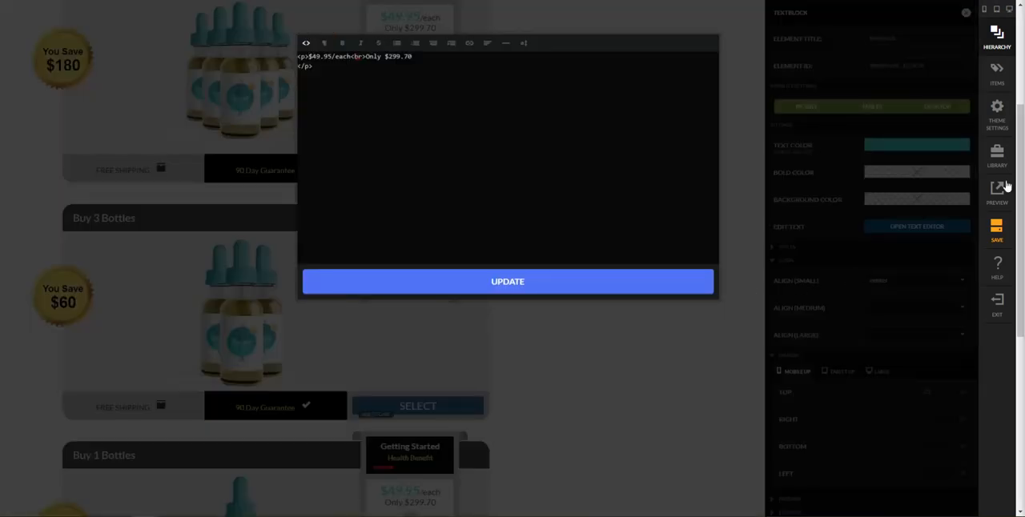
{"action": "key", "text": "ctrl+a"}
{"action": "type", "text": "<p>$49.95<span>/each<br>Only $299.70</span> </p>"}
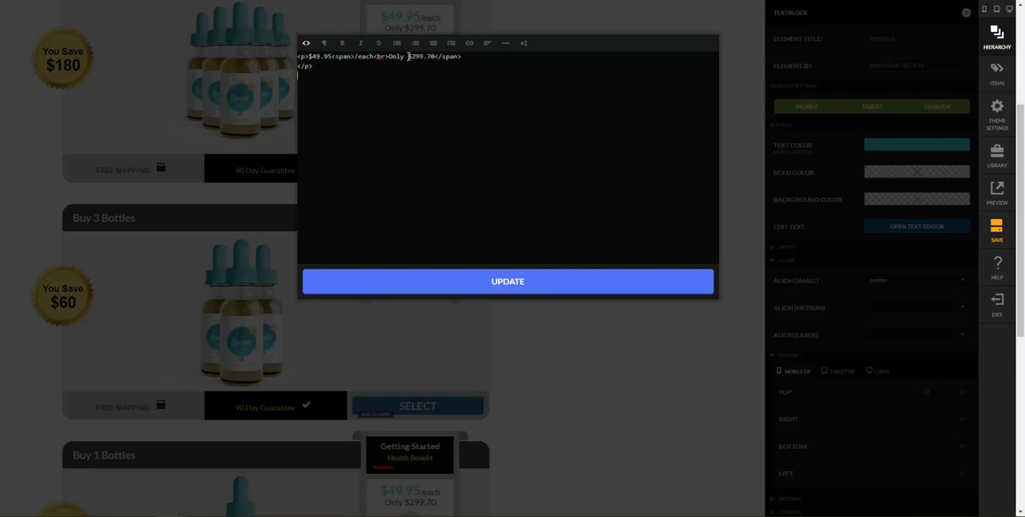
Set the 3-bottle price text to $59.95/each and "Only $179.85", then update the textblock and close its settings
{"action": "key", "text": "BackSpace"}
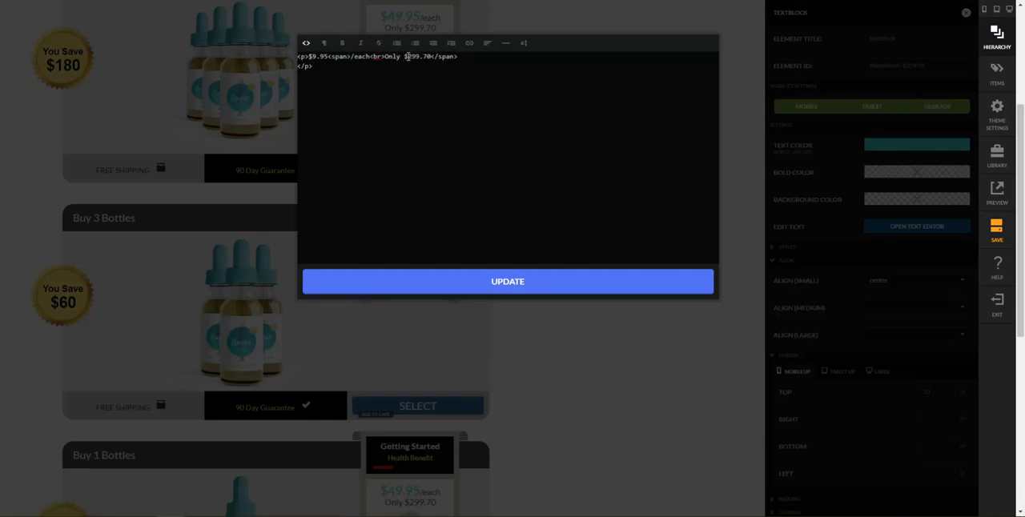
{"action": "type", "text": "5"}
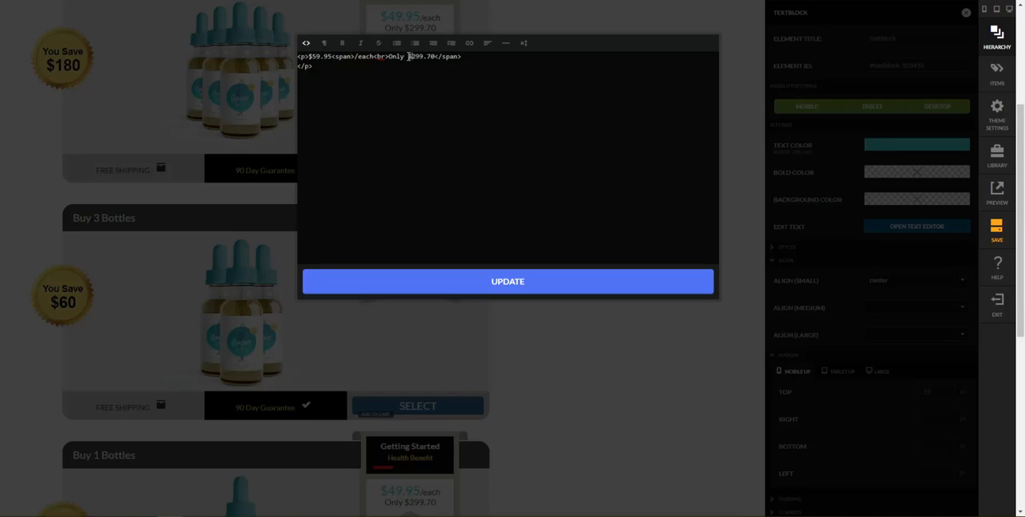
{"action": "type", "text": "179.85"}
{"action": "left_click", "coordinate": [609, 284]}
{"action": "left_click", "coordinate": [631, 352]}
Open the HTML source of the 1-bottle ribbon's price text and set the per-bottle price to $79.95
{"action": "scroll", "coordinate": [525, 395], "scroll_direction": "down", "scroll_amount": 2}
{"action": "left_click", "coordinate": [524, 395]}
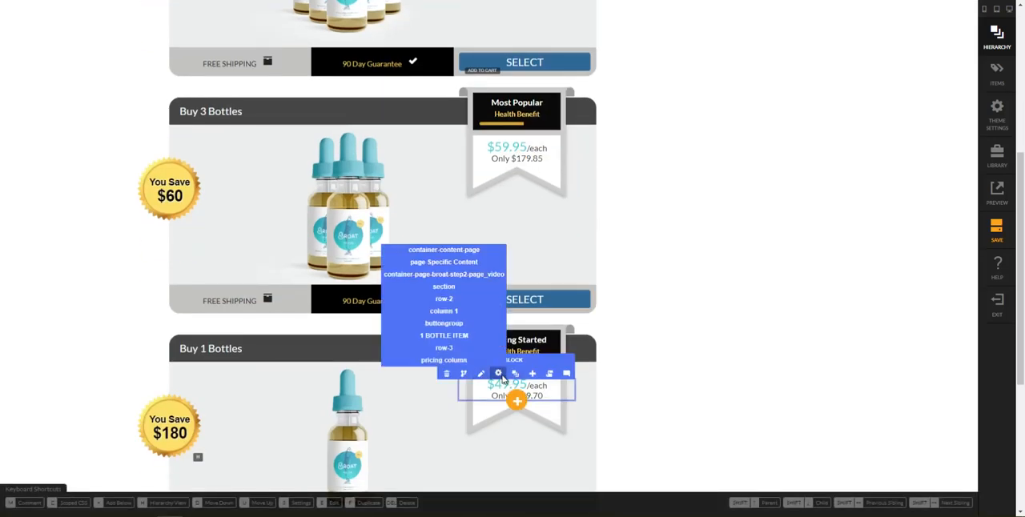
{"action": "left_click", "coordinate": [498, 374]}
{"action": "left_click", "coordinate": [927, 227]}
{"action": "left_click", "coordinate": [306, 42]}
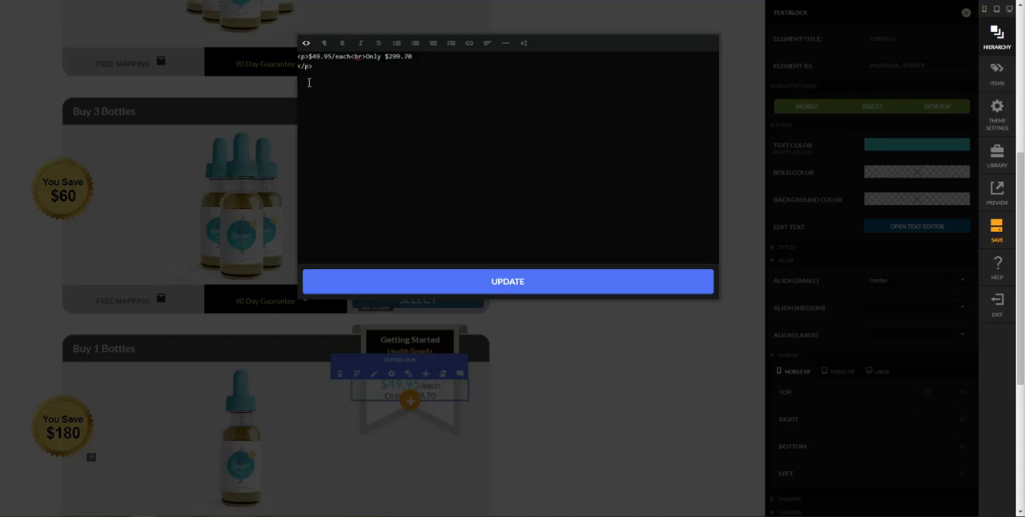
{"action": "key", "text": "BackSpace"}
{"action": "type", "text": "7"}
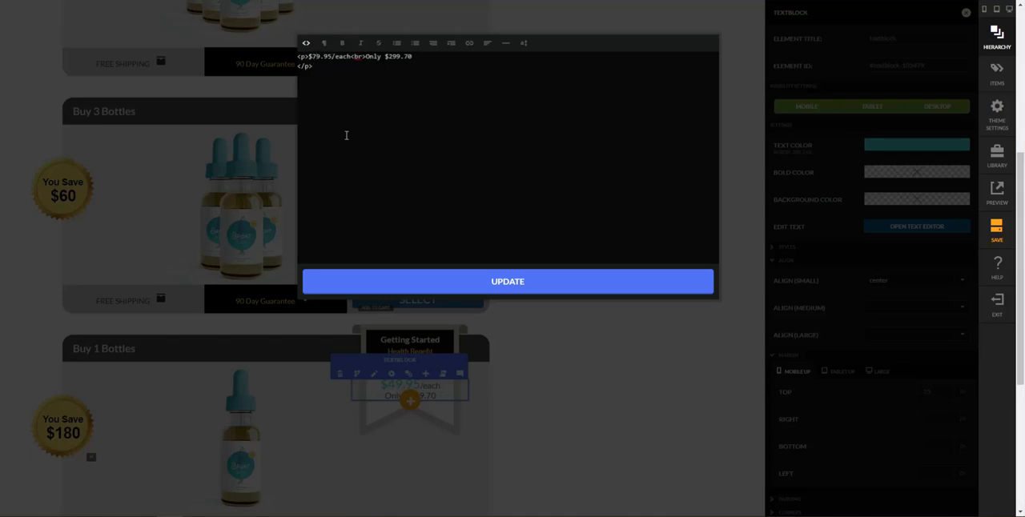
Remove the "Only $299.70" line from the 1-bottle price text, wrap "/each" in a span, and update the textblock
{"action": "key", "text": "shift+End"}
{"action": "key", "text": "Delete"}
{"action": "key", "text": "Delete"}
{"action": "type", "text": "<span>"}
{"action": "left_click", "coordinate": [523, 282]}
{"action": "left_click", "coordinate": [631, 362]}
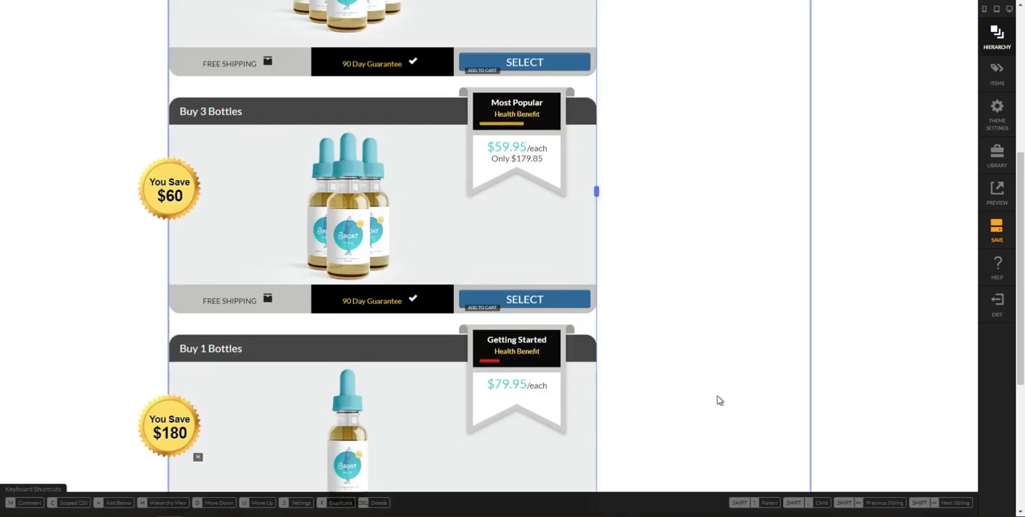
Examine the reference page's order summary, billing address switch and payment sections, toggling the different billing address option on and off
{"action": "scroll", "coordinate": [668, 388], "scroll_direction": "down", "scroll_amount": 1}
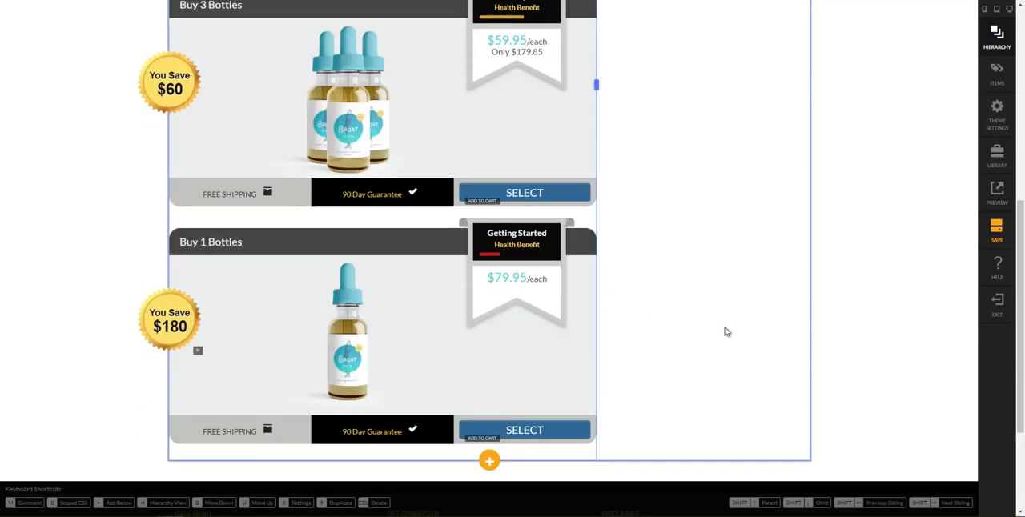
{"action": "scroll", "coordinate": [724, 331], "scroll_direction": "up", "scroll_amount": 3}
{"action": "mouse_move", "coordinate": [170, 516]}
{"action": "left_click", "coordinate": [223, 495]}
{"action": "scroll", "coordinate": [509, 186], "scroll_direction": "up", "scroll_amount": 4}
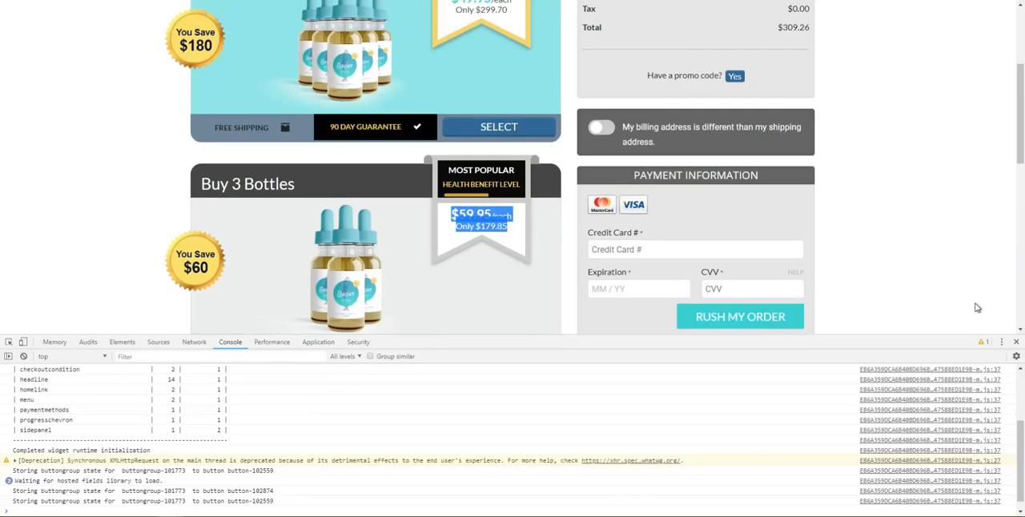
{"action": "key", "text": "F12"}
{"action": "scroll", "coordinate": [576, 212], "scroll_direction": "up", "scroll_amount": 3}
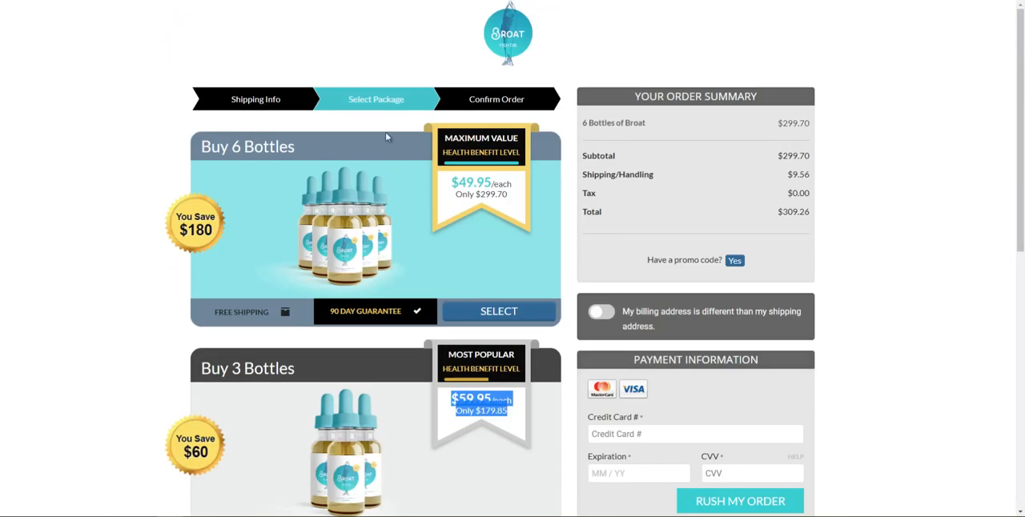
{"action": "scroll", "coordinate": [389, 99], "scroll_direction": "down", "scroll_amount": 5}
{"action": "scroll", "coordinate": [403, 229], "scroll_direction": "up", "scroll_amount": 4}
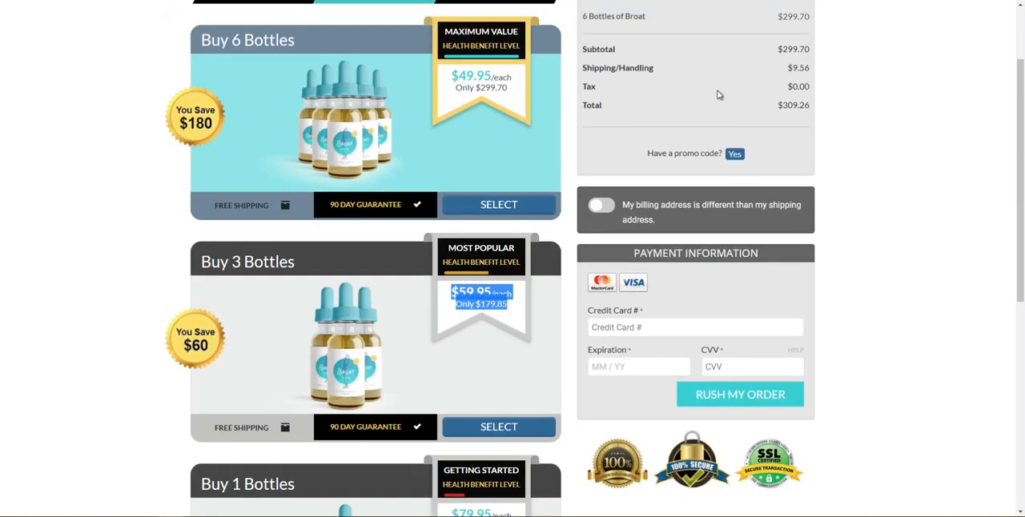
{"action": "scroll", "coordinate": [719, 94], "scroll_direction": "up", "scroll_amount": 2}
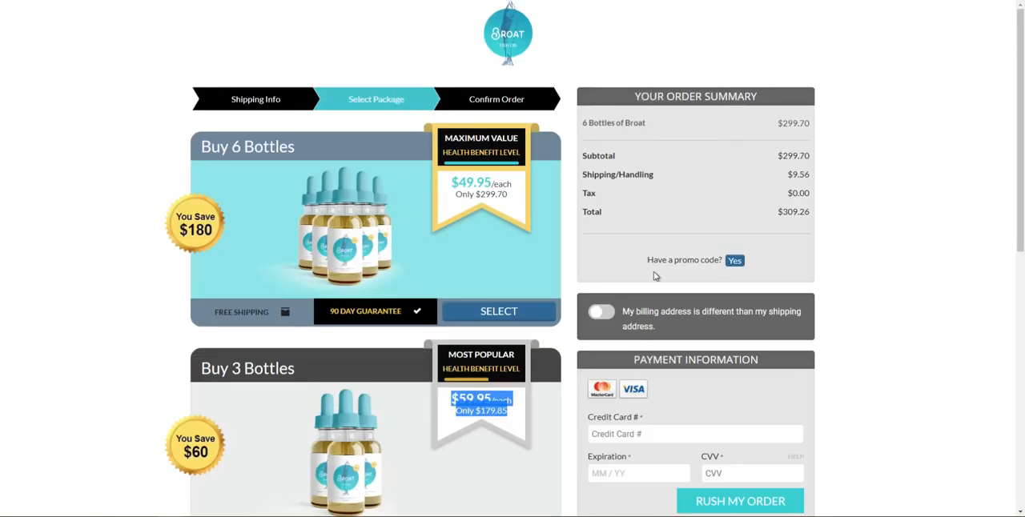
{"action": "scroll", "coordinate": [657, 266], "scroll_direction": "down", "scroll_amount": 1}
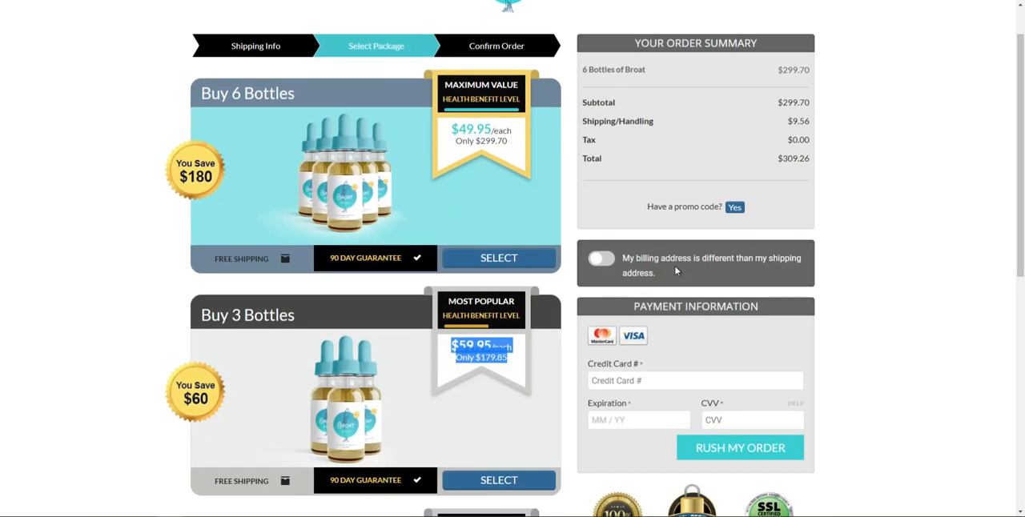
{"action": "left_click", "coordinate": [602, 260]}
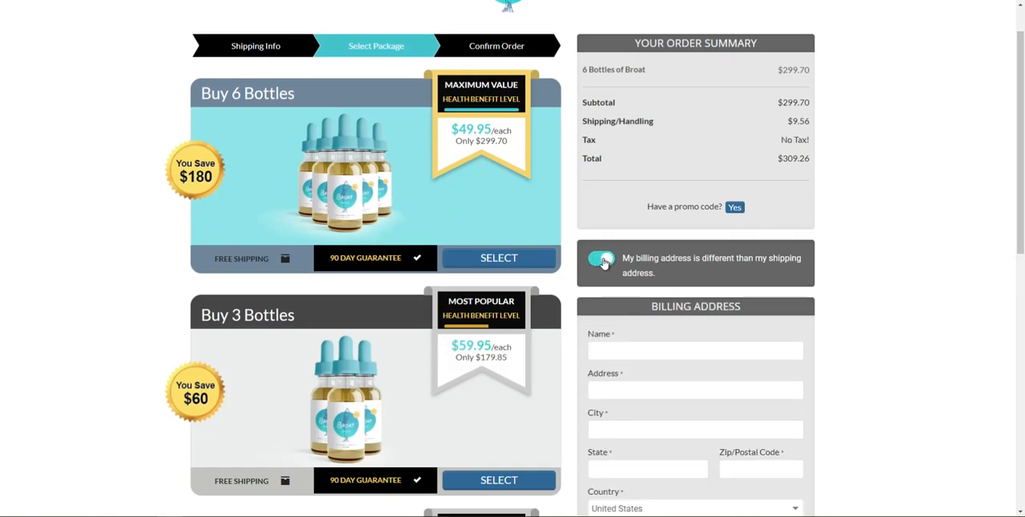
{"action": "left_click", "coordinate": [601, 259]}
{"action": "scroll", "coordinate": [604, 264], "scroll_direction": "down", "scroll_amount": 2}
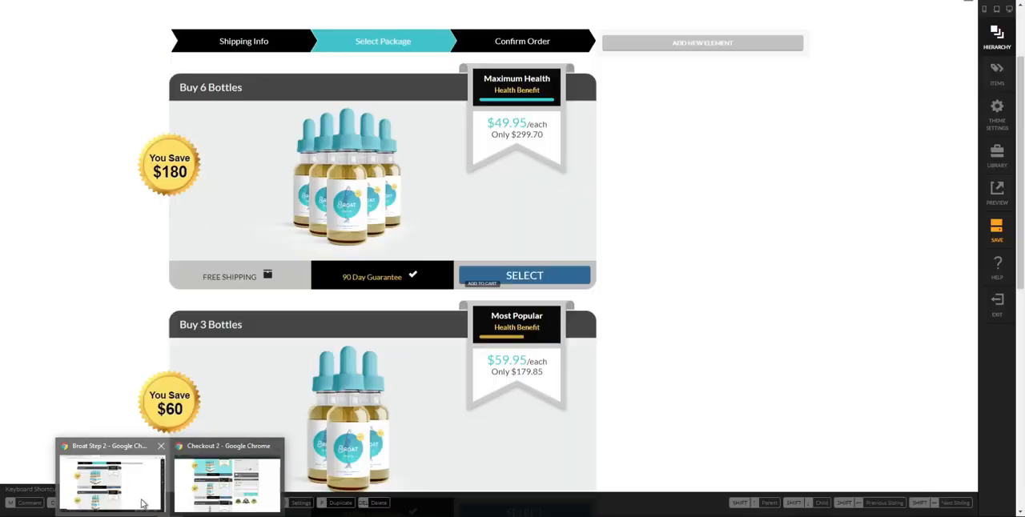
Return to the editor and rename Column 2 of Row-2 as "CHECKOUT COLUMN" in the page hierarchy
{"action": "left_click", "coordinate": [141, 496]}
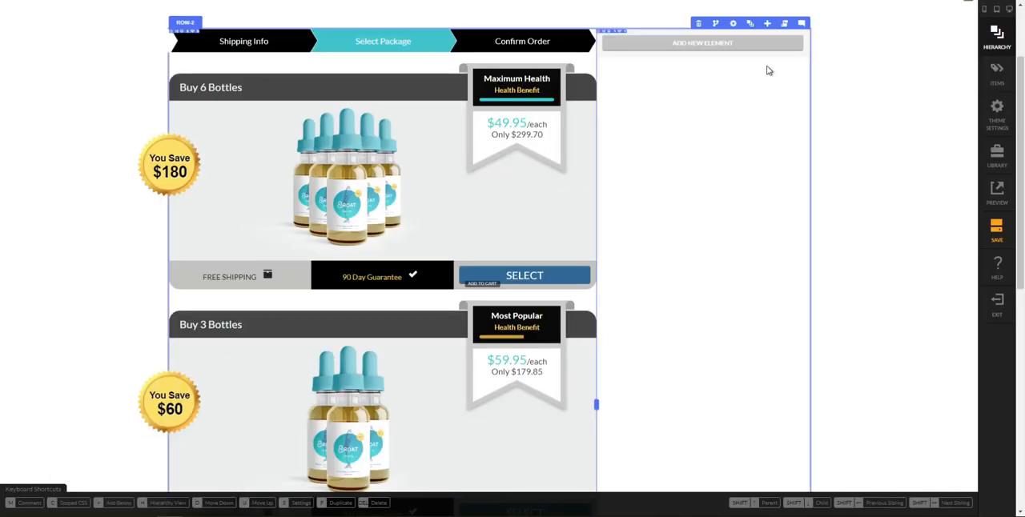
{"action": "left_click", "coordinate": [750, 24]}
{"action": "scroll", "coordinate": [850, 317], "scroll_direction": "down", "scroll_amount": 2}
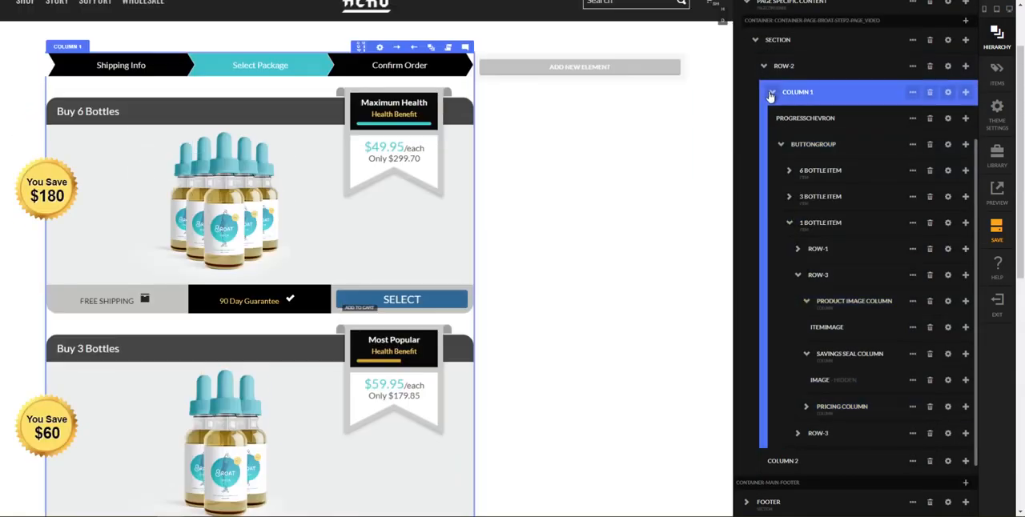
{"action": "left_click", "coordinate": [771, 91]}
{"action": "double_click", "coordinate": [817, 119]}
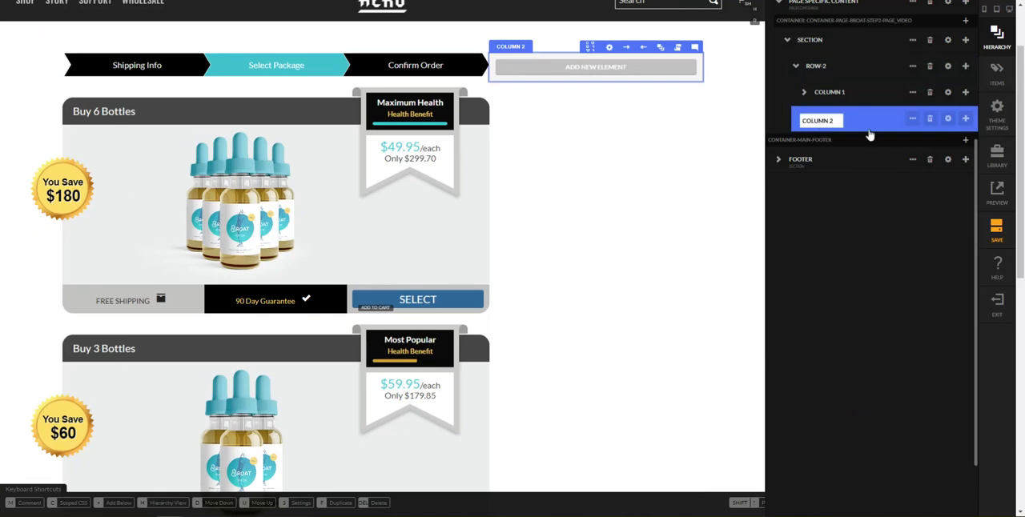
{"action": "key", "text": "ctrl+a"}
{"action": "type", "text": "CHECKOUT COLUMN"}
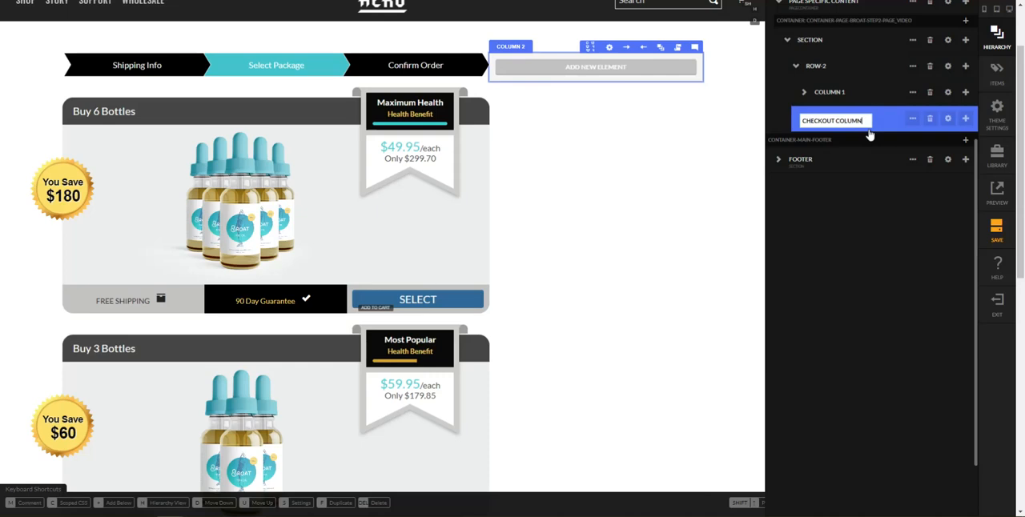
{"action": "key", "text": "Return"}
Rename Column 1 of Row-2 as "SELECT PACKAGE COLUMN"
{"action": "double_click", "coordinate": [843, 95]}
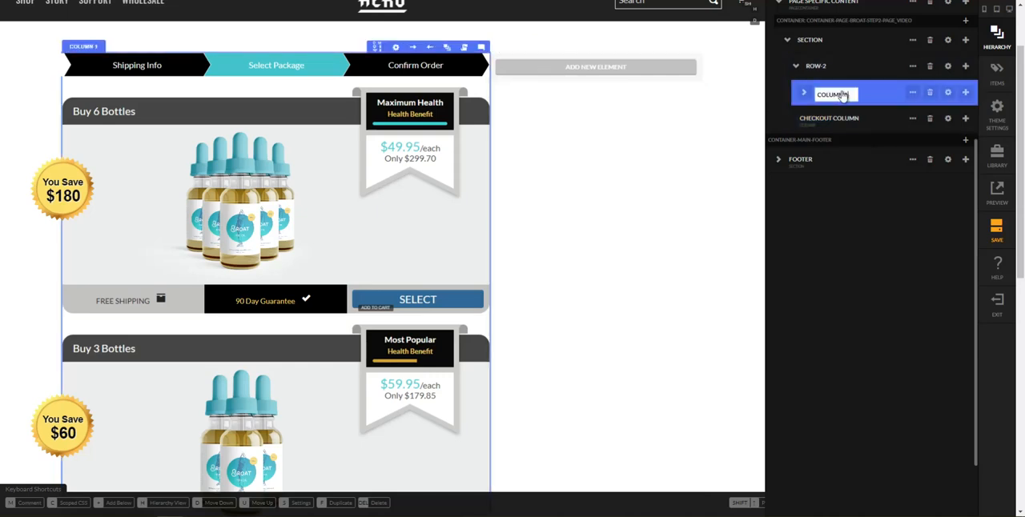
{"action": "key", "text": "ctrl+a"}
{"action": "type", "text": "SELECT PACKAGE COLUMN"}
{"action": "key", "text": "Return"}
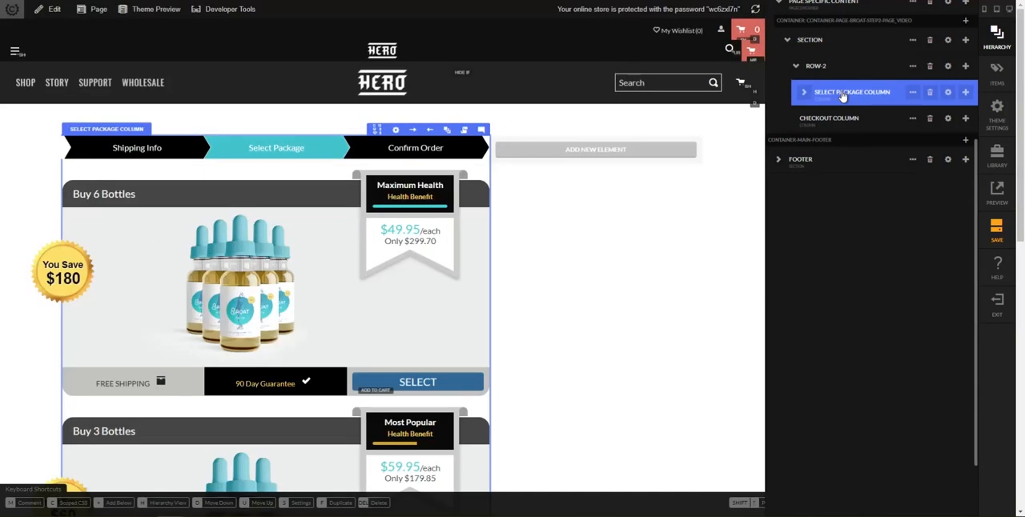
Add a Checkout Condition element as a child of the checkout column
{"action": "left_click", "coordinate": [965, 121]}
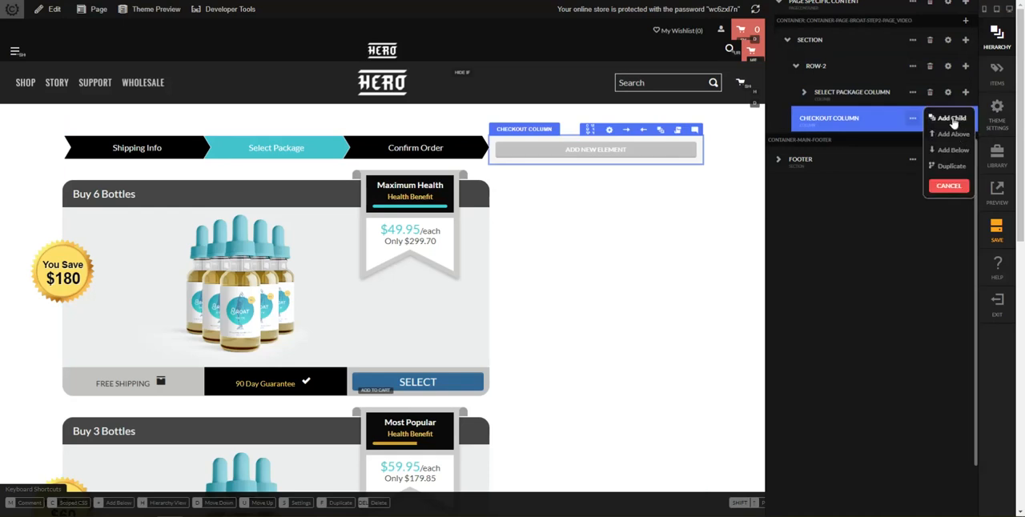
{"action": "left_click", "coordinate": [953, 120]}
{"action": "type", "text": "checkout cond"}
{"action": "key", "text": "BackSpace"}
{"action": "key", "text": "BackSpace"}
{"action": "key", "text": "BackSpace"}
{"action": "key", "text": "BackSpace"}
{"action": "key", "text": "BackSpace"}
{"action": "type", "text": "out condi"}
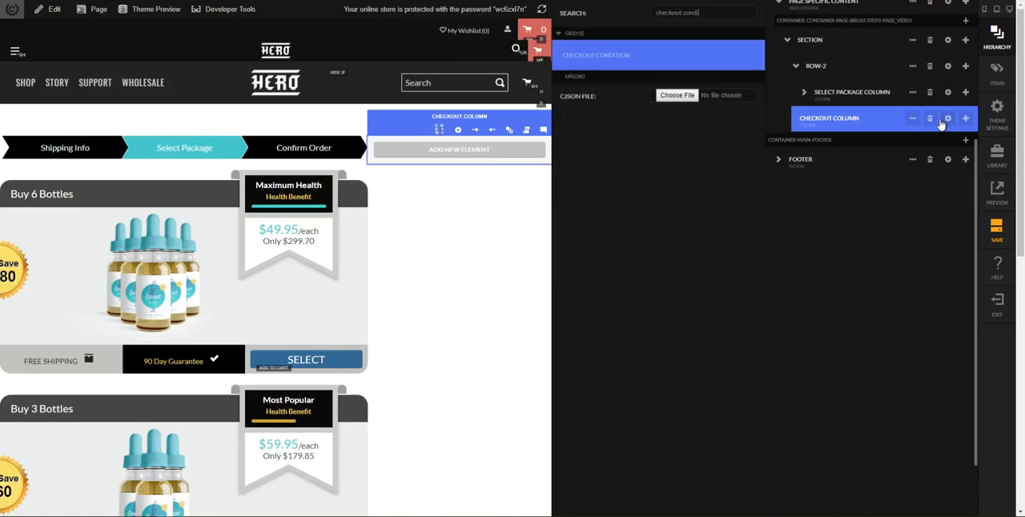
{"action": "key", "text": "Return"}
Set the checkout condition element to match when an item is in the cart ("item in cart")
{"action": "left_click", "coordinate": [642, 169]}
{"action": "scroll", "coordinate": [665, 241], "scroll_direction": "down", "scroll_amount": 5}
{"action": "scroll", "coordinate": [689, 250], "scroll_direction": "down", "scroll_amount": 1}
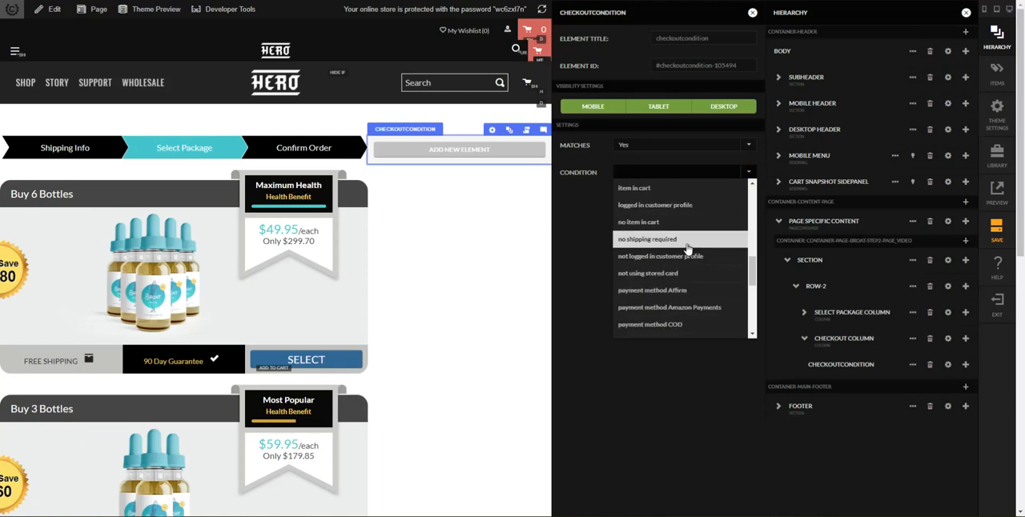
{"action": "scroll", "coordinate": [685, 258], "scroll_direction": "up", "scroll_amount": 1}
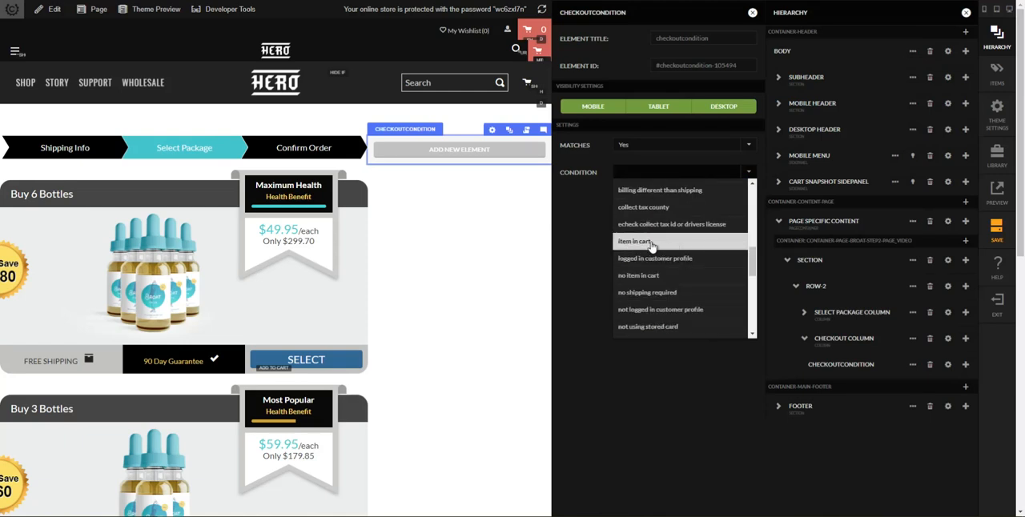
{"action": "left_click", "coordinate": [651, 243]}
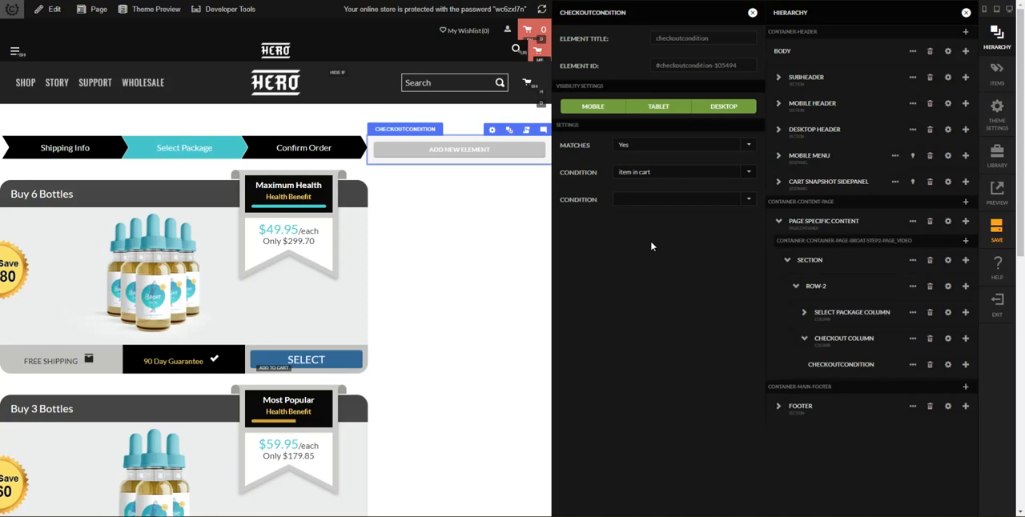
{"action": "left_click", "coordinate": [753, 15]}
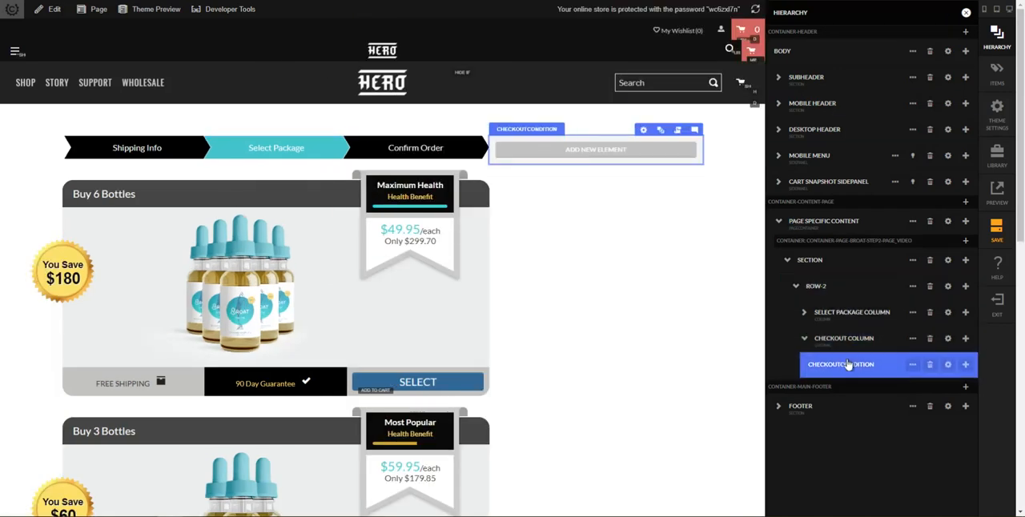
Duplicate the checkout condition within the checkout column and set the copy's condition to "no item in cart"
{"action": "left_click", "coordinate": [965, 366]}
{"action": "left_click", "coordinate": [950, 412]}
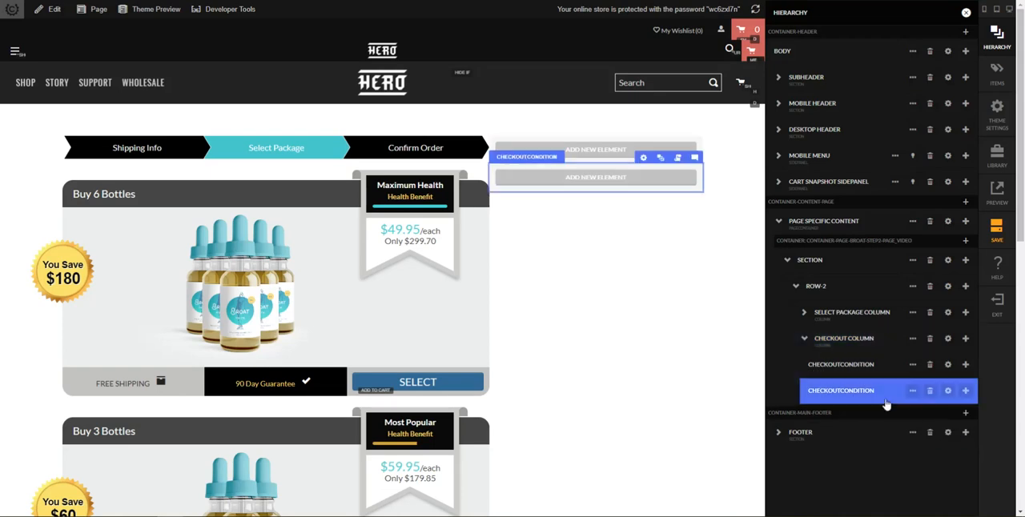
{"action": "left_click", "coordinate": [948, 392]}
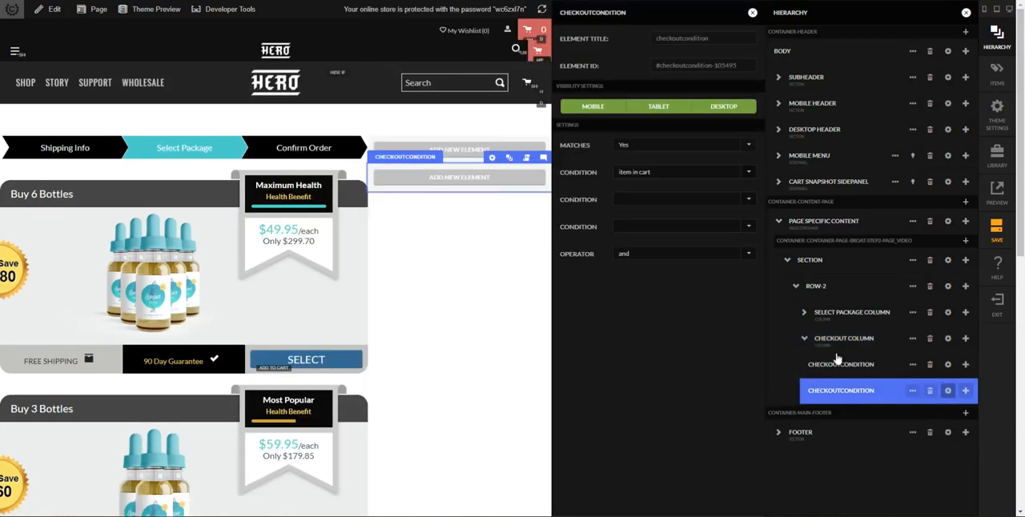
{"action": "left_click", "coordinate": [642, 173]}
{"action": "scroll", "coordinate": [648, 240], "scroll_direction": "down", "scroll_amount": 3}
{"action": "left_click", "coordinate": [652, 297]}
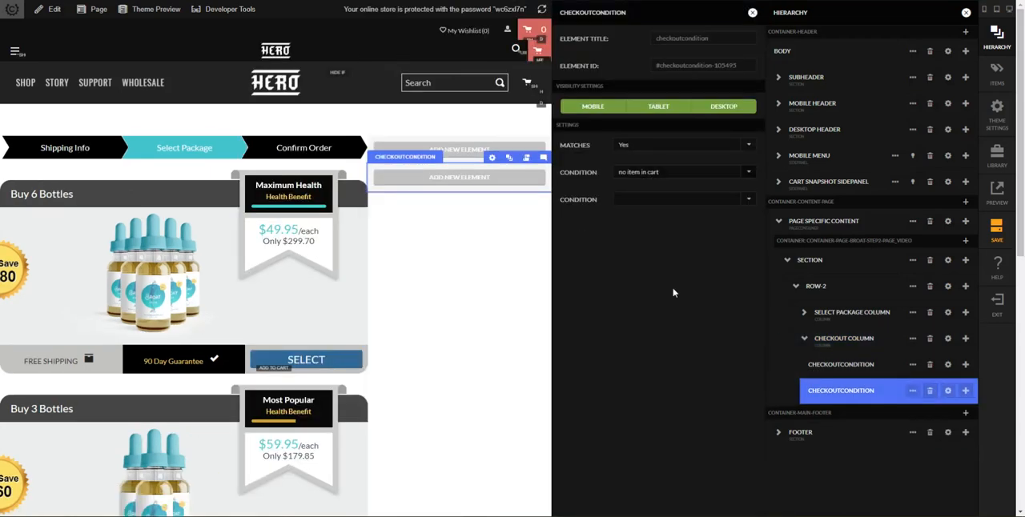
{"action": "left_click", "coordinate": [751, 14]}
Rename the first checkout condition in the hierarchy as "HAS ITEMS IN CART"
{"action": "double_click", "coordinate": [863, 369]}
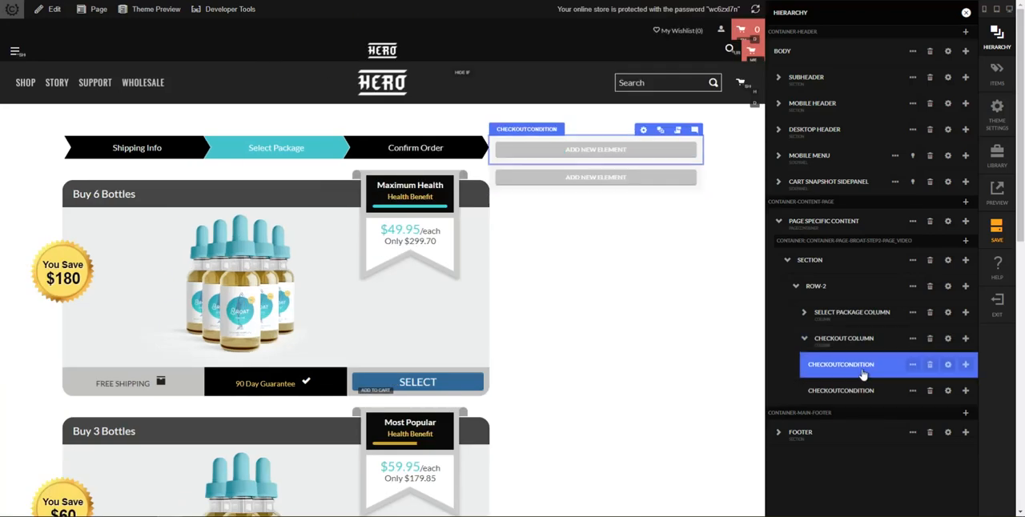
{"action": "double_click", "coordinate": [863, 370]}
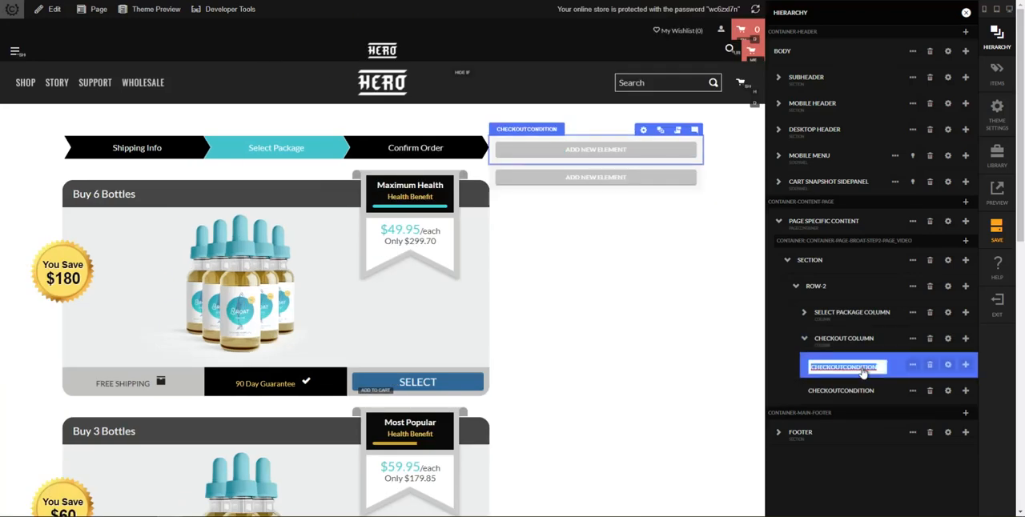
{"action": "type", "text": "HAS ITEMS IN CART"}
{"action": "key", "text": "Return"}
Rename the second checkout condition in the hierarchy as "NO ITEMS IN CART"
{"action": "double_click", "coordinate": [843, 391]}
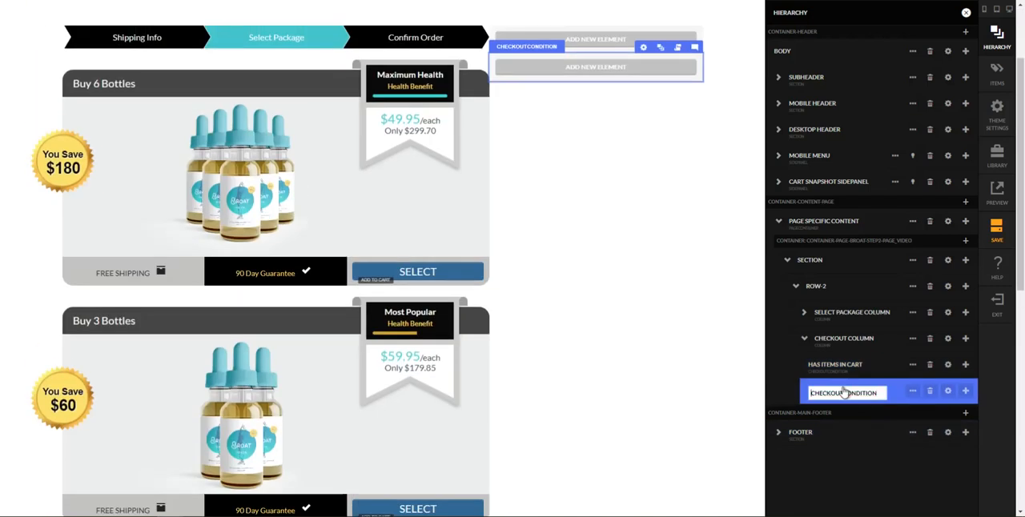
{"action": "key", "text": "ctrl+a"}
{"action": "type", "text": "NM"}
{"action": "type", "text": " ITEMS IN CART"}
{"action": "key", "text": "Return"}
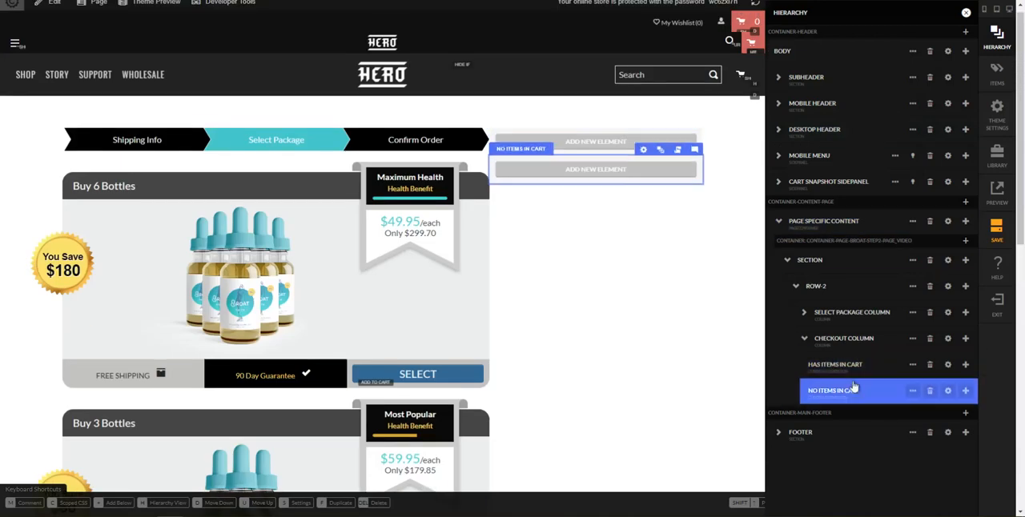
{"action": "left_click", "coordinate": [856, 367]}
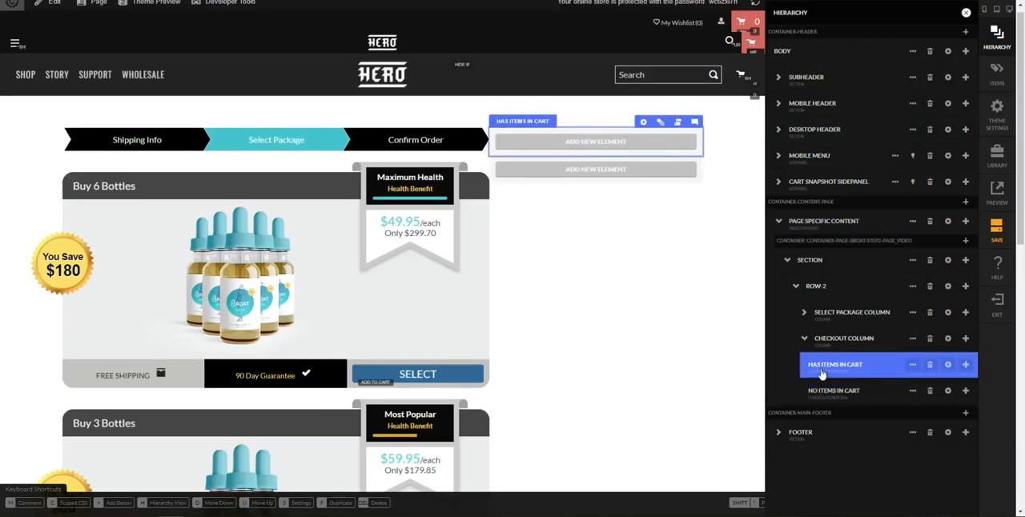
{"action": "key", "text": "h"}
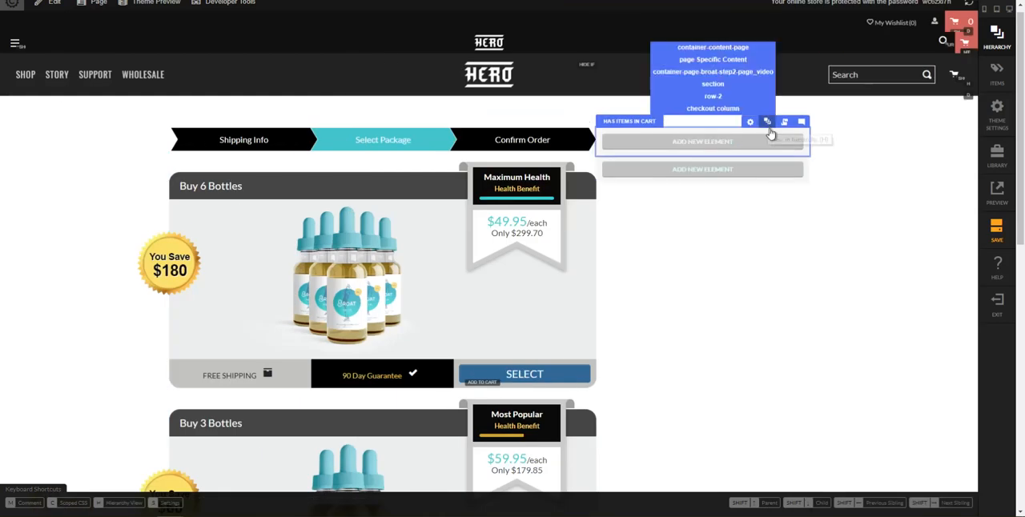
{"action": "left_click", "coordinate": [782, 123]}
{"action": "key", "text": "h"}
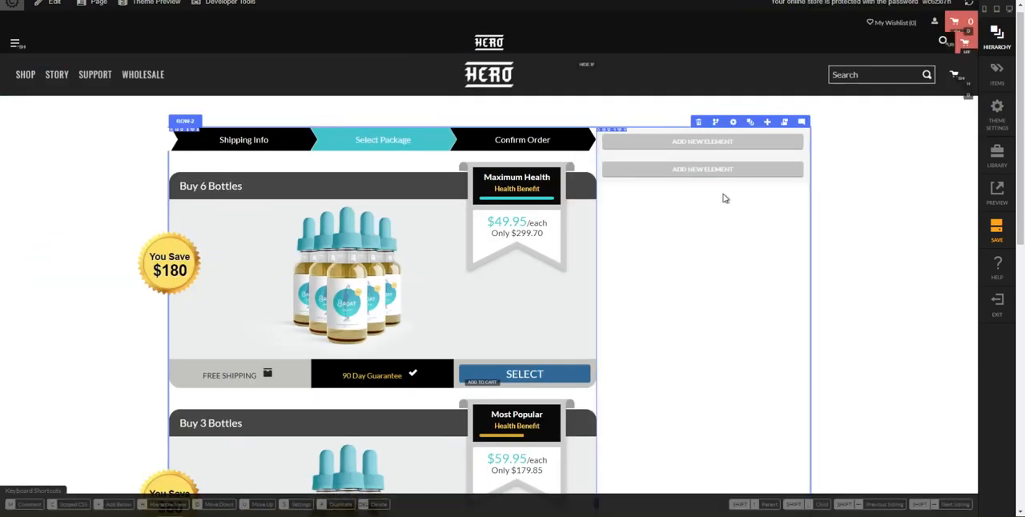
{"action": "left_click", "coordinate": [766, 123]}
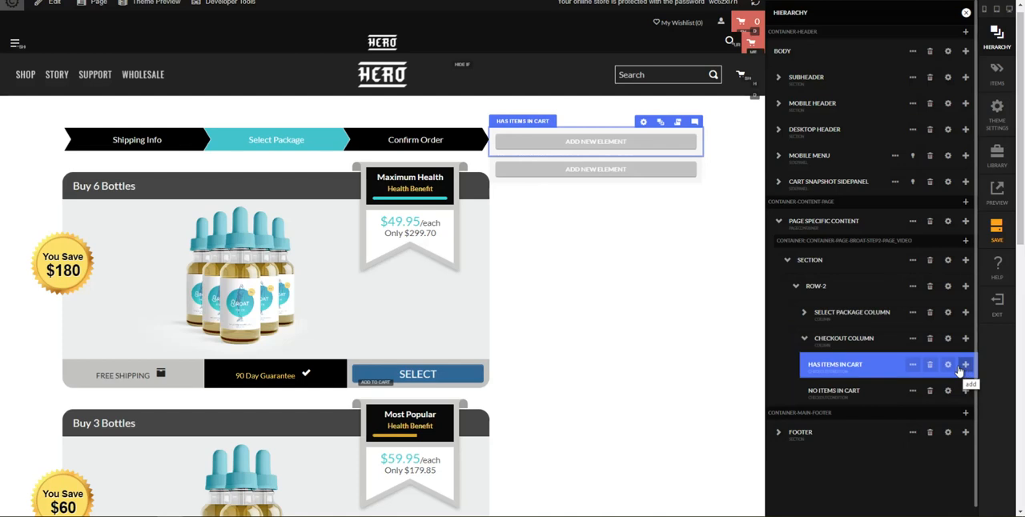
{"action": "left_click", "coordinate": [657, 376]}
Load the saved checkout CJSON file and add its Single Page Checkout section to the page specific content container
{"action": "left_click", "coordinate": [789, 261]}
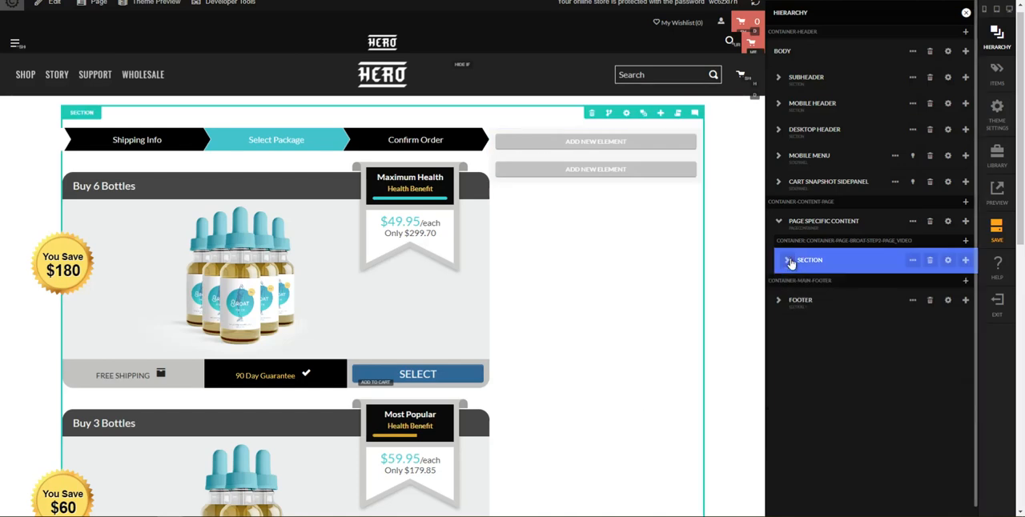
{"action": "left_click", "coordinate": [965, 241]}
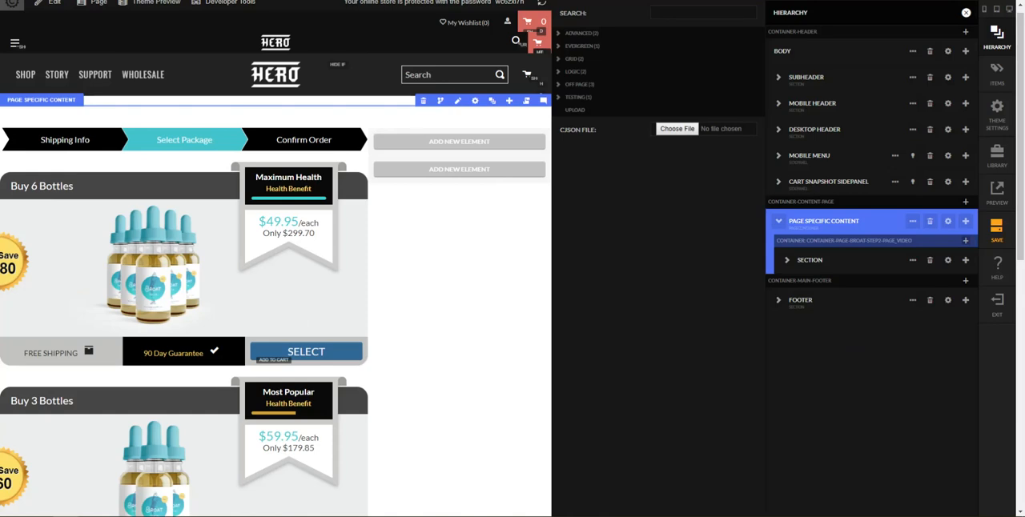
{"action": "left_click_drag", "start_coordinate": [1024, 196], "coordinate": [682, 128]}
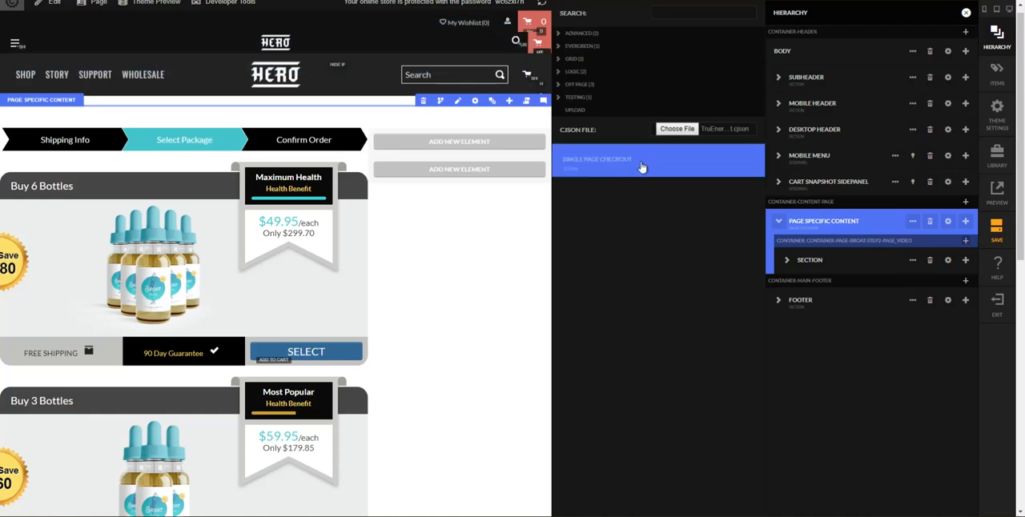
{"action": "left_click", "coordinate": [641, 163]}
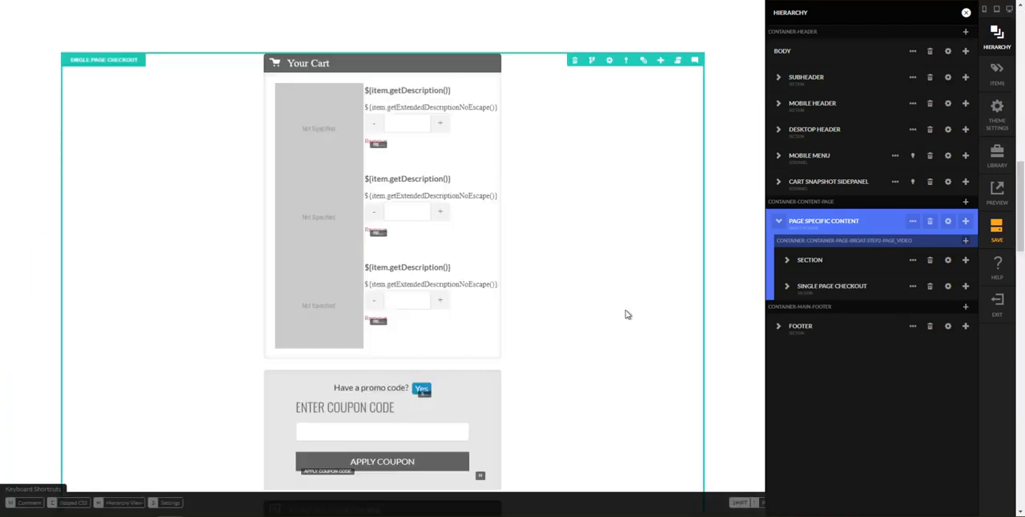
Compare the imported section's cart with the item line and totals rows of the reference page's order summary
{"action": "scroll", "coordinate": [627, 313], "scroll_direction": "down", "scroll_amount": 2}
{"action": "scroll", "coordinate": [656, 311], "scroll_direction": "up", "scroll_amount": 3}
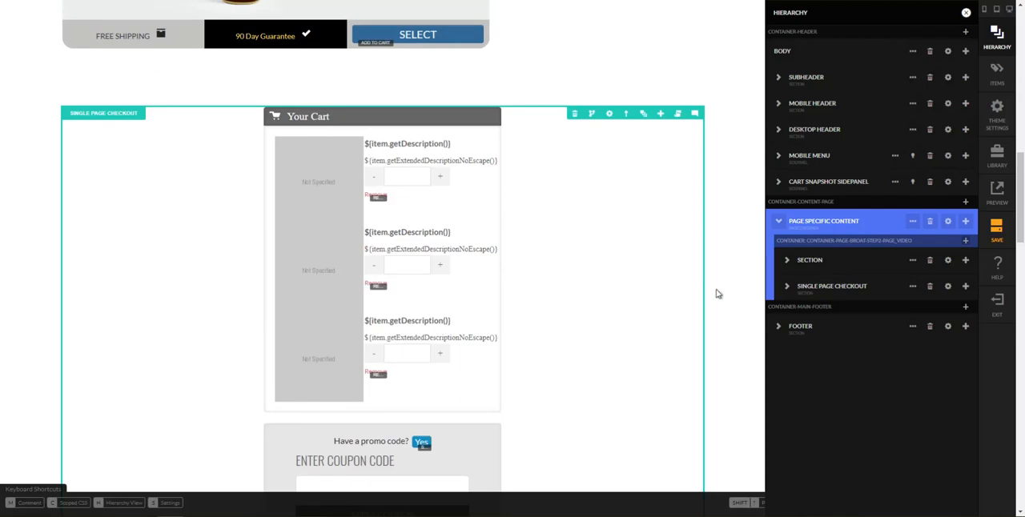
{"action": "key", "text": "h"}
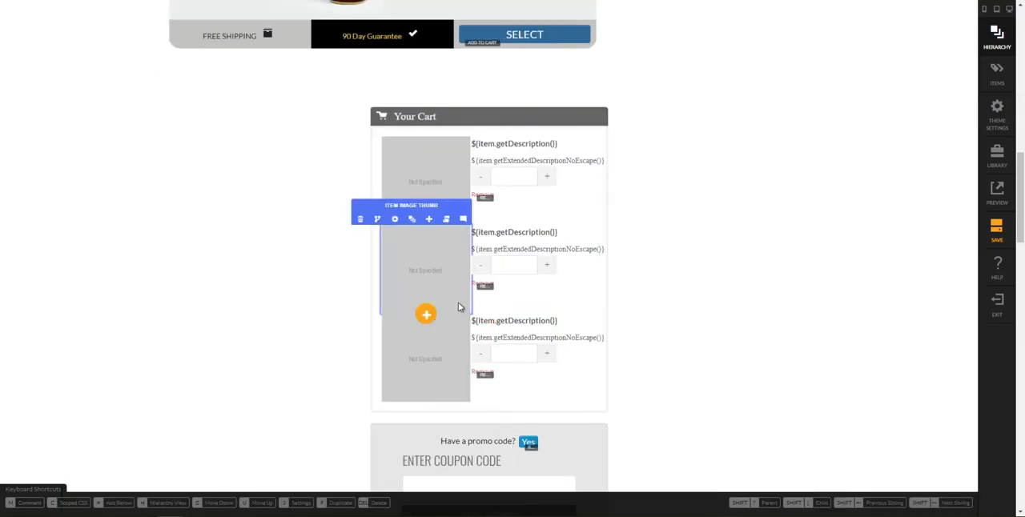
{"action": "scroll", "coordinate": [478, 352], "scroll_direction": "down", "scroll_amount": 1}
{"action": "scroll", "coordinate": [477, 352], "scroll_direction": "up", "scroll_amount": 1}
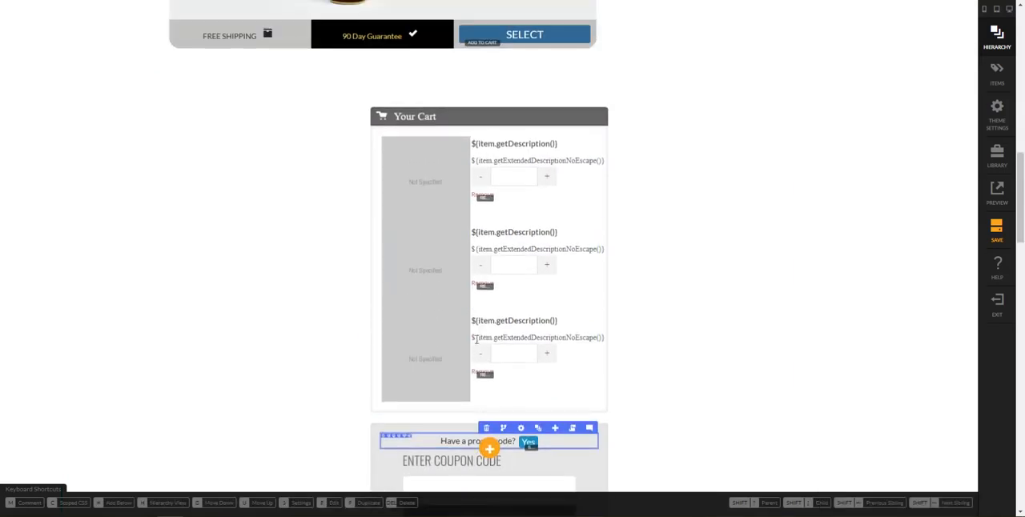
{"action": "left_click", "coordinate": [216, 486]}
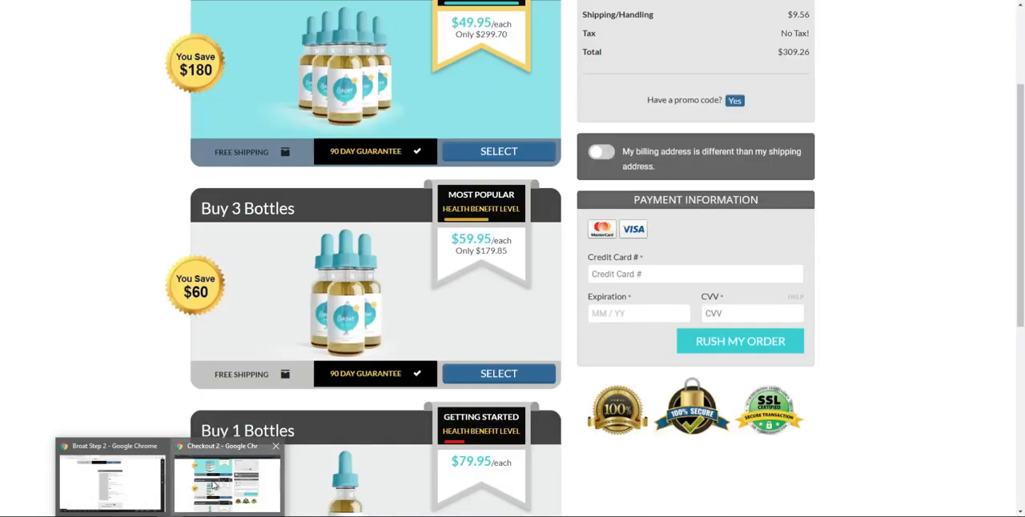
{"action": "scroll", "coordinate": [649, 141], "scroll_direction": "up", "scroll_amount": 2}
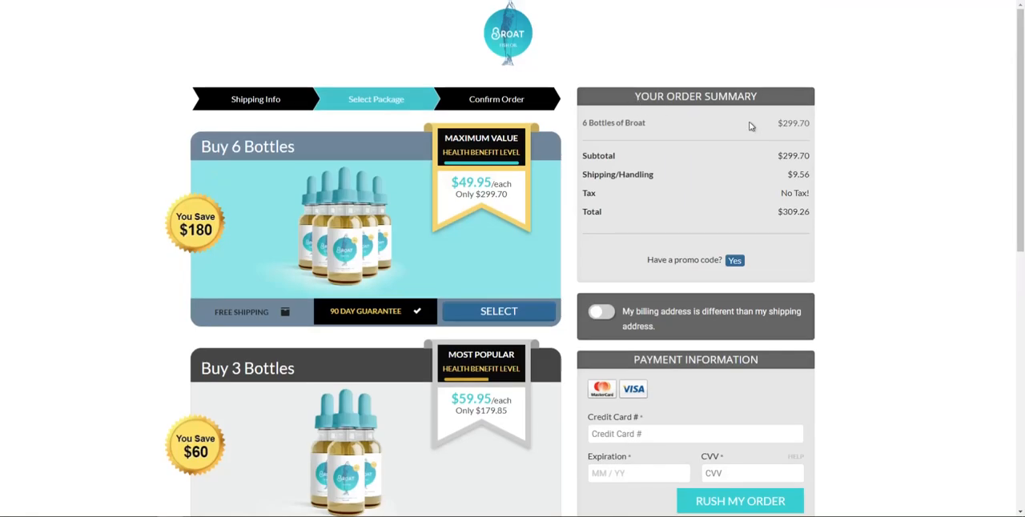
{"action": "left_click_drag", "start_coordinate": [604, 123], "coordinate": [815, 126]}
{"action": "left_click", "coordinate": [662, 161]}
{"action": "left_click_drag", "start_coordinate": [582, 159], "coordinate": [818, 222]}
{"action": "left_click", "coordinate": [802, 218]}
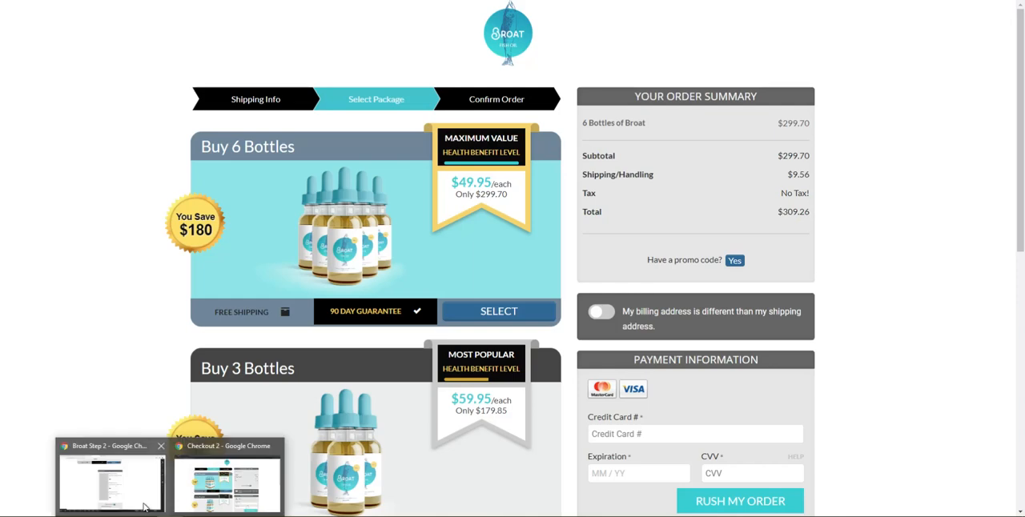
Return to the editor and expand the checkout form of the Single Page Checkout section in the hierarchy
{"action": "left_click", "coordinate": [227, 481]}
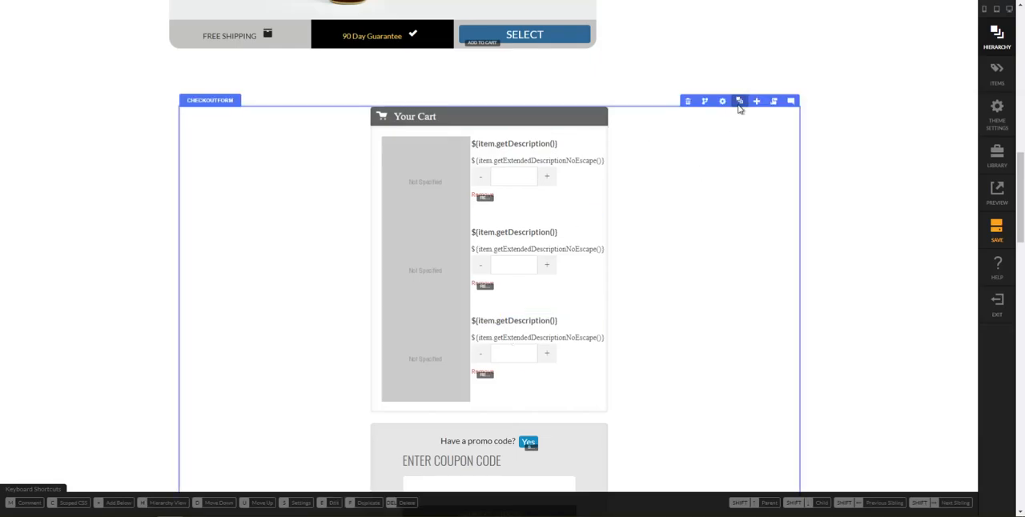
{"action": "key", "text": "h"}
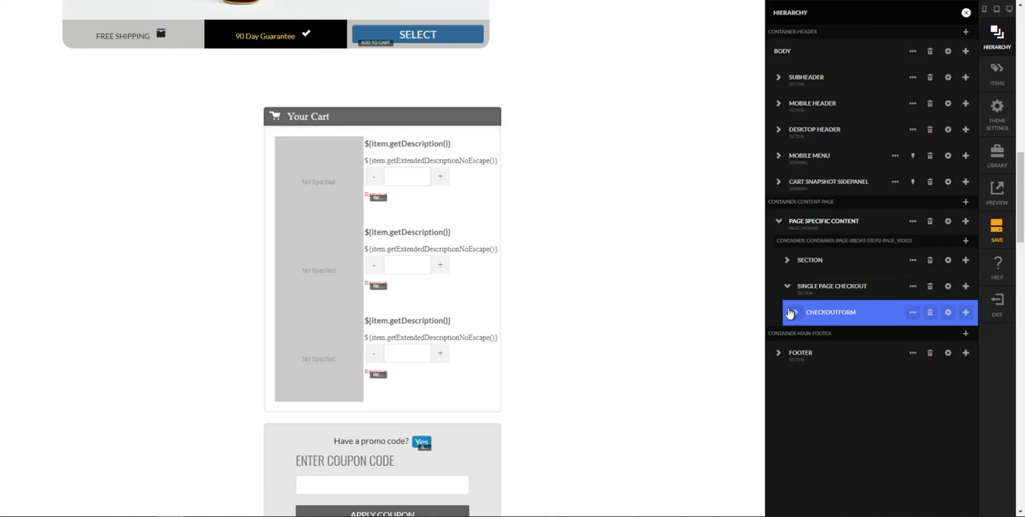
{"action": "left_click", "coordinate": [798, 313]}
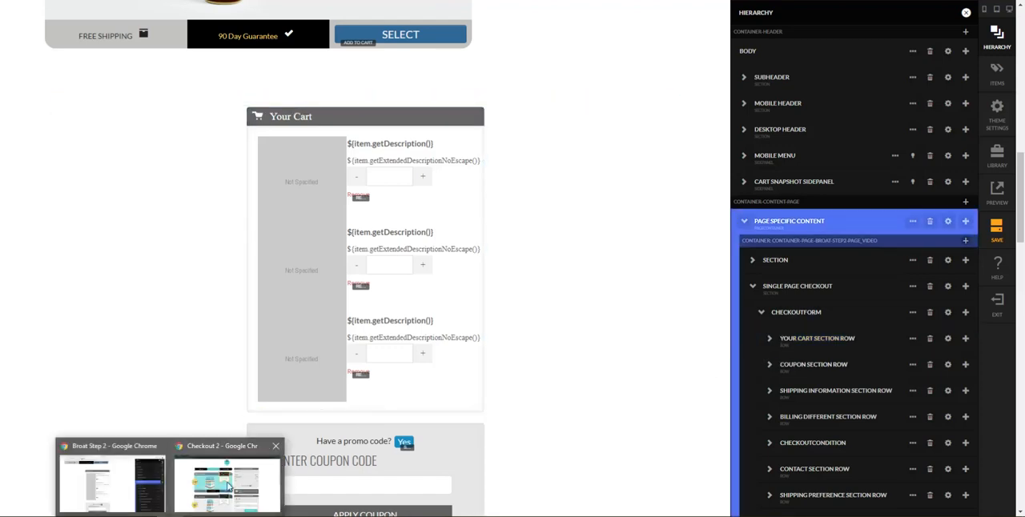
Examine the item description and price in the reference page's order summary
{"action": "left_click", "coordinate": [237, 475]}
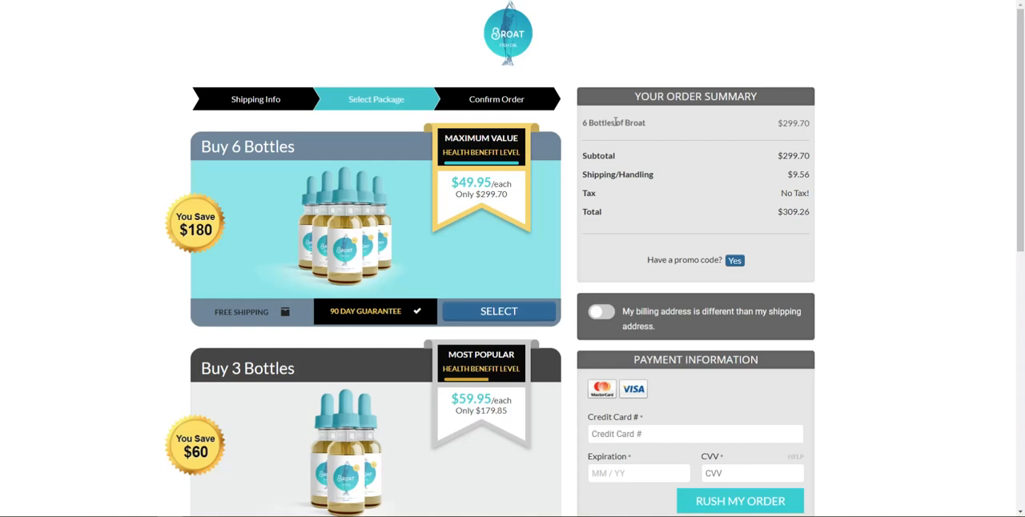
{"action": "left_click_drag", "start_coordinate": [581, 126], "coordinate": [647, 122]}
{"action": "left_click", "coordinate": [793, 122]}
{"action": "left_click_drag", "start_coordinate": [778, 126], "coordinate": [814, 126]}
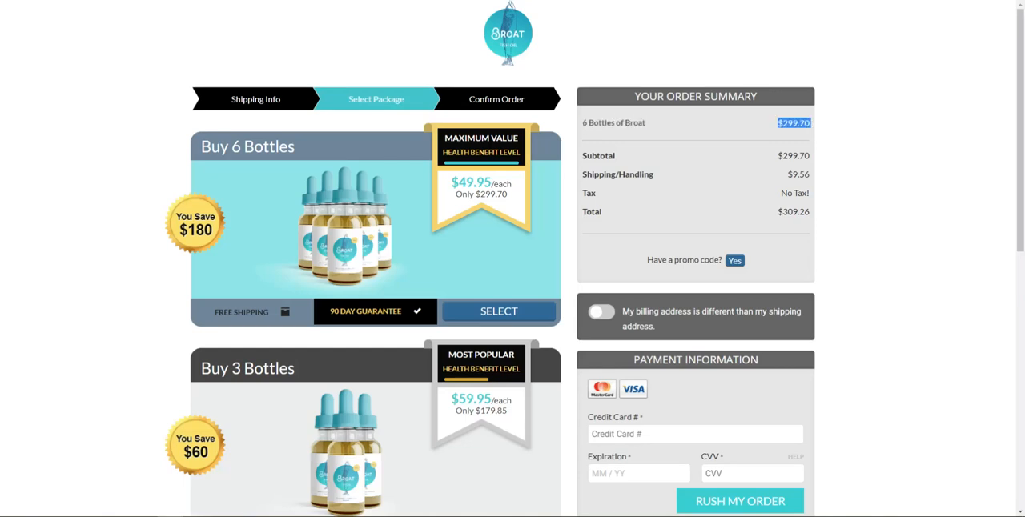
Return to the editor and expand the Your Cart section row in the hierarchy down to its checkout section content row
{"action": "left_click", "coordinate": [170, 515]}
{"action": "left_click", "coordinate": [145, 502]}
{"action": "left_click", "coordinate": [778, 340]}
{"action": "left_click", "coordinate": [769, 339]}
{"action": "left_click", "coordinate": [778, 365]}
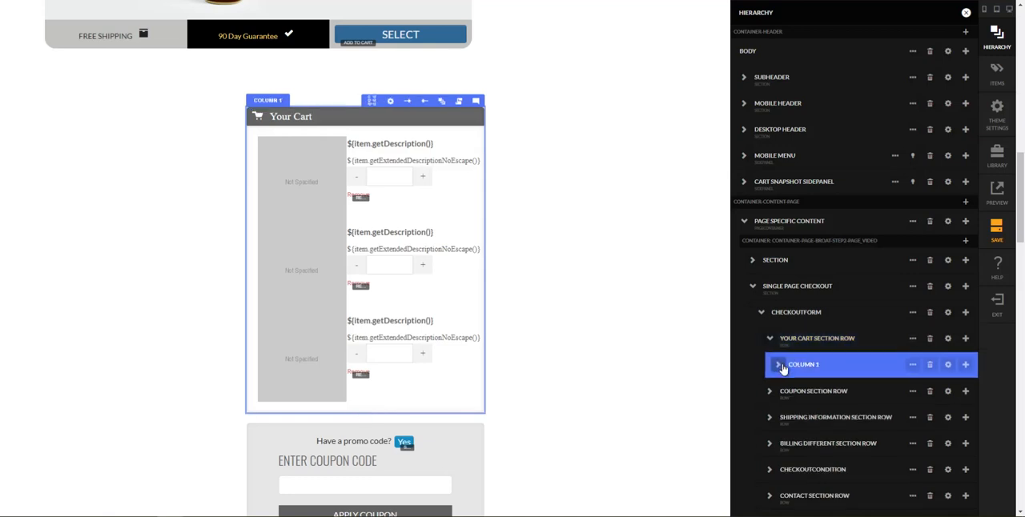
{"action": "left_click", "coordinate": [778, 365]}
{"action": "left_click", "coordinate": [786, 391]}
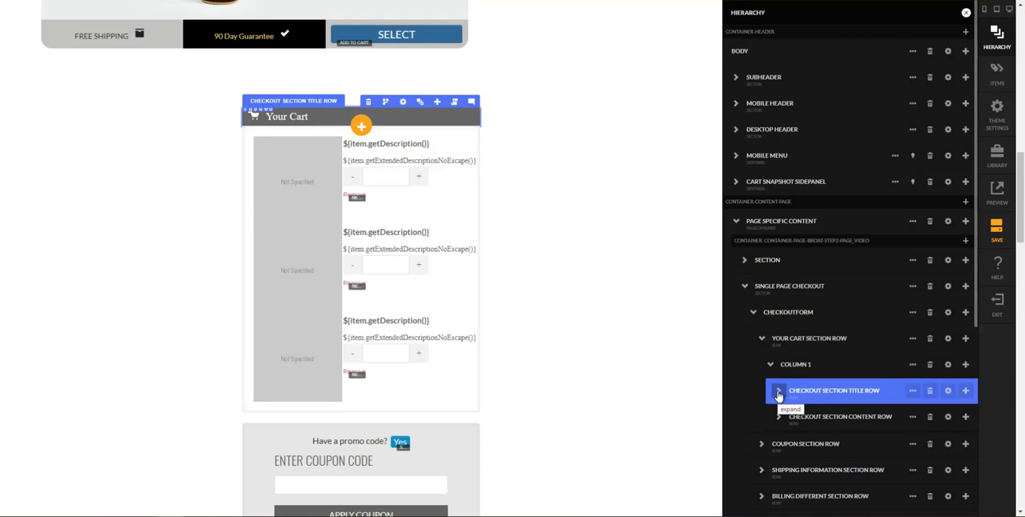
{"action": "left_click", "coordinate": [782, 417]}
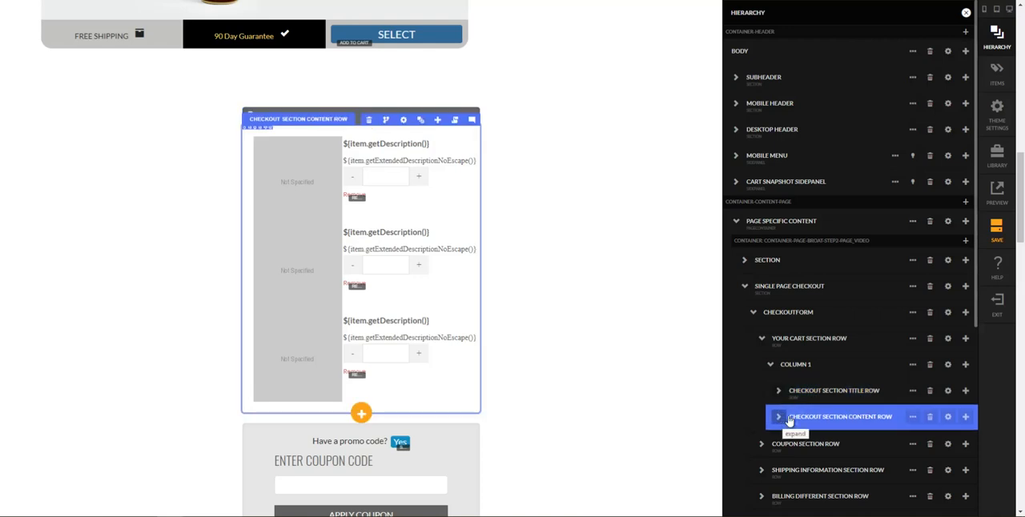
{"action": "left_click", "coordinate": [804, 400]}
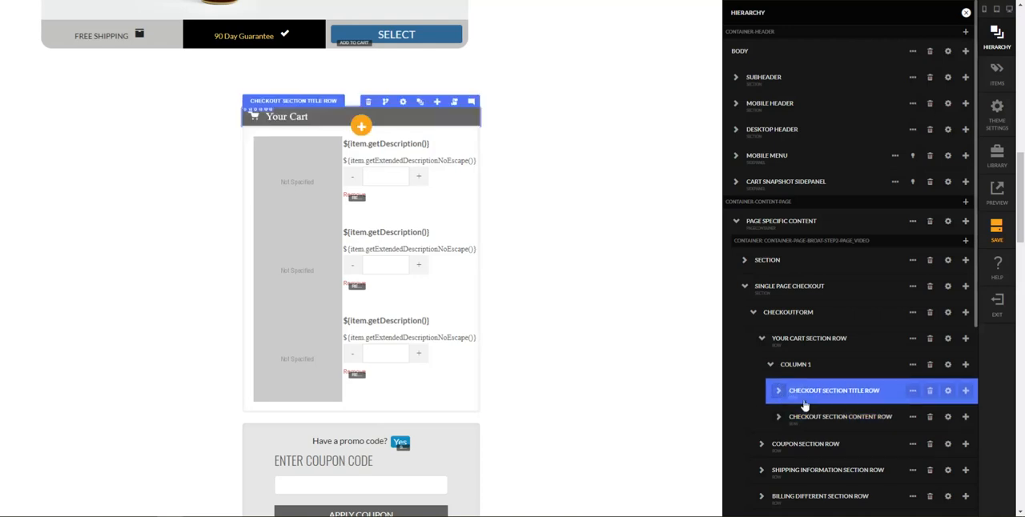
{"action": "left_click", "coordinate": [793, 424]}
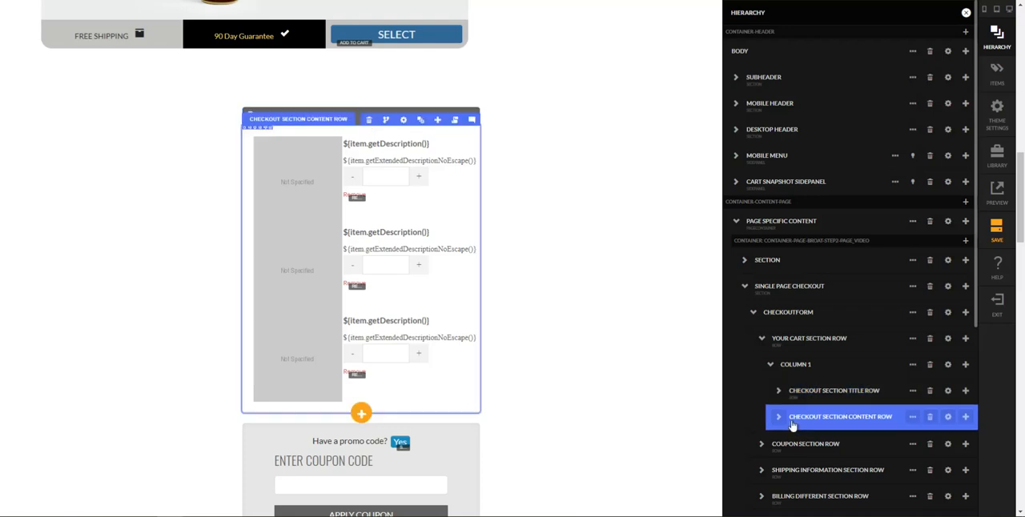
{"action": "left_click", "coordinate": [779, 417]}
{"action": "scroll", "coordinate": [791, 432], "scroll_direction": "down", "scroll_amount": 1}
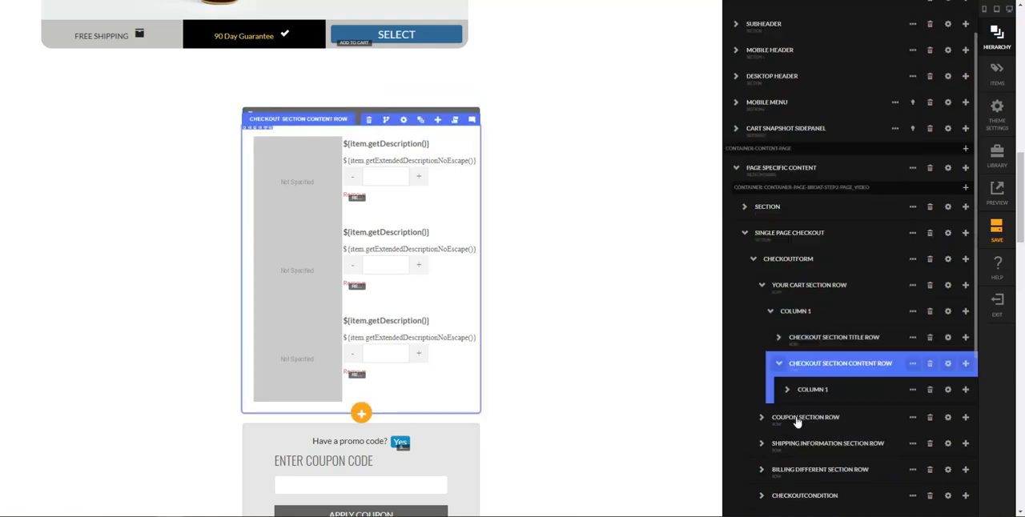
Expand the content row's column and checkout item list down to the first column of Row-2
{"action": "left_click", "coordinate": [787, 390]}
{"action": "left_click", "coordinate": [805, 416]}
{"action": "left_click", "coordinate": [796, 416]}
{"action": "left_click", "coordinate": [801, 442]}
{"action": "left_click", "coordinate": [804, 442]}
{"action": "scroll", "coordinate": [803, 444], "scroll_direction": "down", "scroll_amount": 1}
{"action": "left_click", "coordinate": [805, 441]}
{"action": "left_click", "coordinate": [810, 418]}
{"action": "left_click", "coordinate": [811, 416]}
{"action": "left_click", "coordinate": [825, 440]}
{"action": "scroll", "coordinate": [817, 448], "scroll_direction": "down", "scroll_amount": 1}
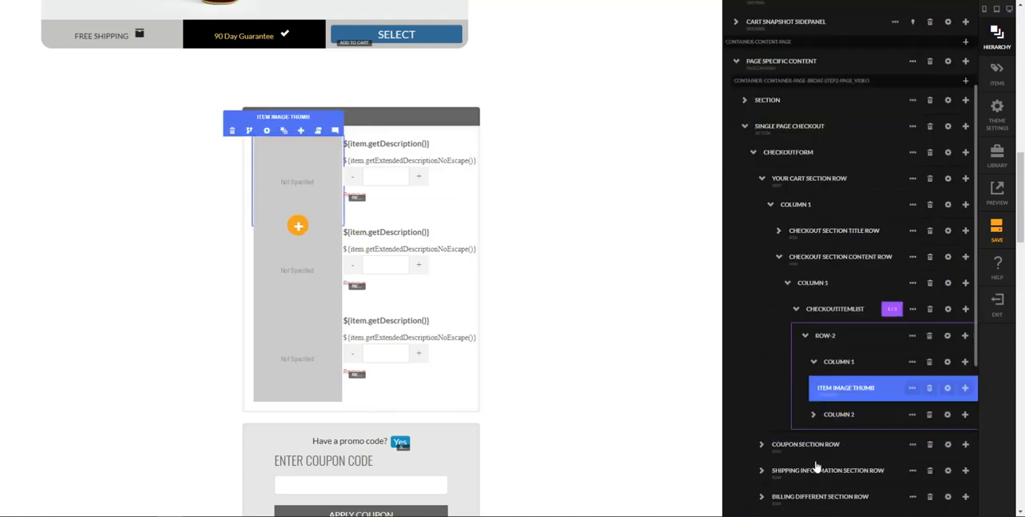
Expand Column 2 of the item row and move the Item Title into Column 1 above the item image thumbnail
{"action": "left_click", "coordinate": [814, 417]}
{"action": "left_click", "coordinate": [824, 441]}
{"action": "left_click", "coordinate": [829, 423]}
{"action": "left_click", "coordinate": [849, 389]}
{"action": "left_click", "coordinate": [841, 424]}
{"action": "left_click", "coordinate": [839, 447]}
{"action": "left_click_drag", "start_coordinate": [839, 449], "coordinate": [844, 390]}
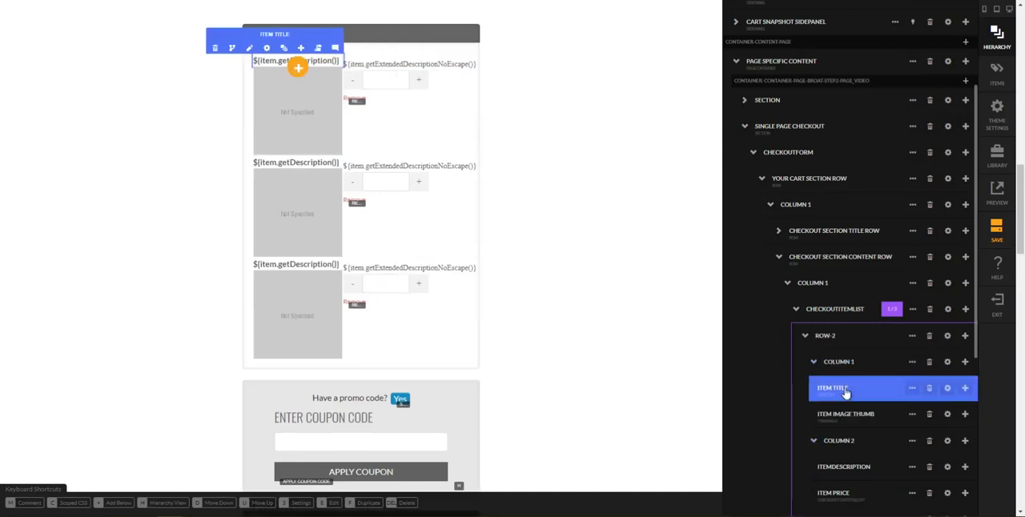
Delete the Item Image Thumb element from Column 1 of the item row
{"action": "left_click", "coordinate": [832, 412]}
{"action": "left_click", "coordinate": [930, 414]}
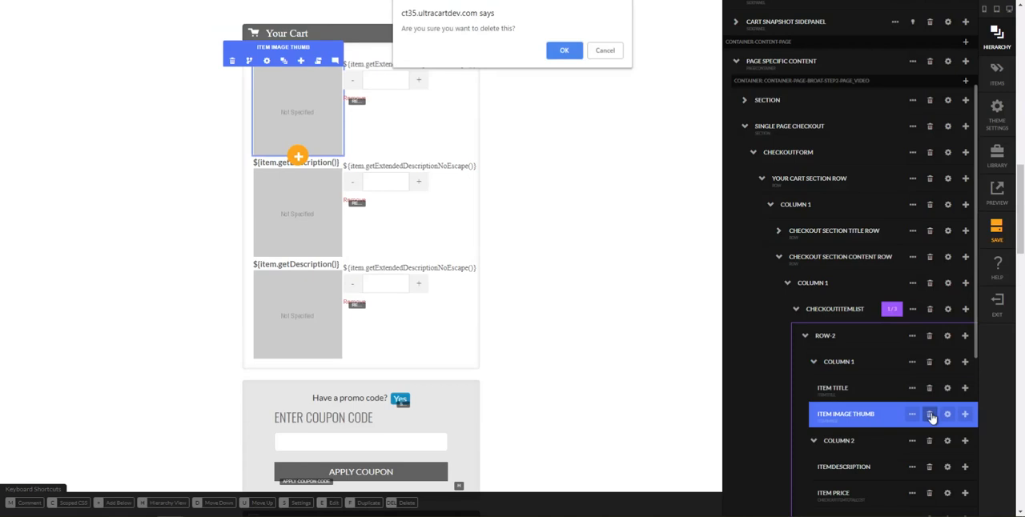
{"action": "key", "text": "Return"}
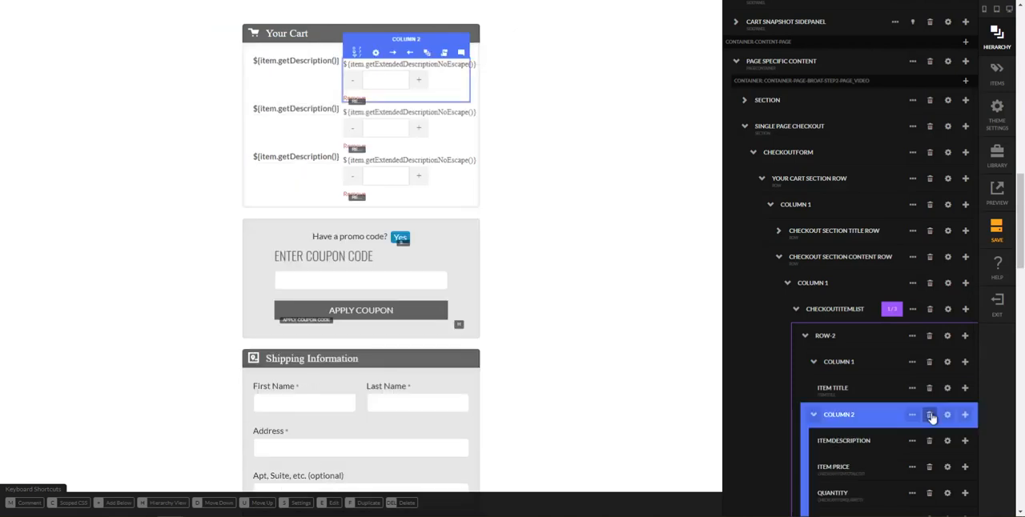
Delete the item description and item price elements from Column 2 of the item row
{"action": "left_click", "coordinate": [855, 440]}
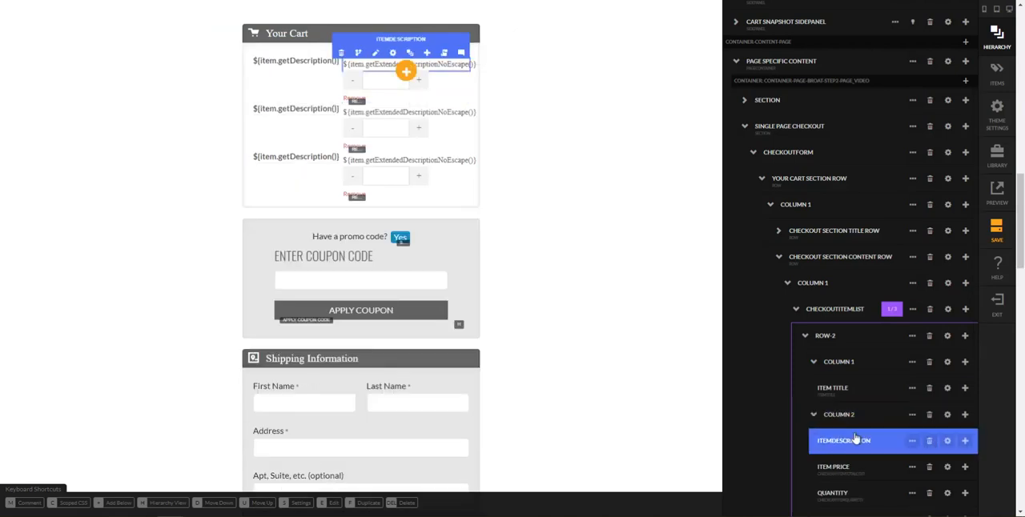
{"action": "left_click", "coordinate": [929, 443]}
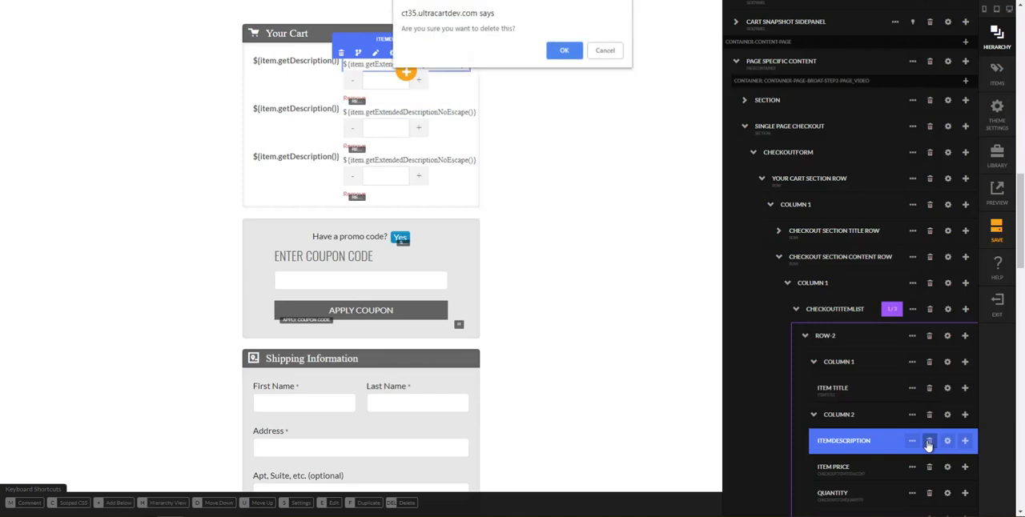
{"action": "left_click", "coordinate": [577, 53]}
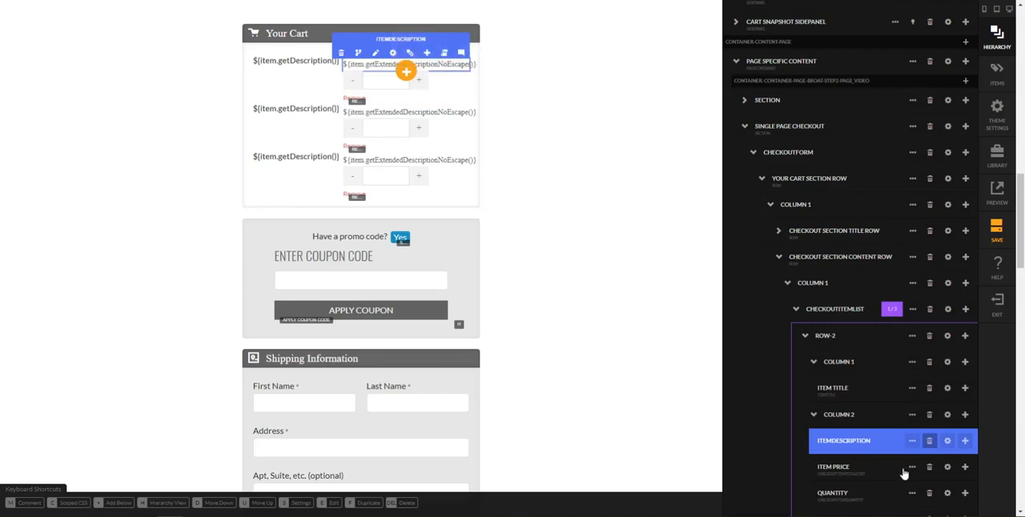
{"action": "key", "text": "Delete"}
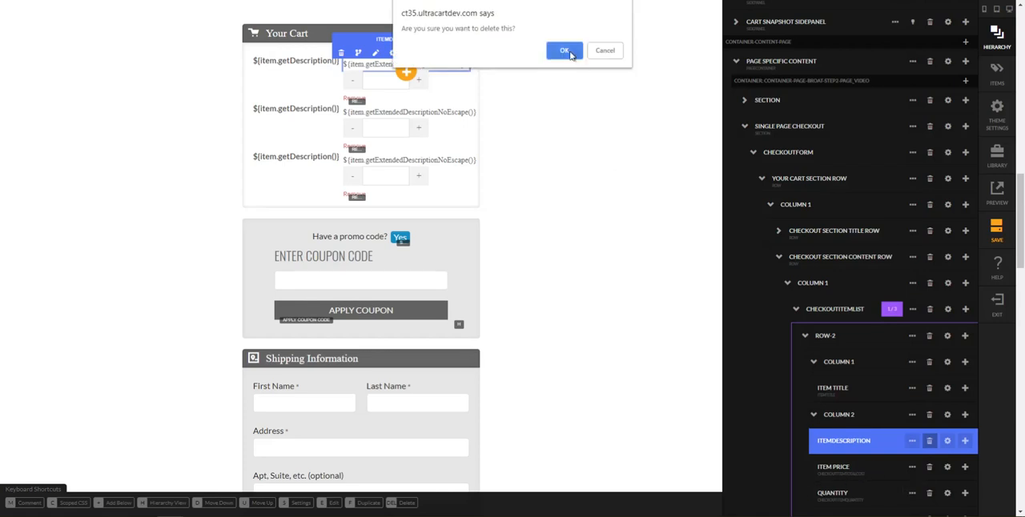
{"action": "left_click", "coordinate": [569, 52]}
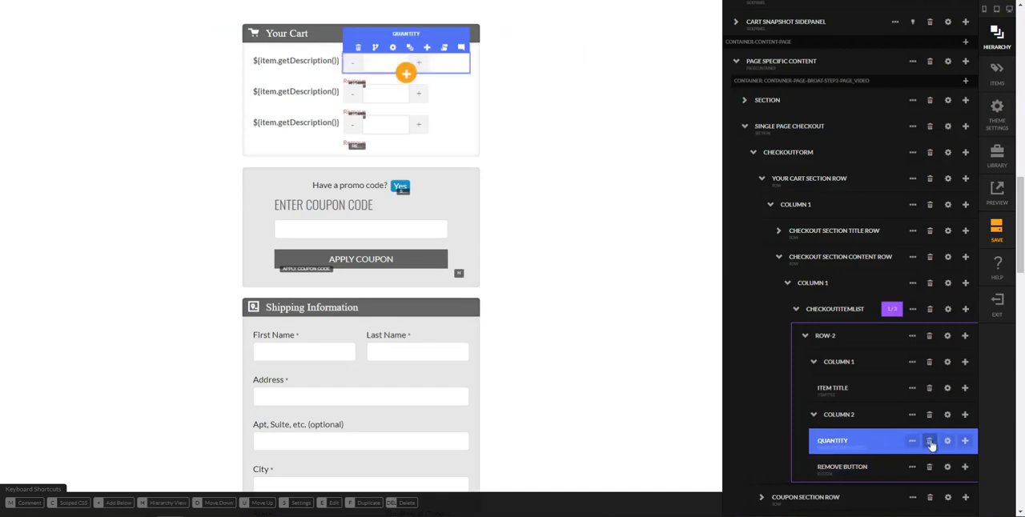
Delete the Remove Button element from Column 2 of the item row
{"action": "left_click", "coordinate": [912, 441]}
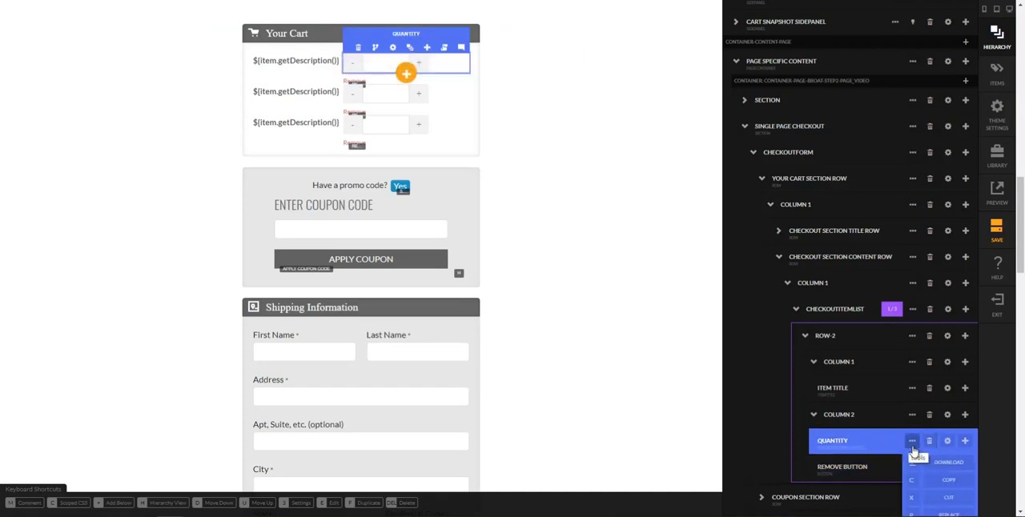
{"action": "scroll", "coordinate": [909, 400], "scroll_direction": "down", "scroll_amount": 1}
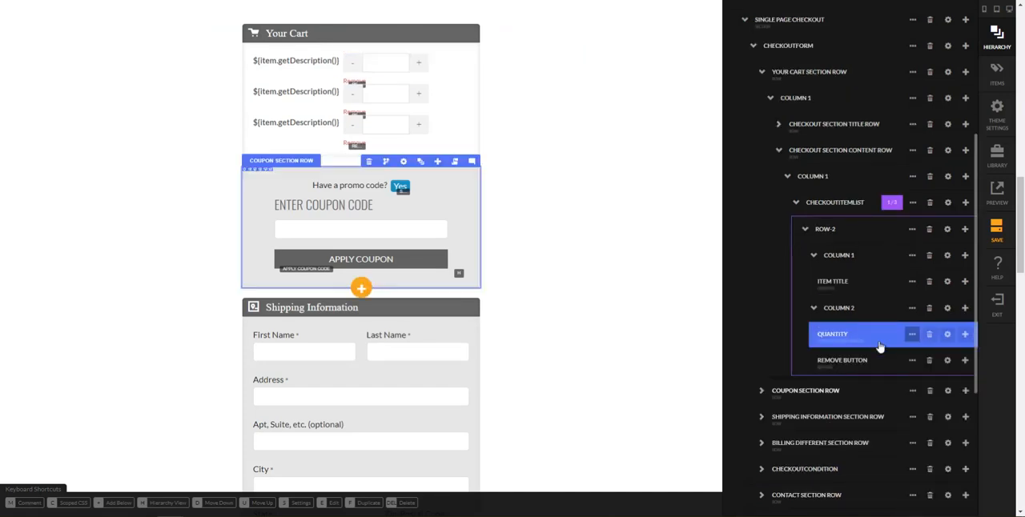
{"action": "left_click", "coordinate": [929, 361]}
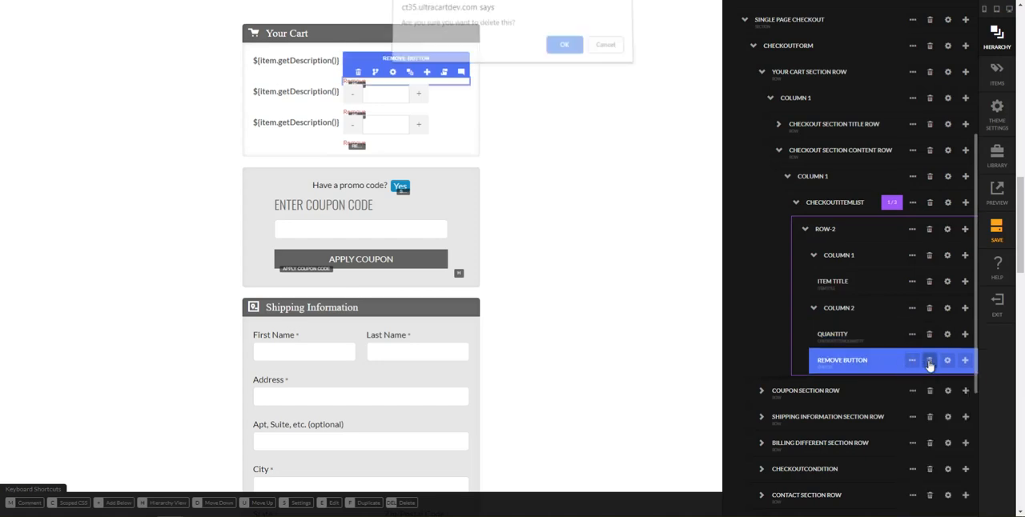
{"action": "left_click", "coordinate": [564, 48]}
Replace the Quantity element with the Checkout Item Total Cost element, searching the element list for "checkout item"
{"action": "mouse_move", "coordinate": [913, 337]}
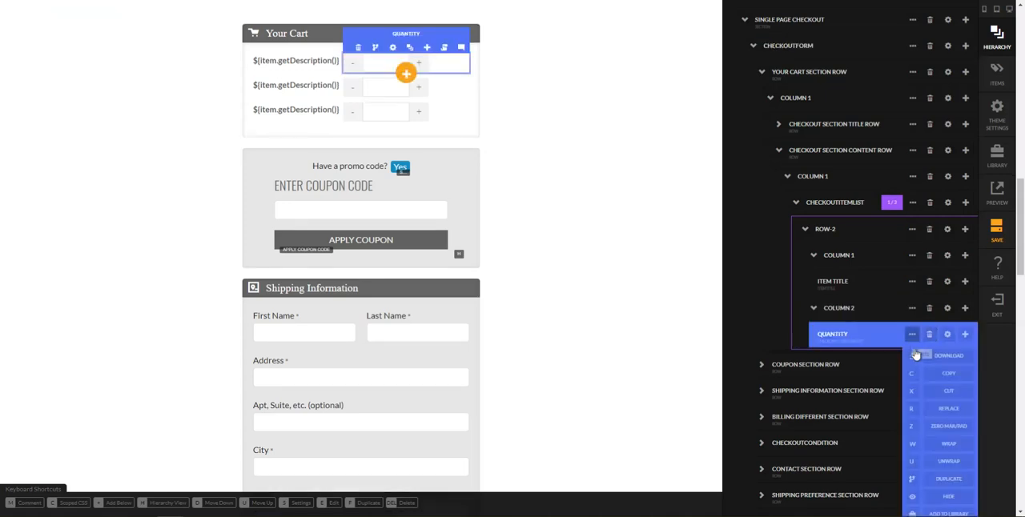
{"action": "left_click", "coordinate": [919, 410]}
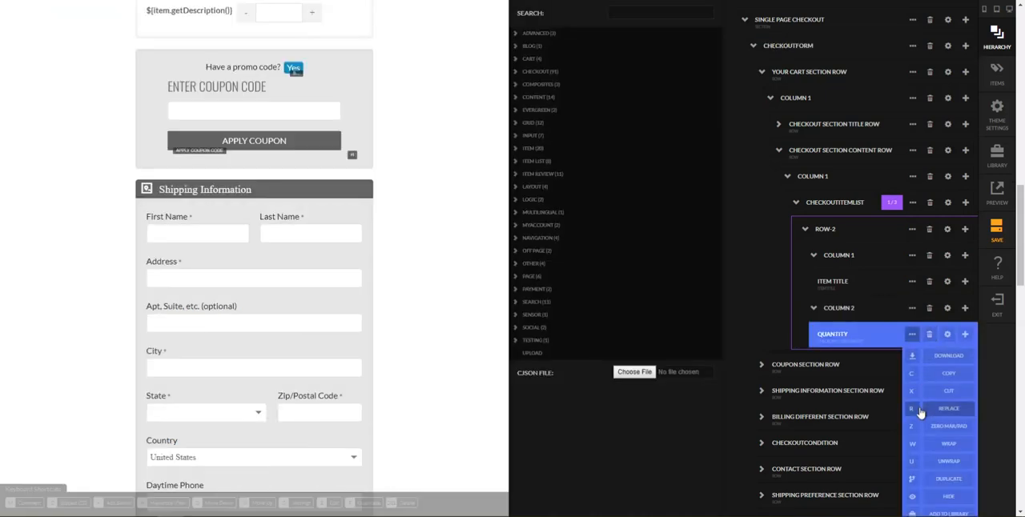
{"action": "type", "text": "checout"}
{"action": "key", "text": "ctrl+a"}
{"action": "type", "text": "checkout item price"}
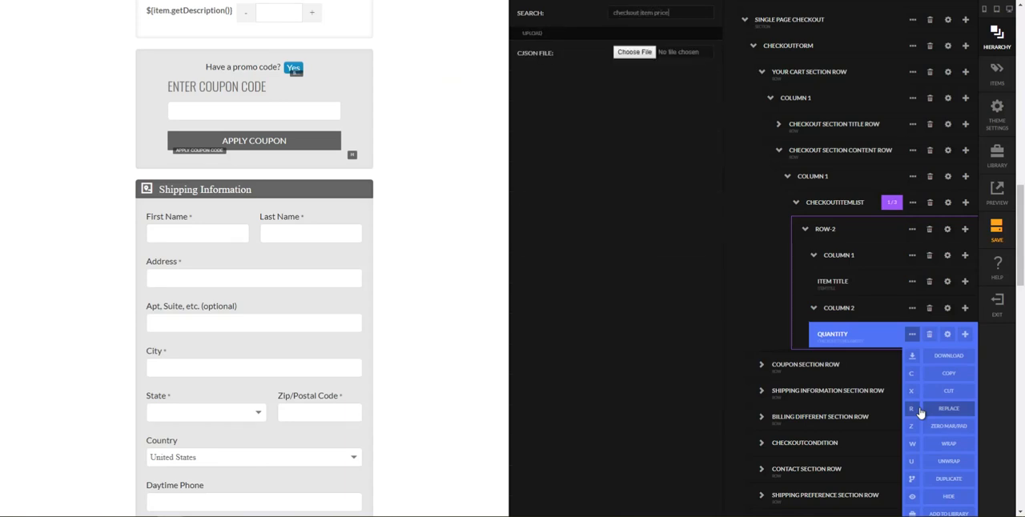
{"action": "key", "text": "BackSpace"}
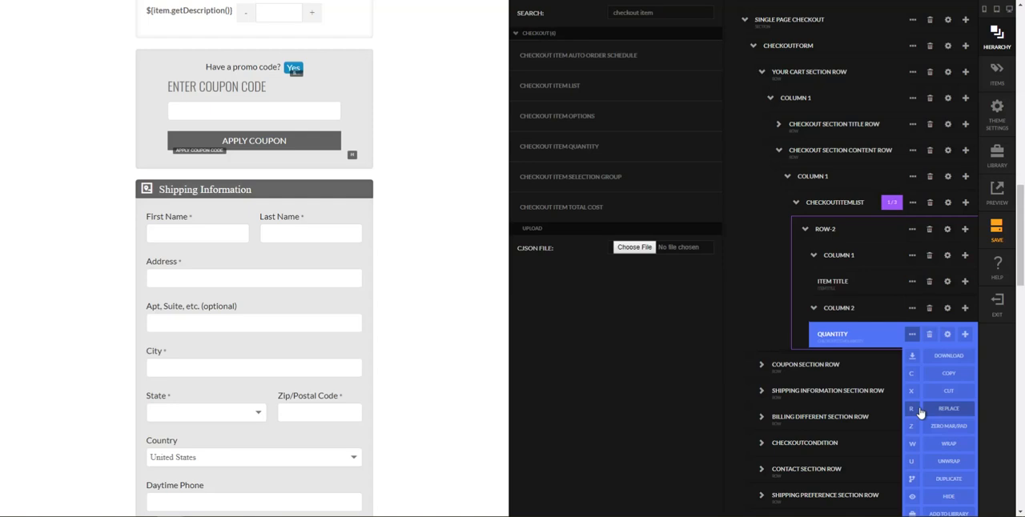
{"action": "left_click", "coordinate": [919, 412]}
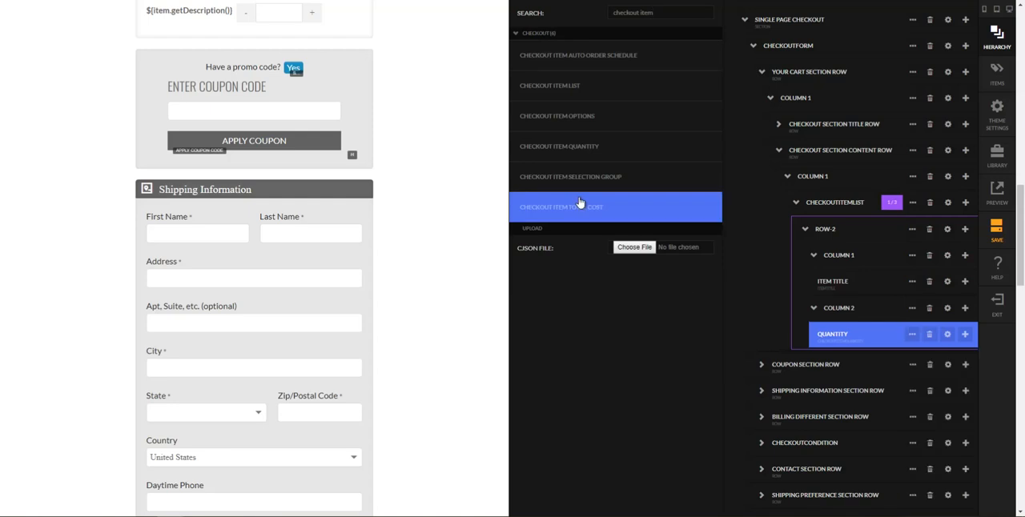
{"action": "left_click", "coordinate": [580, 205]}
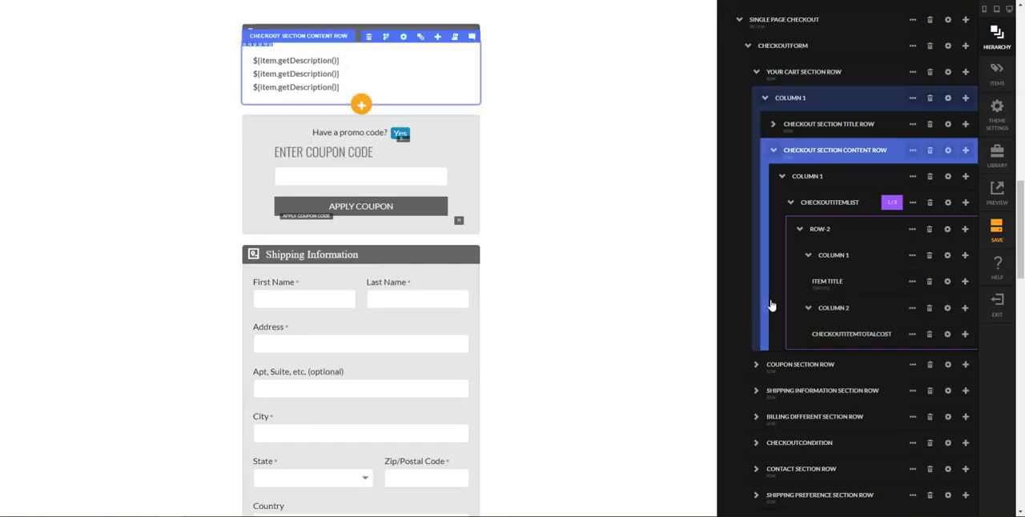
Review the item list's rows and columns in the hierarchy and collapse the checkout section content row
{"action": "left_click", "coordinate": [839, 336]}
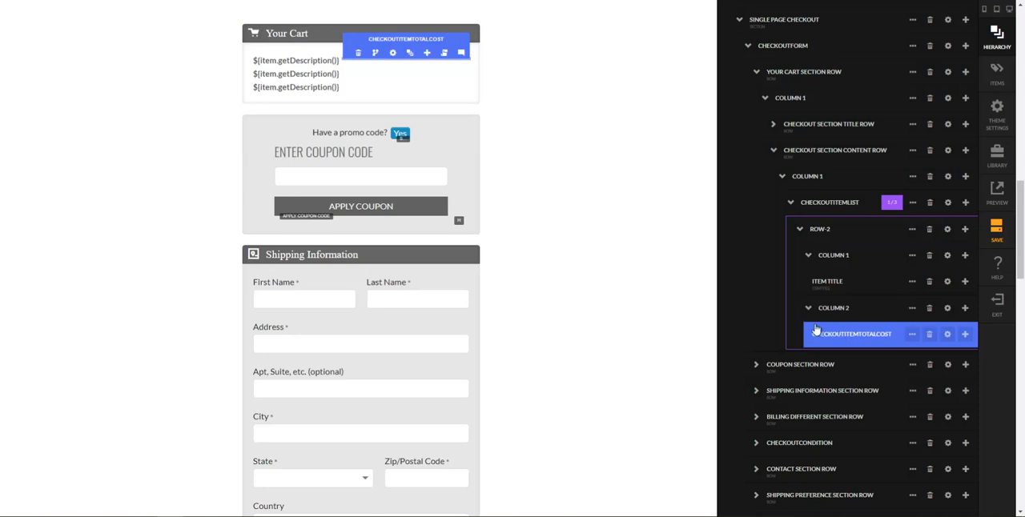
{"action": "left_click", "coordinate": [773, 323]}
{"action": "left_click", "coordinate": [865, 293]}
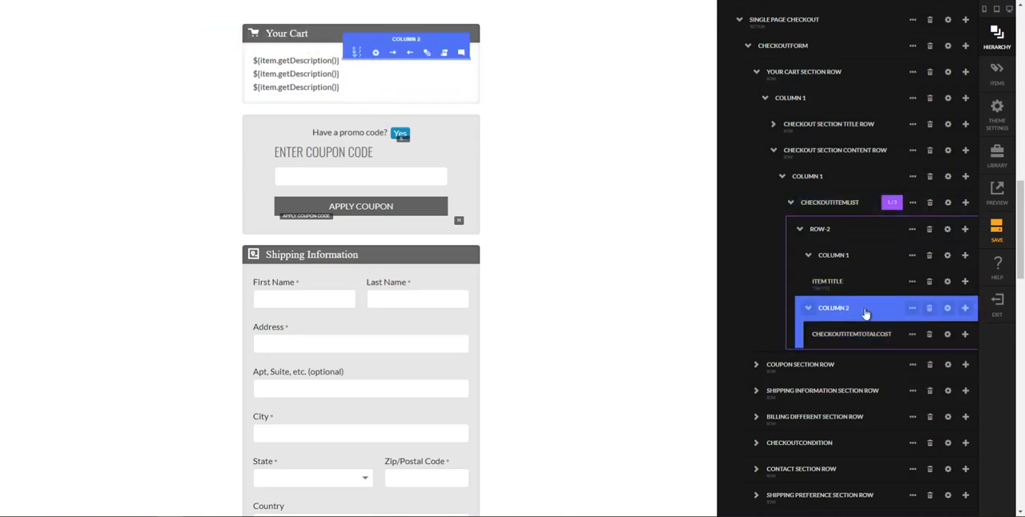
{"action": "left_click", "coordinate": [831, 232]}
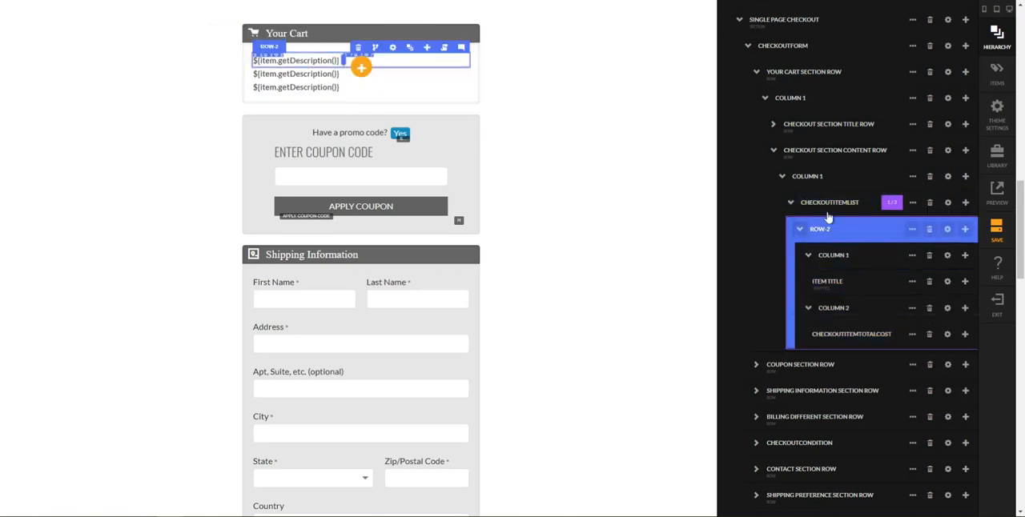
{"action": "left_click", "coordinate": [825, 205]}
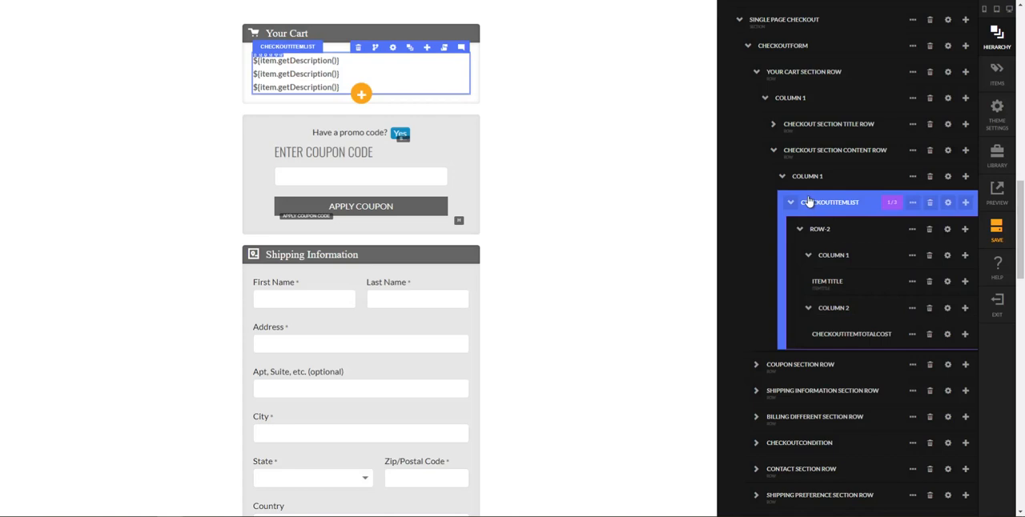
{"action": "left_click", "coordinate": [805, 182]}
{"action": "left_click", "coordinate": [805, 158]}
{"action": "left_click", "coordinate": [799, 130]}
{"action": "left_click", "coordinate": [799, 152]}
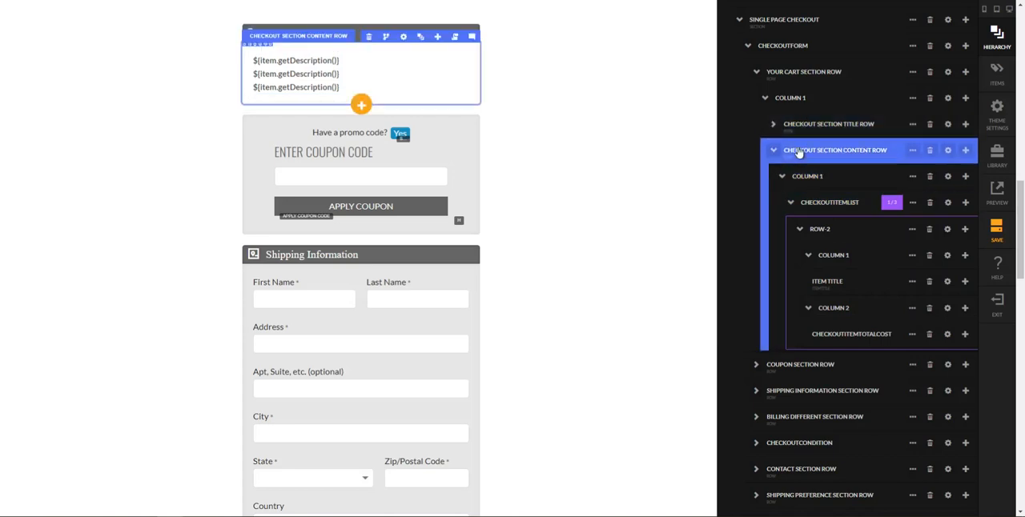
{"action": "left_click", "coordinate": [784, 177]}
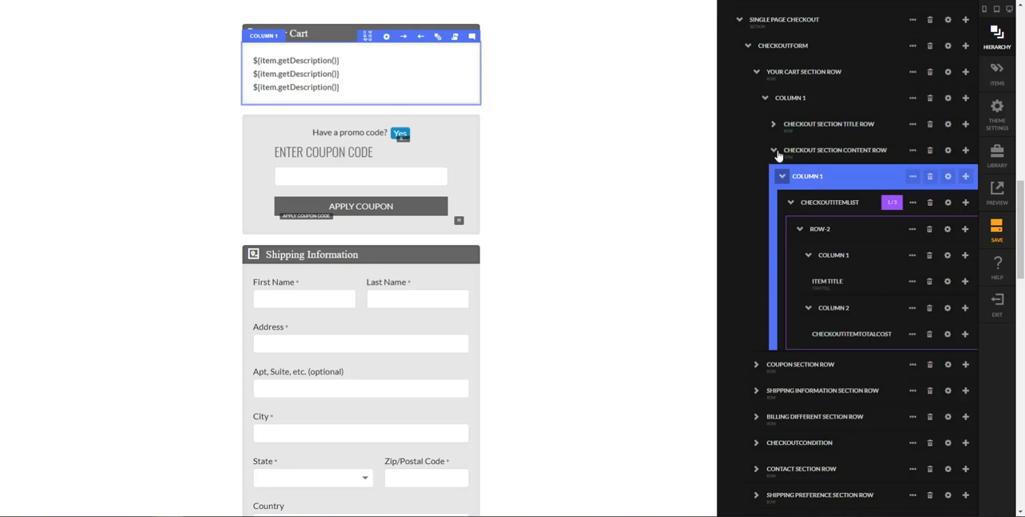
{"action": "left_click", "coordinate": [776, 153]}
{"action": "left_click", "coordinate": [791, 175]}
{"action": "left_click", "coordinate": [786, 153]}
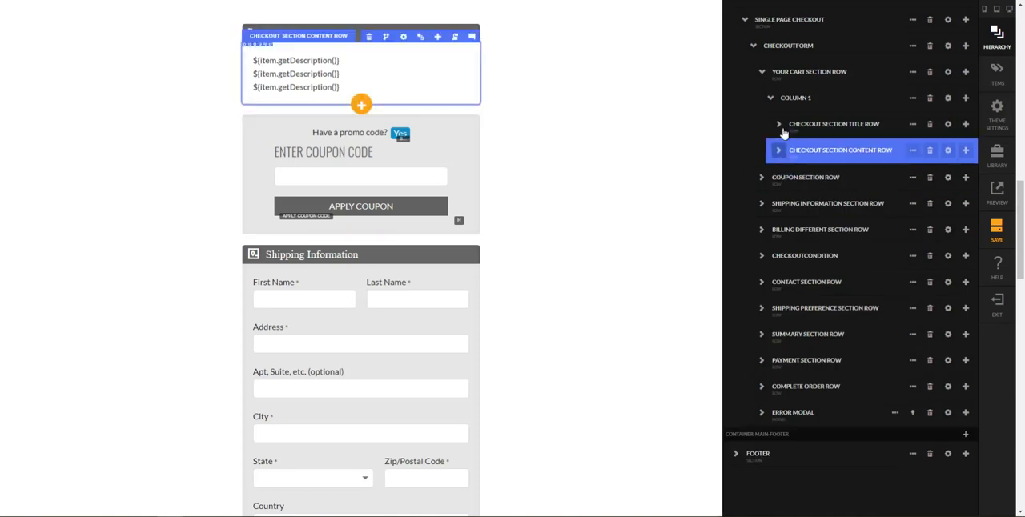
Rename the Your Cart section row as "YOUR ORDER SUMMARY ROW"
{"action": "left_click", "coordinate": [785, 99]}
{"action": "left_click", "coordinate": [791, 74]}
{"action": "double_click", "coordinate": [826, 74]}
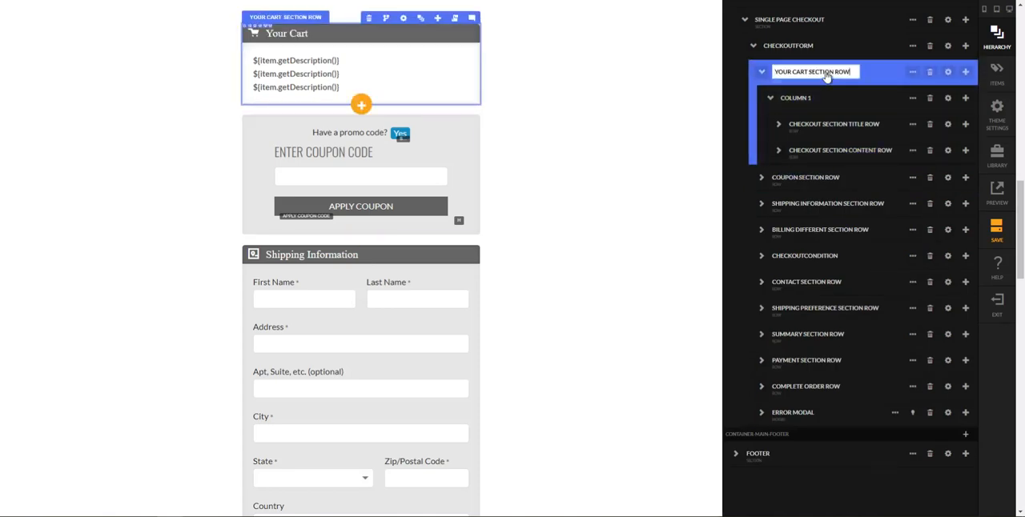
{"action": "key", "text": "ctrl+a"}
{"action": "type", "text": "YOUR ORDER SUMMARY ROW"}
{"action": "key", "text": "Return"}
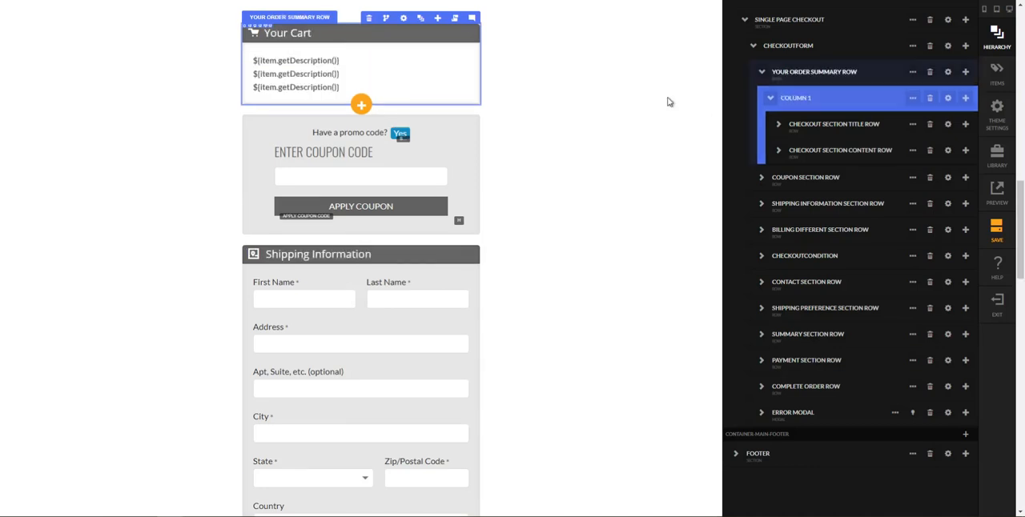
Close the hierarchy and switch to the reference page to check its order summary heading
{"action": "left_click", "coordinate": [670, 100]}
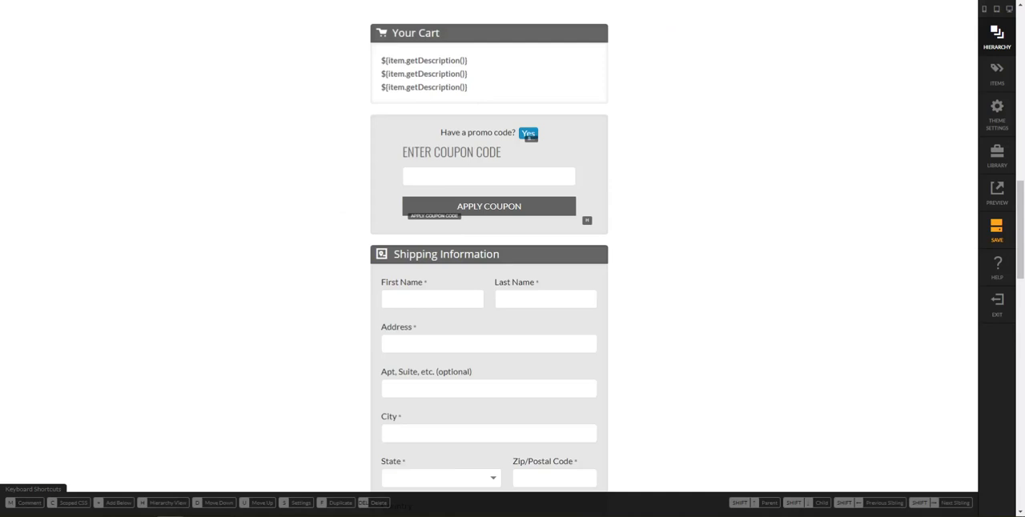
{"action": "mouse_move", "coordinate": [169, 509]}
{"action": "left_click", "coordinate": [255, 461]}
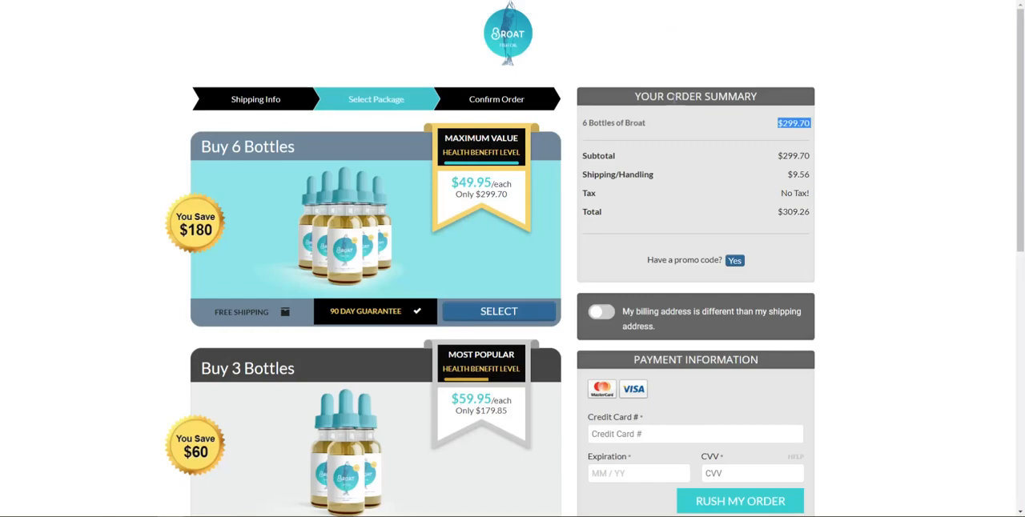
Return to the Broat Step 2 editor and delete the icon from the Your Order Summary row's title row
{"action": "mouse_move", "coordinate": [169, 509]}
{"action": "left_click", "coordinate": [115, 477]}
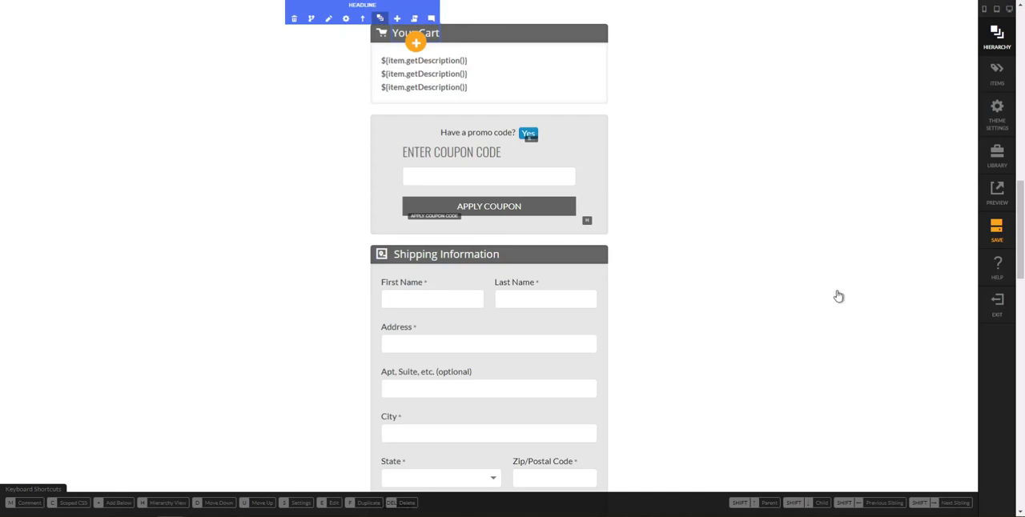
{"action": "key", "text": "h"}
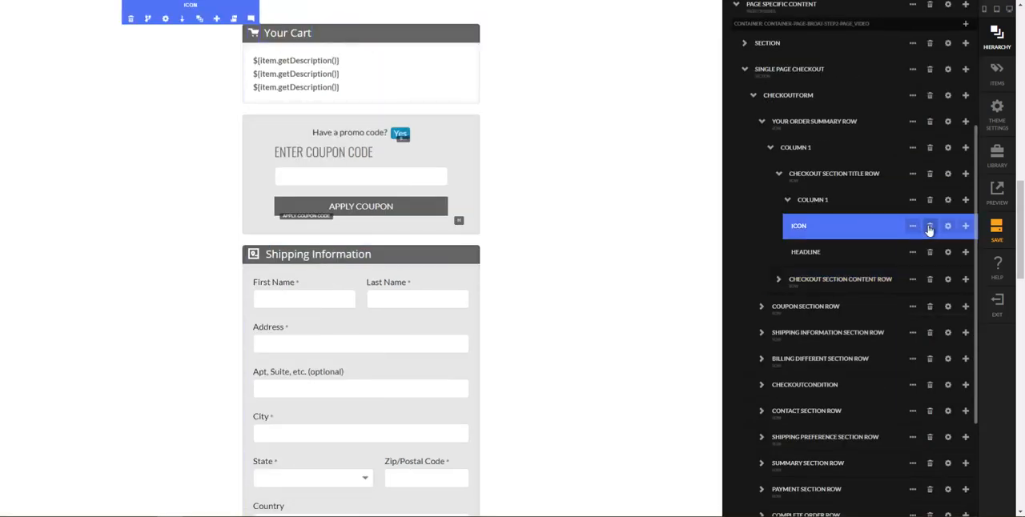
{"action": "left_click", "coordinate": [930, 230]}
{"action": "left_click", "coordinate": [567, 49]}
Change the cart section's headline text to "Your Order Summary"
{"action": "left_click", "coordinate": [946, 226]}
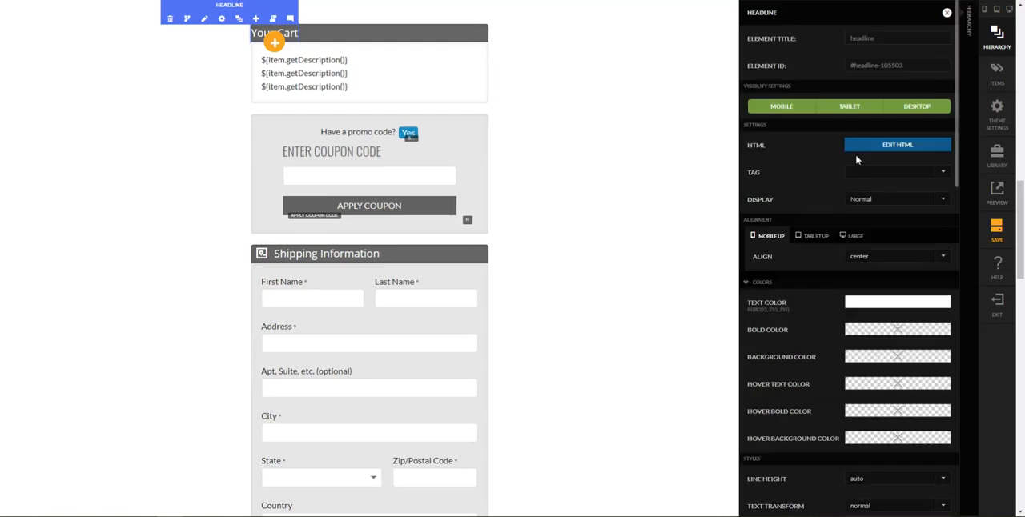
{"action": "left_click", "coordinate": [890, 147]}
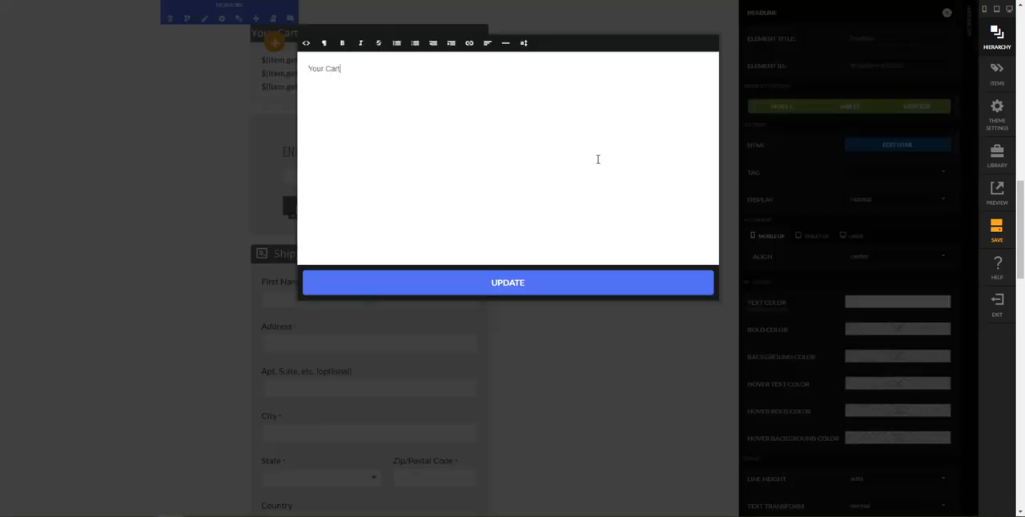
{"action": "key", "text": "ctrl+shift+Left"}
{"action": "type", "text": "Sum"}
{"action": "left_click", "coordinate": [646, 285]}
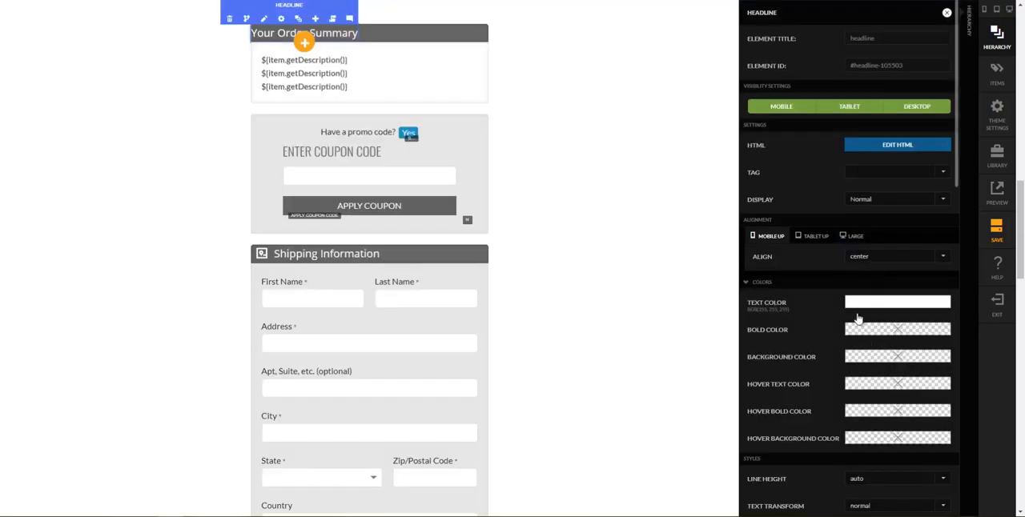
Set the Your Order Summary headline's CSS display to the blank option so the text centers in its bar
{"action": "scroll", "coordinate": [865, 320], "scroll_direction": "down", "scroll_amount": 10}
{"action": "scroll", "coordinate": [864, 376], "scroll_direction": "down", "scroll_amount": 4}
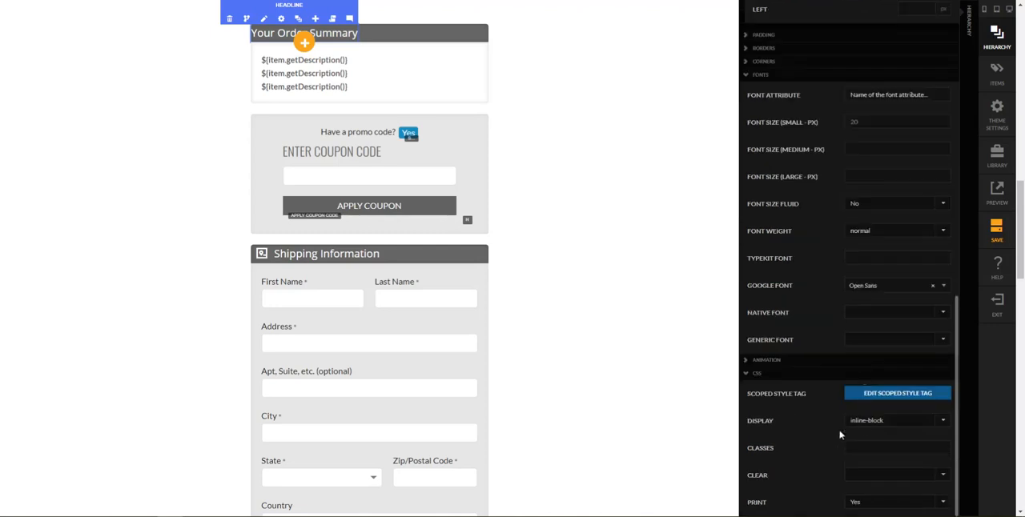
{"action": "left_click", "coordinate": [871, 423]}
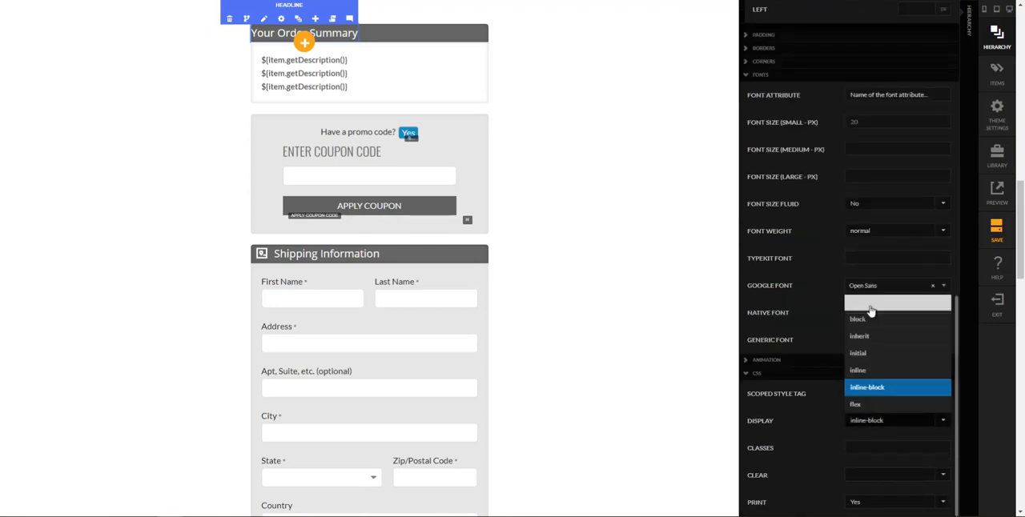
{"action": "left_click", "coordinate": [871, 312]}
{"action": "scroll", "coordinate": [840, 305], "scroll_direction": "up", "scroll_amount": 5}
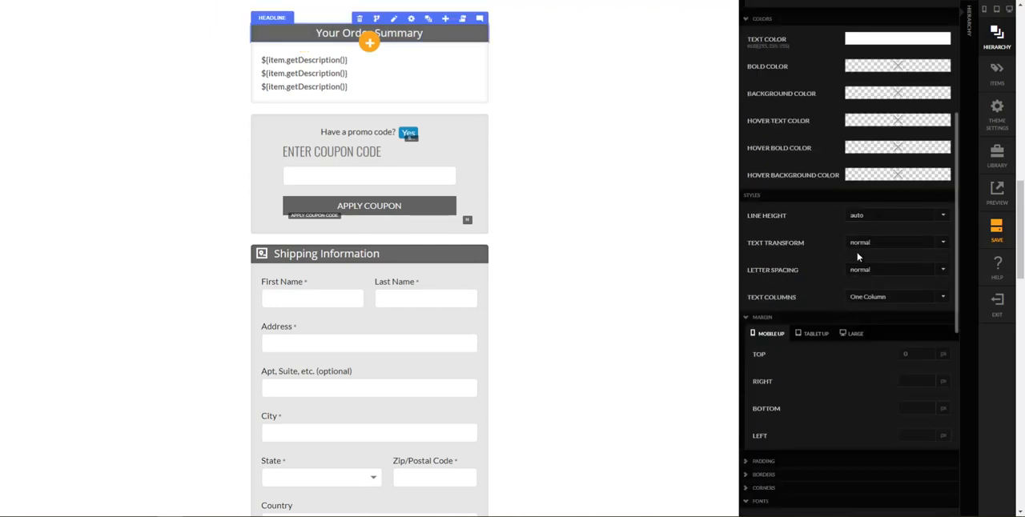
Move the Coupon Section Row into Column 1 of the Your Order Summary Row, below the checkout section content row
{"action": "left_click", "coordinate": [968, 274]}
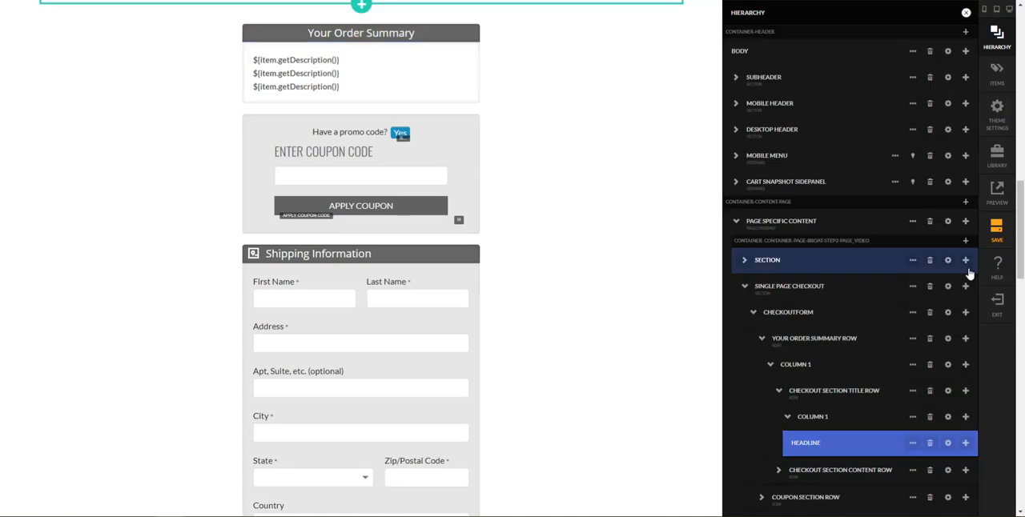
{"action": "left_click", "coordinate": [781, 396]}
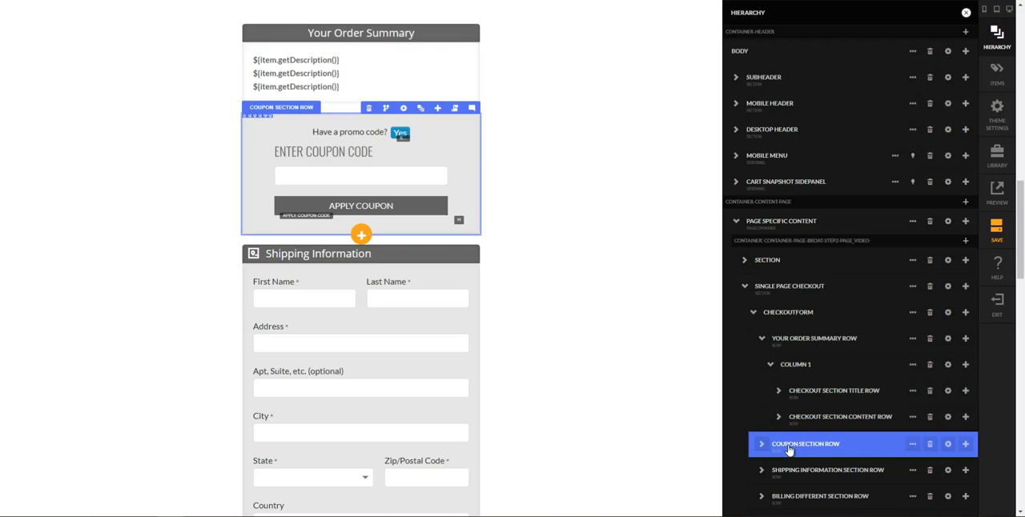
{"action": "mouse_move", "coordinate": [788, 451]}
{"action": "left_mouse_down"}
{"action": "mouse_move", "coordinate": [819, 451]}
{"action": "mouse_move", "coordinate": [798, 450]}
{"action": "left_mouse_up"}
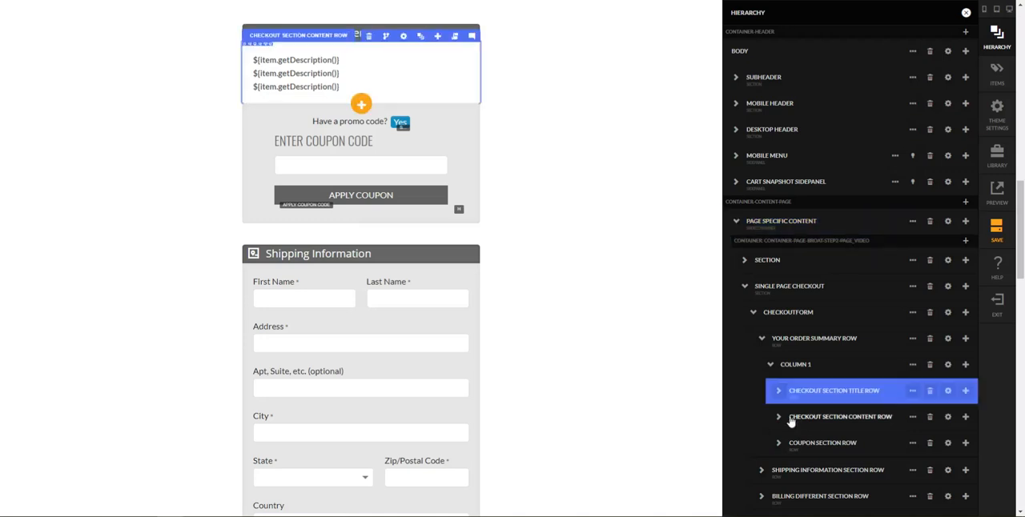
Collapse the Your Order Summary Row and delete the Shipping Information Section Row
{"action": "left_click", "coordinate": [762, 340]}
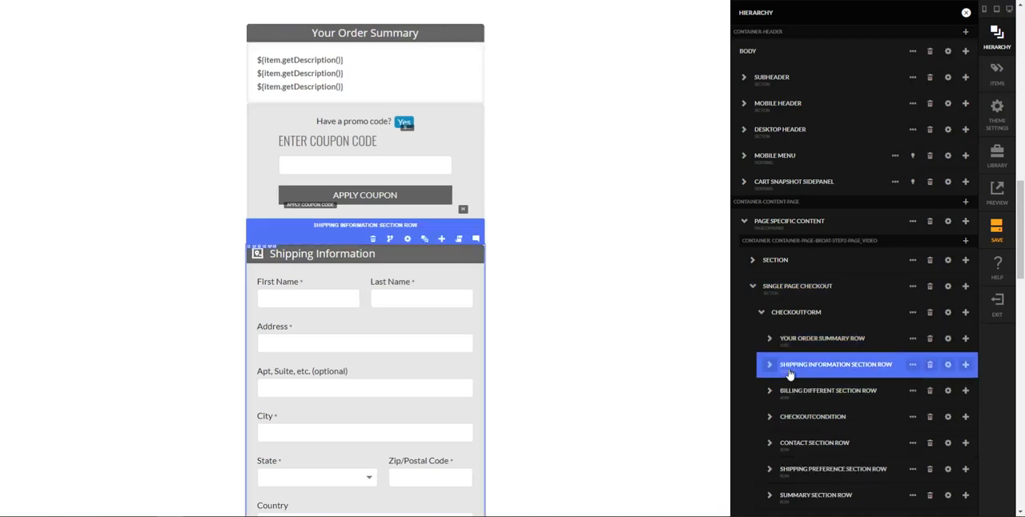
{"action": "left_click", "coordinate": [931, 365]}
{"action": "left_click", "coordinate": [564, 47]}
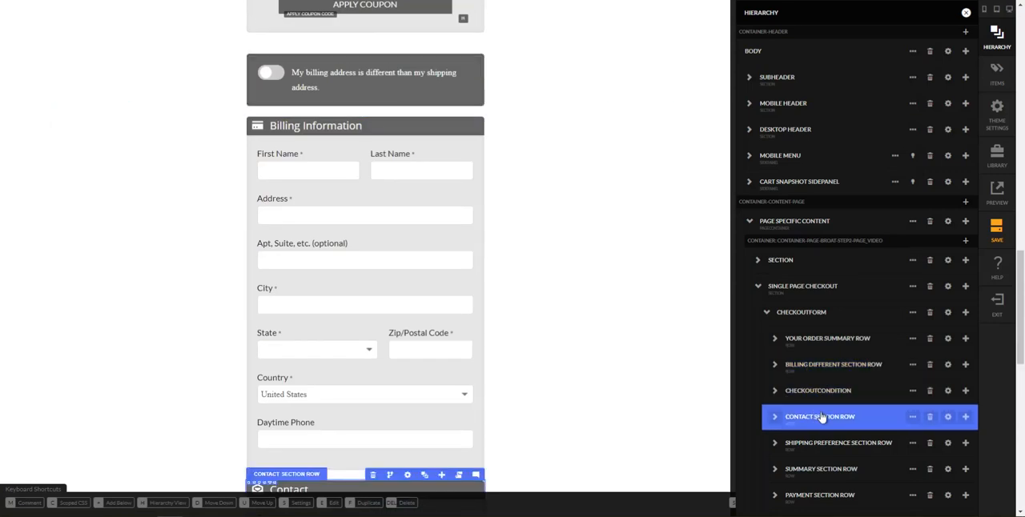
Check how the different billing address switch behaves on the Checkout 2 reference page and return to the editor
{"action": "scroll", "coordinate": [820, 416], "scroll_direction": "down", "scroll_amount": 1}
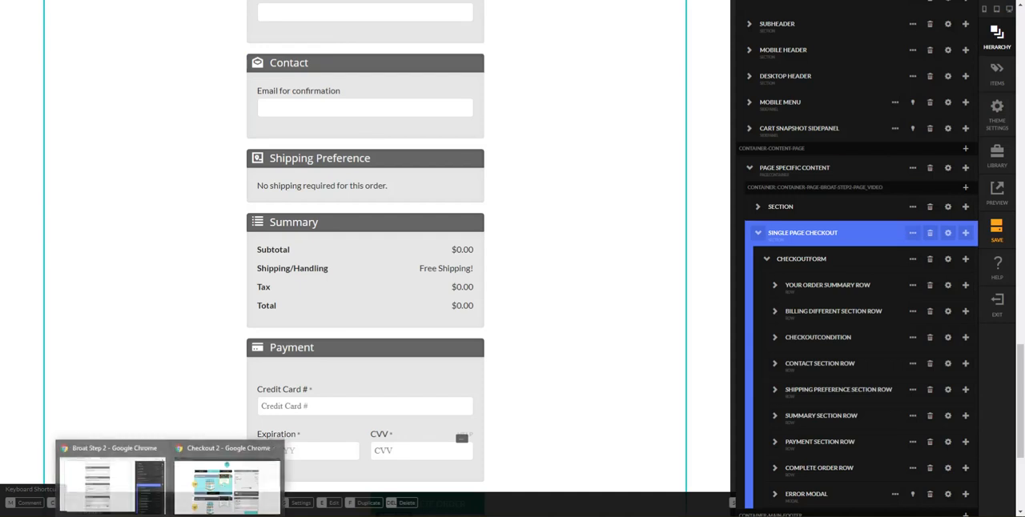
{"action": "left_click", "coordinate": [222, 488]}
{"action": "scroll", "coordinate": [641, 338], "scroll_direction": "down", "scroll_amount": 2}
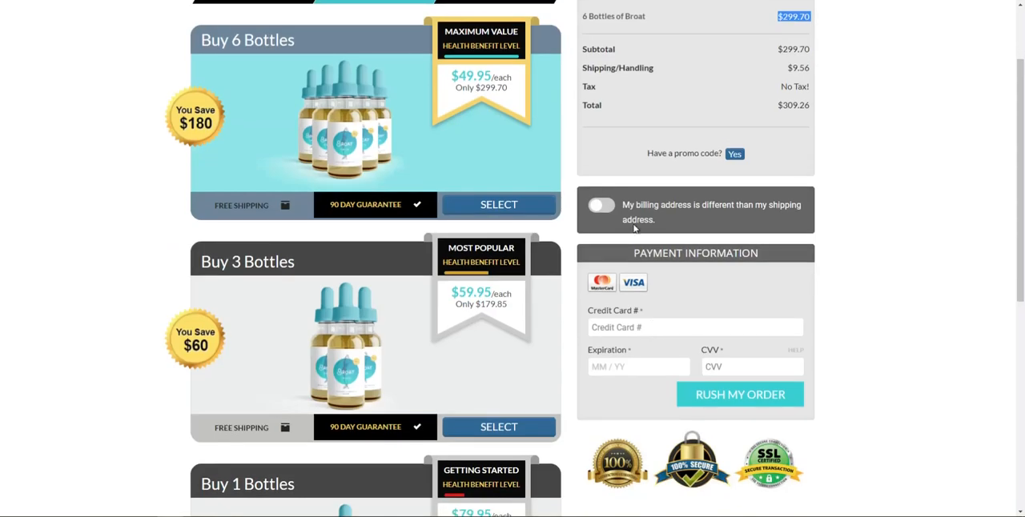
{"action": "scroll", "coordinate": [609, 192], "scroll_direction": "up", "scroll_amount": 1}
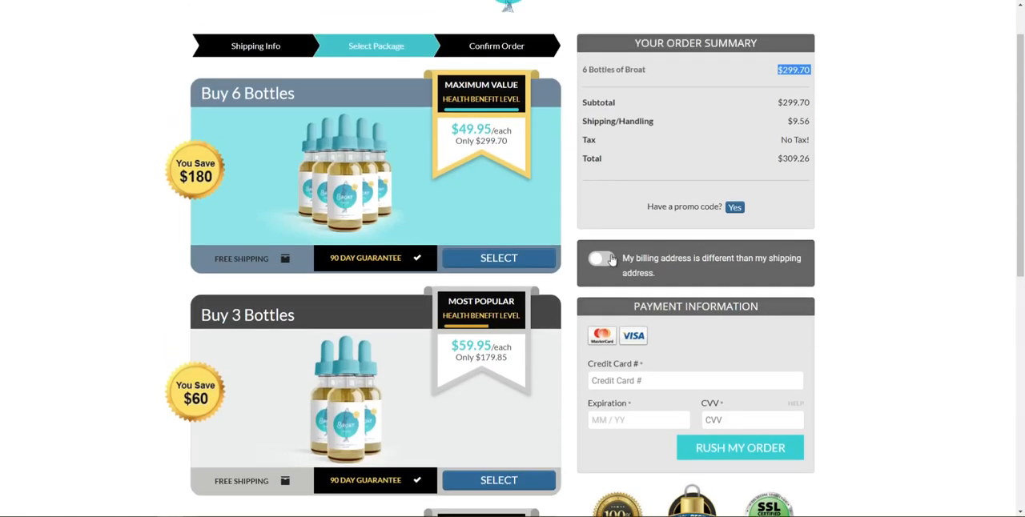
{"action": "left_click", "coordinate": [602, 258]}
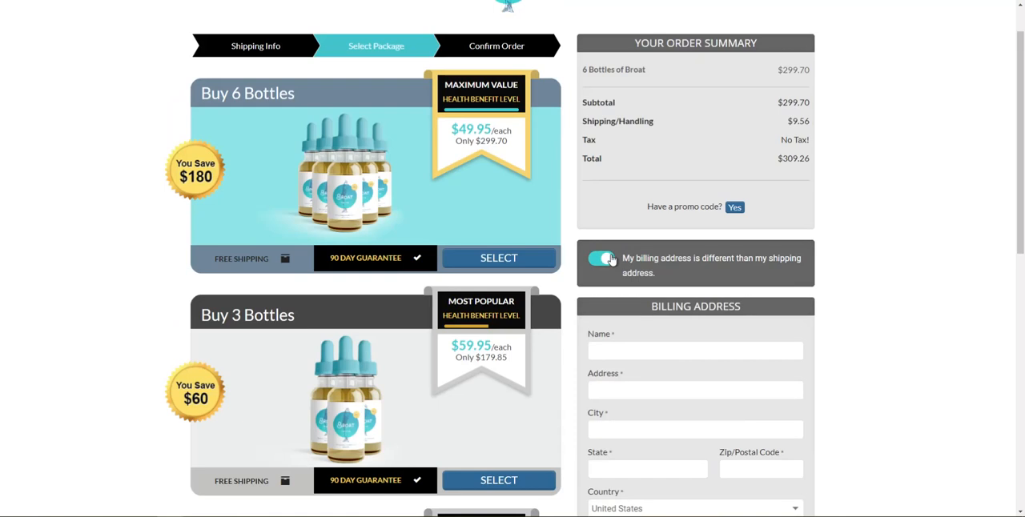
{"action": "left_click", "coordinate": [610, 258]}
{"action": "mouse_move", "coordinate": [171, 515]}
{"action": "left_click", "coordinate": [113, 485]}
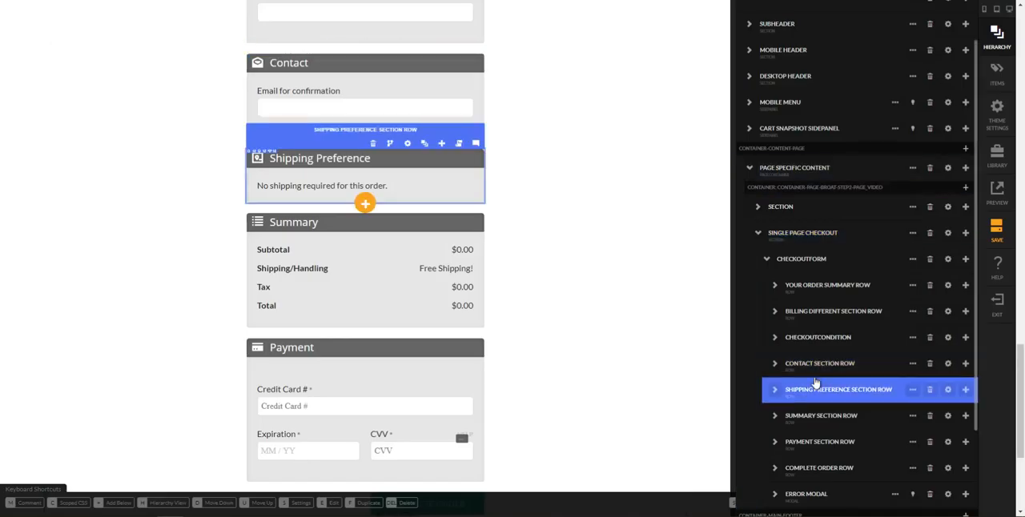
Delete the Contact Section Row and the Shipping Preference Section Row from the checkout form
{"action": "left_click", "coordinate": [929, 363]}
{"action": "left_click", "coordinate": [564, 50]}
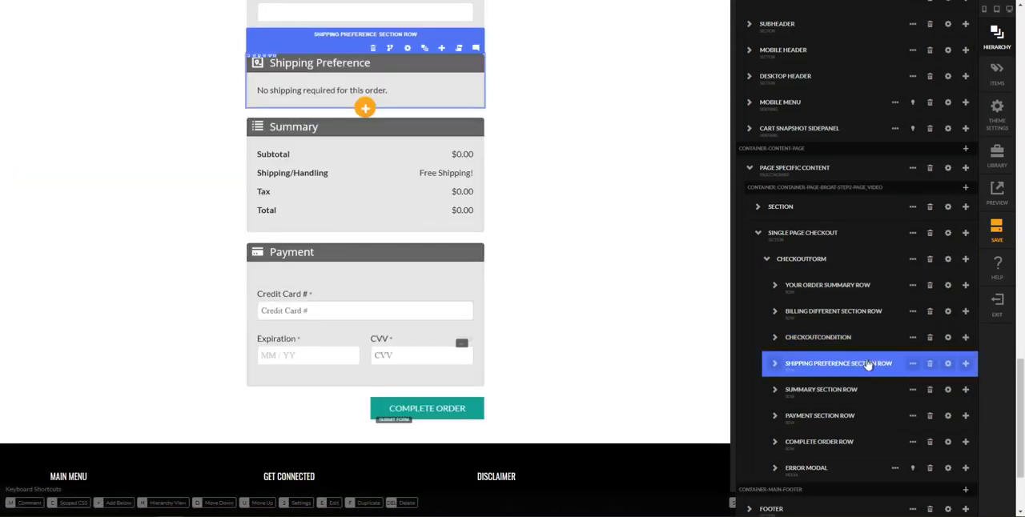
{"action": "mouse_move", "coordinate": [919, 365]}
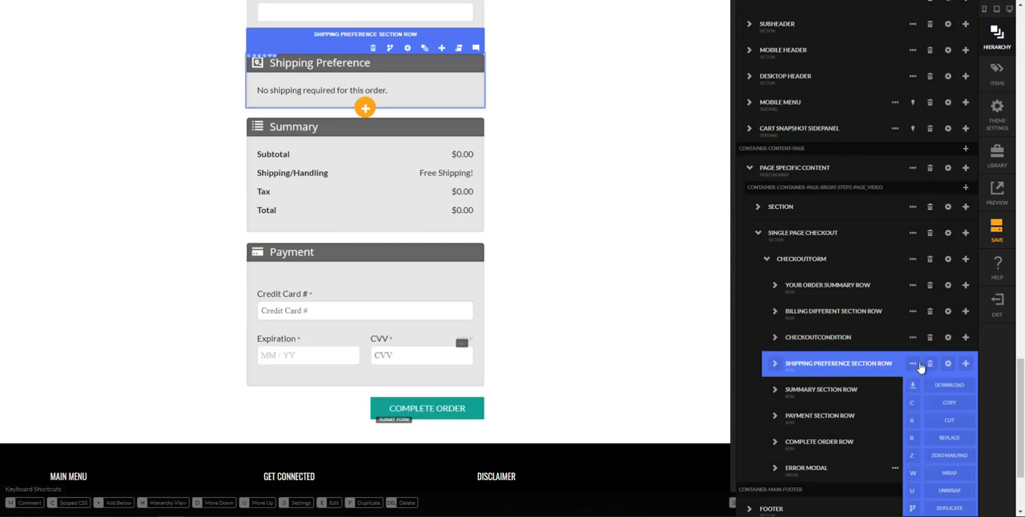
{"action": "left_click", "coordinate": [928, 365]}
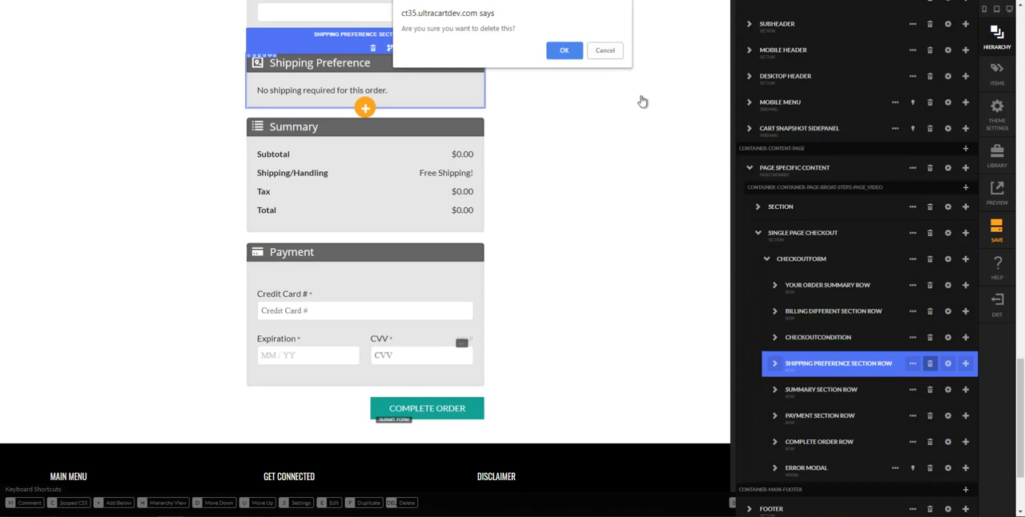
{"action": "left_click", "coordinate": [564, 51]}
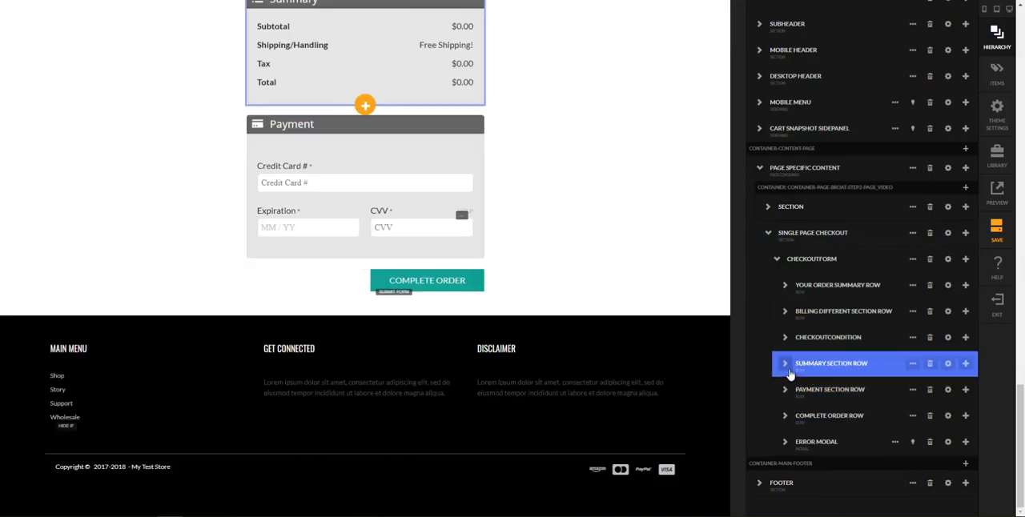
Expand the Summary Section Row down to its content column to identify the element that shows the totals
{"action": "left_click", "coordinate": [784, 365]}
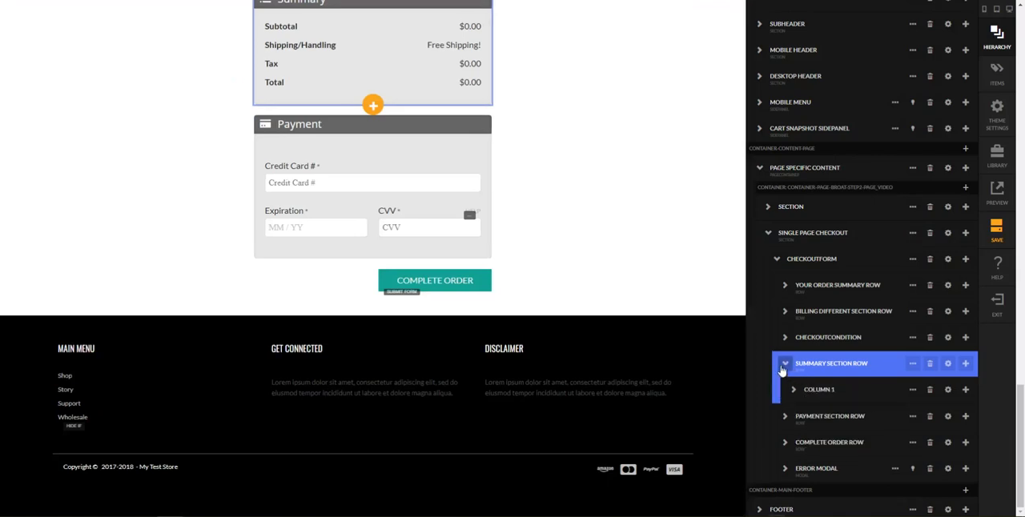
{"action": "left_click", "coordinate": [793, 390]}
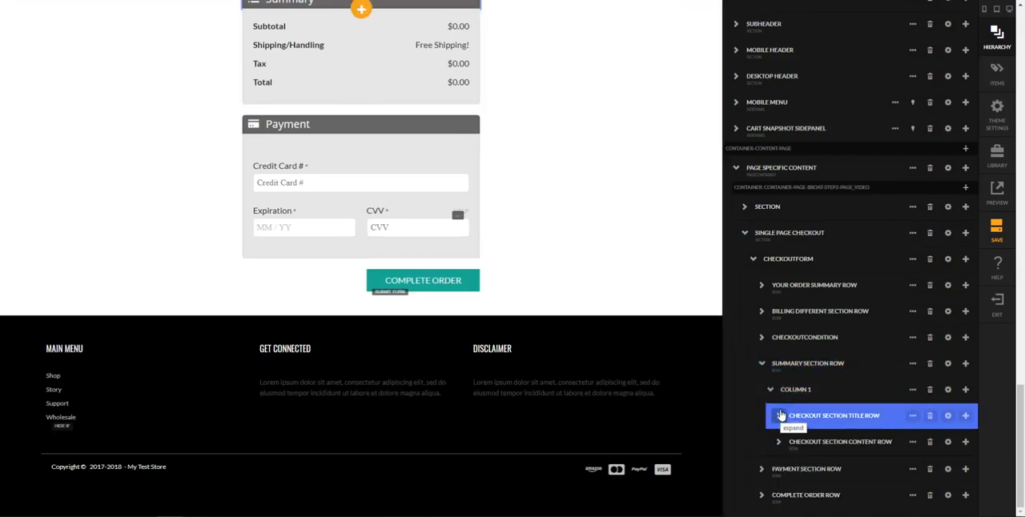
{"action": "left_click", "coordinate": [778, 442]}
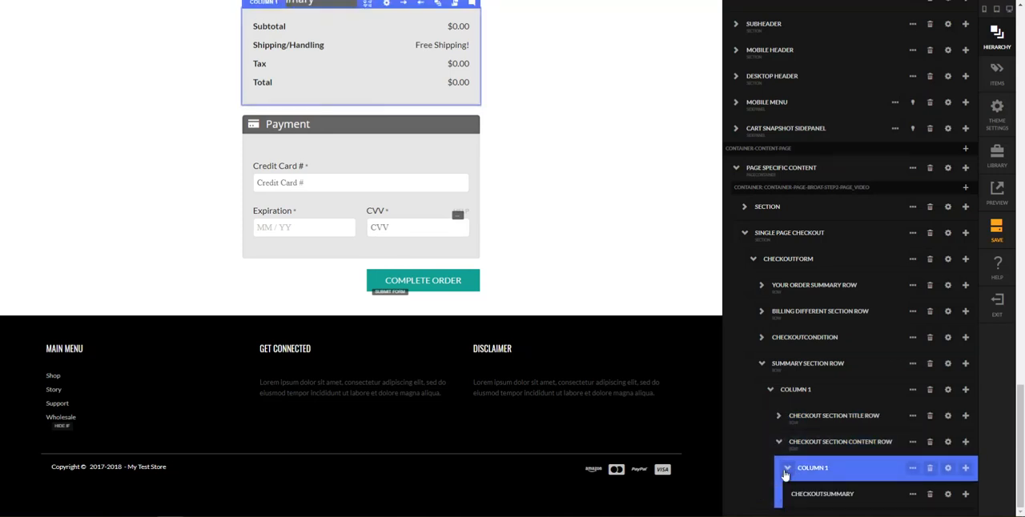
{"action": "left_click", "coordinate": [787, 468]}
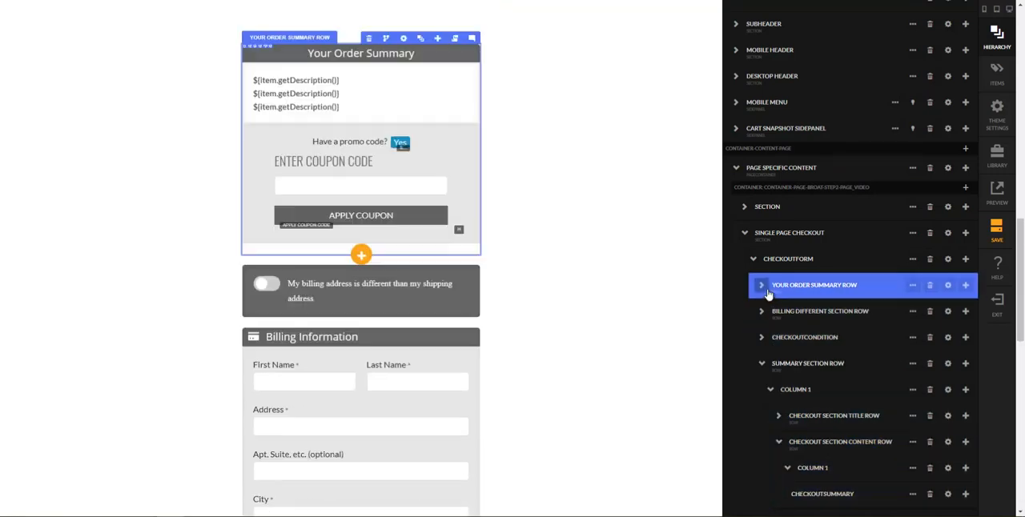
Add a Checkout Summary element below the checkout item list in the Your Order Summary Row, searching for "checkout summary"
{"action": "left_click", "coordinate": [761, 285]}
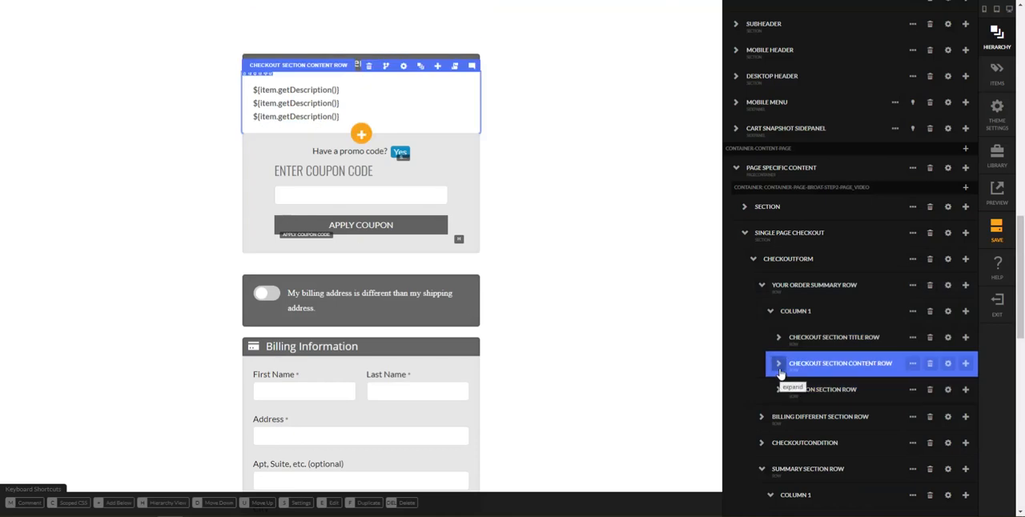
{"action": "left_click", "coordinate": [779, 367]}
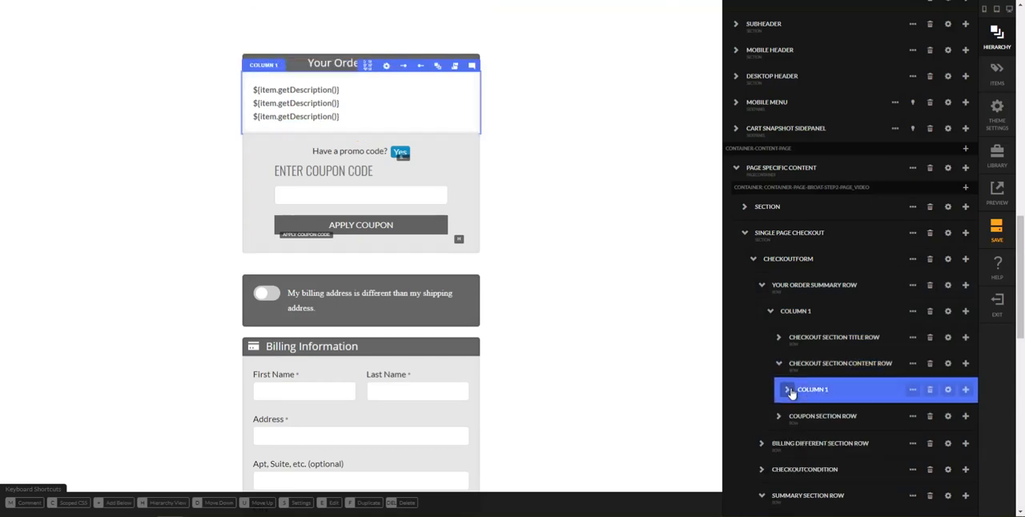
{"action": "left_click", "coordinate": [783, 390]}
{"action": "left_click", "coordinate": [790, 415]}
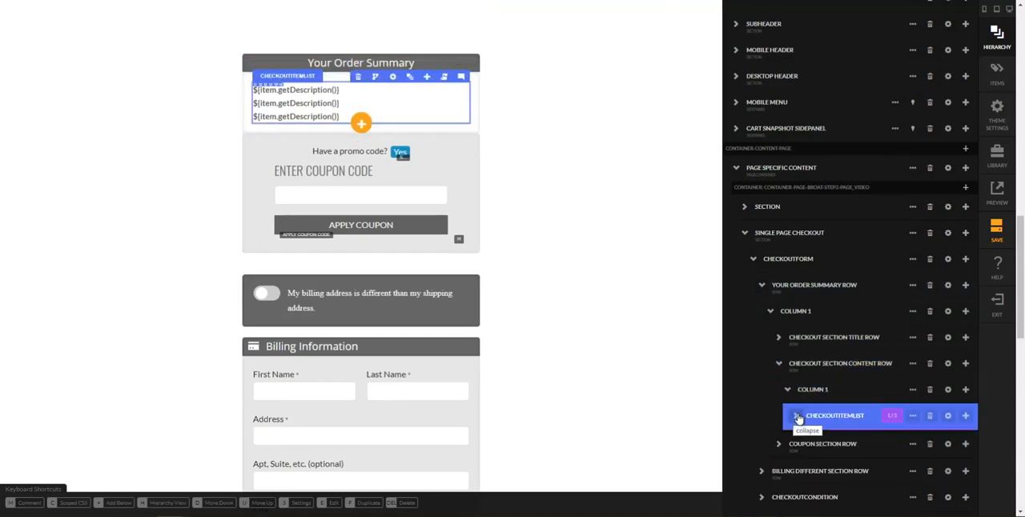
{"action": "left_click", "coordinate": [966, 417]}
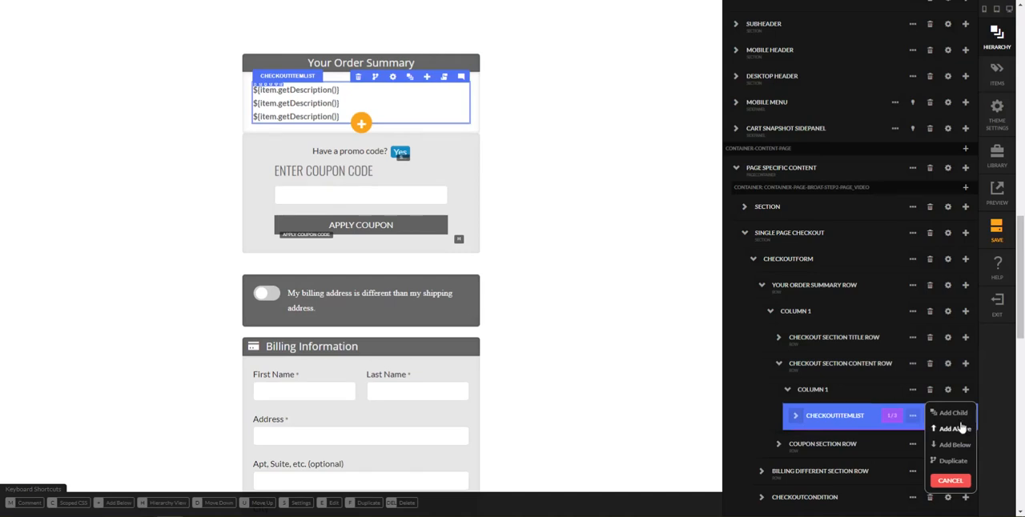
{"action": "left_click", "coordinate": [955, 445]}
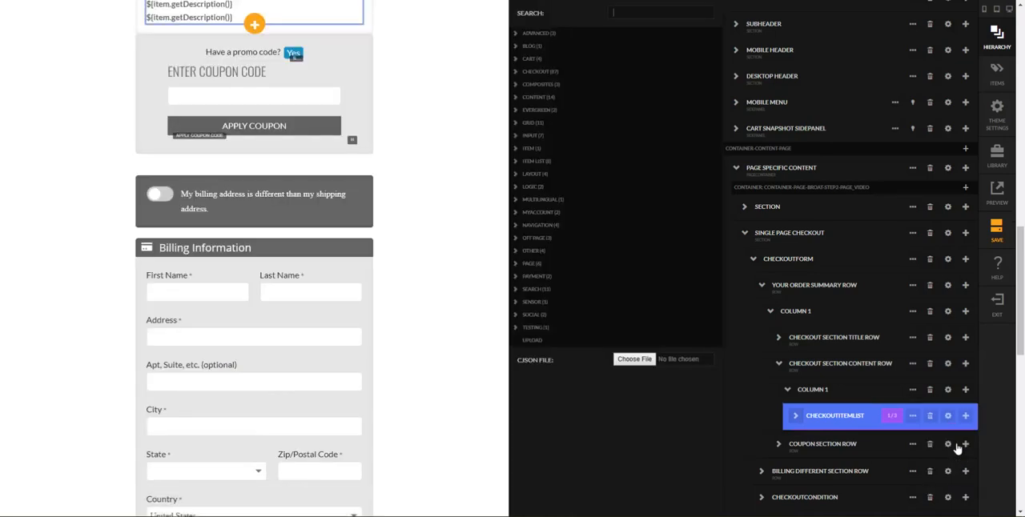
{"action": "type", "text": "checkout su"}
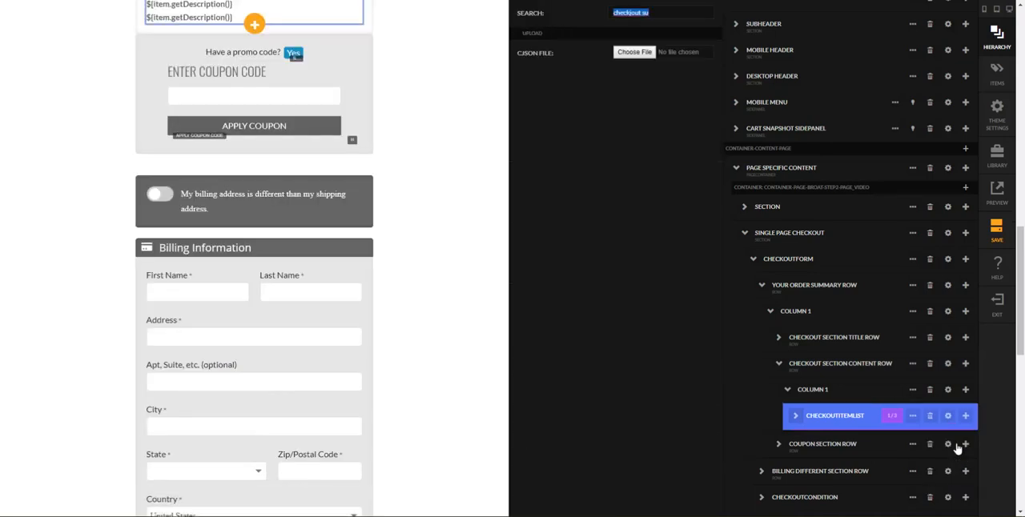
{"action": "key", "text": "BackSpace"}
{"action": "key", "text": "BackSpace"}
{"action": "key", "text": "BackSpace"}
{"action": "key", "text": "BackSpace"}
{"action": "type", "text": "heckout summary"}
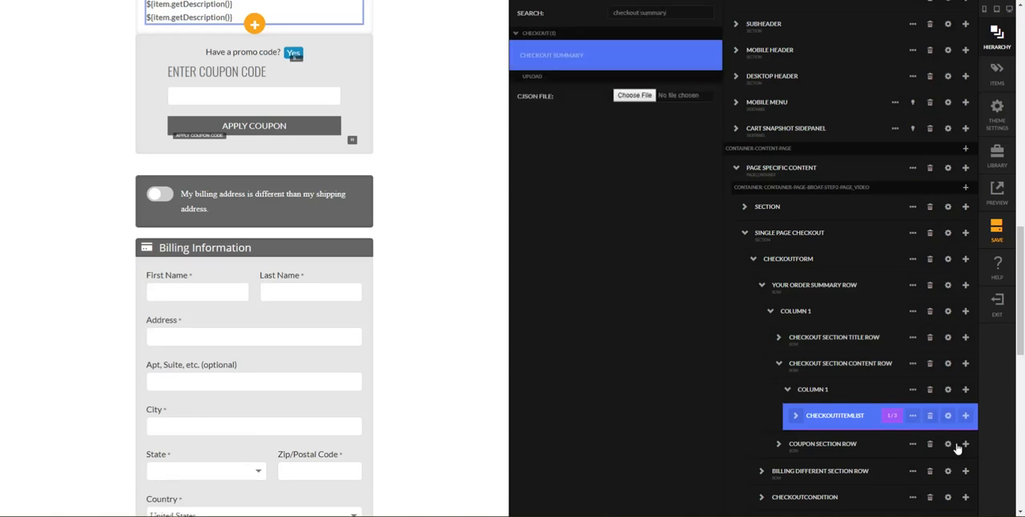
{"action": "left_click_drag", "start_coordinate": [958, 448], "coordinate": [957, 449]}
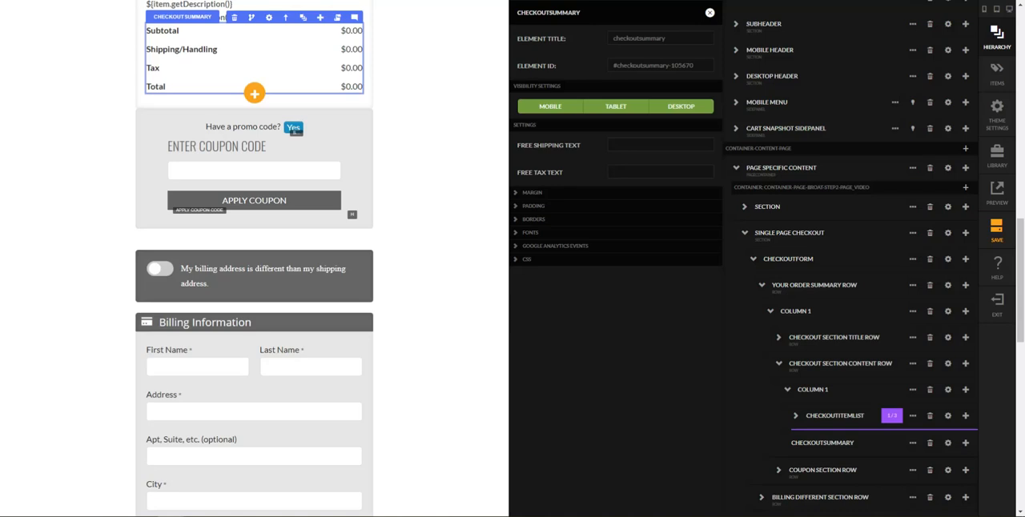
{"action": "left_click", "coordinate": [709, 13]}
{"action": "left_click", "coordinate": [822, 418]}
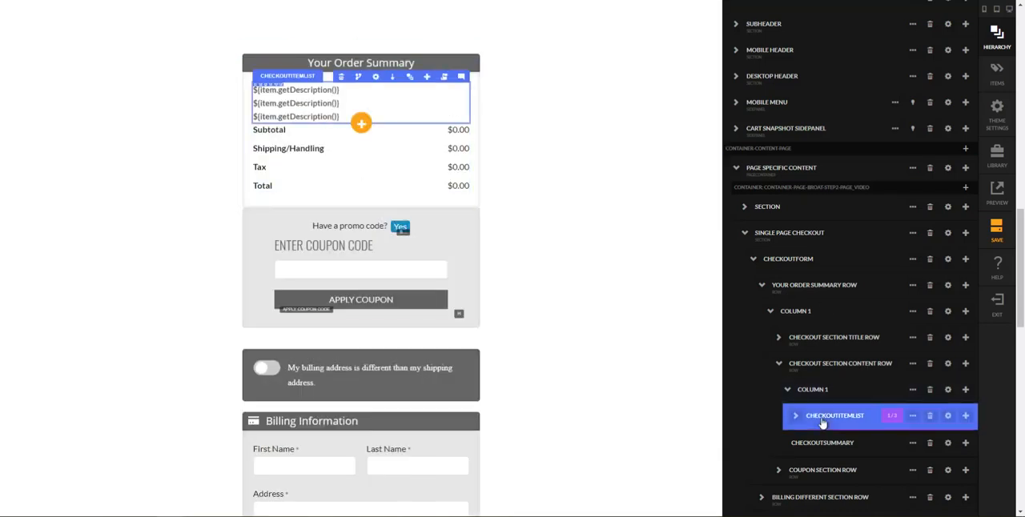
Delete the Summary Section Row from the checkout form and confirm its removal
{"action": "left_click", "coordinate": [821, 438]}
{"action": "scroll", "coordinate": [820, 438], "scroll_direction": "down", "scroll_amount": 1}
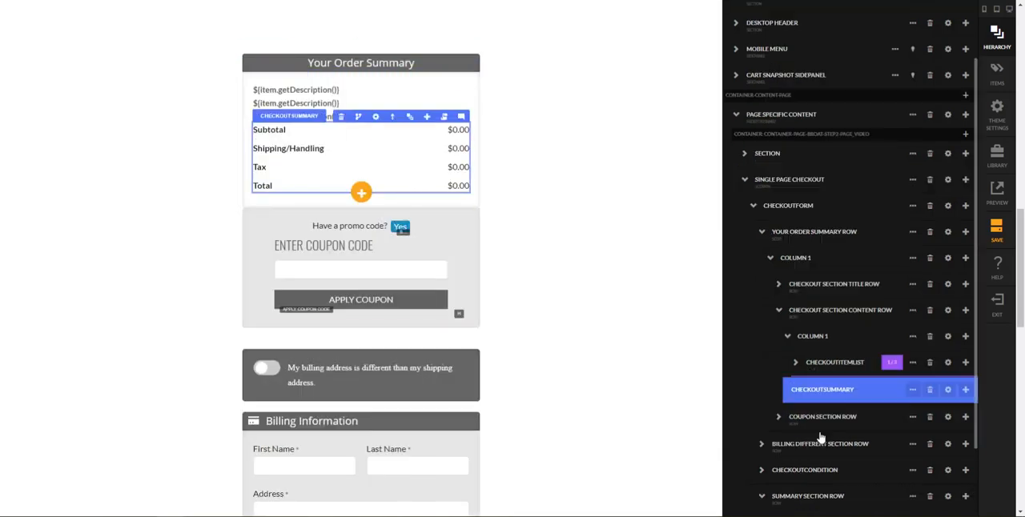
{"action": "left_click", "coordinate": [820, 420]}
{"action": "scroll", "coordinate": [820, 425], "scroll_direction": "down", "scroll_amount": 1}
{"action": "left_click", "coordinate": [799, 421]}
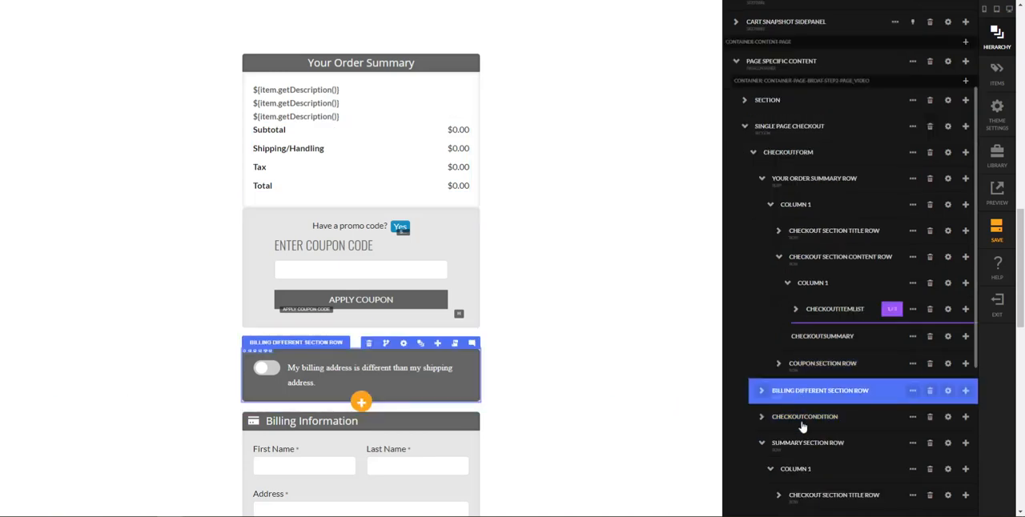
{"action": "left_click", "coordinate": [771, 445]}
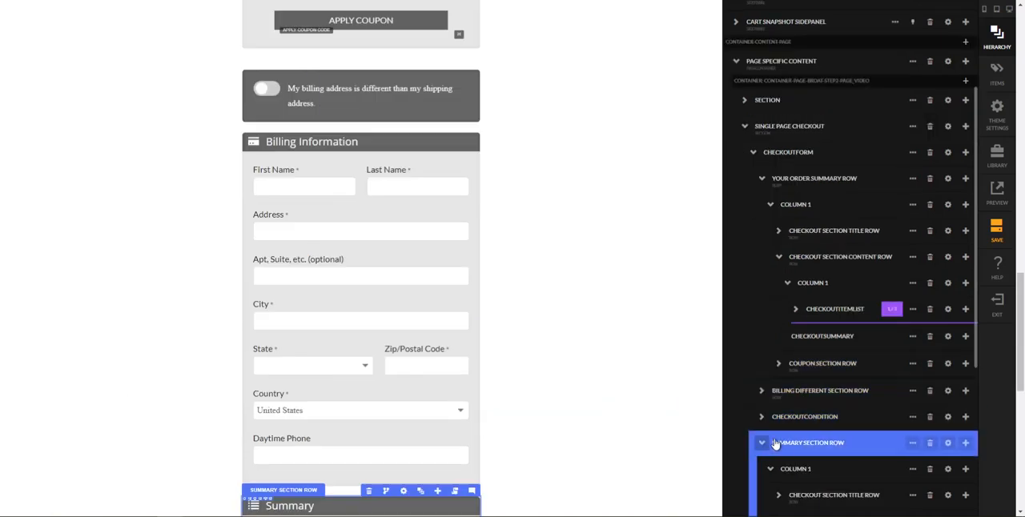
{"action": "left_click", "coordinate": [762, 442]}
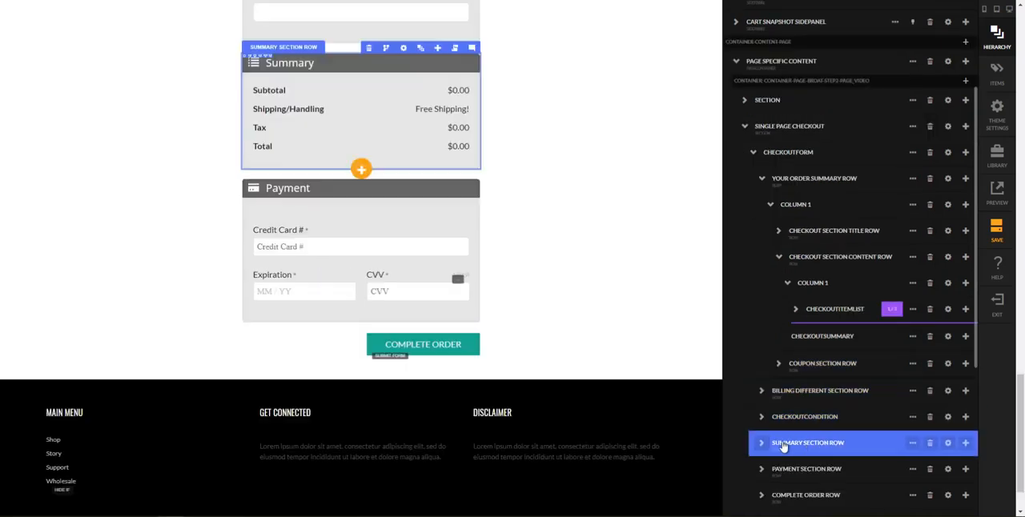
{"action": "left_click", "coordinate": [931, 443]}
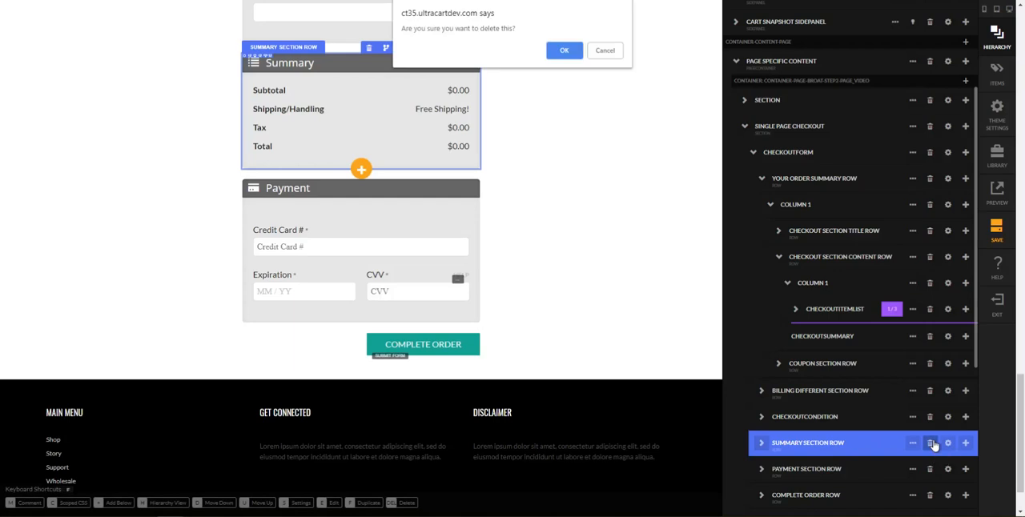
{"action": "key", "text": "Return"}
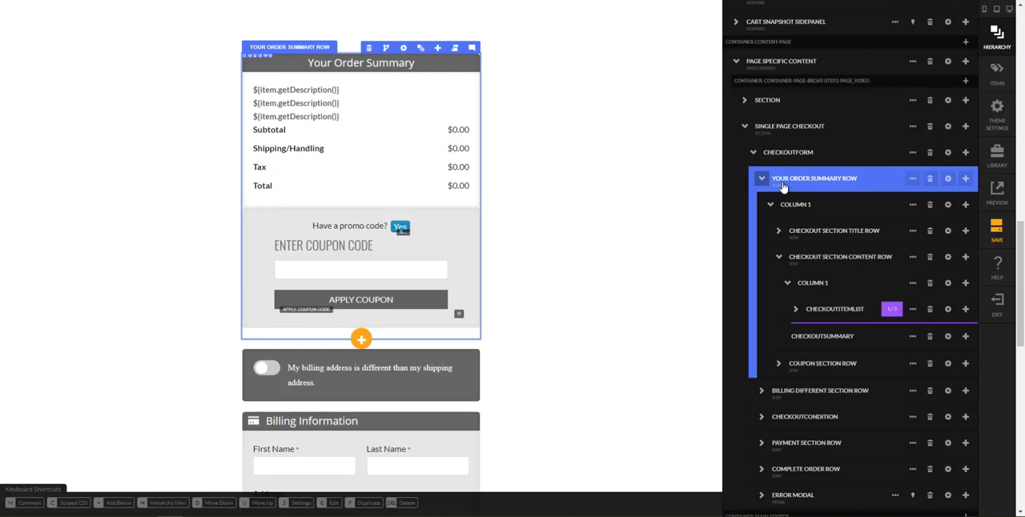
Cut the whole checkout form out of the Single Page Checkout section
{"action": "left_click", "coordinate": [762, 178]}
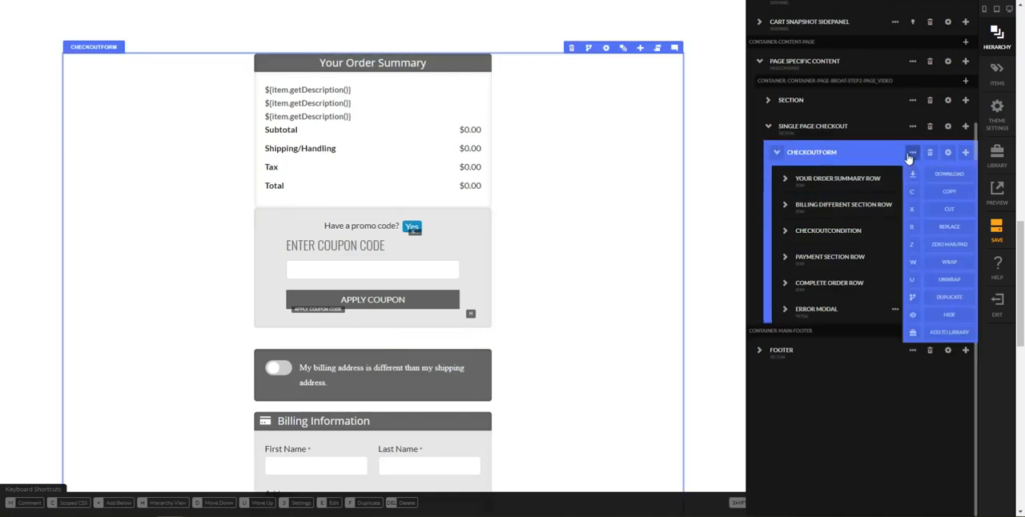
{"action": "scroll", "coordinate": [809, 184], "scroll_direction": "up", "scroll_amount": 2}
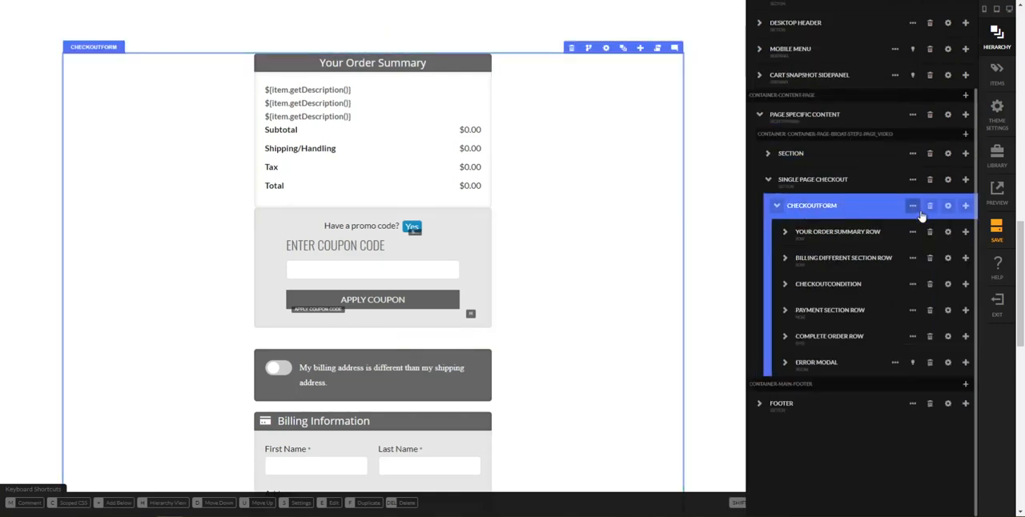
{"action": "mouse_move", "coordinate": [912, 205]}
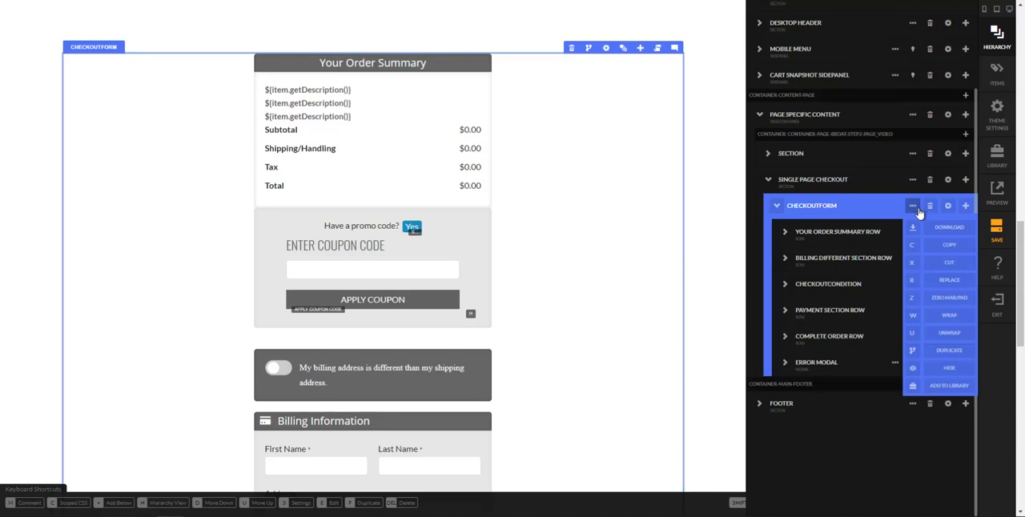
{"action": "left_click", "coordinate": [914, 267]}
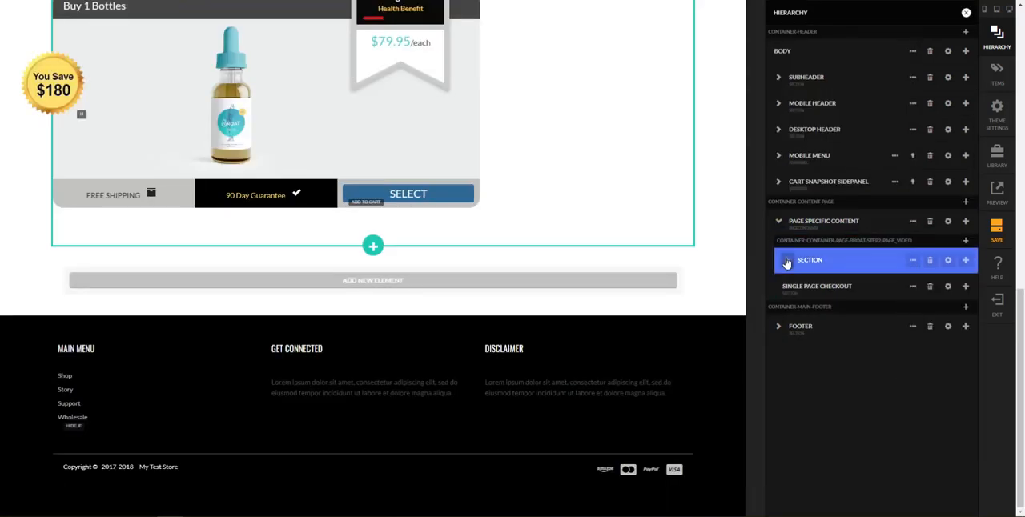
Insert the cut checkout form as a child of the Has Items in Cart condition in the Checkout Column
{"action": "left_click", "coordinate": [784, 263]}
{"action": "left_click", "coordinate": [809, 342]}
{"action": "left_click", "coordinate": [845, 367]}
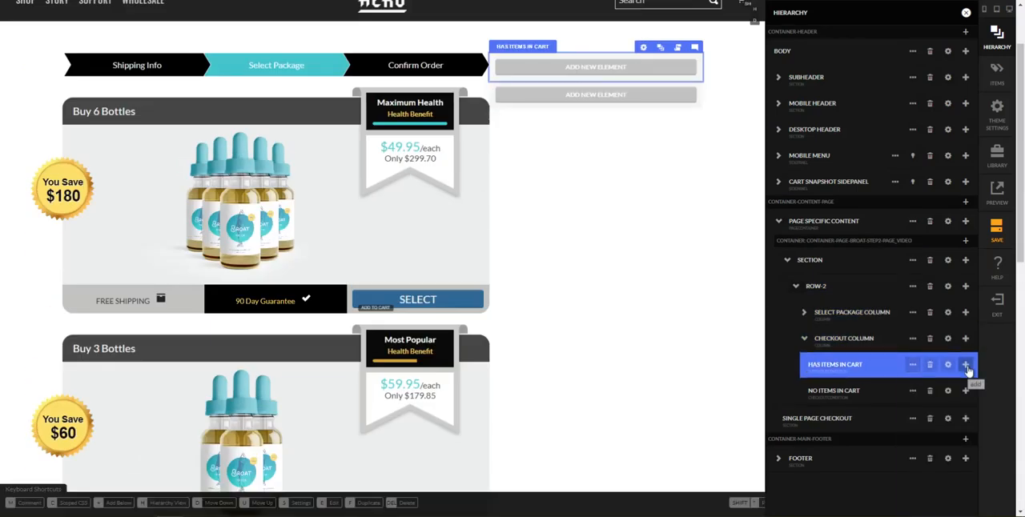
{"action": "left_click", "coordinate": [965, 365]}
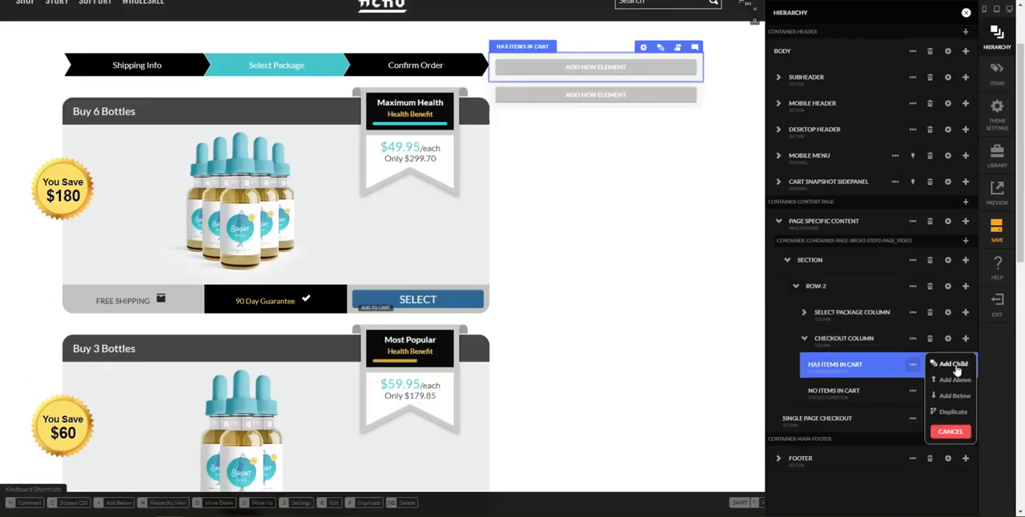
{"action": "left_click", "coordinate": [943, 365]}
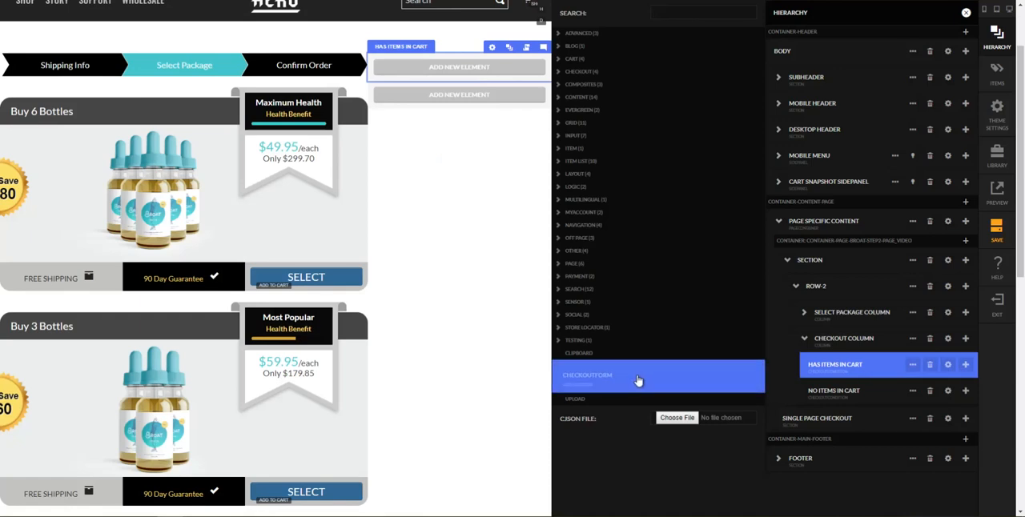
{"action": "left_click", "coordinate": [649, 376]}
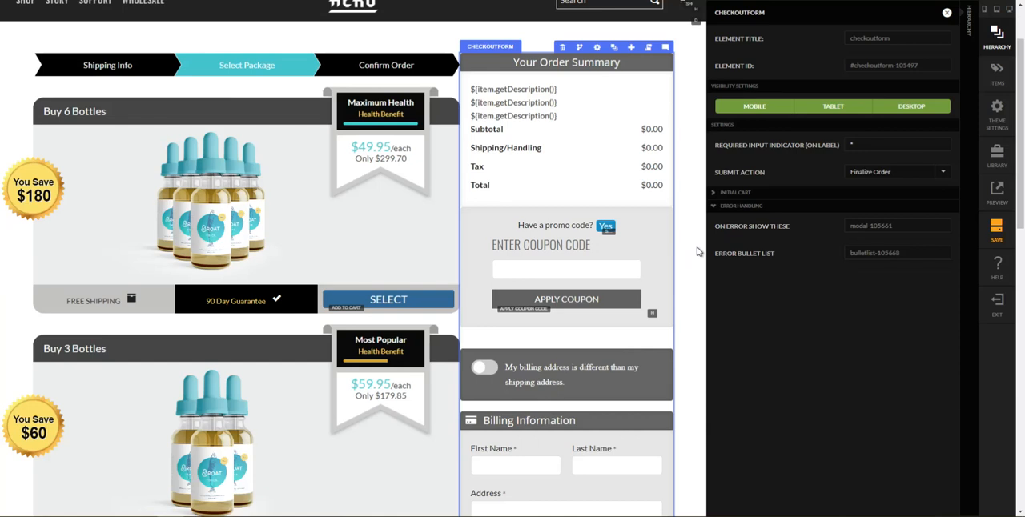
{"action": "left_click", "coordinate": [697, 250]}
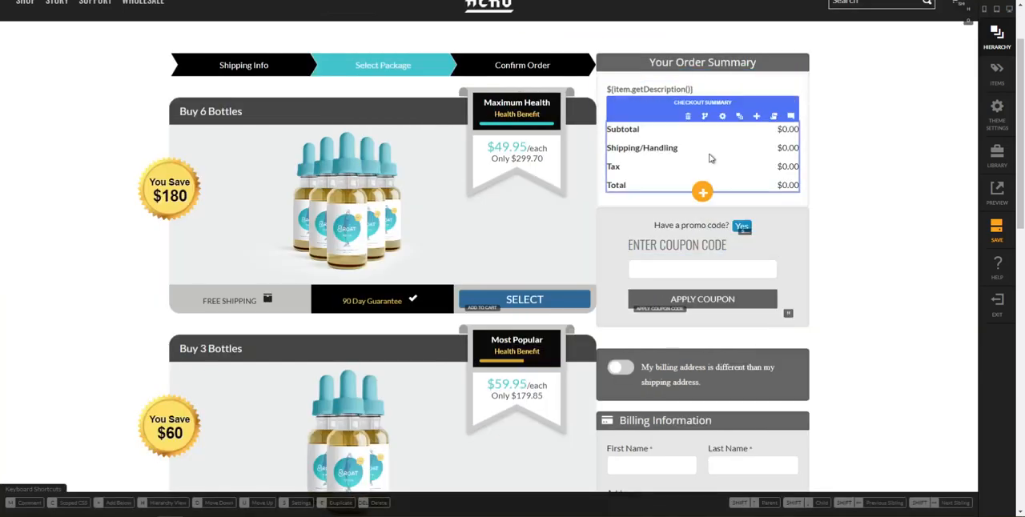
Delete the emptied Single Page Checkout section below the package section and save the page
{"action": "scroll", "coordinate": [703, 194], "scroll_direction": "down", "scroll_amount": 2}
{"action": "scroll", "coordinate": [702, 194], "scroll_direction": "down", "scroll_amount": 6}
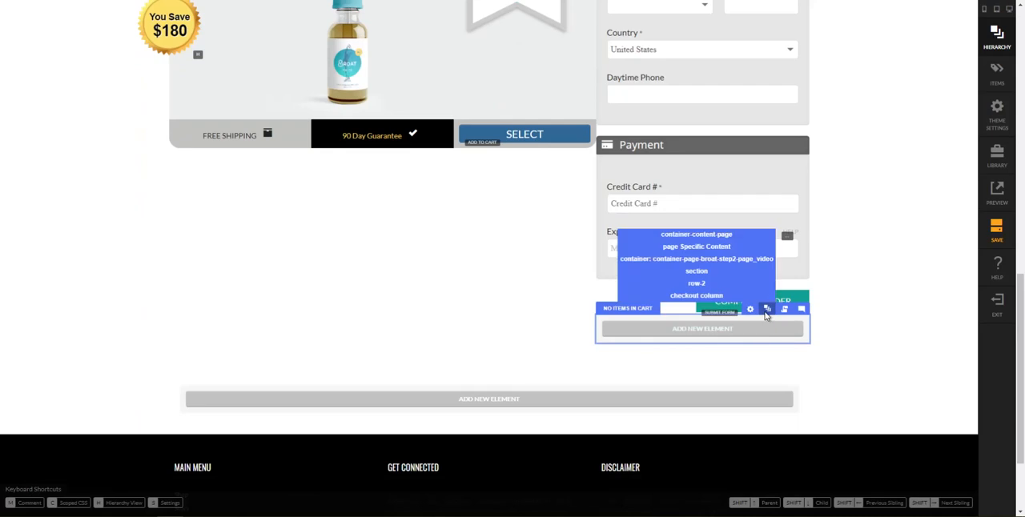
{"action": "left_click", "coordinate": [765, 310]}
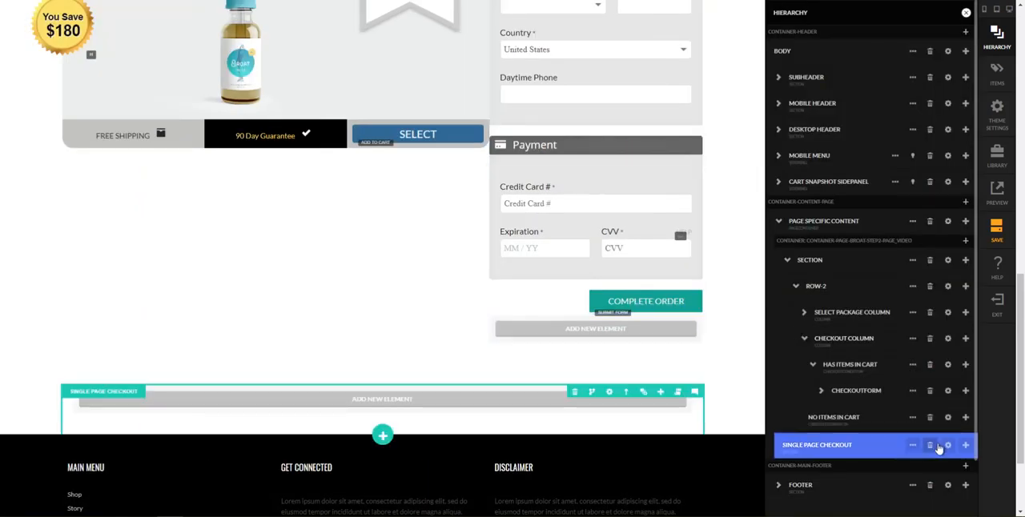
{"action": "left_click", "coordinate": [930, 445]}
{"action": "left_click", "coordinate": [564, 46]}
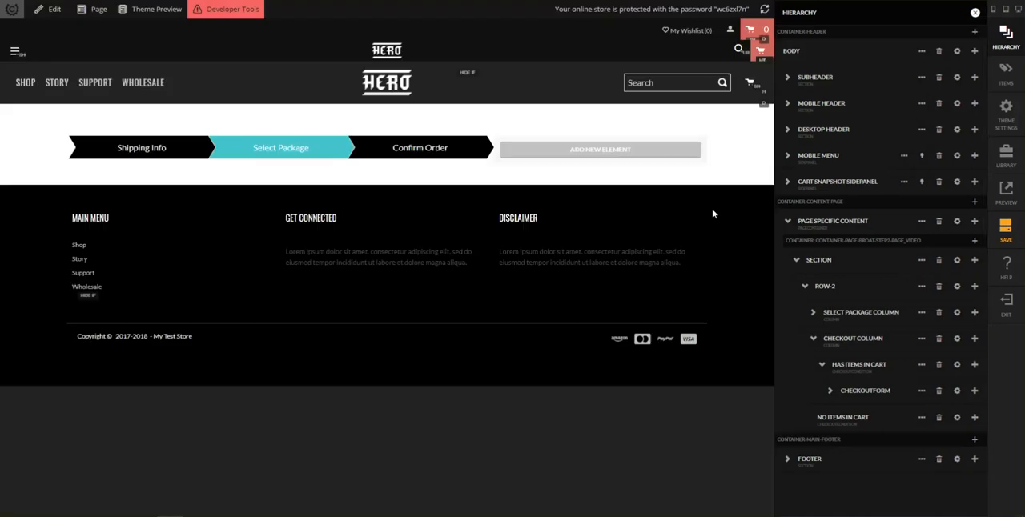
{"action": "scroll", "coordinate": [709, 238], "scroll_direction": "down", "scroll_amount": 2}
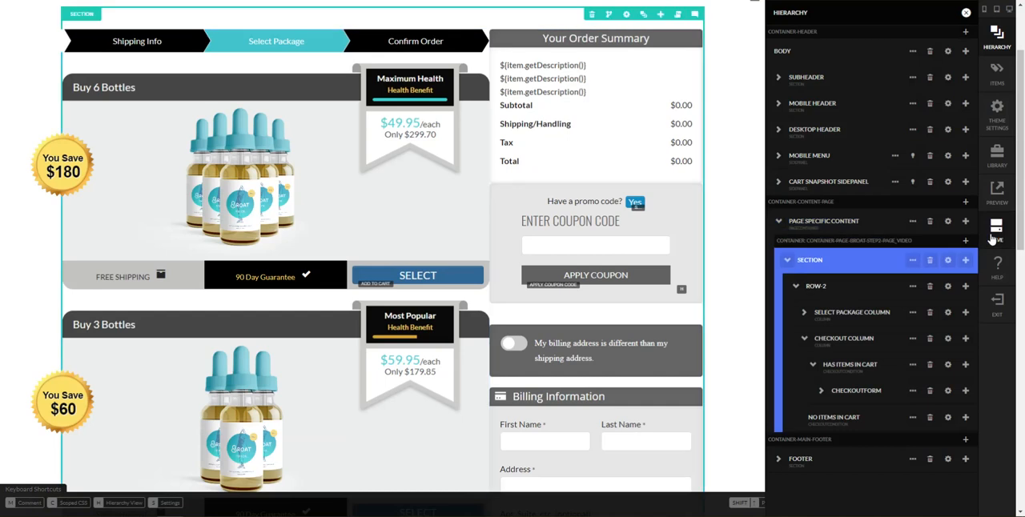
{"action": "left_click", "coordinate": [994, 238]}
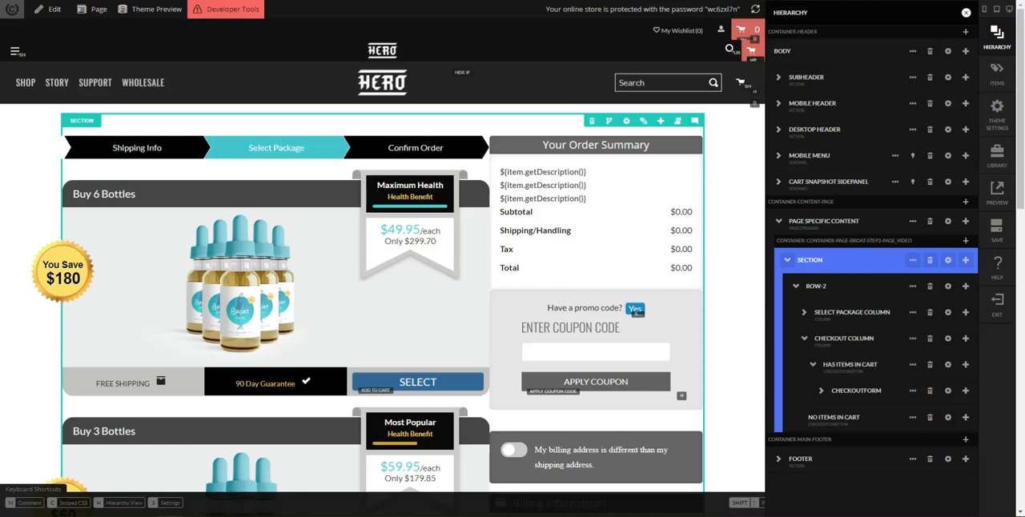
Switch to the Broat reference page and inspect the markup of its Your Order Summary block up to the enclosing column
{"action": "scroll", "coordinate": [383, 337], "scroll_direction": "down", "scroll_amount": 10}
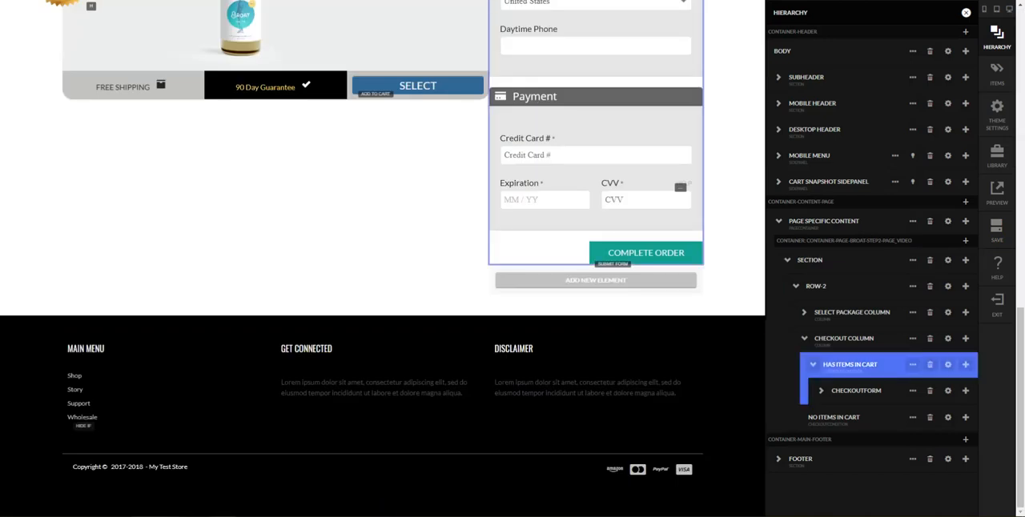
{"action": "mouse_move", "coordinate": [145, 516]}
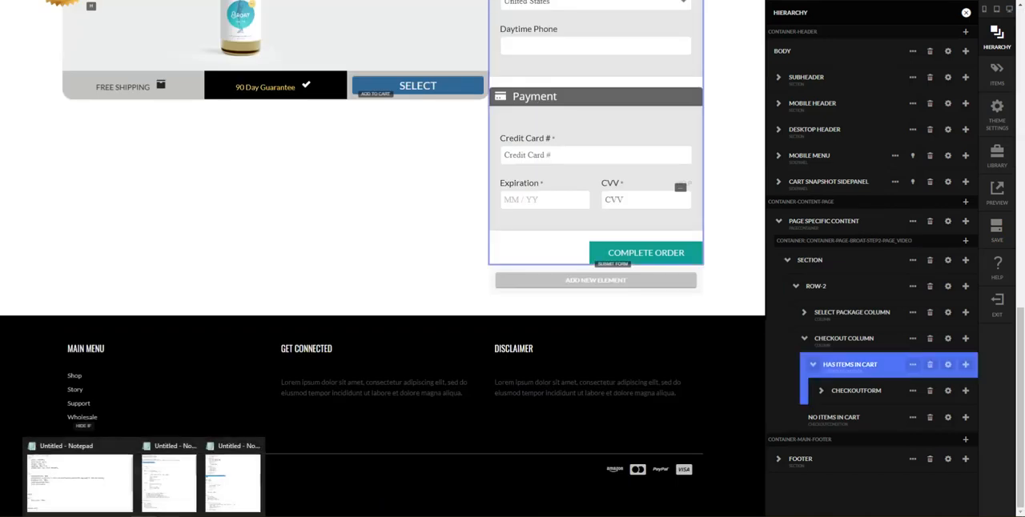
{"action": "left_click", "coordinate": [215, 490]}
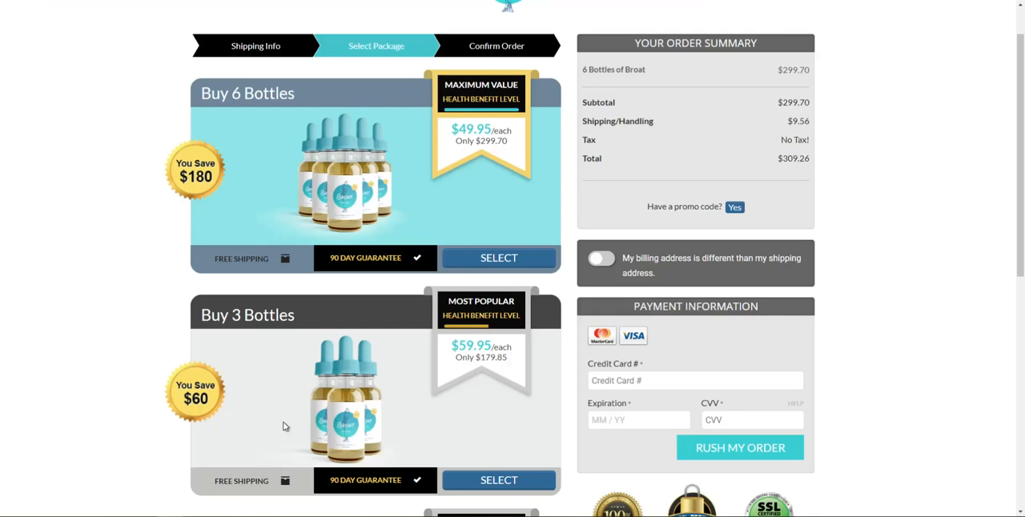
{"action": "scroll", "coordinate": [725, 258], "scroll_direction": "up", "scroll_amount": 1}
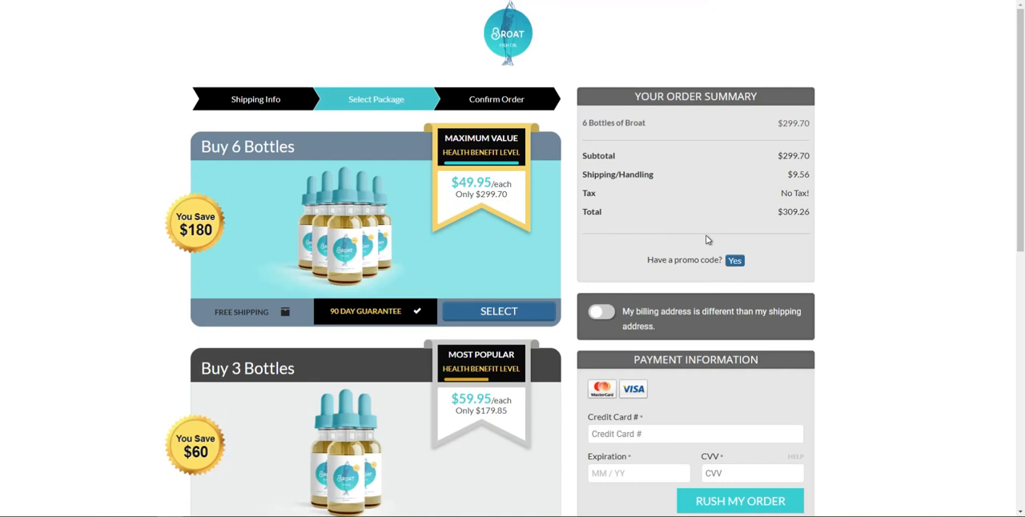
{"action": "scroll", "coordinate": [705, 238], "scroll_direction": "down", "scroll_amount": 3}
{"action": "scroll", "coordinate": [721, 213], "scroll_direction": "up", "scroll_amount": 3}
{"action": "right_click", "coordinate": [698, 211]}
{"action": "left_click", "coordinate": [738, 333]}
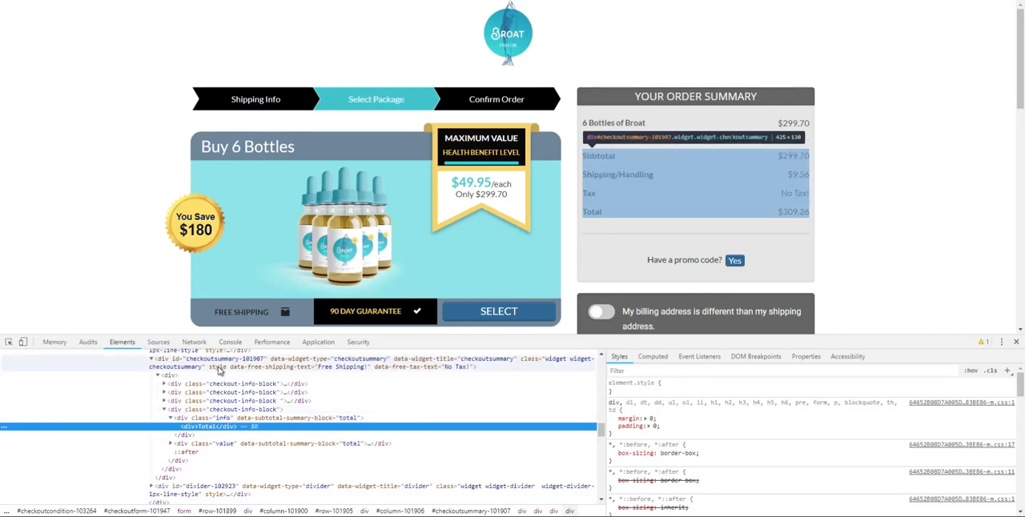
{"action": "scroll", "coordinate": [218, 369], "scroll_direction": "up", "scroll_amount": 3}
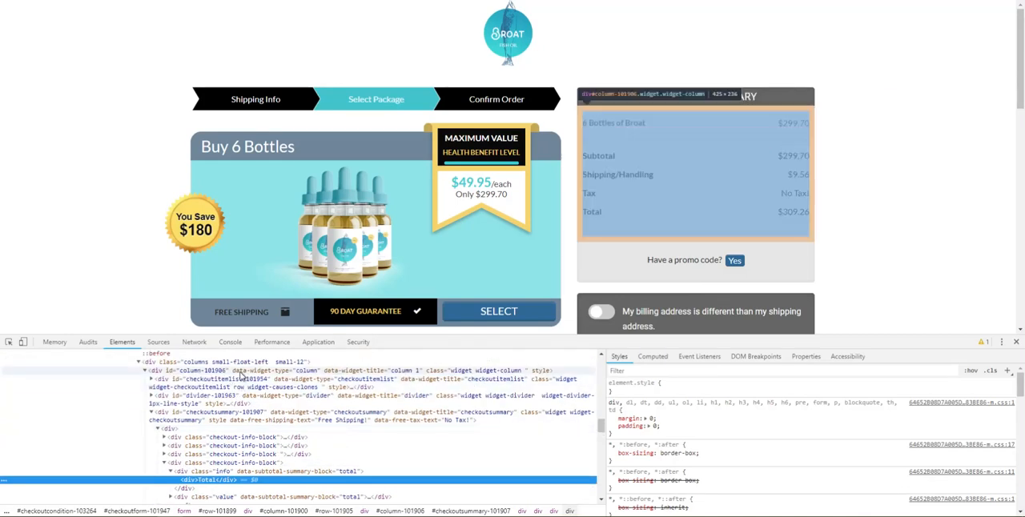
{"action": "scroll", "coordinate": [242, 376], "scroll_direction": "up", "scroll_amount": 3}
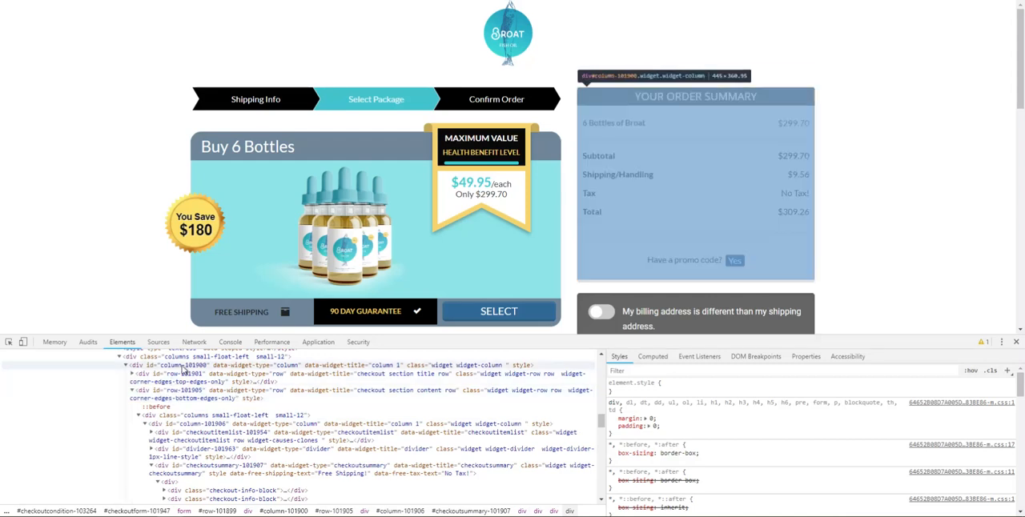
{"action": "left_click", "coordinate": [183, 366]}
Trace the summary column's text color from its computed styles to the CSS rule that sets it
{"action": "left_click", "coordinate": [652, 356]}
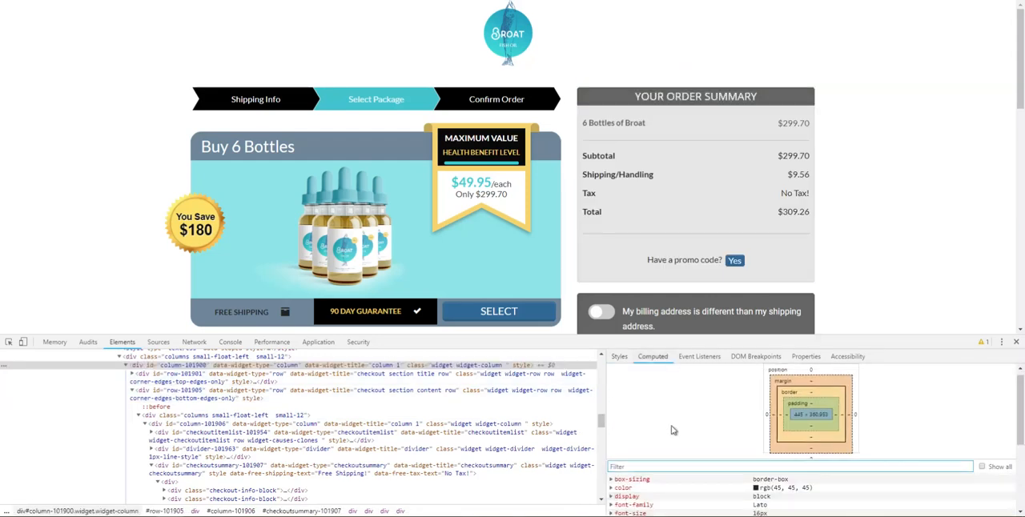
{"action": "scroll", "coordinate": [673, 430], "scroll_direction": "down", "scroll_amount": 2}
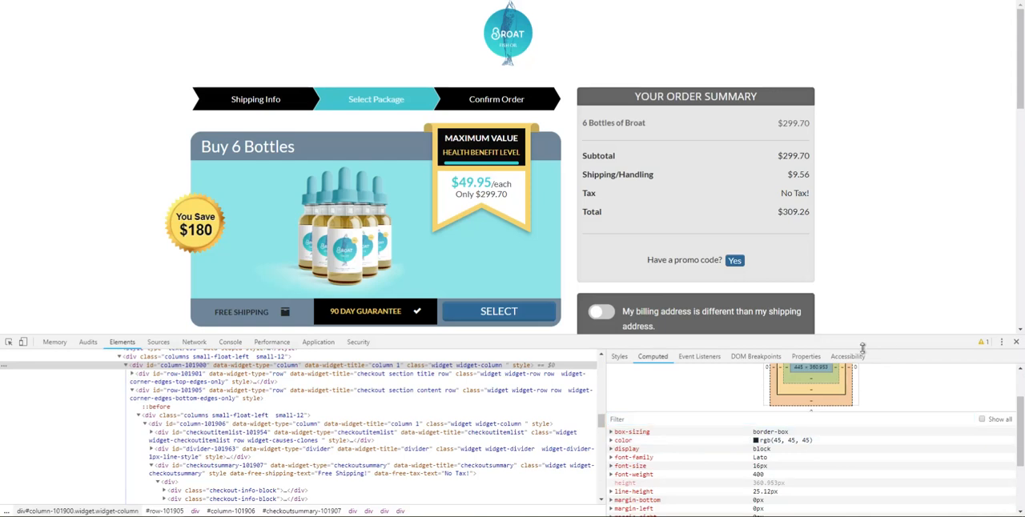
{"action": "left_click", "coordinate": [756, 440]}
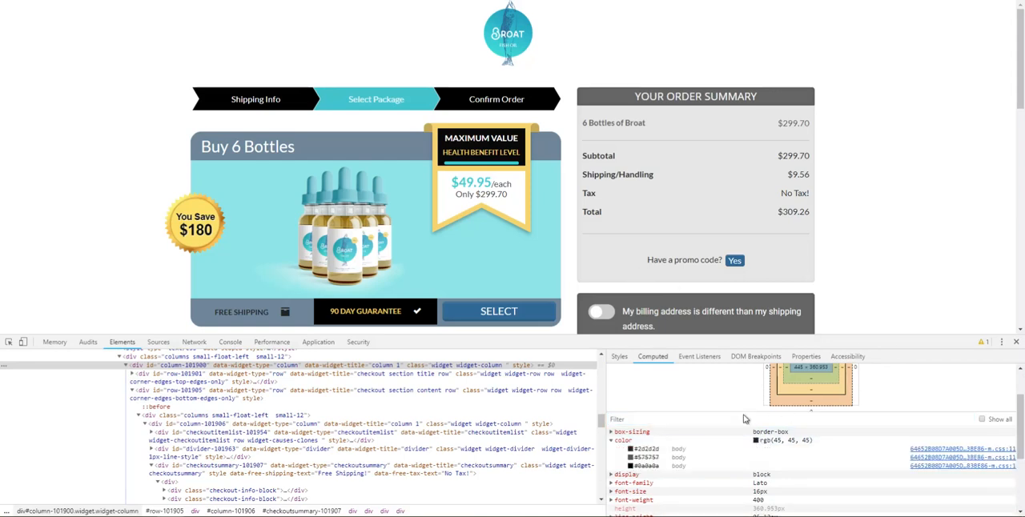
{"action": "left_click", "coordinate": [755, 442]}
{"action": "left_click", "coordinate": [757, 443]}
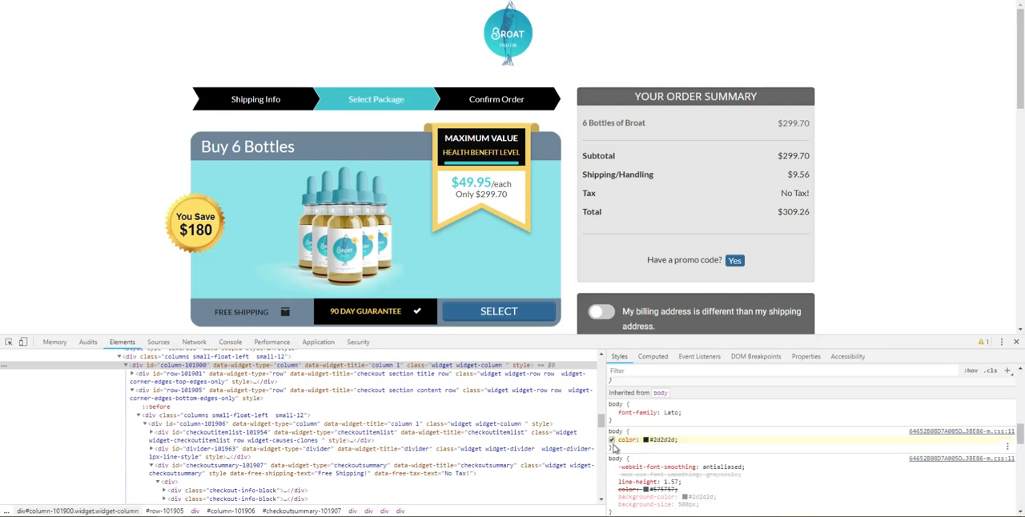
{"action": "left_click", "coordinate": [645, 440]}
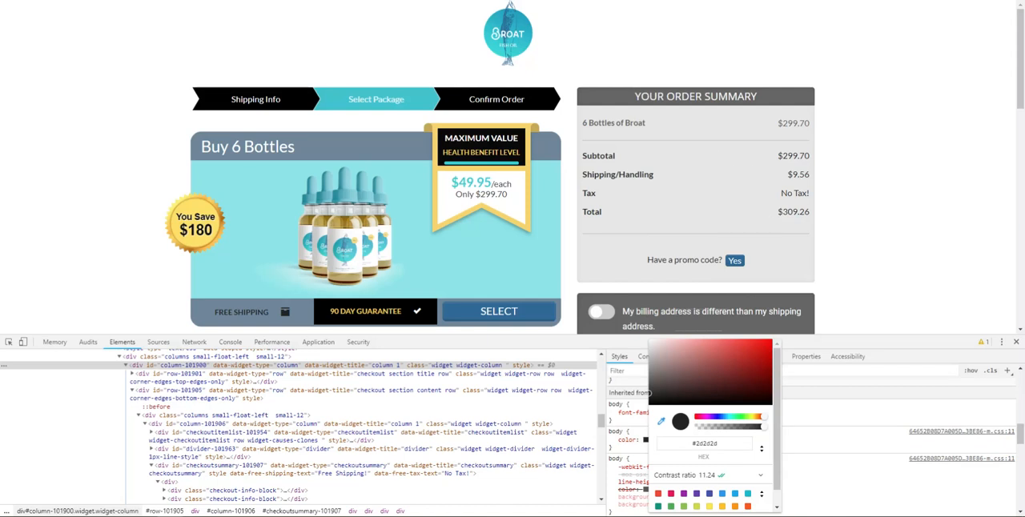
{"action": "left_click", "coordinate": [865, 391]}
Turn on the different billing address switch on the reference page to view its Billing Address fields
{"action": "scroll", "coordinate": [795, 296], "scroll_direction": "down", "scroll_amount": 2}
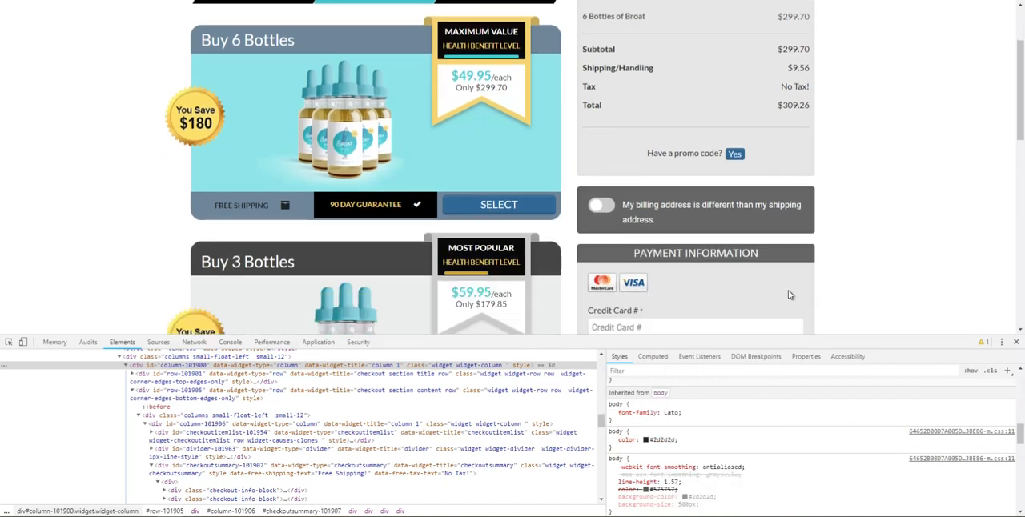
{"action": "scroll", "coordinate": [565, 199], "scroll_direction": "down", "scroll_amount": 2}
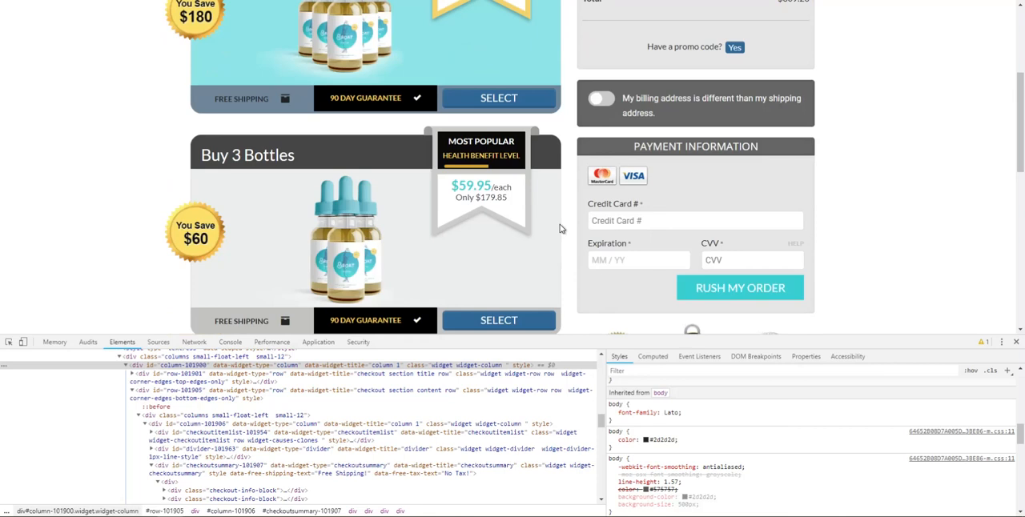
{"action": "left_click", "coordinate": [606, 106]}
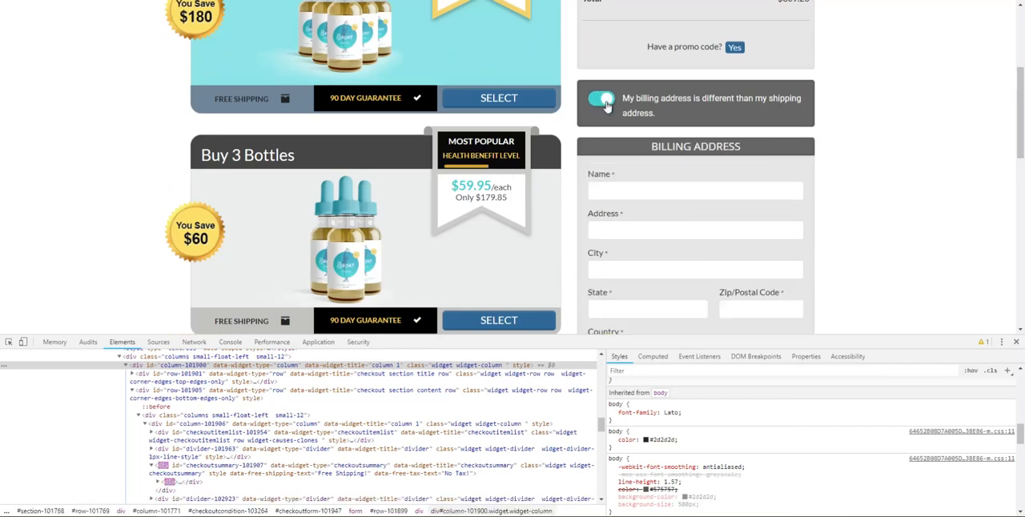
Turn off the different billing address switch and close the developer tools on the reference page, then return to the Broat Step 2 editor
{"action": "left_click", "coordinate": [606, 106]}
{"action": "left_click", "coordinate": [1015, 342]}
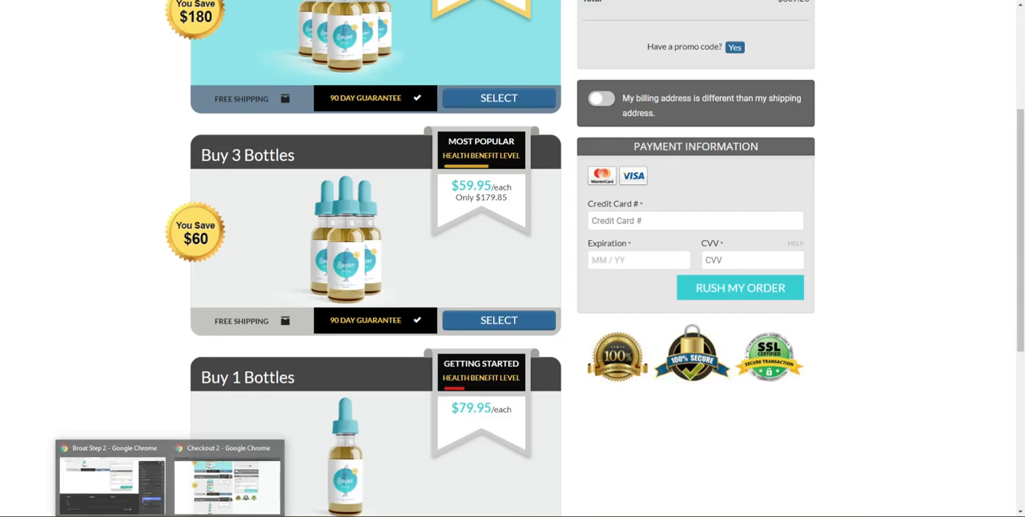
{"action": "left_click", "coordinate": [165, 480]}
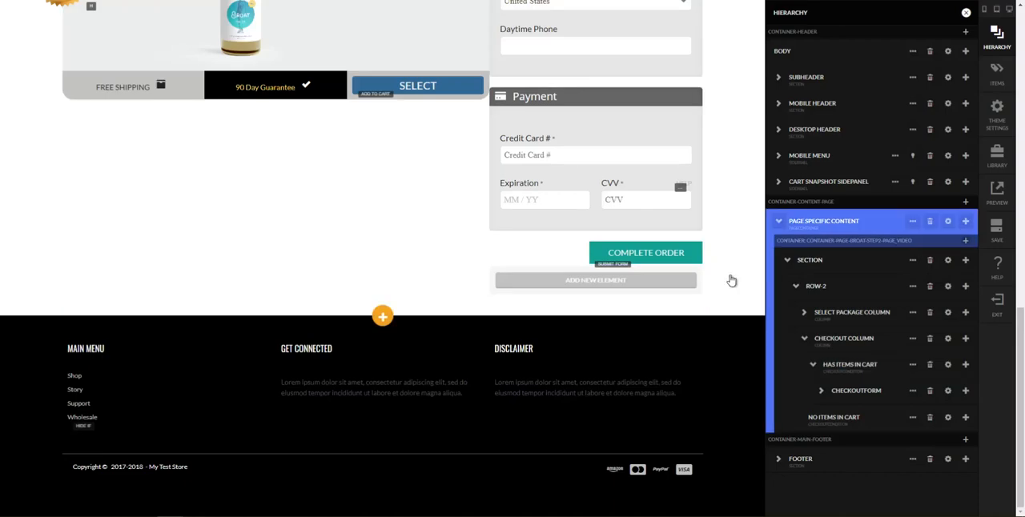
{"action": "left_click", "coordinate": [732, 281]}
{"action": "scroll", "coordinate": [732, 276], "scroll_direction": "up", "scroll_amount": 10}
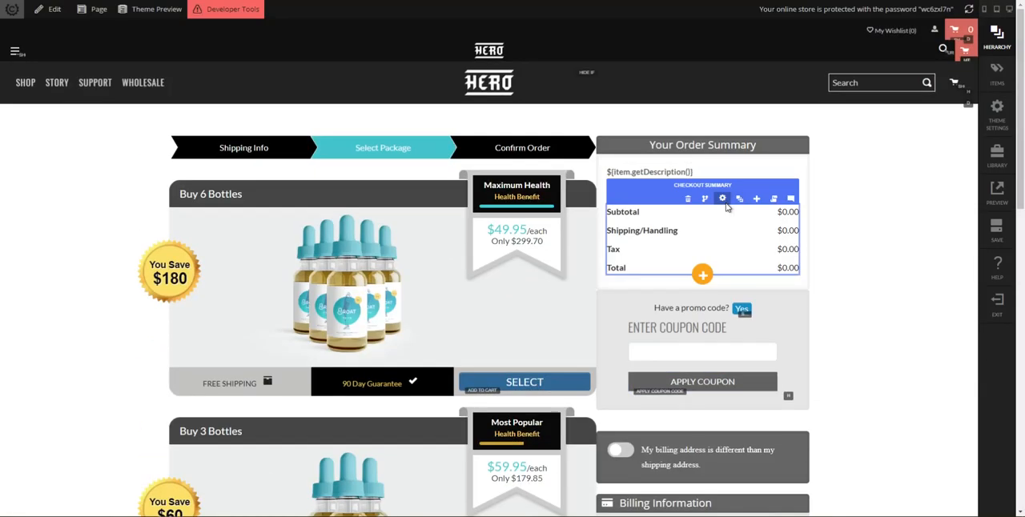
Set a custom background color of #2d2d2d on the column that holds the order summary and coupon sections
{"action": "left_click", "coordinate": [737, 160]}
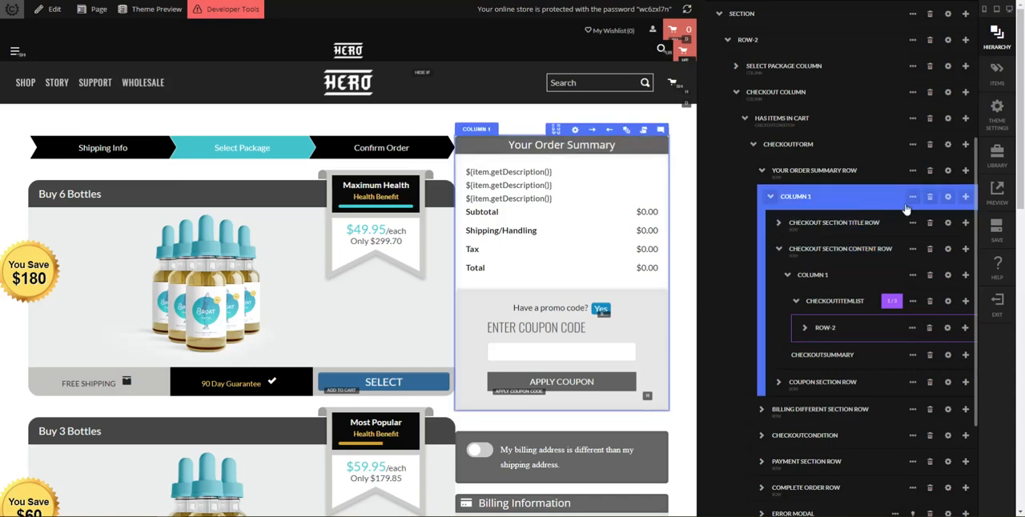
{"action": "left_click", "coordinate": [948, 198]}
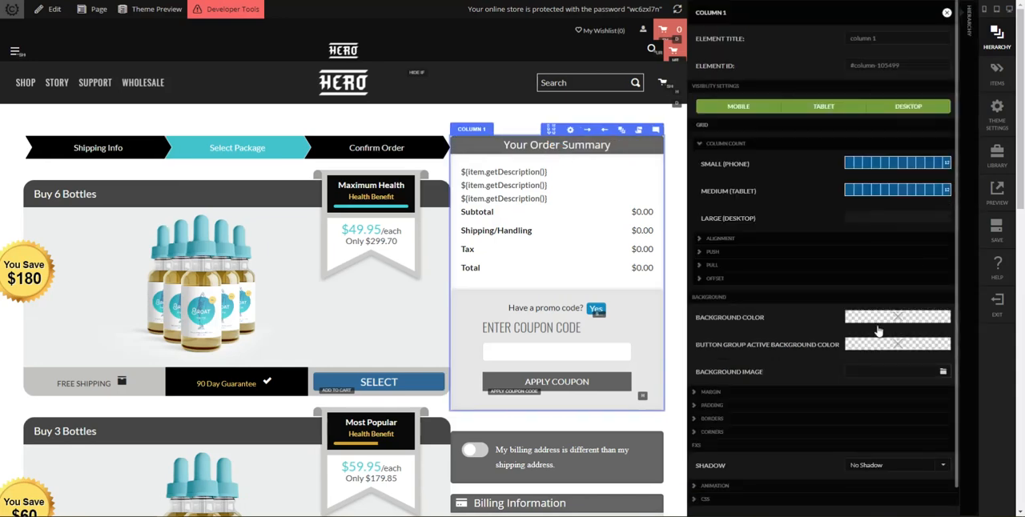
{"action": "left_click", "coordinate": [713, 317]}
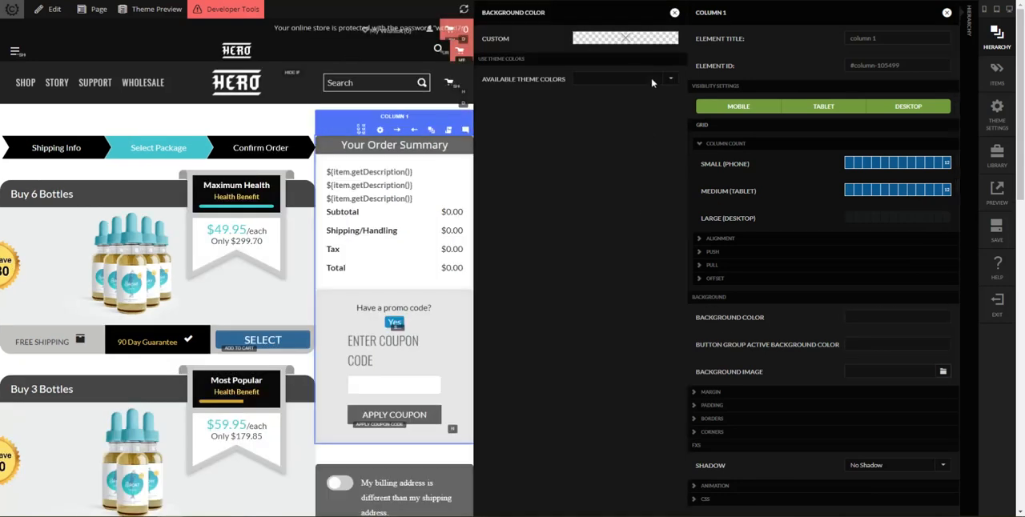
{"action": "left_click", "coordinate": [637, 42]}
{"action": "left_click", "coordinate": [602, 149]}
{"action": "type", "text": "2d"}
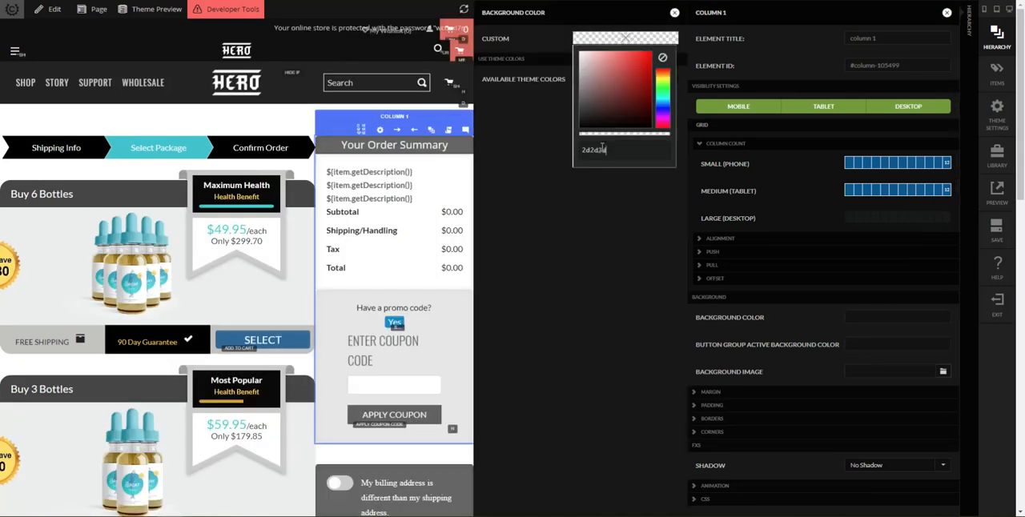
{"action": "type", "text": "2d2d"}
{"action": "key", "text": "Return"}
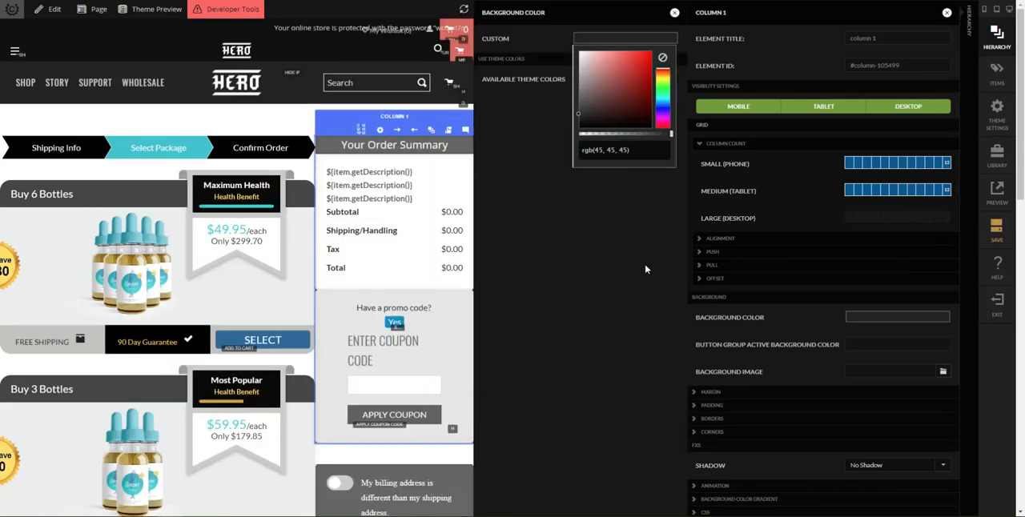
{"action": "left_click", "coordinate": [675, 12]}
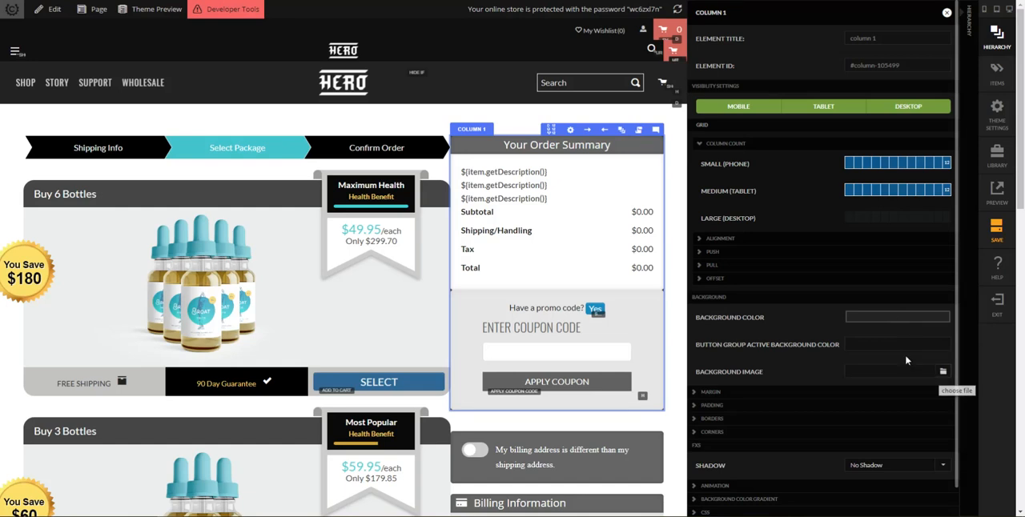
Re-enter 2d2d2d as the order summary column's custom background color and close its settings
{"action": "left_click", "coordinate": [876, 318]}
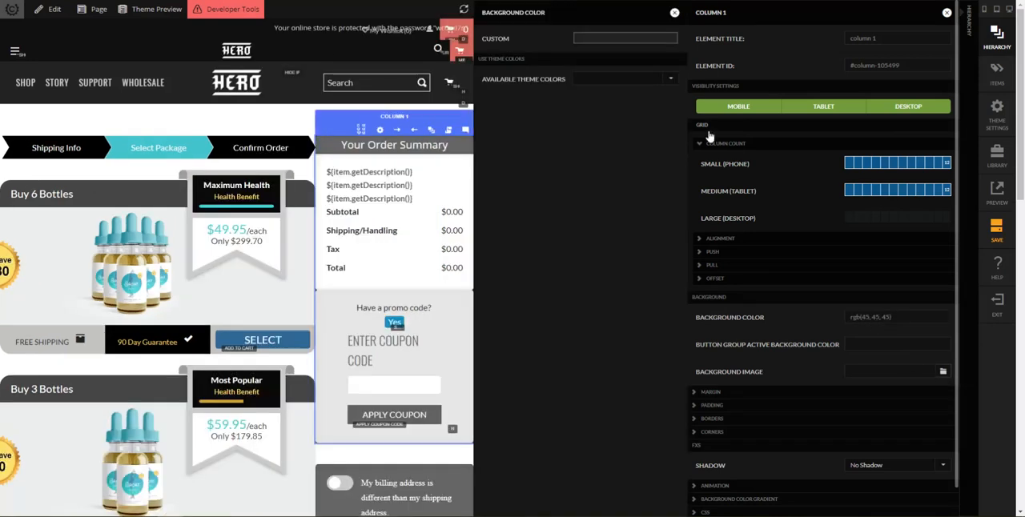
{"action": "left_click", "coordinate": [624, 38]}
{"action": "left_click_drag", "start_coordinate": [636, 151], "coordinate": [544, 156]}
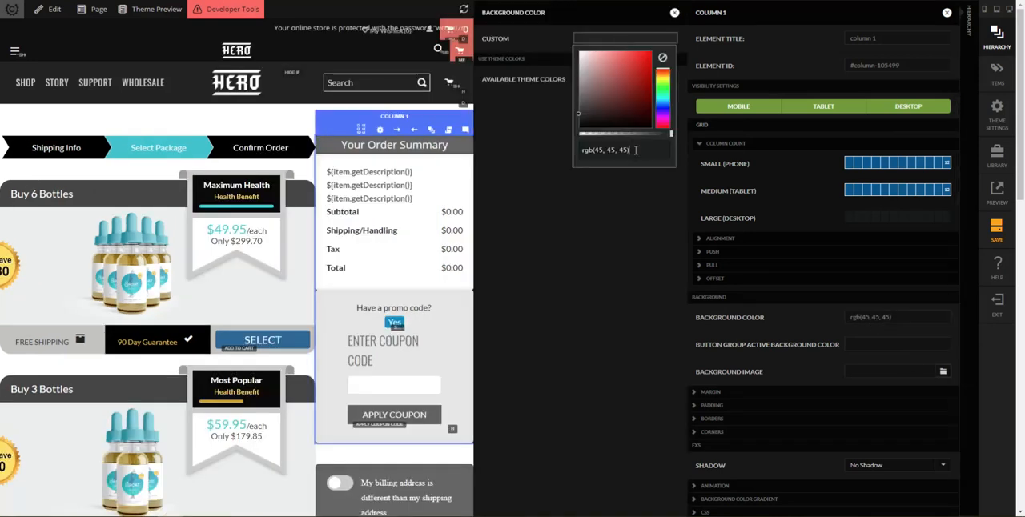
{"action": "type", "text": "2d2d2d"}
{"action": "key", "text": "Return"}
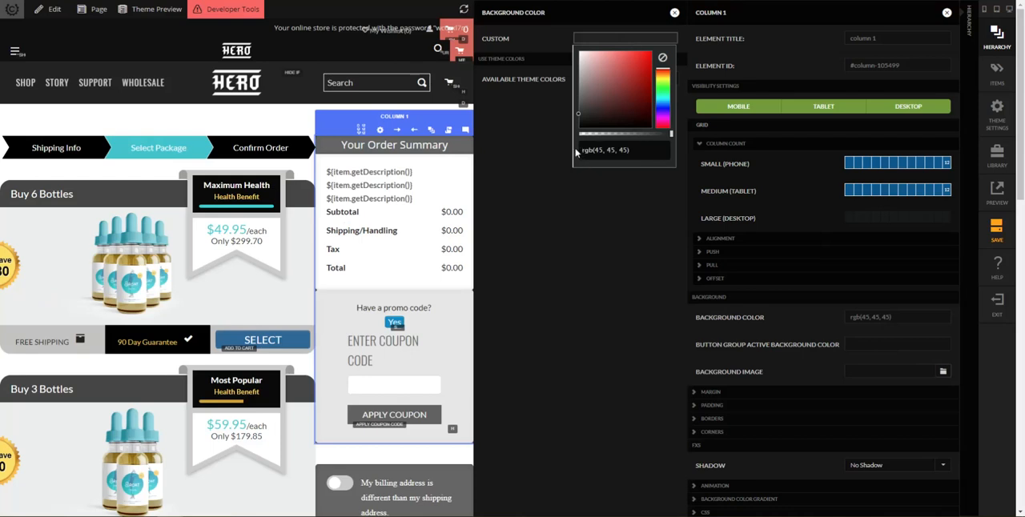
{"action": "left_click", "coordinate": [616, 239]}
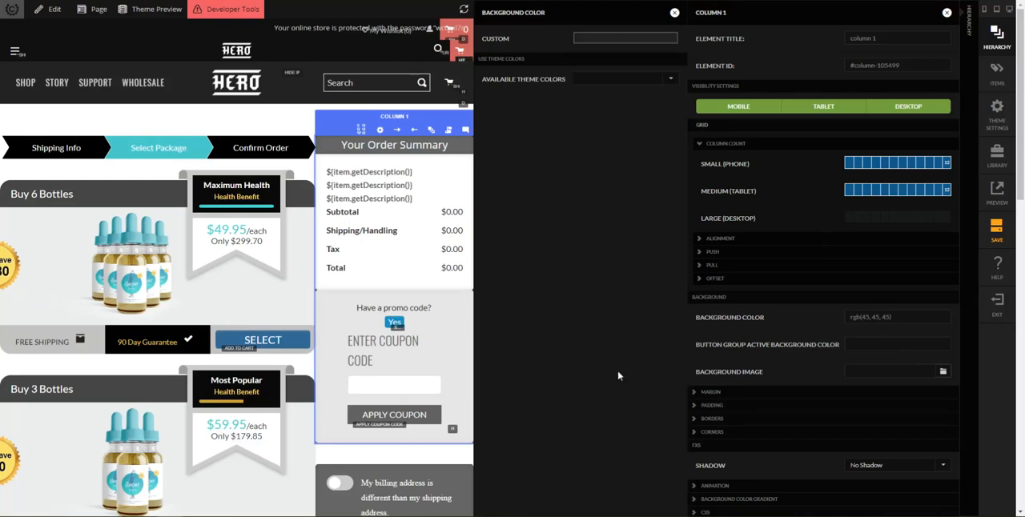
{"action": "key", "text": "Escape"}
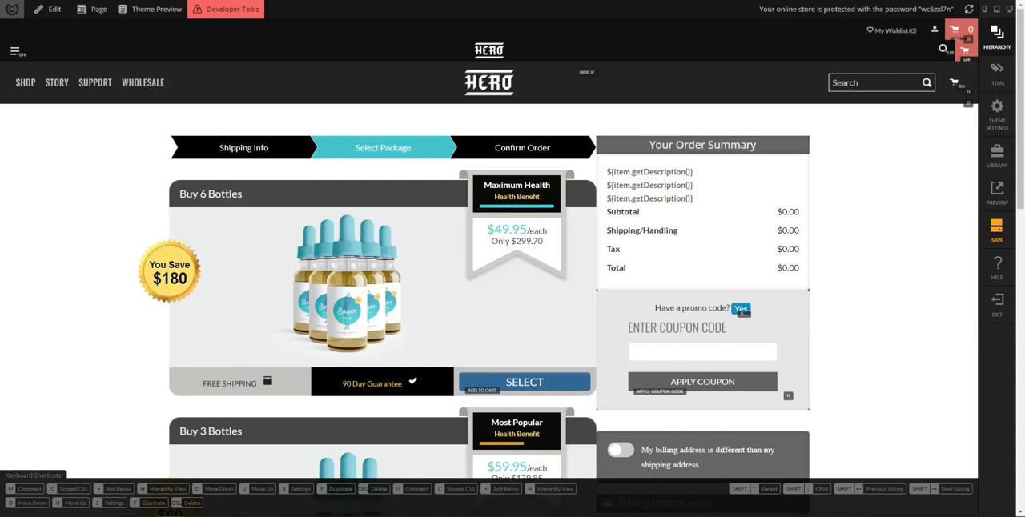
Copy the rgb(232, 232, 232) background color value from the Billing Information section's content row
{"action": "scroll", "coordinate": [857, 313], "scroll_direction": "down", "scroll_amount": 5}
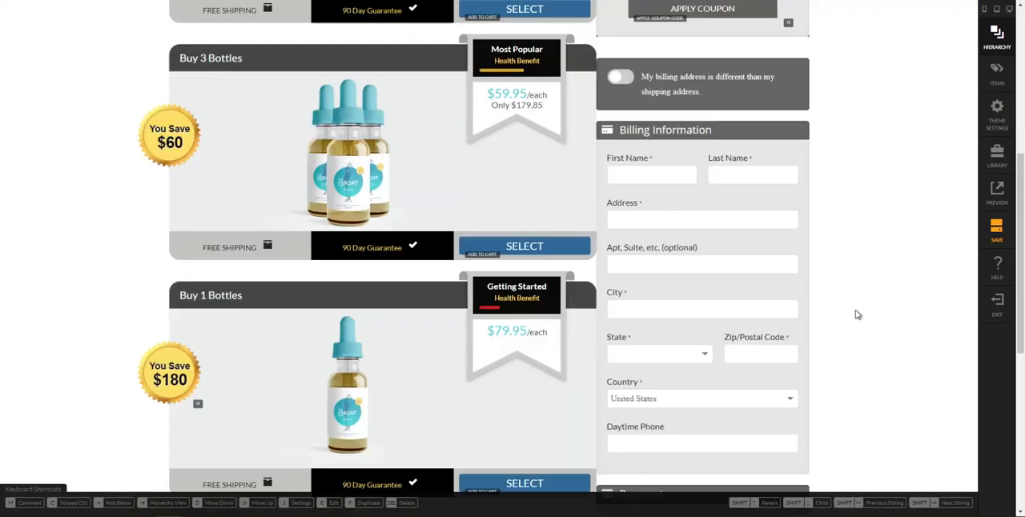
{"action": "left_click", "coordinate": [804, 148]}
{"action": "left_click", "coordinate": [906, 208]}
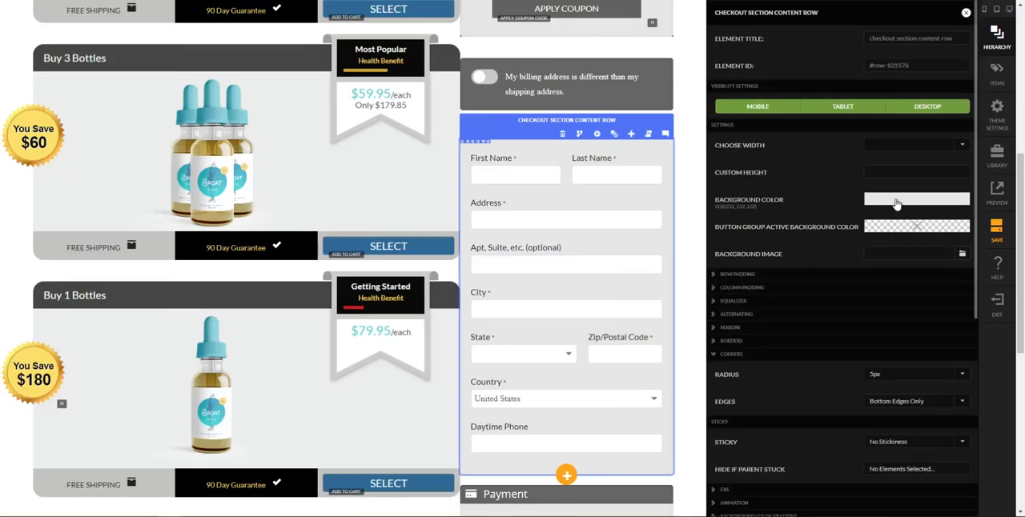
{"action": "left_click_drag", "start_coordinate": [662, 150], "coordinate": [574, 153]}
{"action": "key", "text": "ctrl+c"}
{"action": "left_click", "coordinate": [494, 55]}
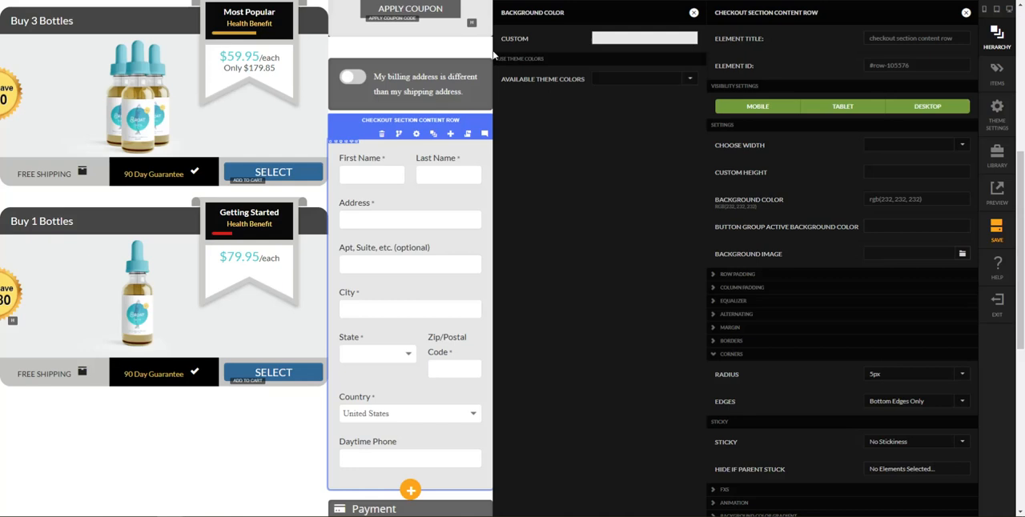
{"action": "key", "text": "Escape"}
Replace the custom background color of the column inside Your Order Summary Row with rgb(232, 232, 232)
{"action": "scroll", "coordinate": [643, 238], "scroll_direction": "up", "scroll_amount": 5}
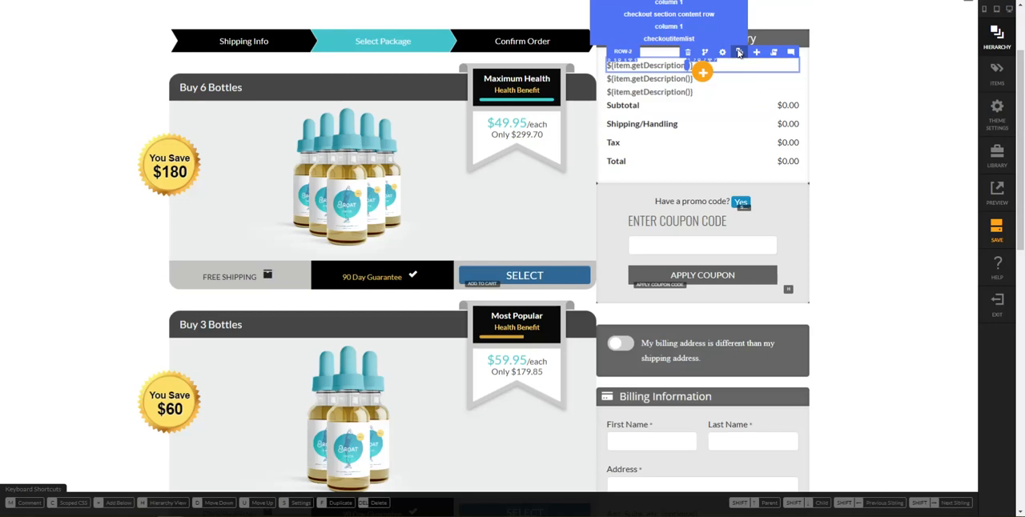
{"action": "left_click", "coordinate": [738, 52]}
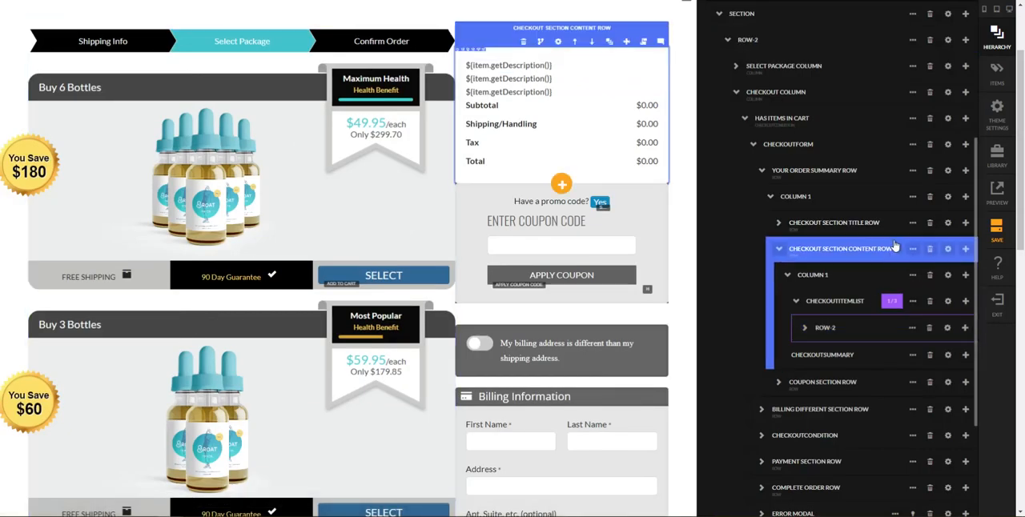
{"action": "left_click", "coordinate": [948, 198]}
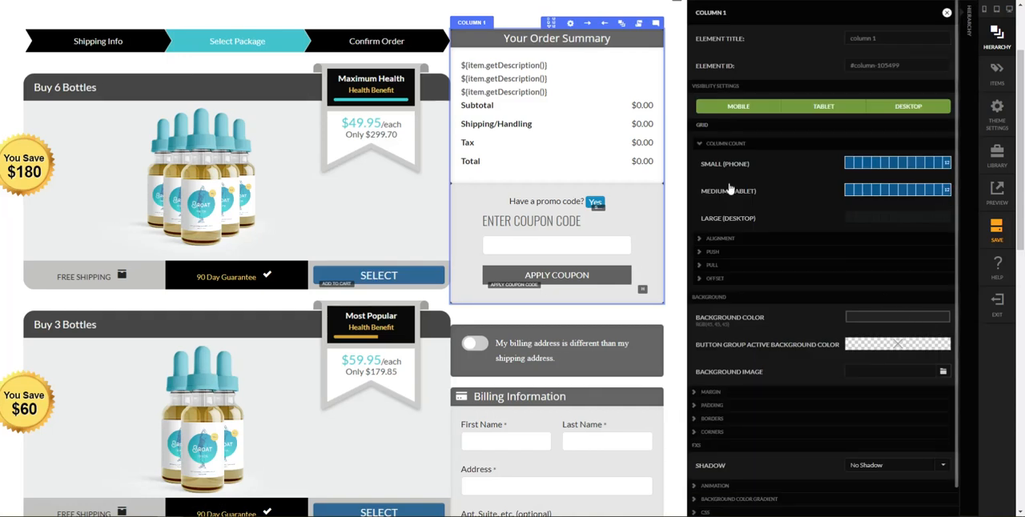
{"action": "left_click", "coordinate": [897, 317]}
{"action": "left_click", "coordinate": [611, 39]}
{"action": "key", "text": "ctrl+v"}
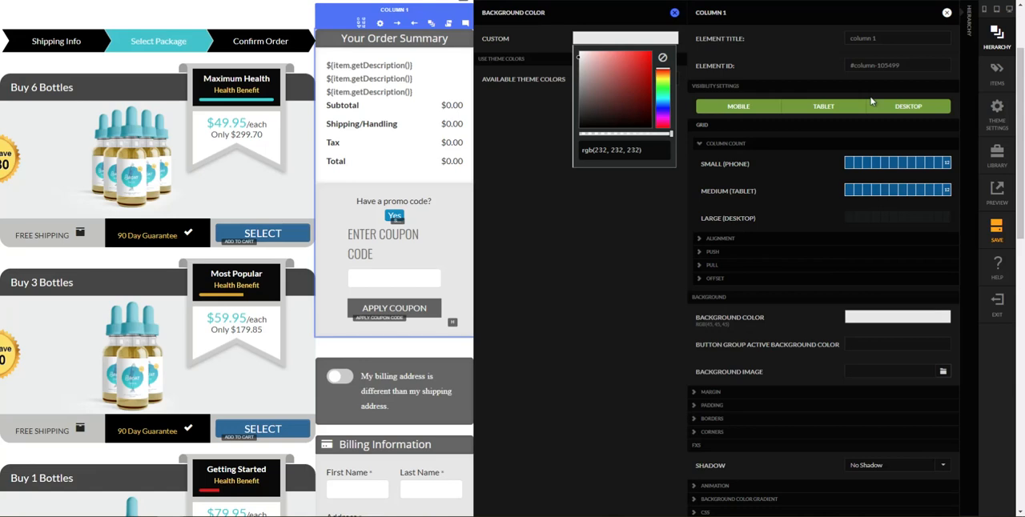
{"action": "left_click", "coordinate": [674, 12]}
{"action": "left_click", "coordinate": [946, 13]}
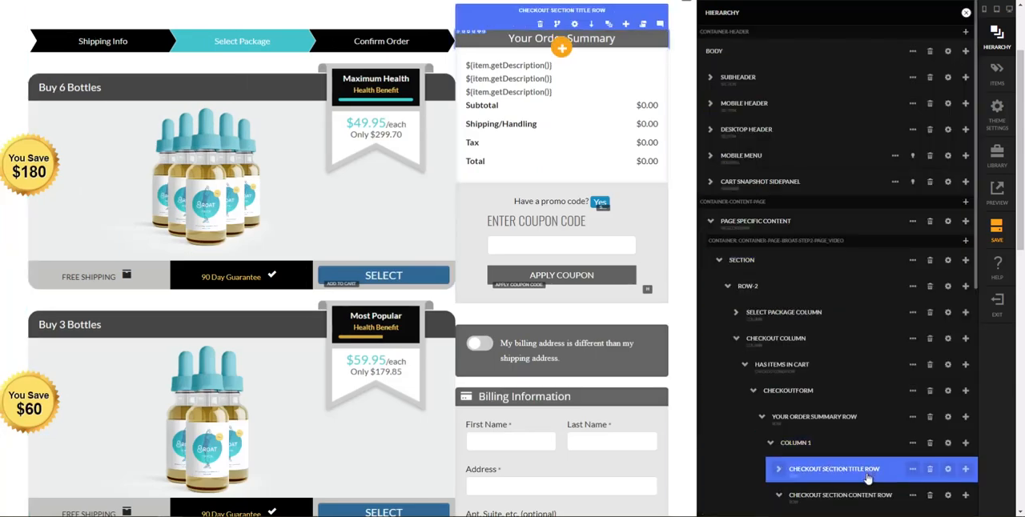
Remove the stray theme color entries and clear the custom background color of the order summary's checkout section content row
{"action": "scroll", "coordinate": [869, 492], "scroll_direction": "down", "scroll_amount": 1}
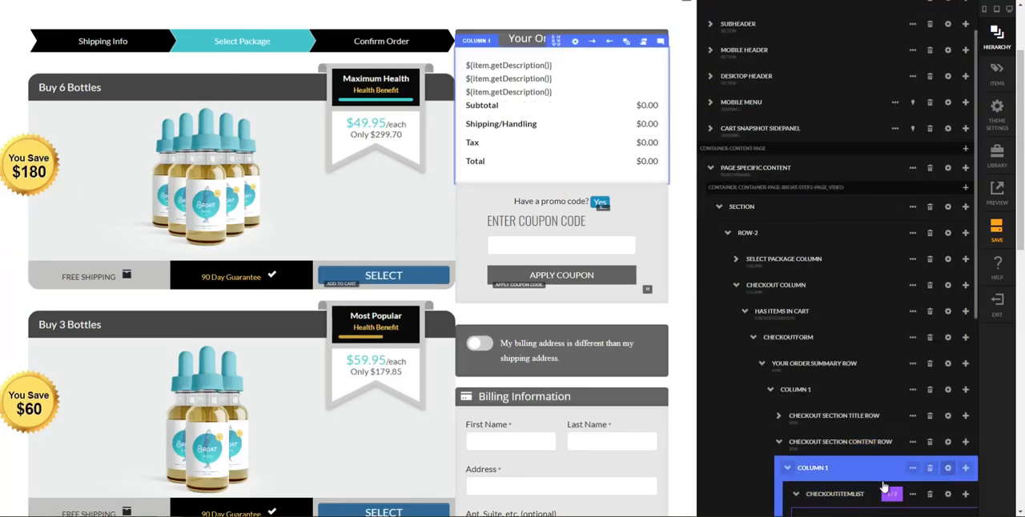
{"action": "left_click", "coordinate": [958, 443]}
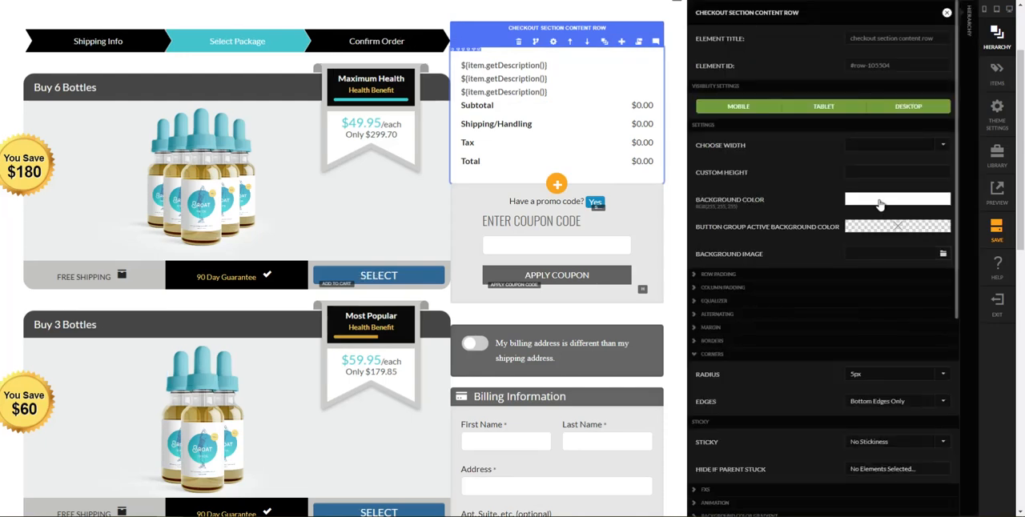
{"action": "left_click", "coordinate": [835, 209]}
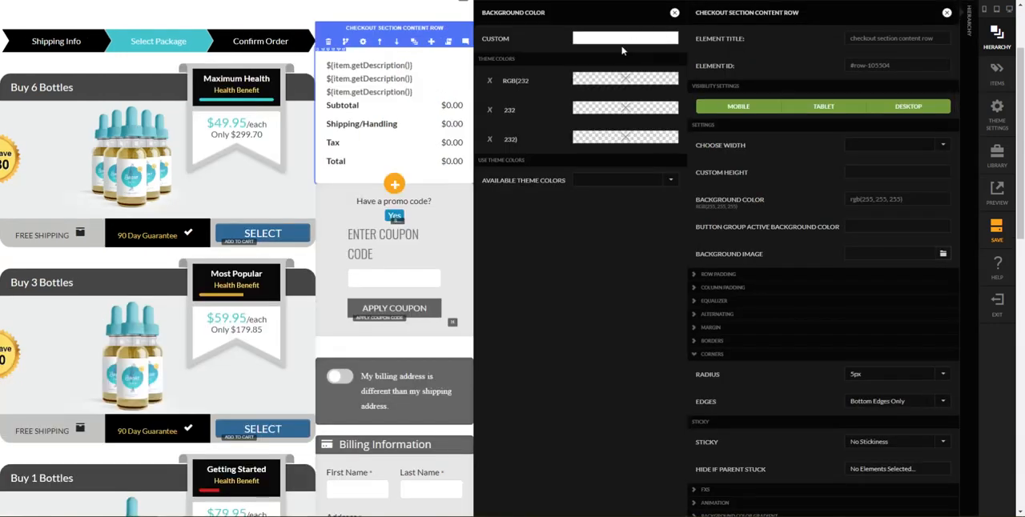
{"action": "left_click", "coordinate": [490, 84]}
{"action": "left_click", "coordinate": [489, 83]}
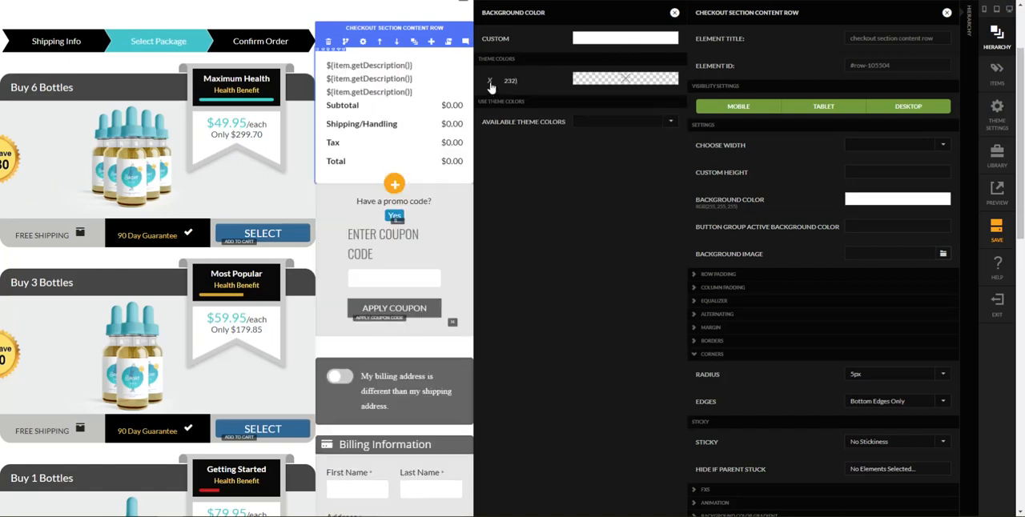
{"action": "left_click", "coordinate": [490, 83]}
{"action": "left_click", "coordinate": [655, 44]}
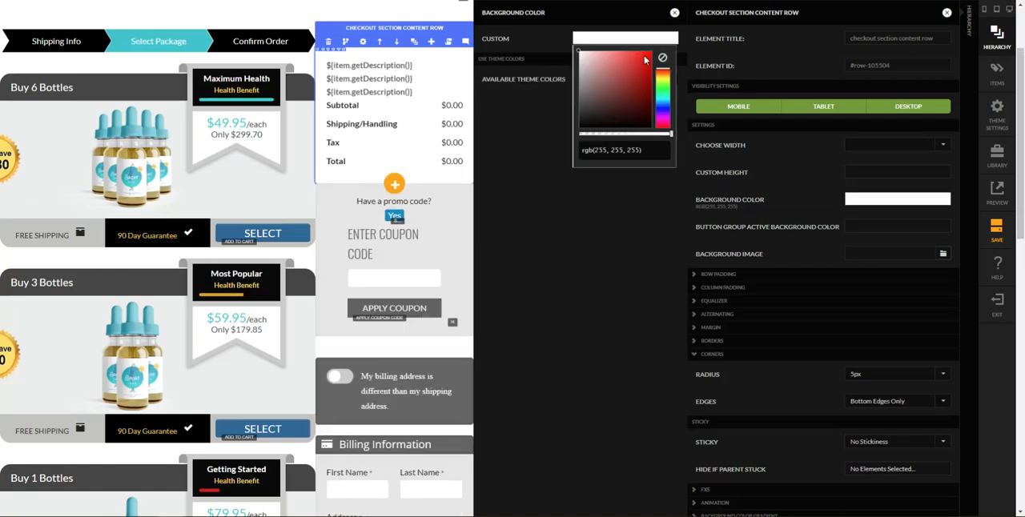
{"action": "left_click", "coordinate": [661, 58]}
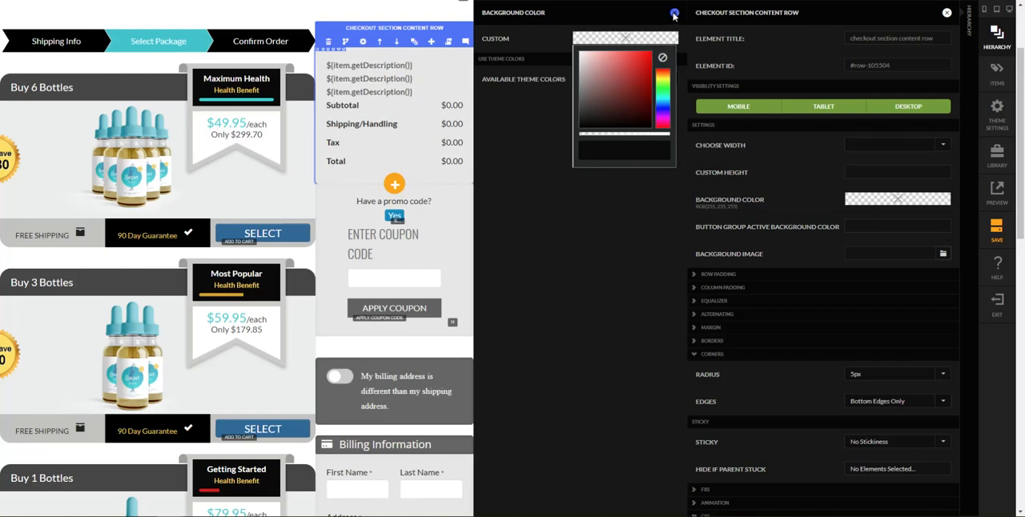
{"action": "left_click", "coordinate": [674, 14]}
Set the corner radius of the order summary's checkout section content row to 0px
{"action": "scroll", "coordinate": [855, 342], "scroll_direction": "down", "scroll_amount": 1}
{"action": "left_click", "coordinate": [865, 321]}
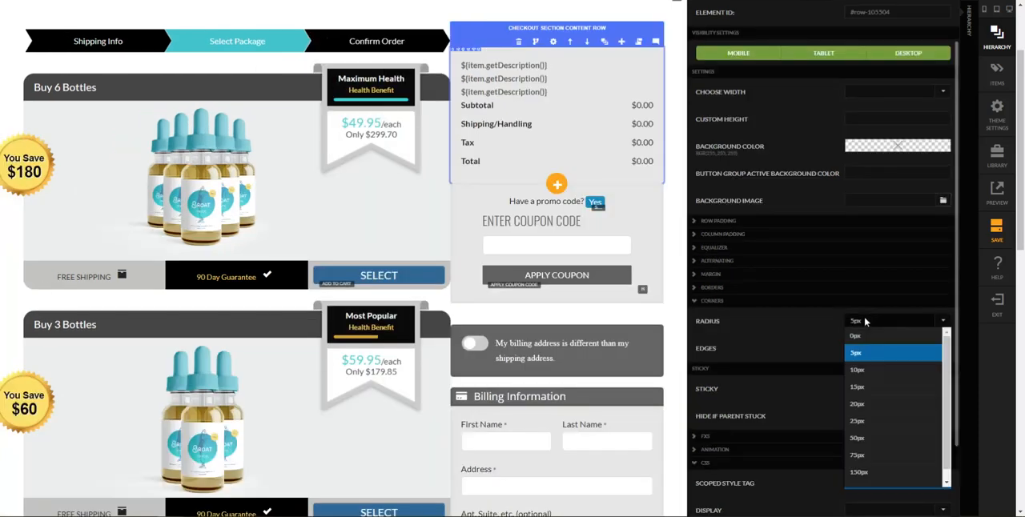
{"action": "left_click", "coordinate": [868, 336]}
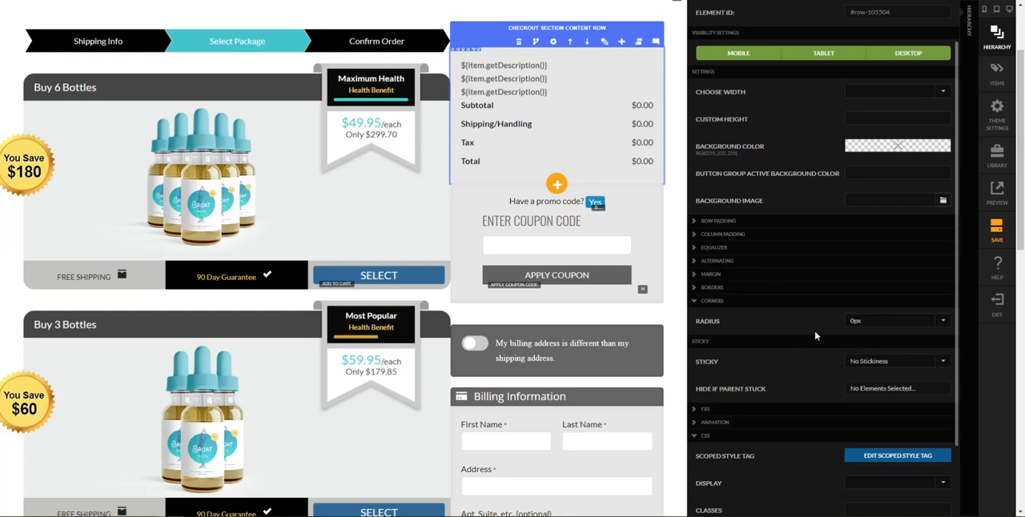
{"action": "left_click", "coordinate": [966, 338]}
Review the coupon section row's width, background and margin settings
{"action": "scroll", "coordinate": [864, 432], "scroll_direction": "down", "scroll_amount": 2}
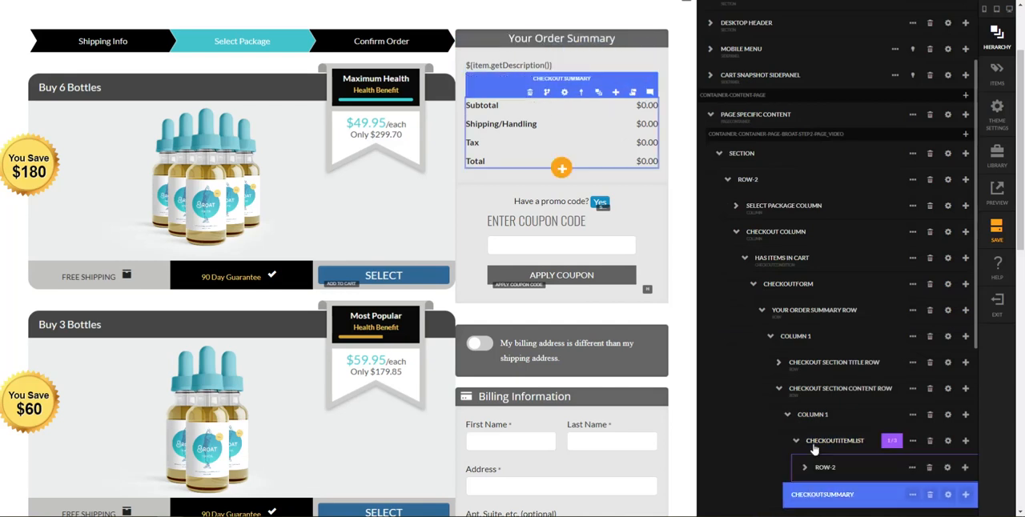
{"action": "left_click", "coordinate": [779, 390]}
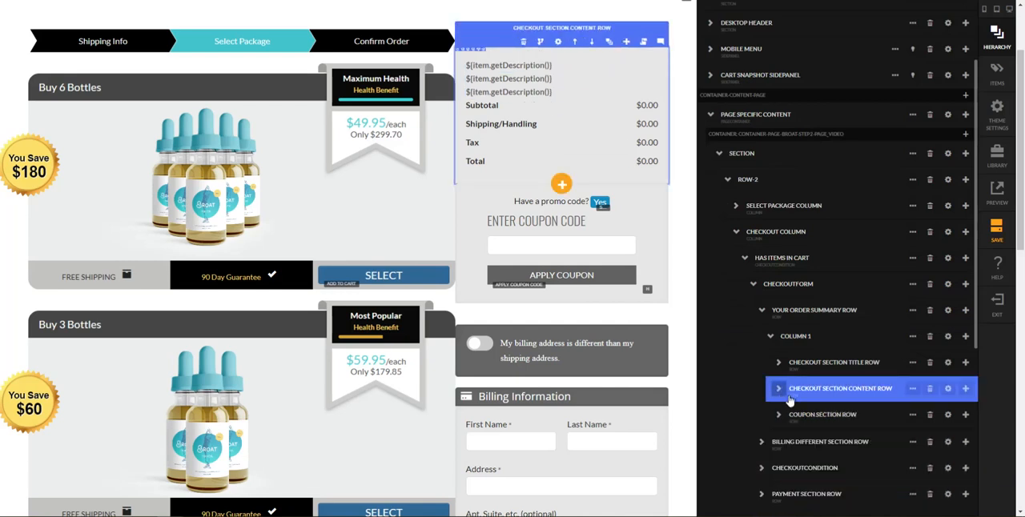
{"action": "left_click", "coordinate": [955, 412]}
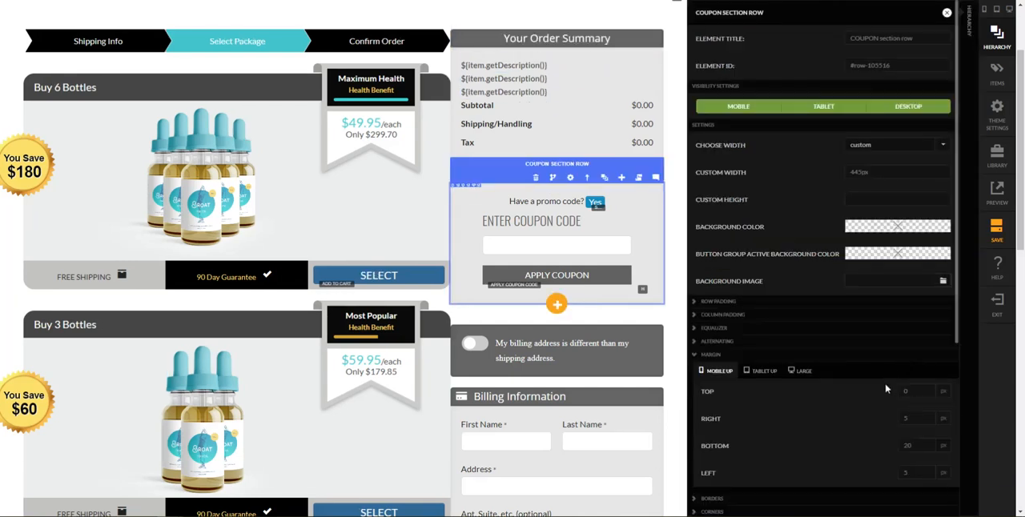
{"action": "scroll", "coordinate": [851, 329], "scroll_direction": "down", "scroll_amount": 2}
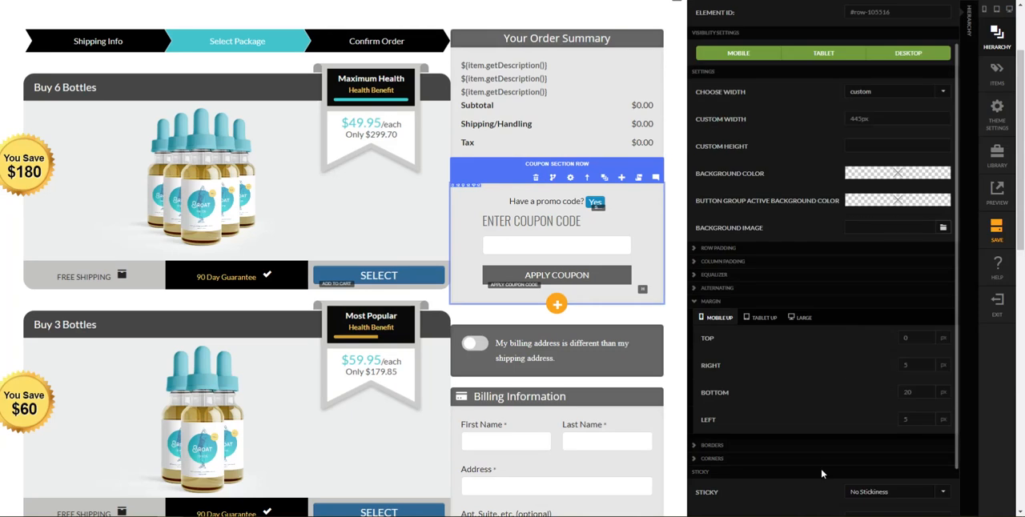
{"action": "scroll", "coordinate": [824, 477], "scroll_direction": "down", "scroll_amount": 2}
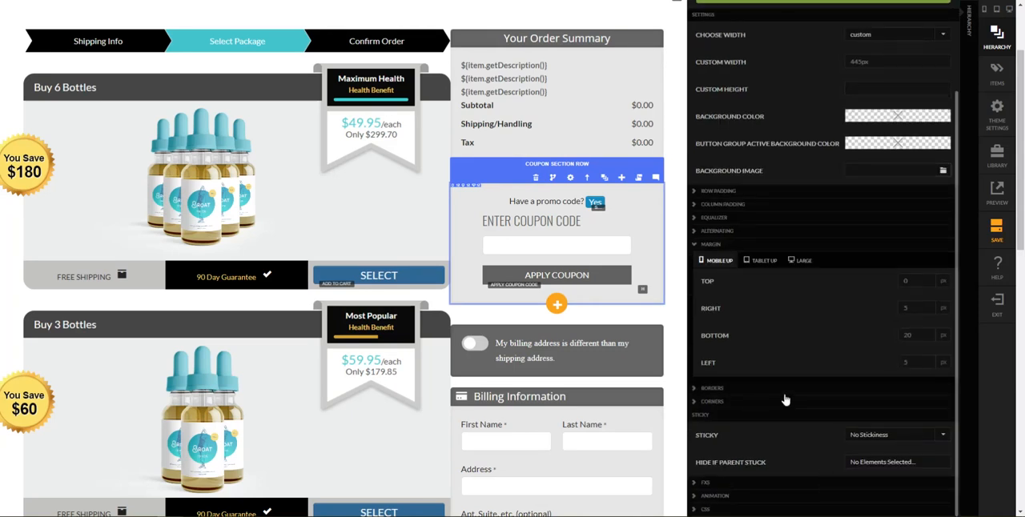
{"action": "left_click", "coordinate": [682, 332]}
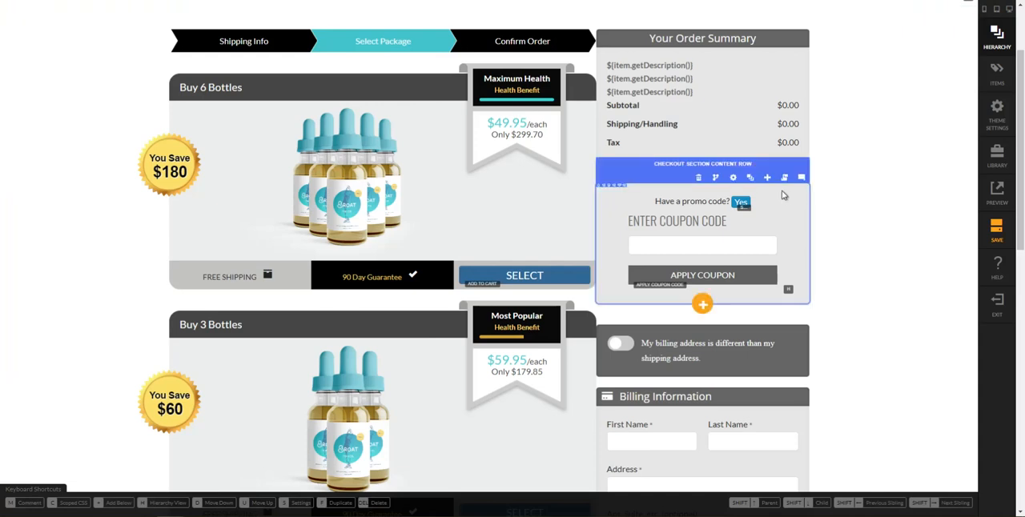
Check the background and padding settings of the column inside the coupon section's content row
{"action": "key", "text": "h"}
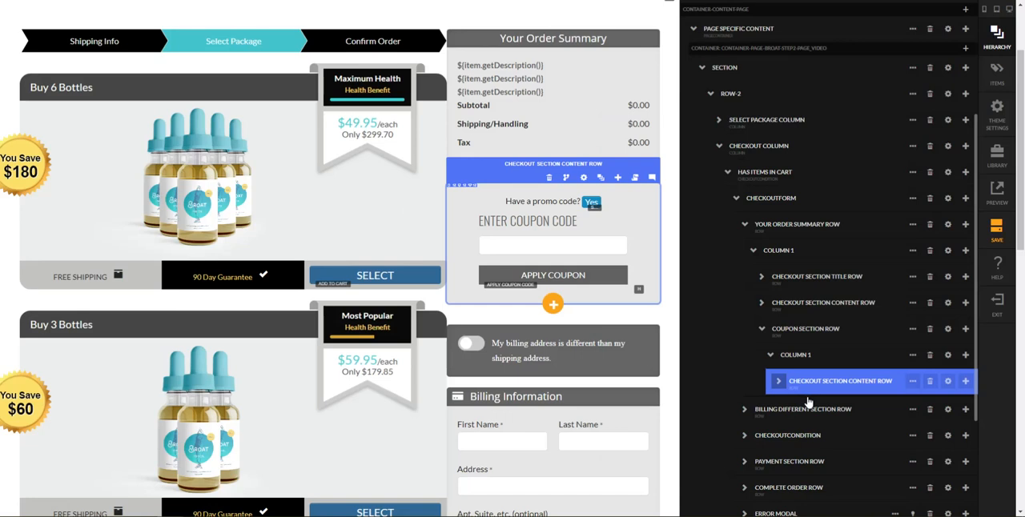
{"action": "left_click", "coordinate": [777, 383]}
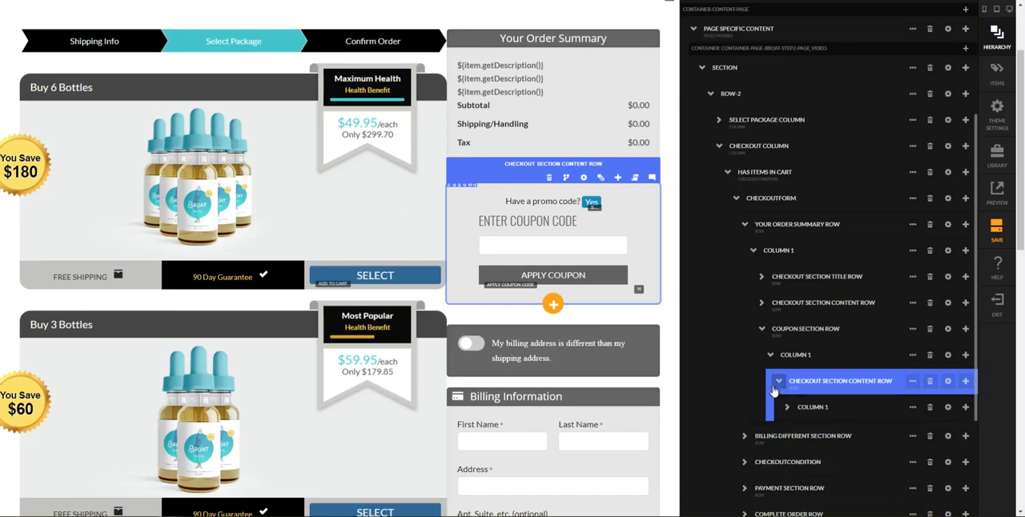
{"action": "left_click", "coordinate": [946, 410]}
{"action": "scroll", "coordinate": [918, 425], "scroll_direction": "down", "scroll_amount": 3}
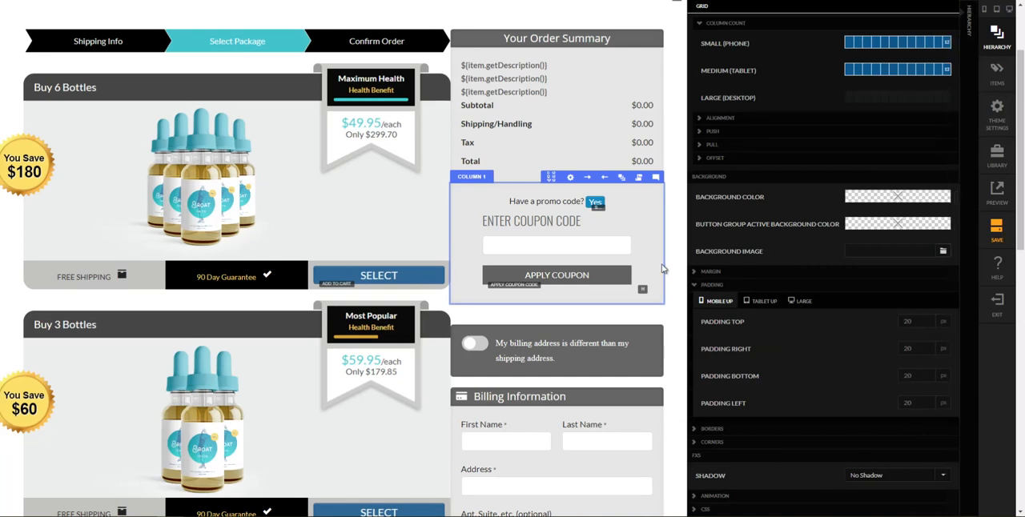
{"action": "key", "text": "Escape"}
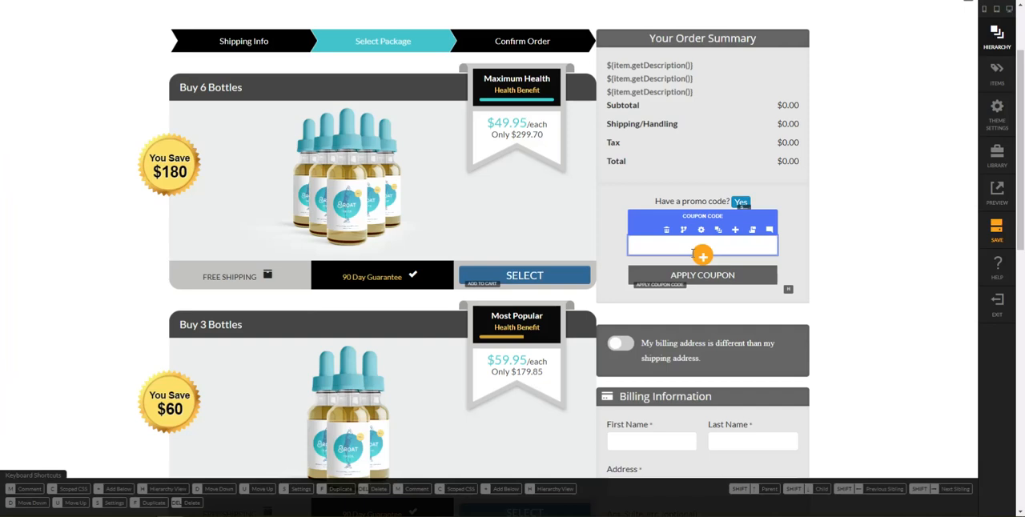
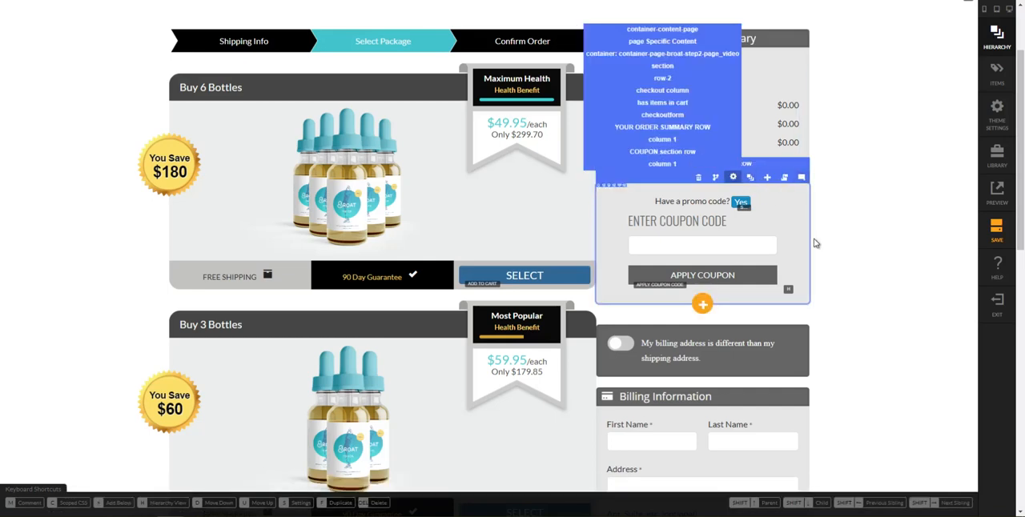
Remove the box-shadow rule from the scoped style of the coupon section's checkout section content row
{"action": "left_click", "coordinate": [734, 178]}
{"action": "scroll", "coordinate": [903, 378], "scroll_direction": "down", "scroll_amount": 3}
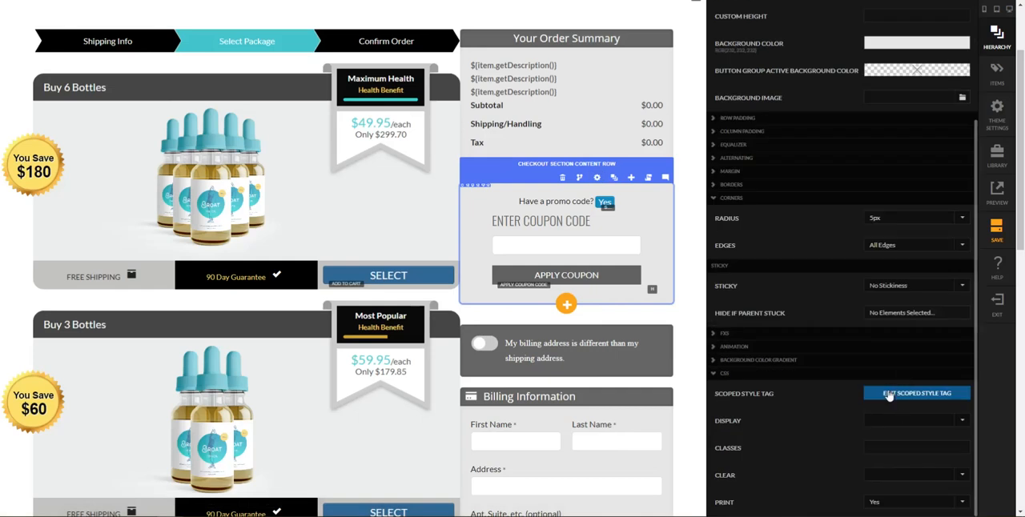
{"action": "left_click", "coordinate": [889, 394]}
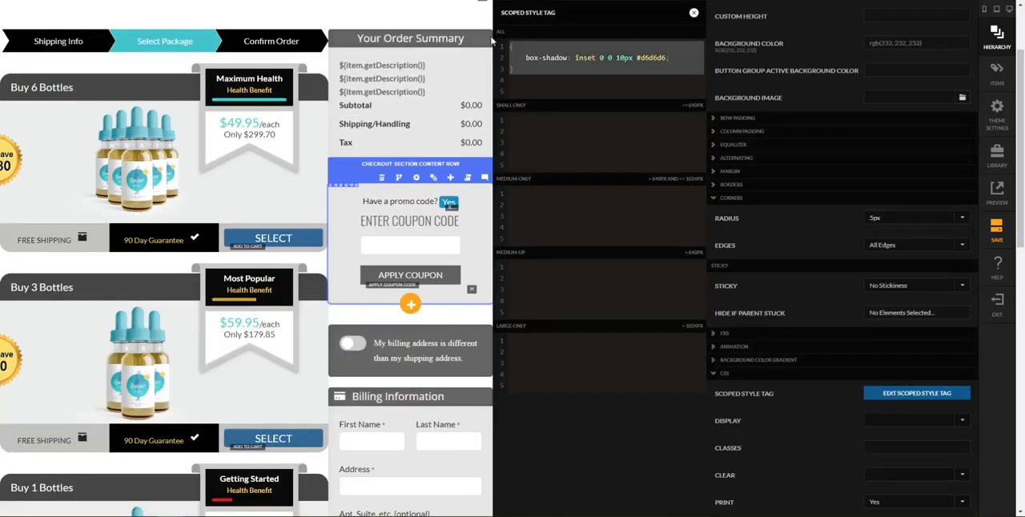
{"action": "key", "text": "BackSpace"}
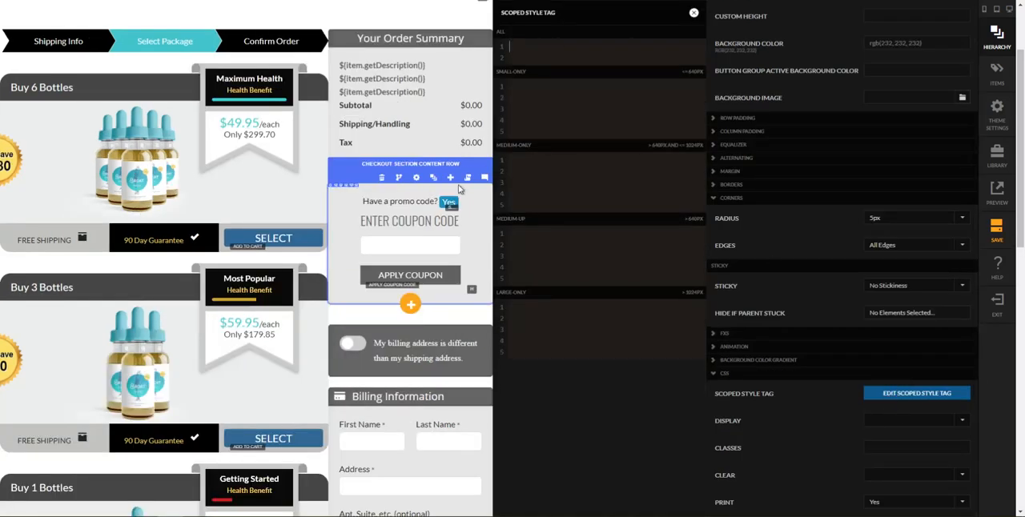
{"action": "left_click", "coordinate": [484, 238]}
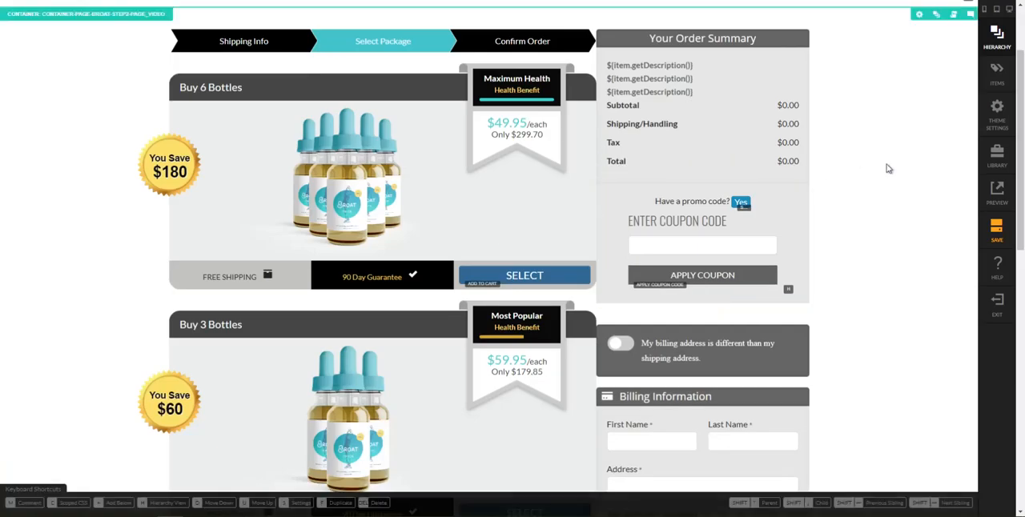
Clear the box-shadow rule from the scoped style of the order summary's checkout section content row
{"action": "left_click", "coordinate": [763, 181]}
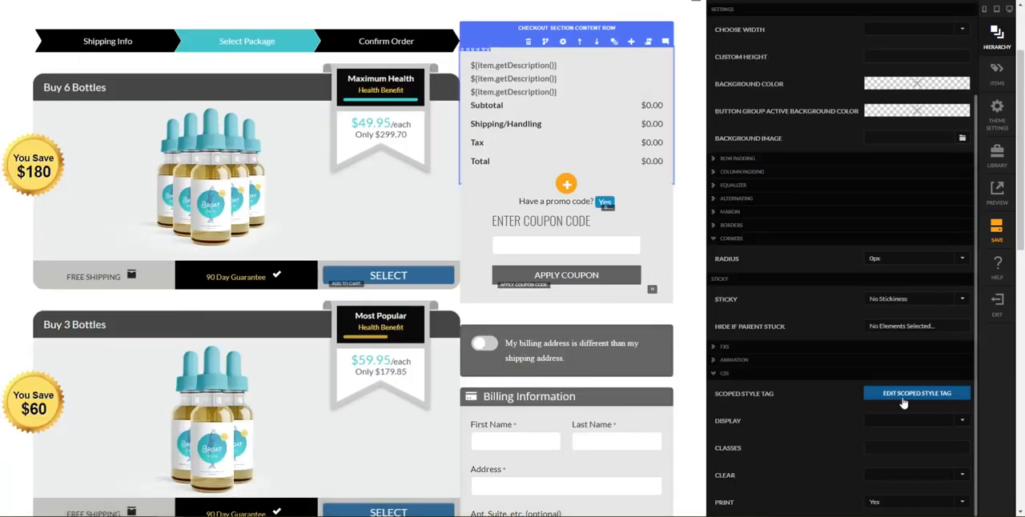
{"action": "left_click", "coordinate": [903, 395]}
{"action": "left_click_drag", "start_coordinate": [553, 77], "coordinate": [511, 41]}
{"action": "key", "text": "ctrl+c"}
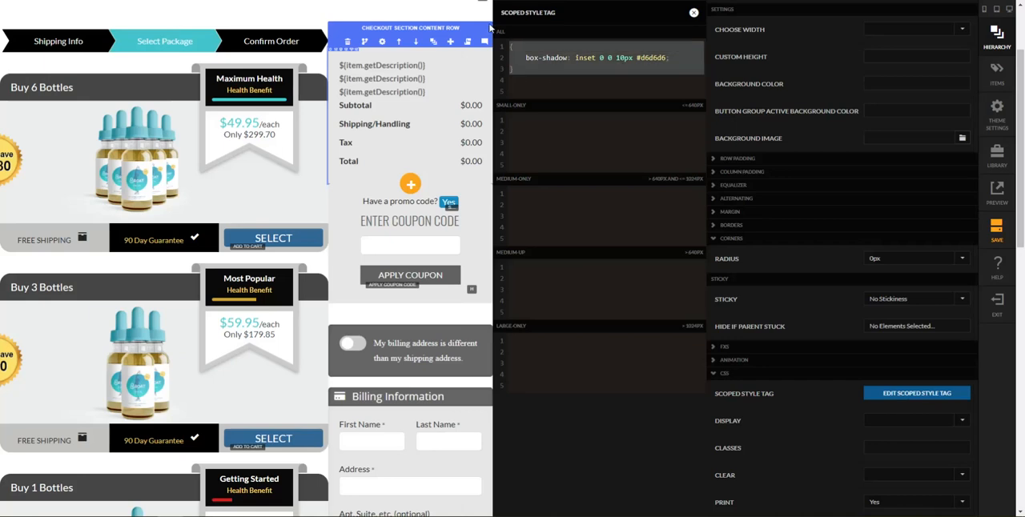
{"action": "key", "text": "BackSpace"}
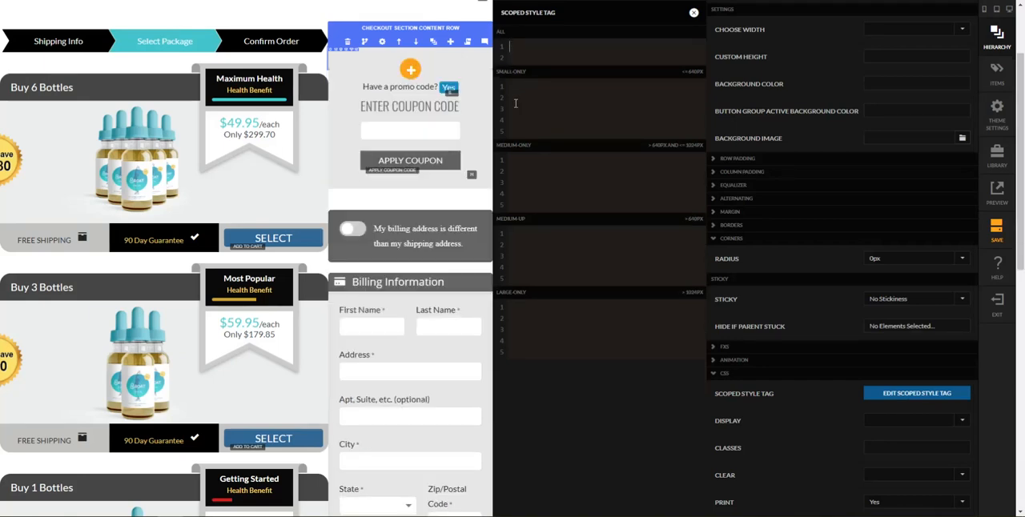
{"action": "left_click", "coordinate": [475, 213]}
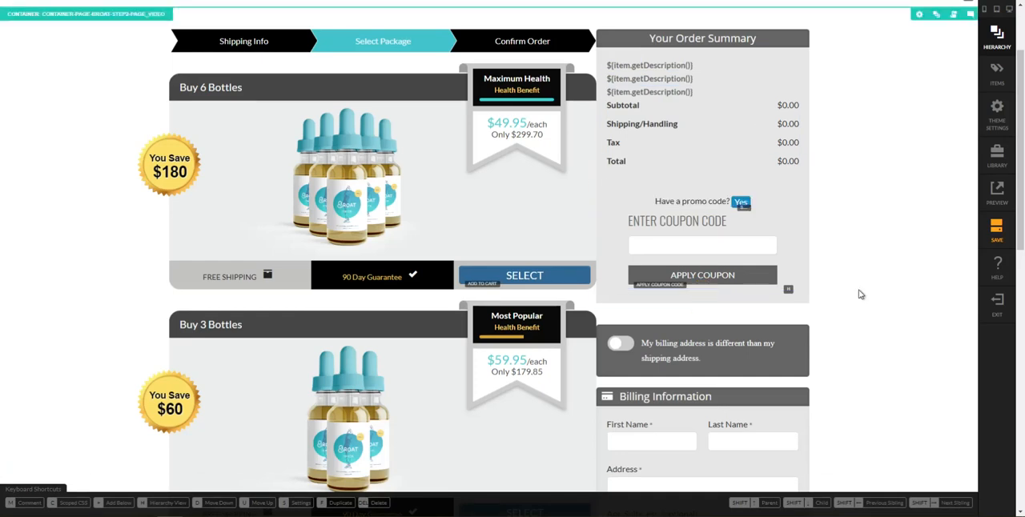
Copy the inset box-shadow rule from the scoped style of the billing information's checkout section content row
{"action": "scroll", "coordinate": [858, 292], "scroll_direction": "down", "scroll_amount": 1}
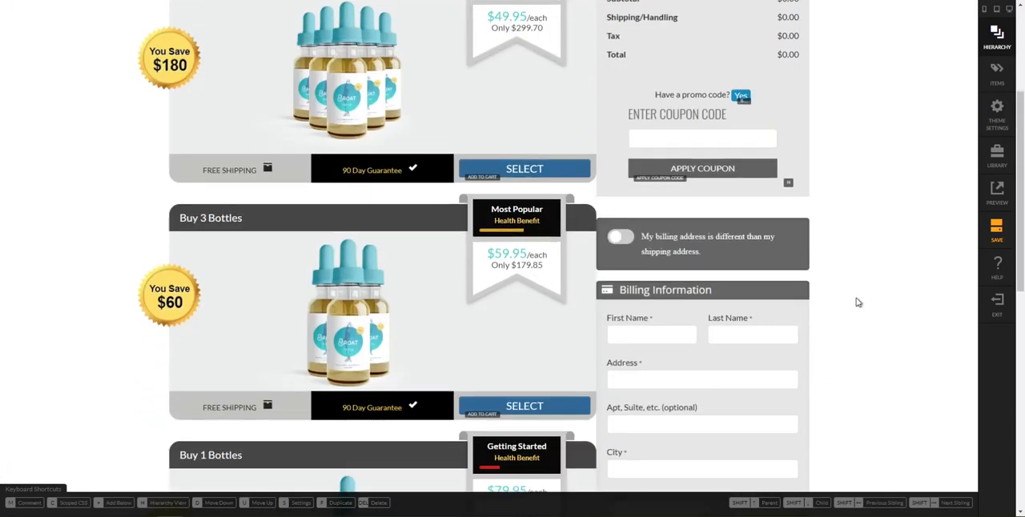
{"action": "left_click", "coordinate": [805, 350]}
{"action": "scroll", "coordinate": [834, 352], "scroll_direction": "down", "scroll_amount": 2}
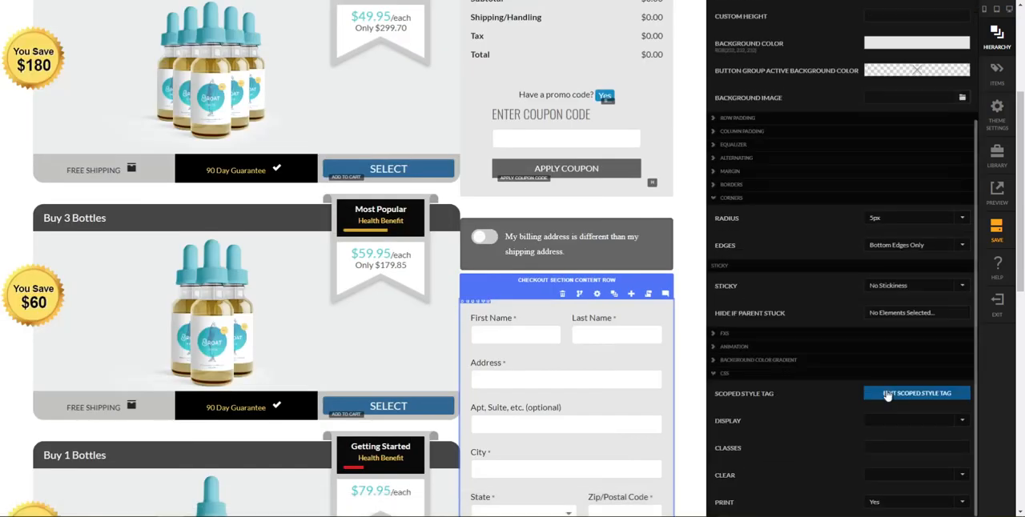
{"action": "left_click", "coordinate": [864, 391]}
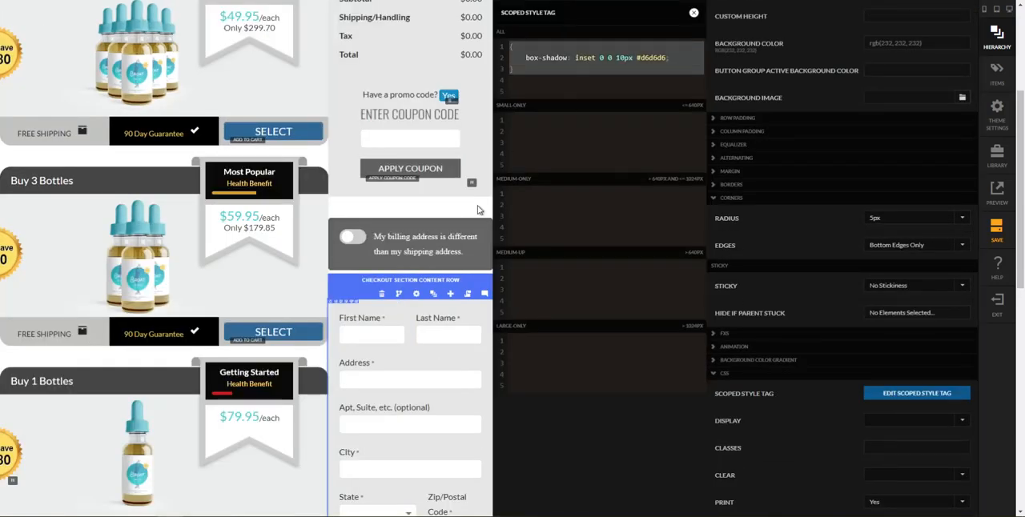
{"action": "key", "text": "Escape"}
{"action": "scroll", "coordinate": [774, 203], "scroll_direction": "up", "scroll_amount": 1}
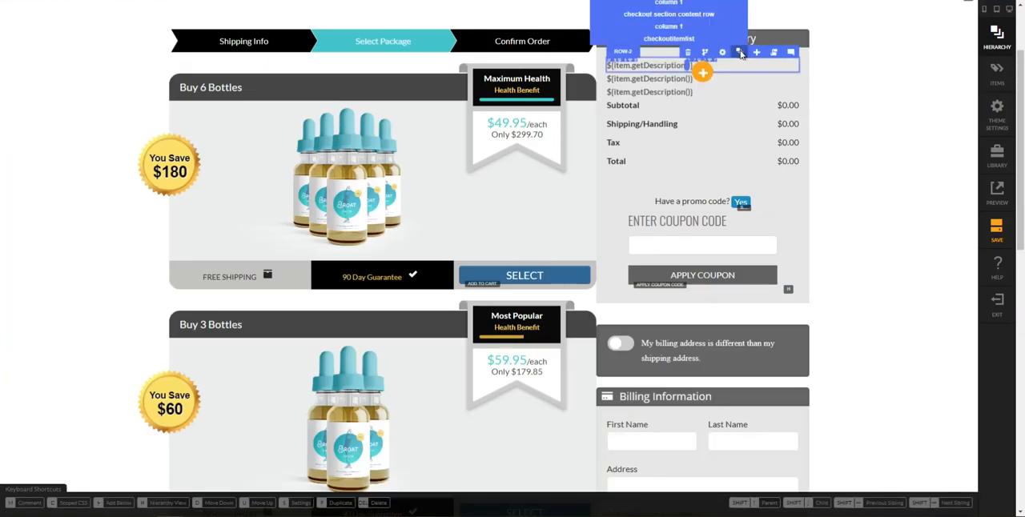
Paste "box-shadow: inset 0 0 10px #d6d6d6;" into the scoped style of the outer column in the order summary row
{"action": "key", "text": "h"}
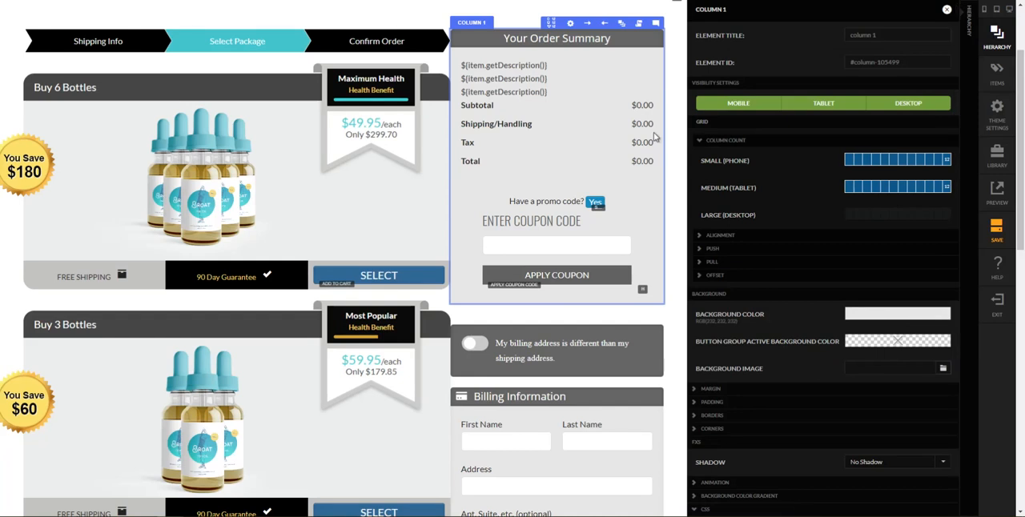
{"action": "scroll", "coordinate": [809, 497], "scroll_direction": "down", "scroll_amount": 1}
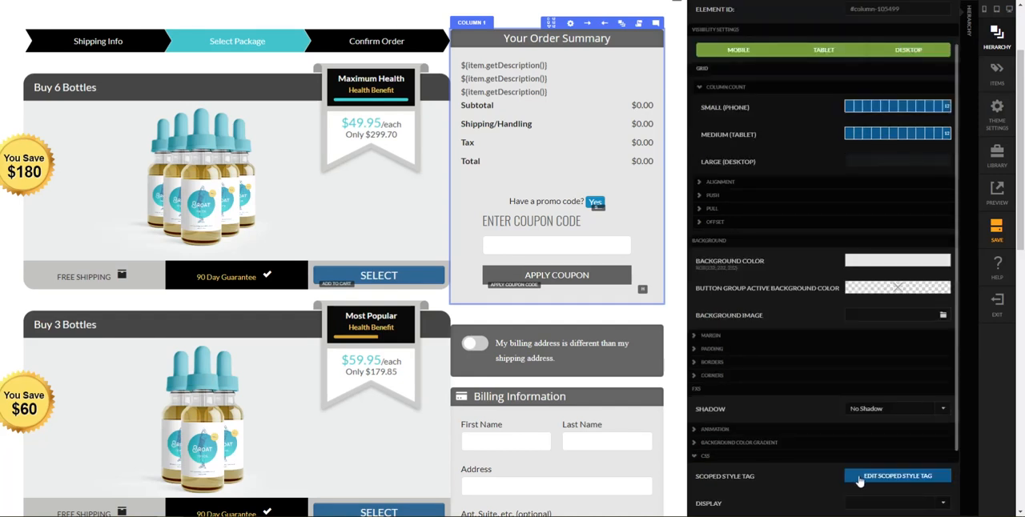
{"action": "left_click", "coordinate": [861, 479]}
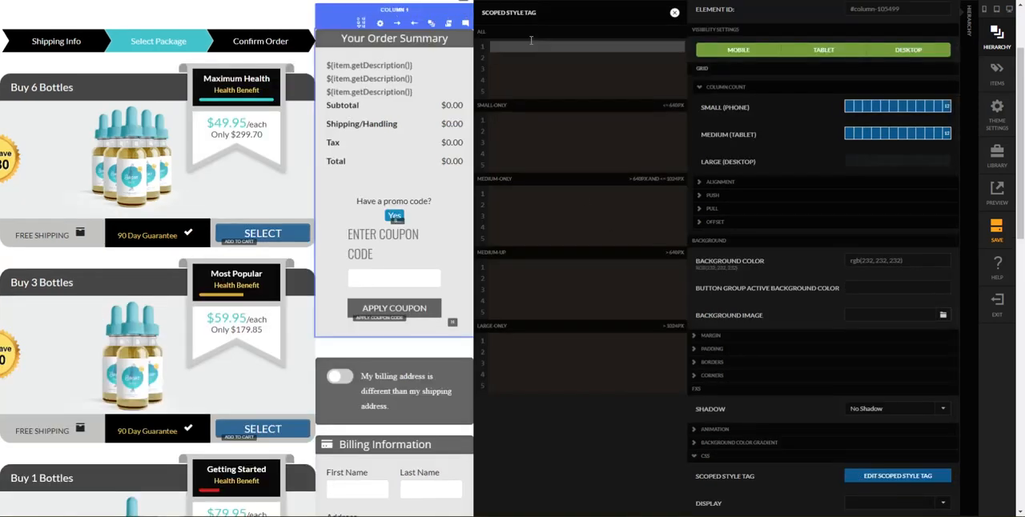
{"action": "key", "text": "ctrl+v"}
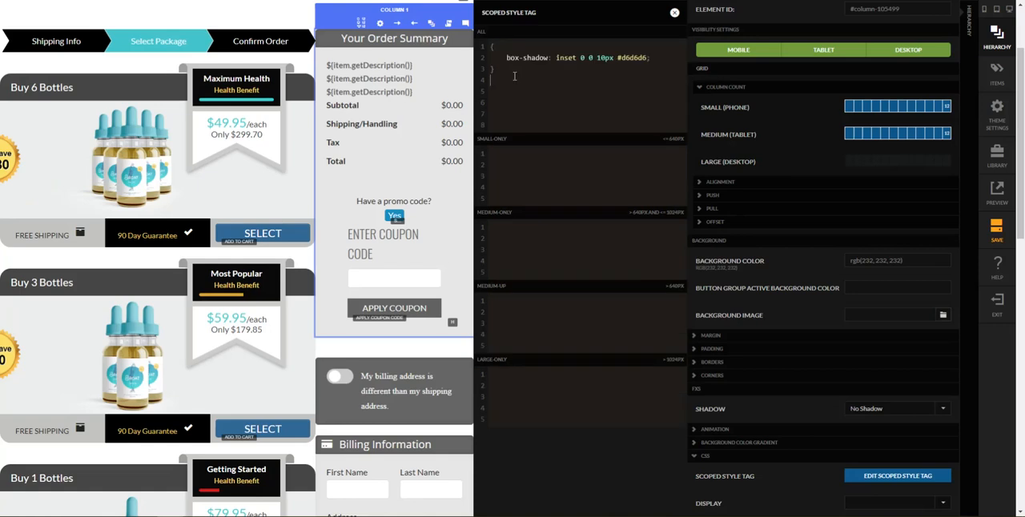
{"action": "left_click", "coordinate": [461, 219]}
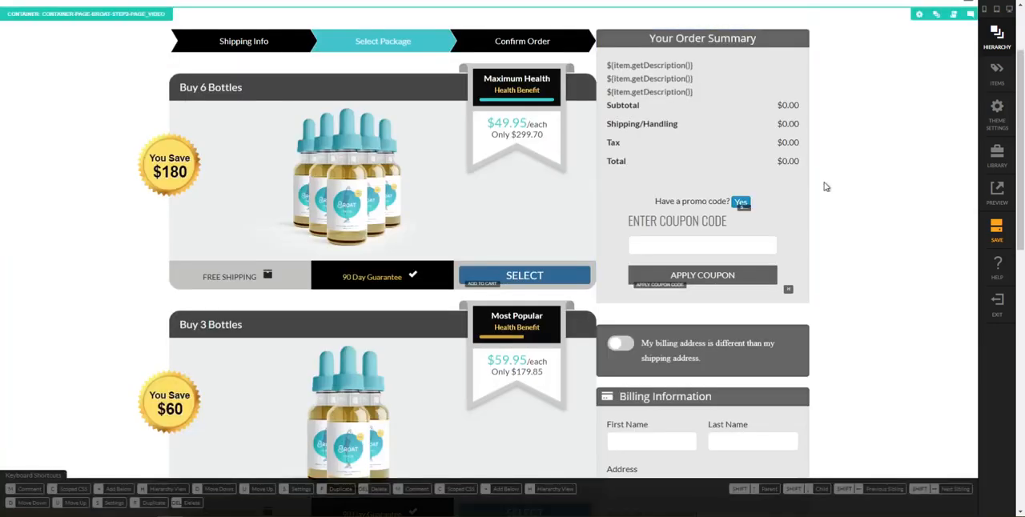
Round all edges of the order summary row's outer column with a 5px corner radius
{"action": "left_click", "coordinate": [787, 160]}
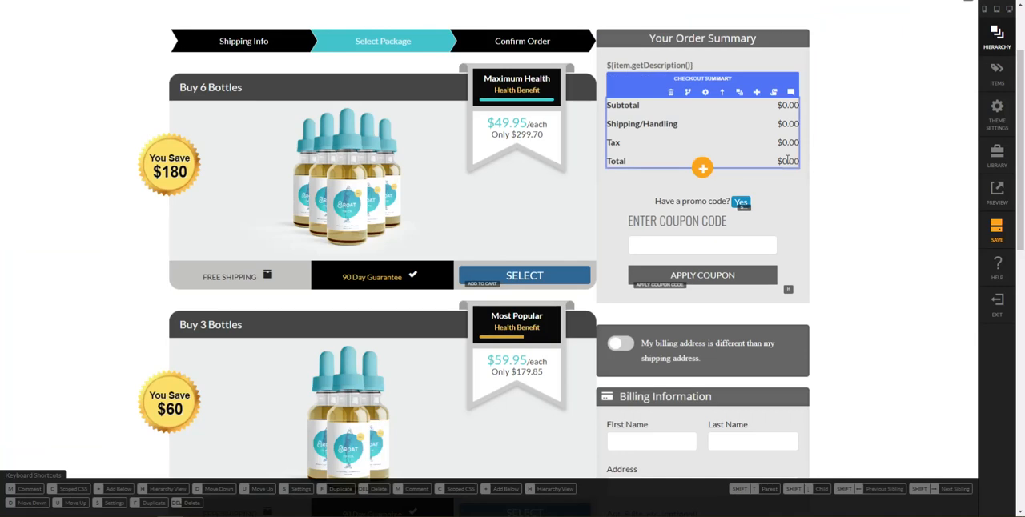
{"action": "left_click", "coordinate": [746, 94]}
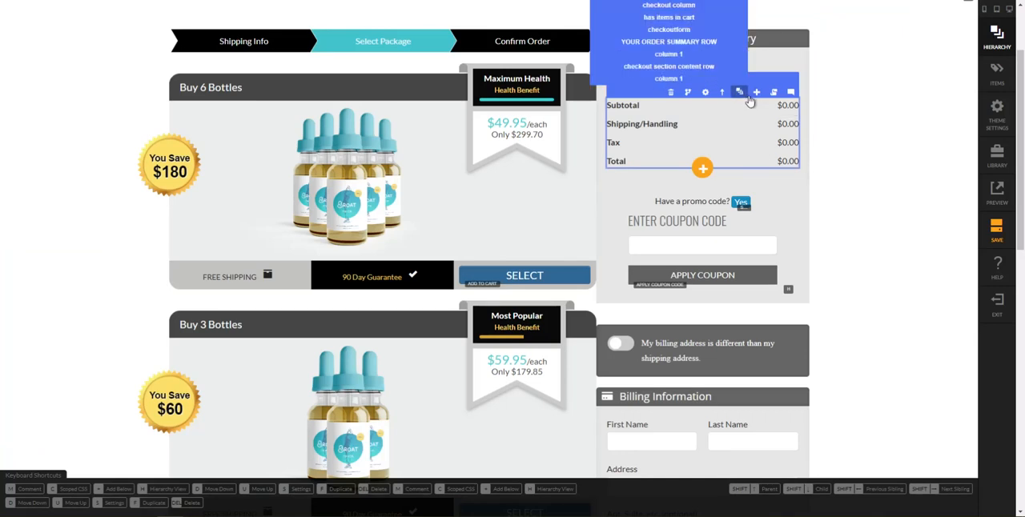
{"action": "left_click", "coordinate": [746, 94]}
{"action": "left_click", "coordinate": [859, 302]}
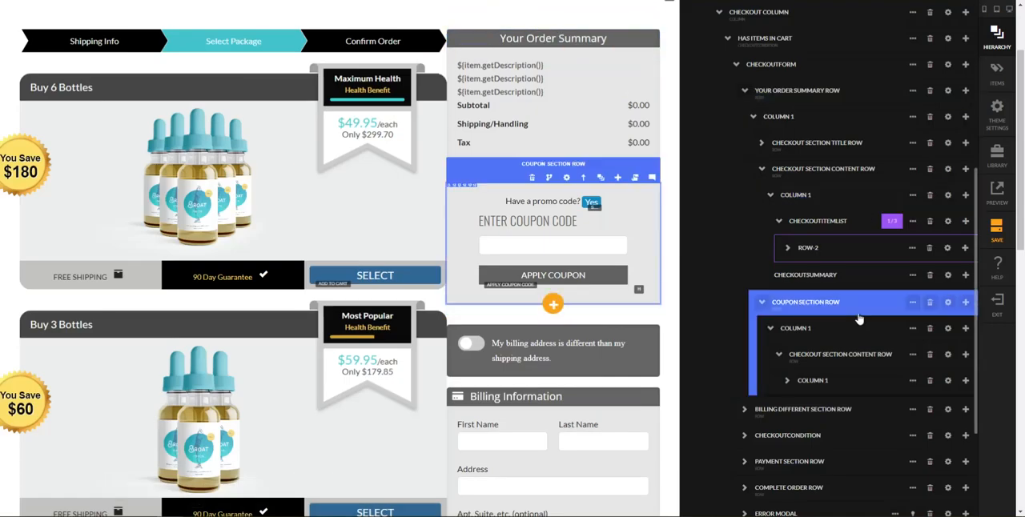
{"action": "left_click", "coordinate": [856, 98]}
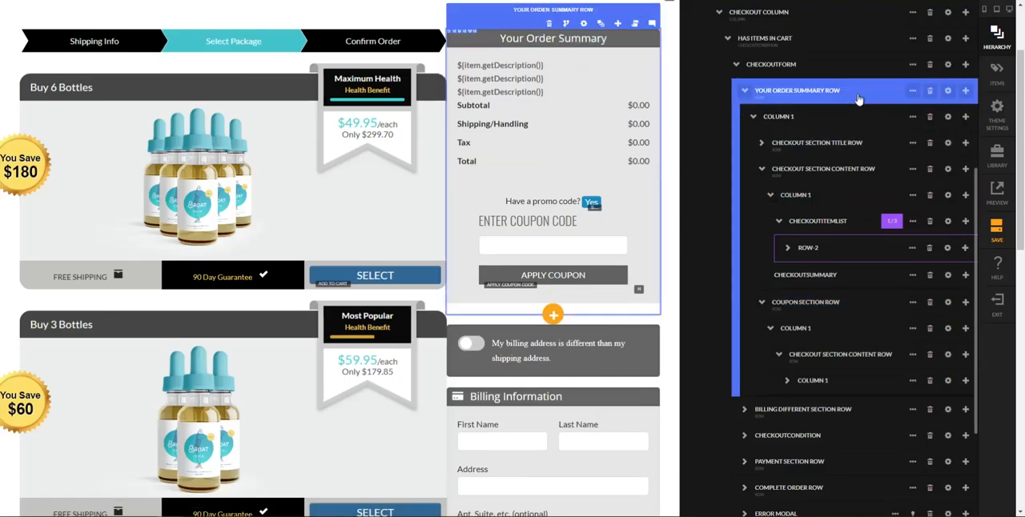
{"action": "left_click", "coordinate": [868, 116]}
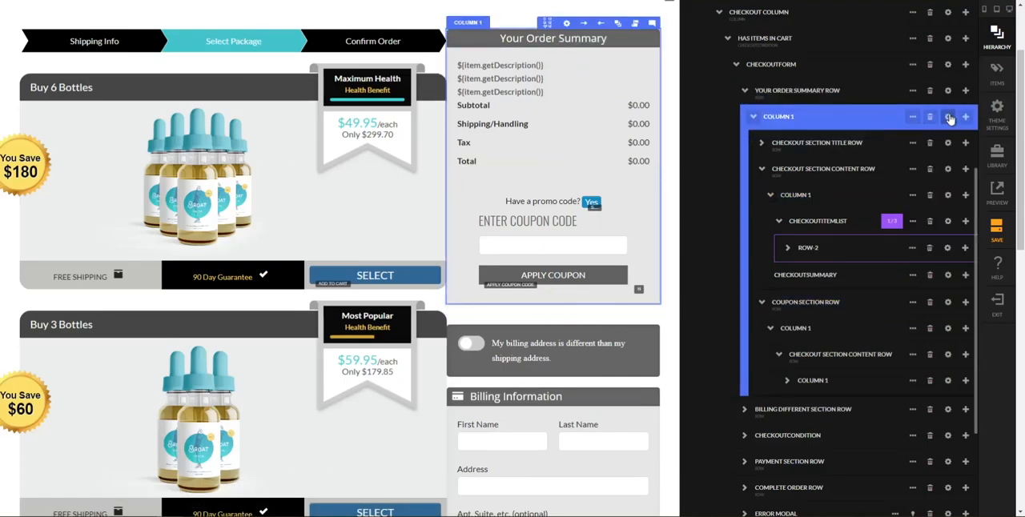
{"action": "left_click", "coordinate": [949, 118]}
{"action": "scroll", "coordinate": [815, 376], "scroll_direction": "down", "scroll_amount": 3}
{"action": "left_click", "coordinate": [800, 326]}
{"action": "left_click", "coordinate": [868, 346]}
{"action": "left_click", "coordinate": [857, 378]}
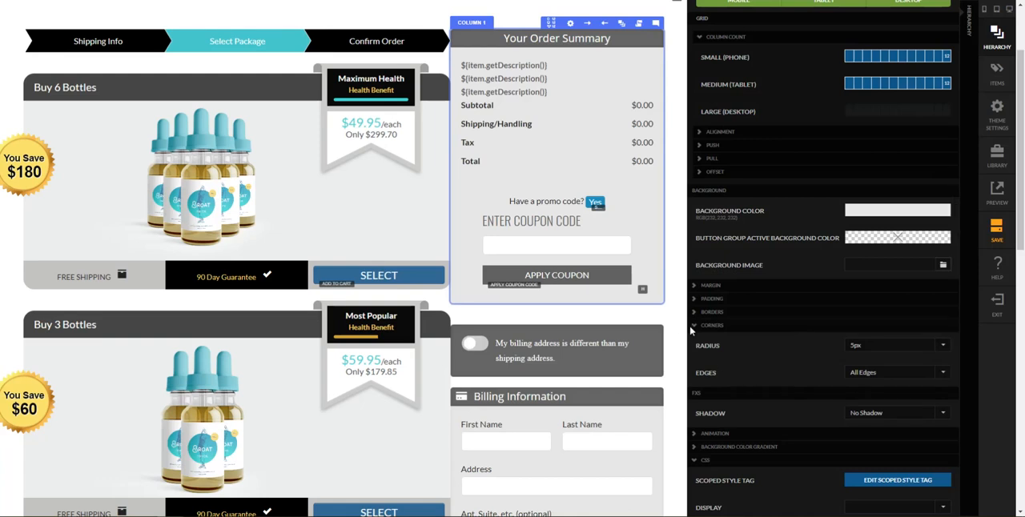
{"action": "key", "text": "Escape"}
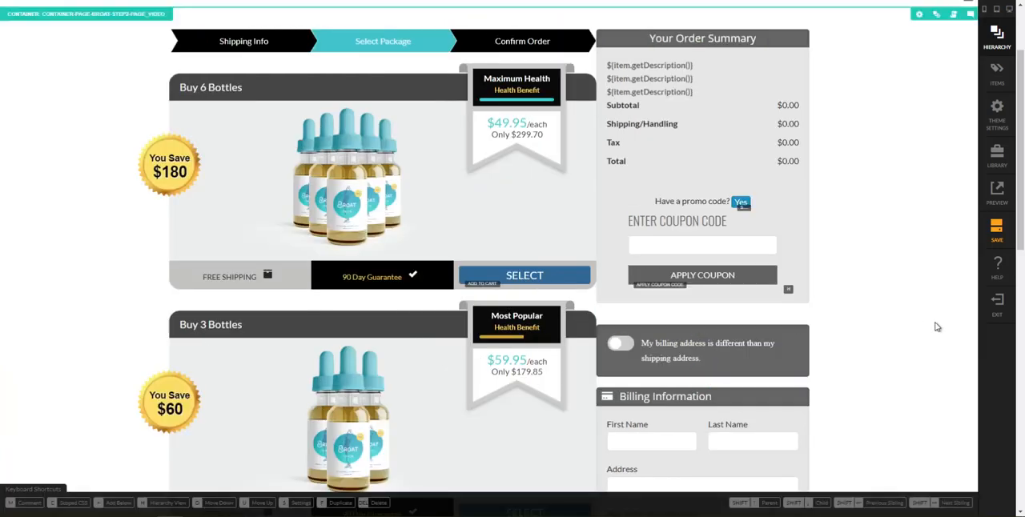
Add an image element directly below the complete order row in the checkout form
{"action": "scroll", "coordinate": [928, 330], "scroll_direction": "down", "scroll_amount": 2}
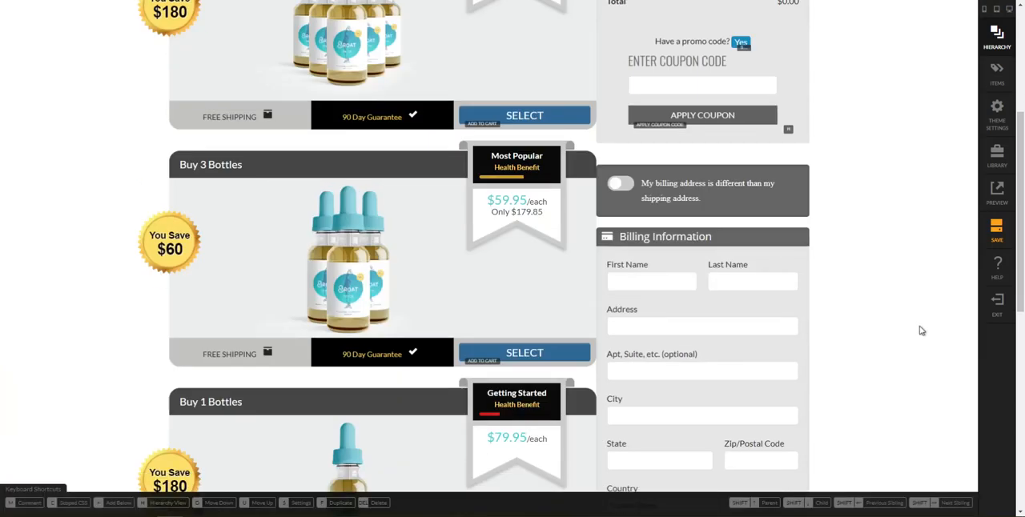
{"action": "scroll", "coordinate": [920, 330], "scroll_direction": "down", "scroll_amount": 2}
{"action": "scroll", "coordinate": [931, 336], "scroll_direction": "up", "scroll_amount": 1}
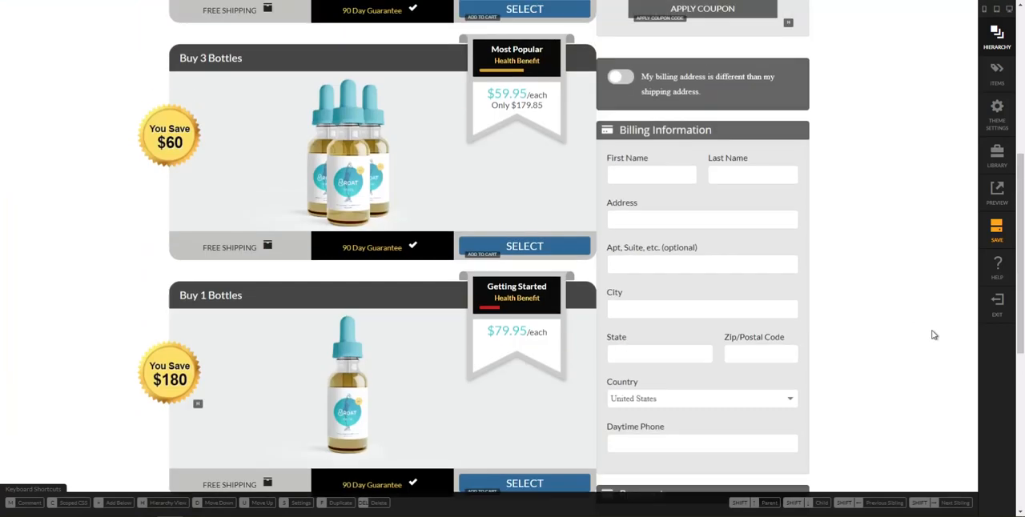
{"action": "scroll", "coordinate": [931, 334], "scroll_direction": "down", "scroll_amount": 3}
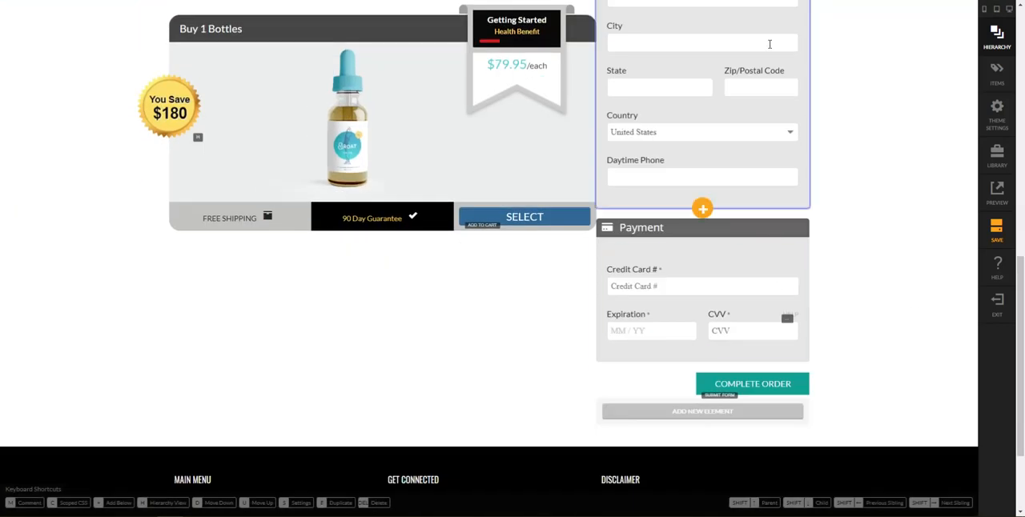
{"action": "scroll", "coordinate": [775, 252], "scroll_direction": "up", "scroll_amount": 7}
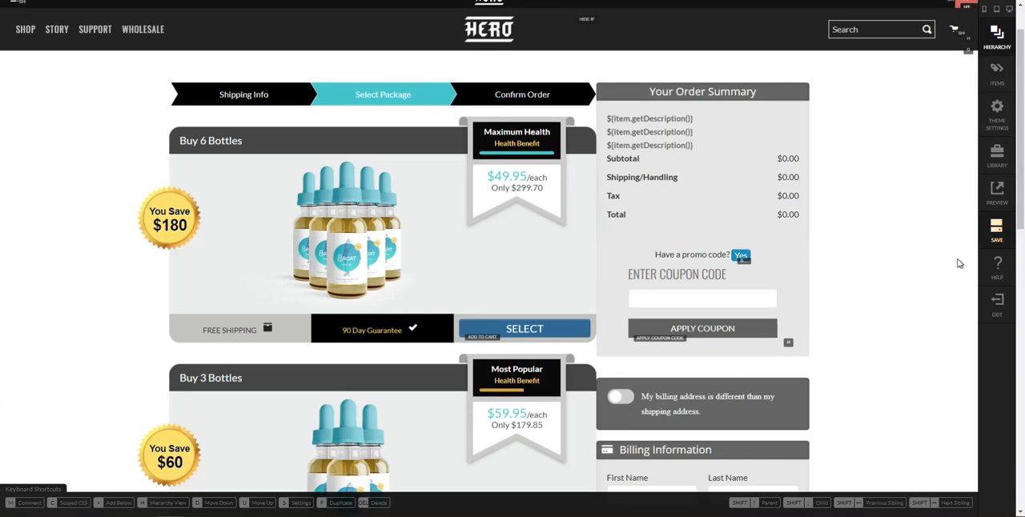
{"action": "scroll", "coordinate": [867, 306], "scroll_direction": "down", "scroll_amount": 7}
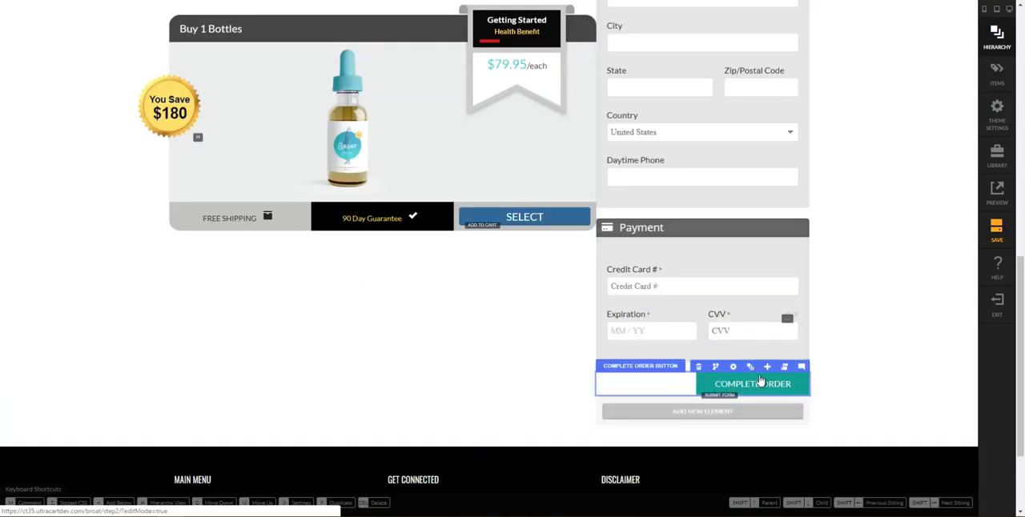
{"action": "left_click", "coordinate": [750, 367]}
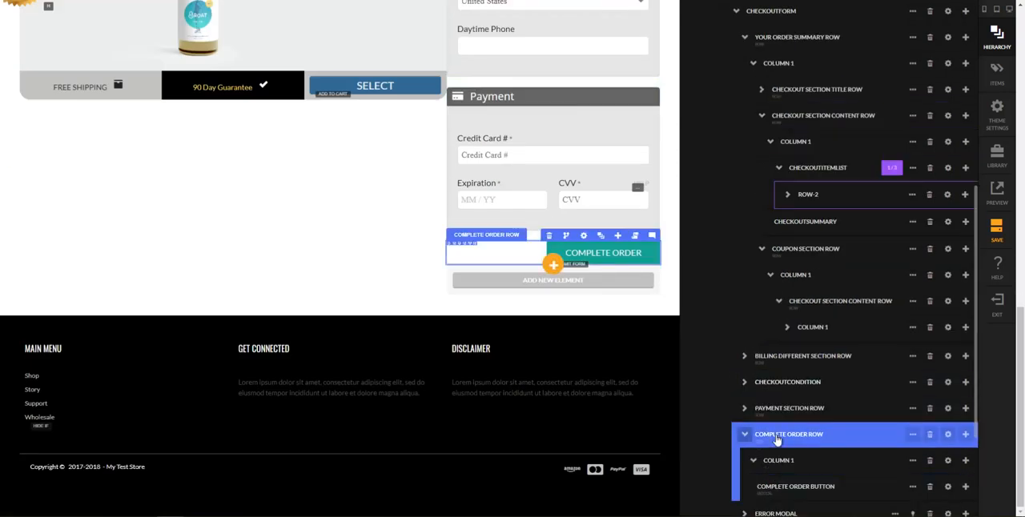
{"action": "left_click", "coordinate": [776, 439]}
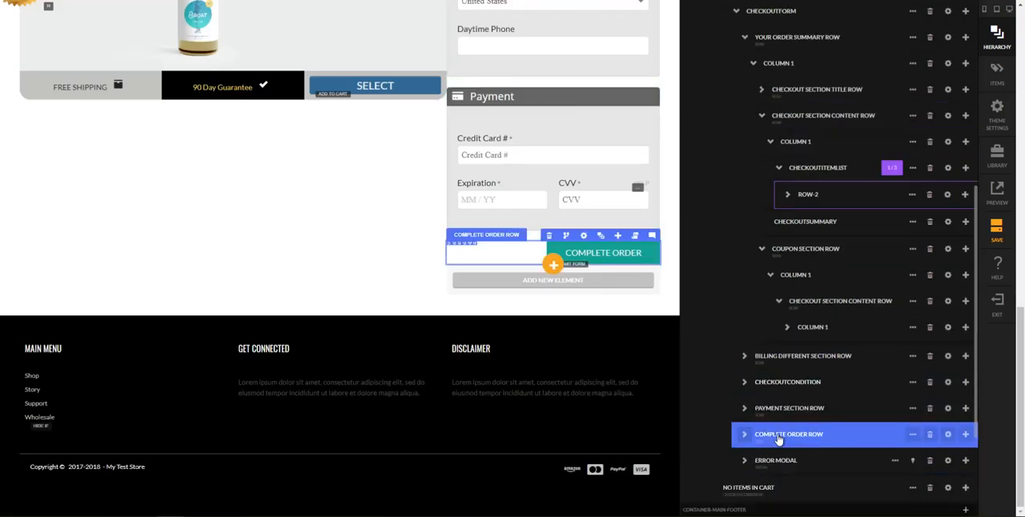
{"action": "left_click", "coordinate": [965, 437]}
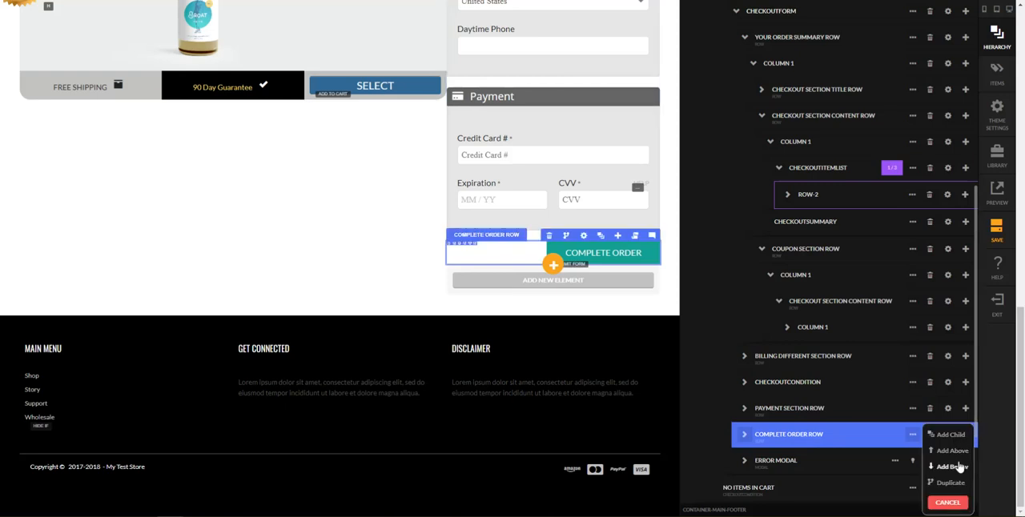
{"action": "left_click", "coordinate": [953, 467]}
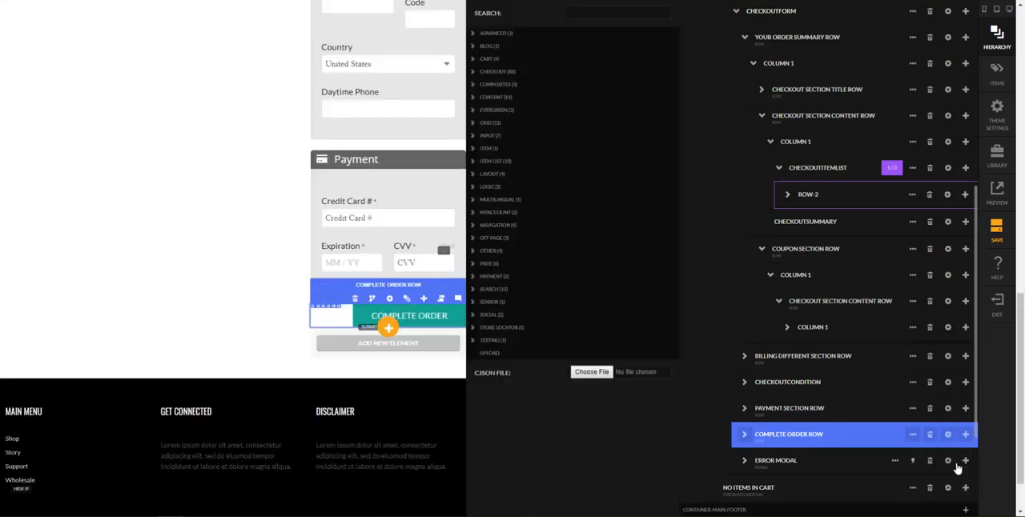
{"action": "type", "text": "image"}
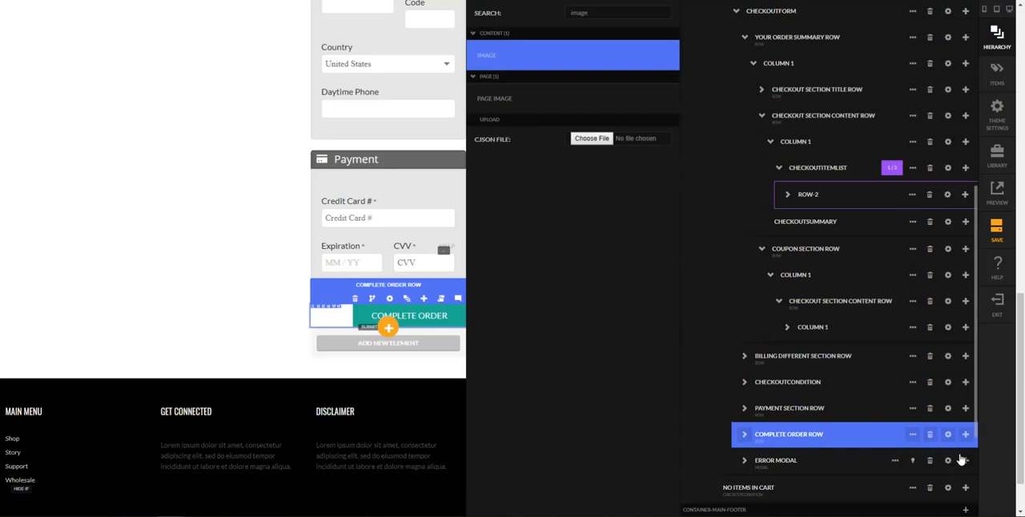
{"action": "key", "text": "Return"}
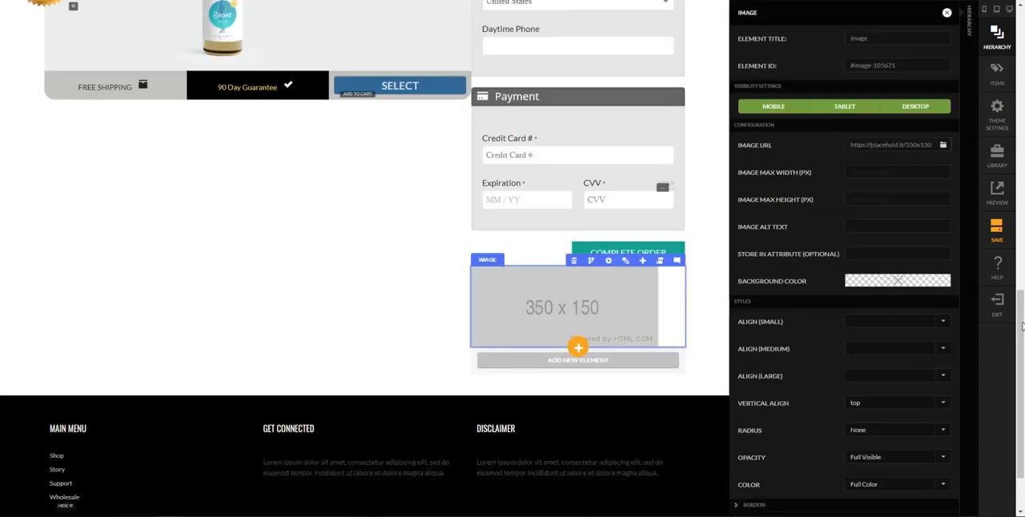
Upload security-seals.jpg as the source of the image below the complete order button and close its settings
{"action": "left_click", "coordinate": [943, 147]}
{"action": "scroll", "coordinate": [621, 493], "scroll_direction": "down", "scroll_amount": 5}
{"action": "scroll", "coordinate": [622, 496], "scroll_direction": "down", "scroll_amount": 4}
{"action": "left_click", "coordinate": [619, 502]}
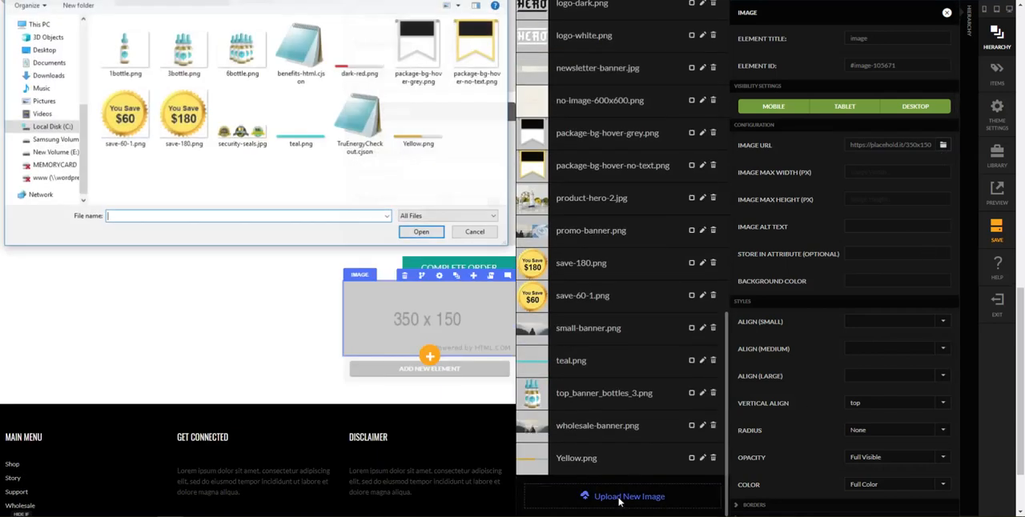
{"action": "left_click", "coordinate": [250, 134]}
{"action": "double_click", "coordinate": [250, 134]}
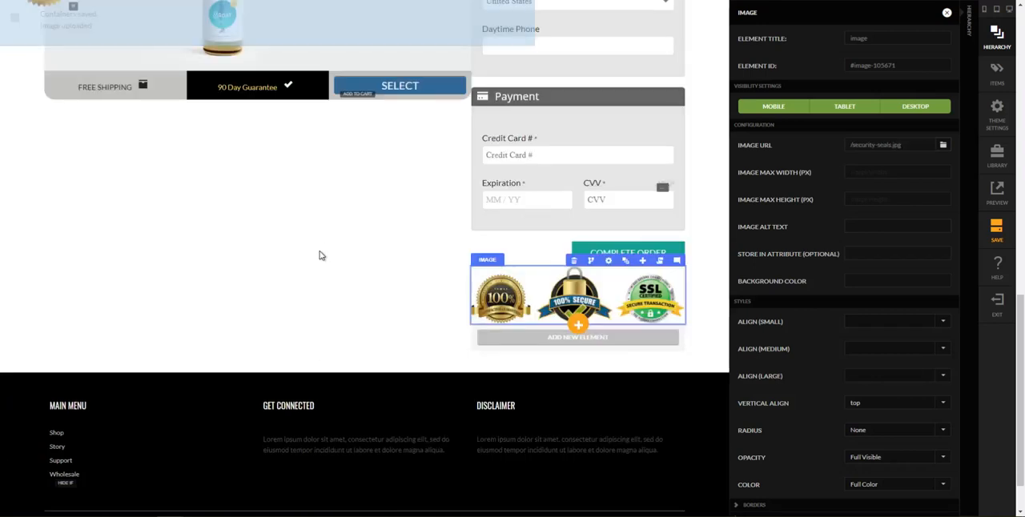
{"action": "left_click", "coordinate": [719, 337]}
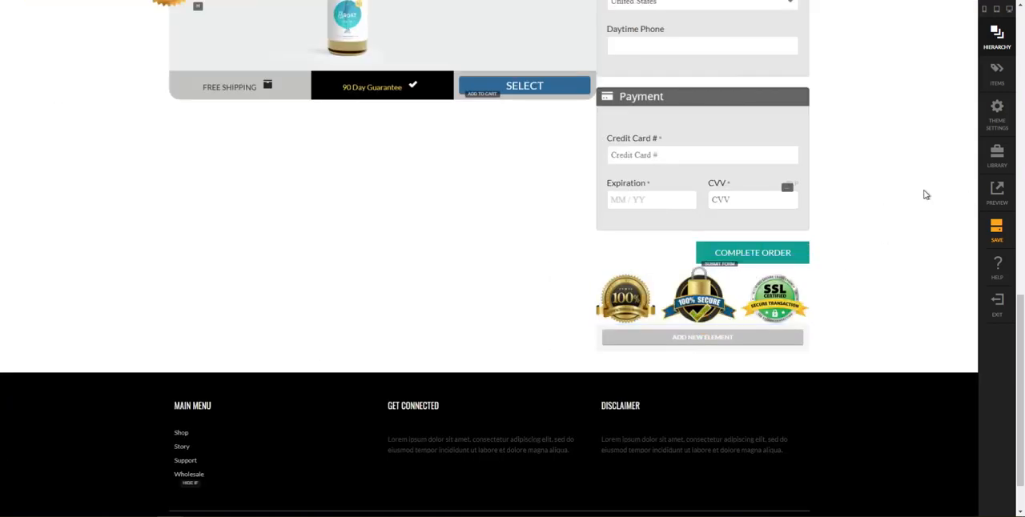
Set the select package column's right padding to 10 px for tablet and up
{"action": "scroll", "coordinate": [921, 196], "scroll_direction": "up", "scroll_amount": 10}
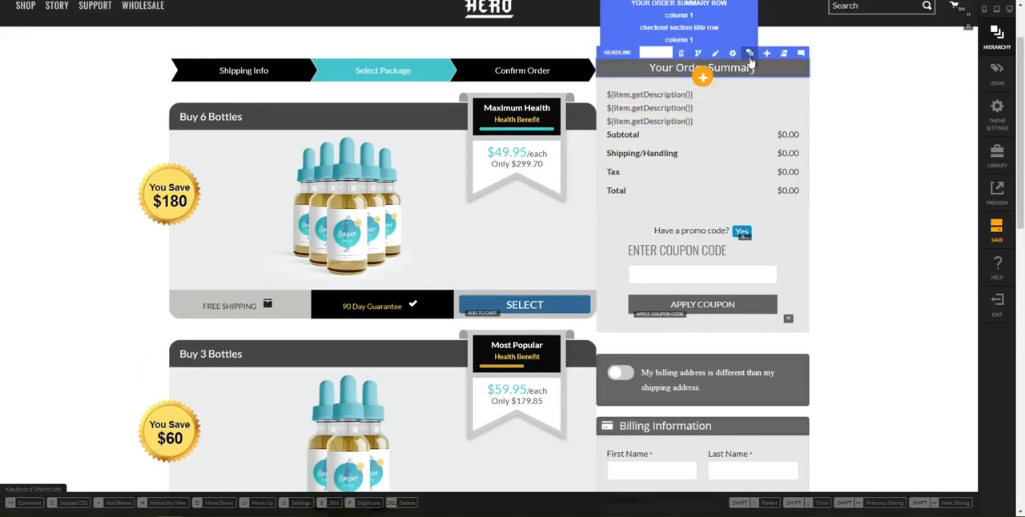
{"action": "left_click", "coordinate": [750, 61]}
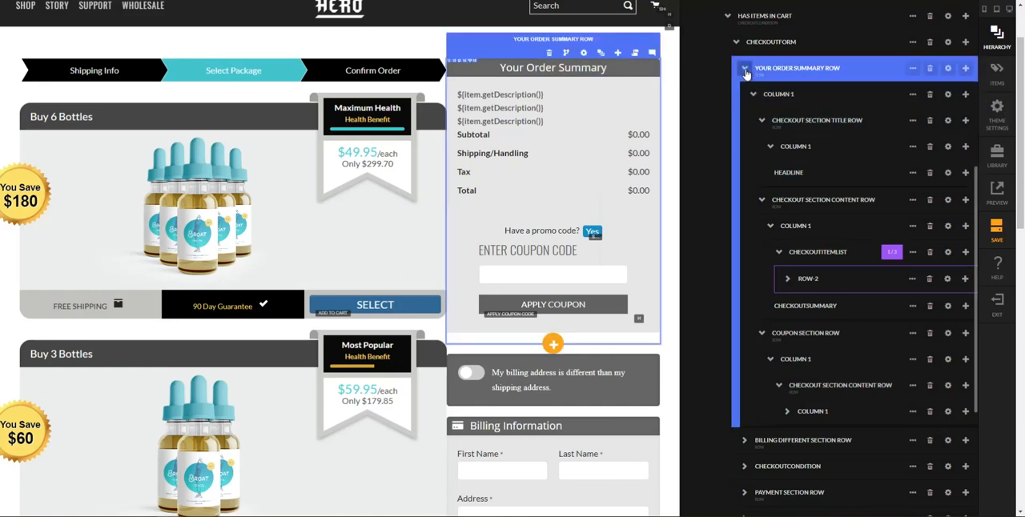
{"action": "left_click", "coordinate": [741, 48]}
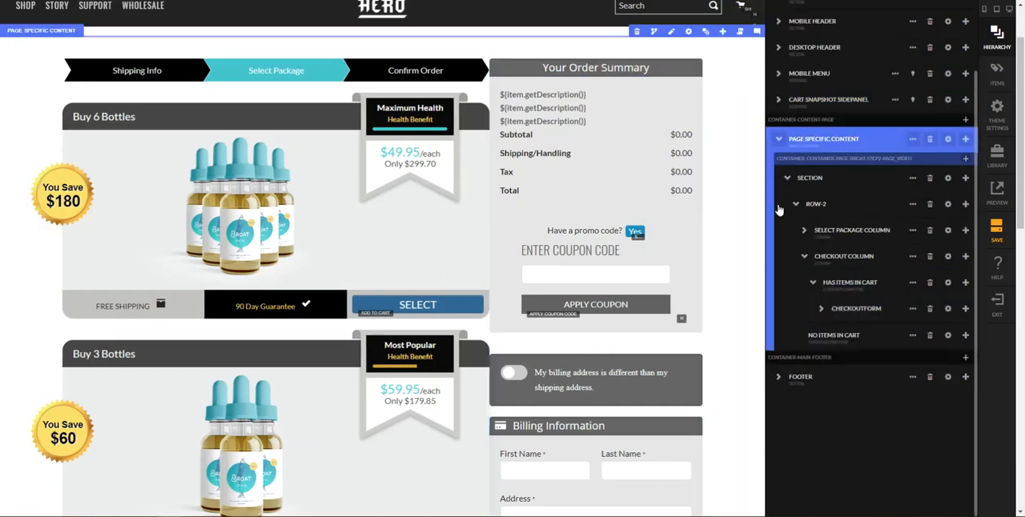
{"action": "left_click", "coordinate": [804, 251]}
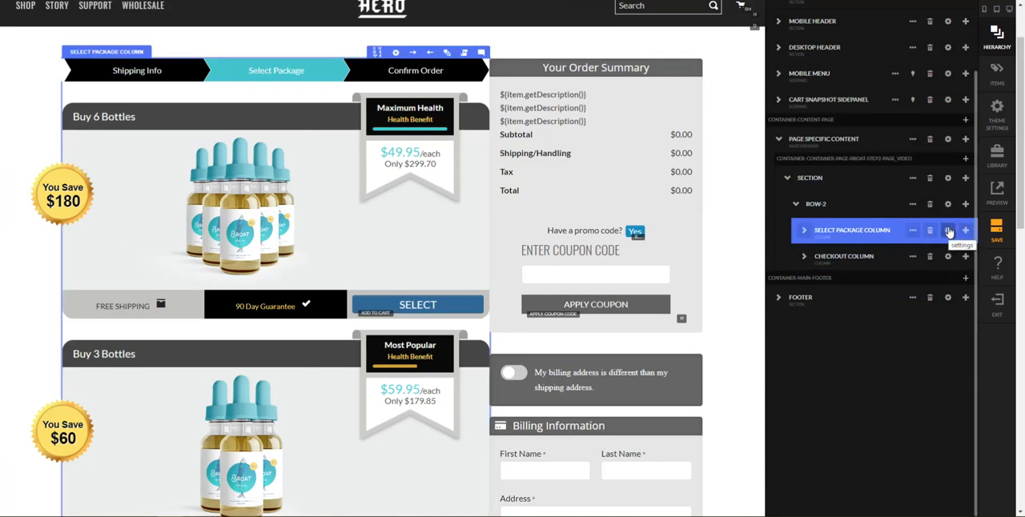
{"action": "left_click", "coordinate": [948, 232]}
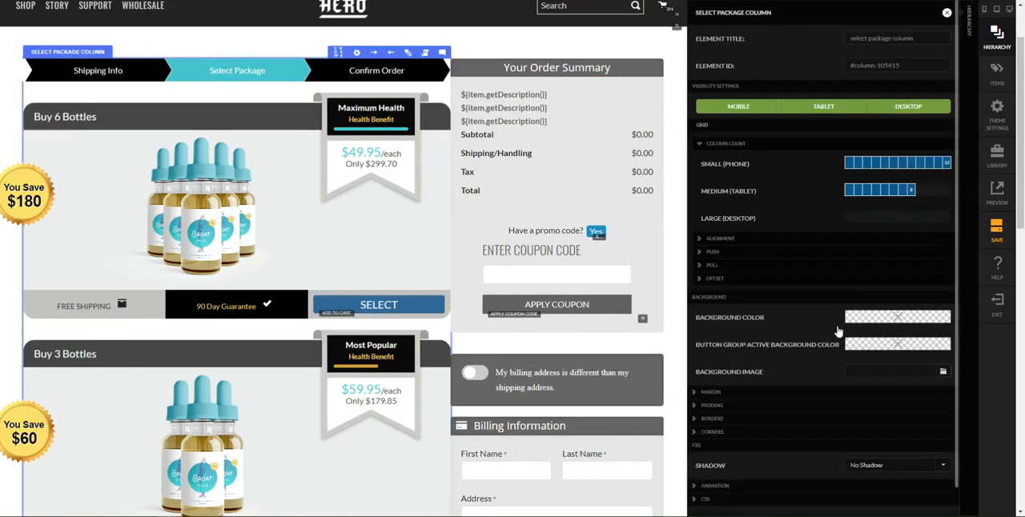
{"action": "left_click", "coordinate": [712, 405]}
{"action": "scroll", "coordinate": [804, 410], "scroll_direction": "down", "scroll_amount": 1}
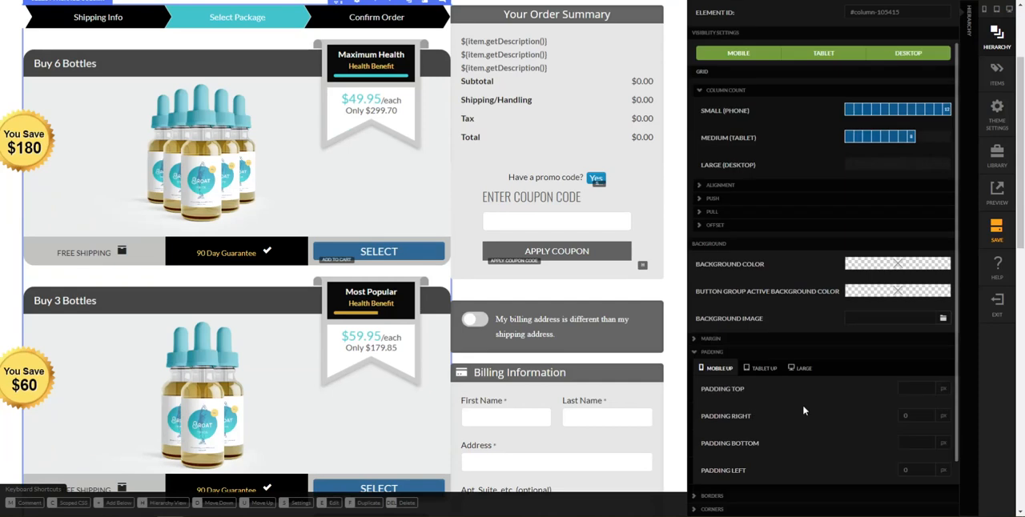
{"action": "left_click", "coordinate": [758, 373]}
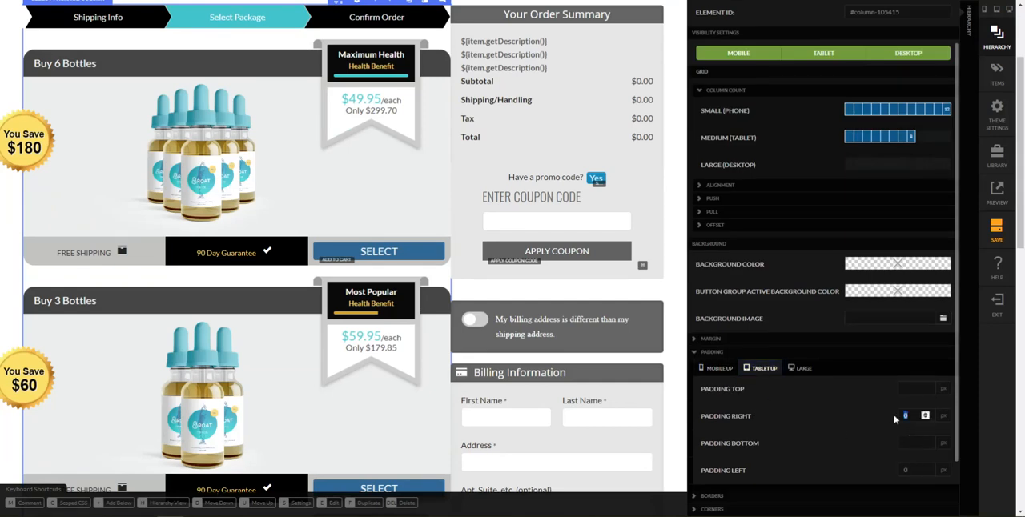
{"action": "left_click", "coordinate": [894, 419]}
{"action": "type", "text": "10"}
{"action": "key", "text": "Tab"}
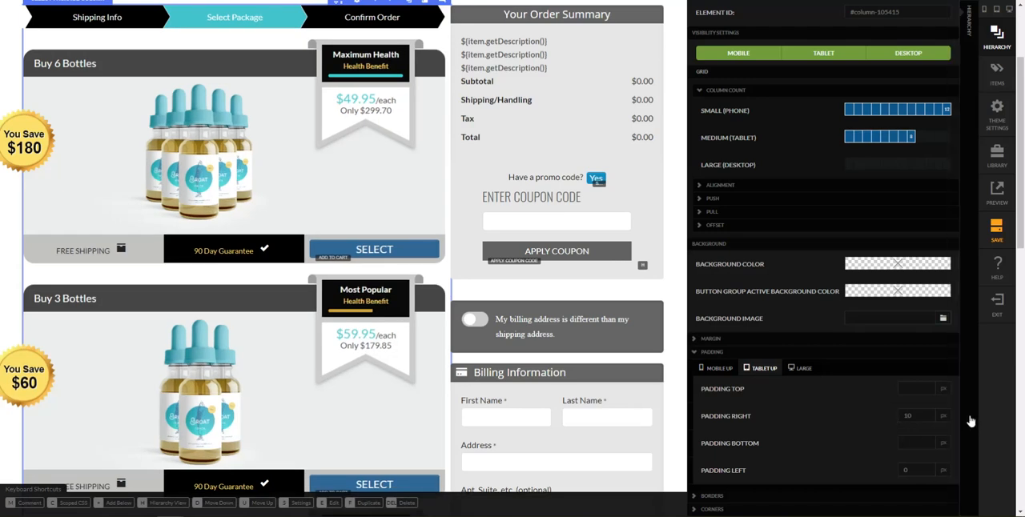
Set the checkout column's left padding to 10 px for mobile and up and close its settings
{"action": "key", "text": "shift+h"}
{"action": "left_click", "coordinate": [947, 339]}
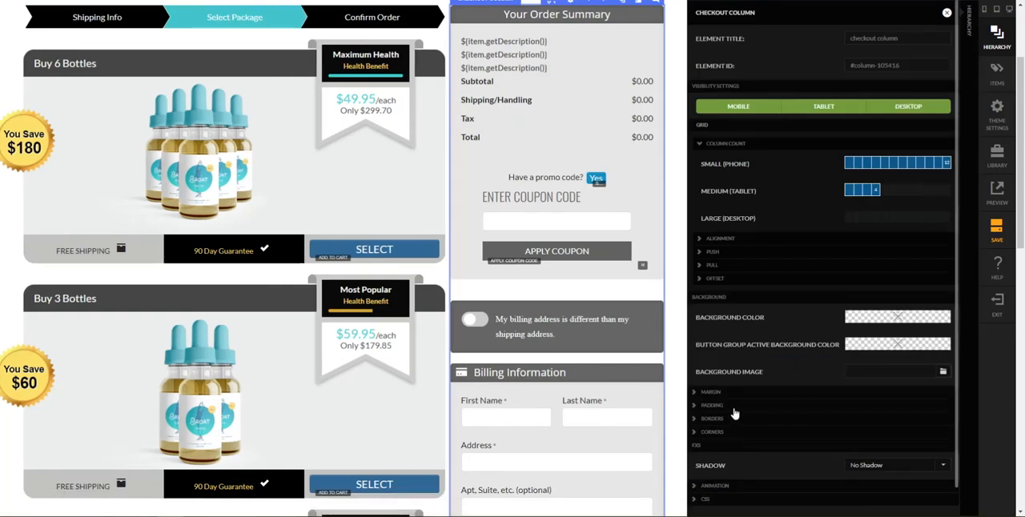
{"action": "left_click", "coordinate": [733, 407]}
{"action": "scroll", "coordinate": [759, 429], "scroll_direction": "down", "scroll_amount": 1}
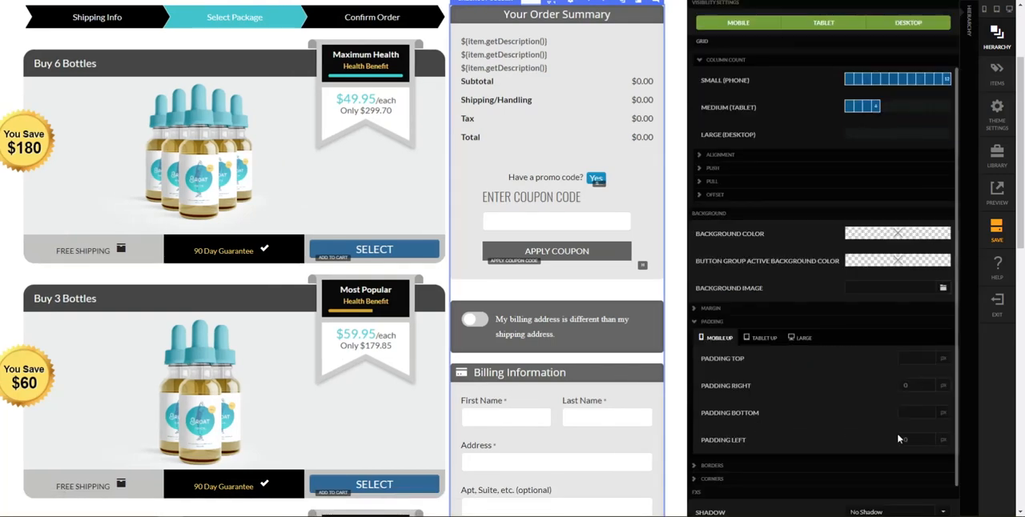
{"action": "key", "text": "Return"}
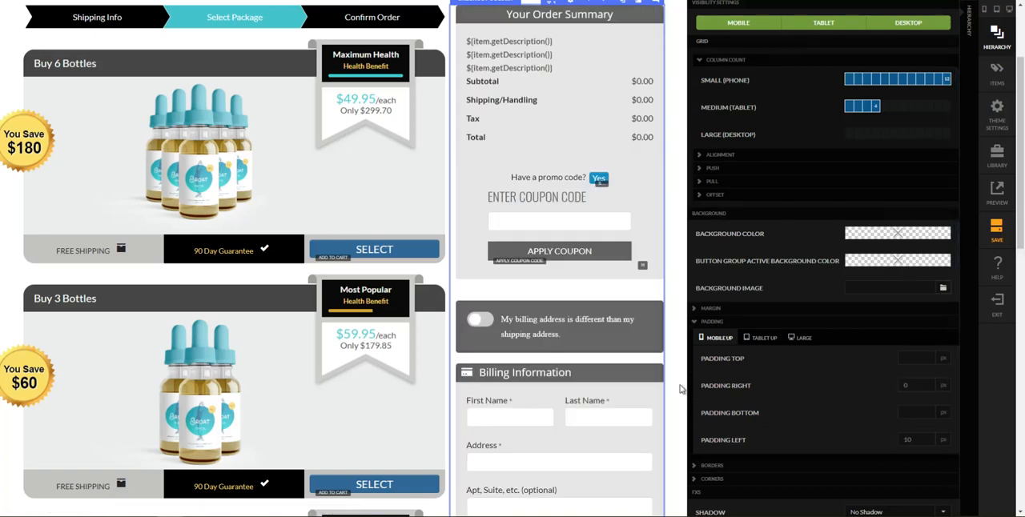
{"action": "left_click", "coordinate": [682, 387]}
Compare the checkout column from order summary to security seals with the Checkout 2 reference page, returning to the Broat Step 2 page
{"action": "scroll", "coordinate": [735, 205], "scroll_direction": "up", "scroll_amount": 3}
{"action": "scroll", "coordinate": [751, 218], "scroll_direction": "down", "scroll_amount": 7}
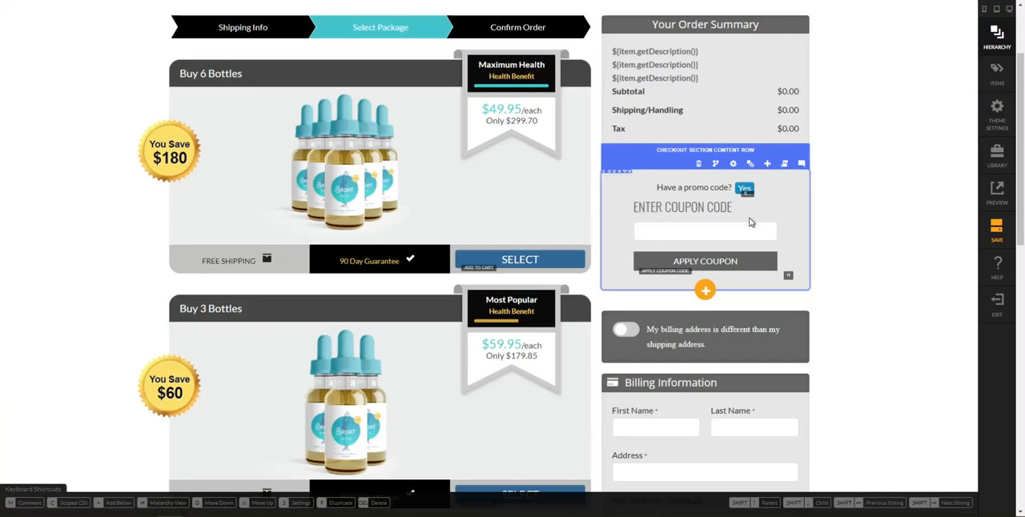
{"action": "scroll", "coordinate": [936, 183], "scroll_direction": "down", "scroll_amount": 2}
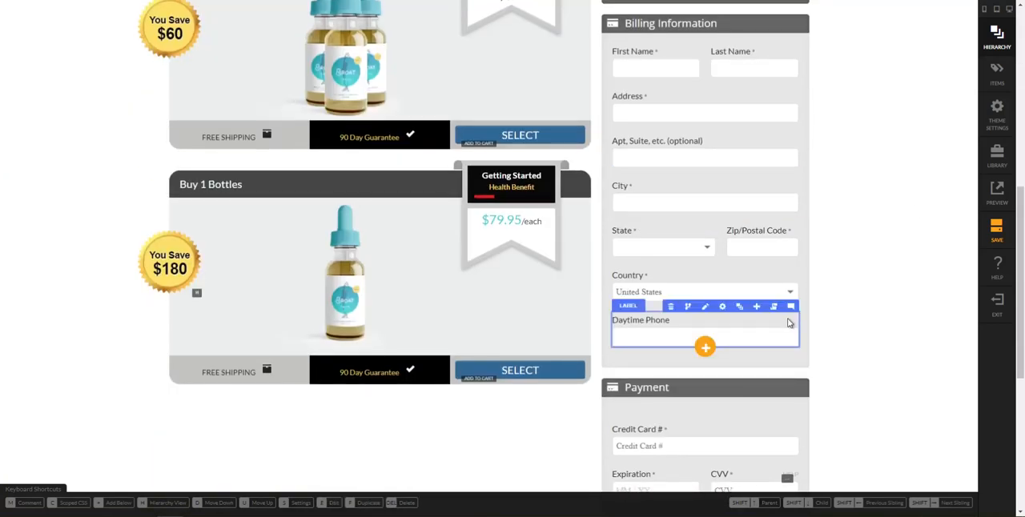
{"action": "scroll", "coordinate": [781, 322], "scroll_direction": "down", "scroll_amount": 4}
{"action": "scroll", "coordinate": [783, 323], "scroll_direction": "down", "scroll_amount": 1}
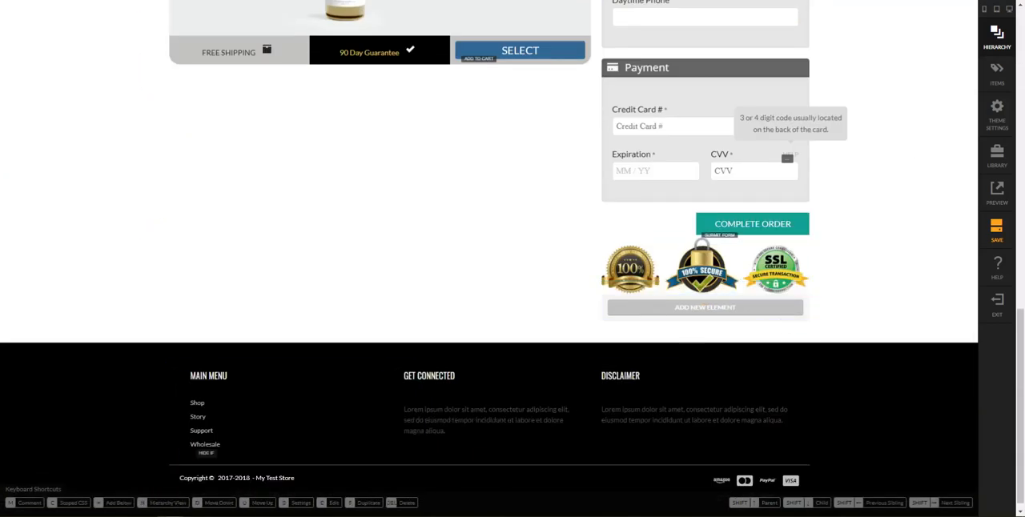
{"action": "left_click", "coordinate": [232, 483]}
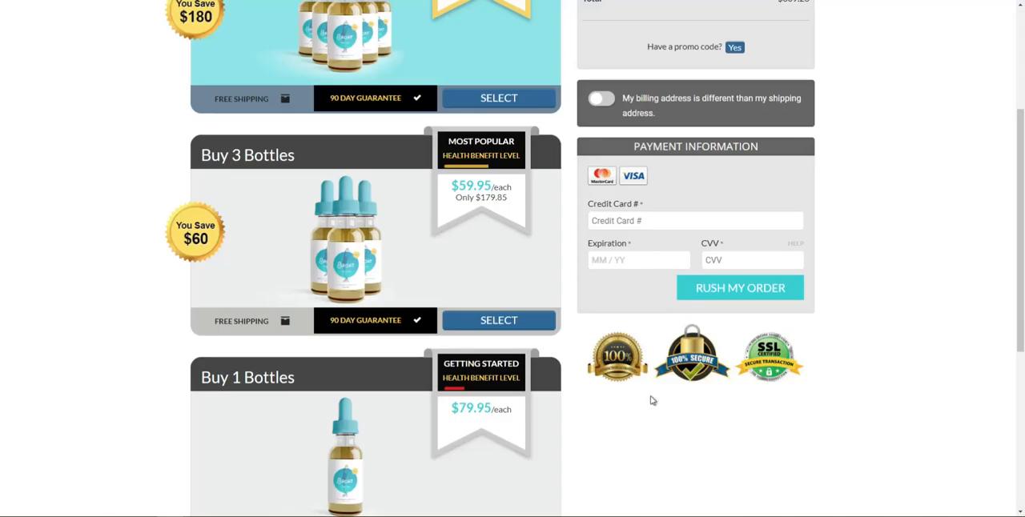
{"action": "scroll", "coordinate": [804, 381], "scroll_direction": "up", "scroll_amount": 1}
{"action": "scroll", "coordinate": [805, 381], "scroll_direction": "up", "scroll_amount": 3}
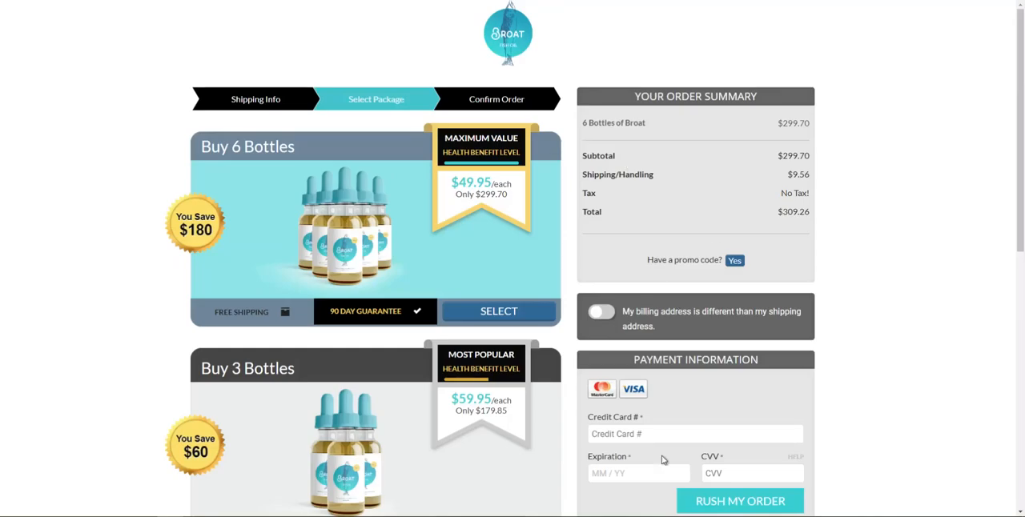
{"action": "scroll", "coordinate": [678, 451], "scroll_direction": "down", "scroll_amount": 1}
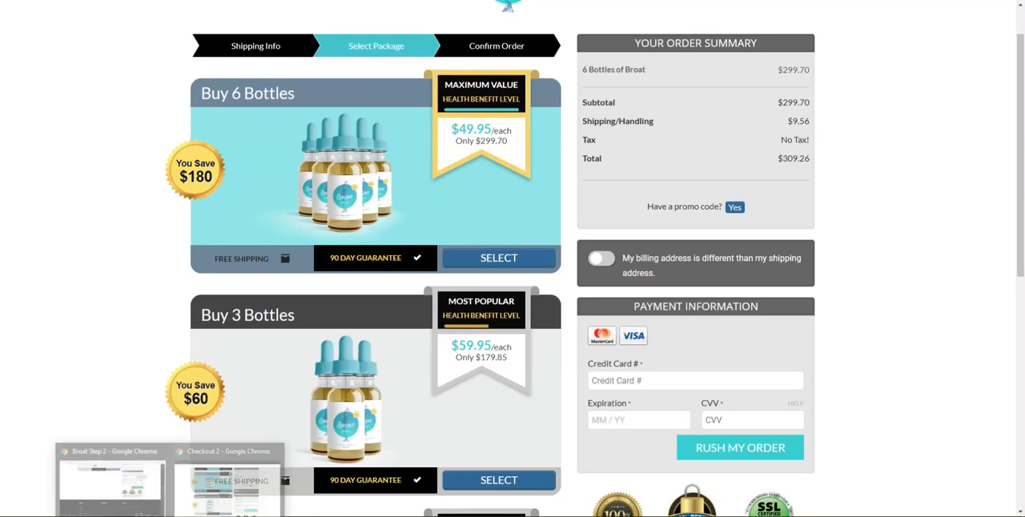
{"action": "left_click", "coordinate": [136, 492]}
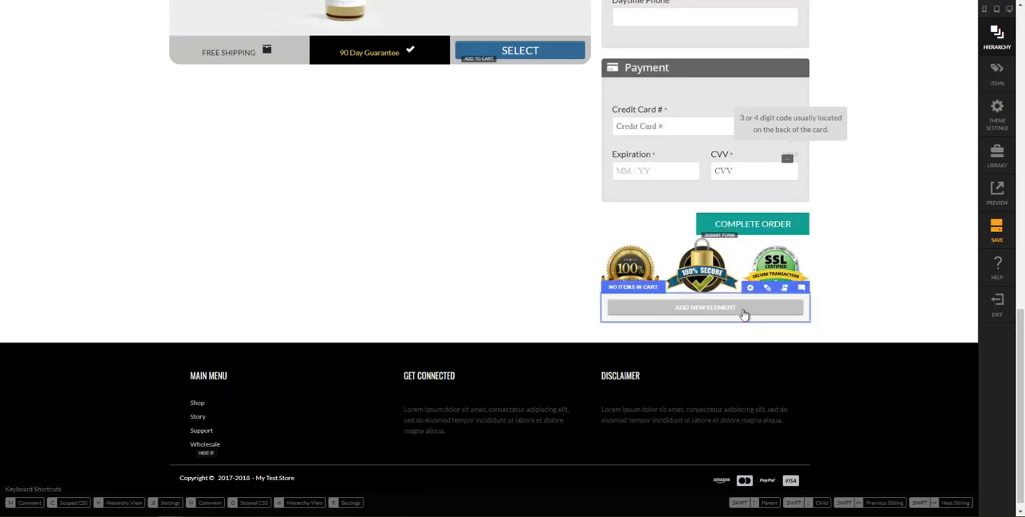
Add an image element directly below the No Items in Cart condition
{"action": "left_click", "coordinate": [773, 289]}
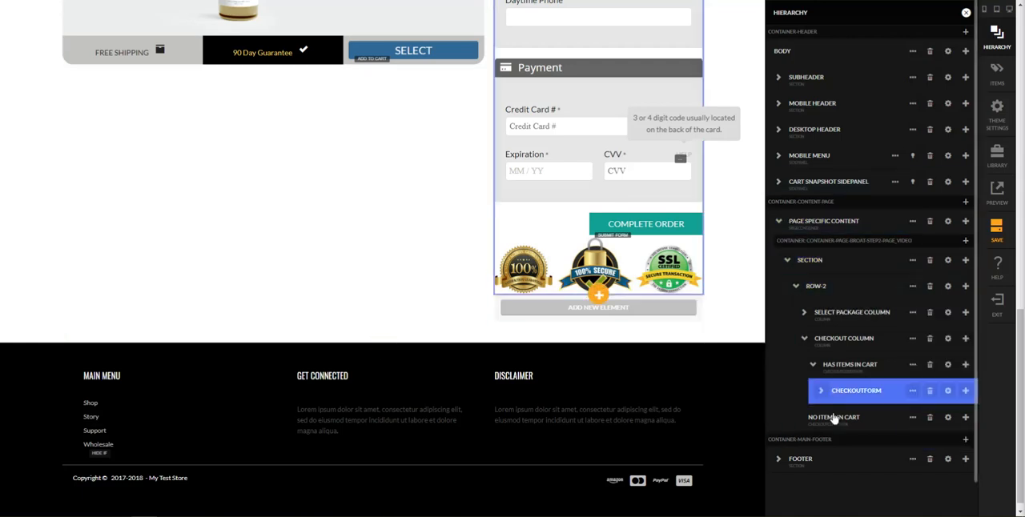
{"action": "left_click", "coordinate": [965, 417]}
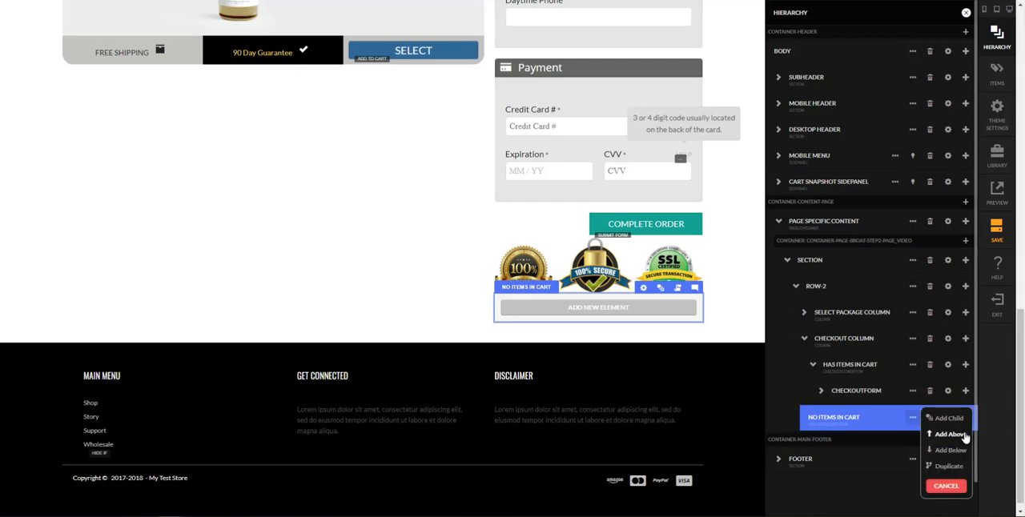
{"action": "left_click", "coordinate": [951, 450]}
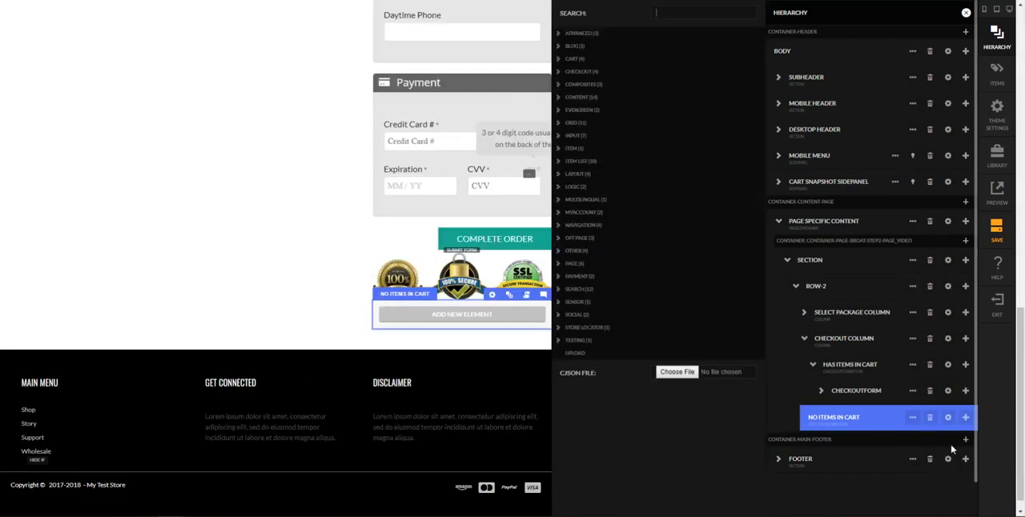
{"action": "type", "text": "image"}
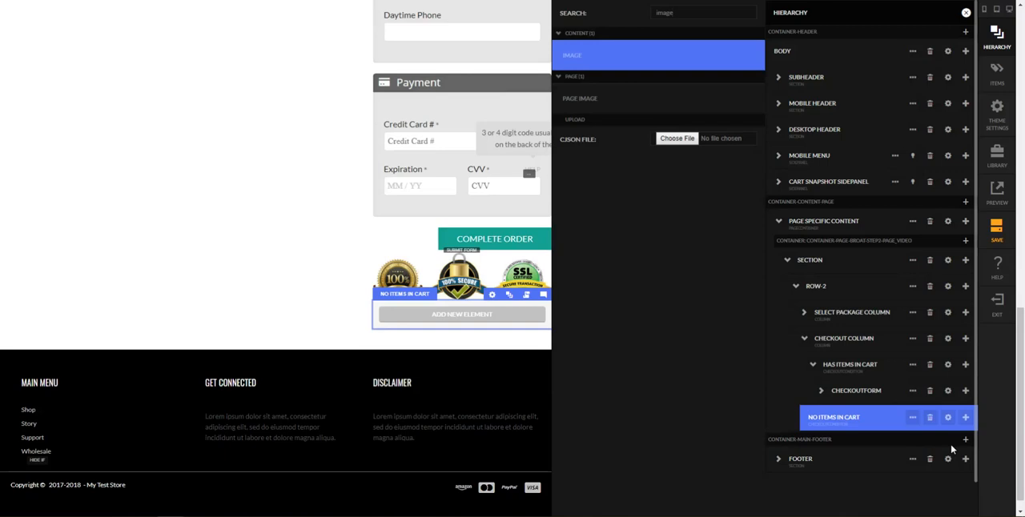
{"action": "key", "text": "Return"}
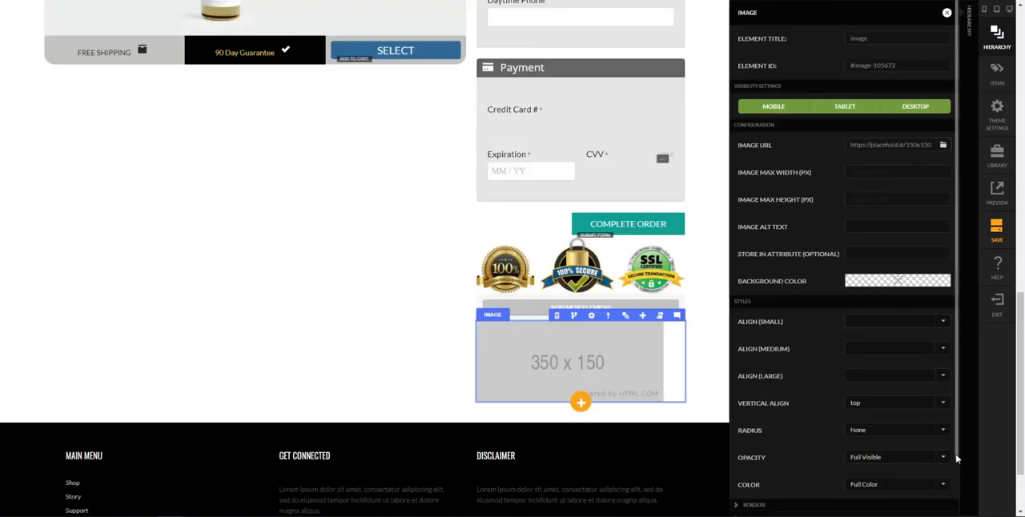
Move the new placeholder image inside the No Items in Cart condition as its child
{"action": "left_click", "coordinate": [967, 465]}
{"action": "scroll", "coordinate": [967, 465], "scroll_direction": "down", "scroll_amount": 2}
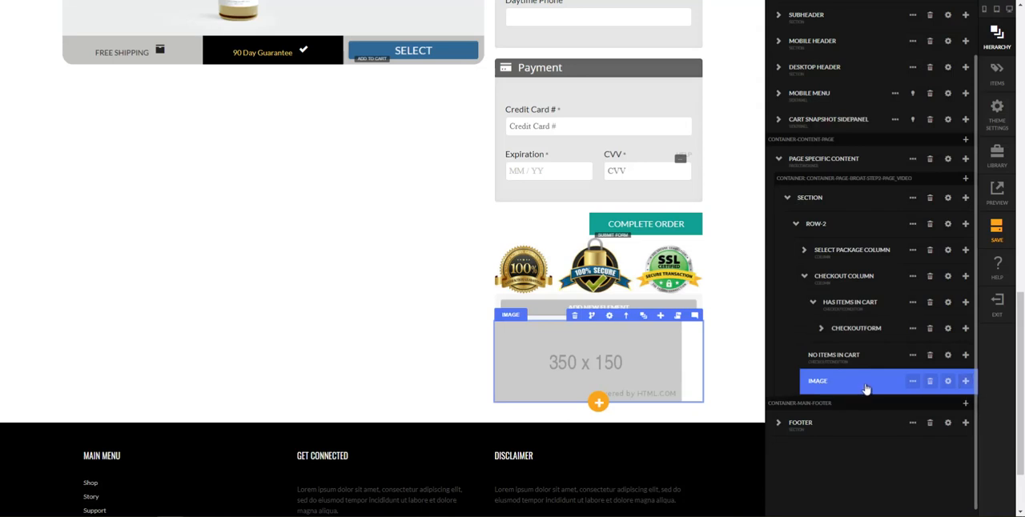
{"action": "left_click_drag", "start_coordinate": [894, 386], "coordinate": [902, 379]}
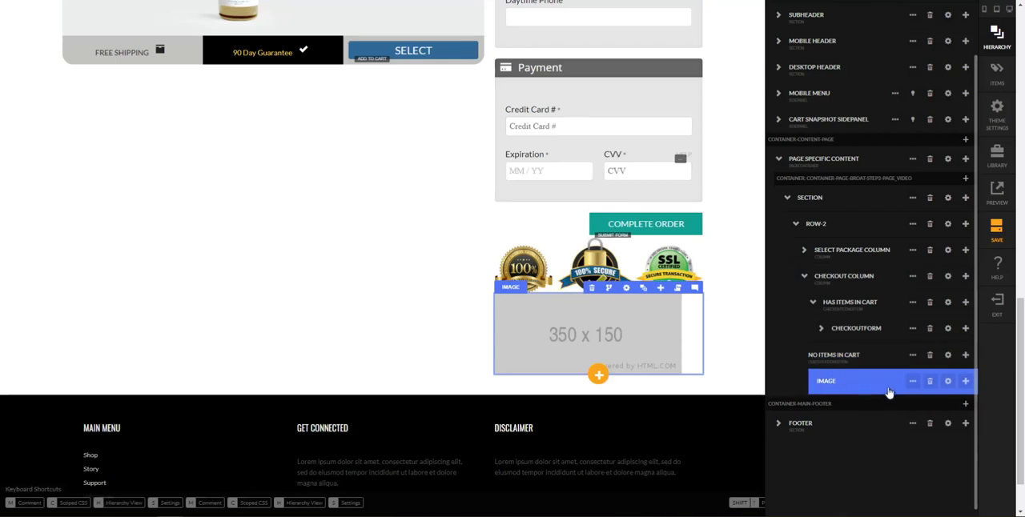
Add a headline element below the image in the No Items in Cart condition
{"action": "left_click", "coordinate": [965, 383]}
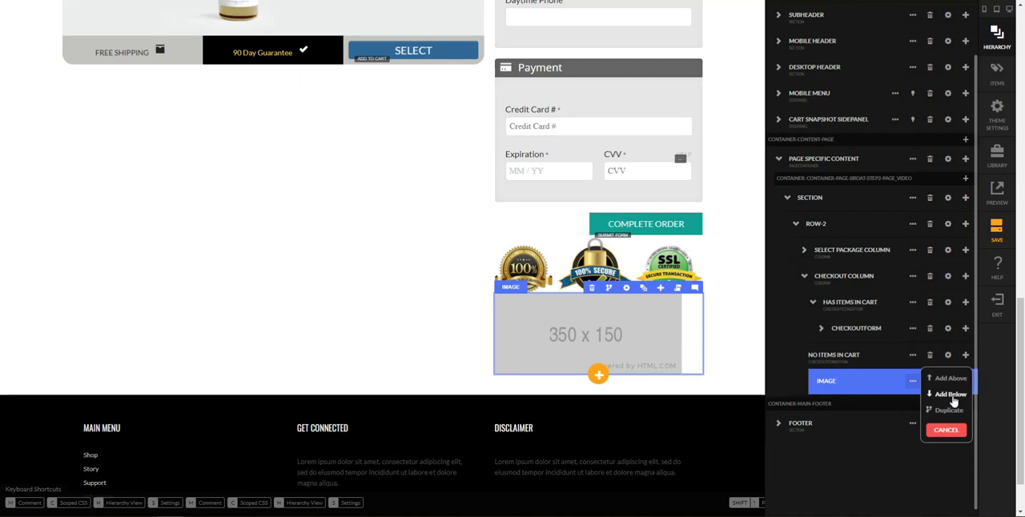
{"action": "left_click", "coordinate": [951, 395]}
{"action": "type", "text": "headl"}
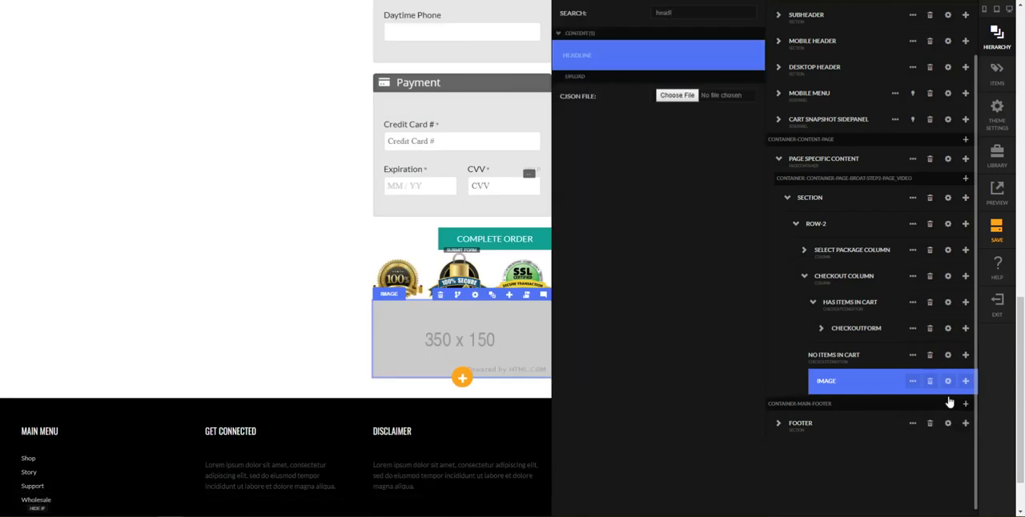
{"action": "key", "text": "Return"}
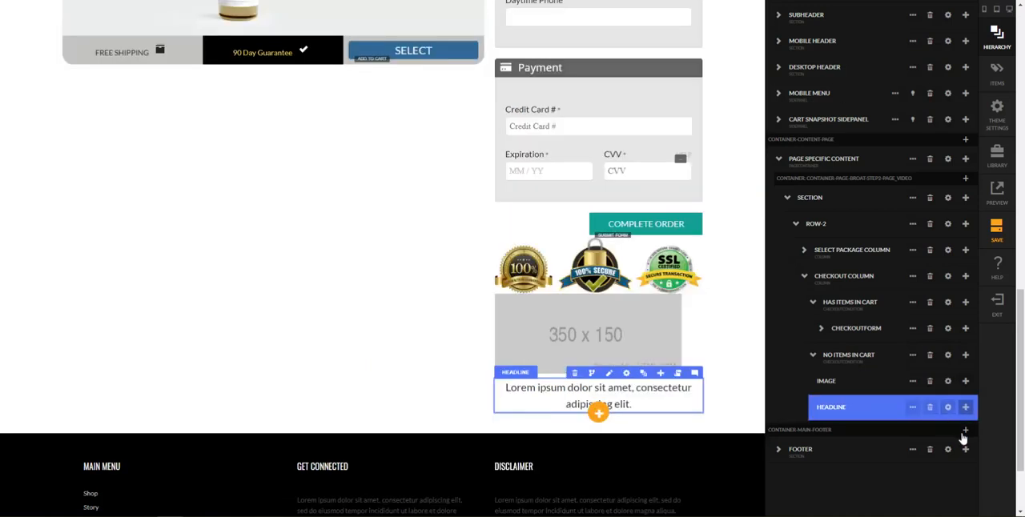
Add the HTML element from the benefits CJSON file below the headline in the No Items in Cart condition
{"action": "left_click", "coordinate": [965, 407]}
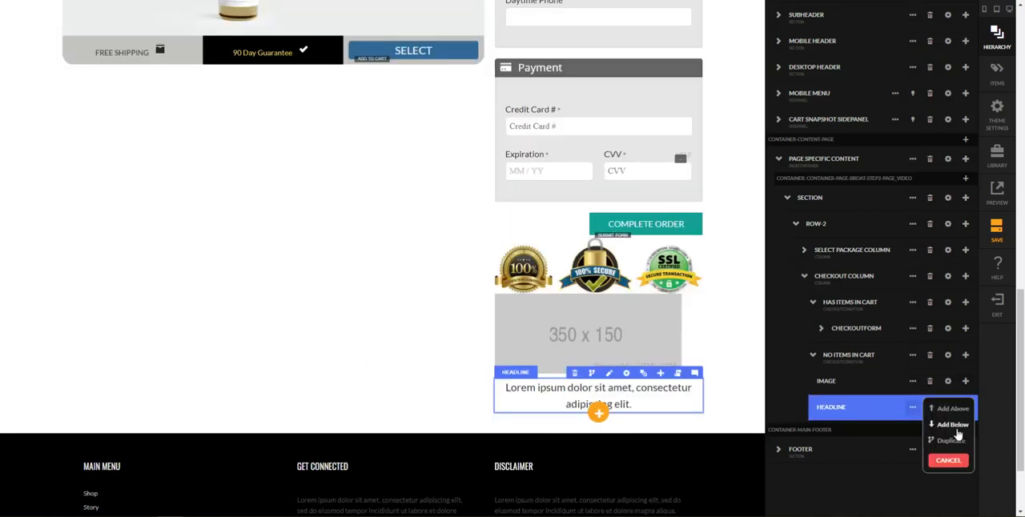
{"action": "left_click", "coordinate": [954, 426]}
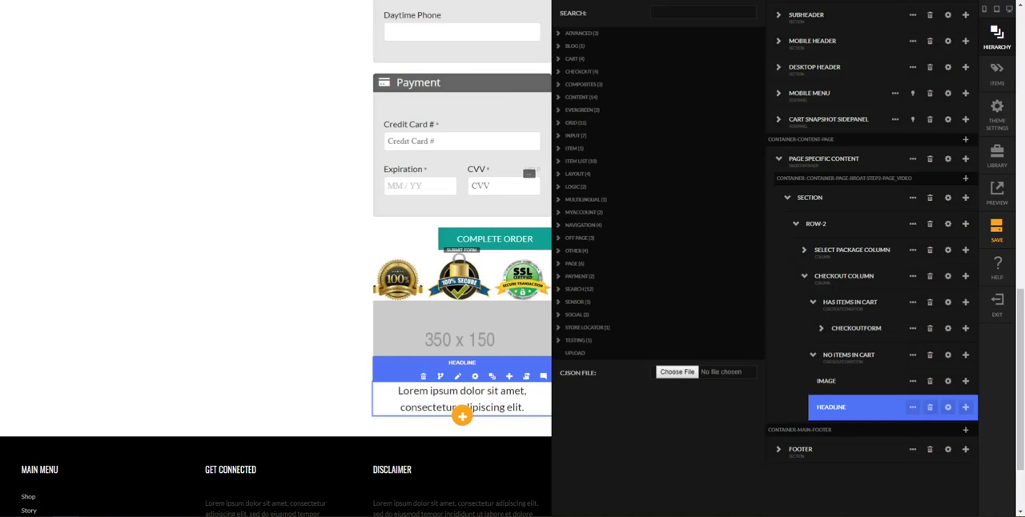
{"action": "left_click_drag", "start_coordinate": [849, 160], "coordinate": [685, 380]}
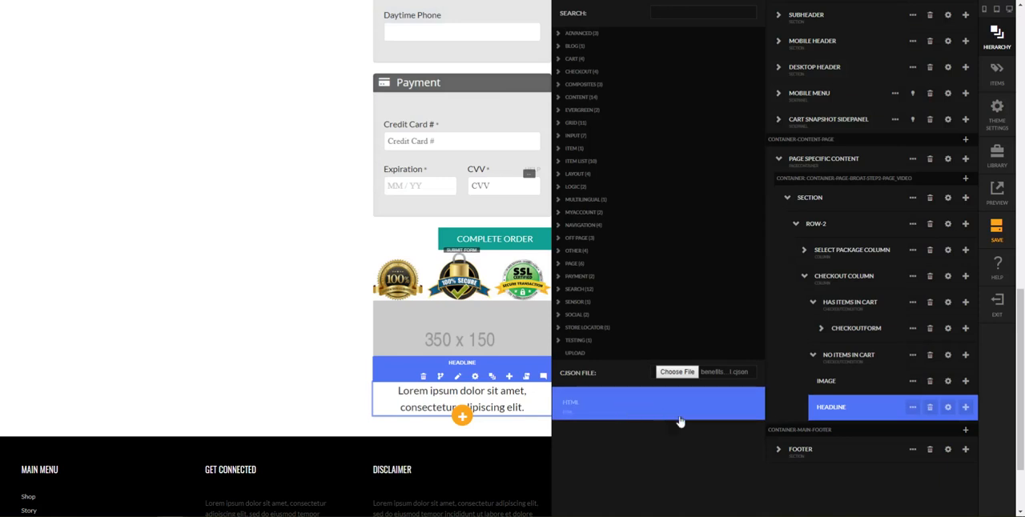
{"action": "left_click", "coordinate": [727, 421]}
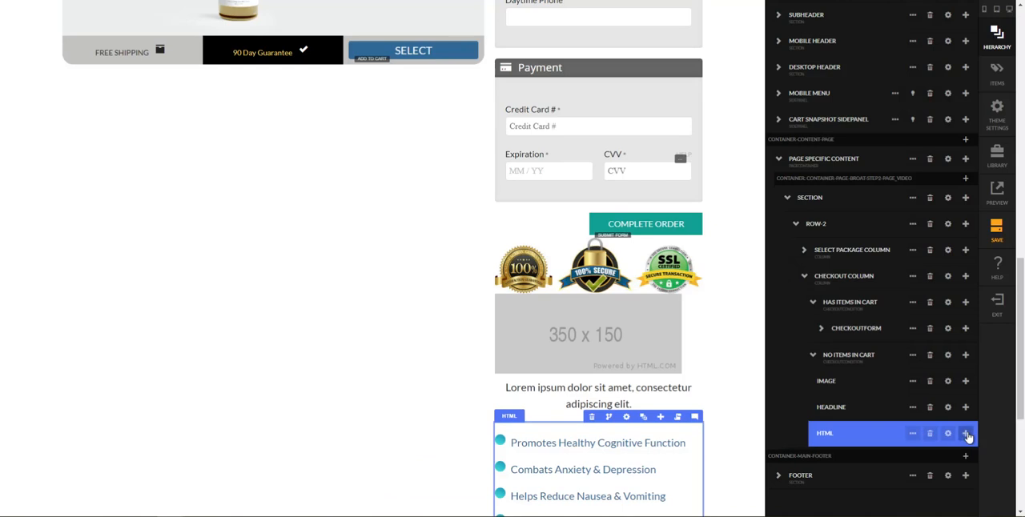
Add a two-column row with a 6/6 split below the HTML element in the No Items in Cart condition
{"action": "left_click", "coordinate": [966, 434]}
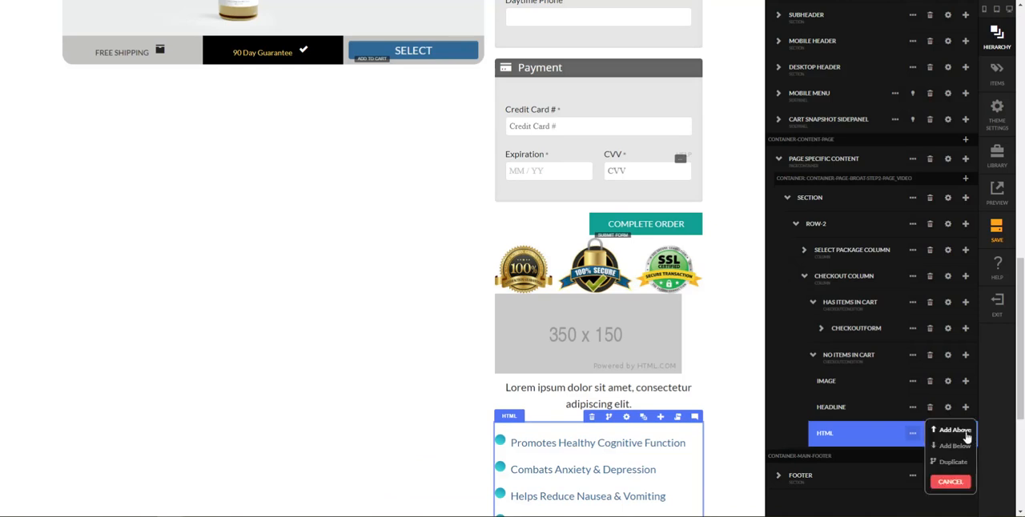
{"action": "left_click", "coordinate": [953, 446]}
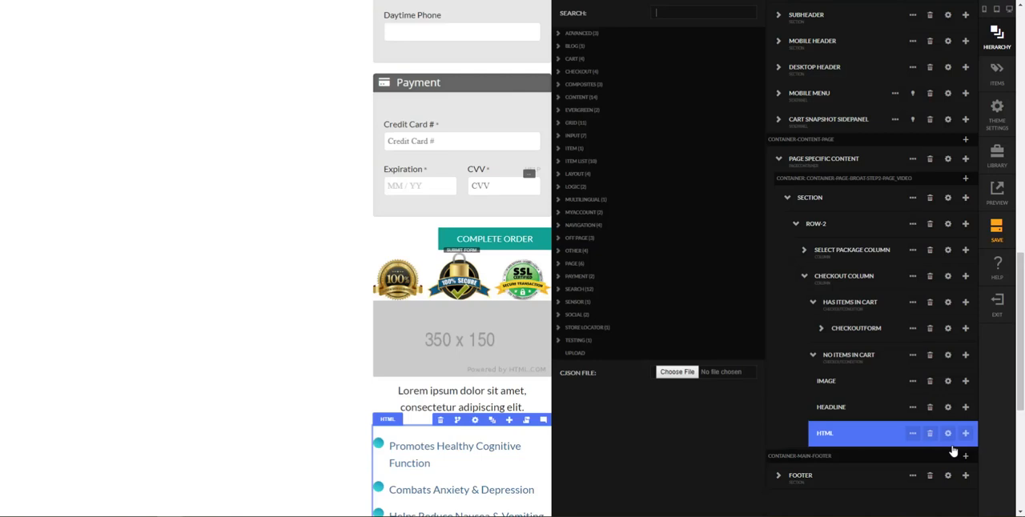
{"action": "type", "text": "row"}
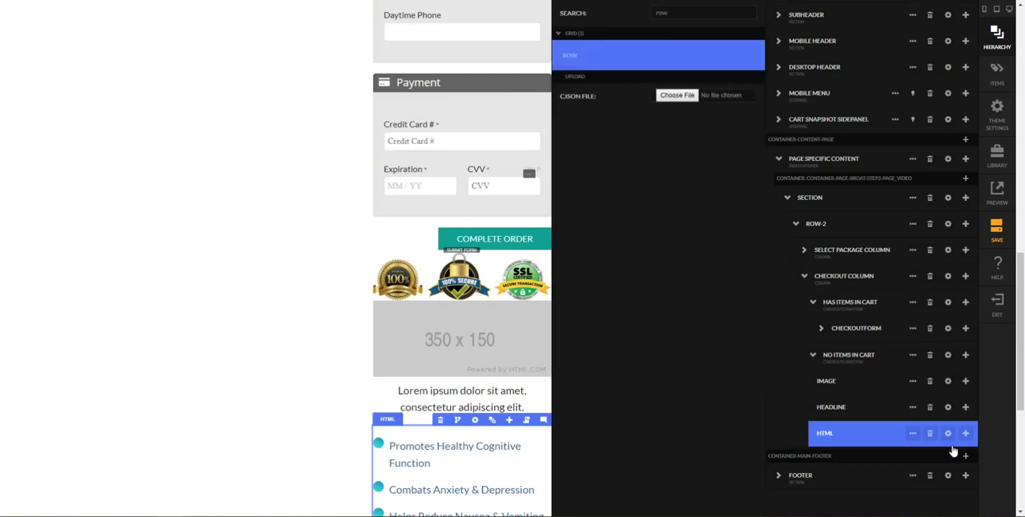
{"action": "key", "text": "Return"}
{"action": "type", "text": "2"}
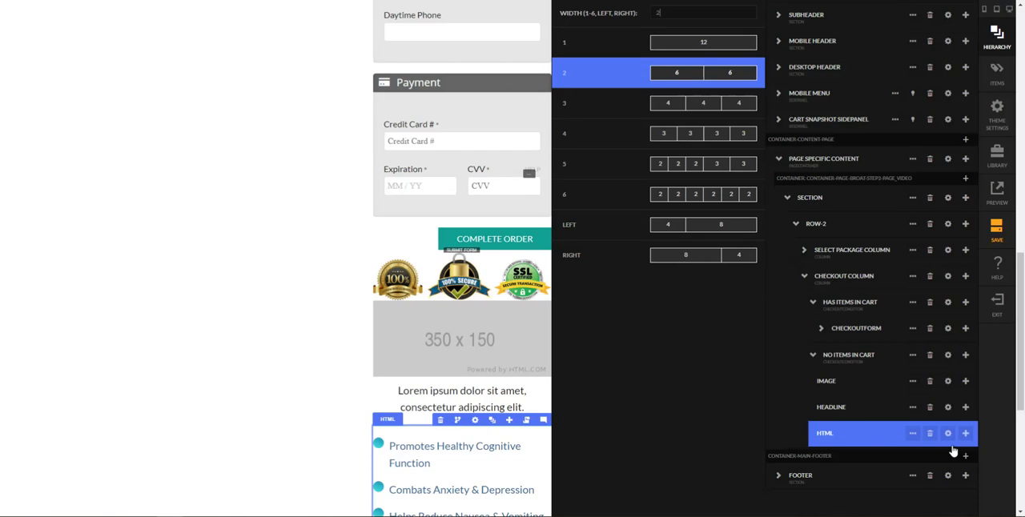
{"action": "key", "text": "Return"}
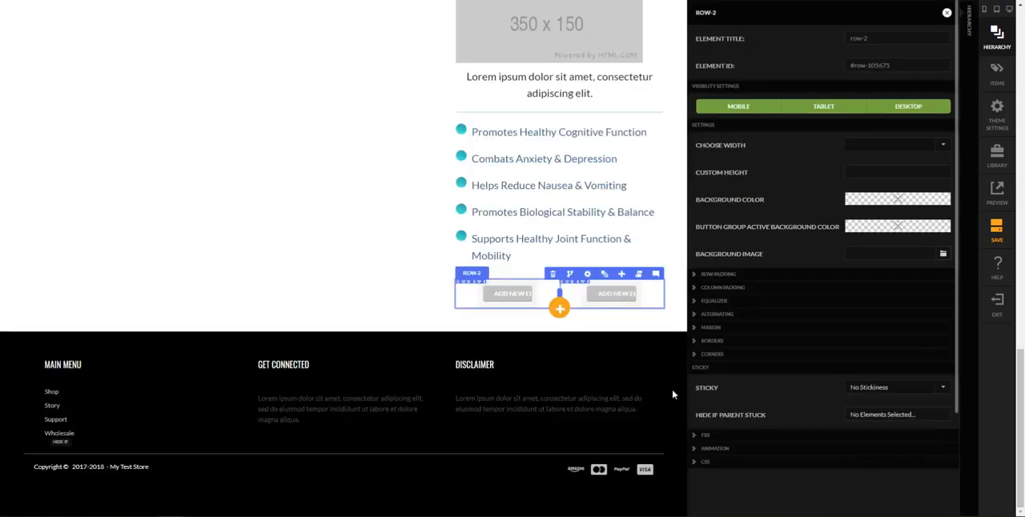
{"action": "key", "text": "Escape"}
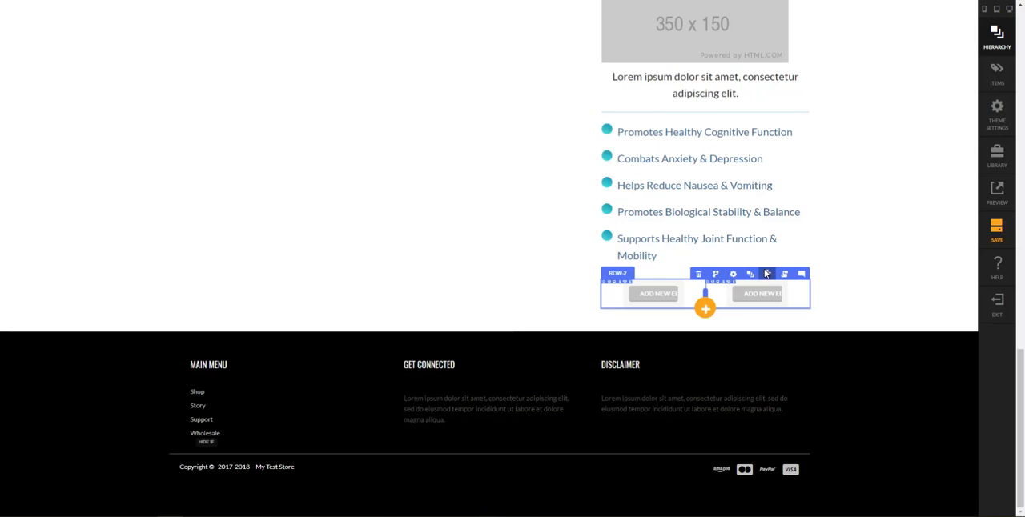
Replace the placeholder image above the headline with security-seals.jpg from the image library
{"action": "scroll", "coordinate": [709, 104], "scroll_direction": "up", "scroll_amount": 3}
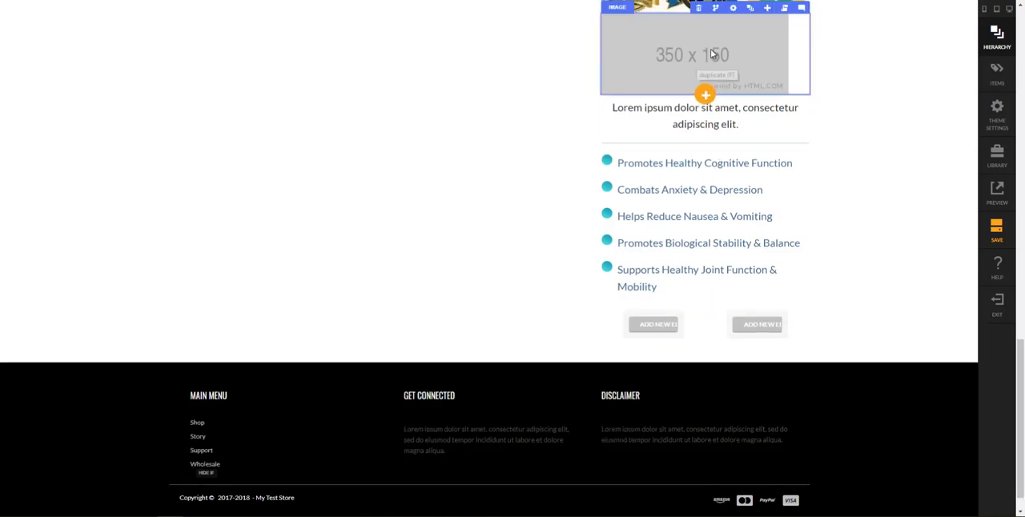
{"action": "left_click", "coordinate": [735, 191]}
{"action": "left_click", "coordinate": [961, 145]}
{"action": "scroll", "coordinate": [648, 301], "scroll_direction": "down", "scroll_amount": 10}
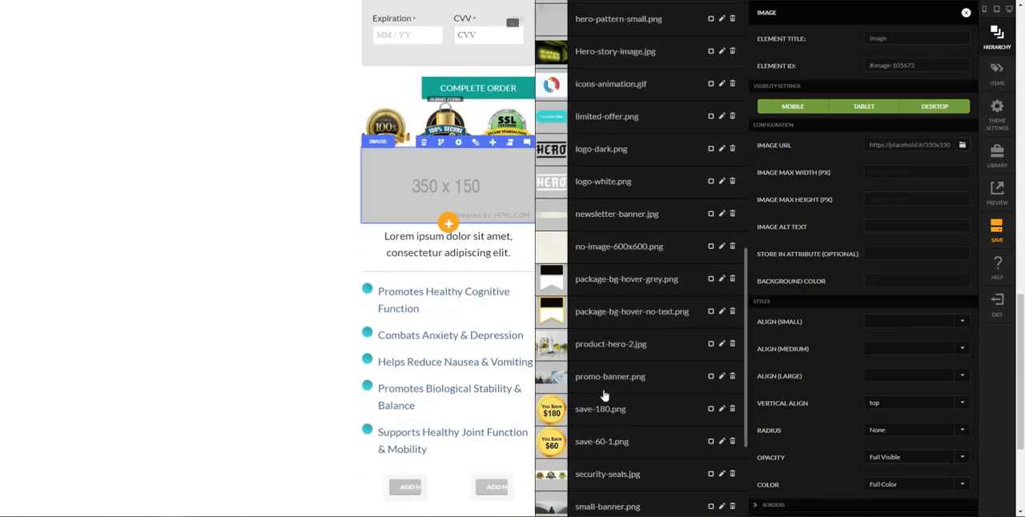
{"action": "scroll", "coordinate": [625, 280], "scroll_direction": "down", "scroll_amount": 3}
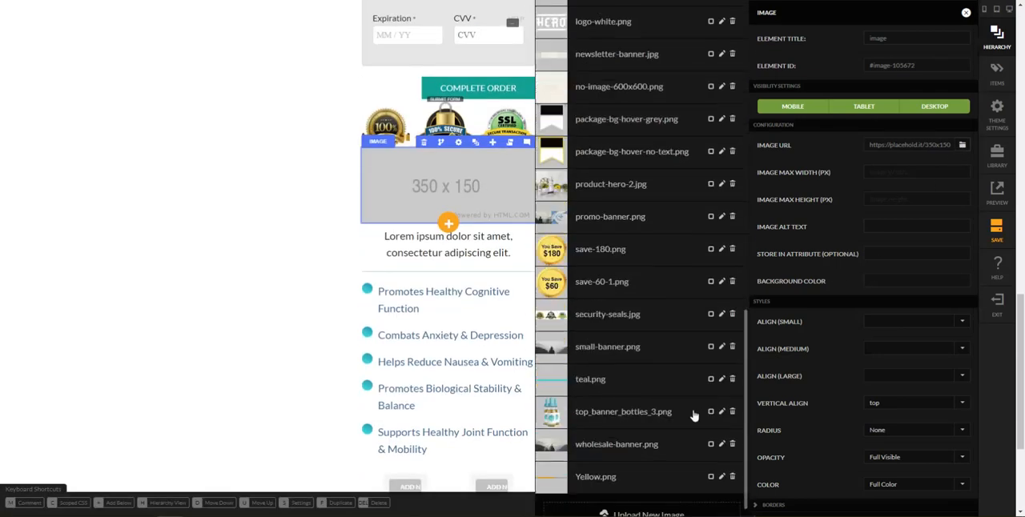
{"action": "double_click", "coordinate": [617, 314]}
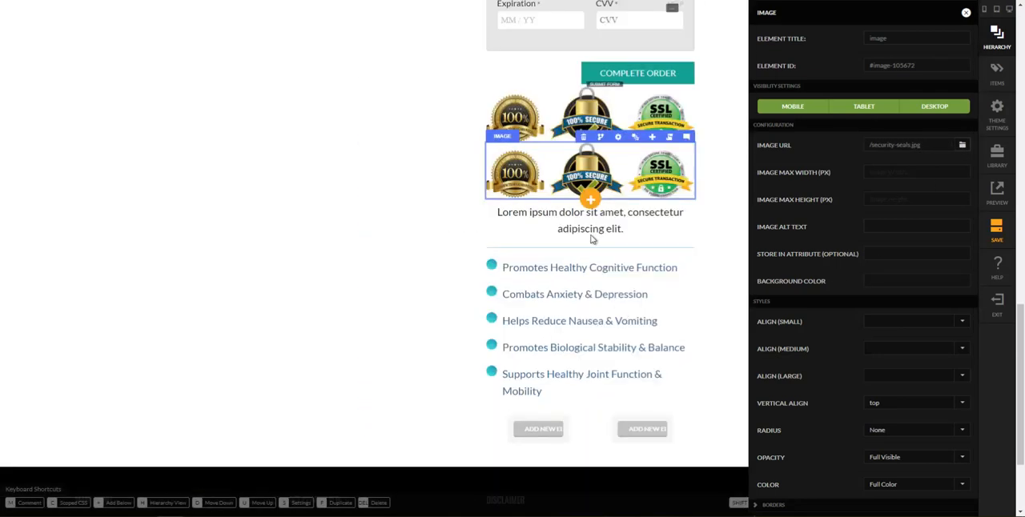
Replace the placeholder headline text above the benefits list with "About Broat"
{"action": "left_click", "coordinate": [604, 230]}
{"action": "key", "text": "ctrl+a"}
{"action": "type", "text": "About Broat"}
{"action": "left_click", "coordinate": [738, 273]}
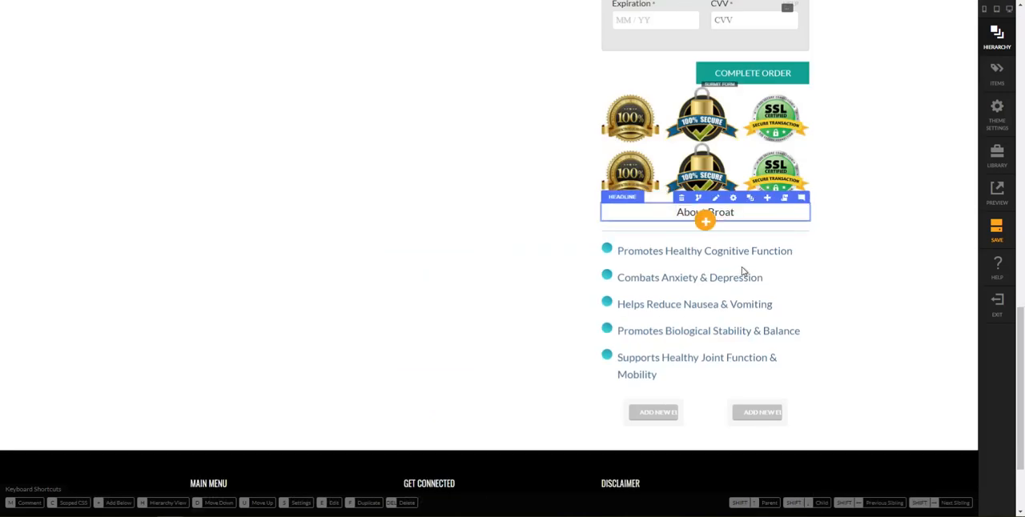
Set the About Broat headline's medium font size to 30 px
{"action": "left_click", "coordinate": [736, 199]}
{"action": "scroll", "coordinate": [864, 417], "scroll_direction": "down", "scroll_amount": 2}
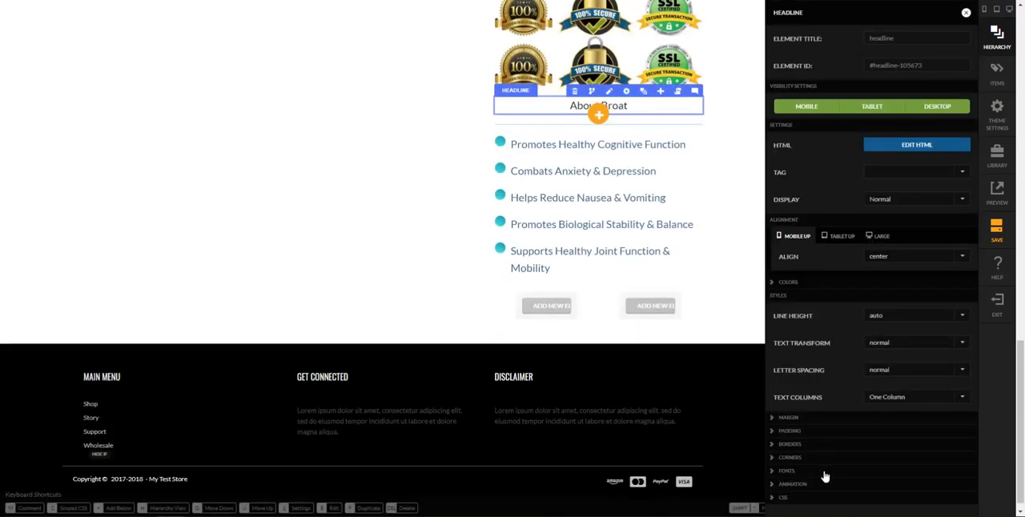
{"action": "left_click", "coordinate": [832, 470]}
{"action": "scroll", "coordinate": [873, 440], "scroll_direction": "down", "scroll_amount": 2}
{"action": "left_click", "coordinate": [876, 383]}
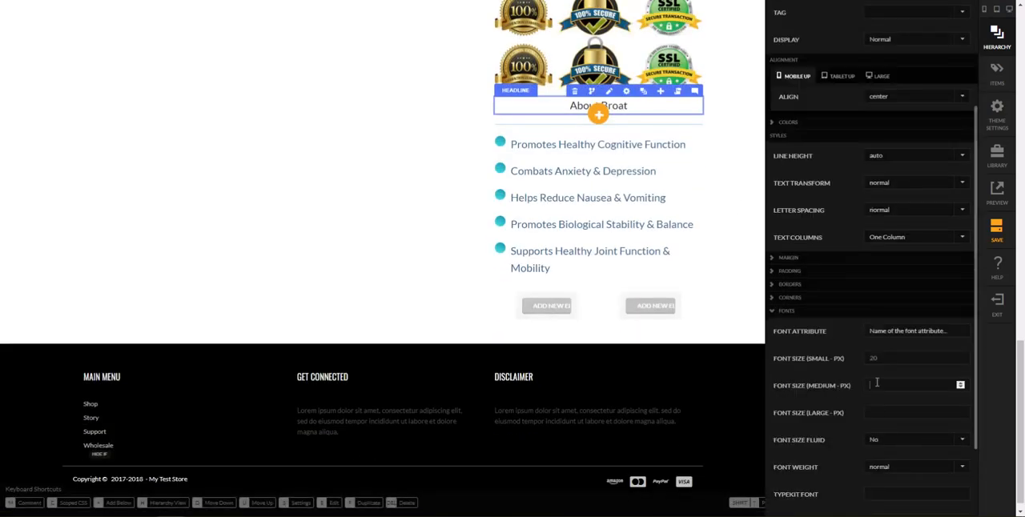
{"action": "type", "text": "30"}
{"action": "key", "text": "Tab"}
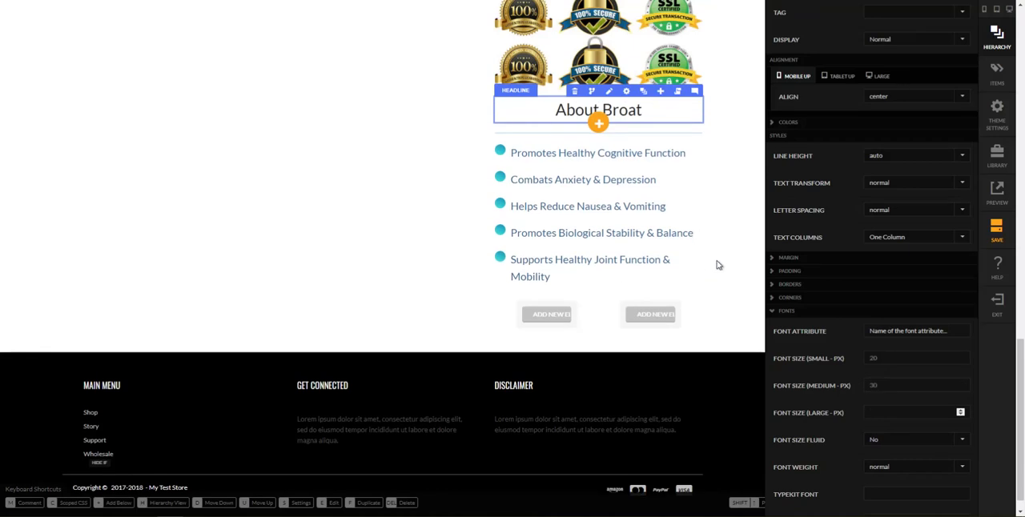
{"action": "left_click", "coordinate": [654, 285]}
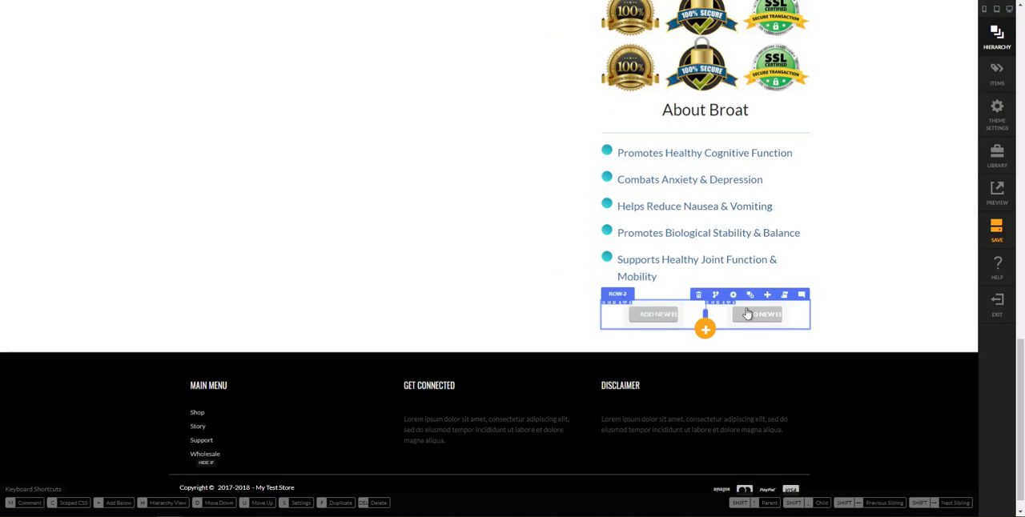
Zero the margins and padding of the two-column row below the benefits list, flattening all layers inside it
{"action": "left_click", "coordinate": [754, 303]}
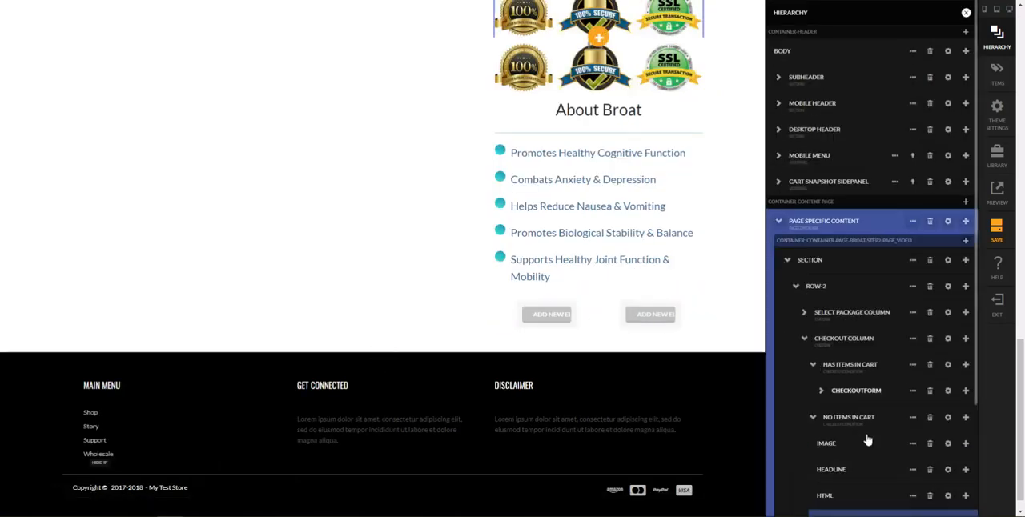
{"action": "left_click", "coordinate": [911, 382]}
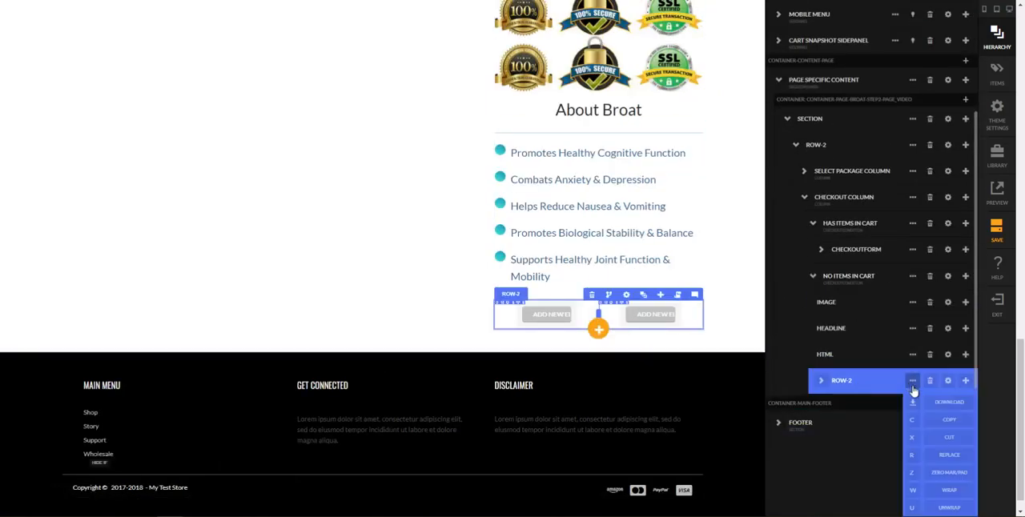
{"action": "left_click", "coordinate": [912, 478]}
{"action": "type", "text": "all"}
{"action": "key", "text": "Return"}
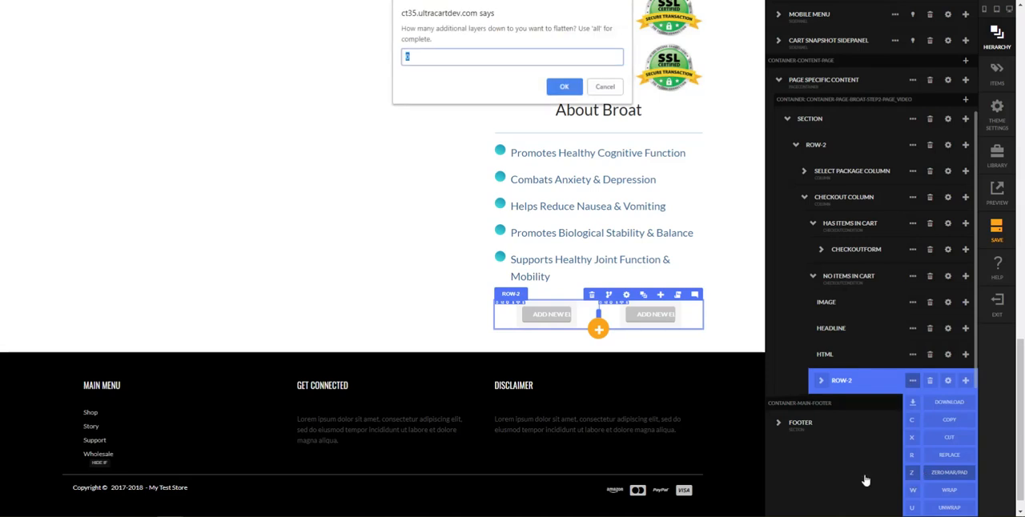
{"action": "key", "text": "Return"}
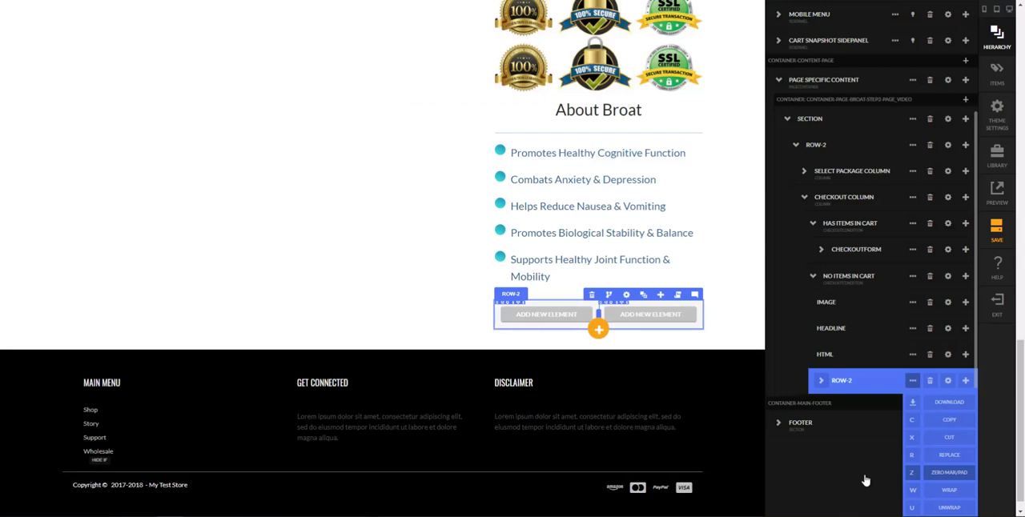
{"action": "left_click", "coordinate": [738, 335]}
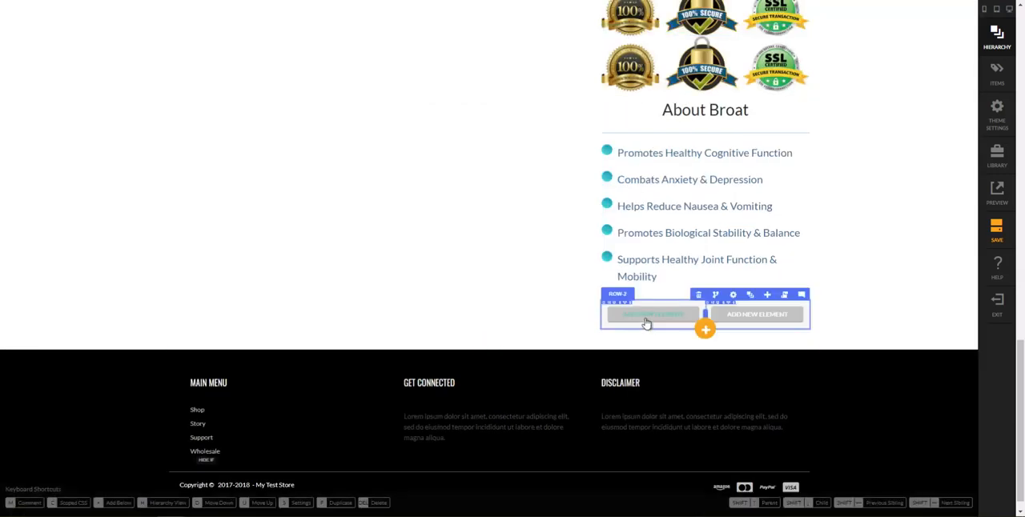
Add an image element in the first column of the row below the benefits list
{"action": "type", "text": "h"}
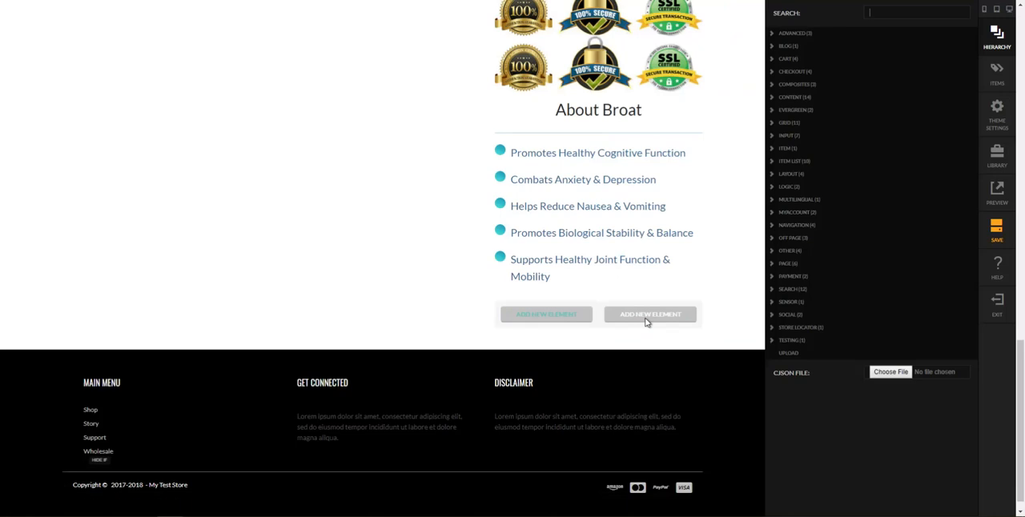
{"action": "type", "text": "image"}
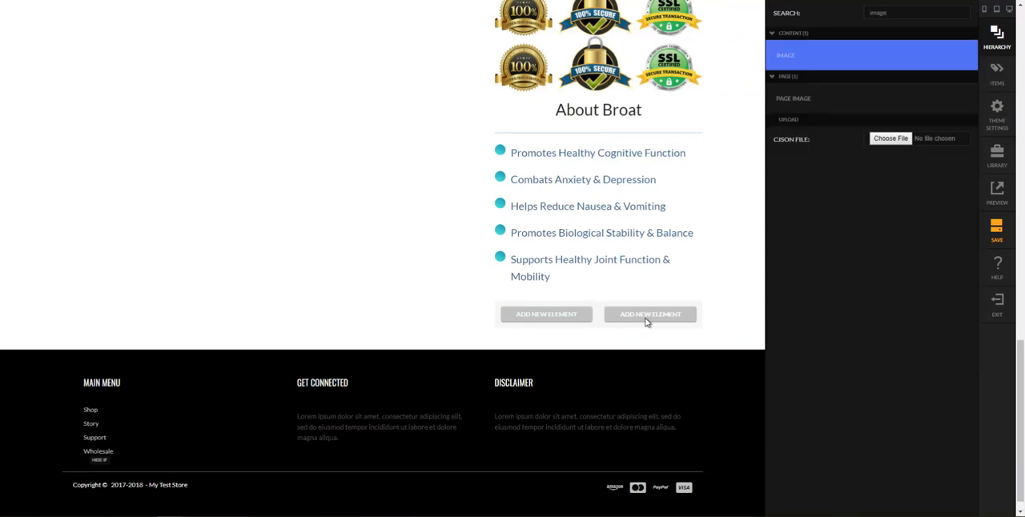
{"action": "key", "text": "Return"}
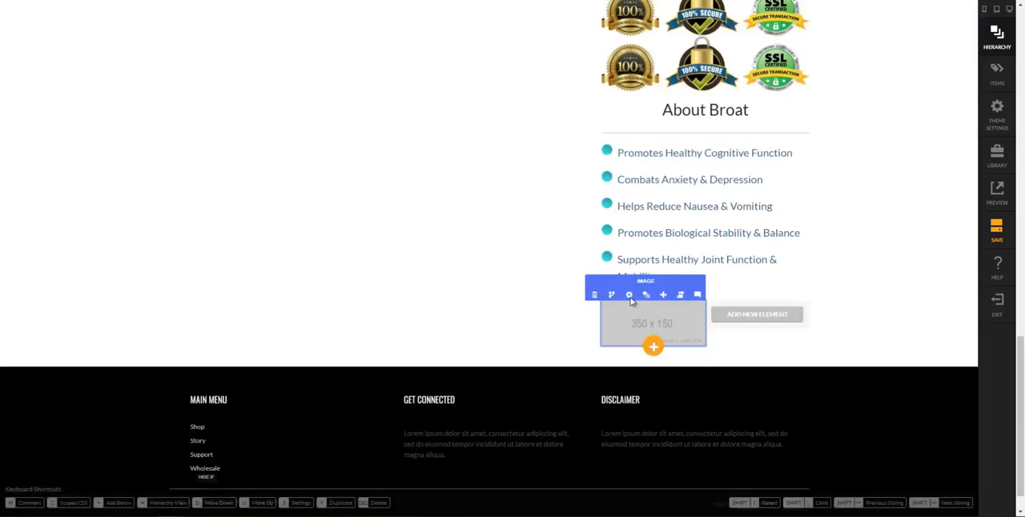
Set the new column image's source to gravatar-60-grey.jpg
{"action": "left_click", "coordinate": [630, 294]}
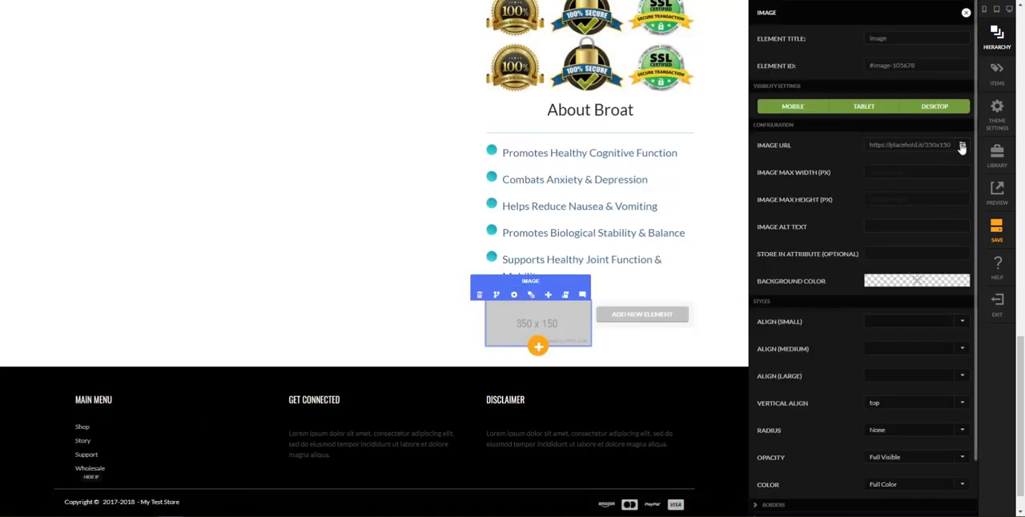
{"action": "left_click", "coordinate": [961, 145]}
{"action": "scroll", "coordinate": [613, 366], "scroll_direction": "down", "scroll_amount": 15}
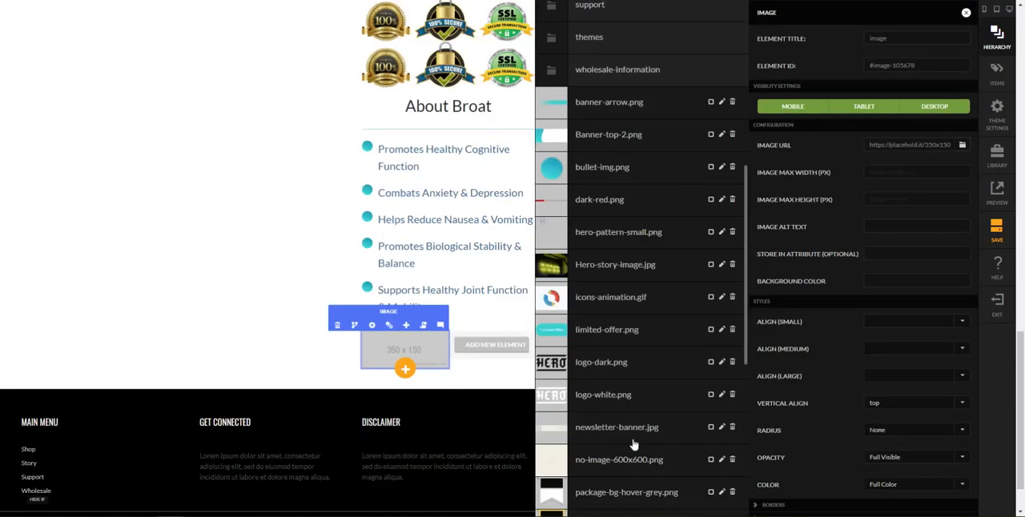
{"action": "scroll", "coordinate": [668, 479], "scroll_direction": "down", "scroll_amount": 1}
{"action": "left_click", "coordinate": [659, 494]}
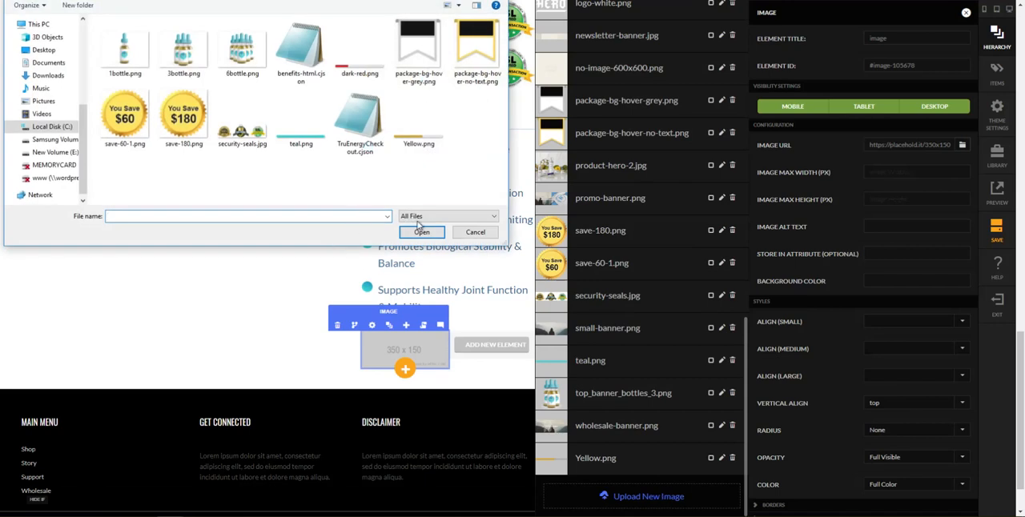
{"action": "left_click", "coordinate": [490, 236]}
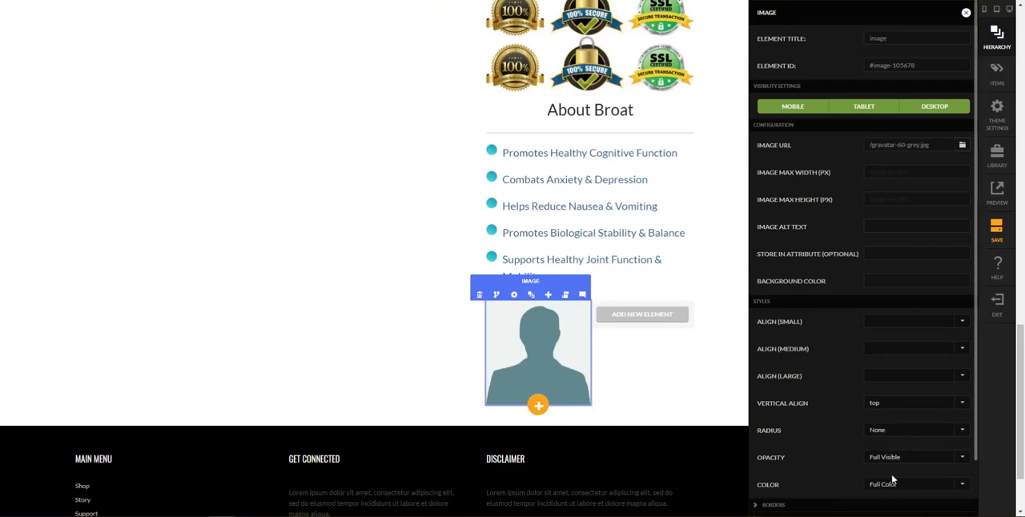
Give the avatar image a Circle radius and set its maximum width to 120 px
{"action": "left_click", "coordinate": [894, 430]}
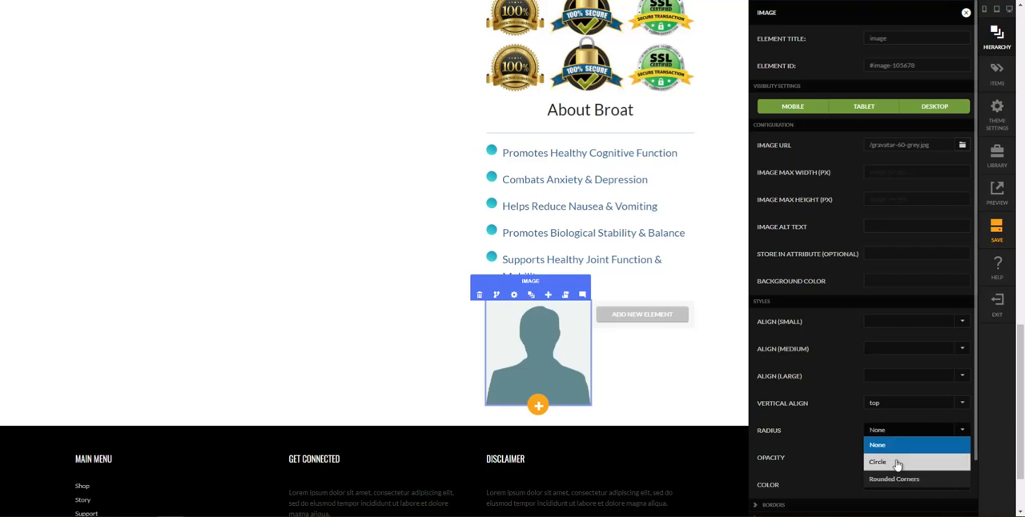
{"action": "left_click", "coordinate": [898, 464]}
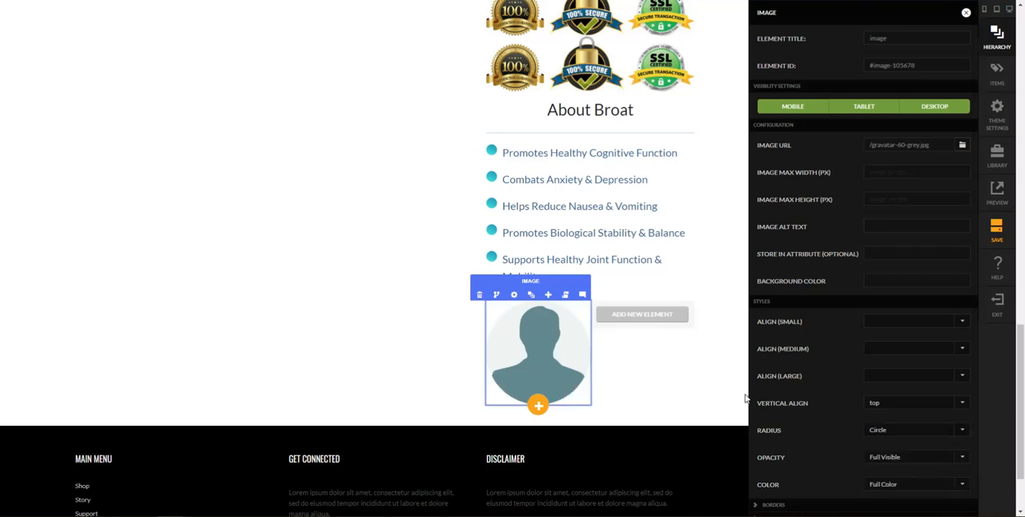
{"action": "scroll", "coordinate": [816, 429], "scroll_direction": "down", "scroll_amount": 1}
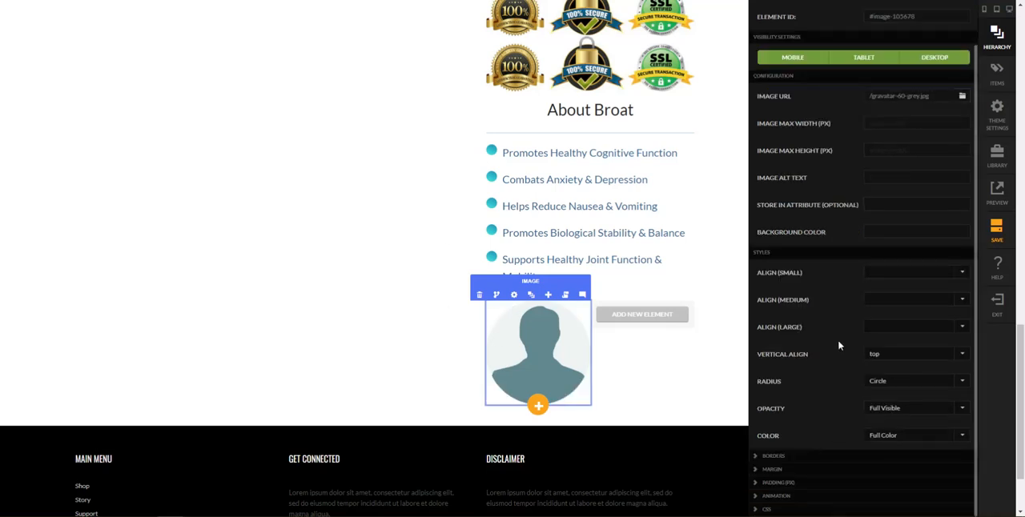
{"action": "scroll", "coordinate": [838, 346], "scroll_direction": "up", "scroll_amount": 1}
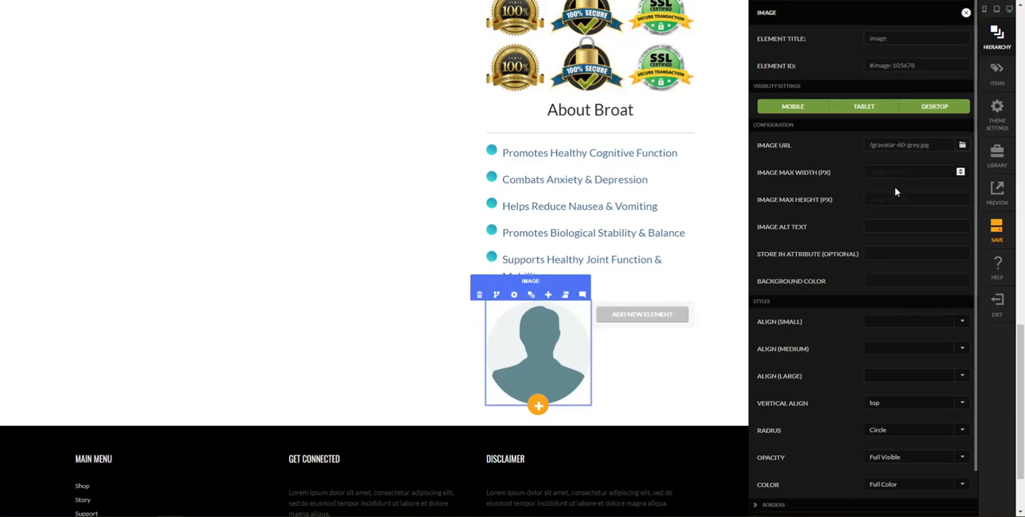
{"action": "type", "text": "120"}
{"action": "key", "text": "Tab"}
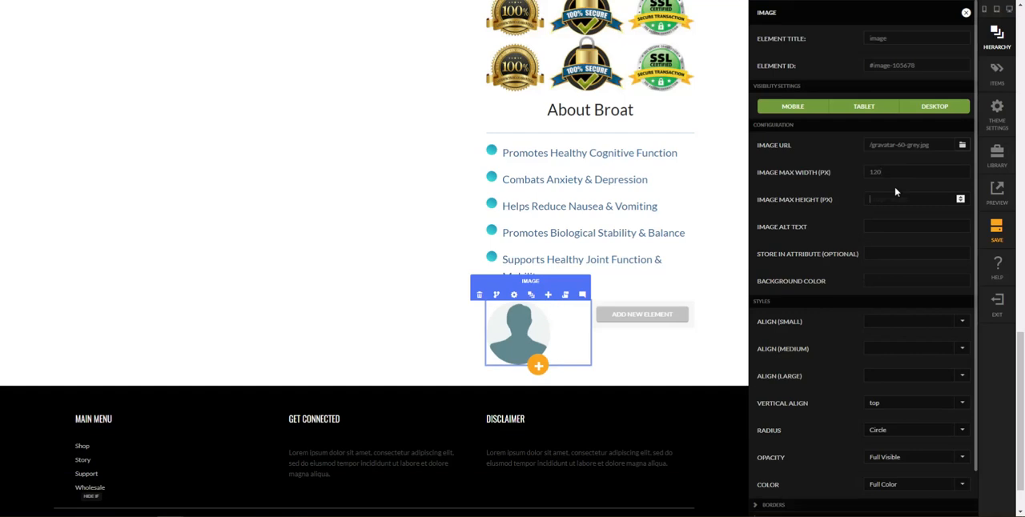
Set the avatar image's maximum width to 100 px and its small-screen alignment to center
{"action": "key", "text": "shift+Tab"}
{"action": "type", "text": "100"}
{"action": "key", "text": "Tab"}
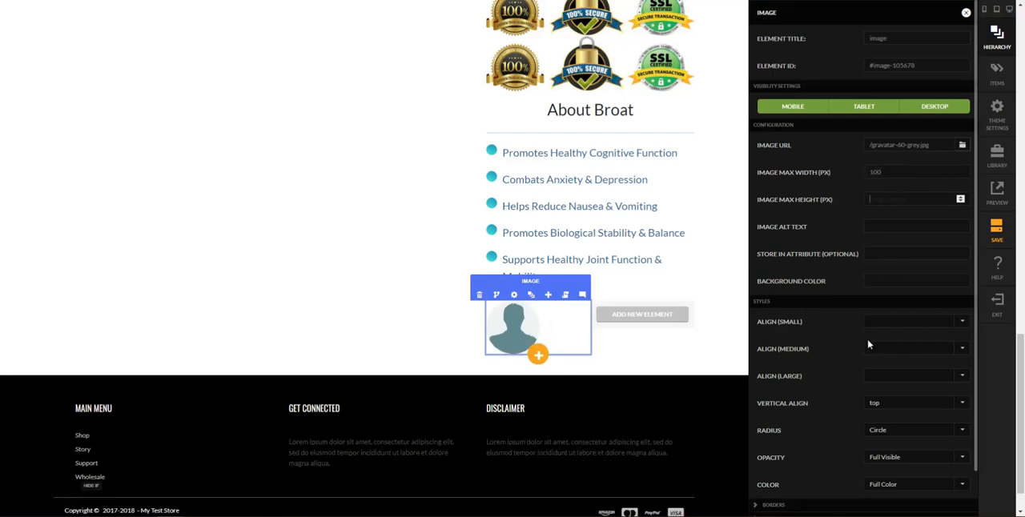
{"action": "left_click", "coordinate": [883, 323]}
{"action": "left_click", "coordinate": [891, 363]}
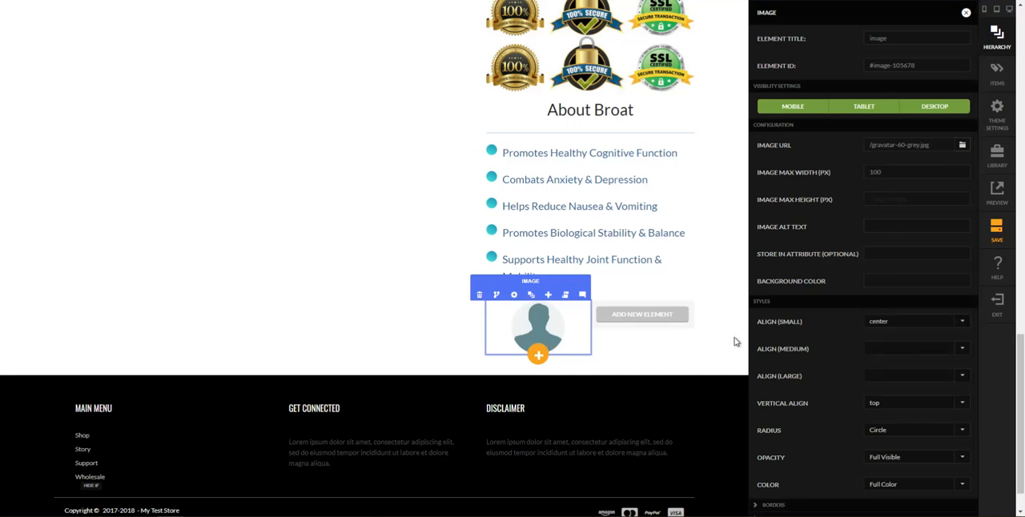
{"action": "scroll", "coordinate": [808, 329], "scroll_direction": "down", "scroll_amount": 1}
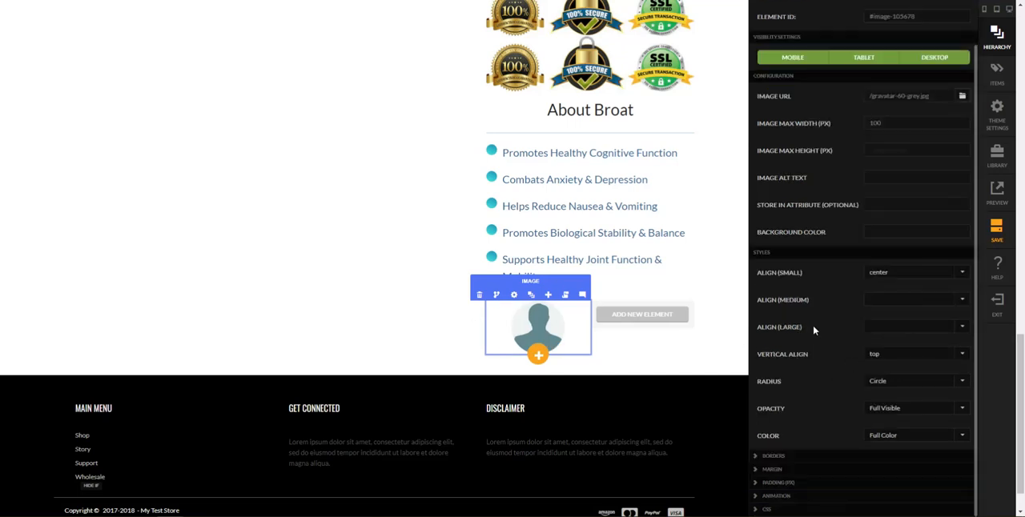
Give the avatar image a 2 px border on all four sides
{"action": "left_click", "coordinate": [815, 460]}
{"action": "scroll", "coordinate": [832, 446], "scroll_direction": "down", "scroll_amount": 3}
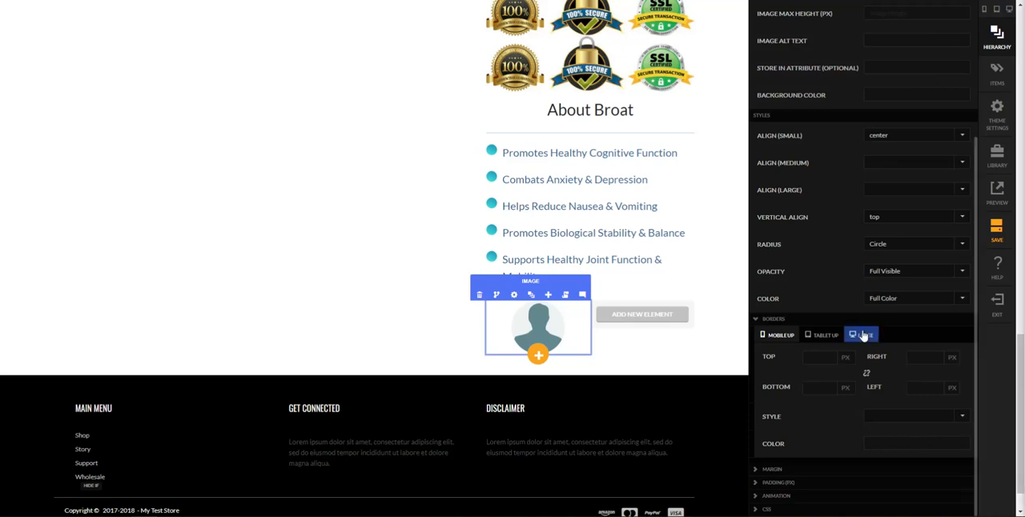
{"action": "left_click", "coordinate": [812, 361]}
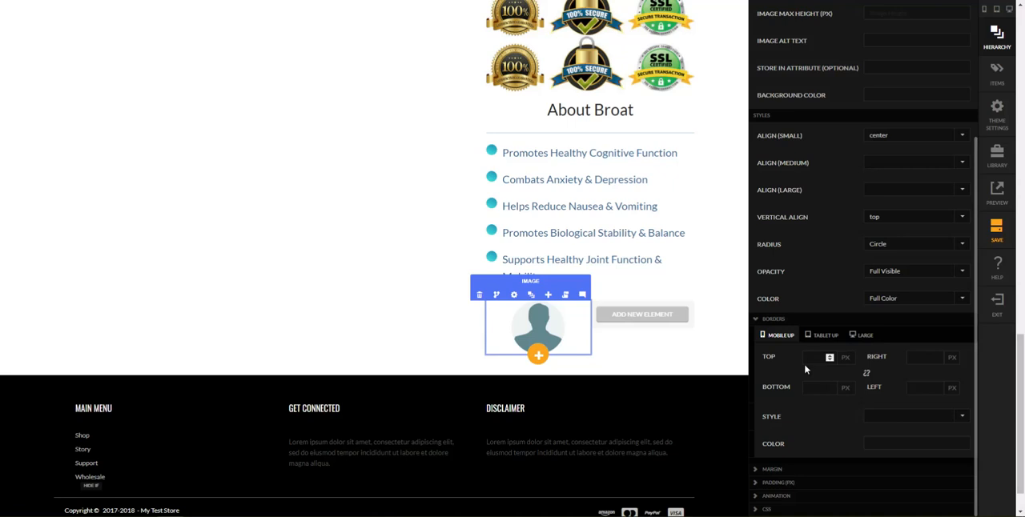
{"action": "type", "text": "2"}
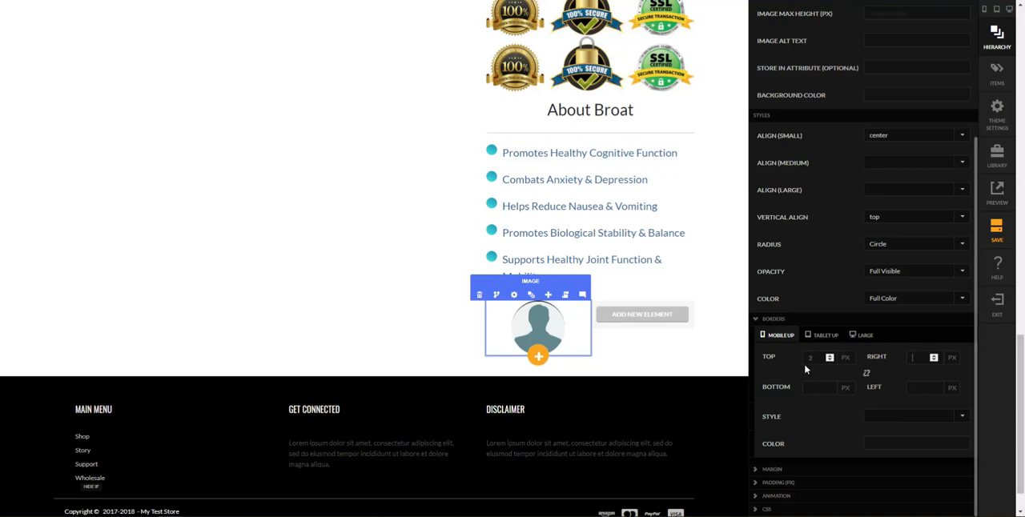
{"action": "left_click", "coordinate": [866, 374]}
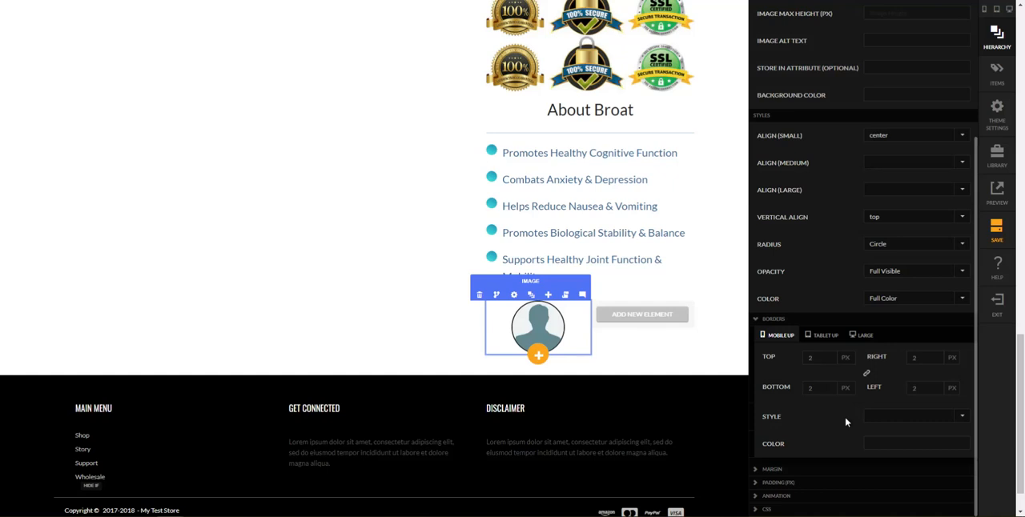
Set the avatar image's border style to solid and its color to the copied teal
{"action": "left_click", "coordinate": [896, 422]}
{"action": "left_click", "coordinate": [908, 447]}
{"action": "left_click", "coordinate": [951, 444]}
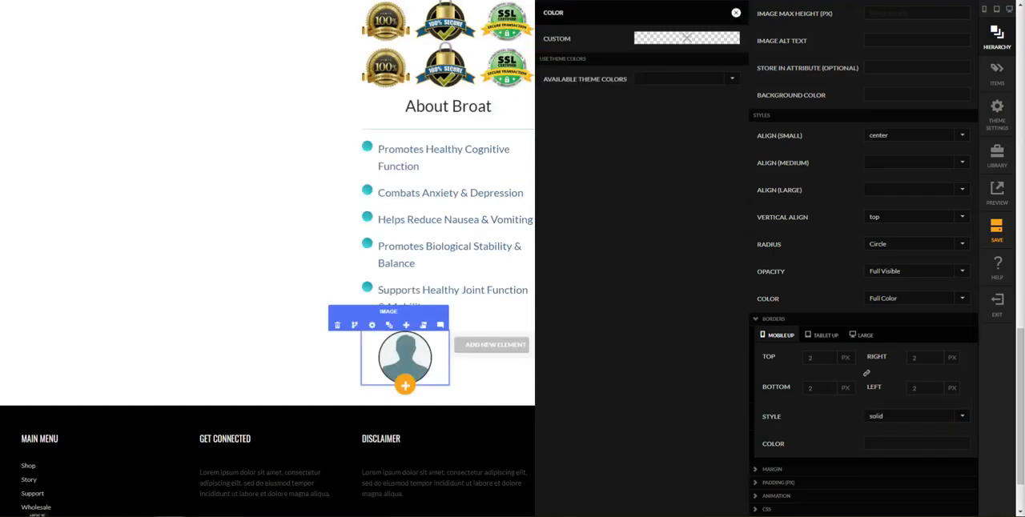
{"action": "left_click", "coordinate": [679, 39]}
{"action": "left_click", "coordinate": [686, 149]}
{"action": "type", "text": "rgb(3, 161, 150)"}
{"action": "left_click", "coordinate": [703, 352]}
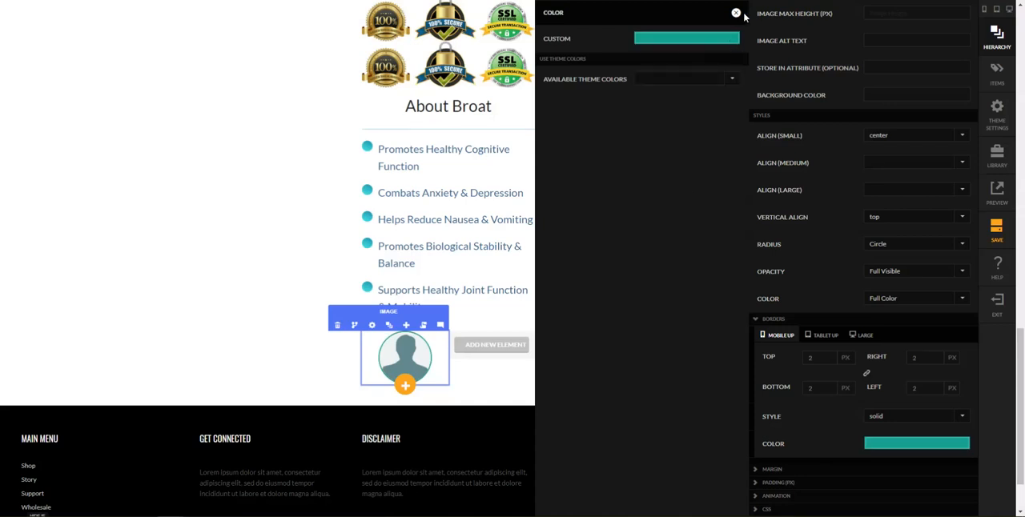
{"action": "left_click", "coordinate": [736, 12]}
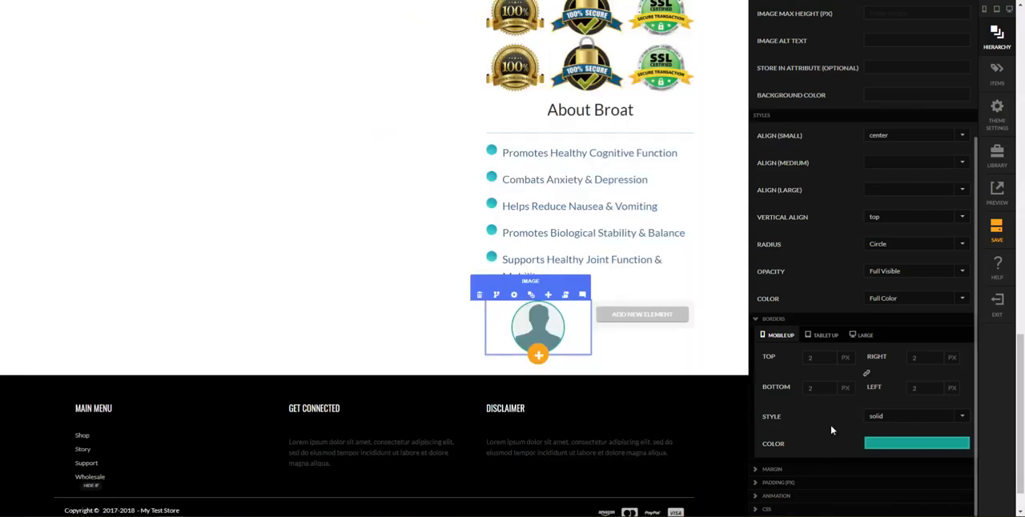
Narrow the avatar column of the row and add a text block in the column beside it
{"action": "left_click", "coordinate": [694, 350]}
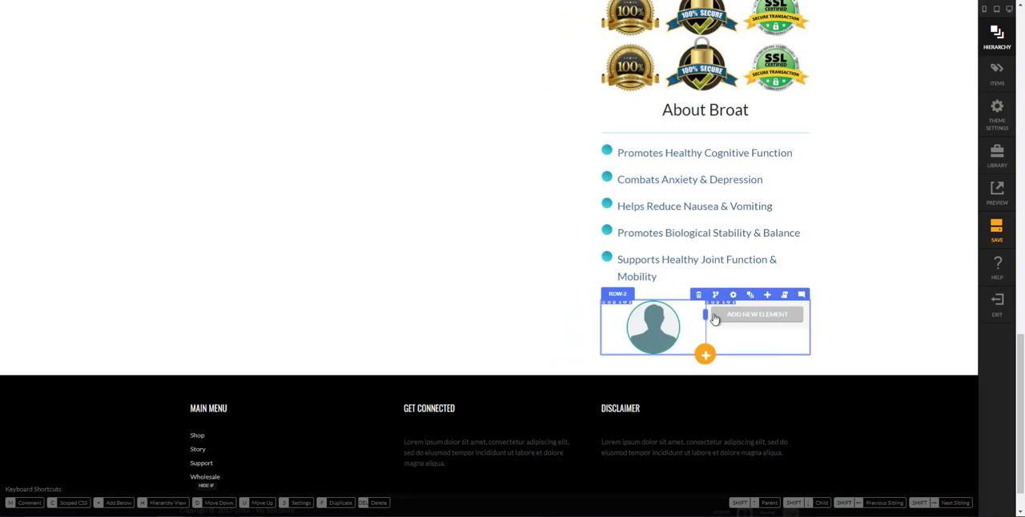
{"action": "left_click_drag", "start_coordinate": [705, 314], "coordinate": [677, 326]}
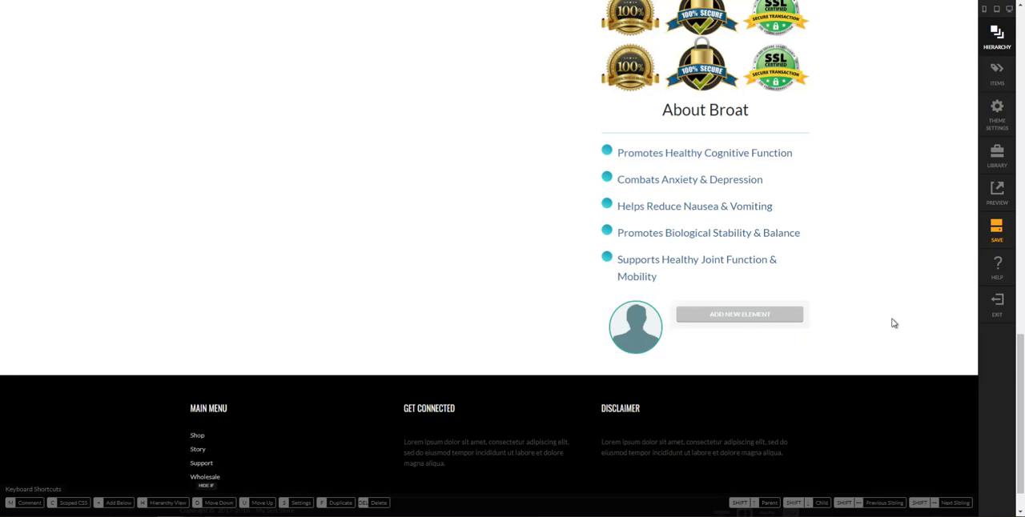
{"action": "left_click", "coordinate": [747, 318]}
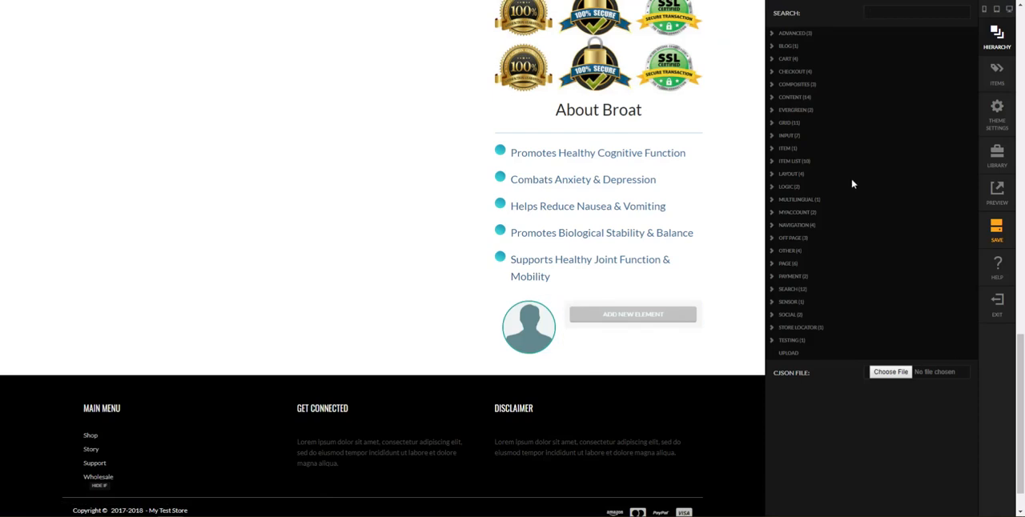
{"action": "type", "text": "text block"}
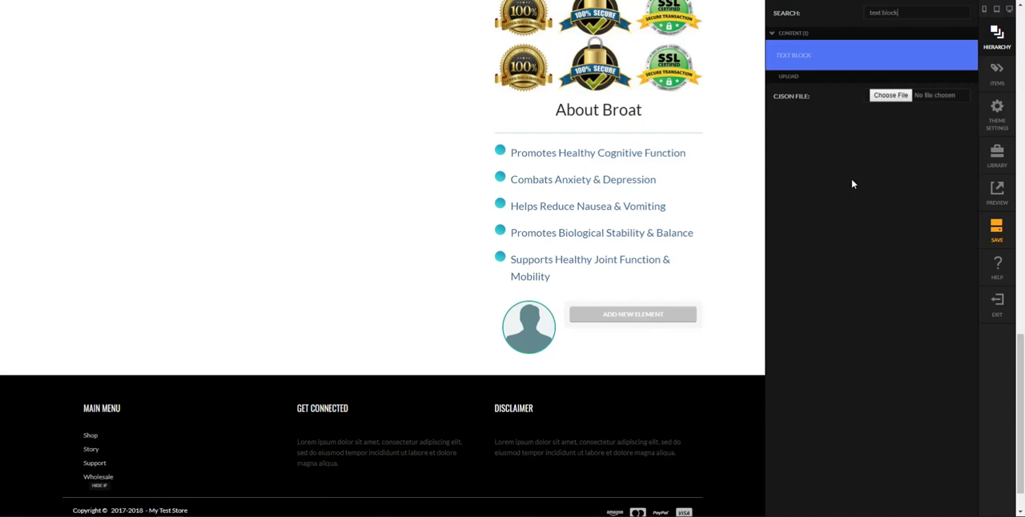
{"action": "key", "text": "Return"}
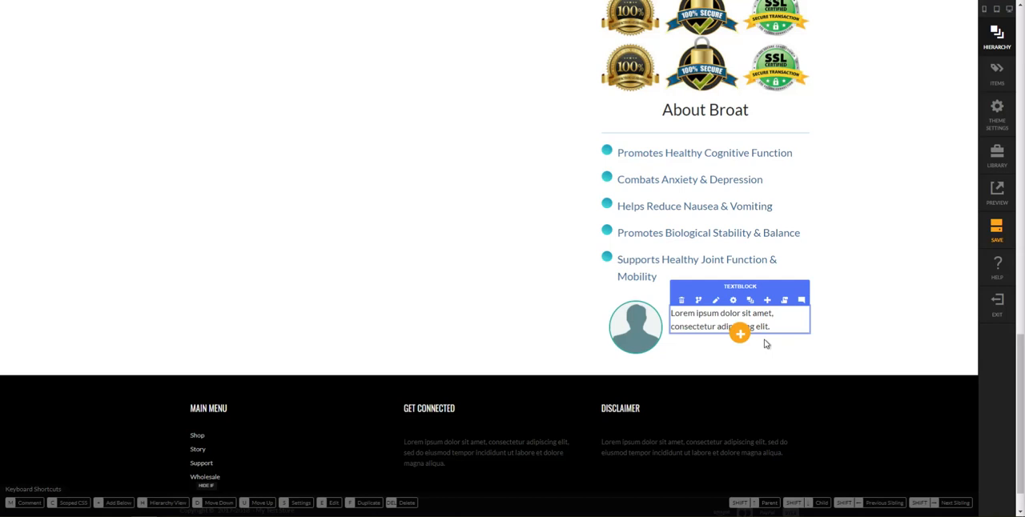
Replace the placeholder text with the copied testimonial "Not able to tell you how happy I am with broat..." and the reviewer's name
{"action": "left_click", "coordinate": [715, 300]}
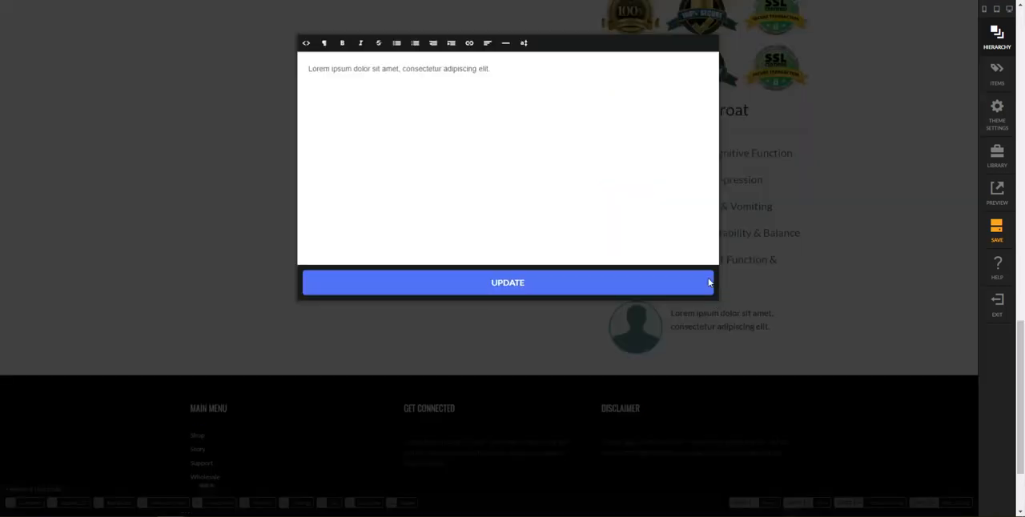
{"action": "left_click", "coordinate": [628, 214]}
{"action": "key", "text": "ctrl+a"}
{"action": "type", "text": "\"Not able to tell you how happy I am with broat. I wish I would have thought of it first. \"  - Mary J."}
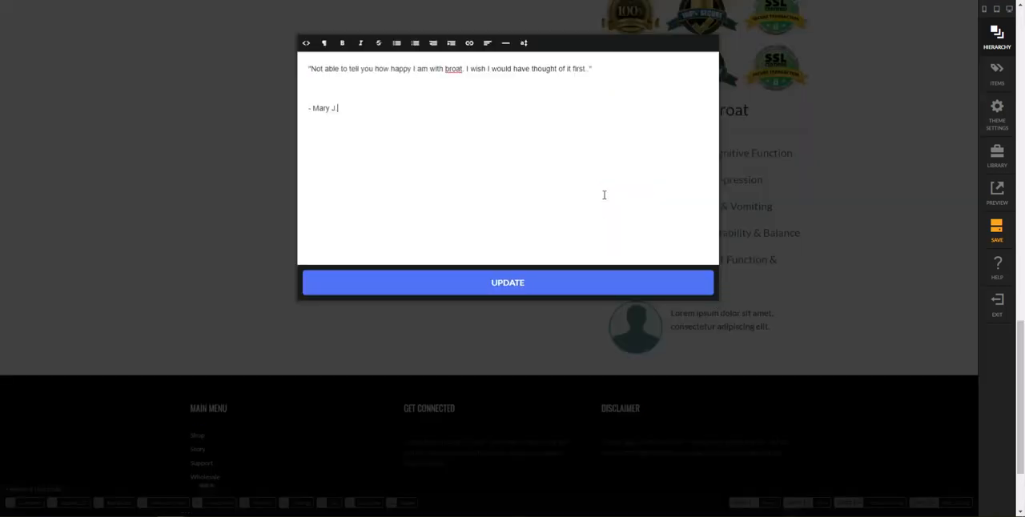
{"action": "key", "text": "Delete"}
{"action": "left_click", "coordinate": [558, 282]}
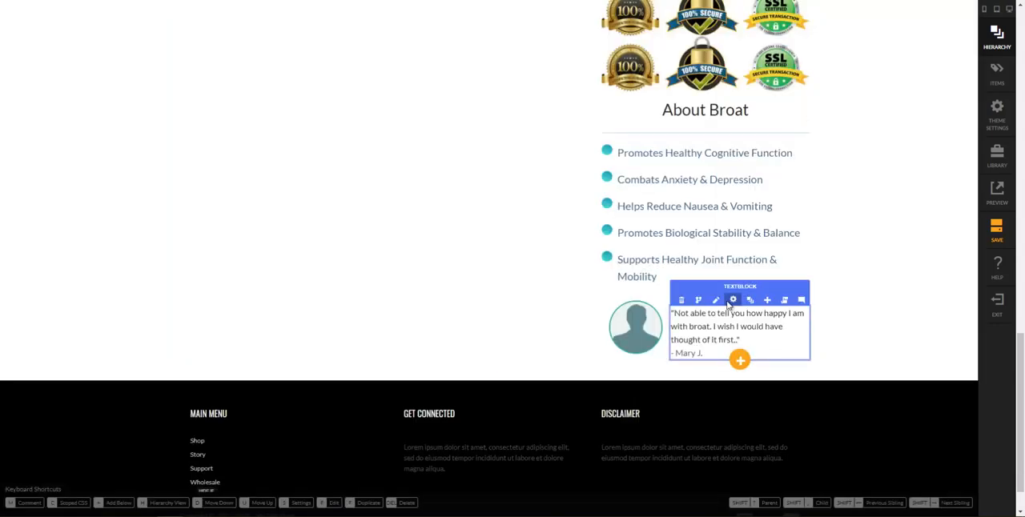
Set the testimonial text block's small font size to 14 px and its font weight to bold
{"action": "left_click", "coordinate": [731, 301]}
{"action": "left_click", "coordinate": [787, 314]}
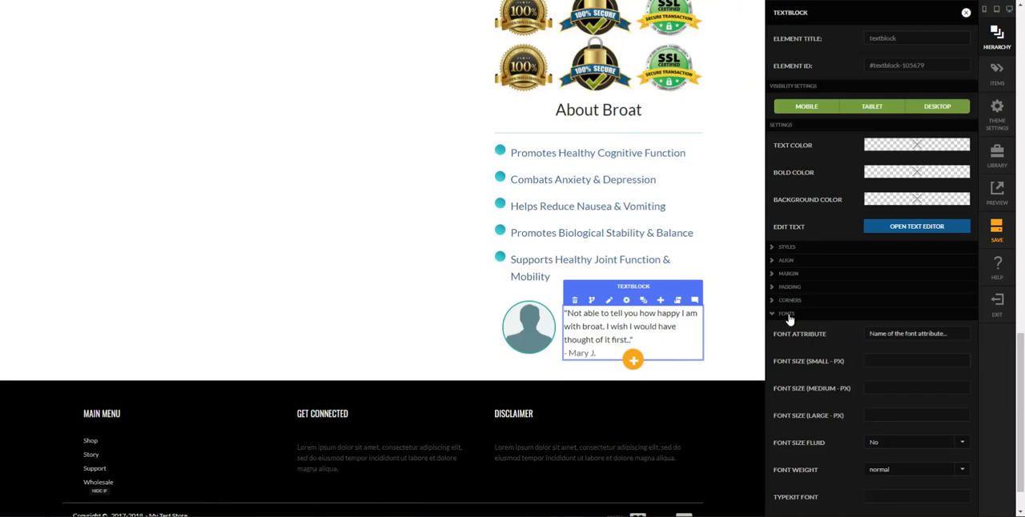
{"action": "scroll", "coordinate": [888, 370], "scroll_direction": "down", "scroll_amount": 2}
{"action": "left_click", "coordinate": [875, 259]}
{"action": "key", "text": "Tab"}
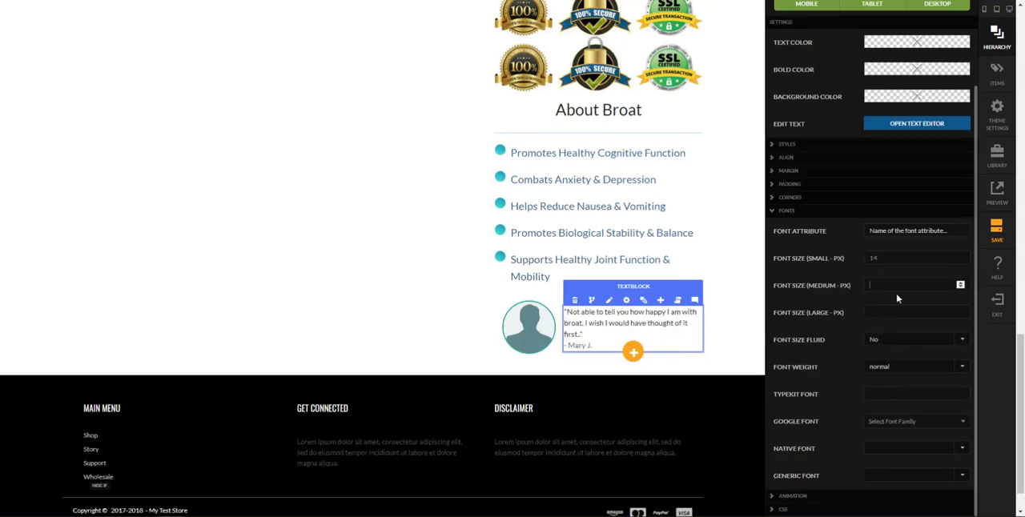
{"action": "left_click", "coordinate": [891, 370]}
{"action": "left_click", "coordinate": [879, 228]}
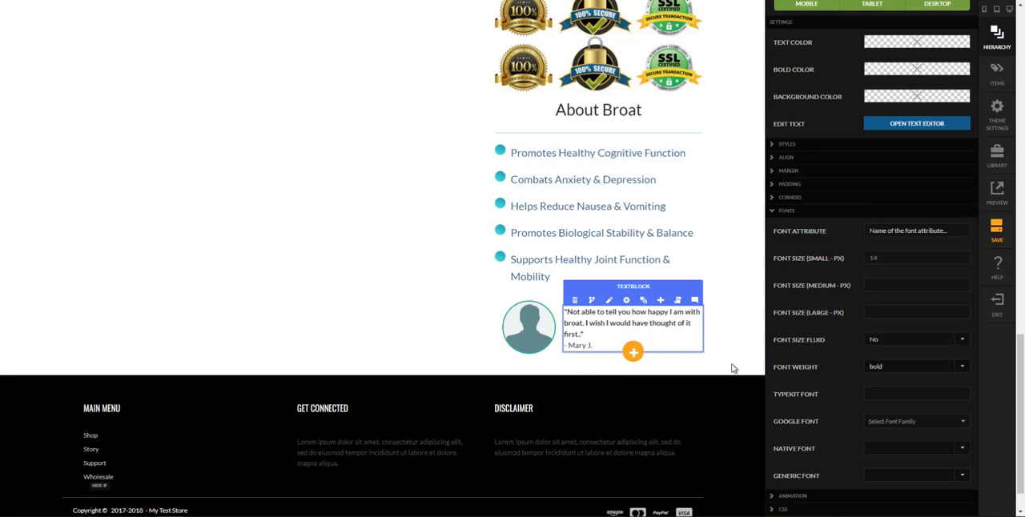
{"action": "left_click", "coordinate": [750, 395]}
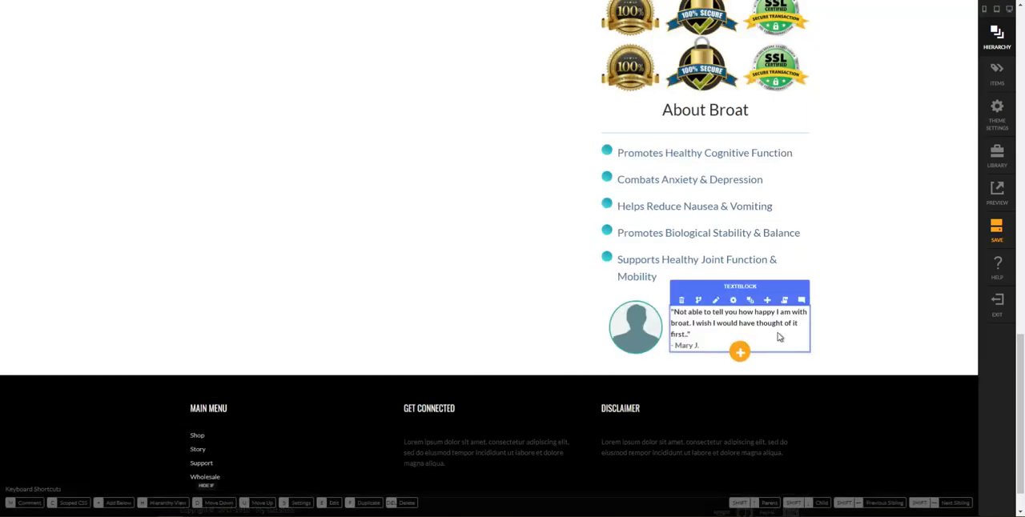
Check the settings of the content row holding the coupon section in the order summary
{"action": "mouse_move", "coordinate": [744, 321]}
{"action": "left_click", "coordinate": [750, 300]}
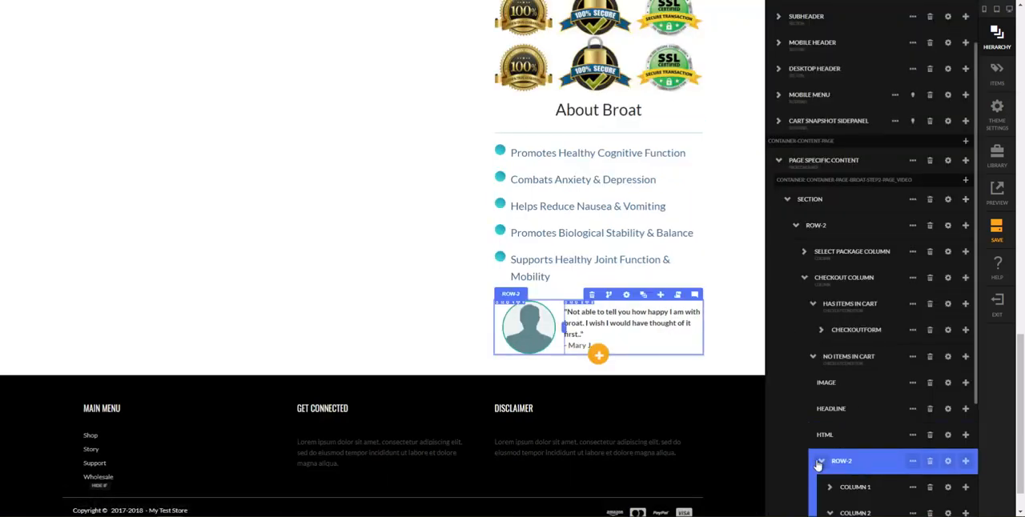
{"action": "left_click", "coordinate": [934, 457]}
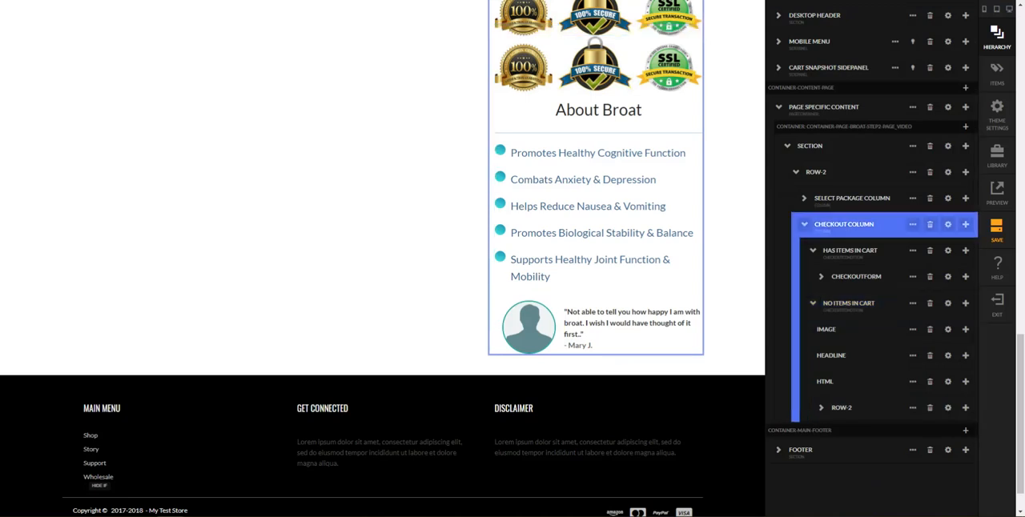
{"action": "scroll", "coordinate": [746, 316], "scroll_direction": "up", "scroll_amount": 12}
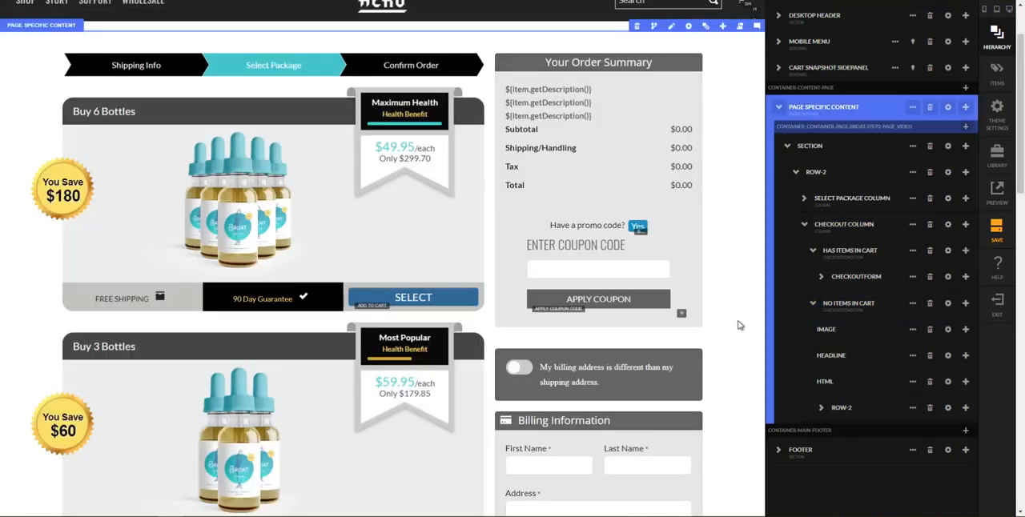
{"action": "left_click", "coordinate": [696, 254]}
{"action": "left_click", "coordinate": [802, 227]}
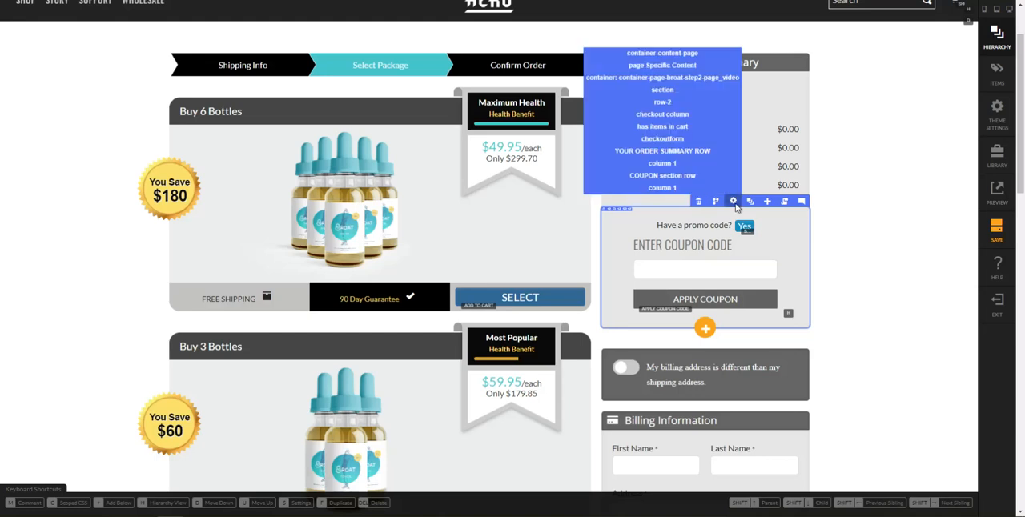
{"action": "left_click", "coordinate": [732, 202]}
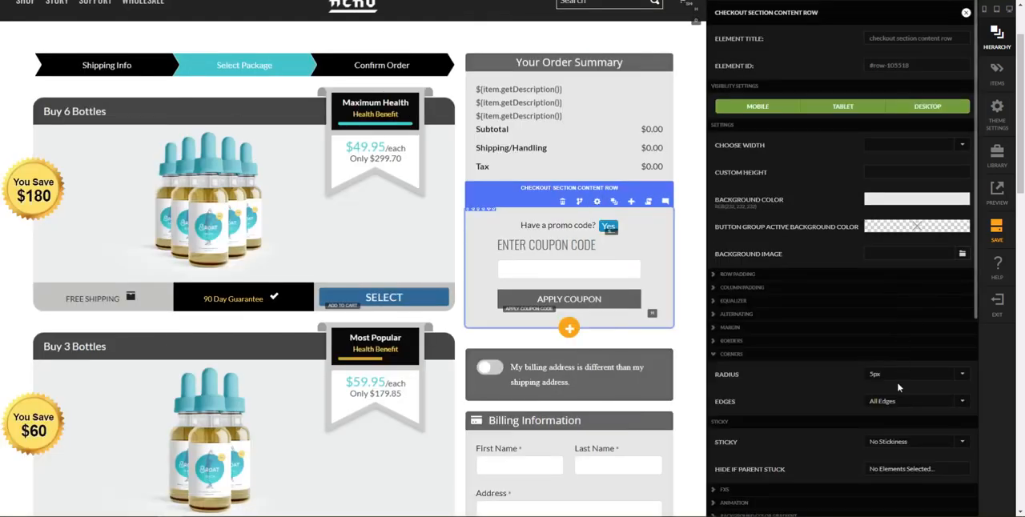
Copy the background color value rgb(232, 232, 232) from the Your Order Summary column
{"action": "left_click", "coordinate": [654, 147]}
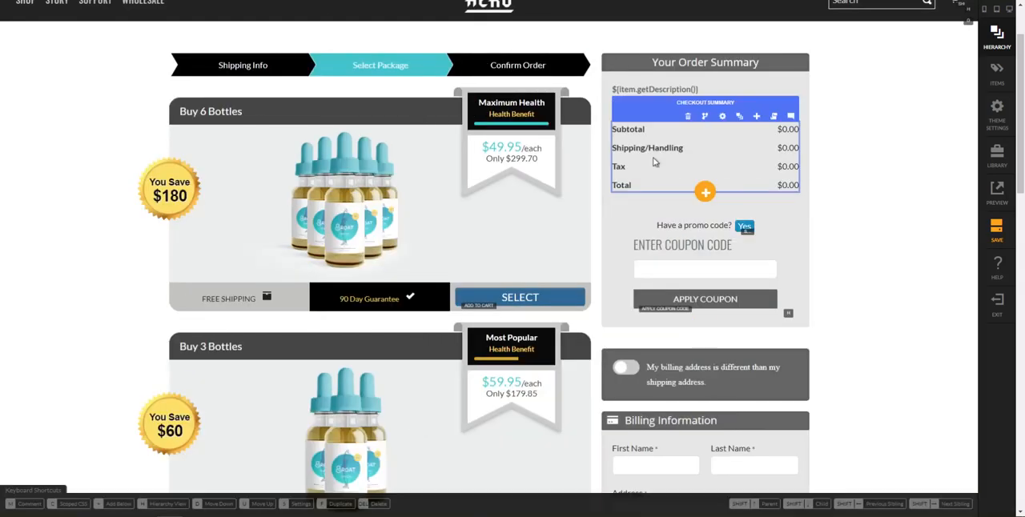
{"action": "key", "text": "shift+Up"}
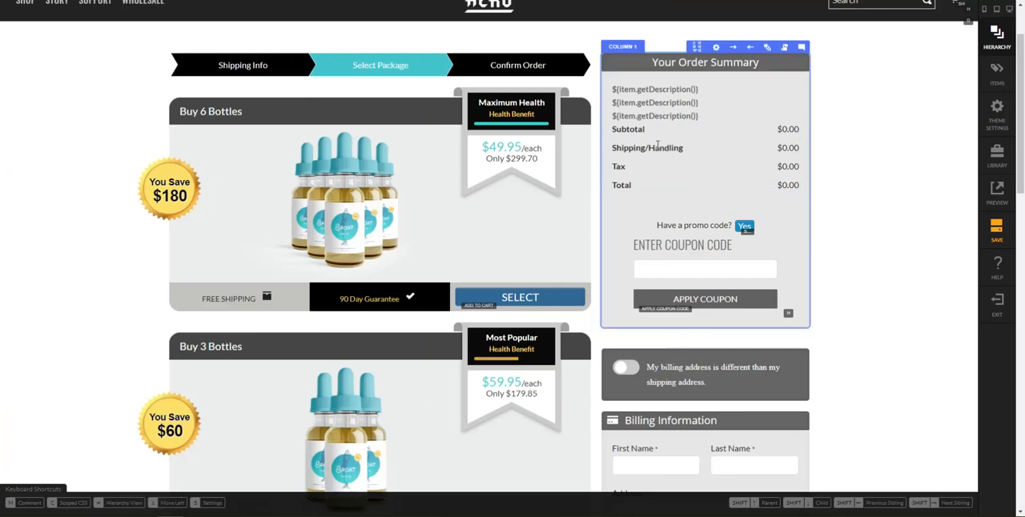
{"action": "key", "text": "s"}
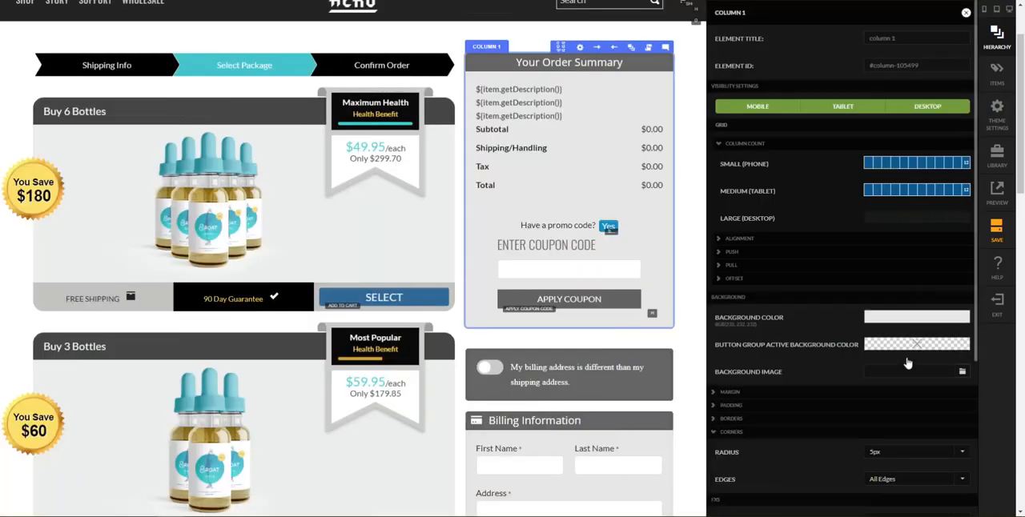
{"action": "left_click", "coordinate": [912, 317]}
{"action": "left_click", "coordinate": [650, 38]}
{"action": "left_click_drag", "start_coordinate": [665, 149], "coordinate": [580, 167]}
{"action": "key", "text": "ctrl+c"}
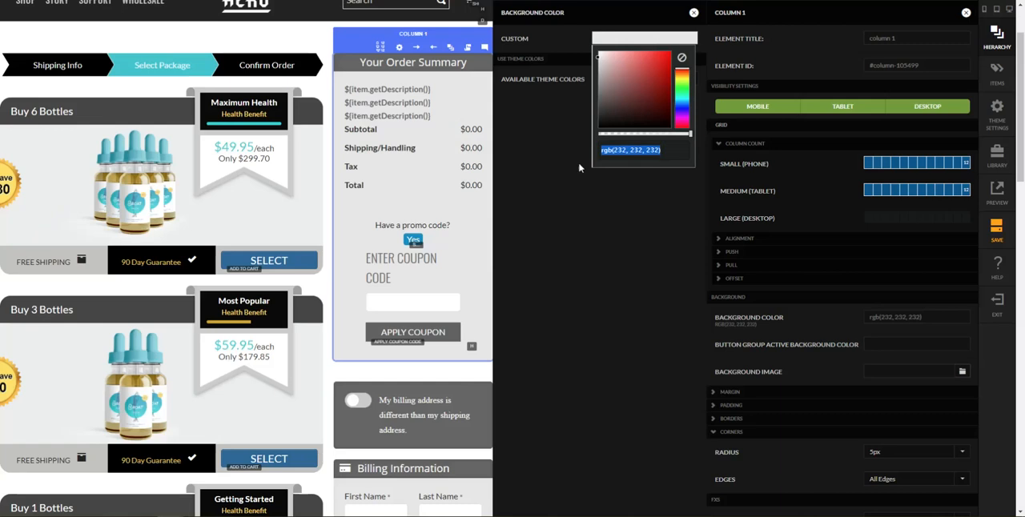
{"action": "left_click", "coordinate": [483, 375]}
{"action": "left_click", "coordinate": [482, 372]}
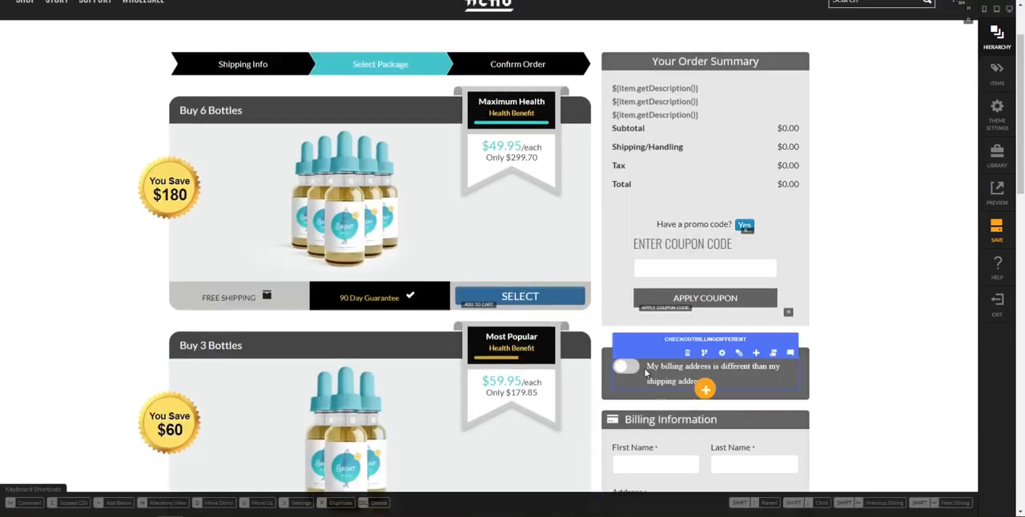
Set the background color of the testimonial row below the benefits list to the copied rgb(232, 232, 232)
{"action": "scroll", "coordinate": [704, 384], "scroll_direction": "down", "scroll_amount": 8}
{"action": "scroll", "coordinate": [749, 370], "scroll_direction": "down", "scroll_amount": 5}
{"action": "left_click", "coordinate": [743, 343]}
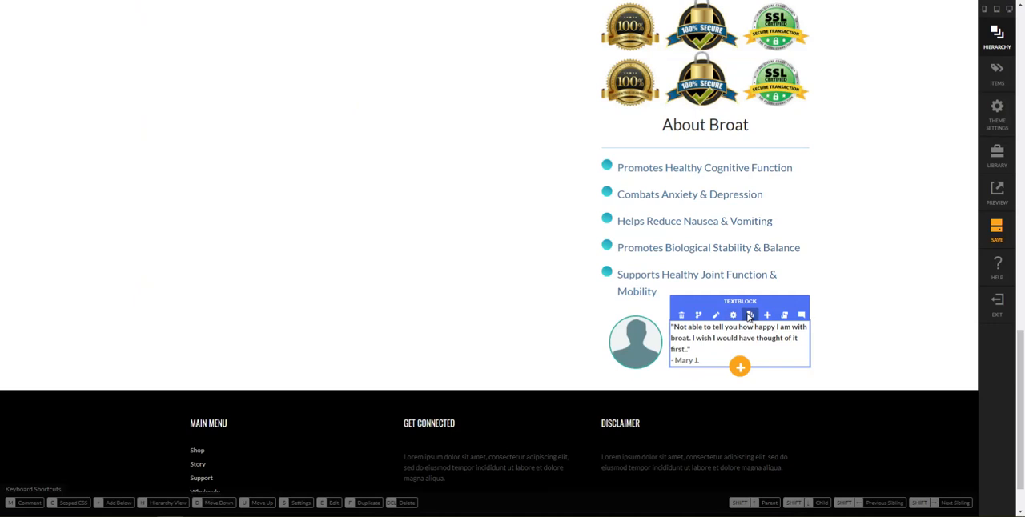
{"action": "left_click", "coordinate": [748, 315]}
{"action": "scroll", "coordinate": [876, 392], "scroll_direction": "down", "scroll_amount": 3}
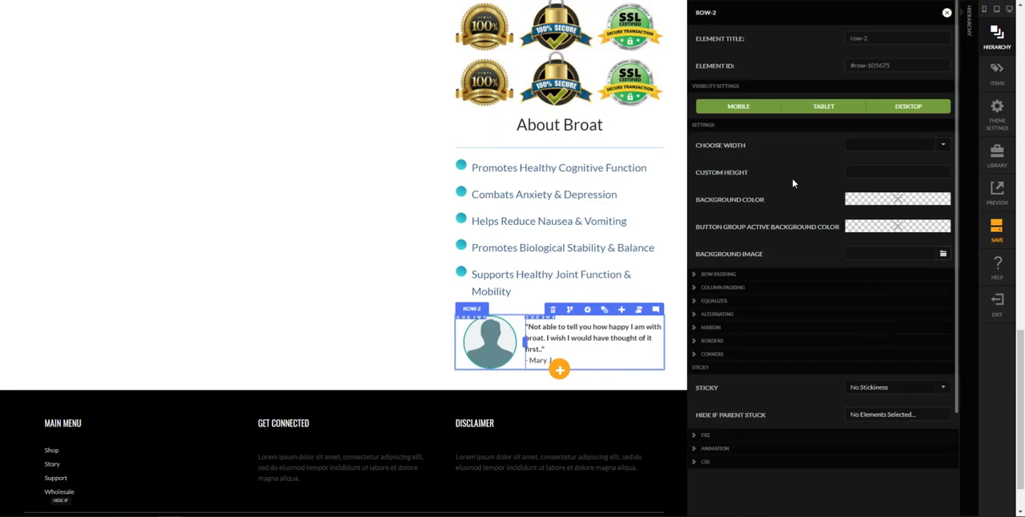
{"action": "left_click", "coordinate": [840, 201]}
{"action": "left_click", "coordinate": [662, 41]}
{"action": "left_click", "coordinate": [632, 147]}
{"action": "key", "text": "ctrl+v"}
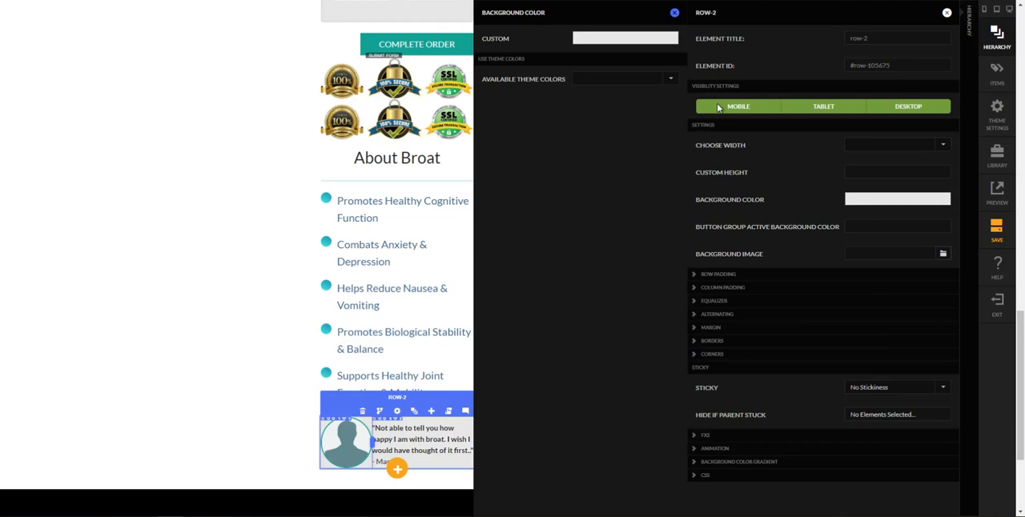
{"action": "left_click", "coordinate": [674, 13]}
Set the testimonial row's corner radius to 5px and its bottom margin to 20 px
{"action": "left_click", "coordinate": [762, 355]}
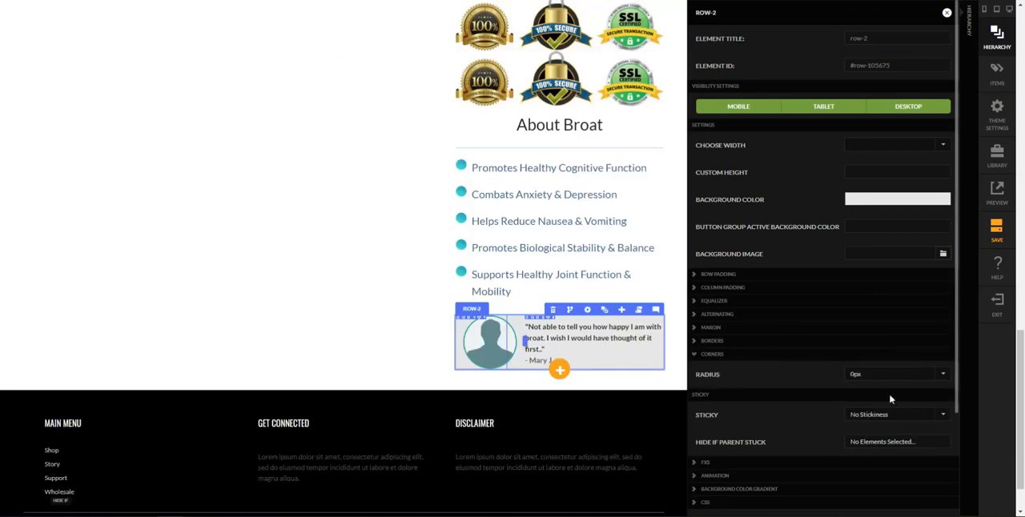
{"action": "left_click", "coordinate": [887, 374]}
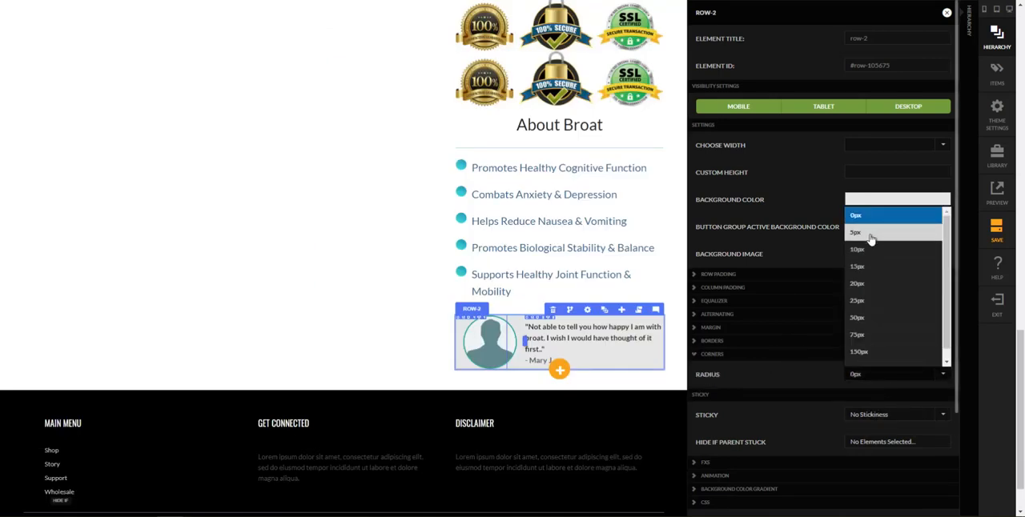
{"action": "left_click", "coordinate": [870, 234]}
{"action": "left_click", "coordinate": [858, 330]}
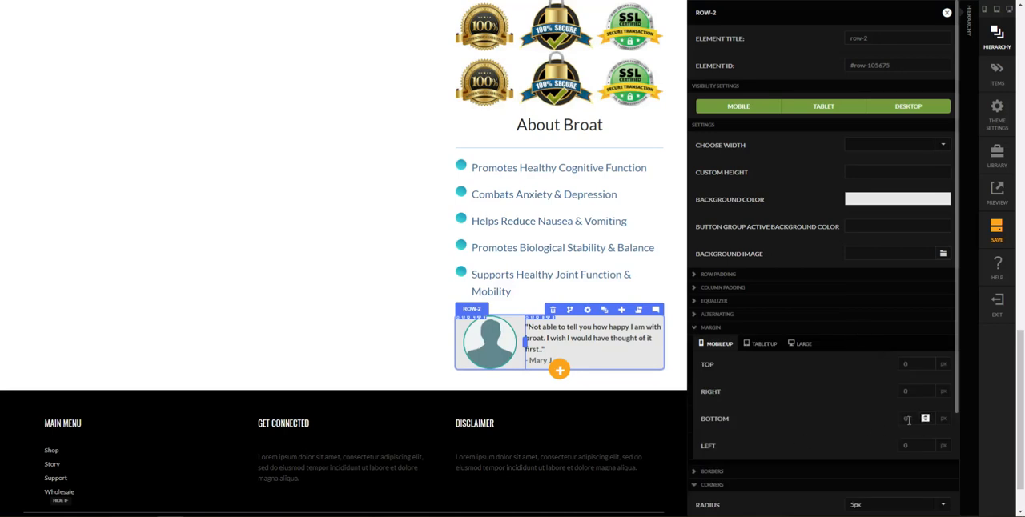
{"action": "key", "text": "Tab"}
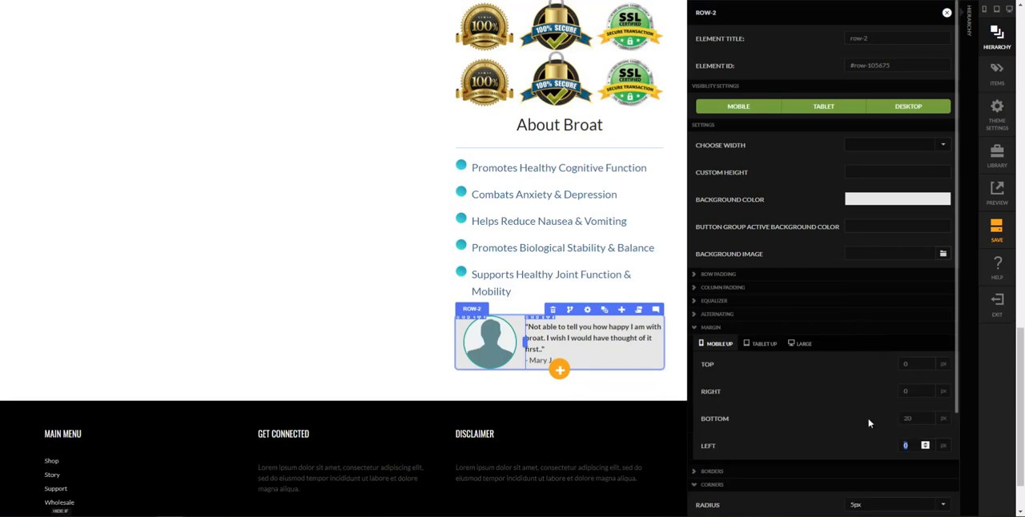
{"action": "left_click", "coordinate": [825, 428]}
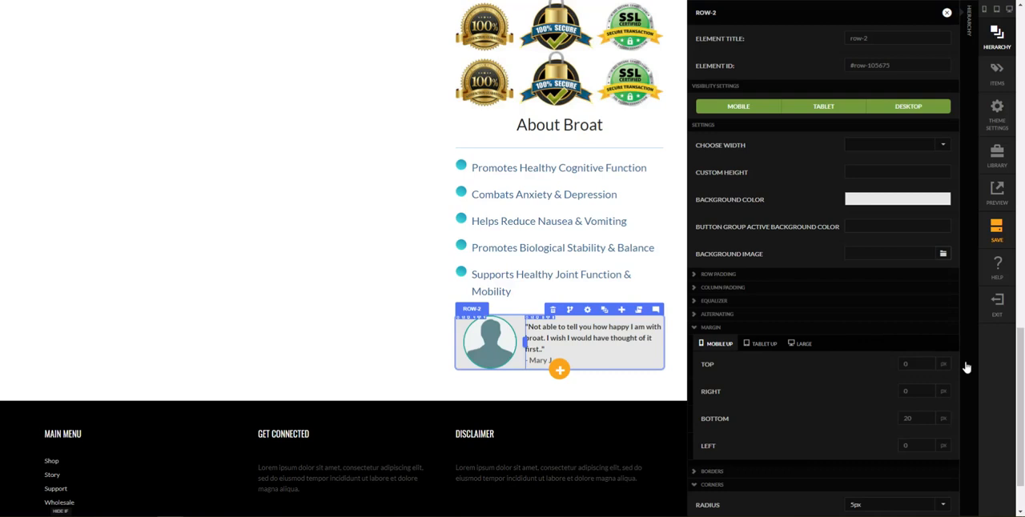
Rename the row-2 element under No Items in Cart to TESTIMONIAL ROW in the page hierarchy
{"action": "left_click", "coordinate": [964, 367]}
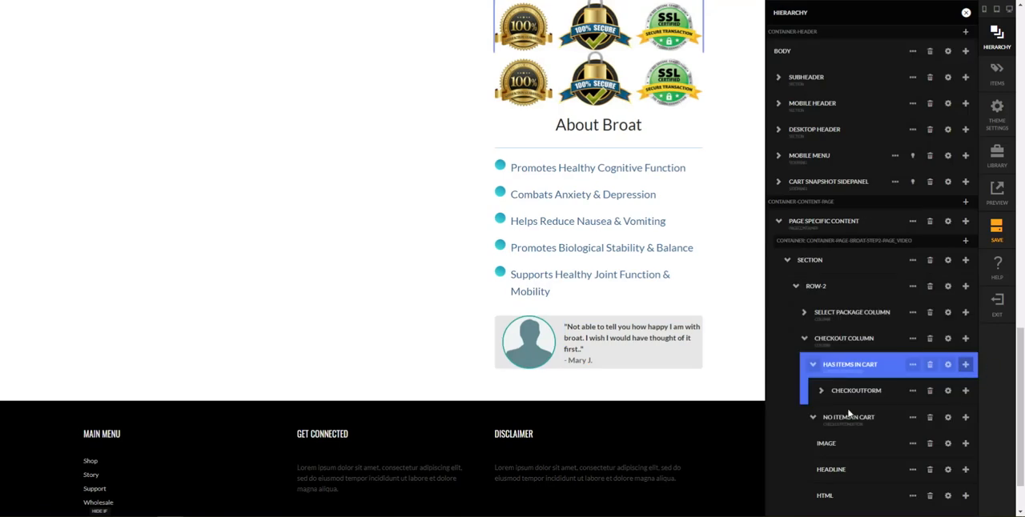
{"action": "left_click", "coordinate": [814, 420]}
{"action": "left_click", "coordinate": [814, 420]}
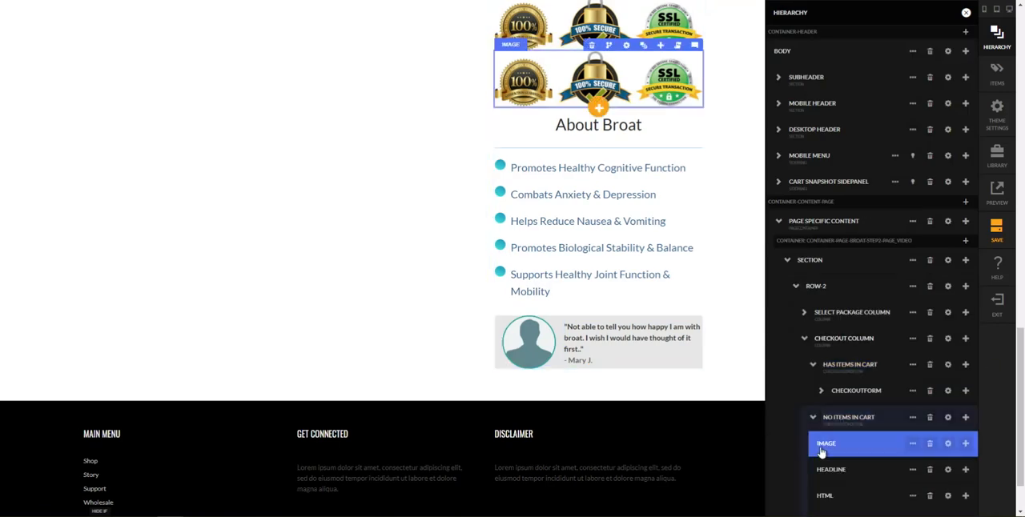
{"action": "scroll", "coordinate": [825, 461], "scroll_direction": "down", "scroll_amount": 1}
{"action": "left_click", "coordinate": [821, 471]}
{"action": "double_click", "coordinate": [842, 470]}
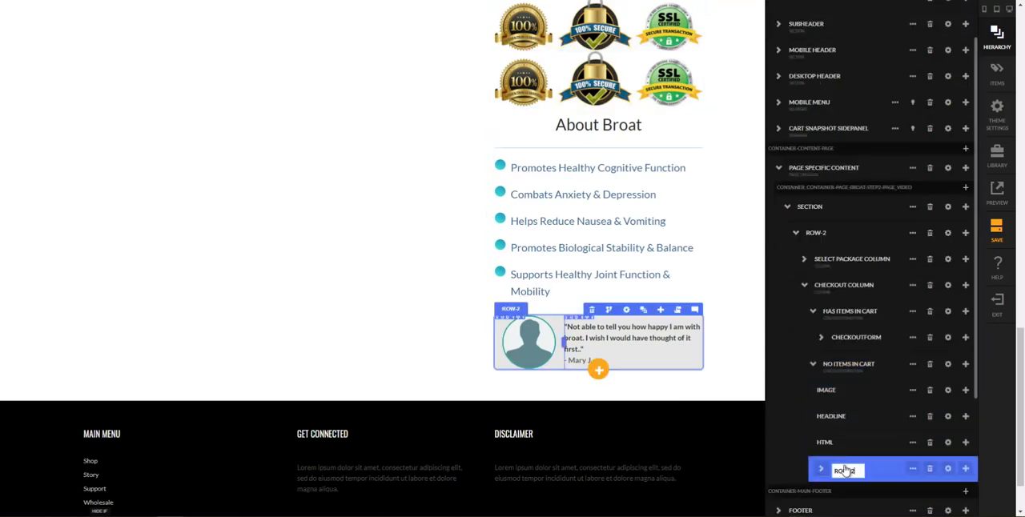
{"action": "type", "text": "TESTIMONIAL ROW"}
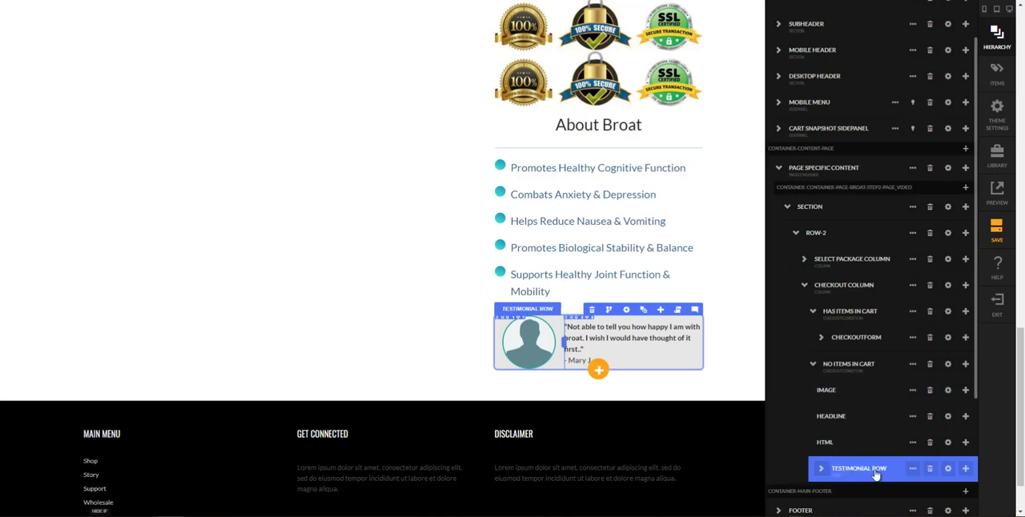
{"action": "key", "text": "Return"}
Duplicate the testimonial row twice to have three testimonials under No Items in Cart
{"action": "scroll", "coordinate": [969, 469], "scroll_direction": "down", "scroll_amount": 1}
{"action": "left_click", "coordinate": [964, 415]}
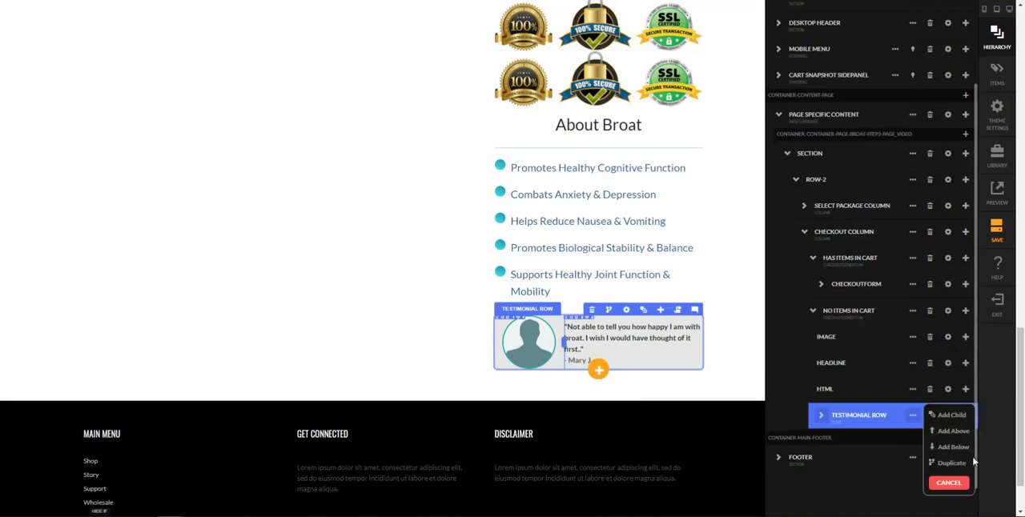
{"action": "left_click", "coordinate": [967, 461]}
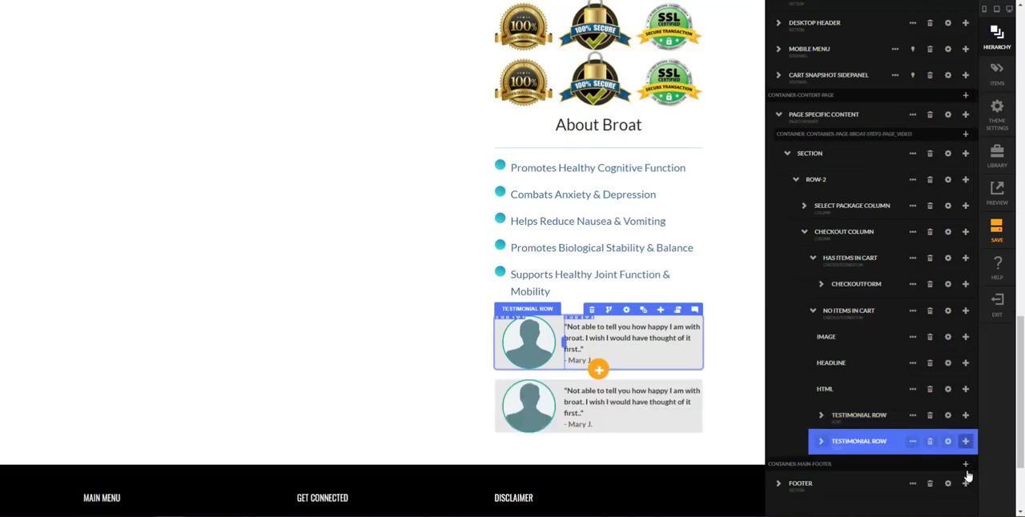
{"action": "left_click", "coordinate": [967, 479]}
{"action": "left_click", "coordinate": [964, 493]}
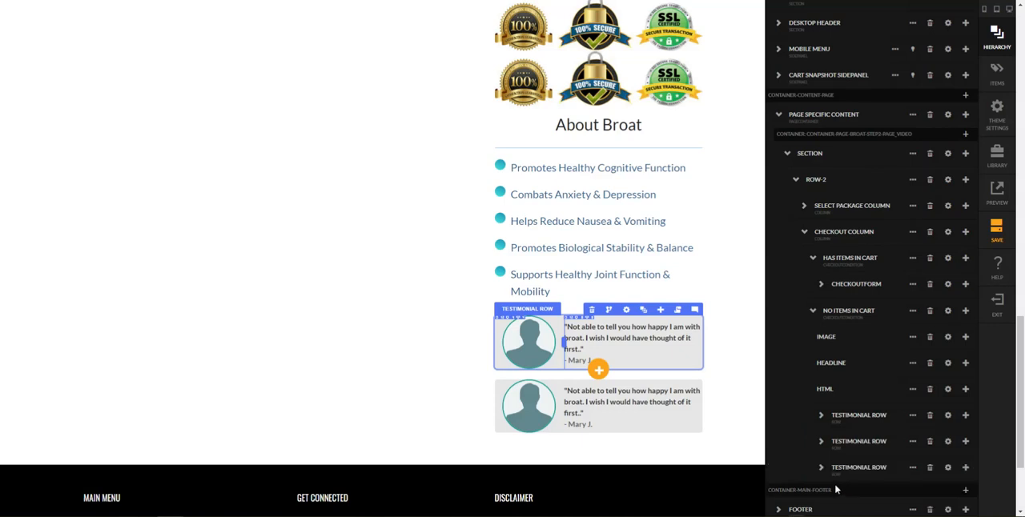
{"action": "left_click", "coordinate": [737, 388]}
Save the edited Broat Step 2 page
{"action": "scroll", "coordinate": [737, 389], "scroll_direction": "up", "scroll_amount": 10}
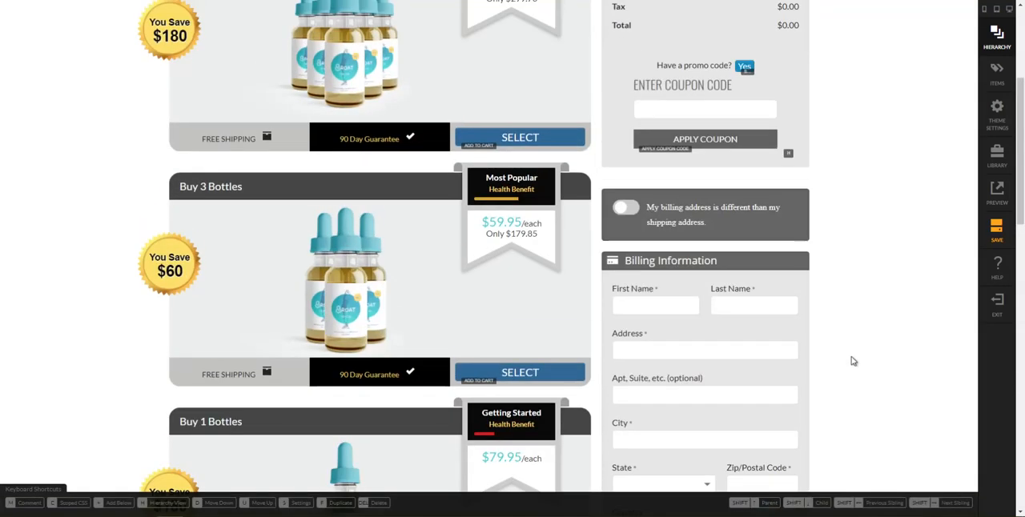
{"action": "scroll", "coordinate": [853, 361], "scroll_direction": "up", "scroll_amount": 5}
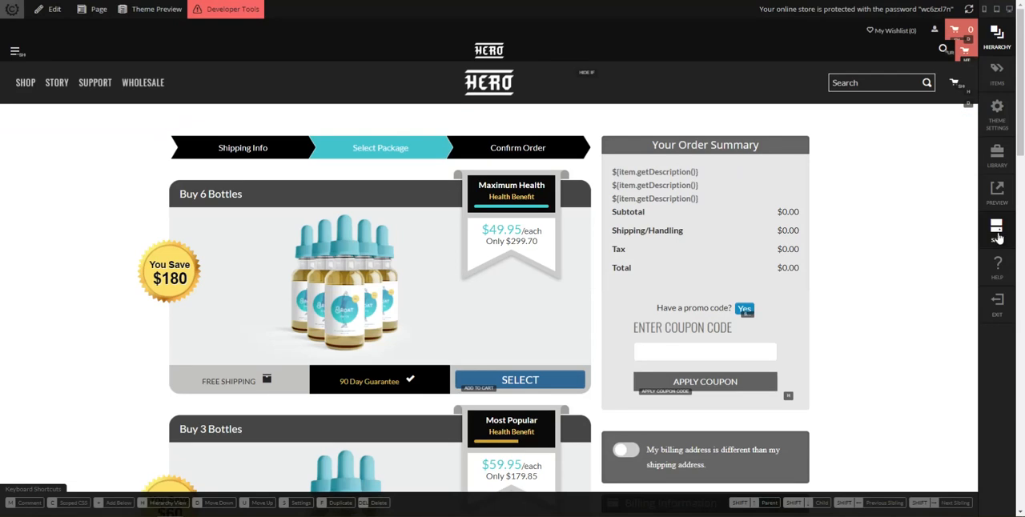
{"action": "left_click", "coordinate": [996, 232]}
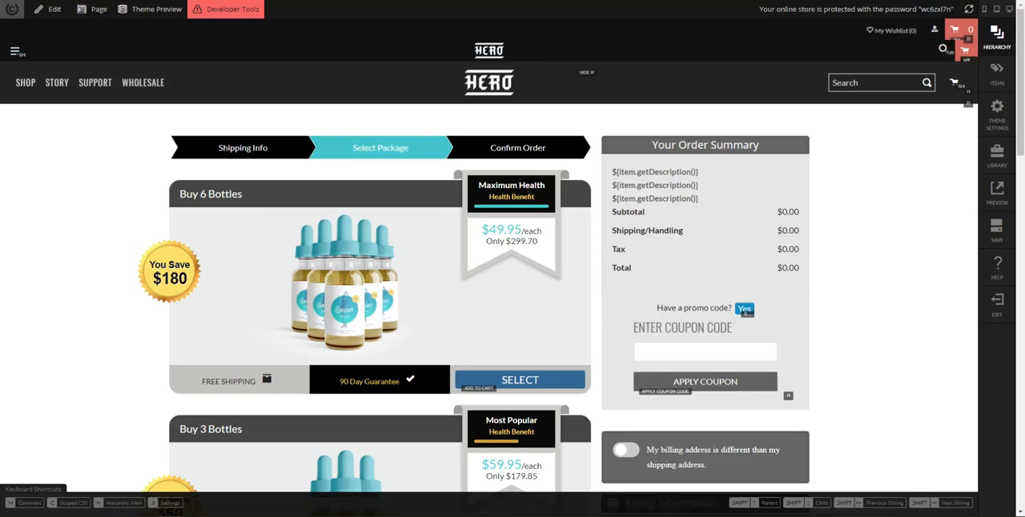
{"action": "mouse_move", "coordinate": [170, 516]}
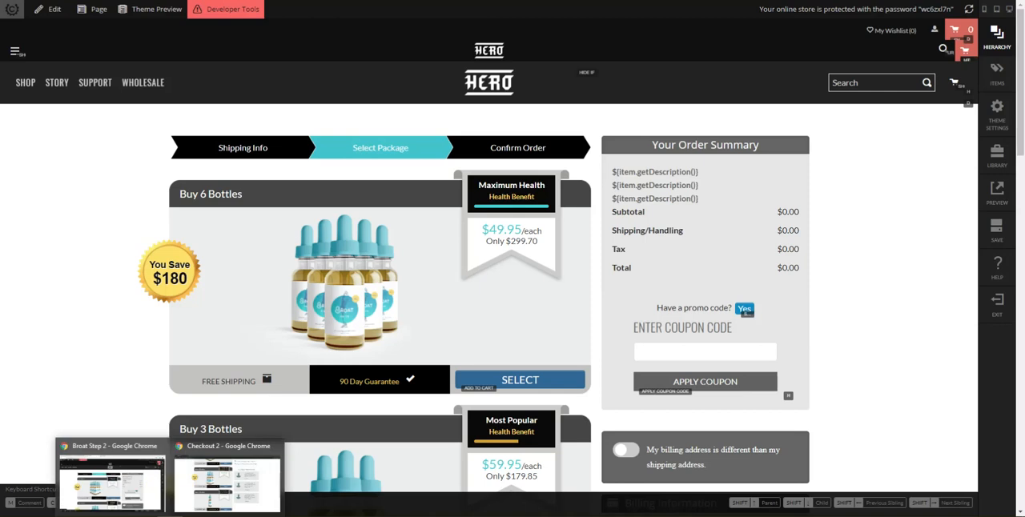
{"action": "left_click", "coordinate": [234, 474]}
{"action": "left_click", "coordinate": [176, 0]}
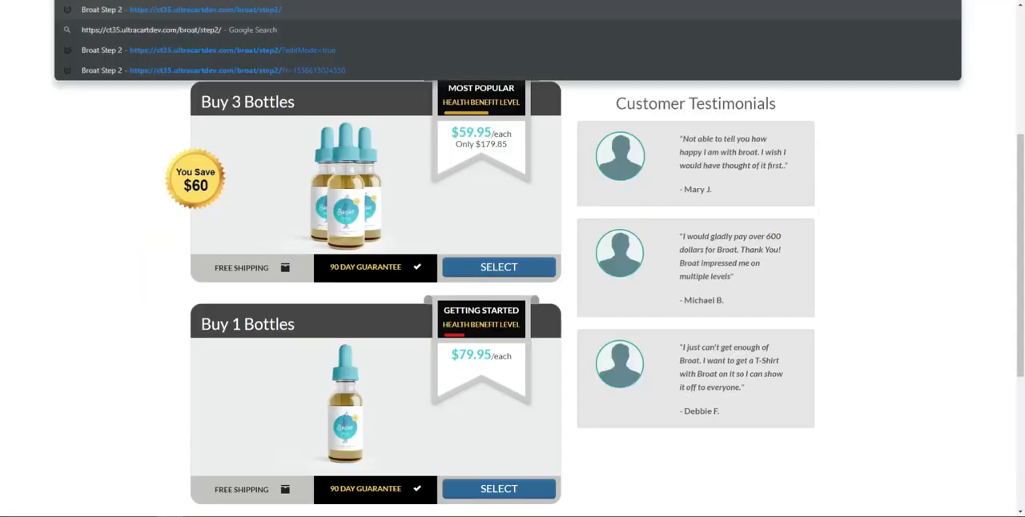
{"action": "key", "text": "Return"}
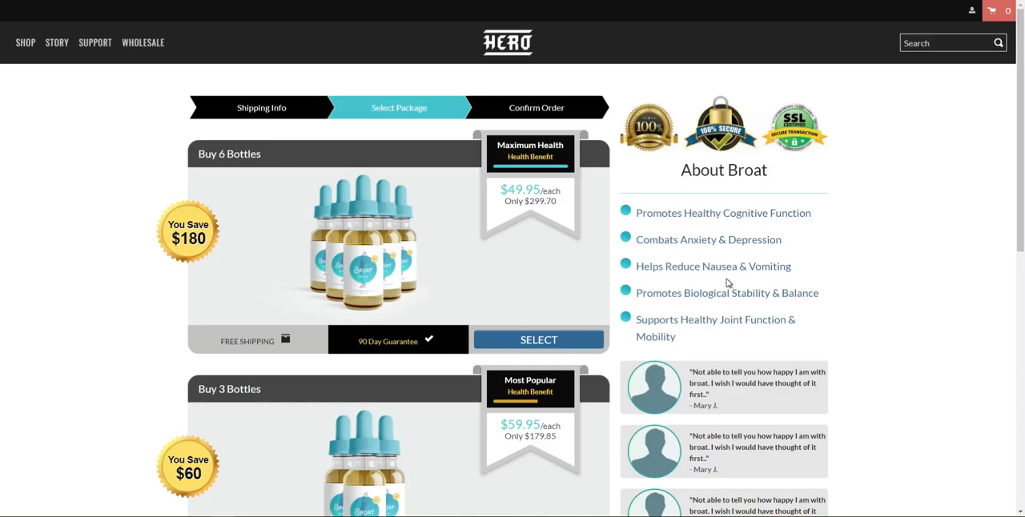
Review the empty-cart column with seals, benefits and testimonials beside the product packages on the live page
{"action": "scroll", "coordinate": [727, 281], "scroll_direction": "down", "scroll_amount": 2}
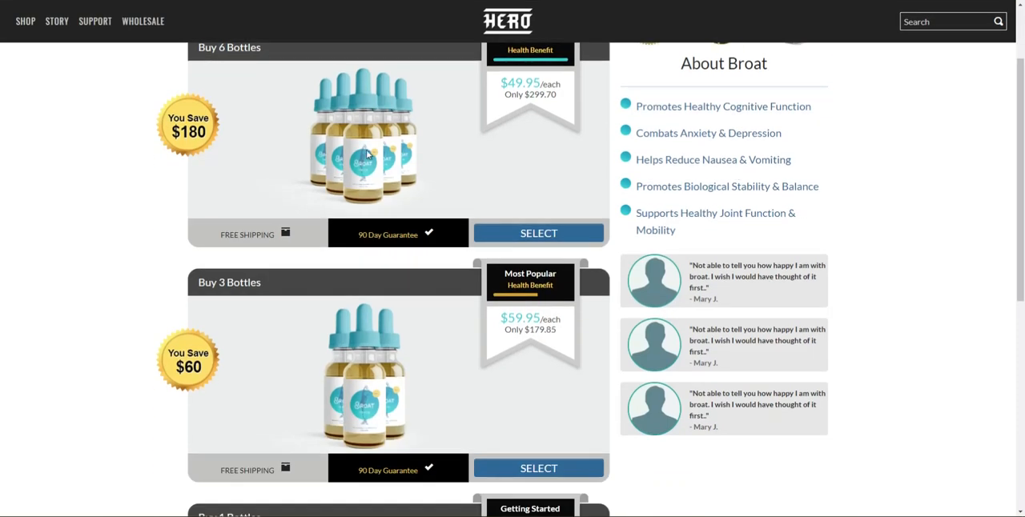
{"action": "scroll", "coordinate": [455, 174], "scroll_direction": "down", "scroll_amount": 2}
{"action": "scroll", "coordinate": [449, 181], "scroll_direction": "up", "scroll_amount": 4}
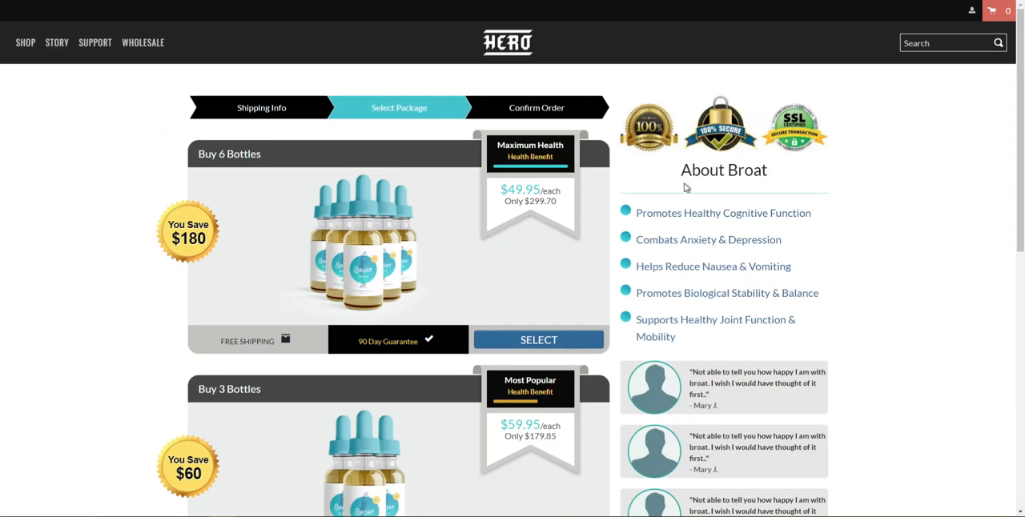
{"action": "scroll", "coordinate": [708, 317], "scroll_direction": "down", "scroll_amount": 2}
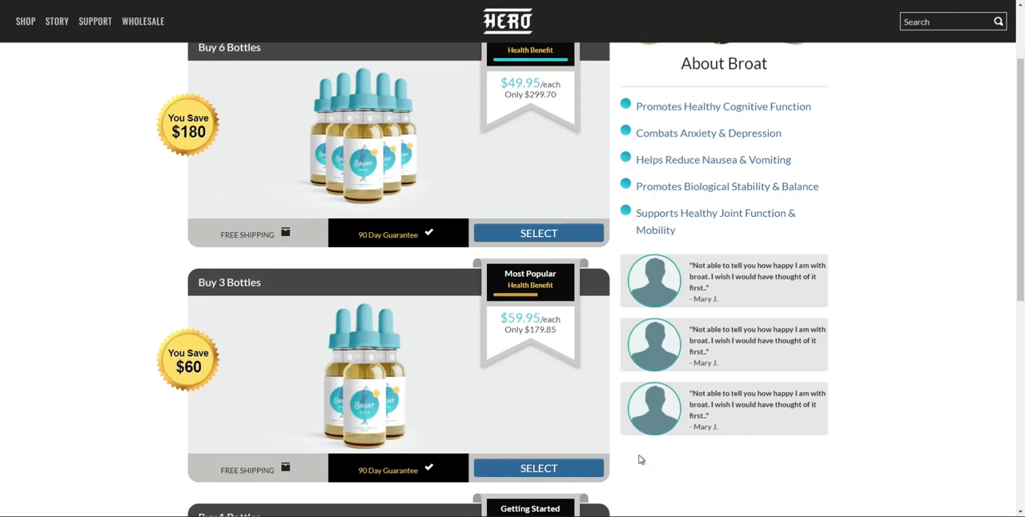
{"action": "scroll", "coordinate": [654, 409], "scroll_direction": "down", "scroll_amount": 3}
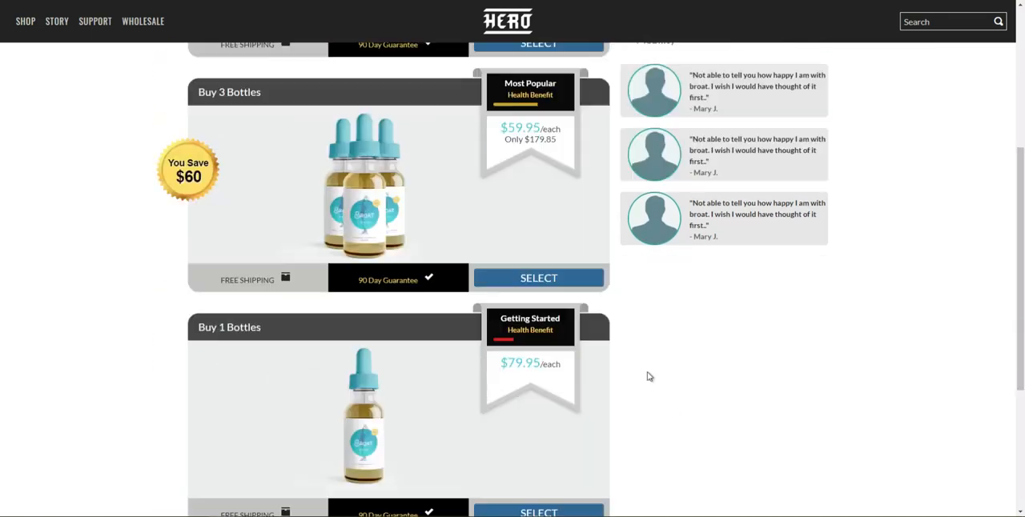
{"action": "scroll", "coordinate": [636, 378], "scroll_direction": "up", "scroll_amount": 5}
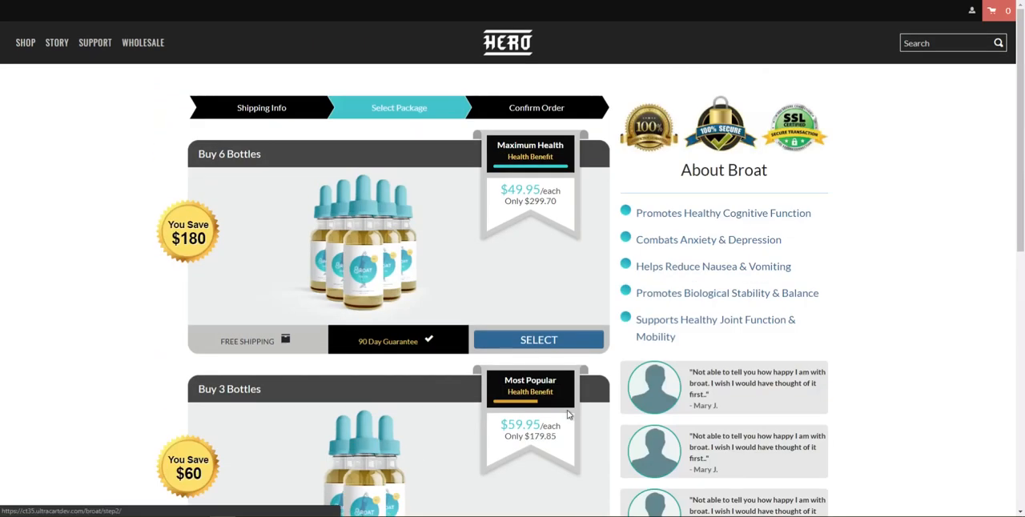
Select the Buy 1 Bottles package on the live page and dismiss the cart side panel
{"action": "scroll", "coordinate": [559, 391], "scroll_direction": "down", "scroll_amount": 3}
{"action": "scroll", "coordinate": [570, 392], "scroll_direction": "down", "scroll_amount": 1}
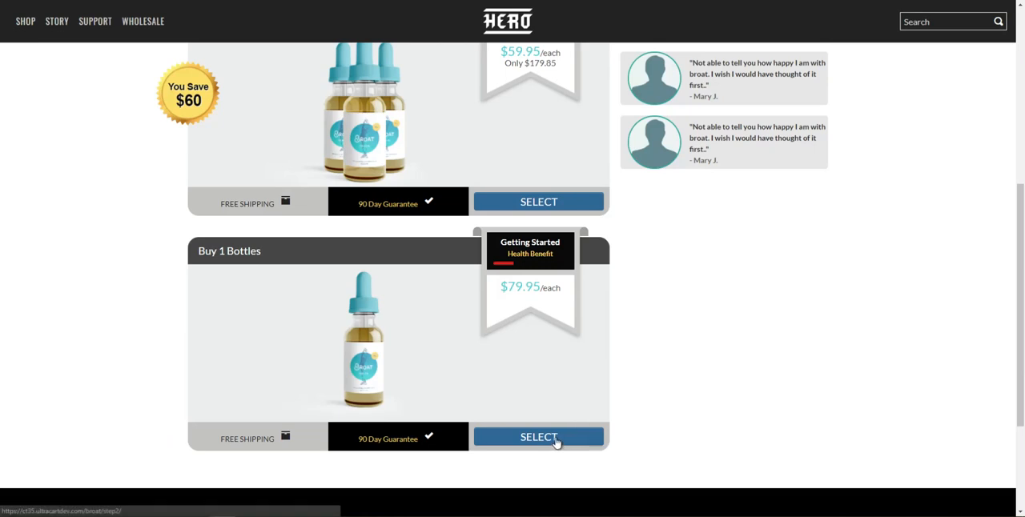
{"action": "left_click", "coordinate": [555, 439]}
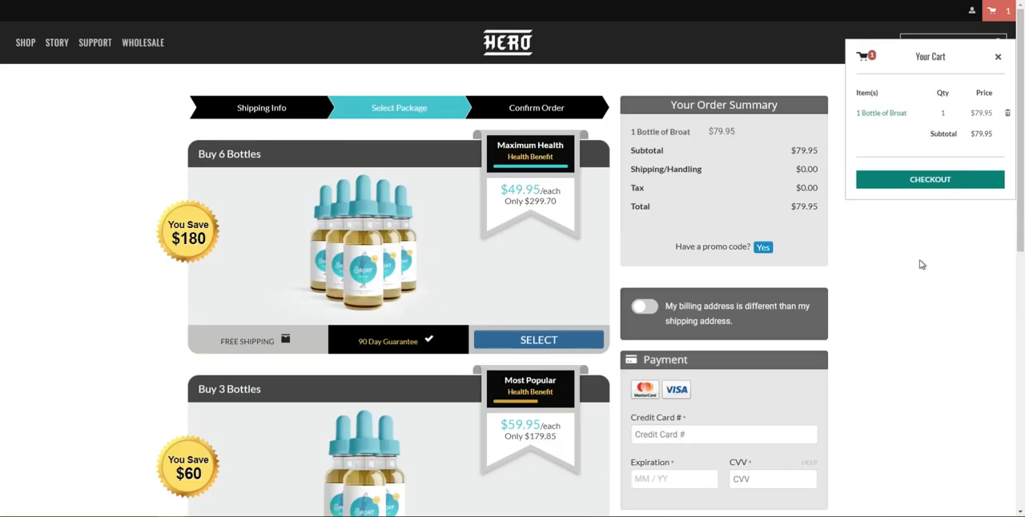
{"action": "left_click", "coordinate": [998, 58]}
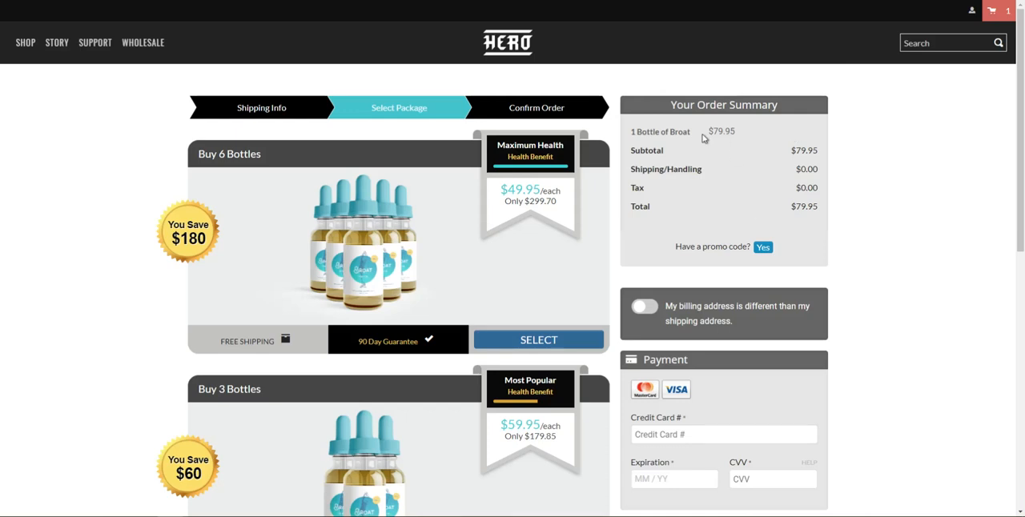
Reveal the coupon code entry from the promo code question and check the item price line in the order summary
{"action": "left_click", "coordinate": [762, 248]}
{"action": "left_click_drag", "start_coordinate": [707, 127], "coordinate": [755, 128]}
{"action": "left_click", "coordinate": [755, 128]}
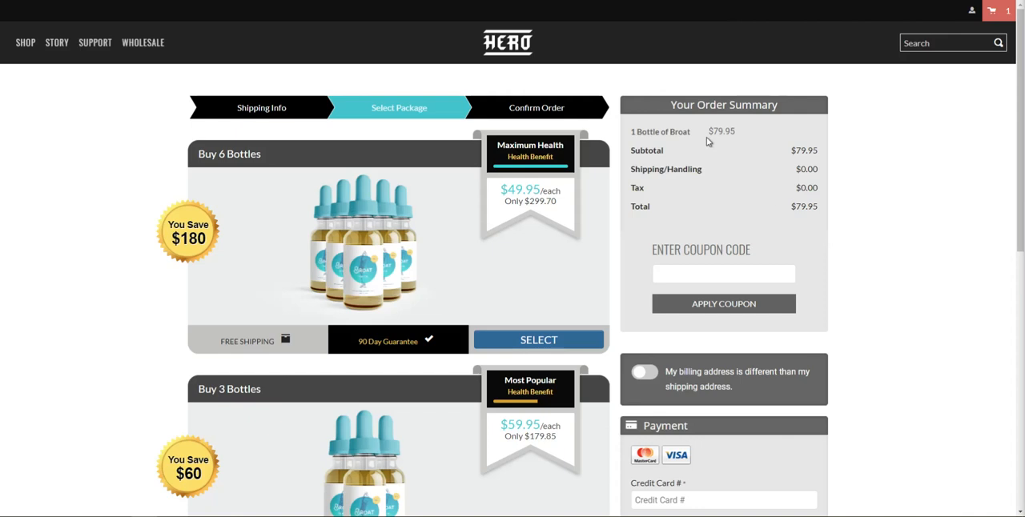
{"action": "scroll", "coordinate": [693, 166], "scroll_direction": "down", "scroll_amount": 1}
{"action": "left_click_drag", "start_coordinate": [710, 78], "coordinate": [831, 83]}
Test the different billing address switch by turning it on and back off
{"action": "scroll", "coordinate": [926, 206], "scroll_direction": "down", "scroll_amount": 3}
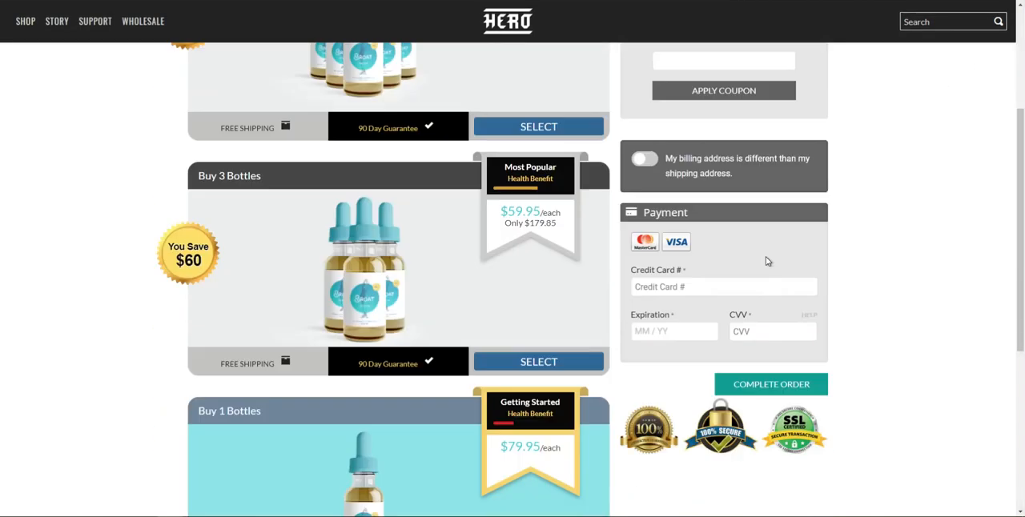
{"action": "left_click", "coordinate": [646, 161]}
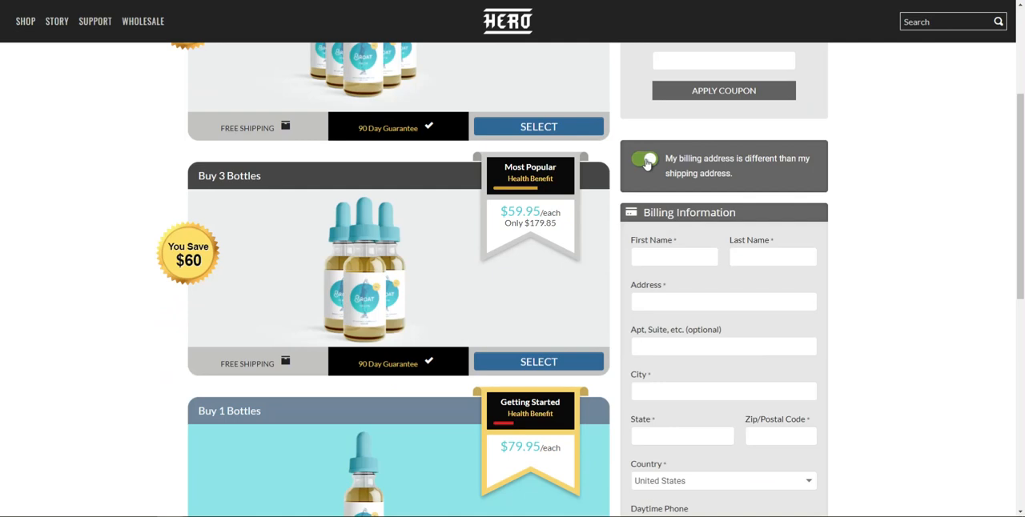
{"action": "left_click", "coordinate": [646, 162]}
Test the required-field validation by passing through the empty card number, expiration and CVV fields in the Payment section
{"action": "scroll", "coordinate": [760, 301], "scroll_direction": "down", "scroll_amount": 2}
{"action": "left_click", "coordinate": [708, 181]}
{"action": "left_click", "coordinate": [759, 195]}
{"action": "left_click", "coordinate": [701, 225]}
{"action": "left_click", "coordinate": [791, 228]}
{"action": "left_click", "coordinate": [866, 268]}
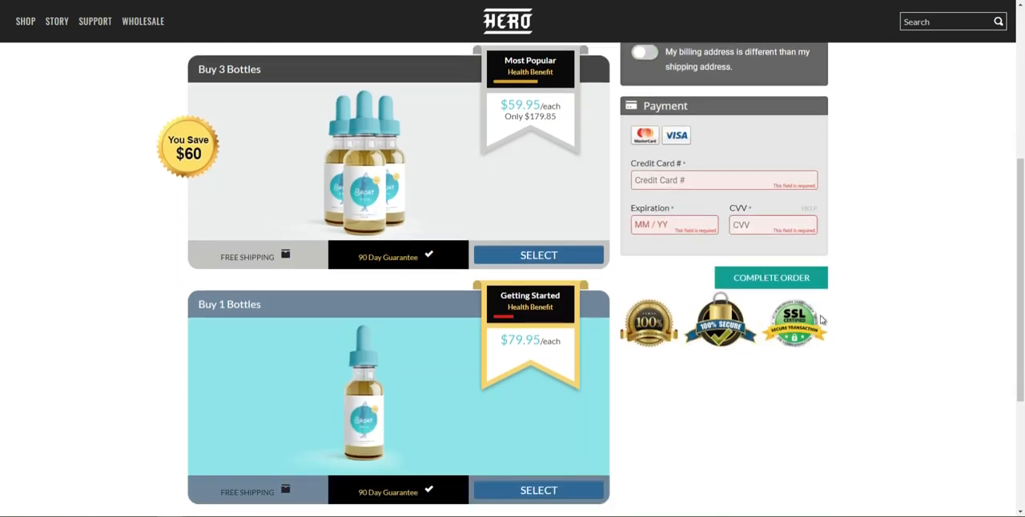
Select the Buy 6 Bottles package instead and dismiss the cart side panel
{"action": "scroll", "coordinate": [768, 340], "scroll_direction": "down", "scroll_amount": 2}
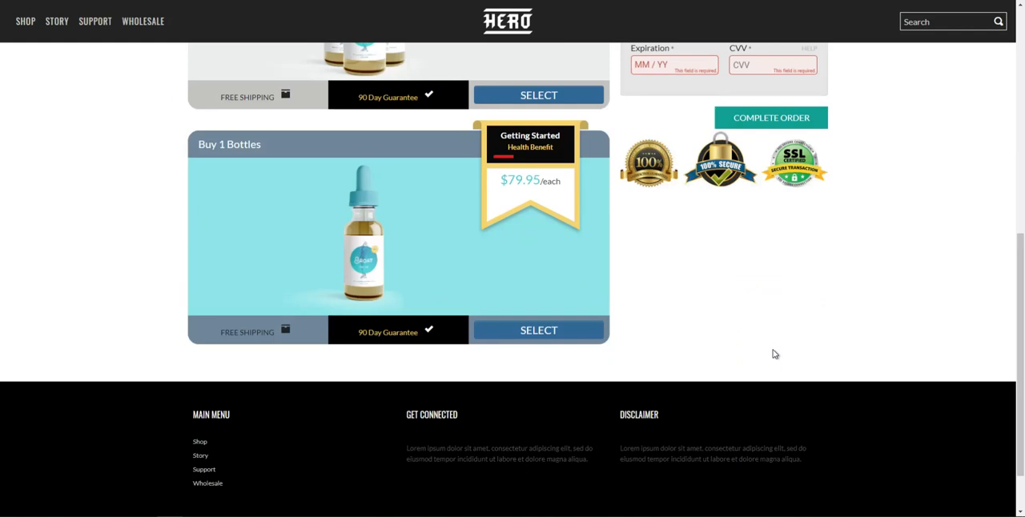
{"action": "scroll", "coordinate": [642, 340], "scroll_direction": "up", "scroll_amount": 6}
{"action": "left_click", "coordinate": [558, 341]}
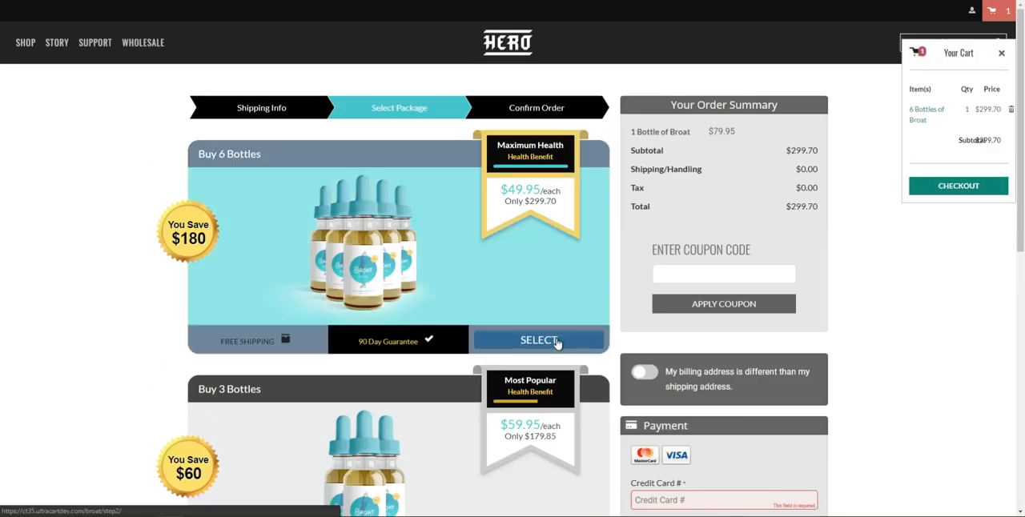
{"action": "left_click", "coordinate": [997, 56]}
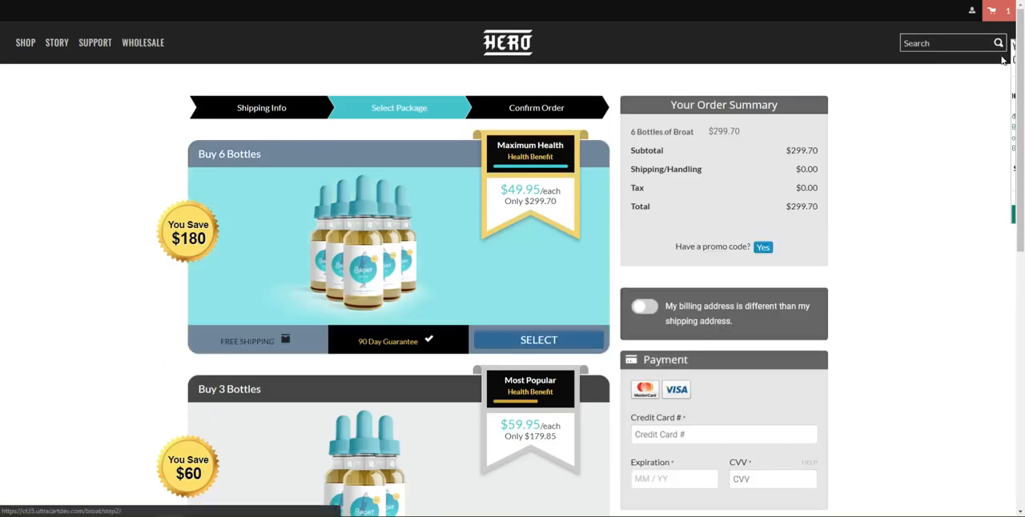
Switch back to the visual editor and delete the container-header container from the Step 2 page, confirming the deletion
{"action": "left_click", "coordinate": [100, 473]}
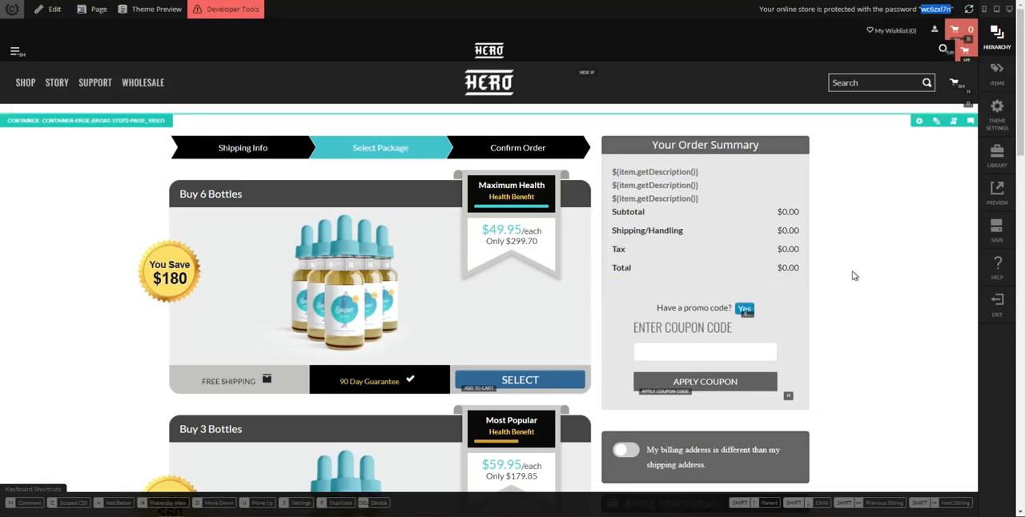
{"action": "mouse_move", "coordinate": [981, 60]}
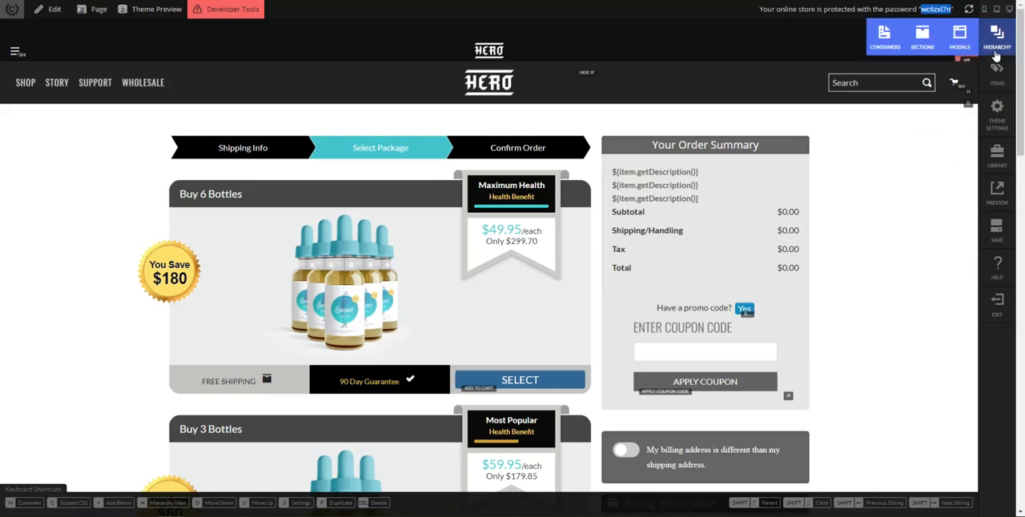
{"action": "left_click", "coordinate": [882, 40]}
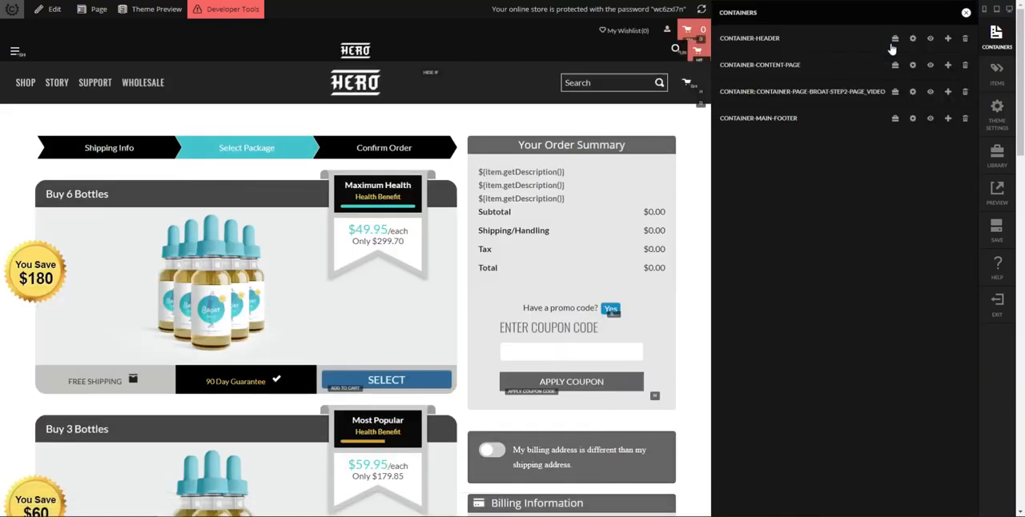
{"action": "left_click", "coordinate": [866, 128]}
{"action": "scroll", "coordinate": [874, 123], "scroll_direction": "up", "scroll_amount": 2}
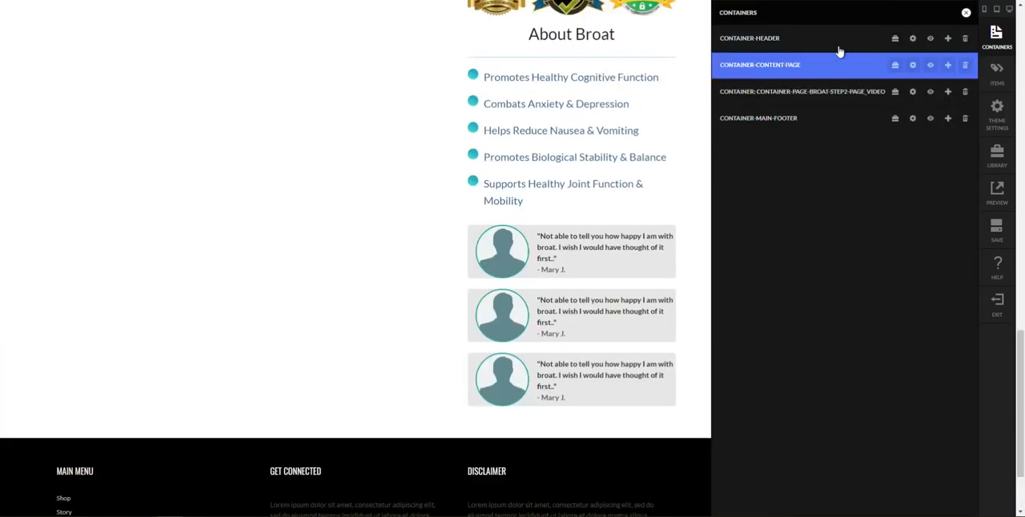
{"action": "left_click", "coordinate": [838, 46]}
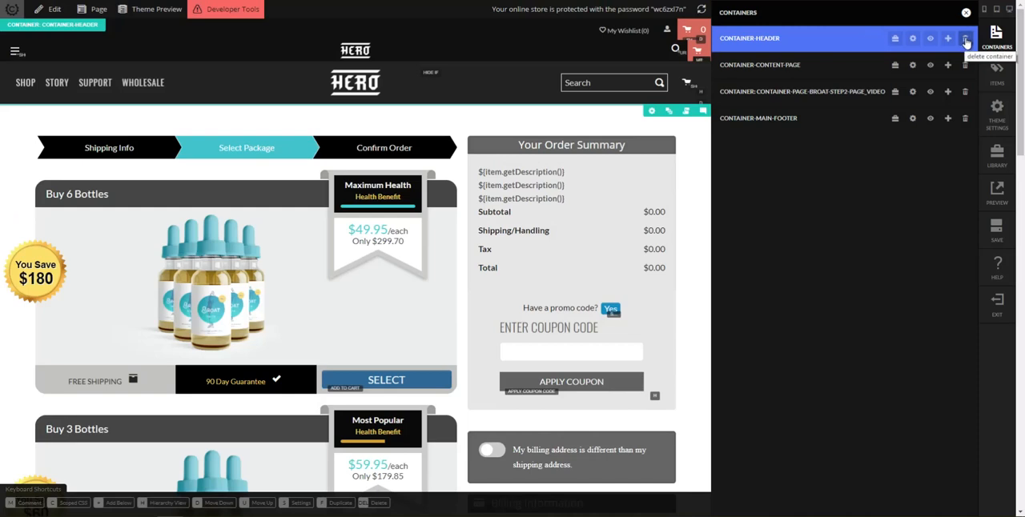
{"action": "left_click", "coordinate": [967, 43]}
{"action": "left_click", "coordinate": [967, 43]}
{"action": "left_click", "coordinate": [966, 42]}
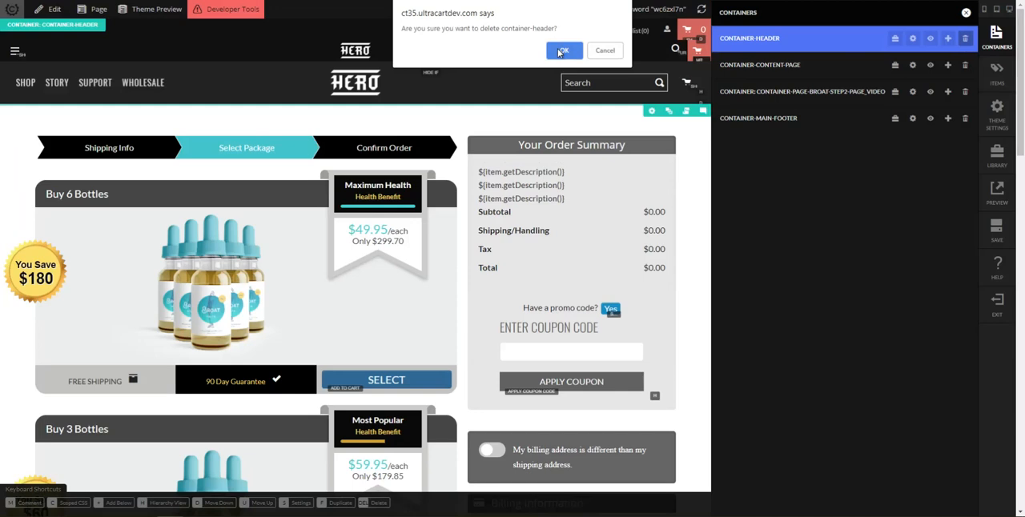
{"action": "left_click", "coordinate": [561, 52]}
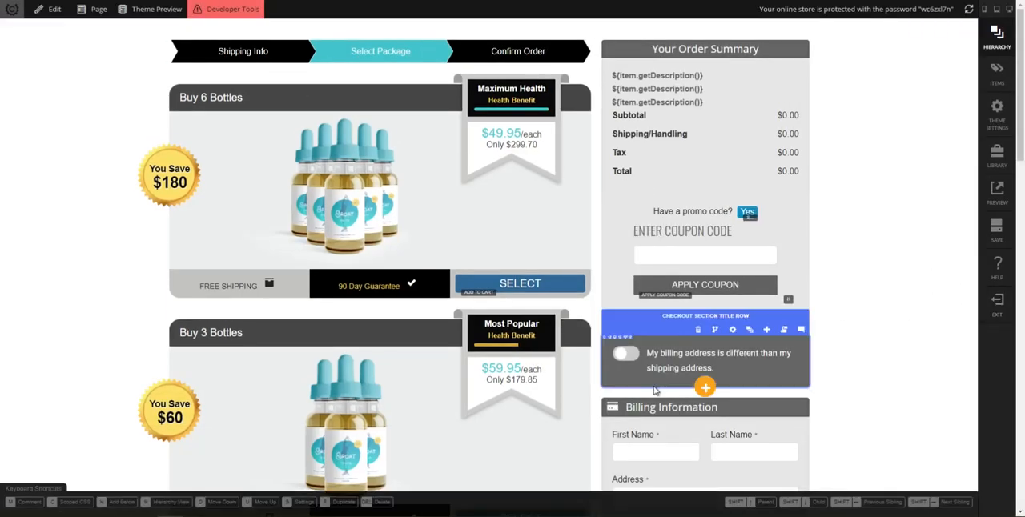
Return to the live Step 2 page and test package selection by choosing Buy 6 Bottles, Buy 3 Bottles and Buy 1 Bottles in turn
{"action": "left_click", "coordinate": [234, 485]}
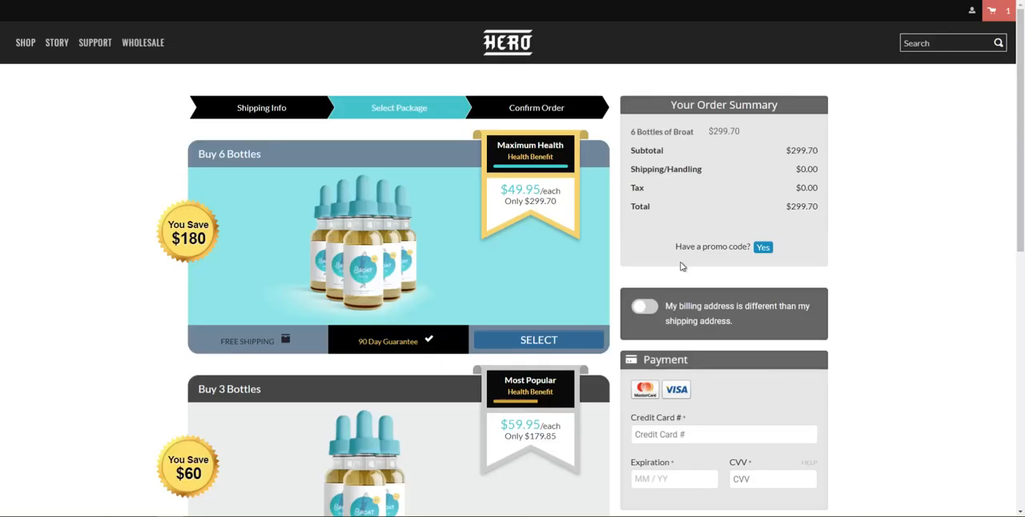
{"action": "scroll", "coordinate": [844, 277], "scroll_direction": "down", "scroll_amount": 1}
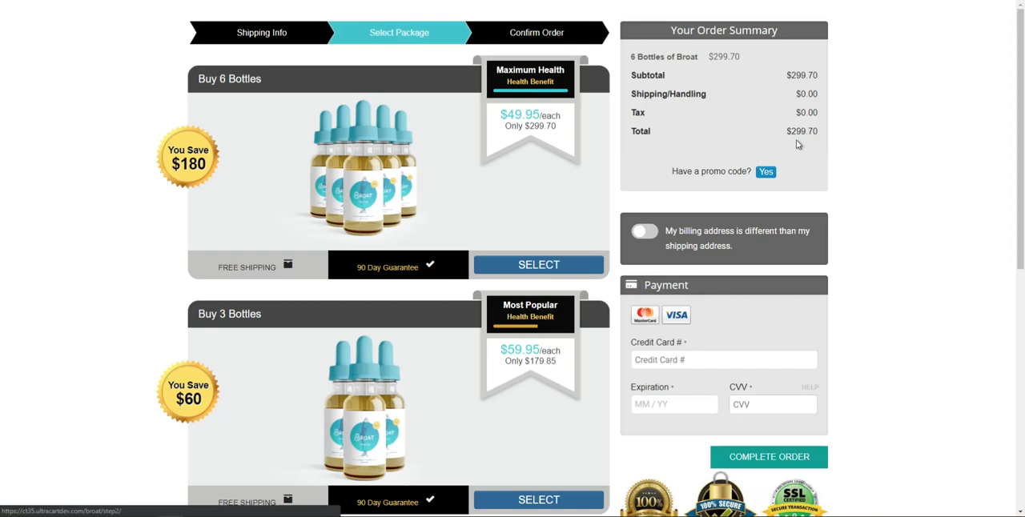
{"action": "left_click", "coordinate": [538, 267]}
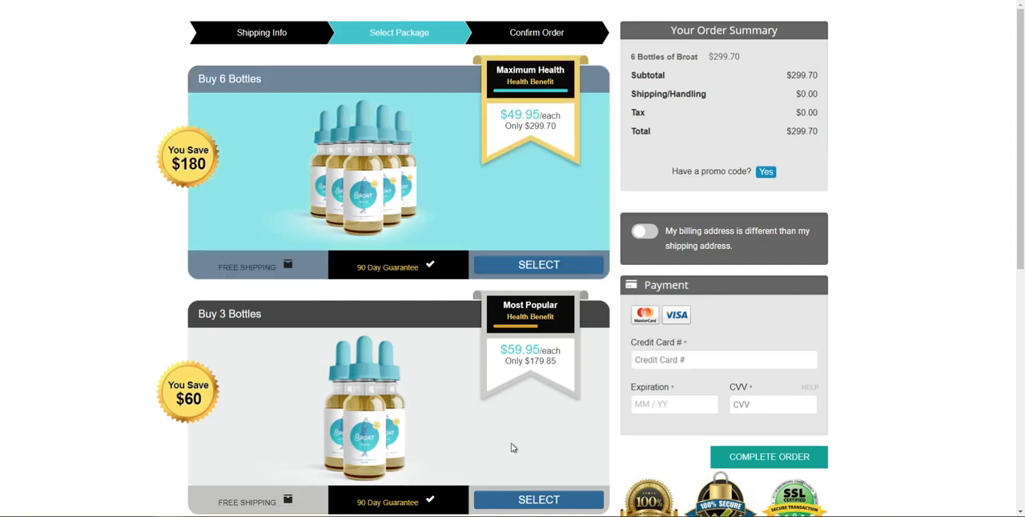
{"action": "left_click", "coordinate": [529, 501]}
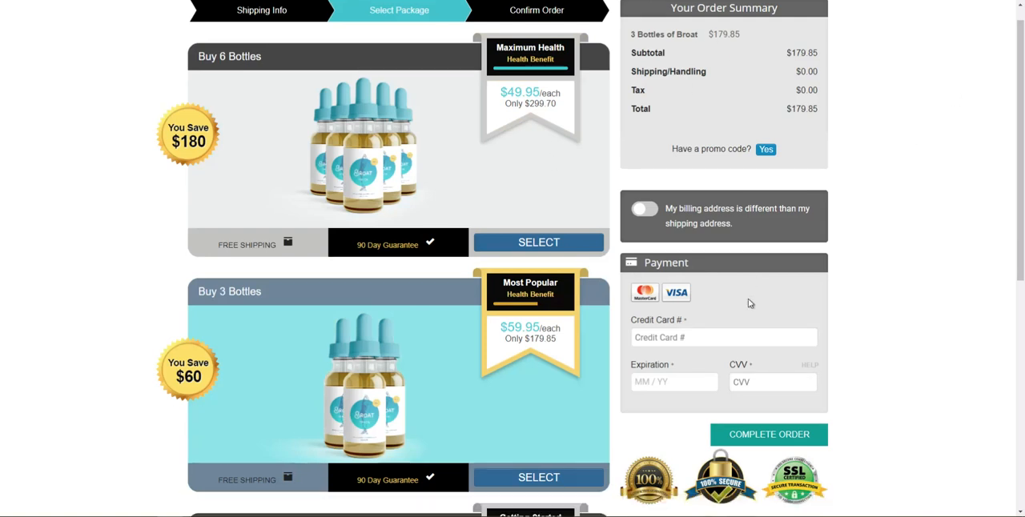
{"action": "scroll", "coordinate": [564, 400], "scroll_direction": "down", "scroll_amount": 3}
{"action": "left_click", "coordinate": [521, 475]}
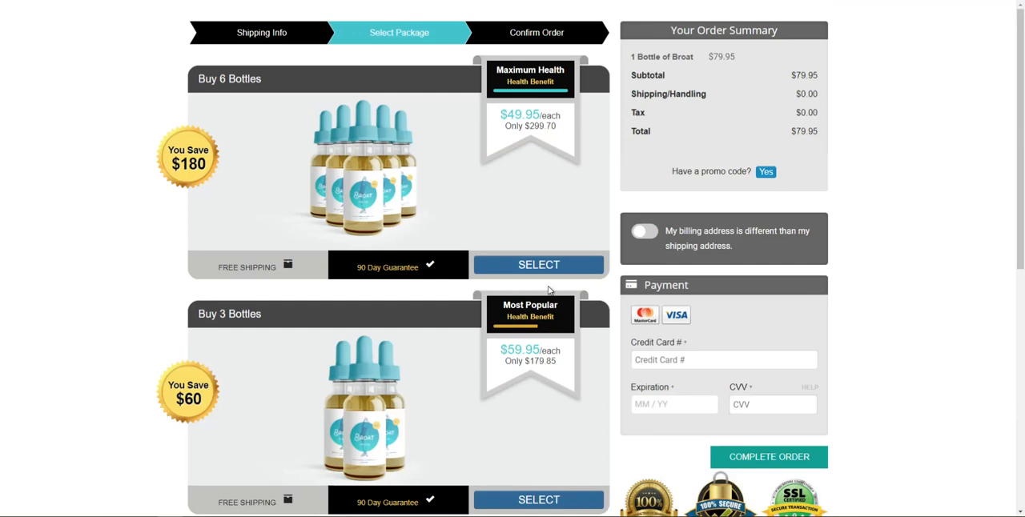
{"action": "scroll", "coordinate": [663, 312], "scroll_direction": "down", "scroll_amount": 5}
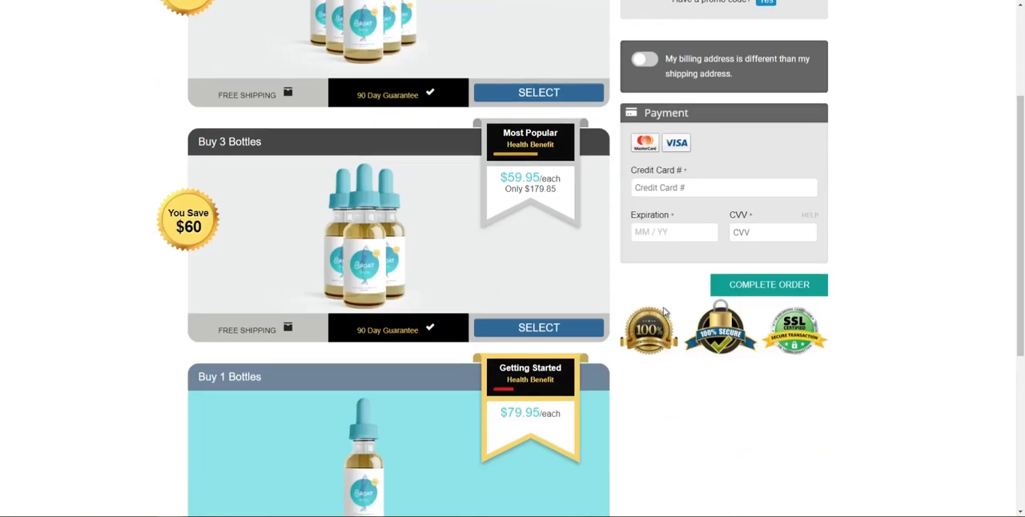
{"action": "scroll", "coordinate": [663, 312], "scroll_direction": "up", "scroll_amount": 6}
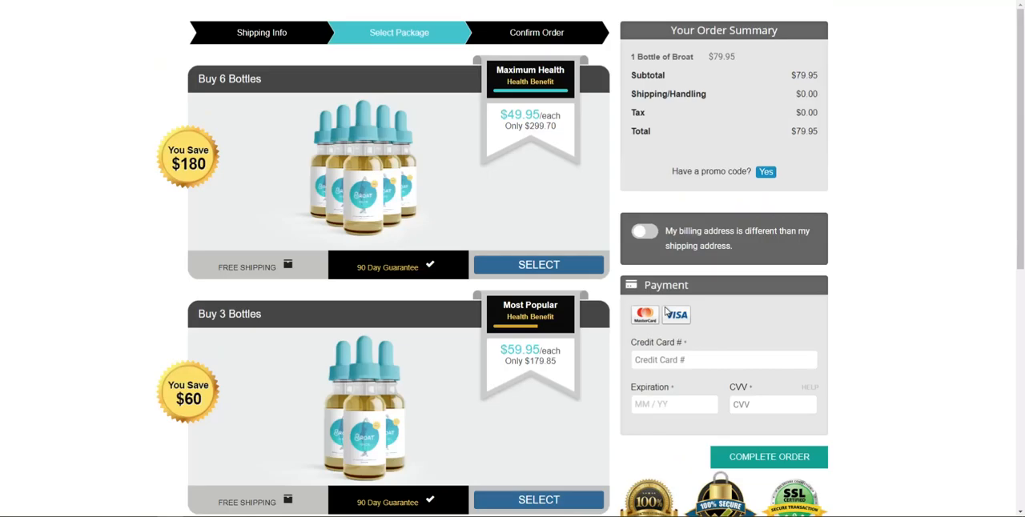